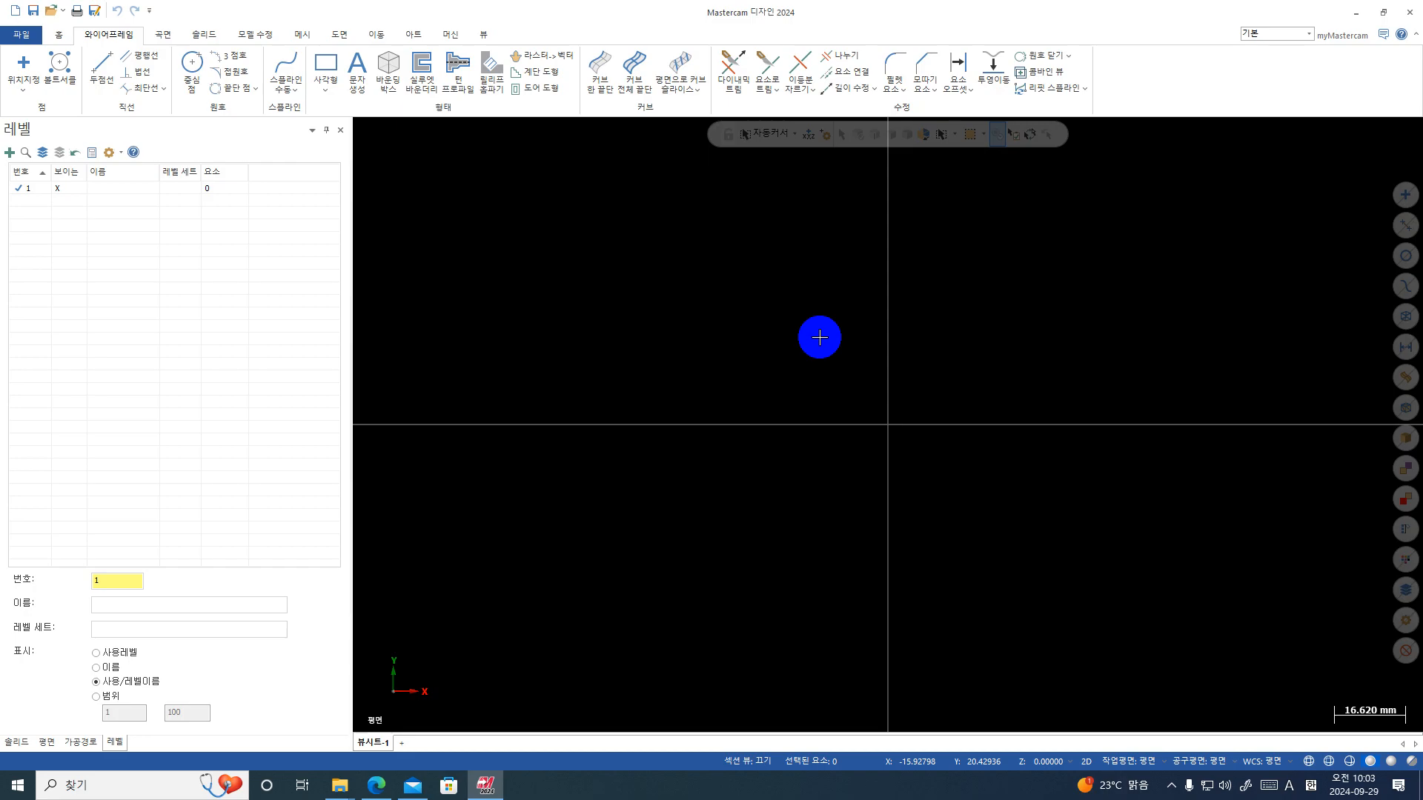
- Place a rectangular shape of about 45 by 40 mm, anchored by its centre at the origin
{"action": "left_click", "coordinate": [324, 71]}
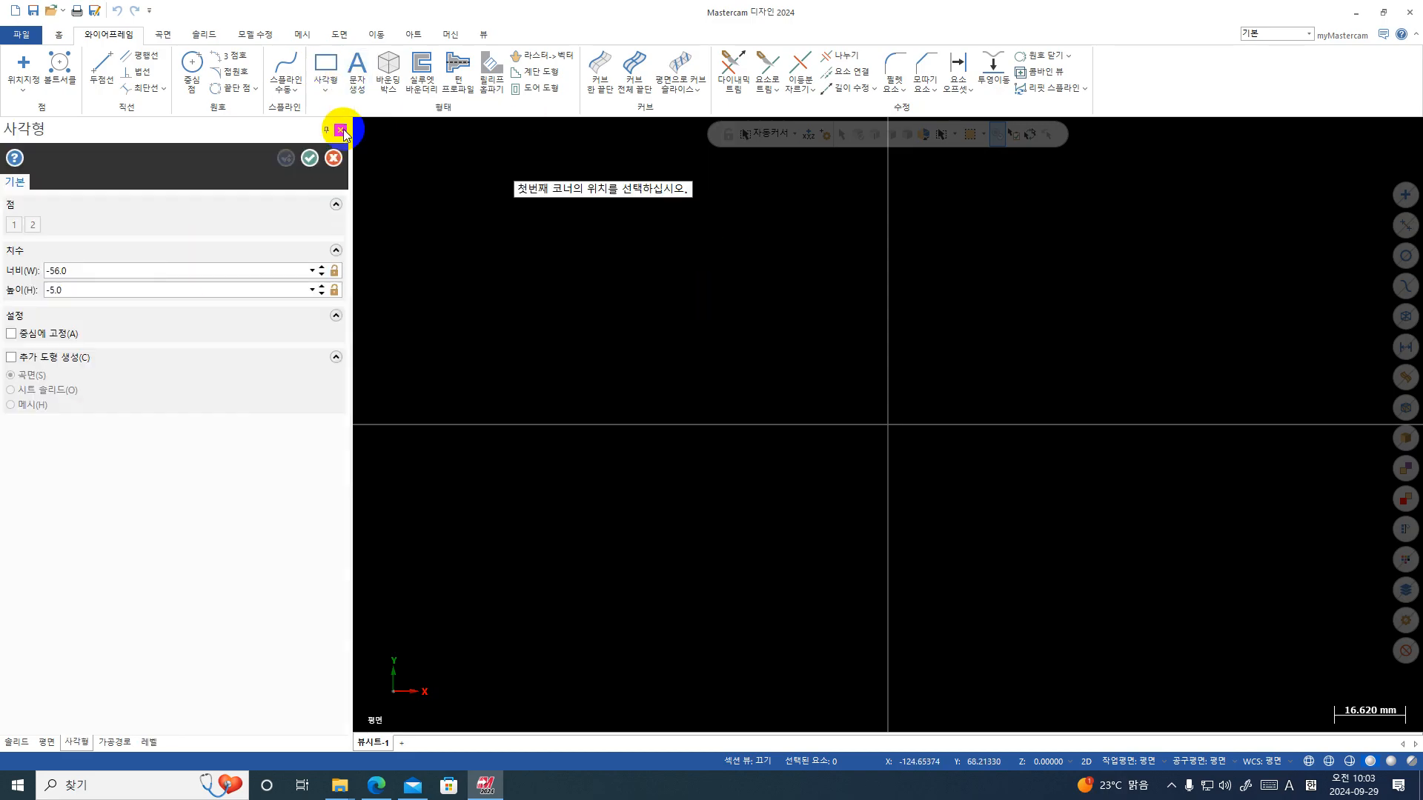
{"action": "left_click", "coordinate": [341, 130]}
{"action": "left_click", "coordinate": [326, 90]}
{"action": "left_click", "coordinate": [349, 123]}
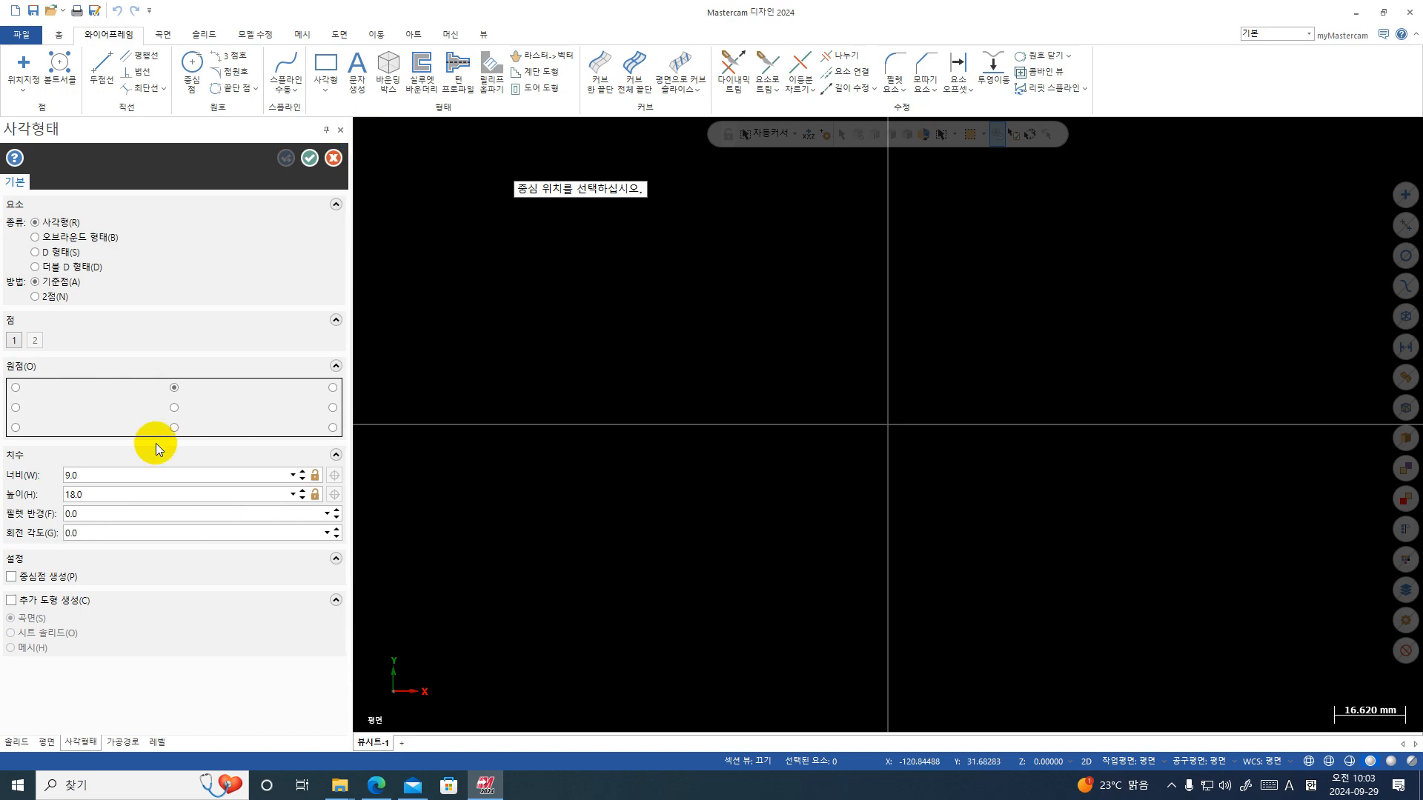
{"action": "left_click", "coordinate": [180, 402]}
{"action": "left_click", "coordinate": [888, 426]}
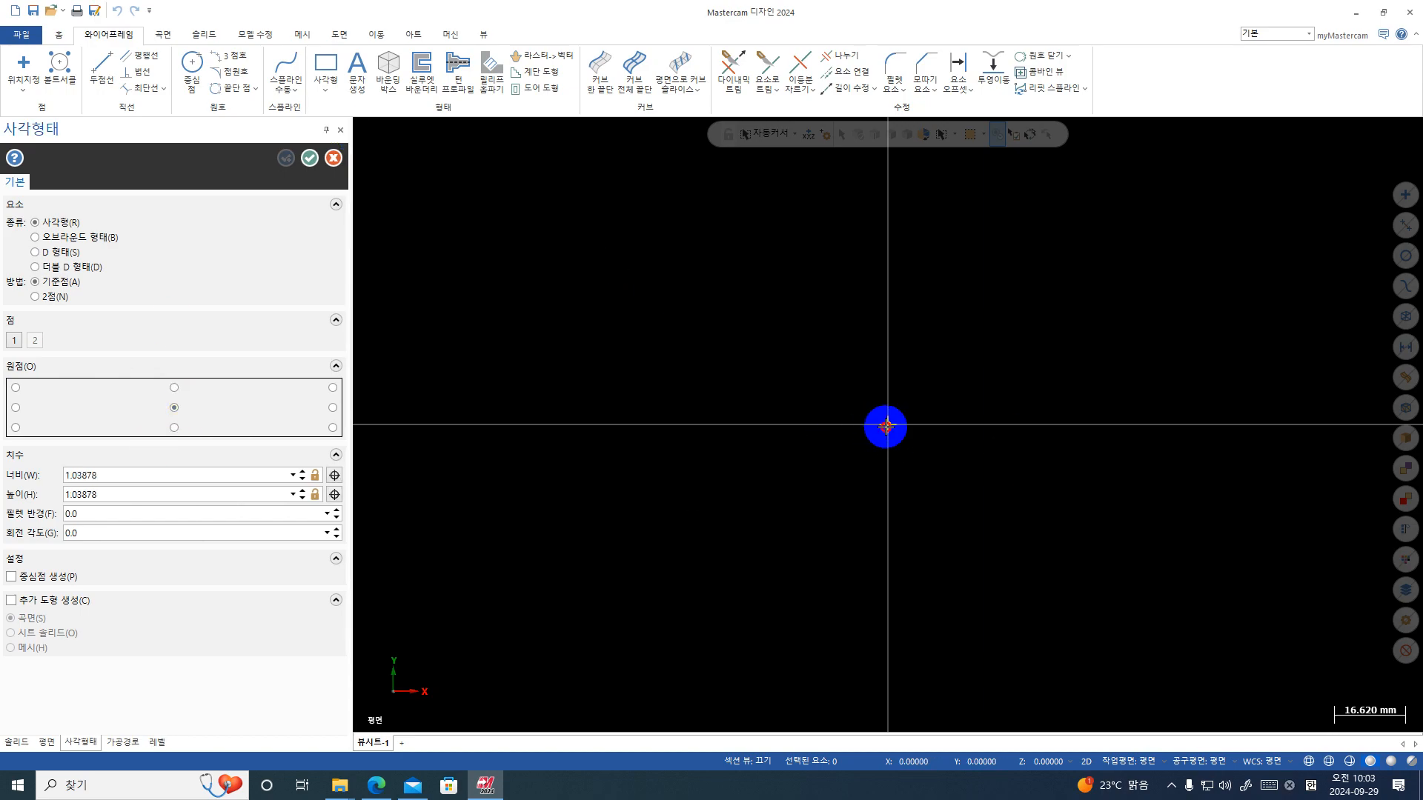
{"action": "left_click", "coordinate": [979, 510]}
- Set the rectangle's width and height to 100 mm each and finish the shape
{"action": "left_click", "coordinate": [167, 477]}
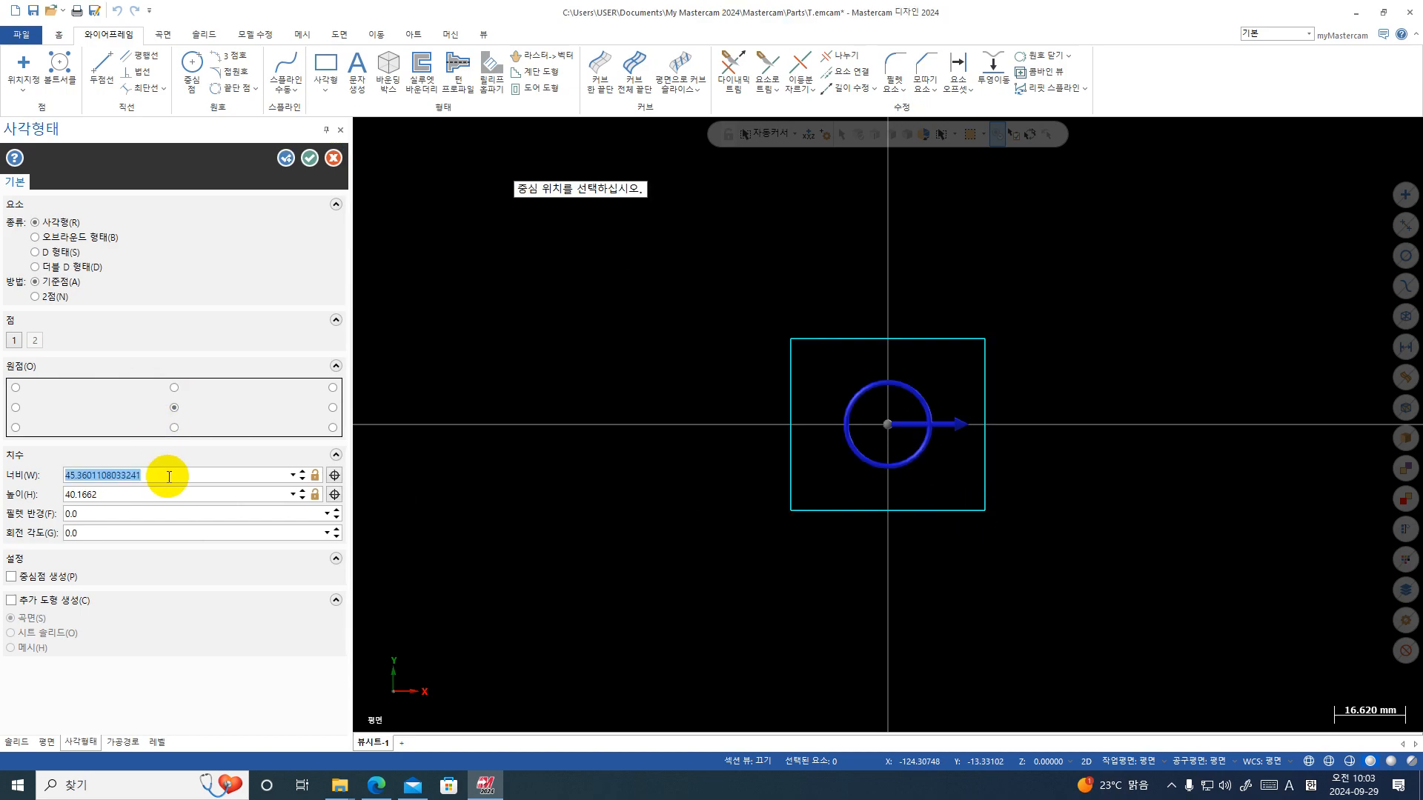
{"action": "type", "text": "100"}
{"action": "key", "text": "Tab"}
{"action": "type", "text": "1"}
{"action": "key", "text": "Tab"}
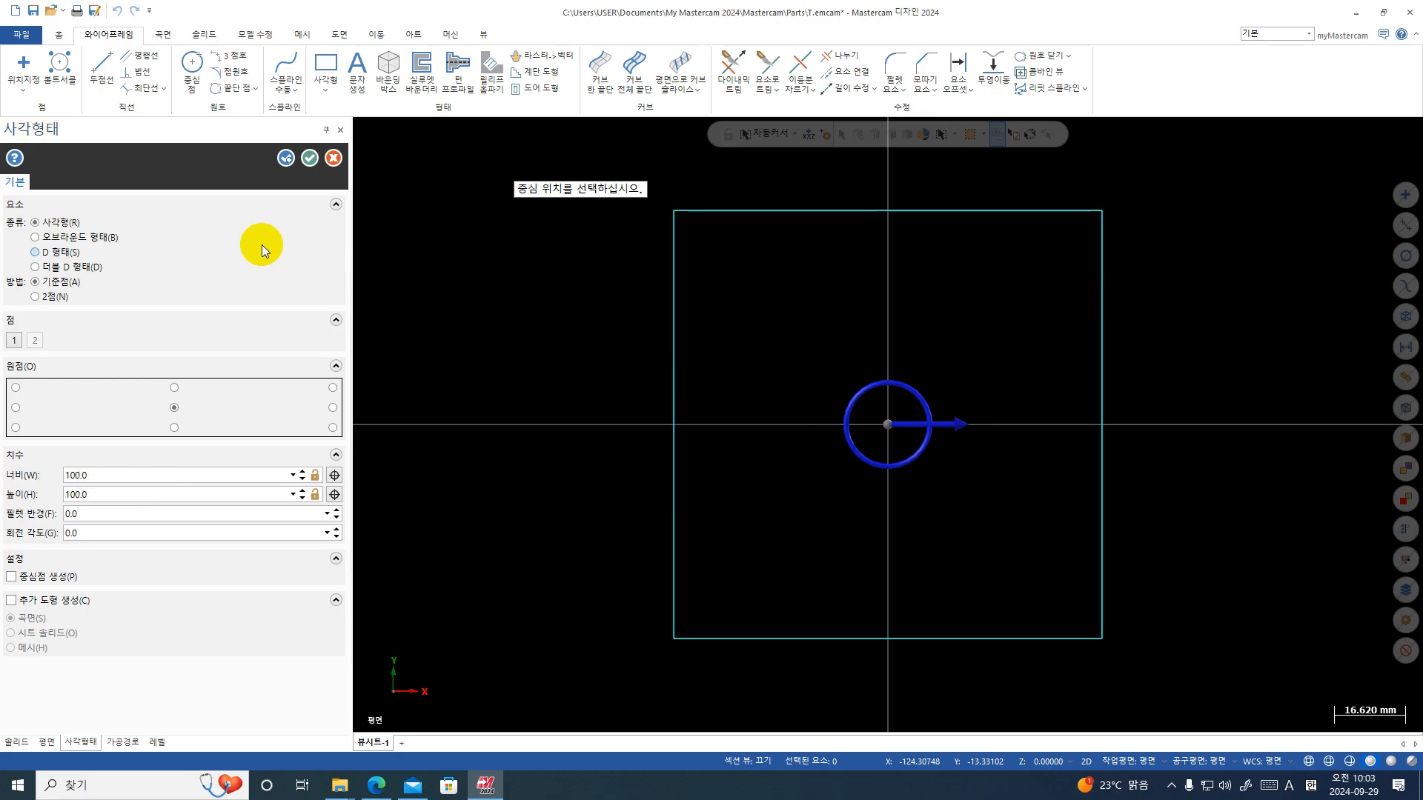
{"action": "left_click", "coordinate": [308, 162]}
{"action": "scroll", "coordinate": [697, 480], "scroll_direction": "down", "scroll_amount": 1}
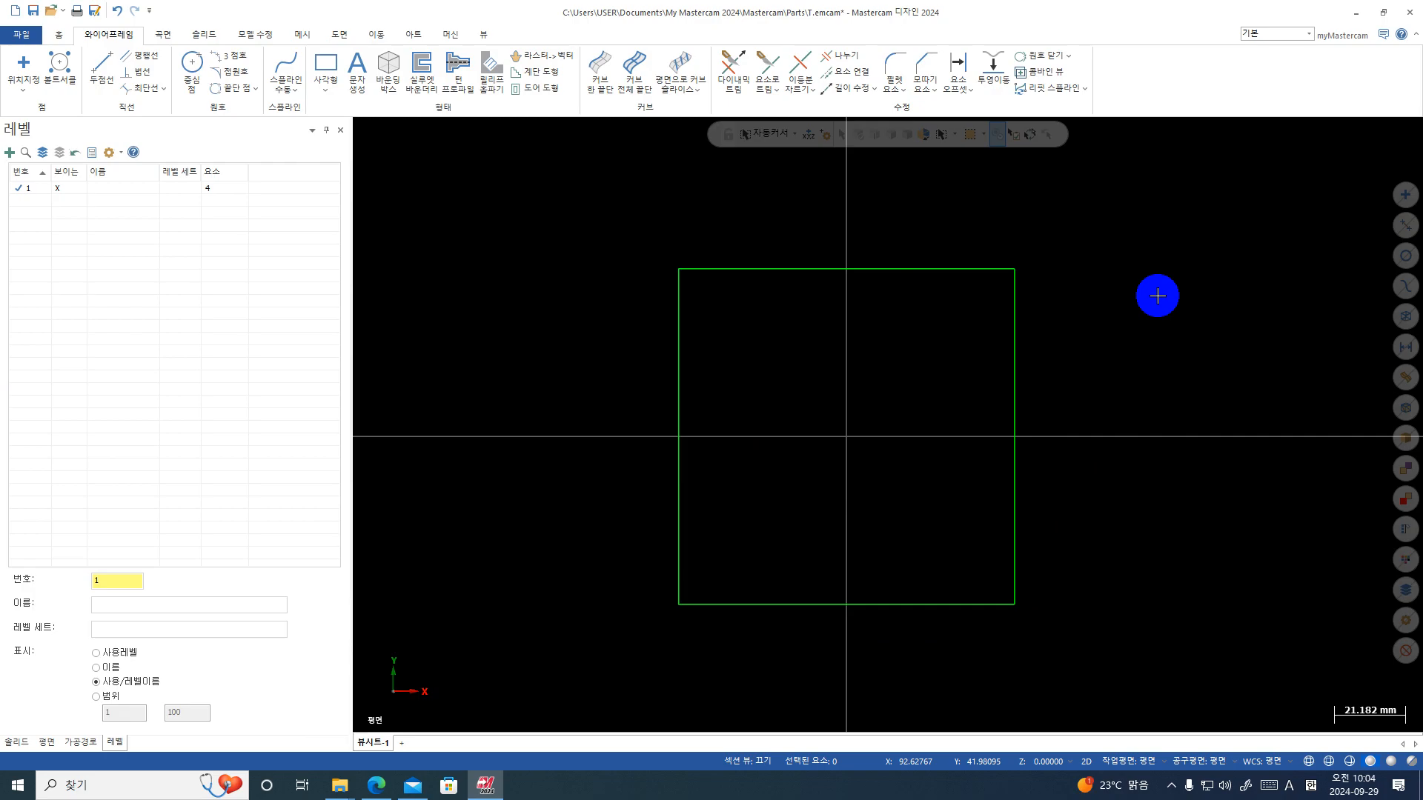
- Leave Mastercam for the desktop and open mastercam2024-0523.pdf from the 교육자료 folder on the D: USB drive
{"action": "left_click", "coordinate": [1355, 13]}
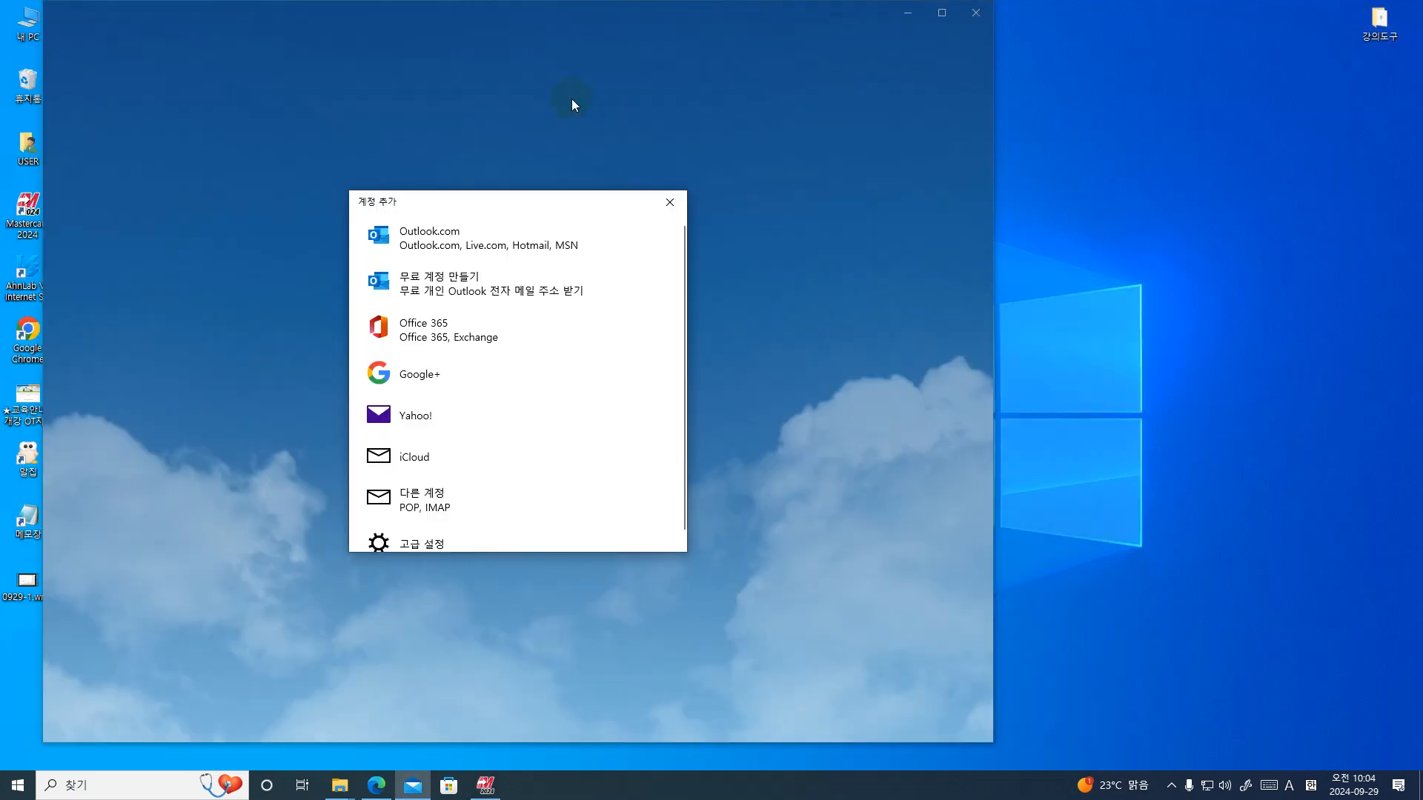
{"action": "left_click", "coordinate": [515, 495]}
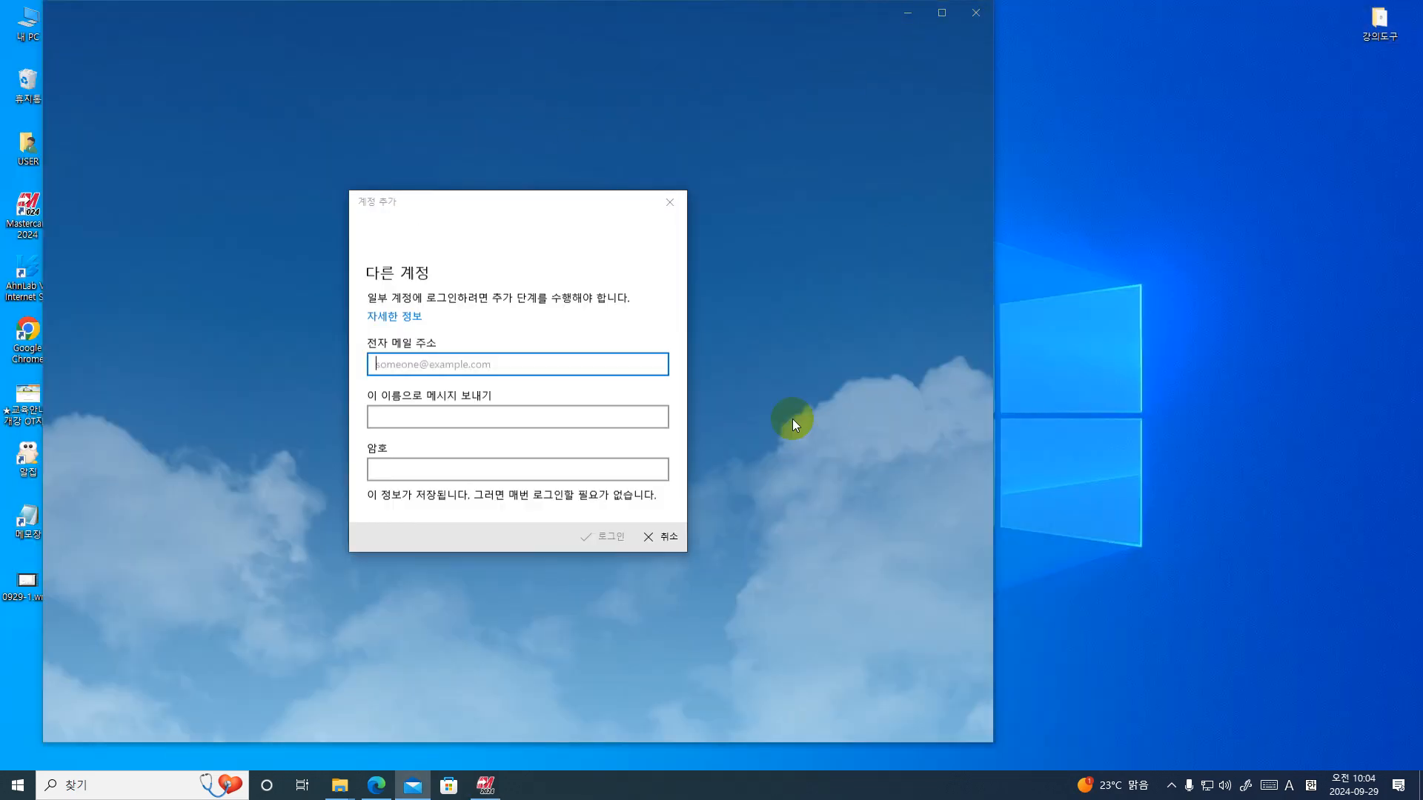
{"action": "left_click", "coordinate": [976, 12]}
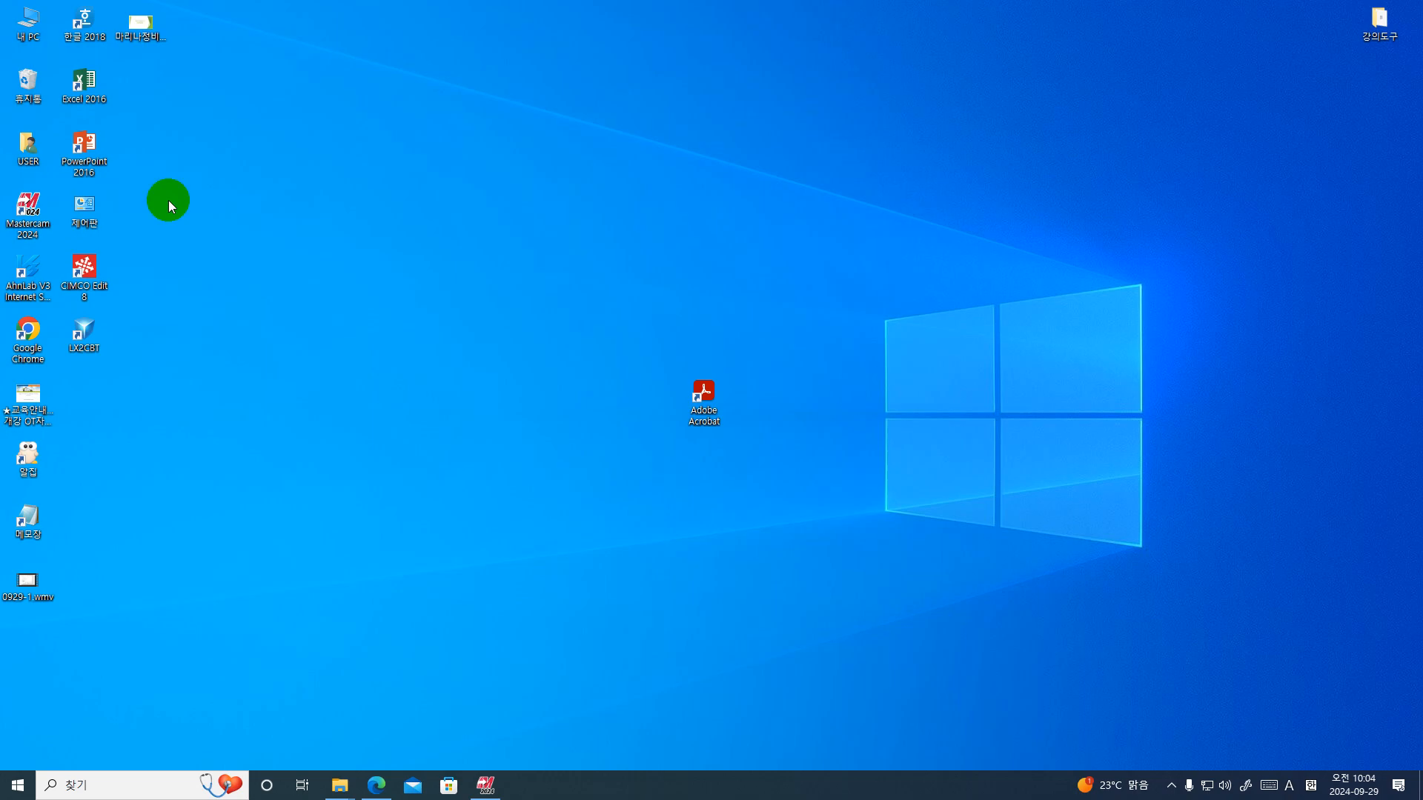
{"action": "double_click", "coordinate": [20, 40]}
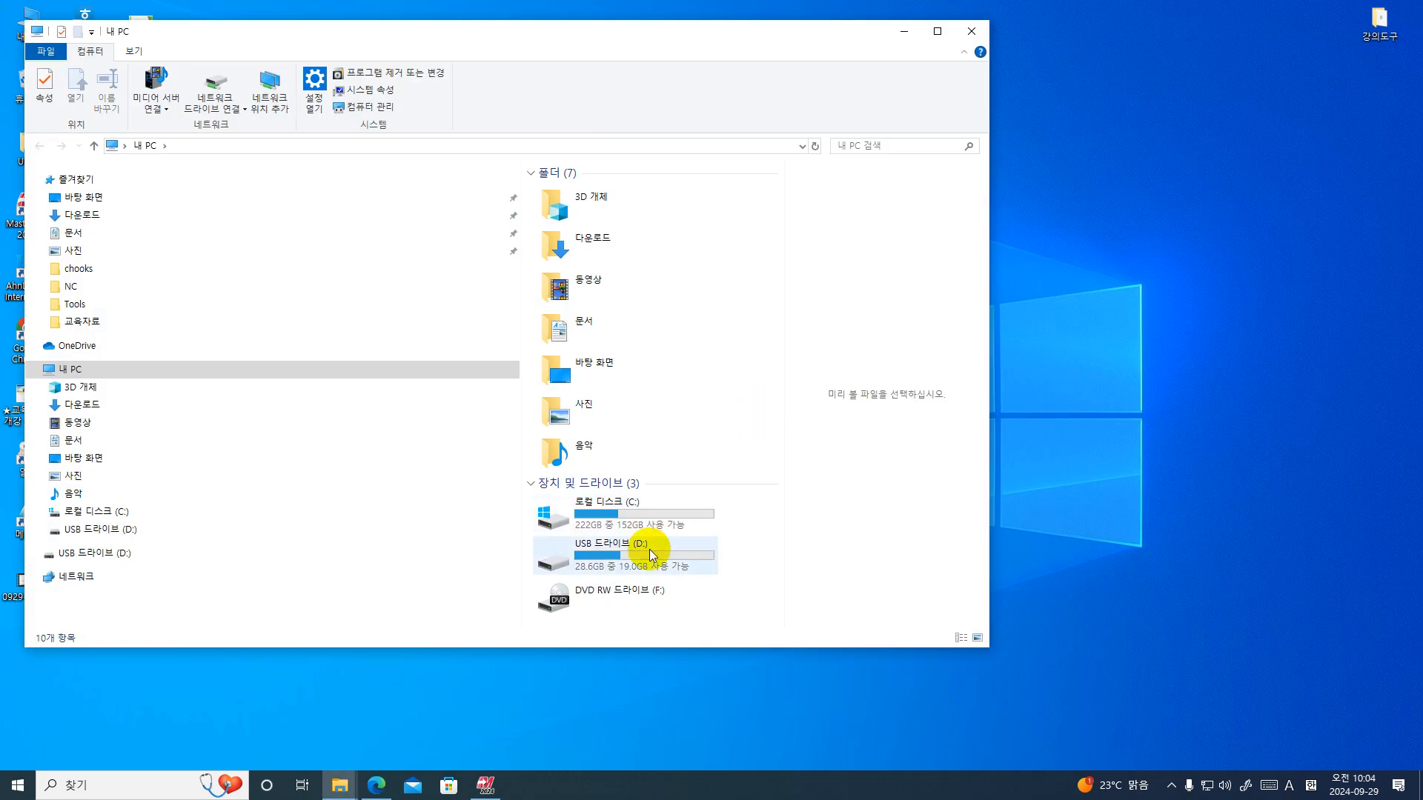
{"action": "double_click", "coordinate": [649, 549]}
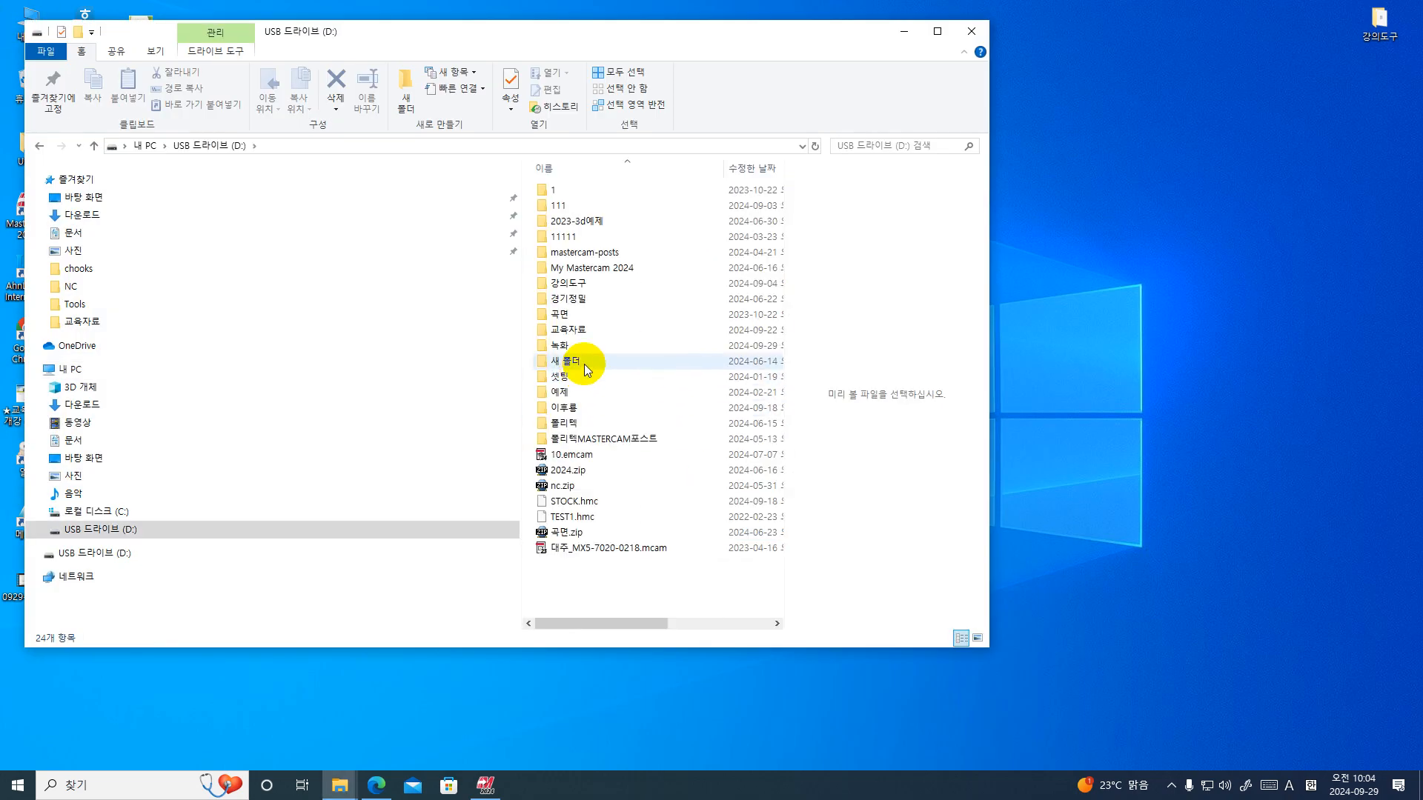
{"action": "double_click", "coordinate": [579, 329]}
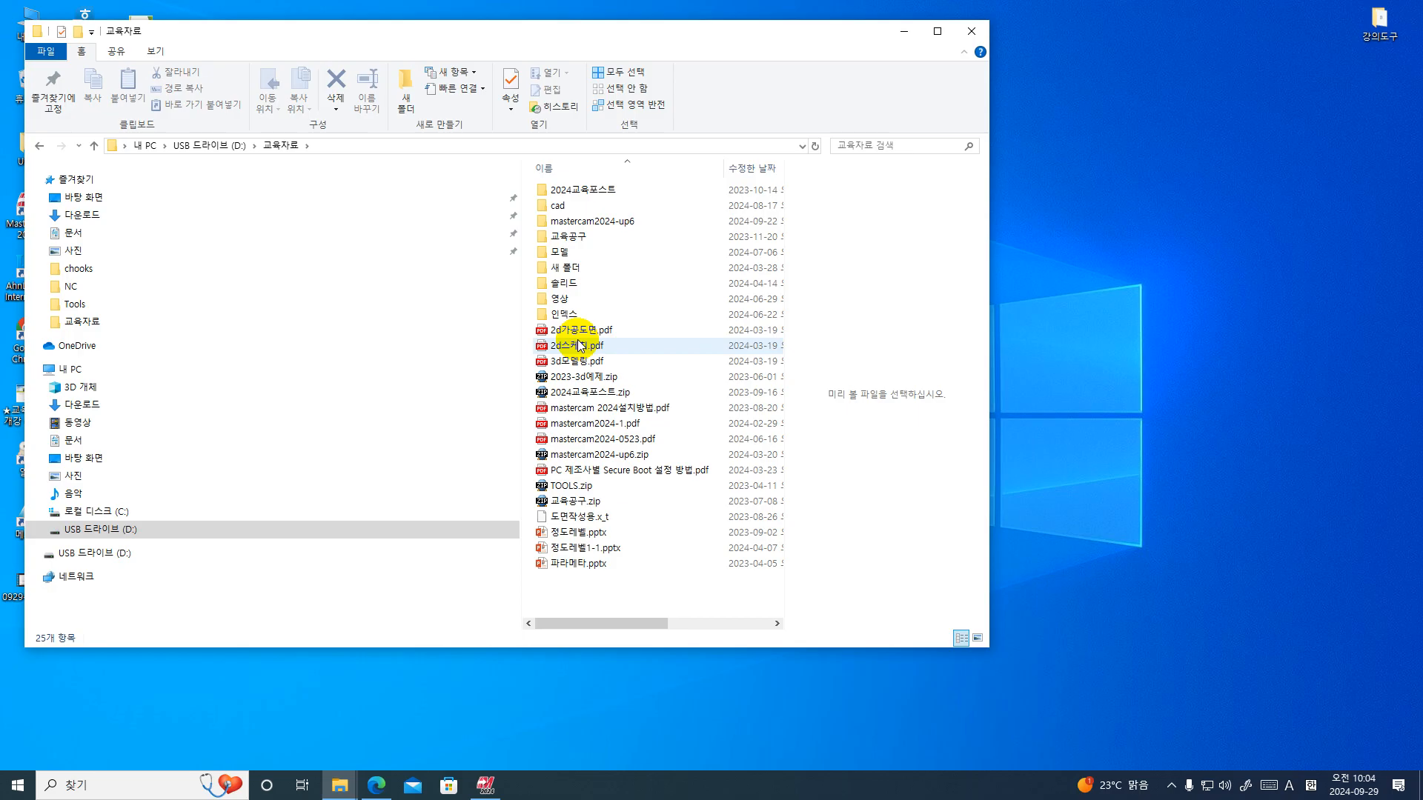
{"action": "scroll", "coordinate": [624, 444], "scroll_direction": "right", "scroll_amount": 2}
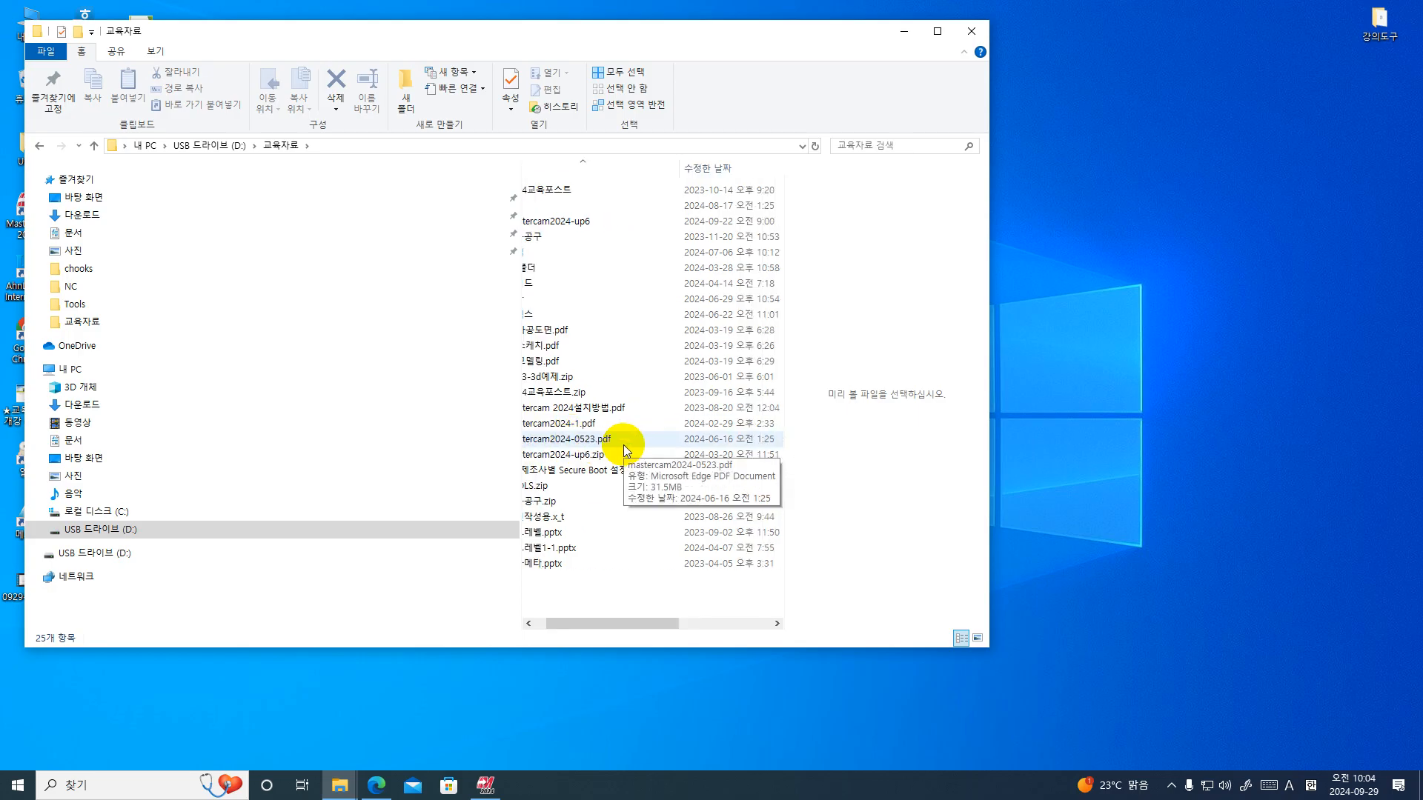
{"action": "double_click", "coordinate": [624, 445]}
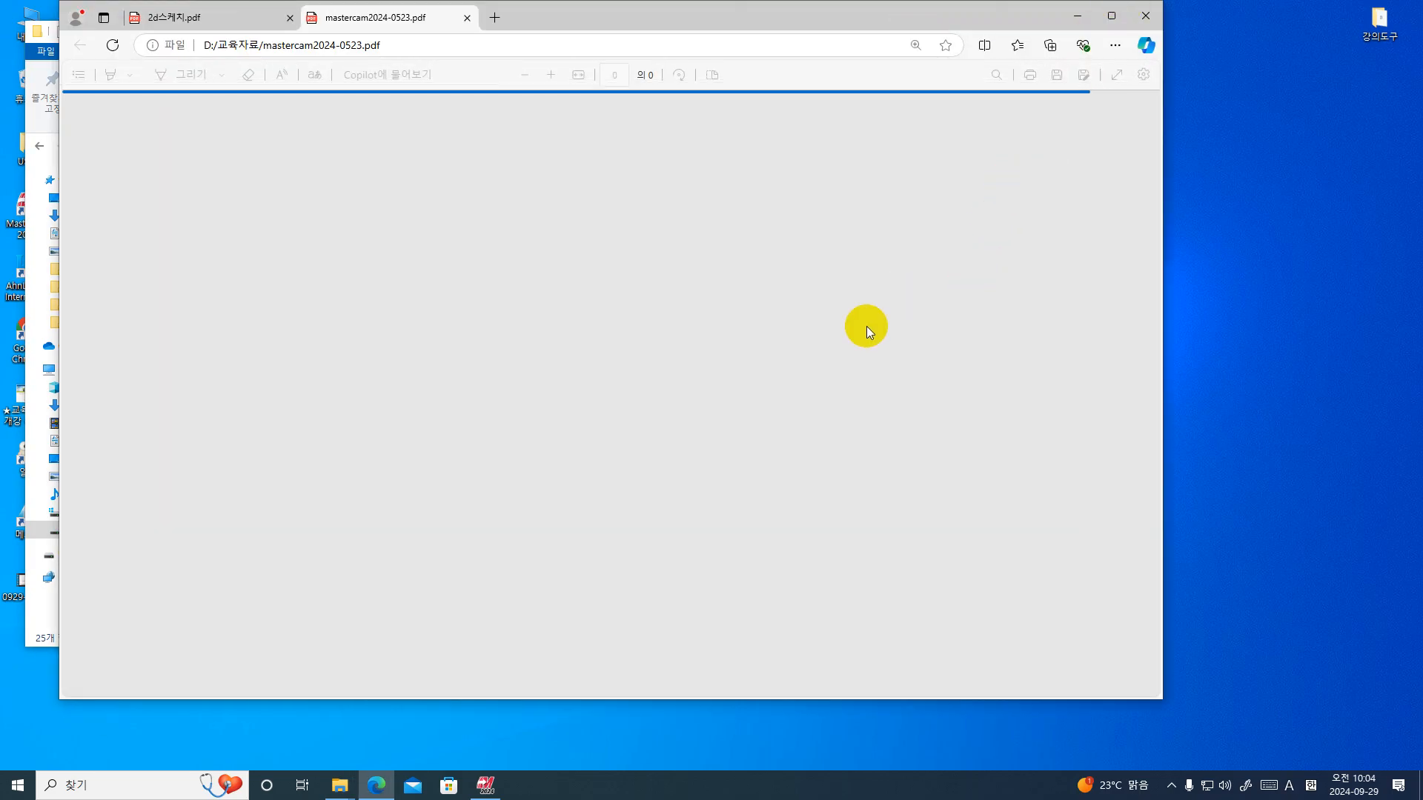
- Examine the manual's pages on chain selection and on the contour machining (윤곽가공) cut parameters and compensation types
{"action": "scroll", "coordinate": [865, 326], "scroll_direction": "up", "scroll_amount": 10}
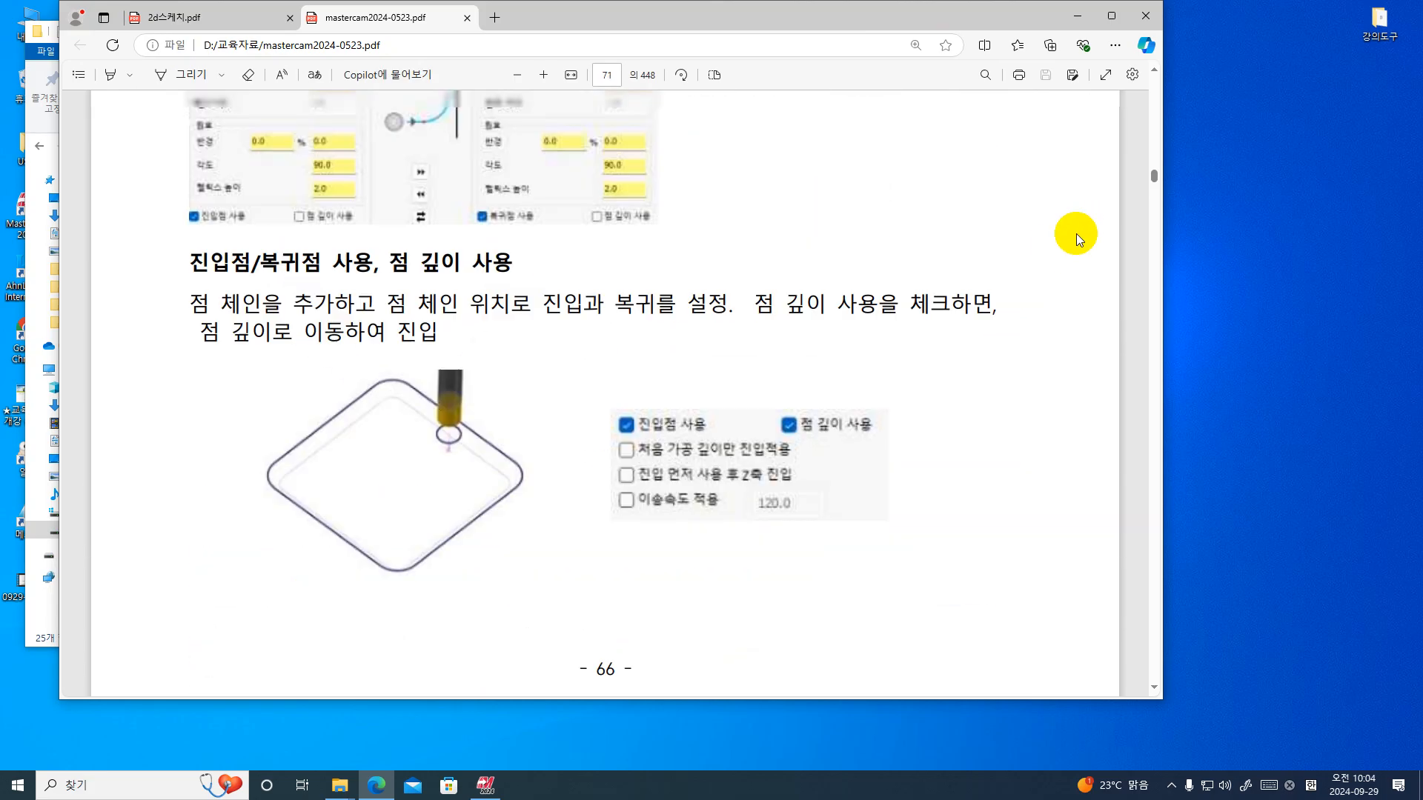
{"action": "scroll", "coordinate": [1076, 233], "scroll_direction": "up", "scroll_amount": 3}
{"action": "left_click_drag", "start_coordinate": [1151, 172], "coordinate": [1154, 146]}
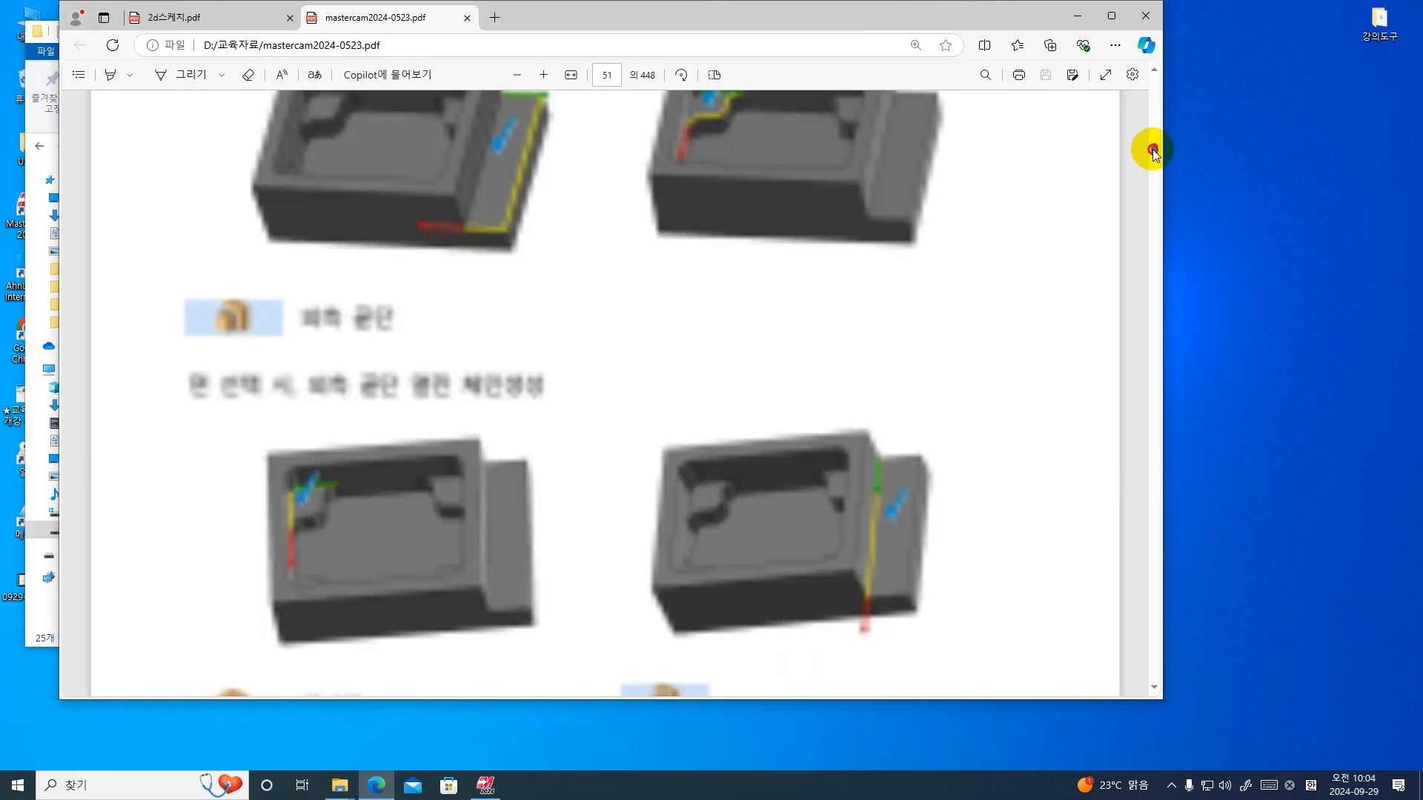
{"action": "scroll", "coordinate": [1101, 227], "scroll_direction": "up", "scroll_amount": 12}
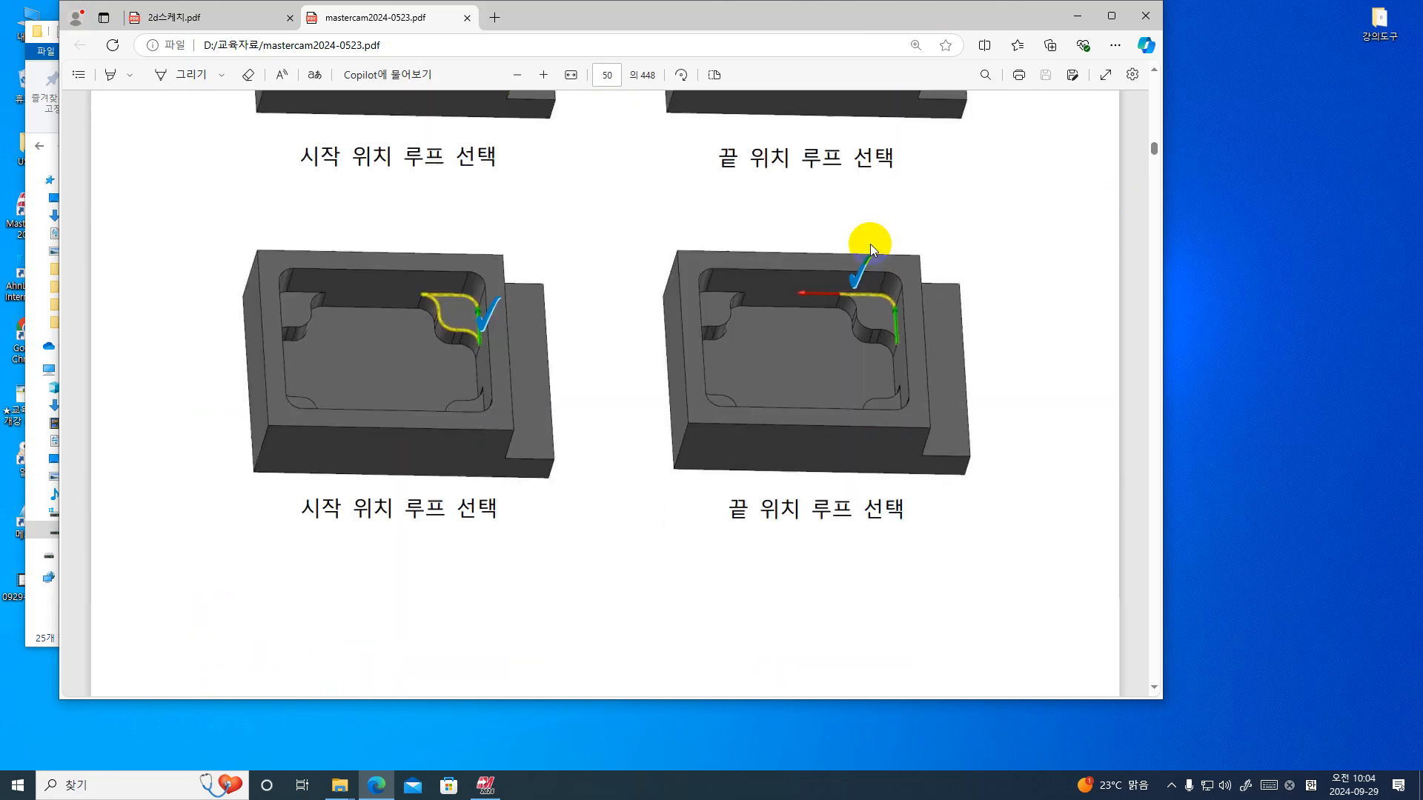
{"action": "scroll", "coordinate": [867, 290], "scroll_direction": "up", "scroll_amount": 10}
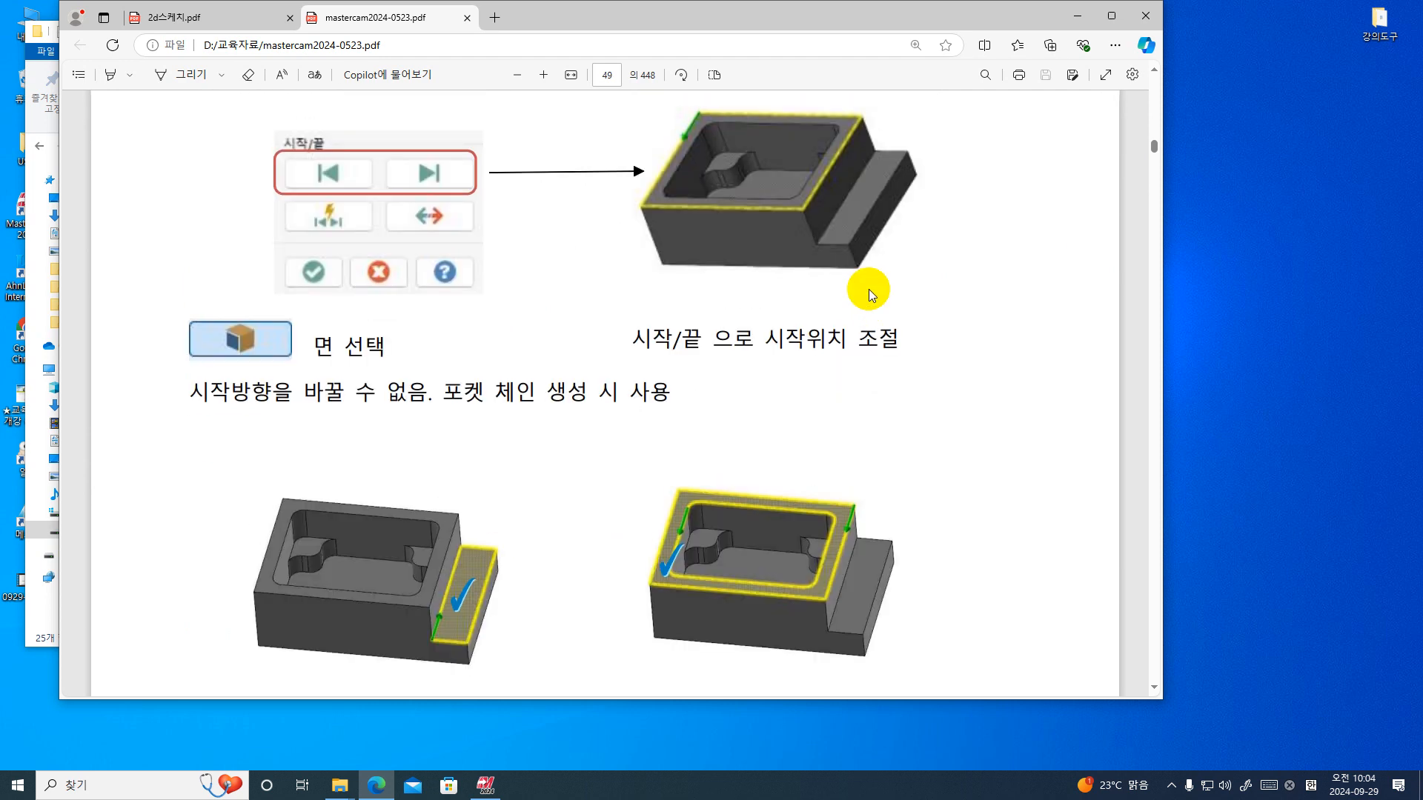
{"action": "scroll", "coordinate": [886, 323], "scroll_direction": "down", "scroll_amount": 20}
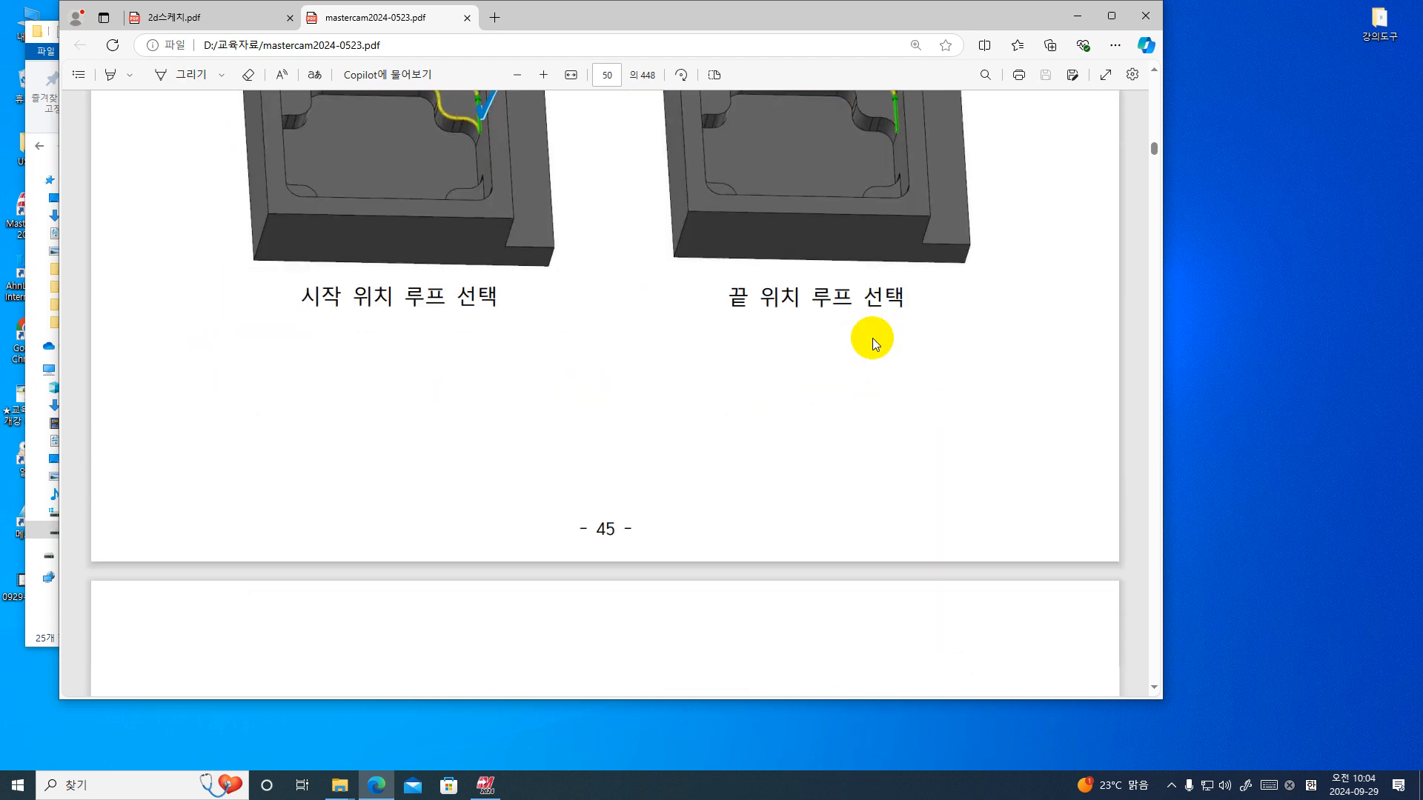
{"action": "scroll", "coordinate": [861, 363], "scroll_direction": "down", "scroll_amount": 15}
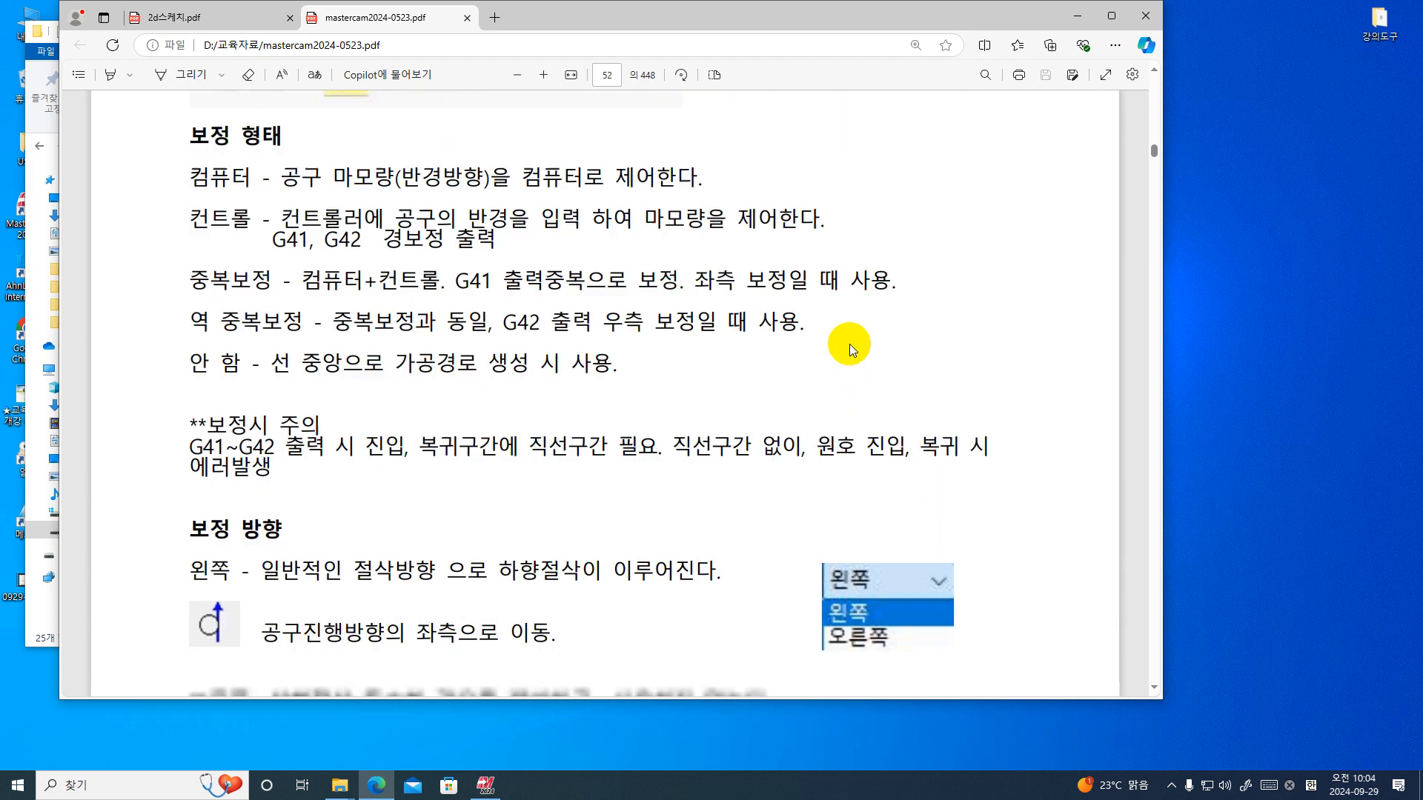
{"action": "scroll", "coordinate": [850, 344], "scroll_direction": "up", "scroll_amount": 5}
{"action": "scroll", "coordinate": [842, 286], "scroll_direction": "up", "scroll_amount": 5}
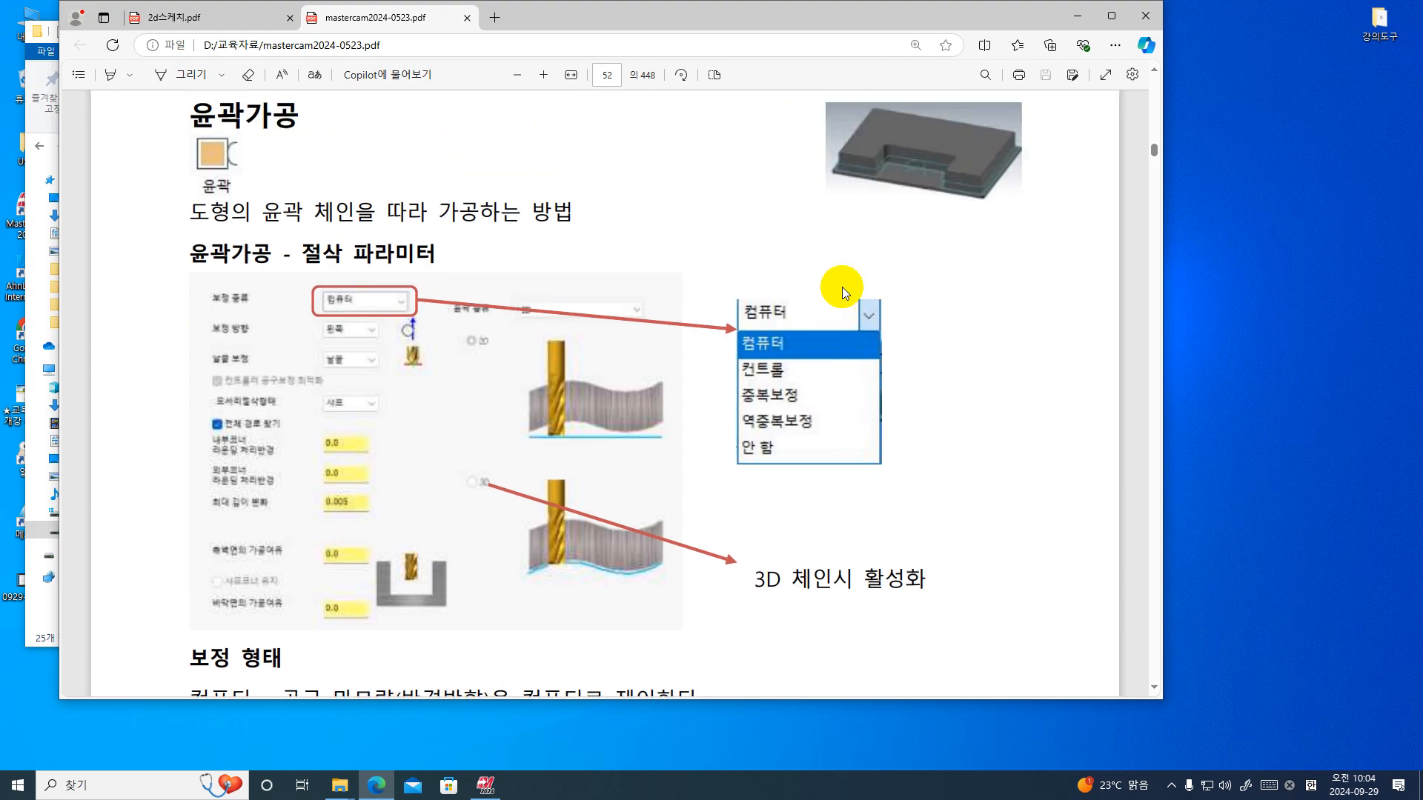
{"action": "scroll", "coordinate": [843, 287], "scroll_direction": "down", "scroll_amount": 3}
{"action": "scroll", "coordinate": [843, 287], "scroll_direction": "up", "scroll_amount": 1}
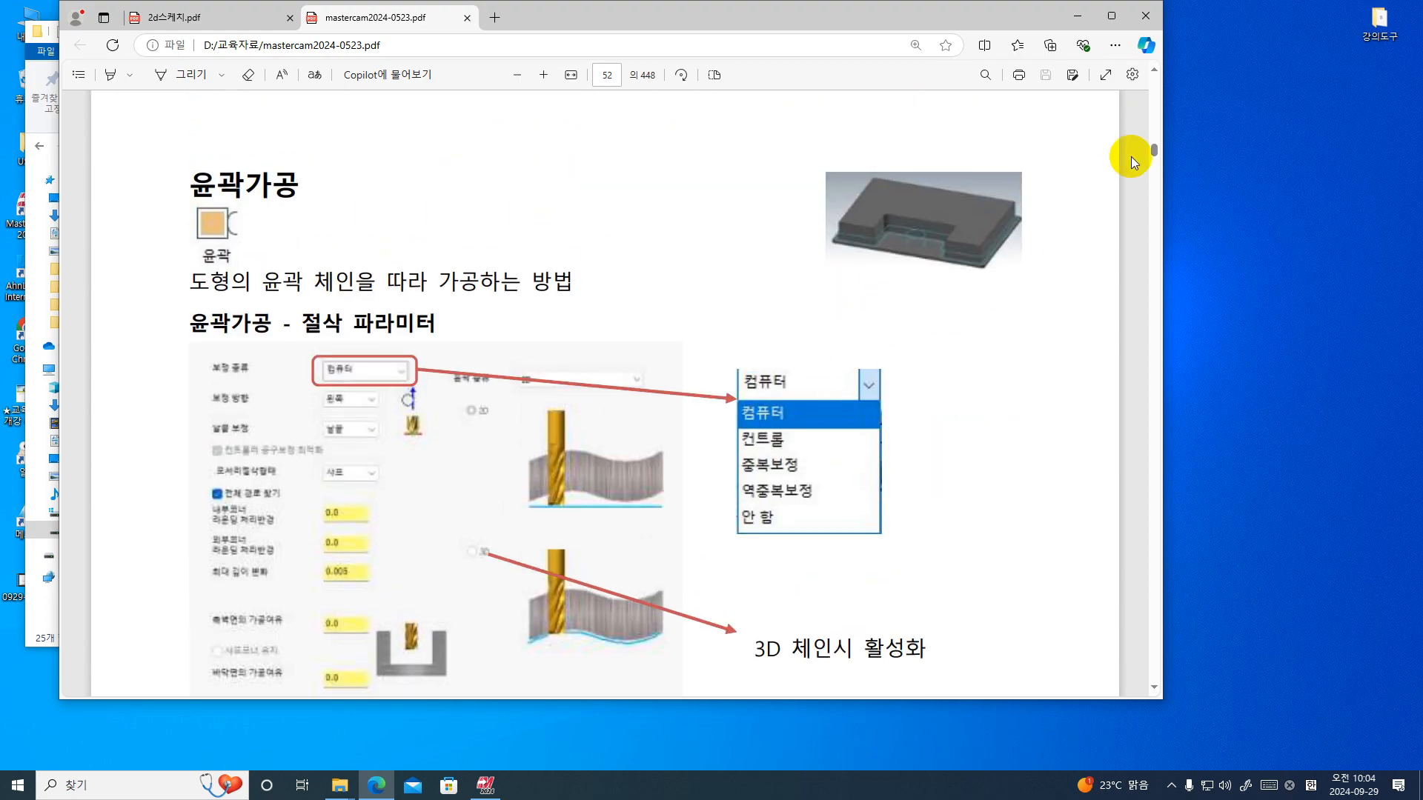
- Examine the manual's earlier pages on tool creation, tool filtering, stock setup and simulator options
{"action": "left_click_drag", "start_coordinate": [1154, 150], "coordinate": [1151, 117]}
{"action": "scroll", "coordinate": [930, 224], "scroll_direction": "up", "scroll_amount": 10}
{"action": "scroll", "coordinate": [1010, 213], "scroll_direction": "up", "scroll_amount": 15}
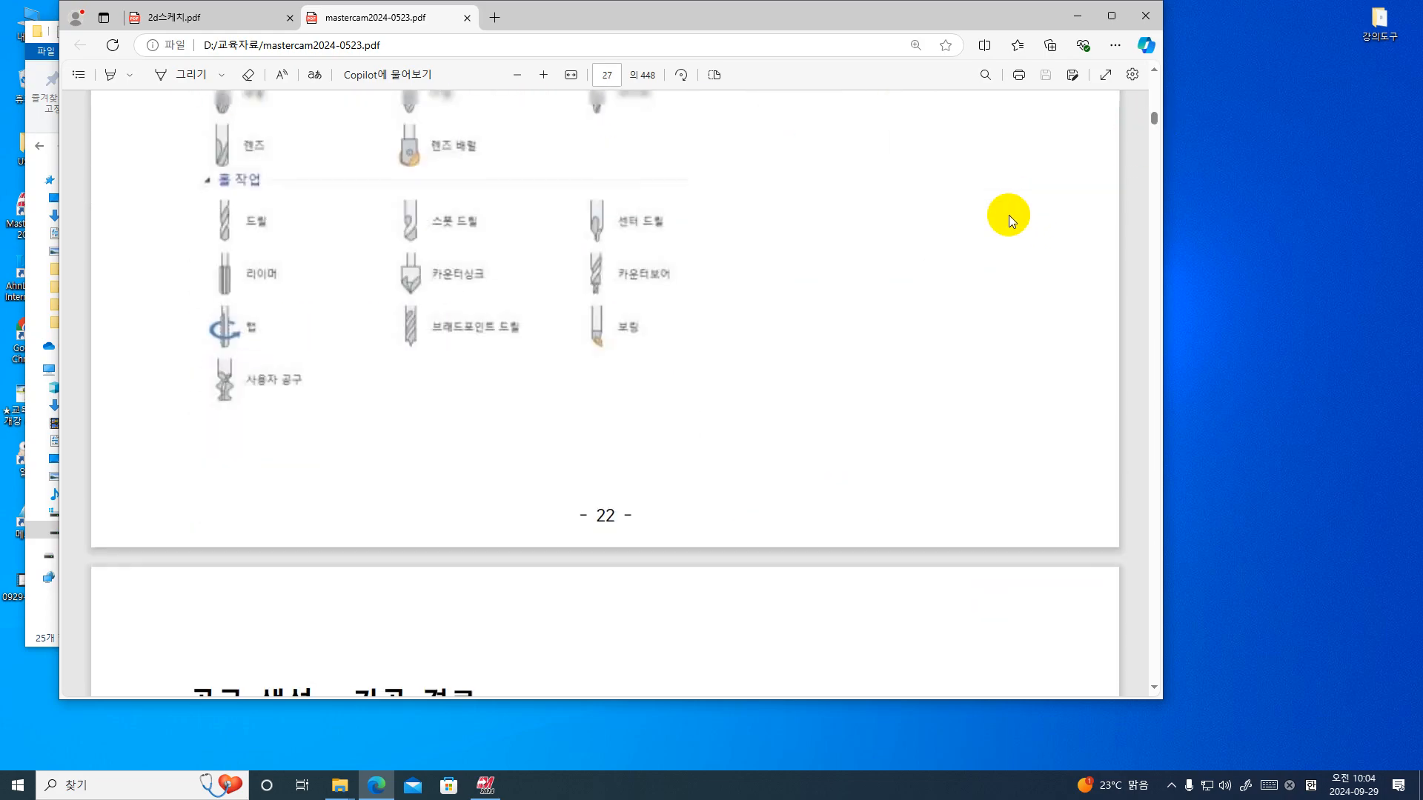
{"action": "scroll", "coordinate": [1020, 273], "scroll_direction": "up", "scroll_amount": 10}
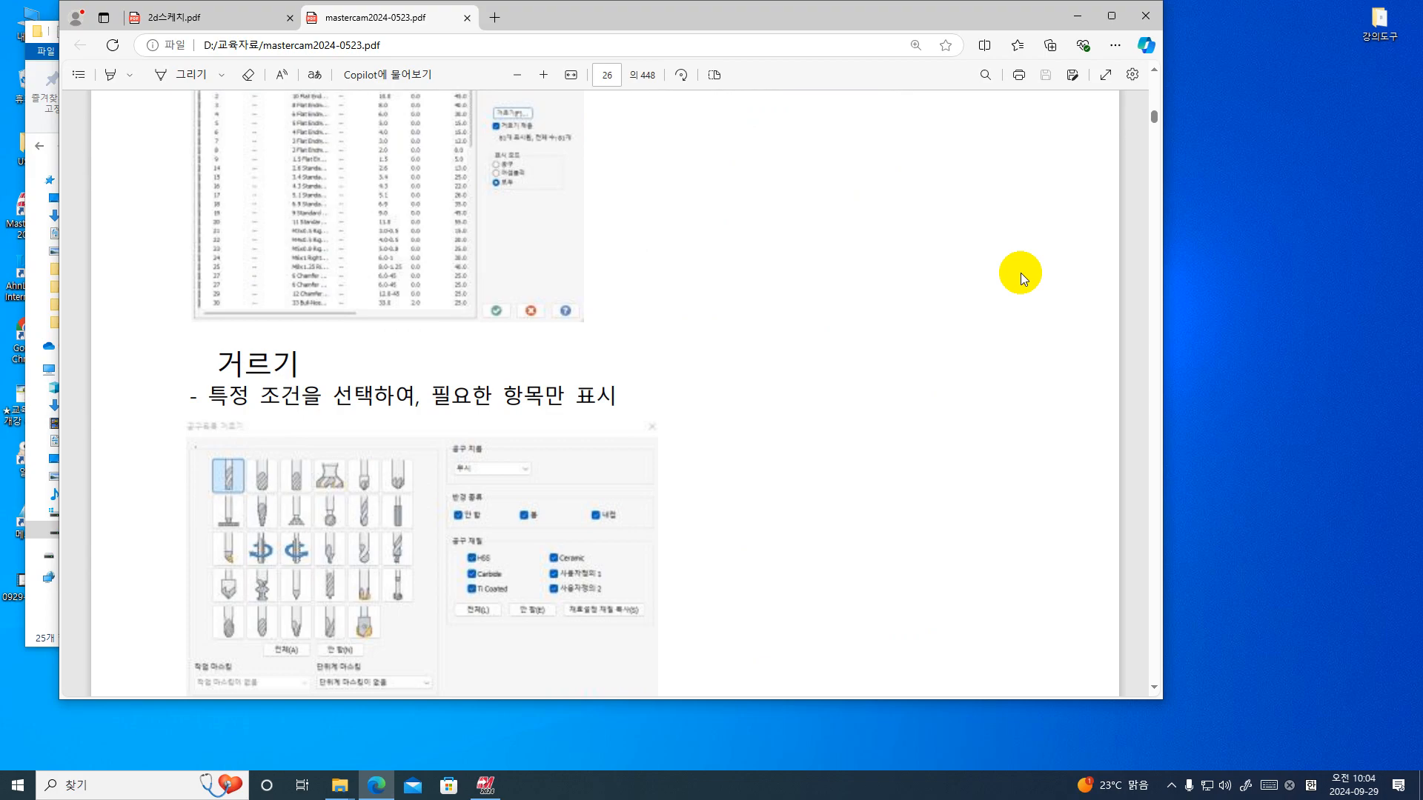
{"action": "scroll", "coordinate": [1021, 273], "scroll_direction": "up", "scroll_amount": 5}
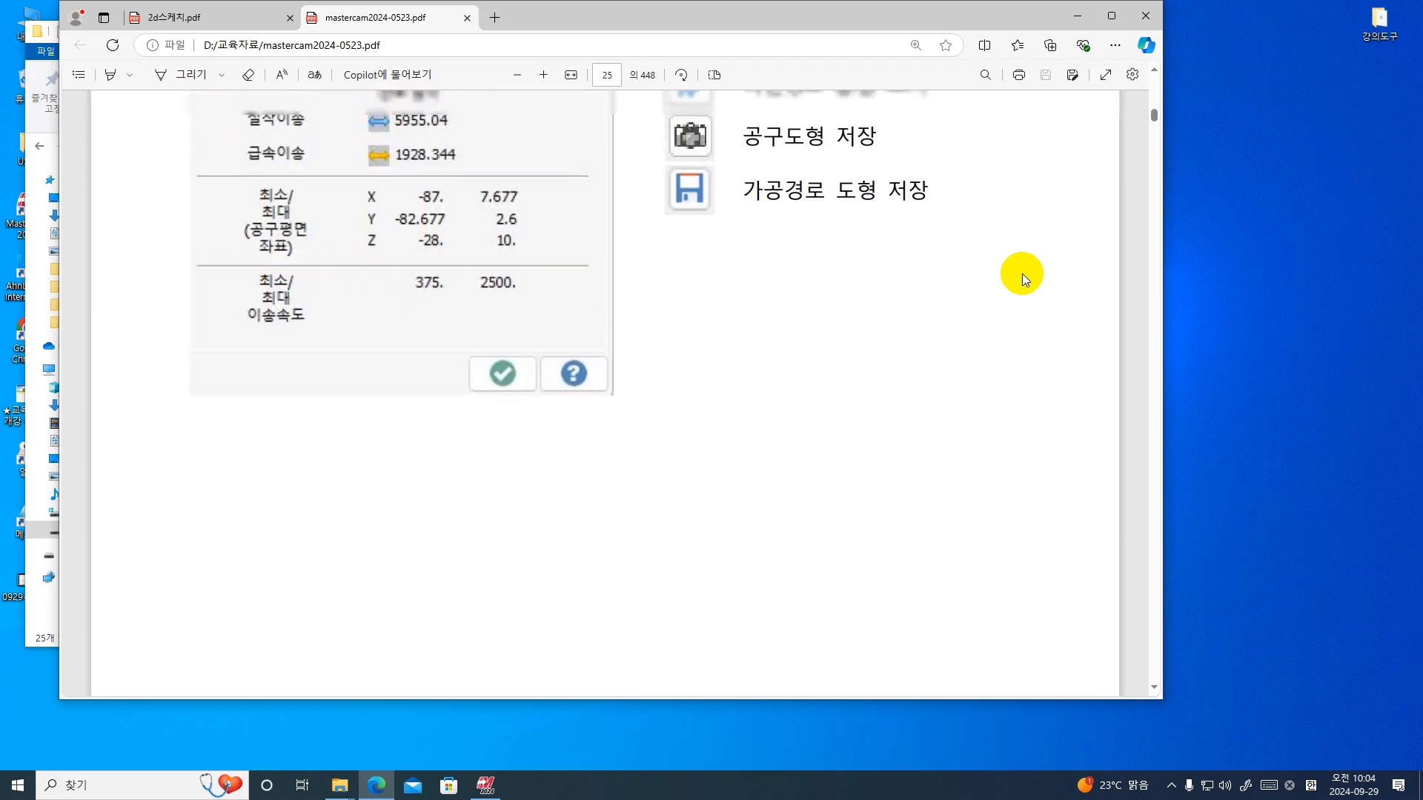
{"action": "scroll", "coordinate": [1021, 273], "scroll_direction": "down", "scroll_amount": 10}
{"action": "scroll", "coordinate": [1021, 273], "scroll_direction": "up", "scroll_amount": 3}
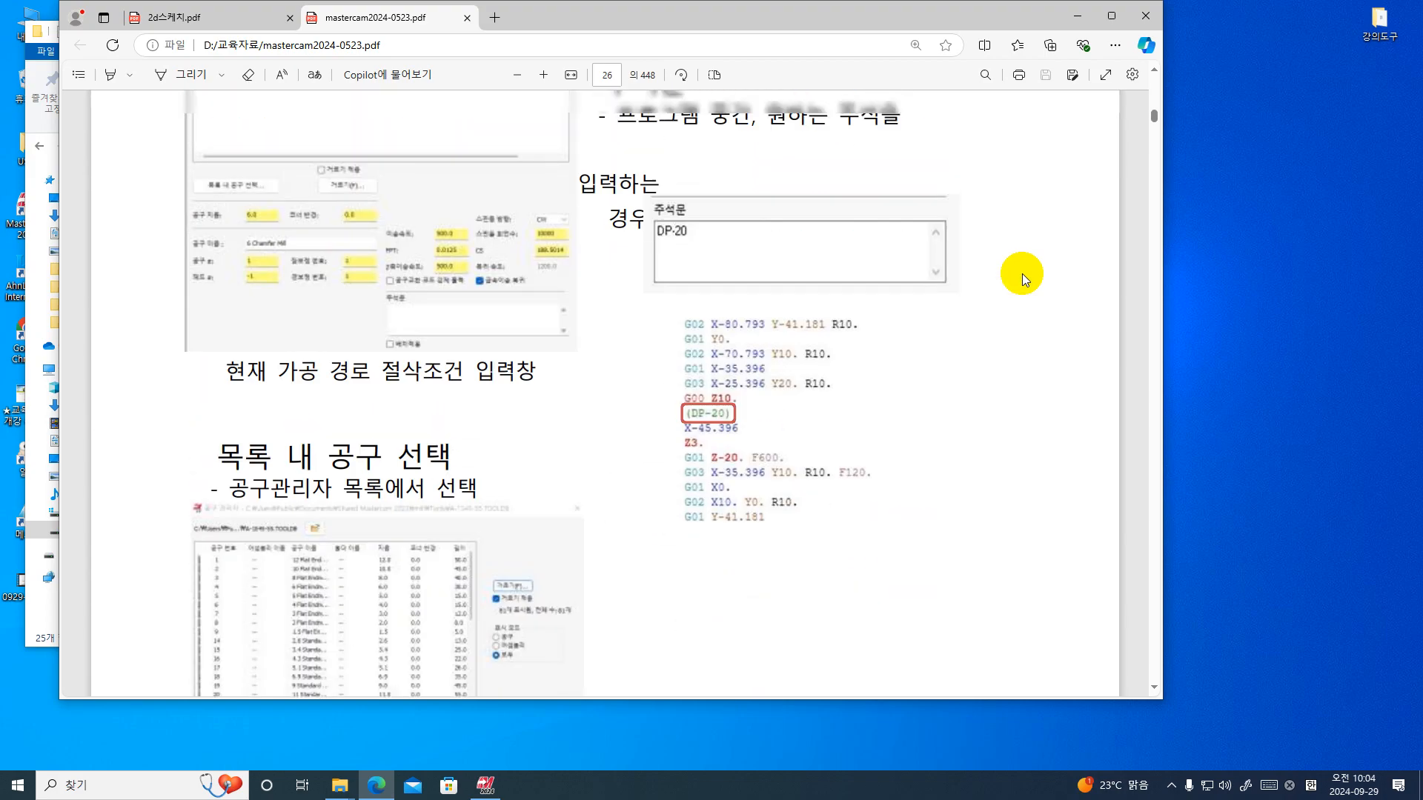
{"action": "scroll", "coordinate": [1021, 274], "scroll_direction": "up", "scroll_amount": 15}
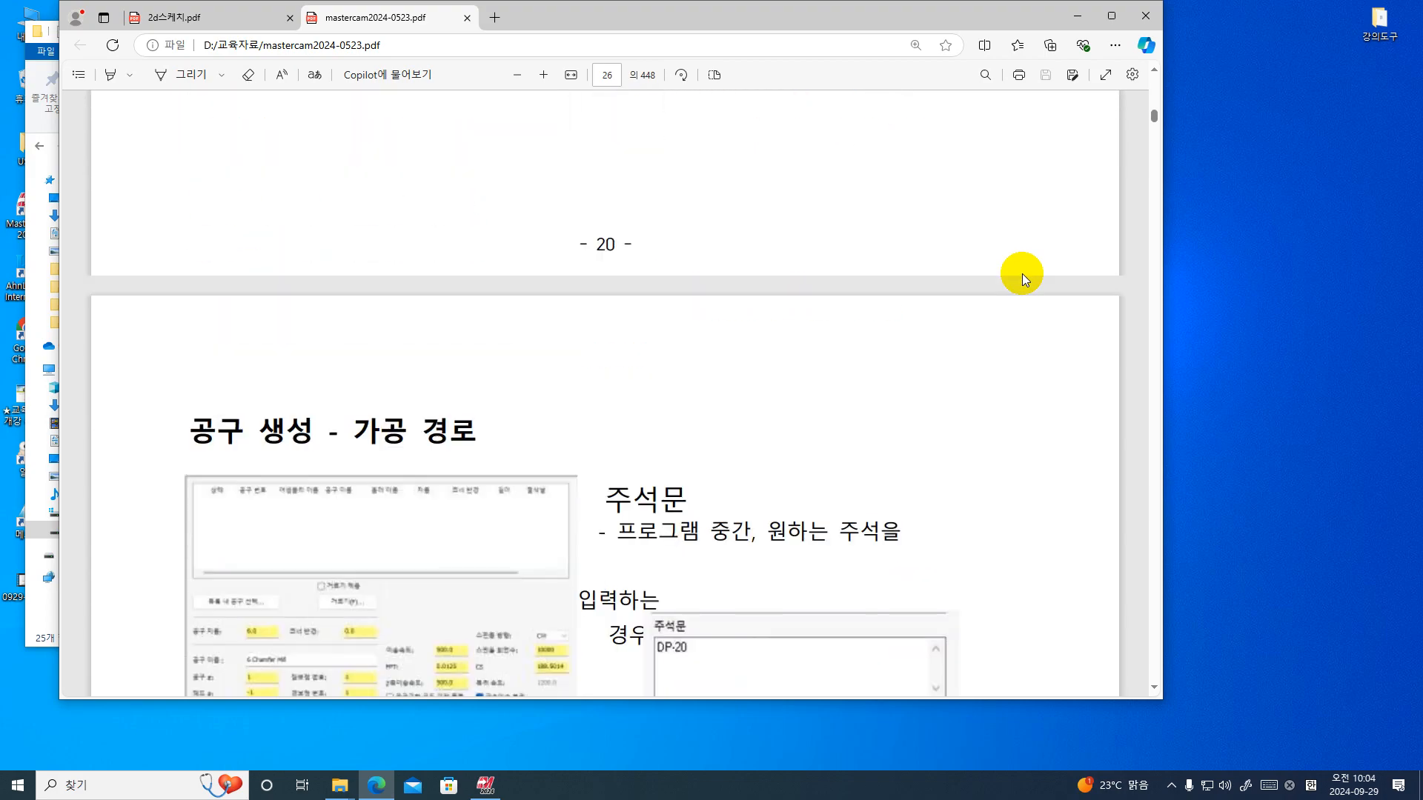
{"action": "scroll", "coordinate": [1021, 274], "scroll_direction": "up", "scroll_amount": 15}
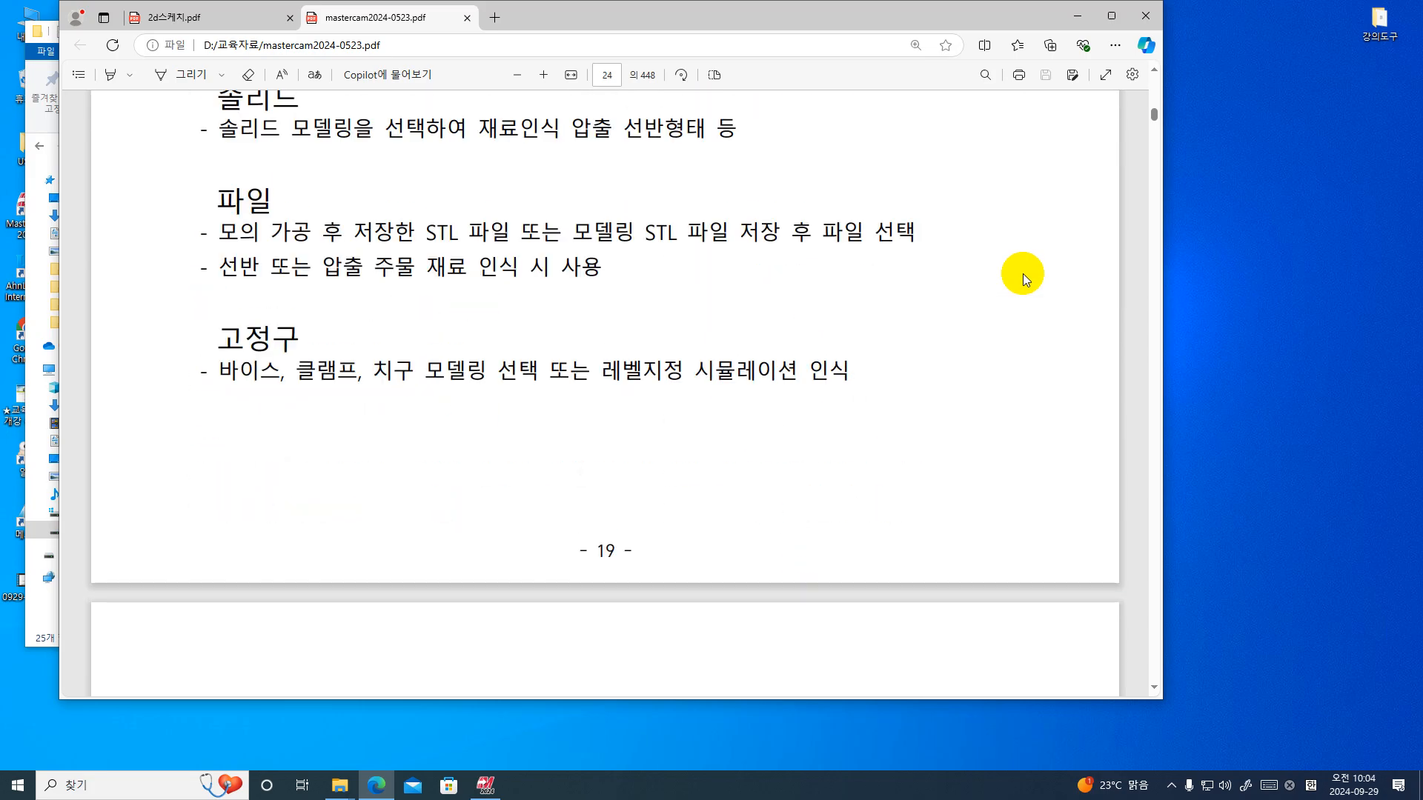
{"action": "scroll", "coordinate": [1023, 274], "scroll_direction": "up", "scroll_amount": 6}
{"action": "scroll", "coordinate": [1025, 270], "scroll_direction": "down", "scroll_amount": 12}
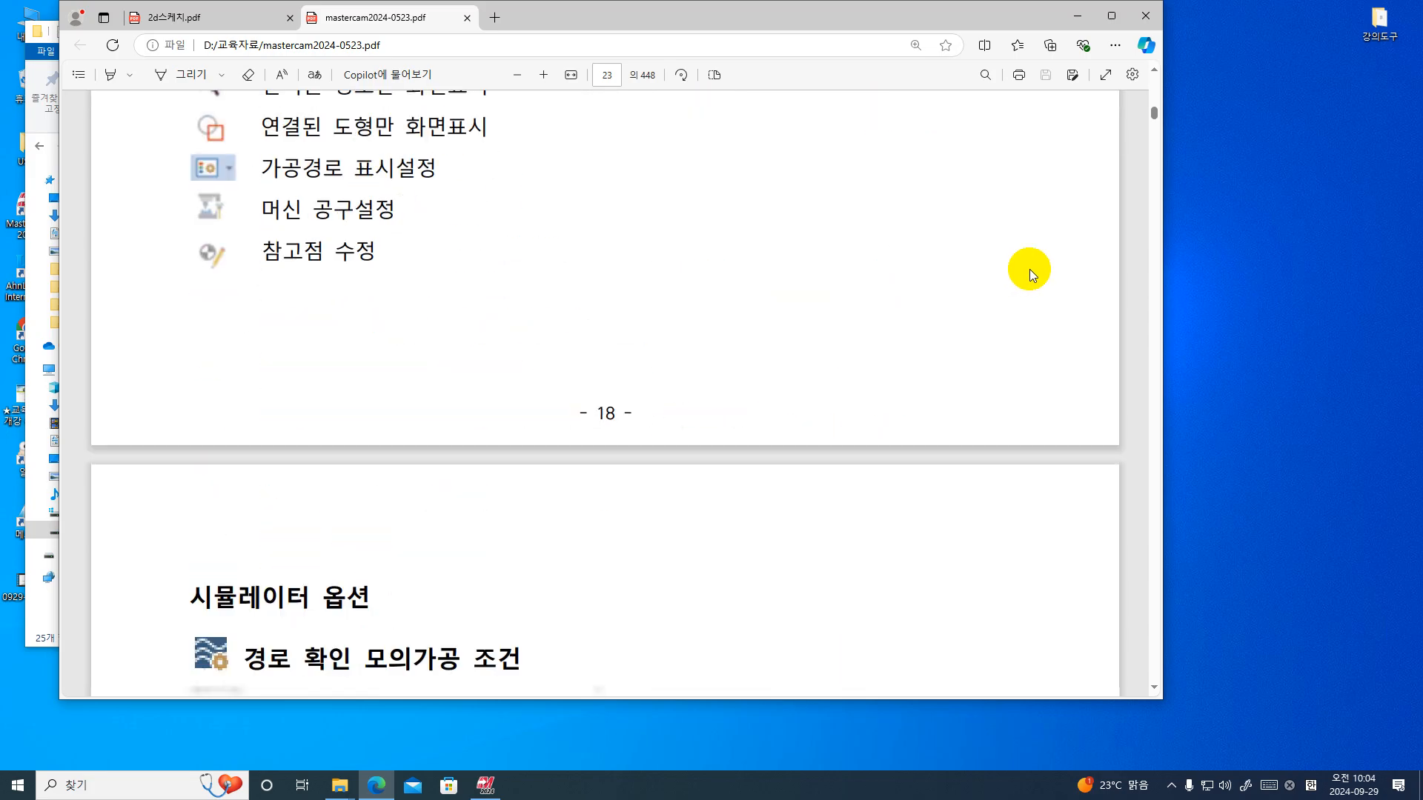
- Minimize the PDF manual and the folder window and switch back to Mastercam
{"action": "left_click", "coordinate": [1077, 15]}
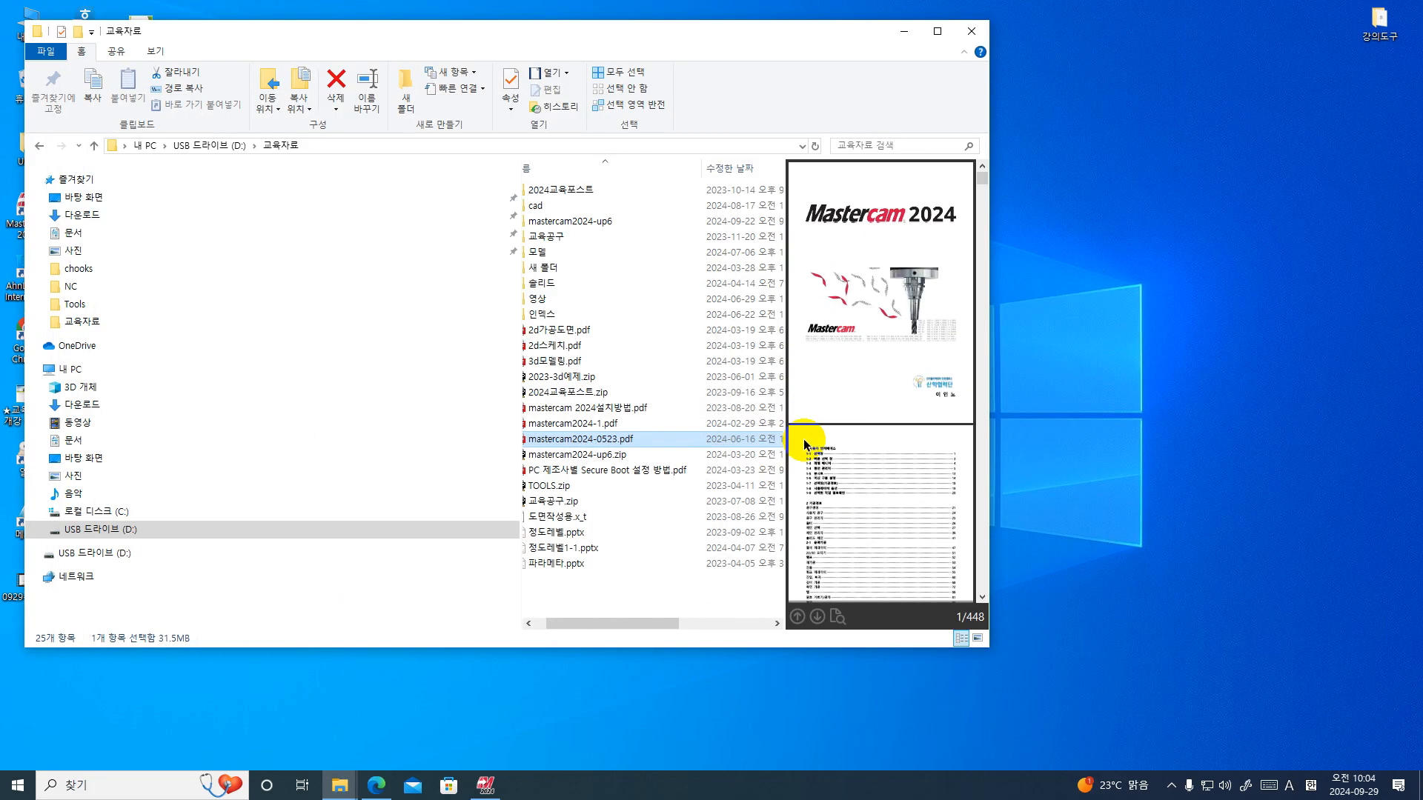
{"action": "left_click", "coordinate": [906, 36]}
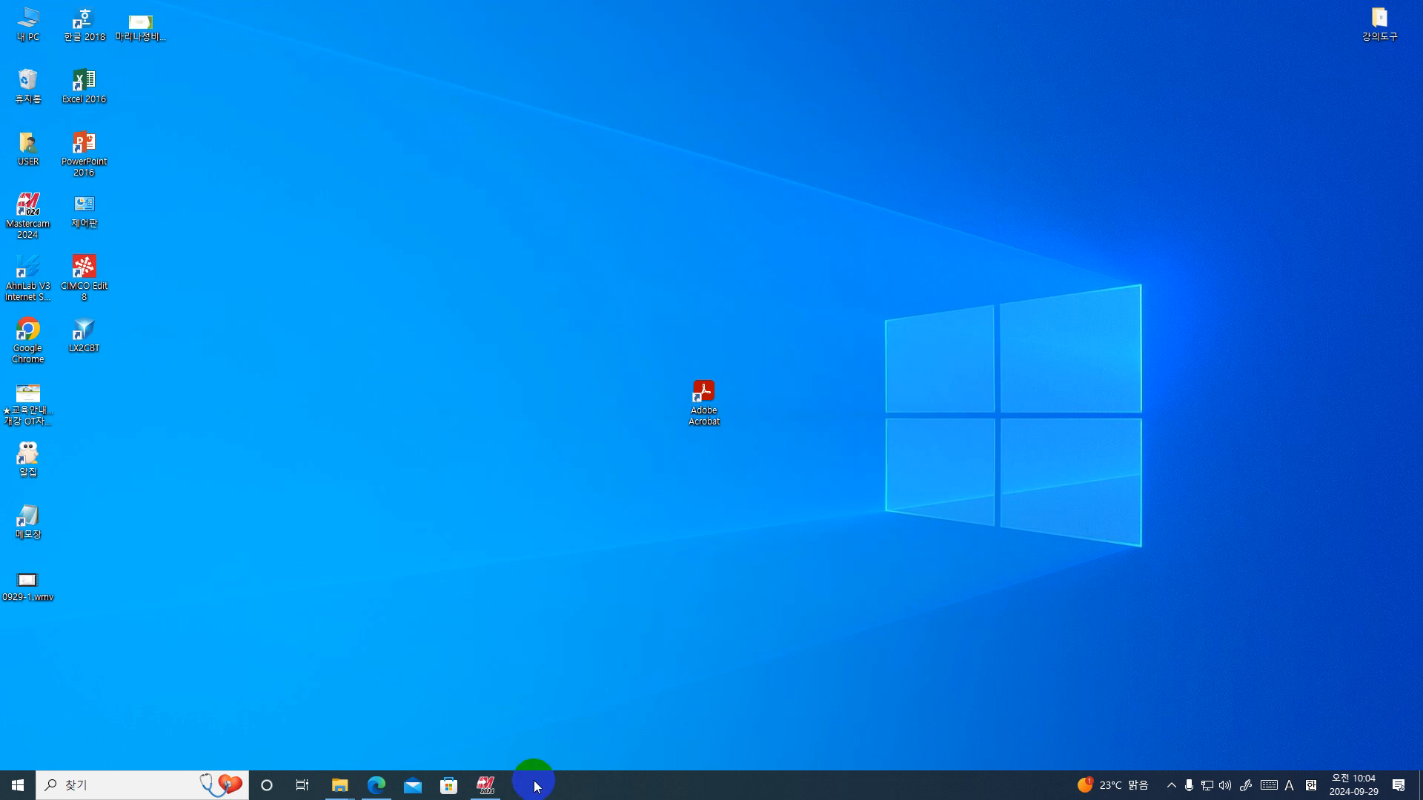
{"action": "left_click", "coordinate": [485, 785]}
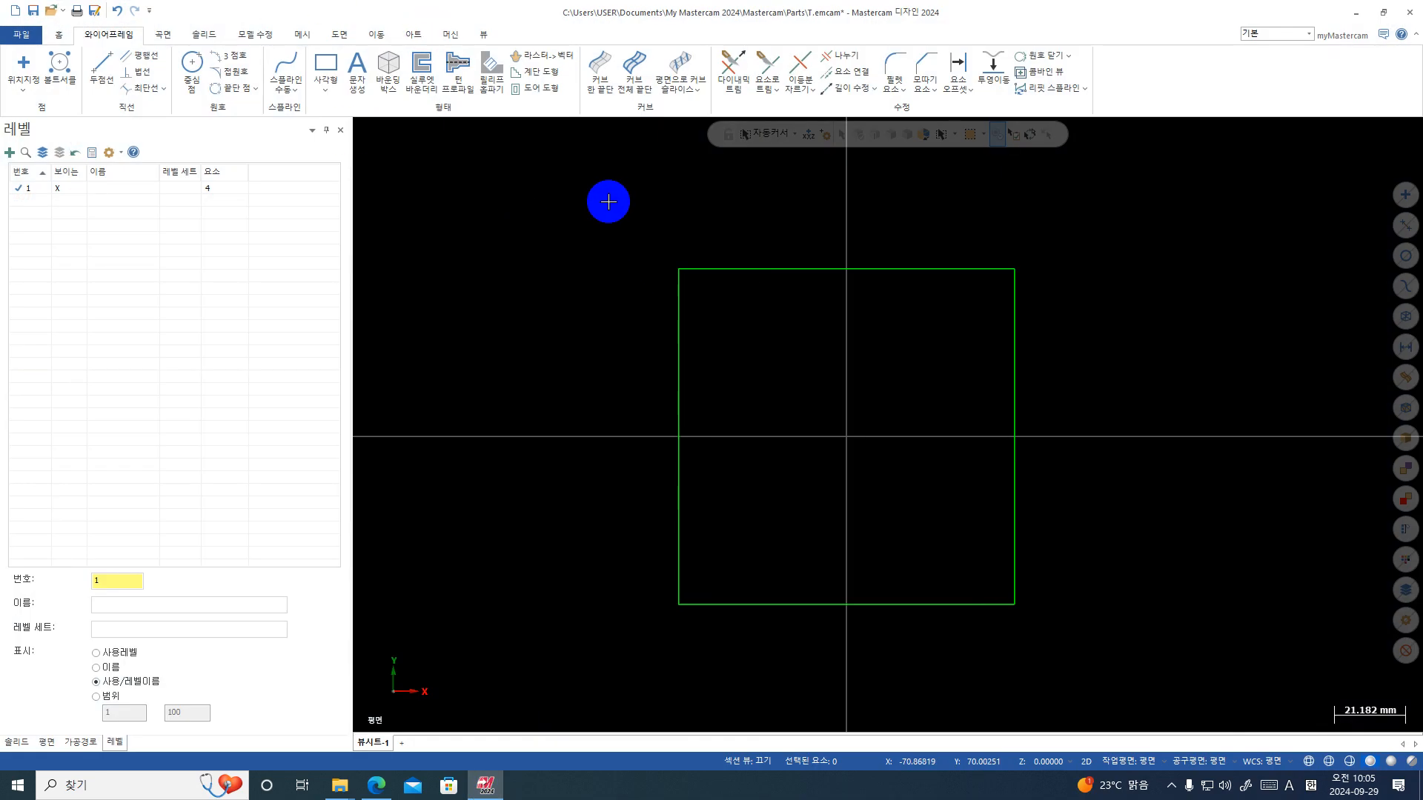
- Show the toolpath manager and add a milling machine group using the FANUC_IN machine definition
{"action": "left_click", "coordinate": [79, 743]}
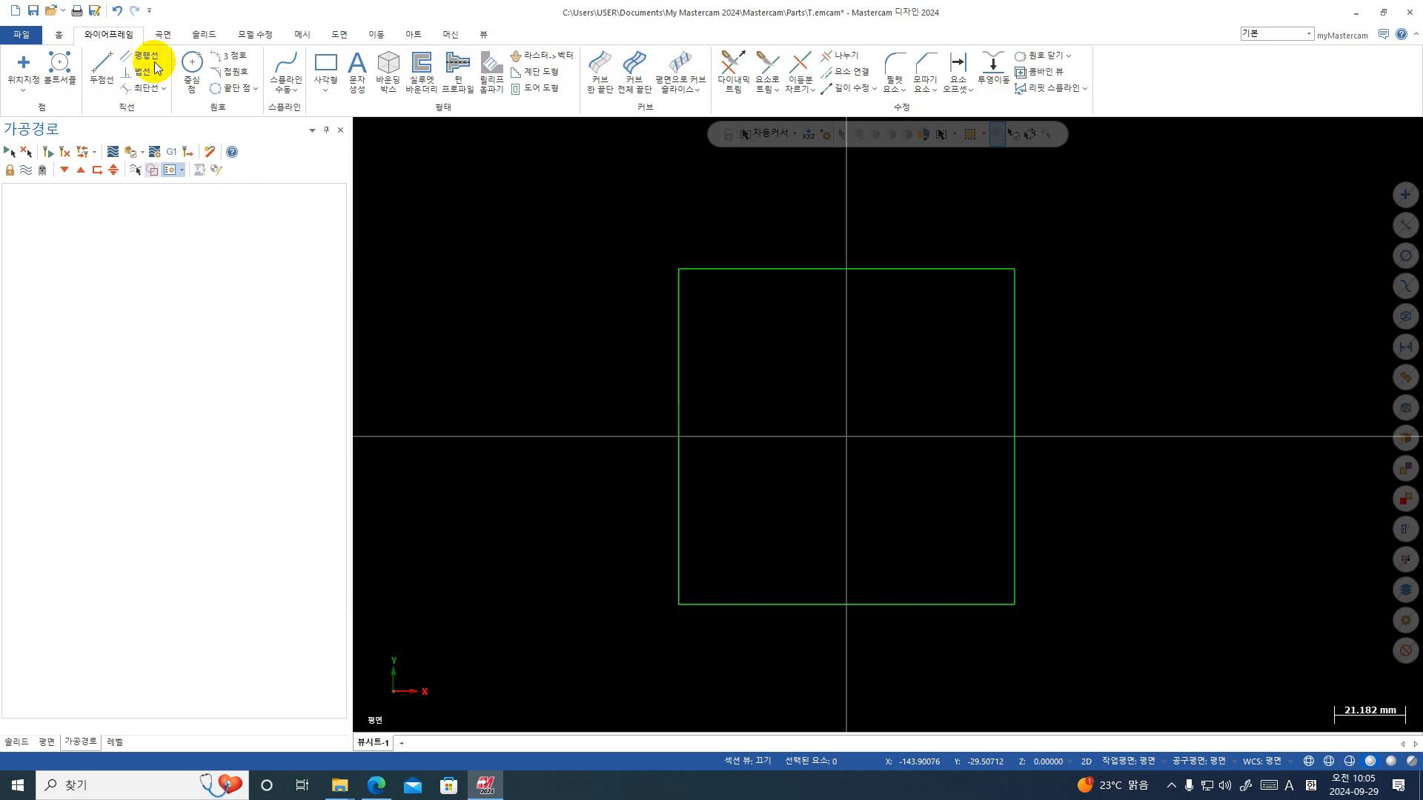
{"action": "left_click", "coordinate": [450, 35]}
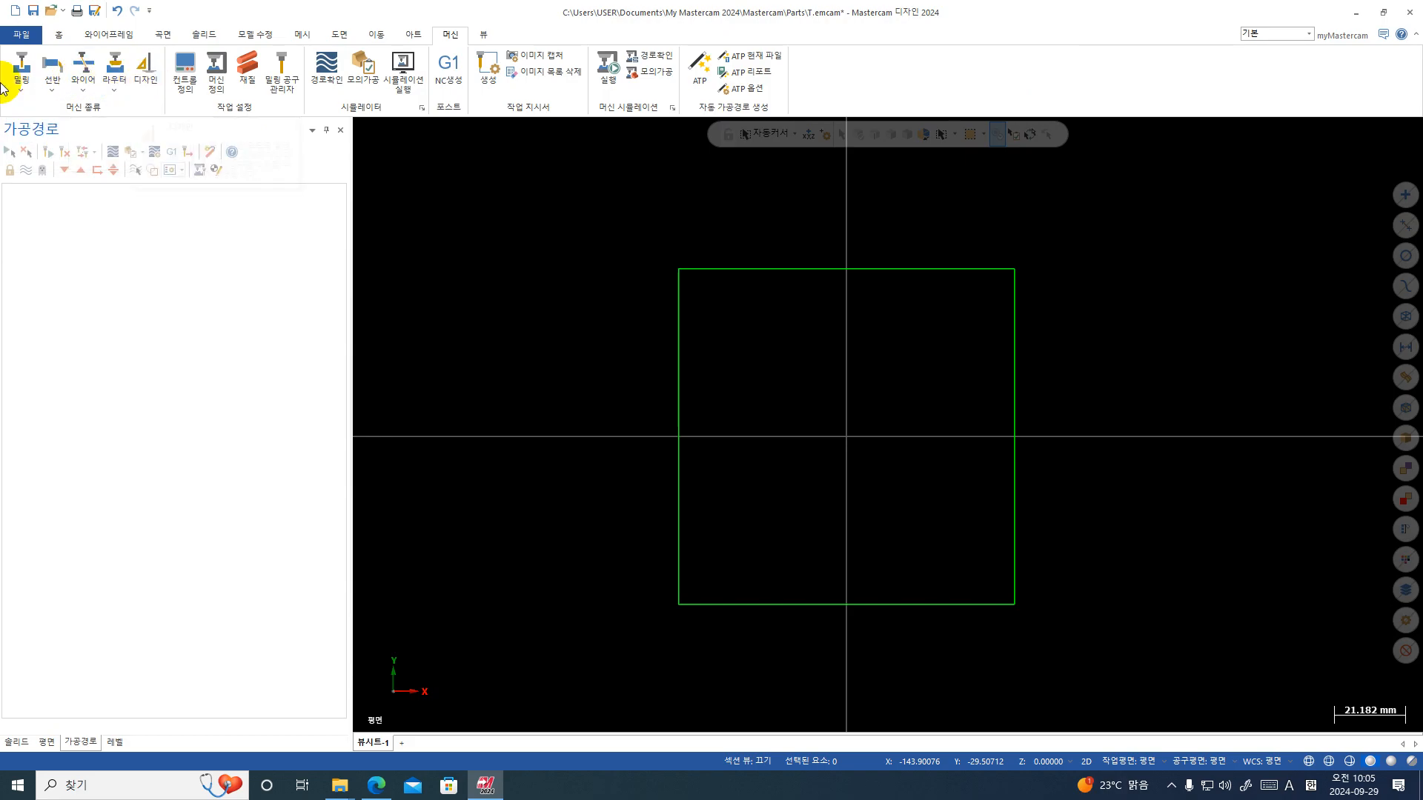
{"action": "left_click", "coordinate": [23, 94]}
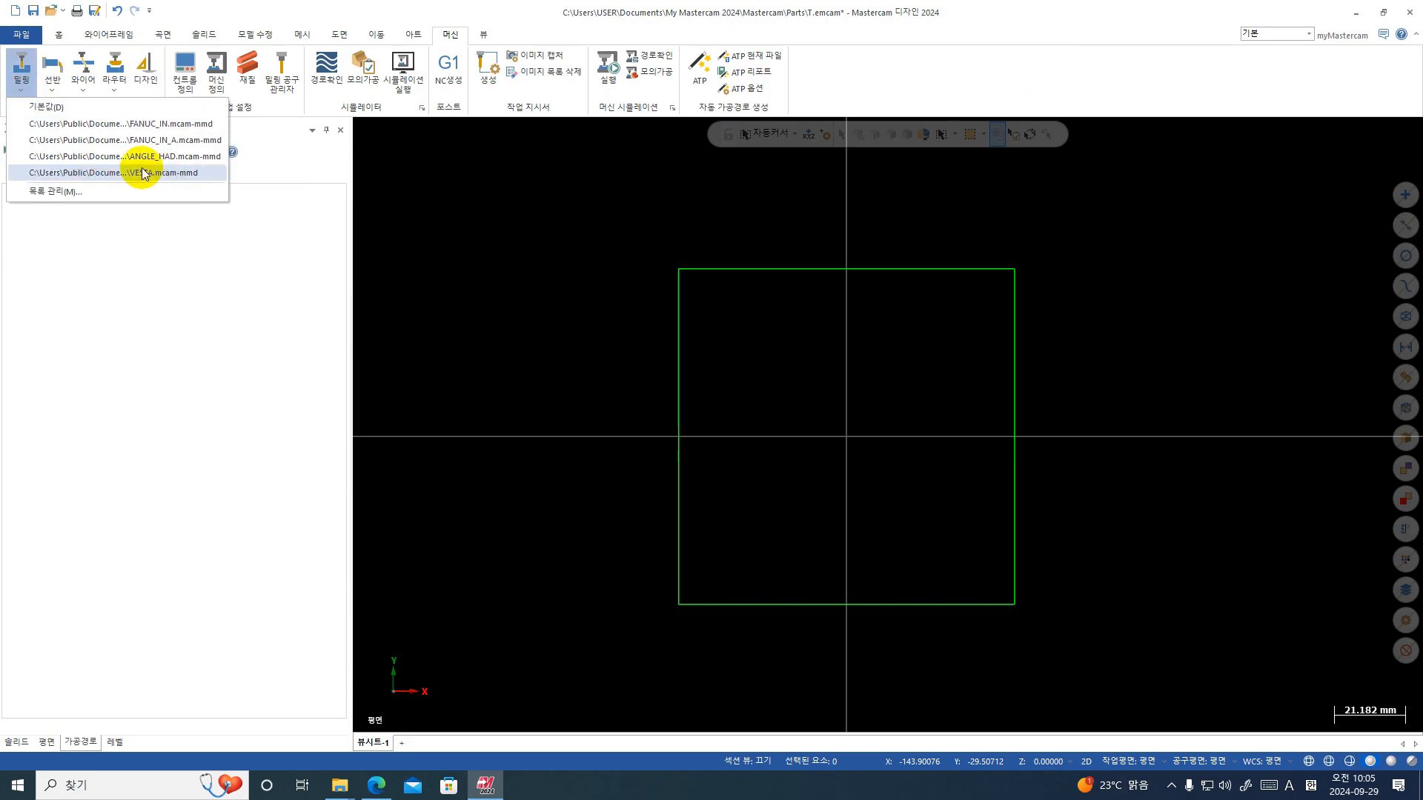
{"action": "left_click", "coordinate": [113, 137]}
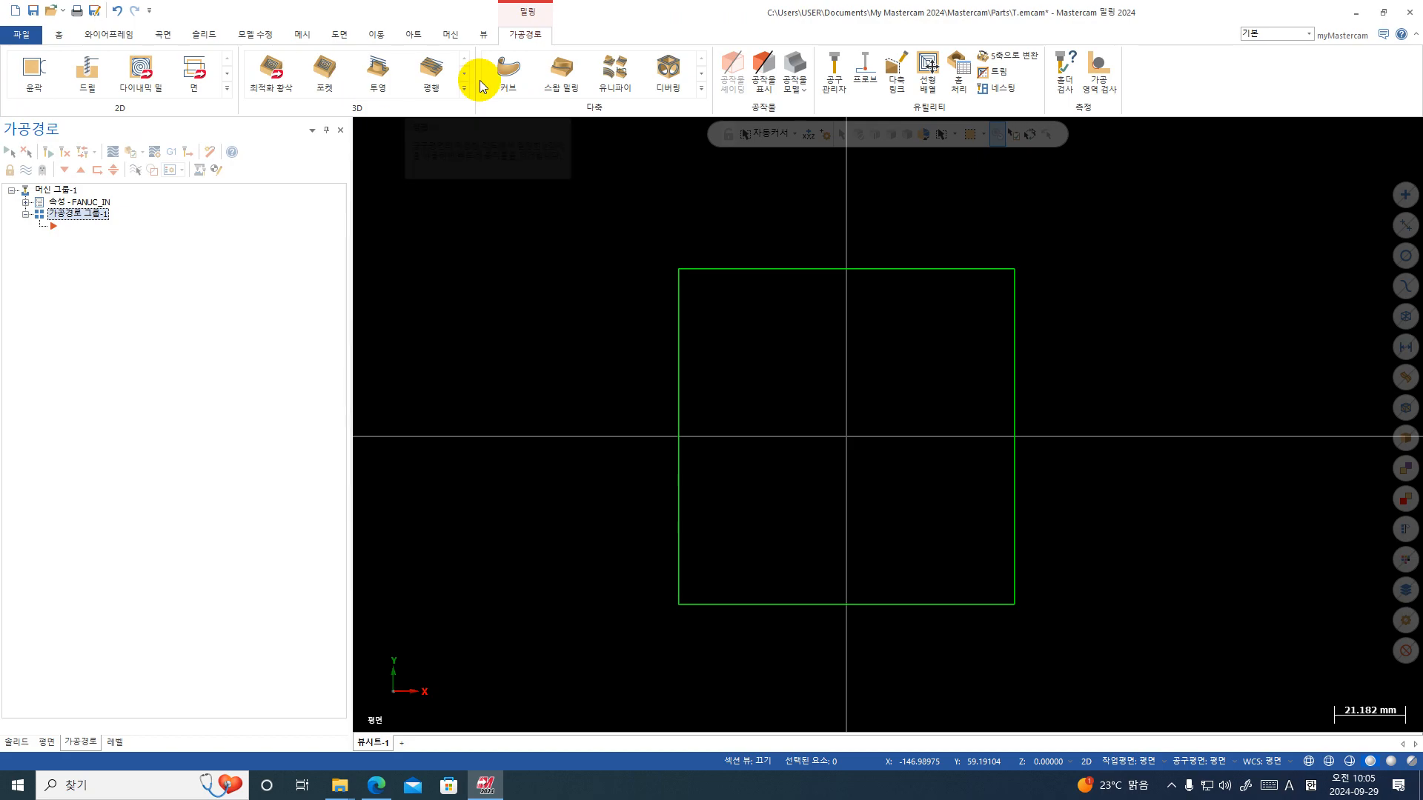
- Create a 2D contour (윤곽) toolpath and chain only the rectangle's upper edge as a single entity
{"action": "left_click", "coordinate": [226, 87]}
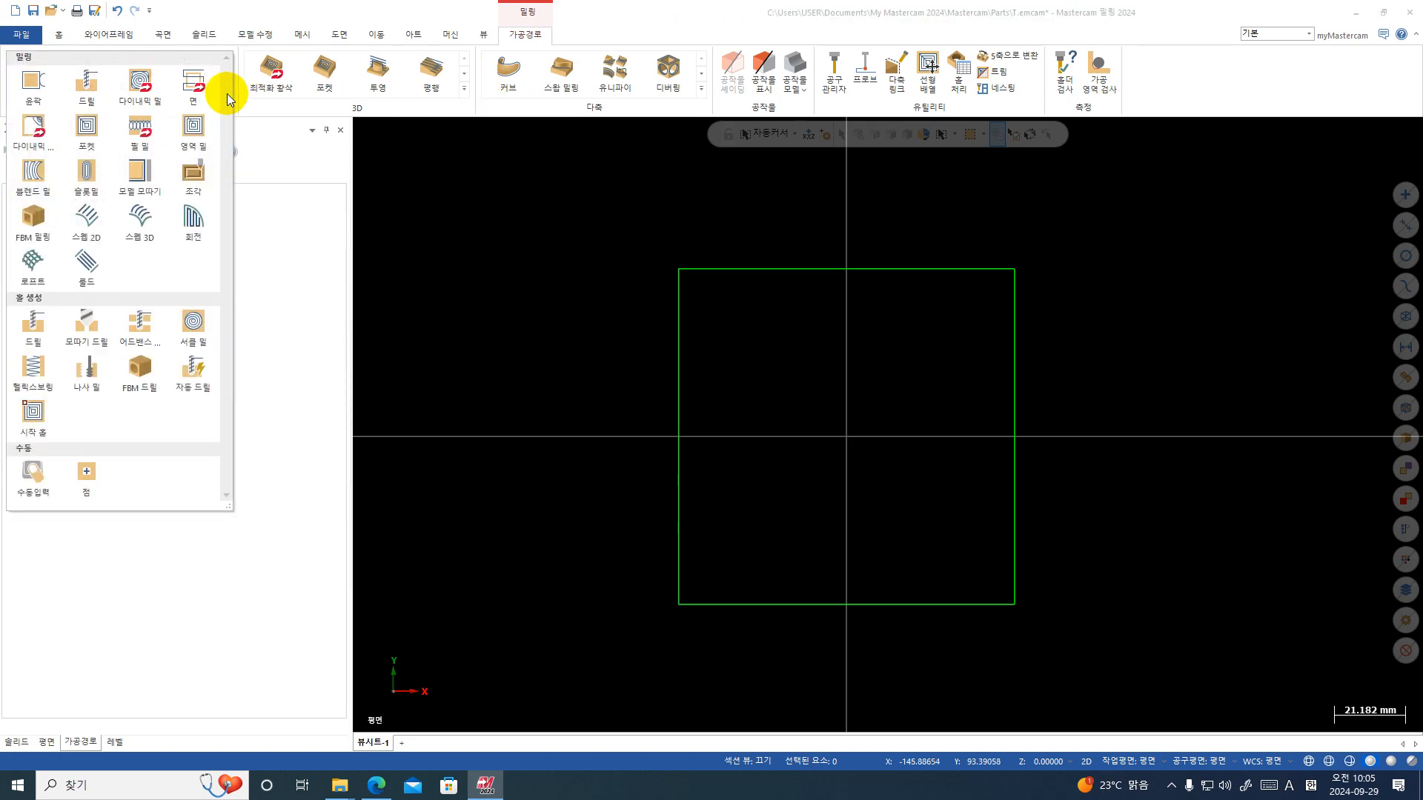
{"action": "left_click", "coordinate": [301, 239]}
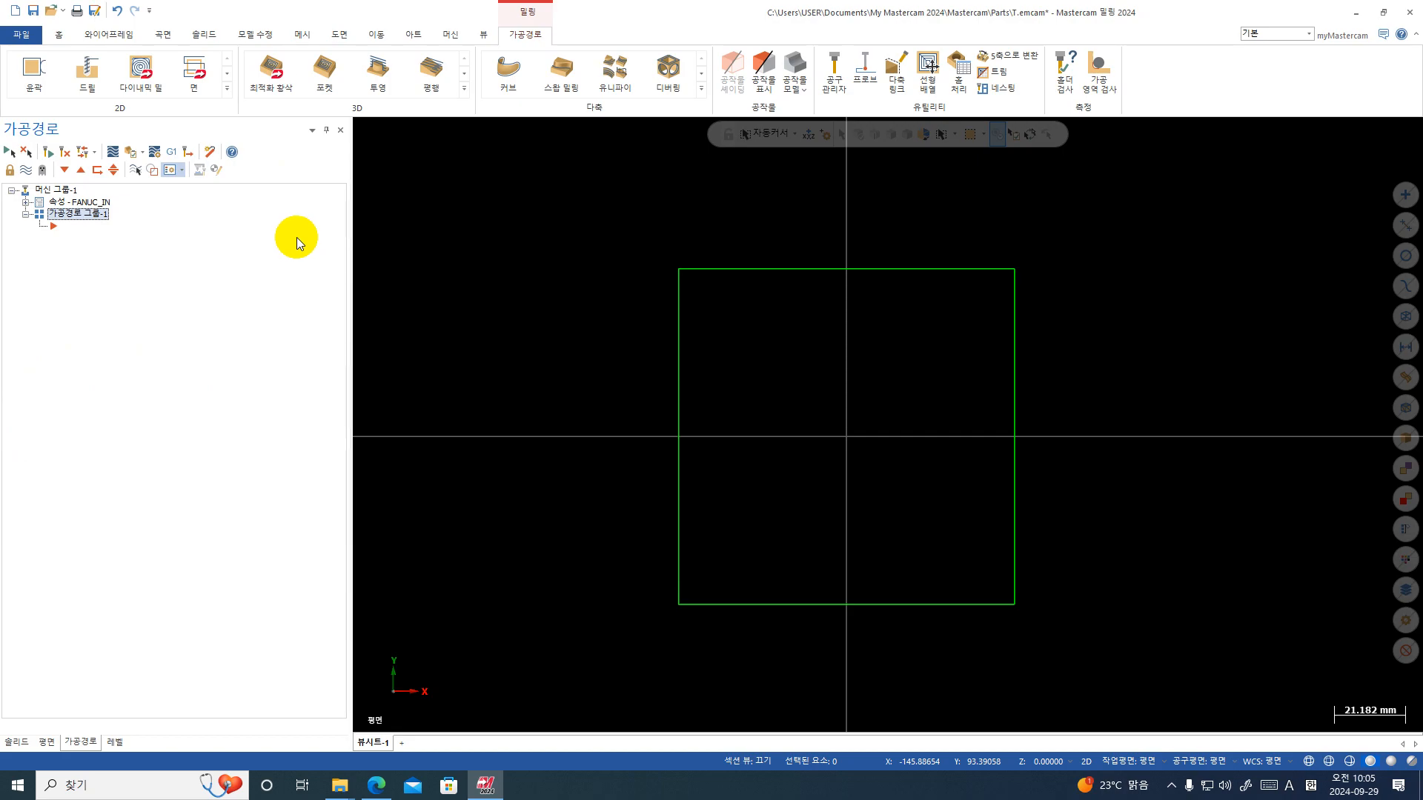
{"action": "left_click", "coordinate": [29, 69]}
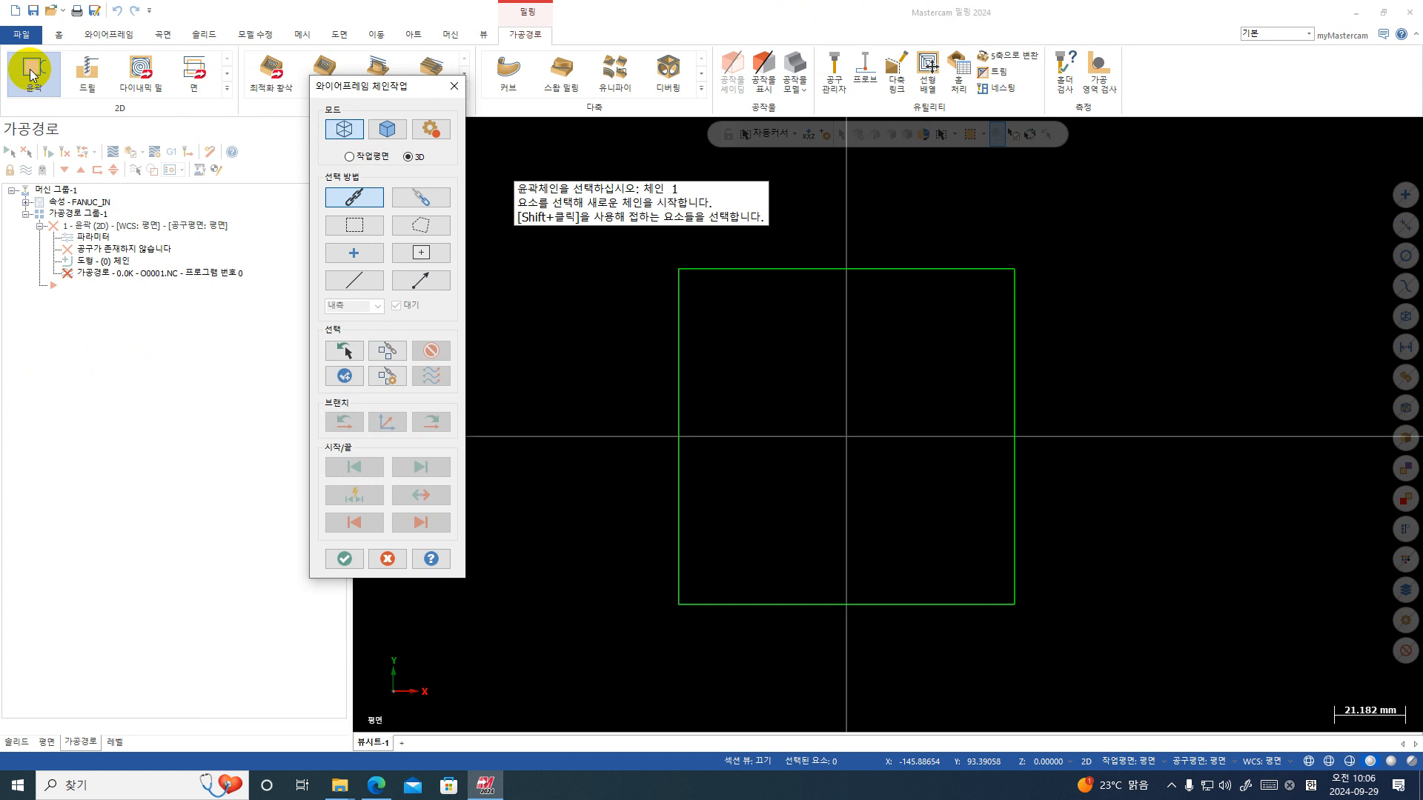
{"action": "left_click", "coordinate": [358, 285]}
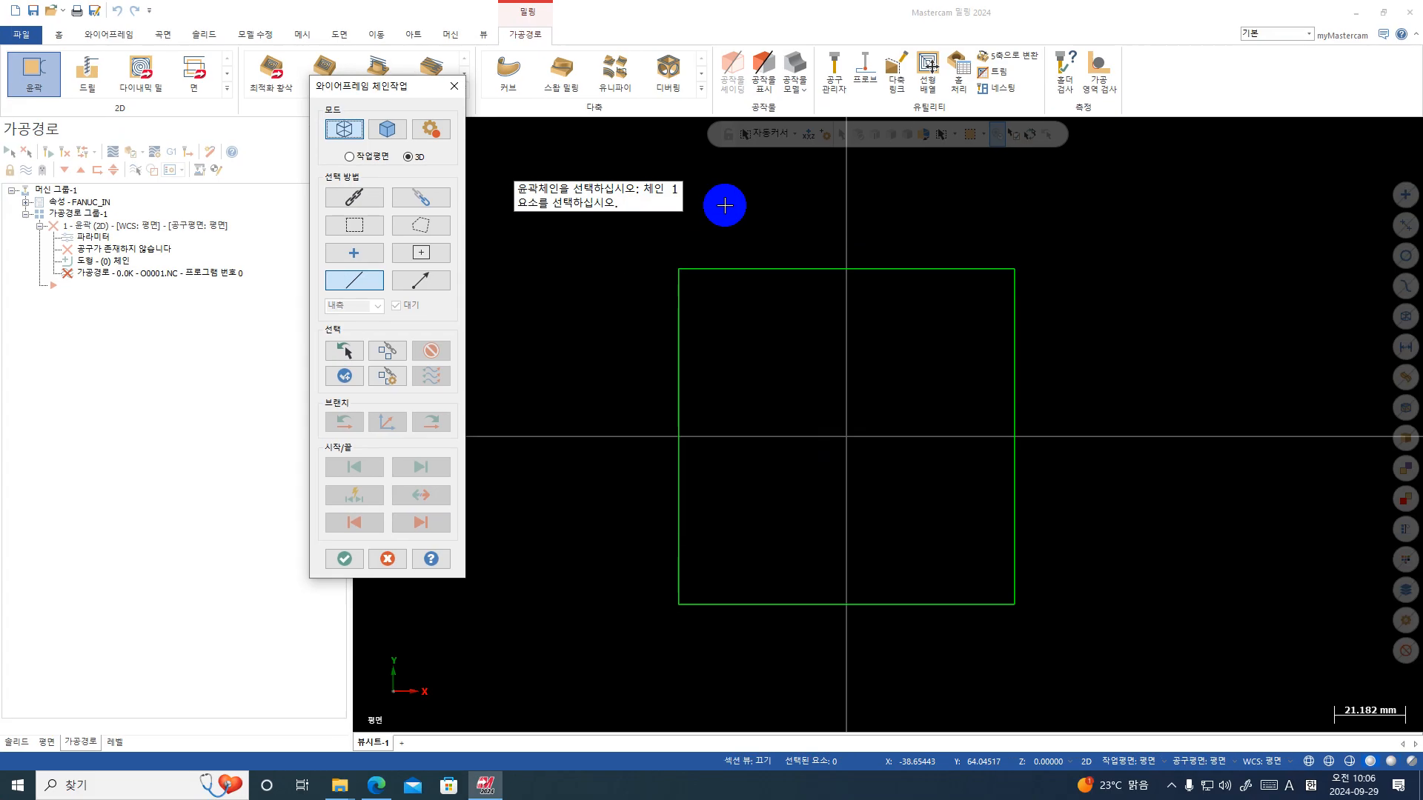
{"action": "left_click", "coordinate": [756, 448]}
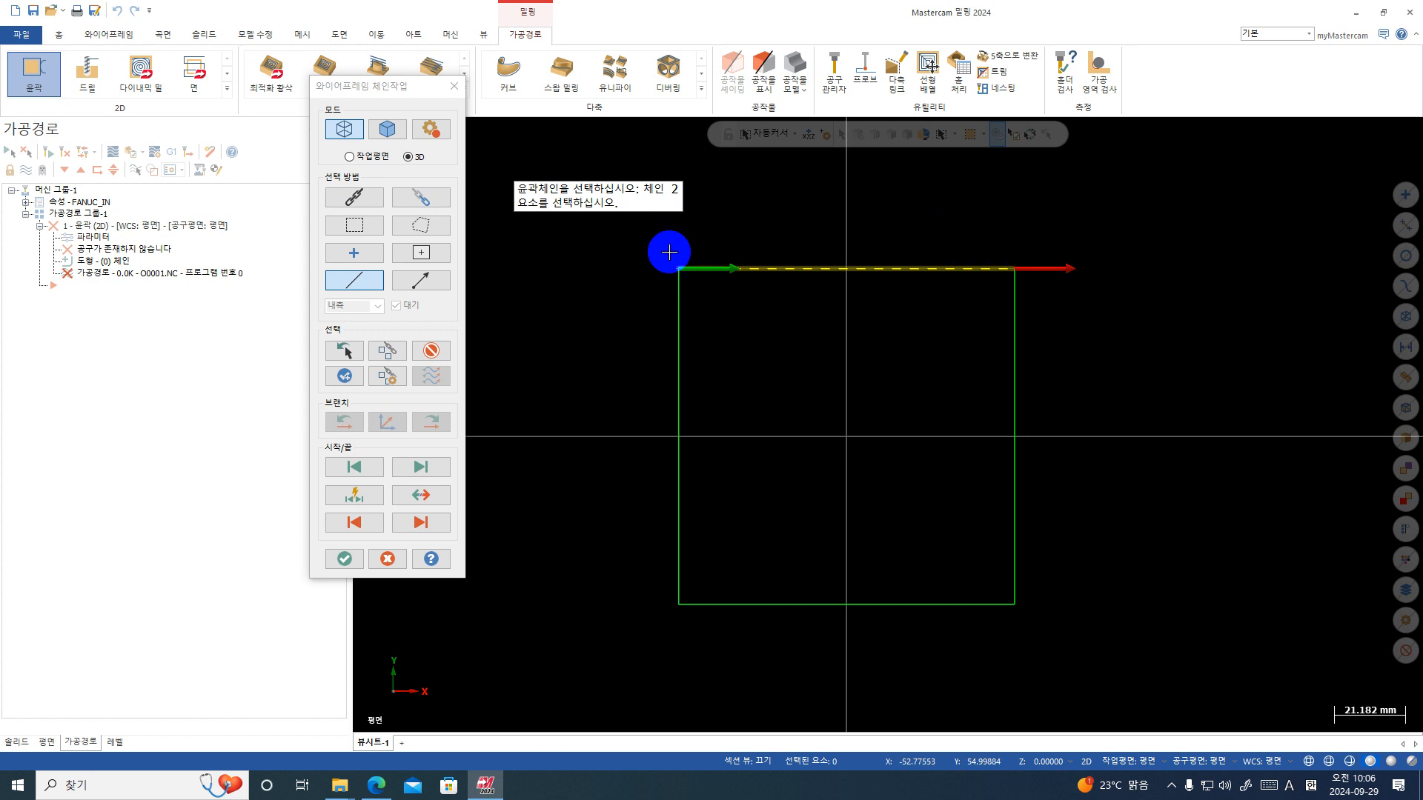
{"action": "left_click", "coordinate": [333, 561]}
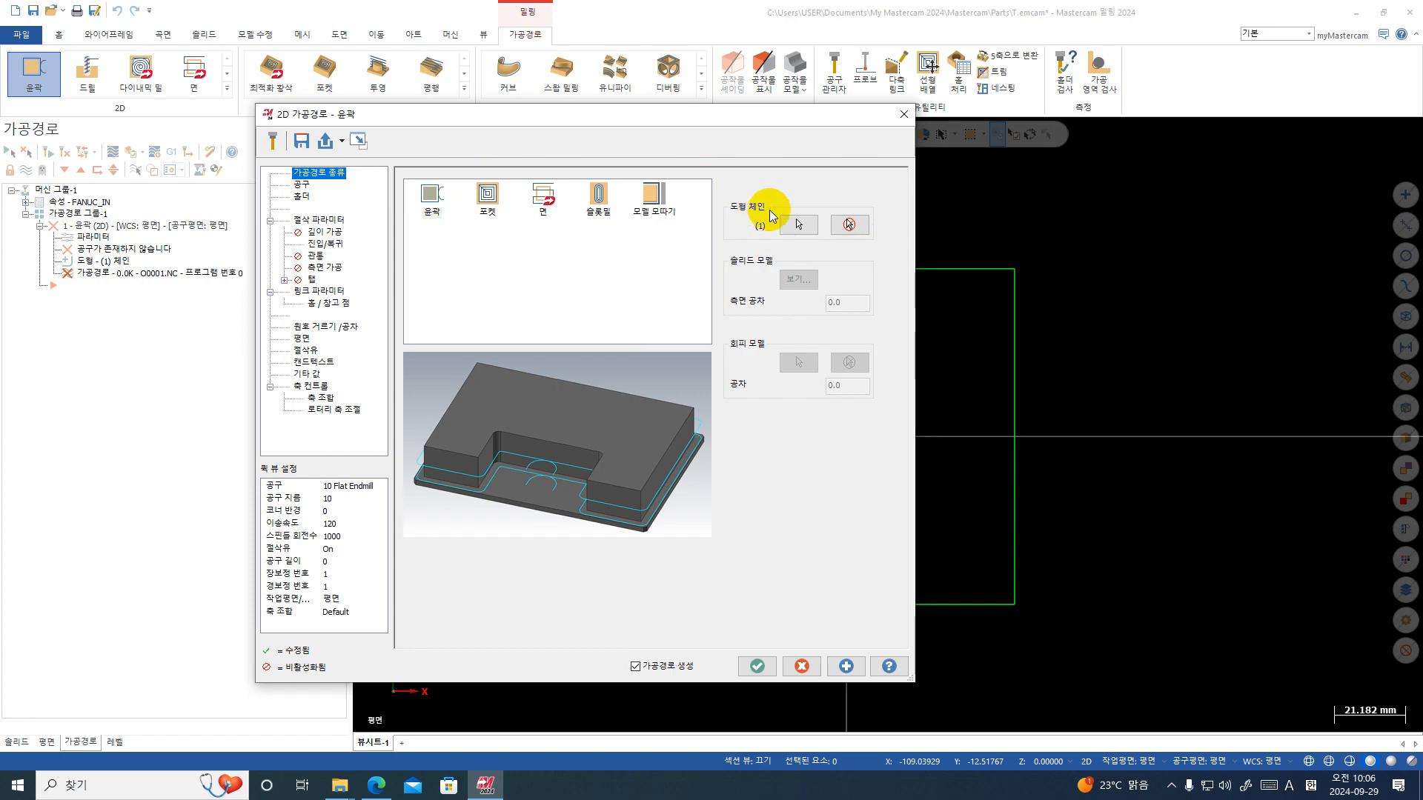
- Review the contour's selected geometry in the chain manager (체인 관리자) and return to the toolpath parameters
{"action": "left_click", "coordinate": [797, 224]}
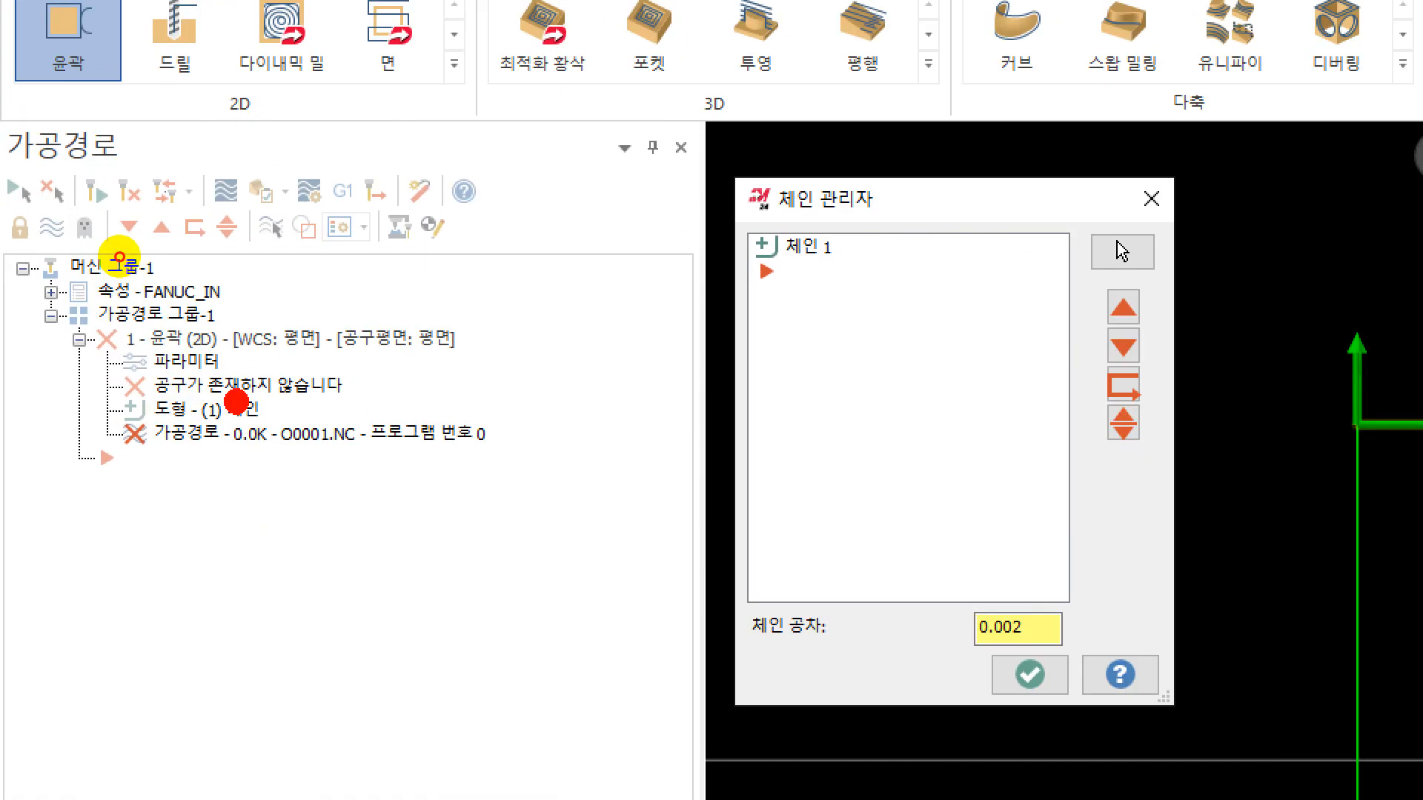
{"action": "left_click_drag", "start_coordinate": [117, 261], "coordinate": [151, 215]}
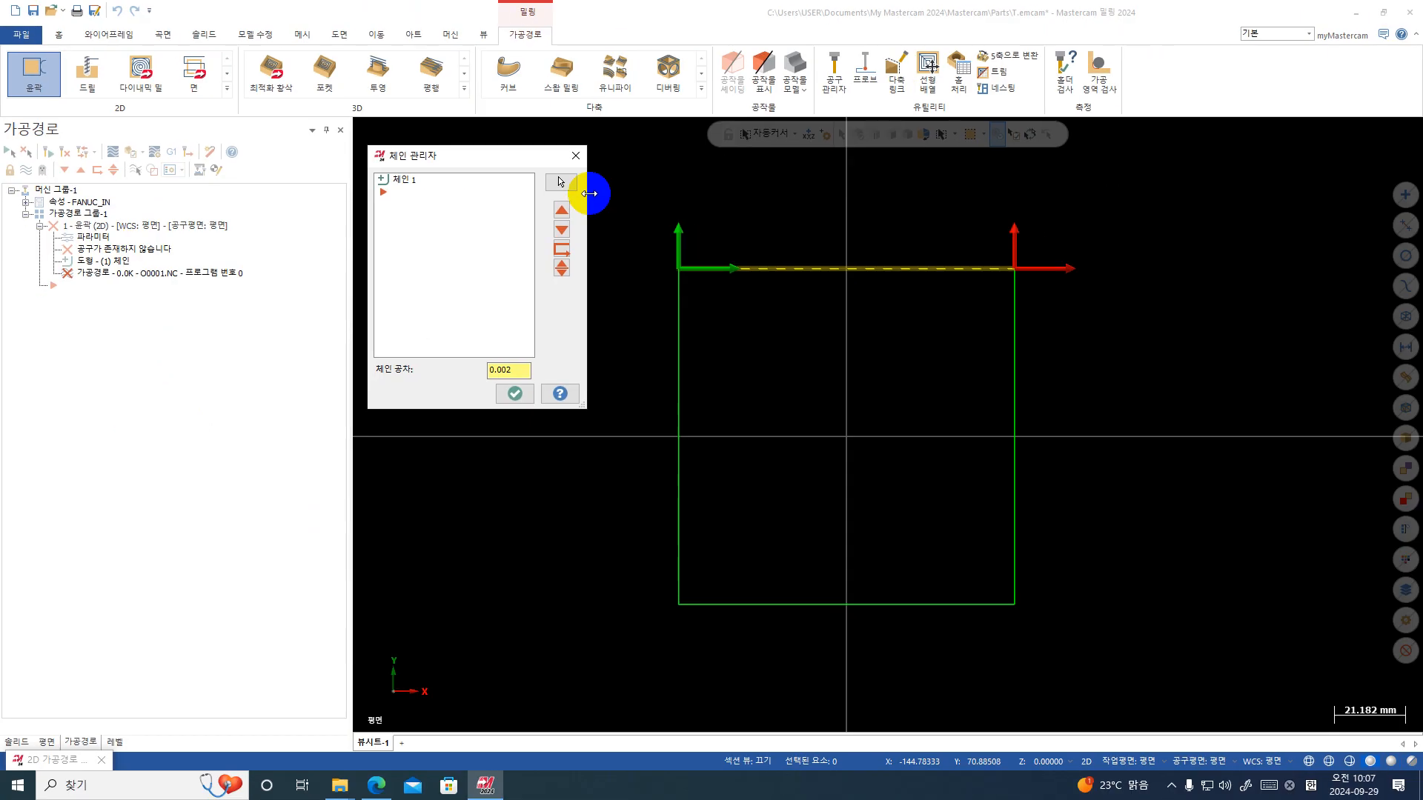
{"action": "left_click", "coordinate": [1151, 199]}
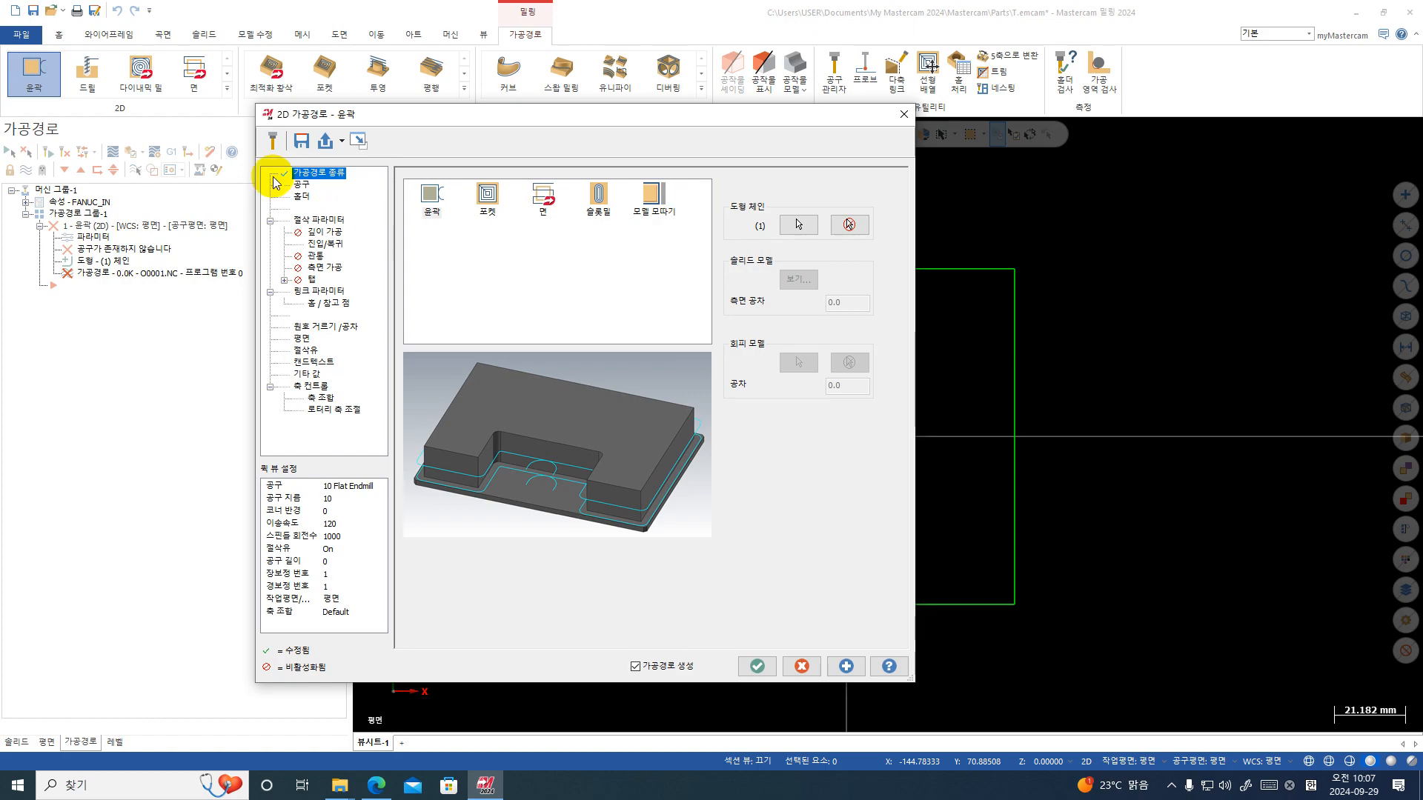
- Begin creating a new tool (공구 생성) in the contour toolpath's tool settings
{"action": "left_click", "coordinate": [300, 185]}
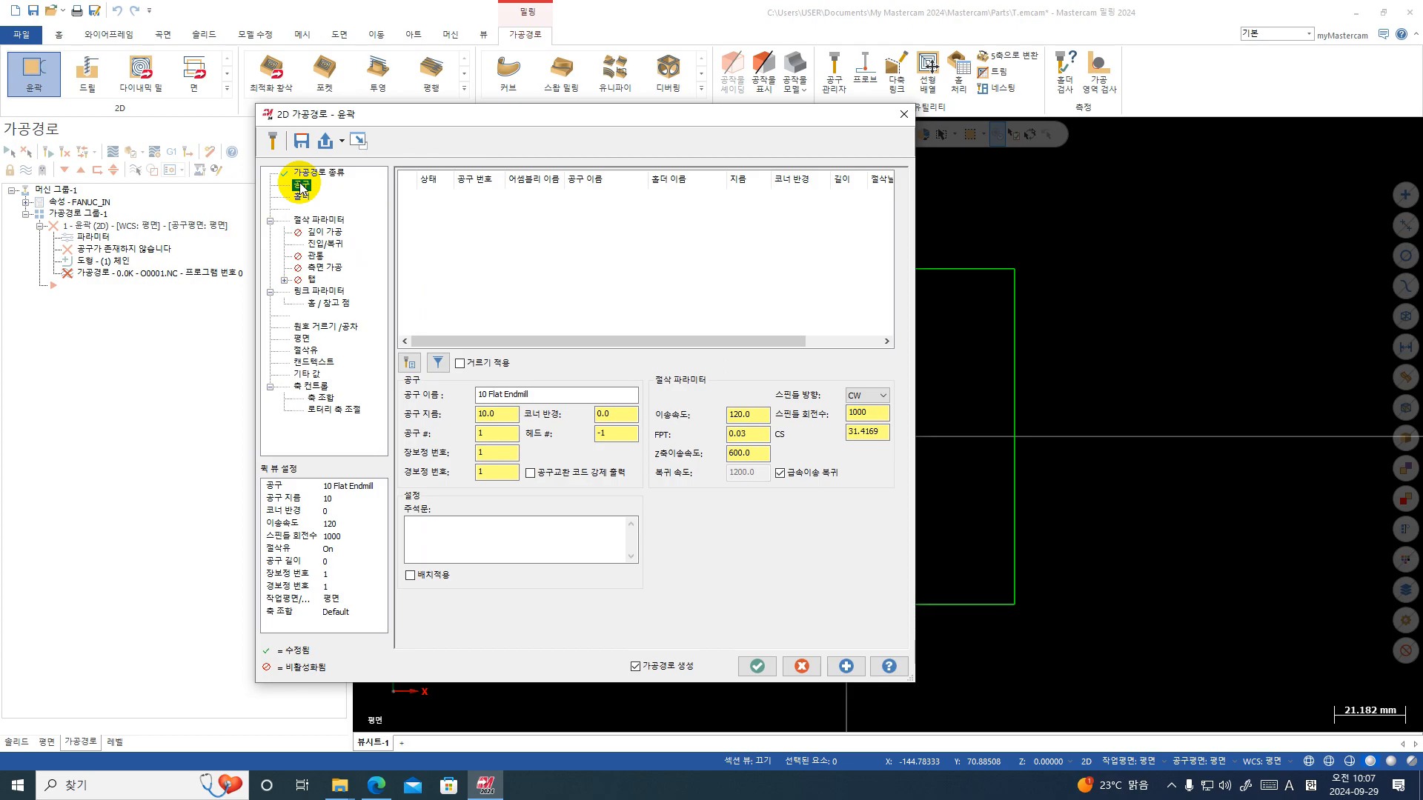
{"action": "right_click", "coordinate": [461, 233]}
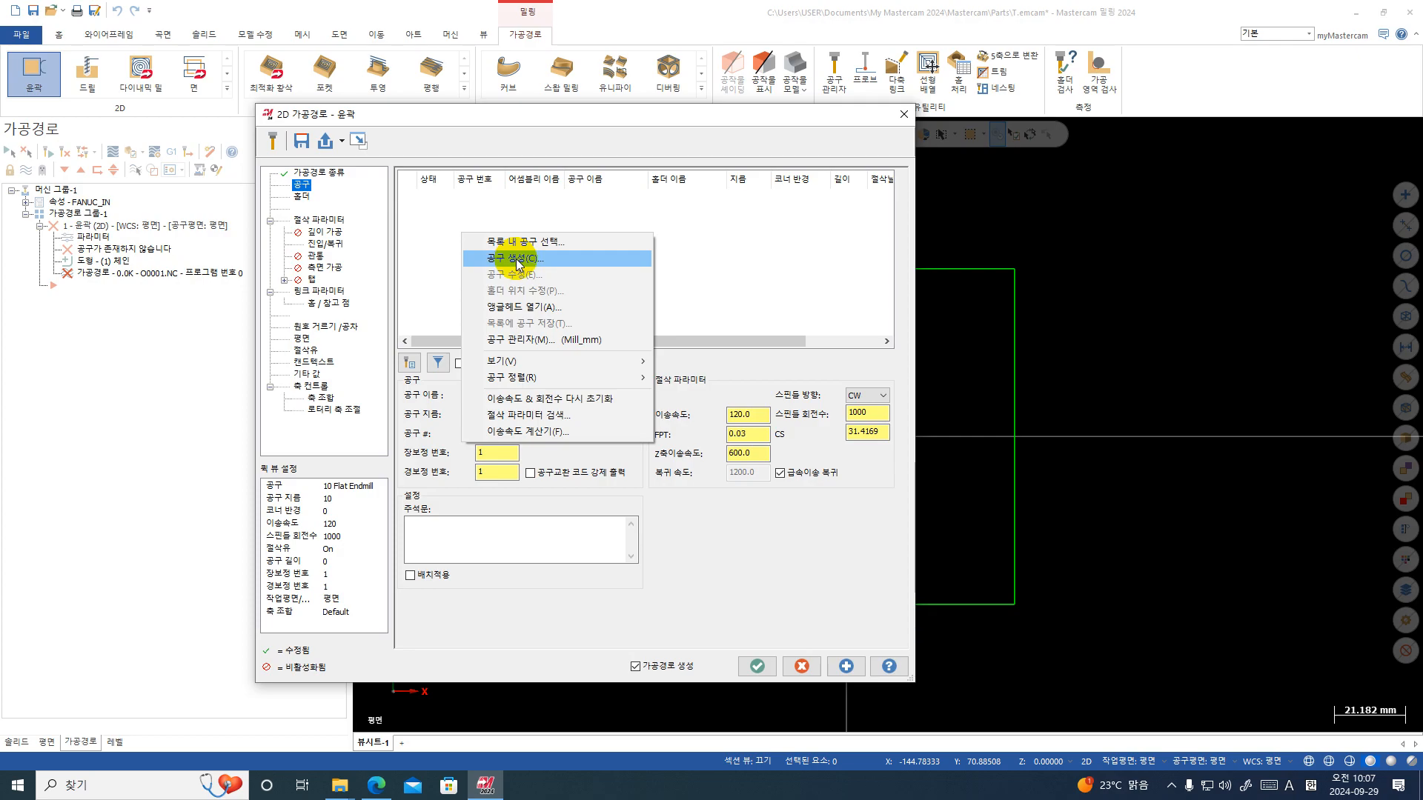
{"action": "left_click", "coordinate": [515, 260]}
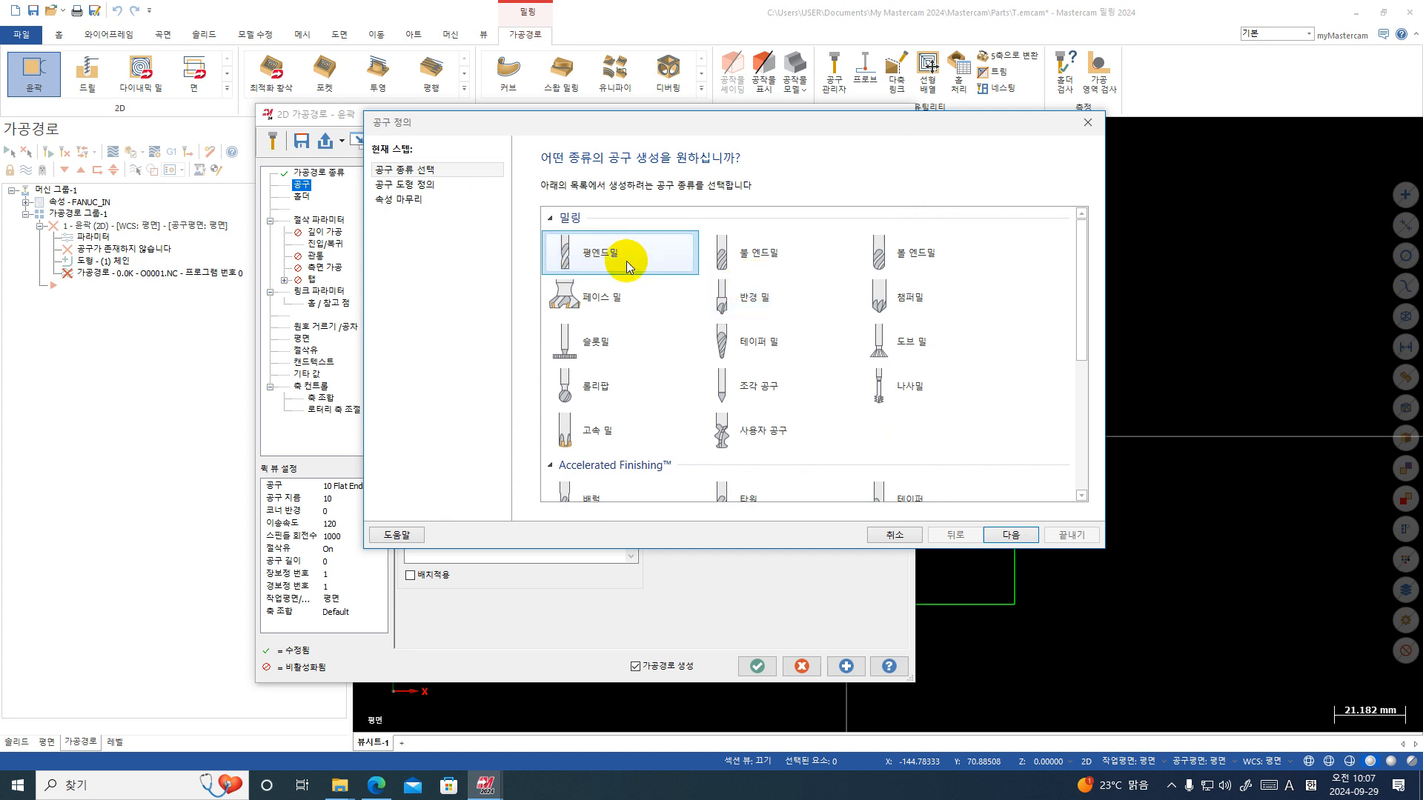
- Look through the ball endmill, bull endmill, radius mill and chamfer mill tool types
{"action": "left_click", "coordinate": [763, 260]}
{"action": "left_click", "coordinate": [889, 259]}
{"action": "left_click", "coordinate": [892, 299]}
{"action": "left_click", "coordinate": [740, 313]}
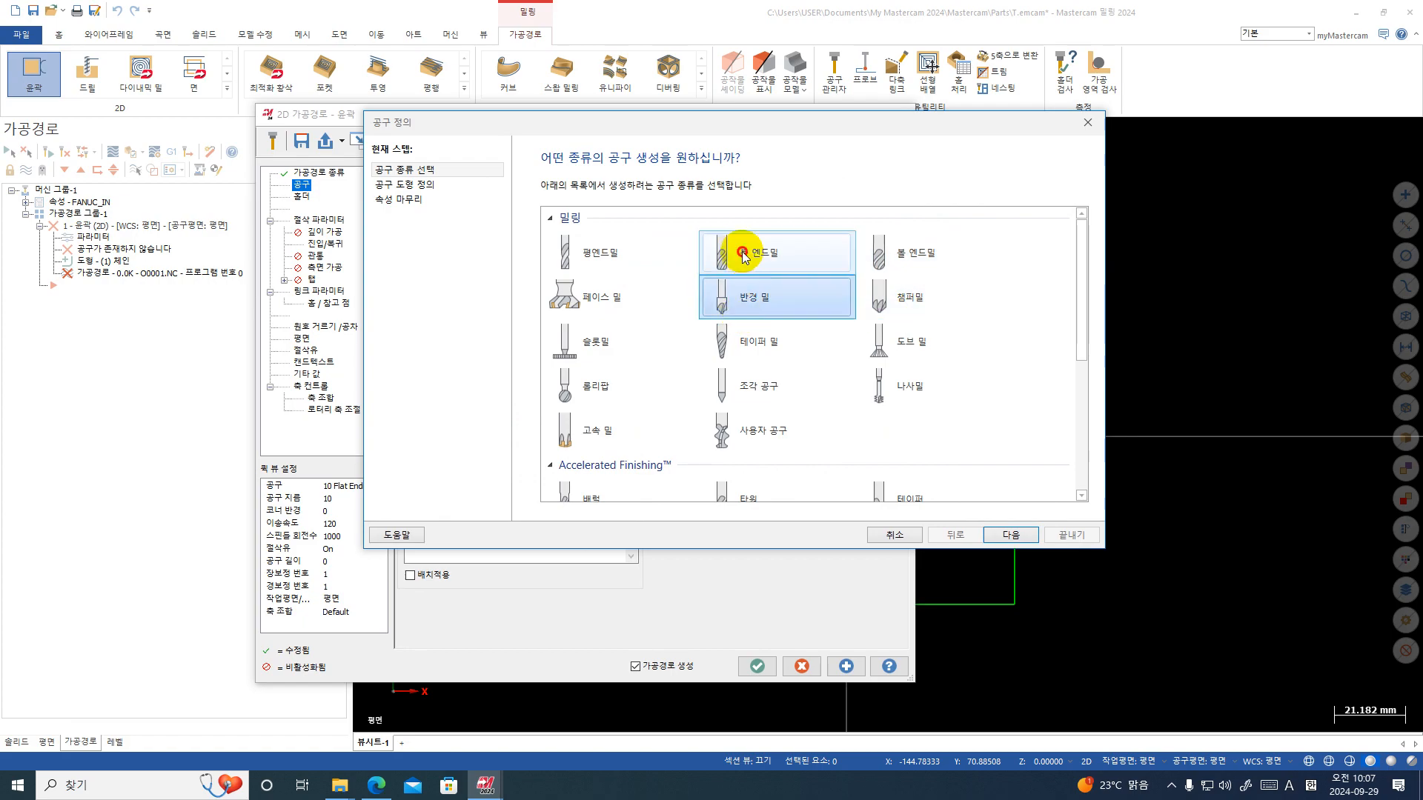
{"action": "left_click", "coordinate": [744, 256]}
{"action": "left_click", "coordinate": [880, 253]}
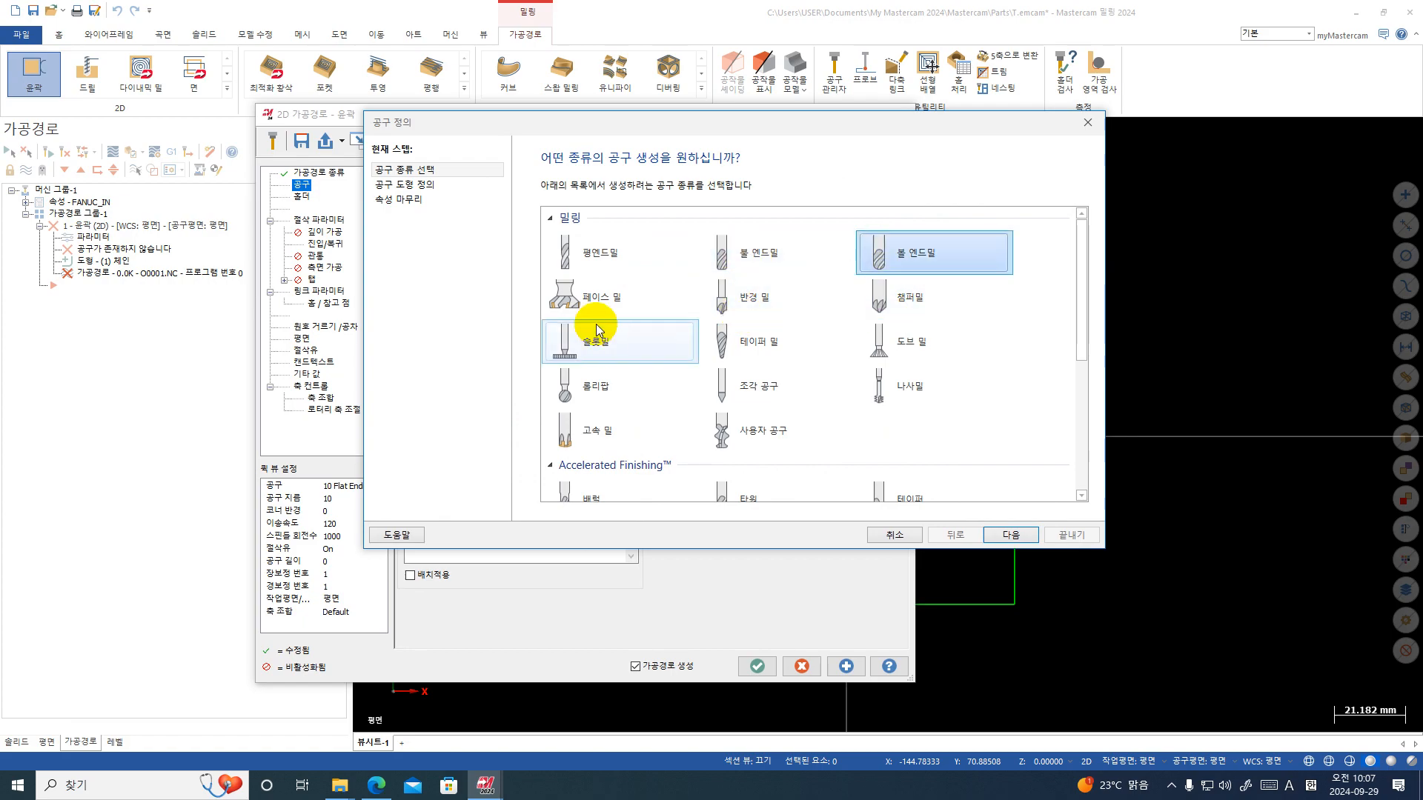
{"action": "left_click", "coordinate": [753, 297]}
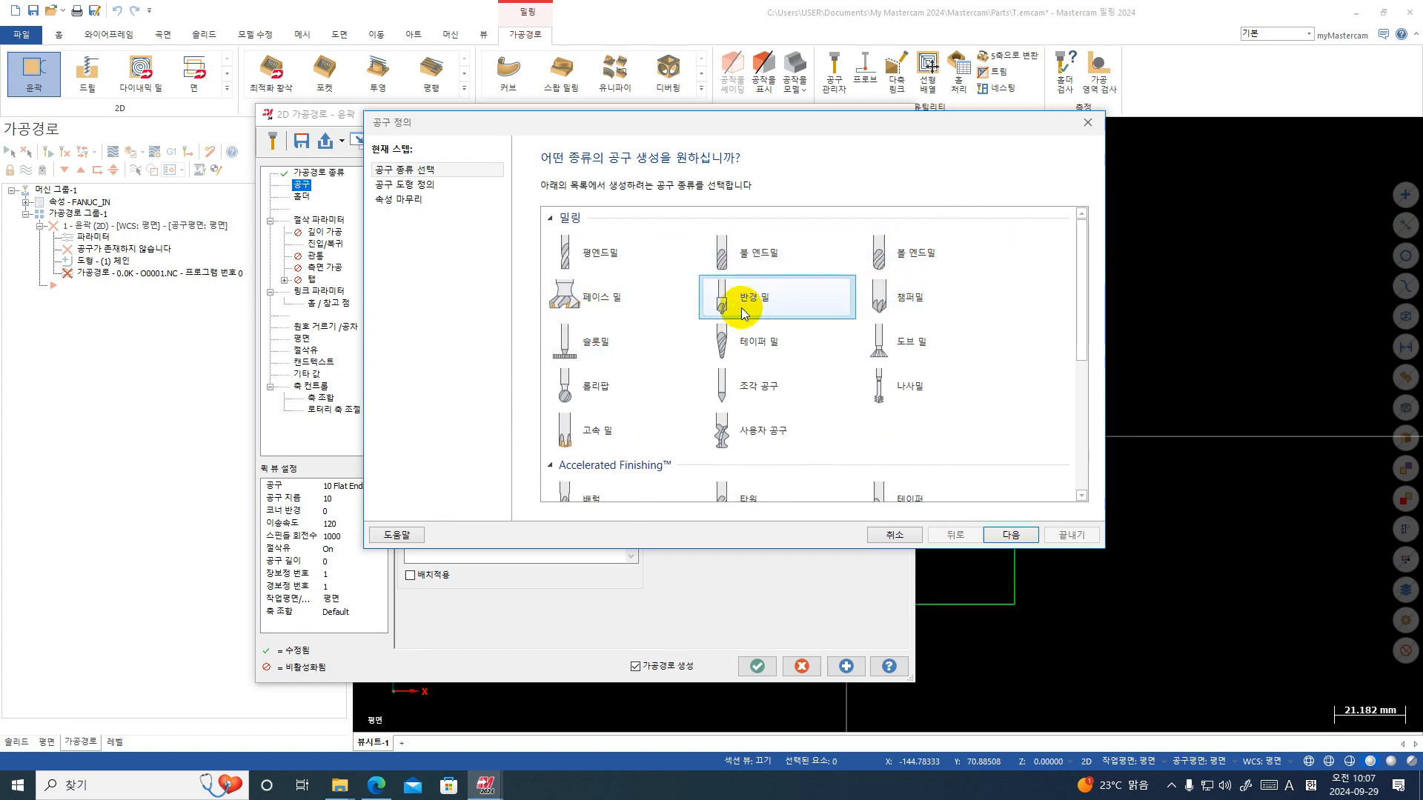
{"action": "left_click", "coordinate": [910, 303]}
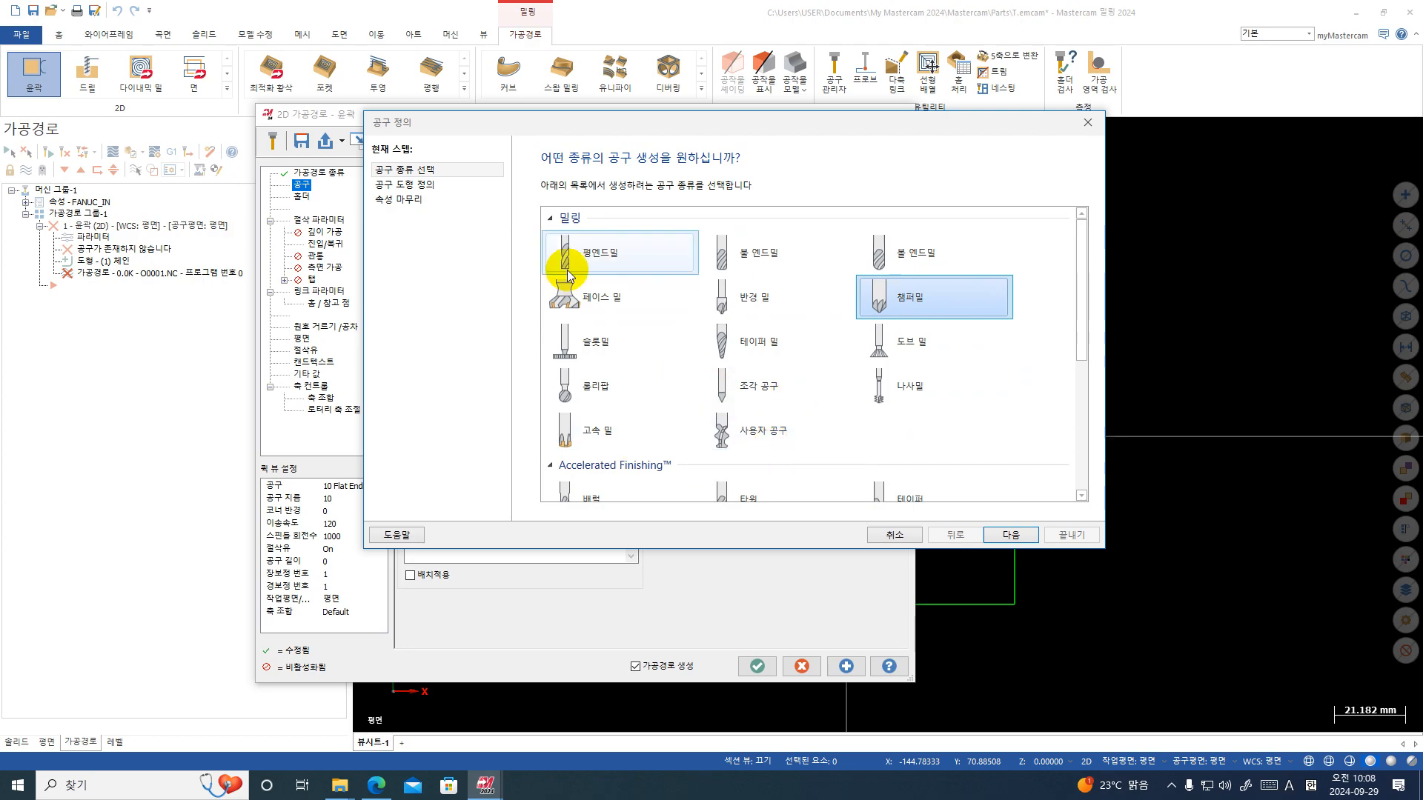
- Choose the flat endmill (평엔드밀) type and review its cutting diameter, overall length and cutting length in the geometry definition
{"action": "left_click", "coordinate": [584, 251]}
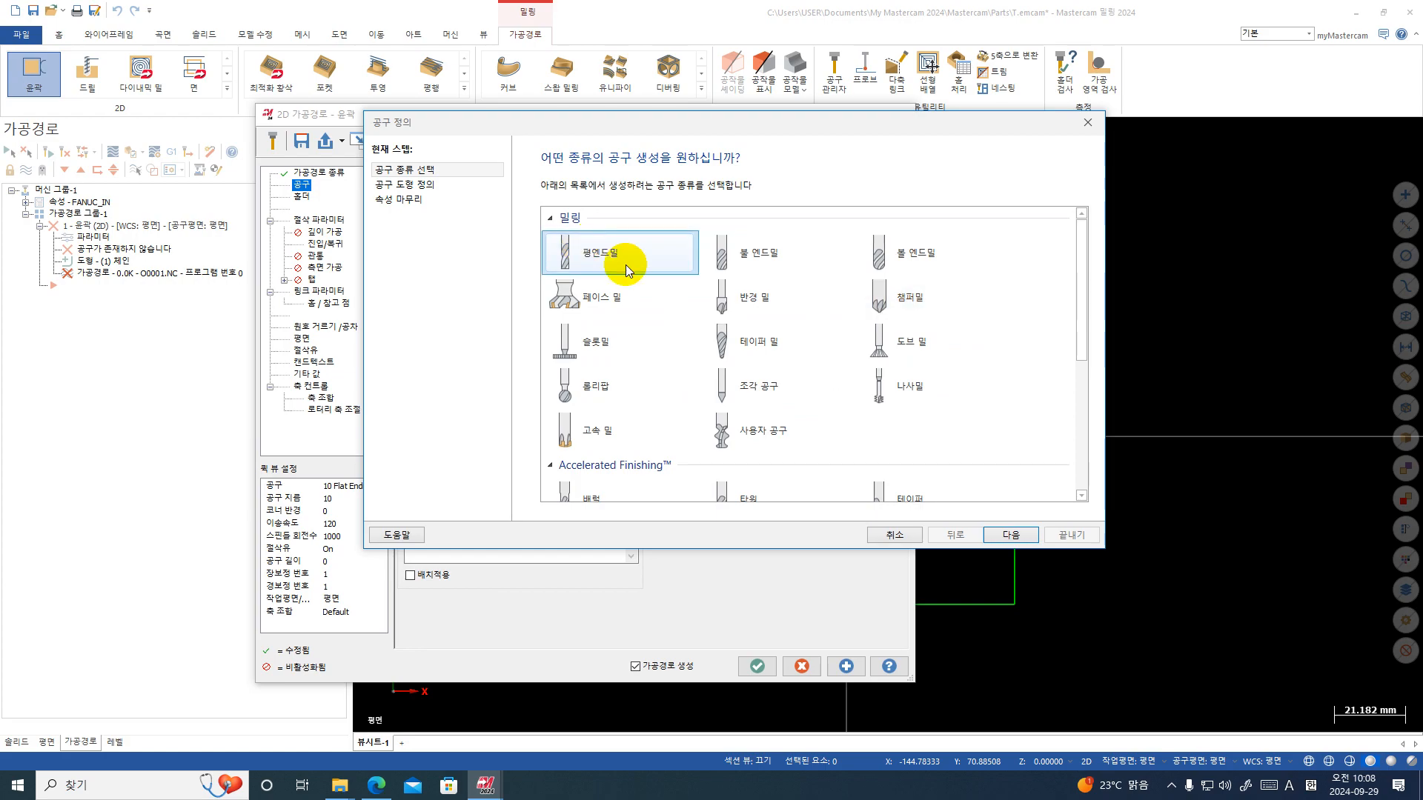
{"action": "left_click", "coordinate": [400, 185]}
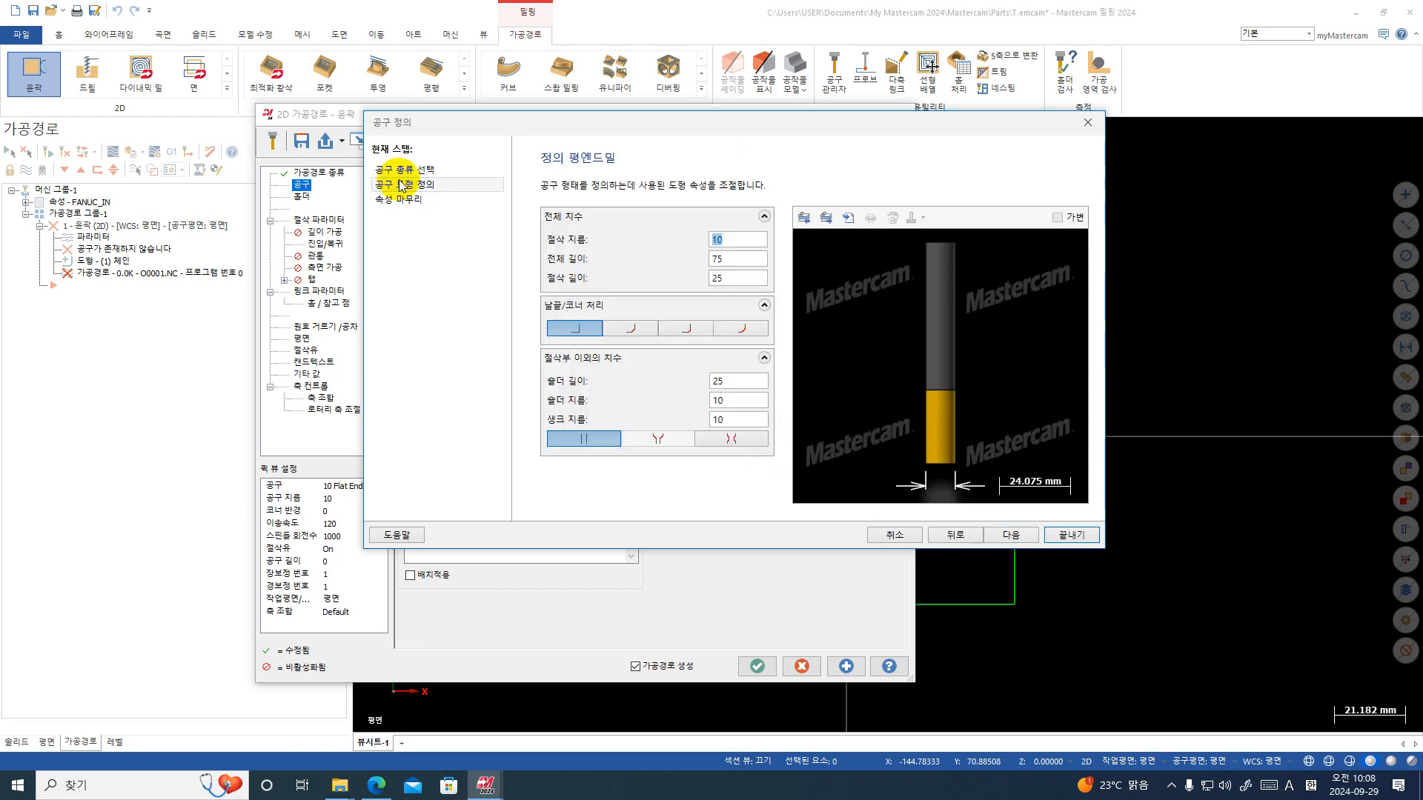
{"action": "left_click", "coordinate": [735, 239]}
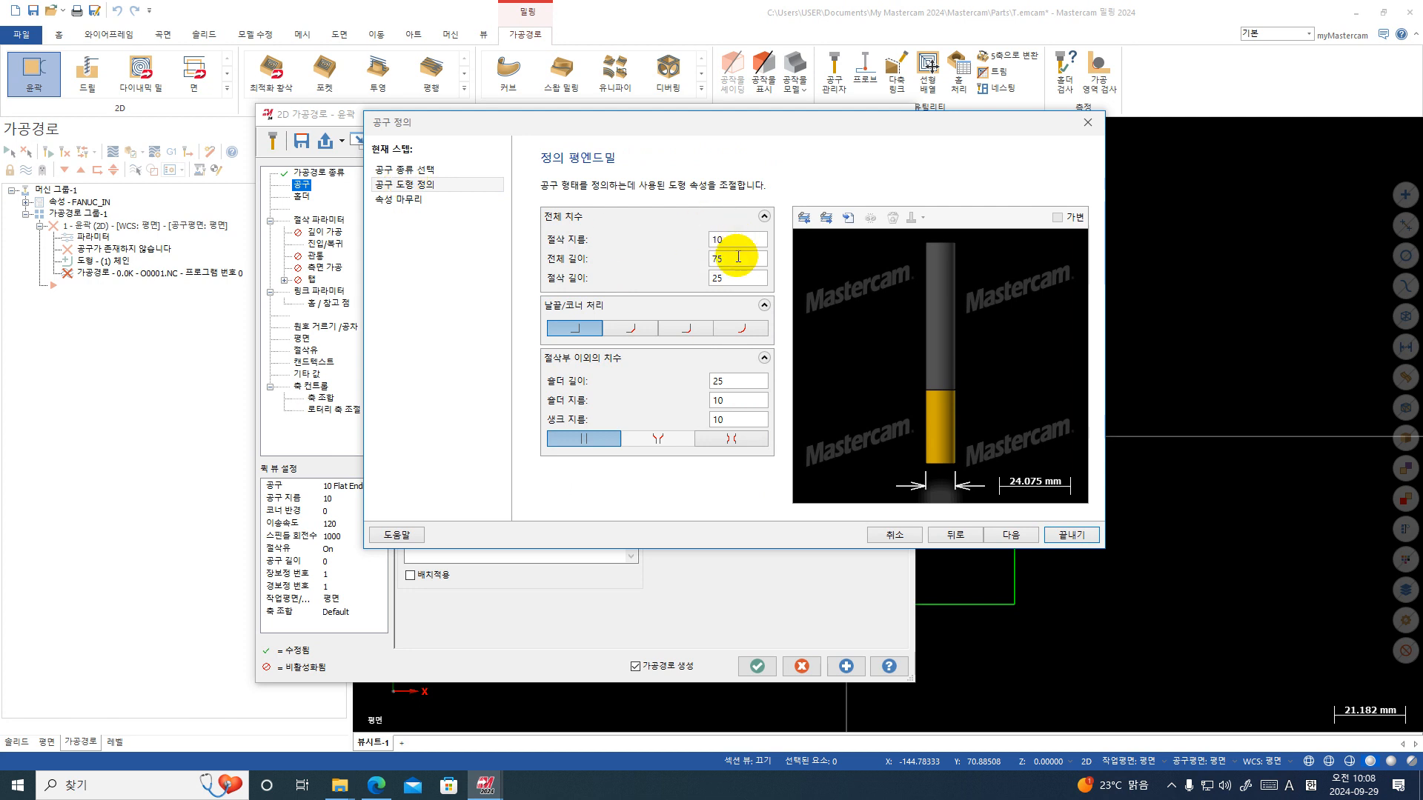
{"action": "left_click", "coordinate": [738, 258]}
{"action": "left_click", "coordinate": [736, 277]}
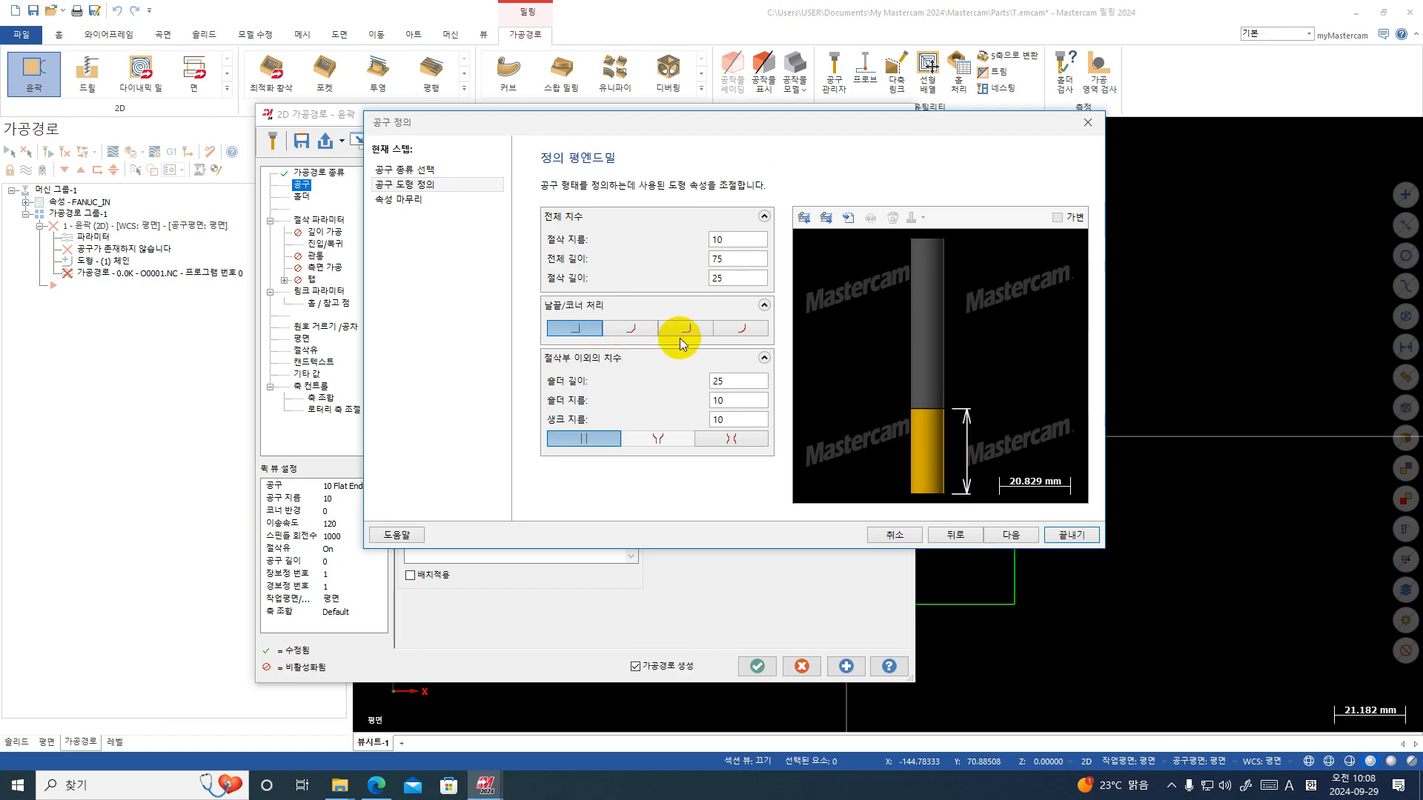
- Try the full-radius tip on the endmill, restore the square corner, and inspect the tool preview
{"action": "left_click", "coordinate": [737, 331]}
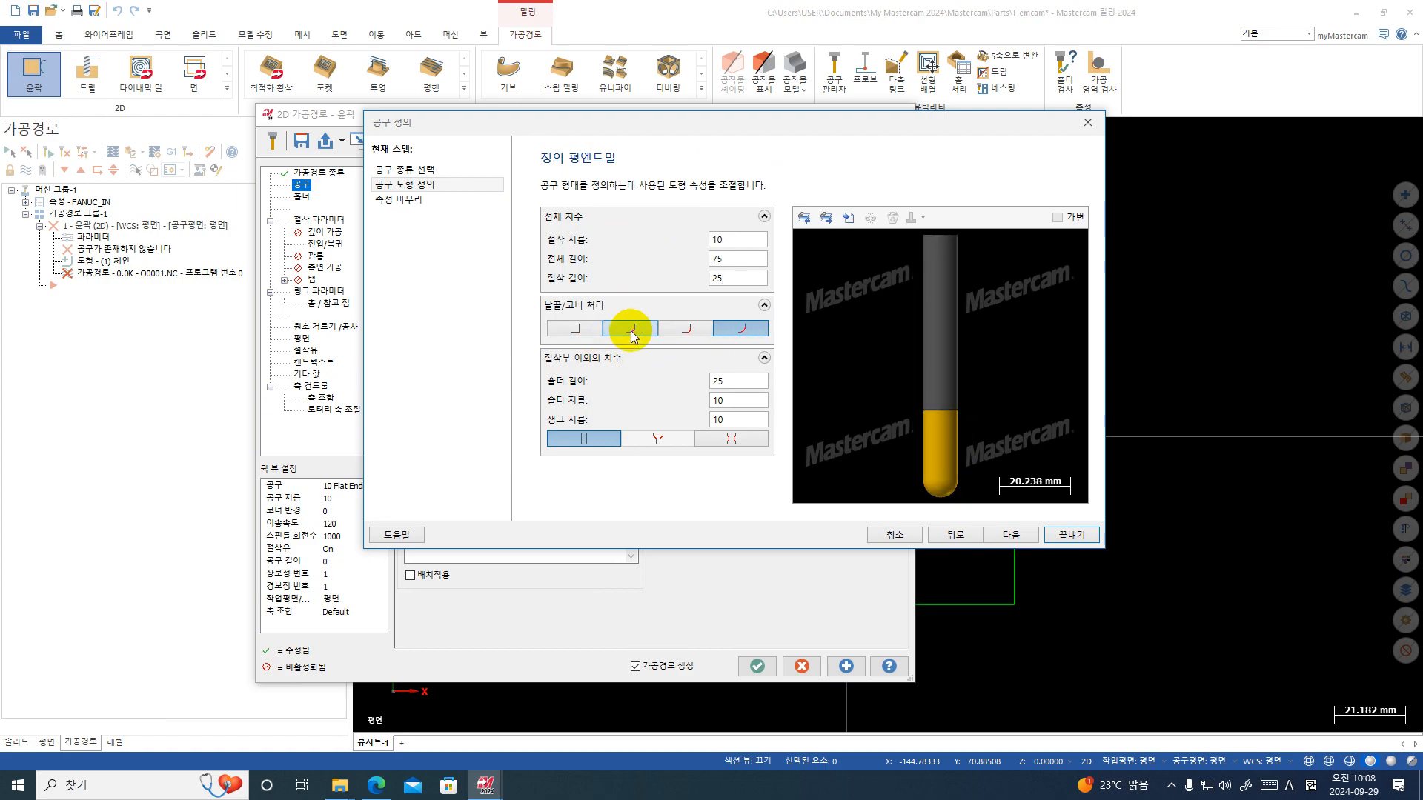
{"action": "left_click", "coordinate": [581, 331]}
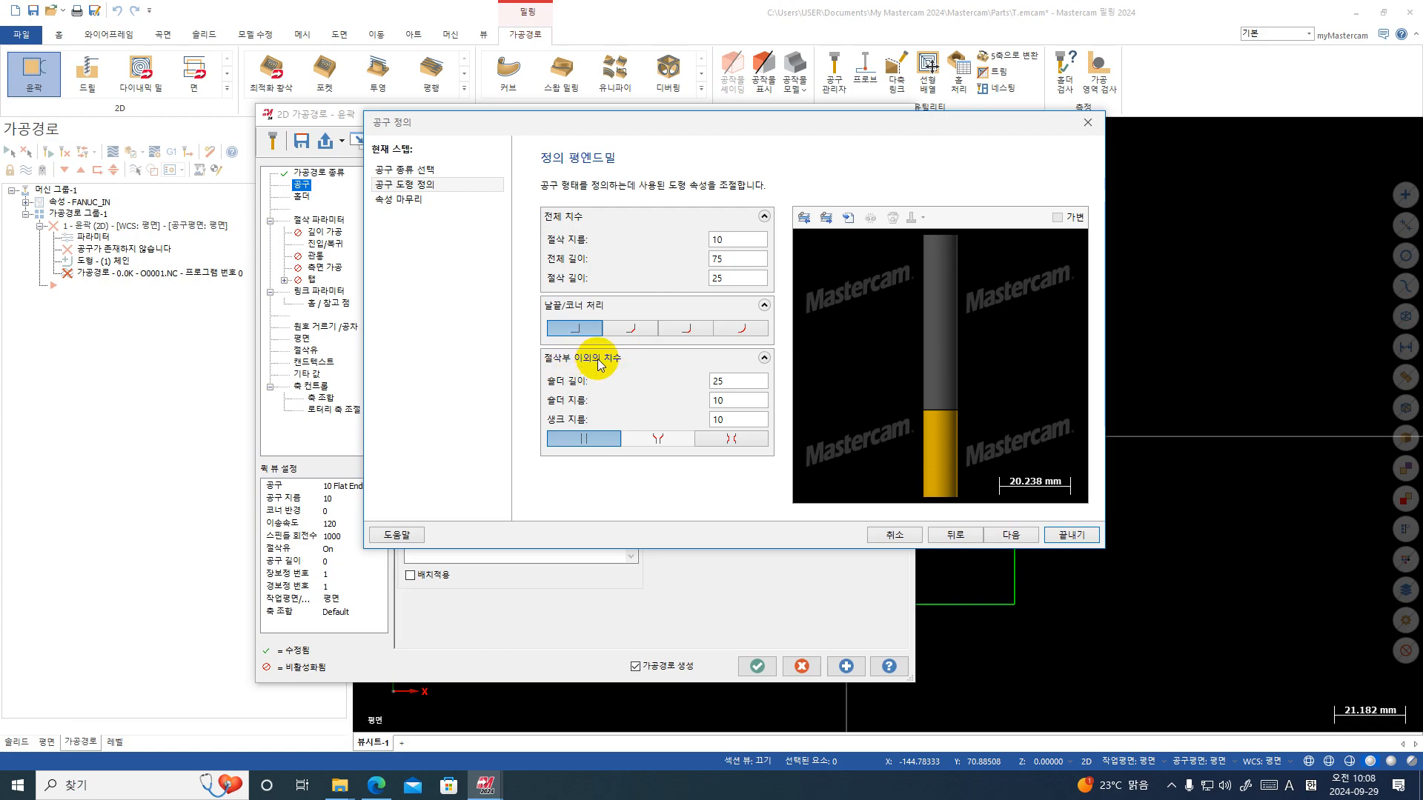
{"action": "scroll", "coordinate": [1010, 448], "scroll_direction": "up", "scroll_amount": 1}
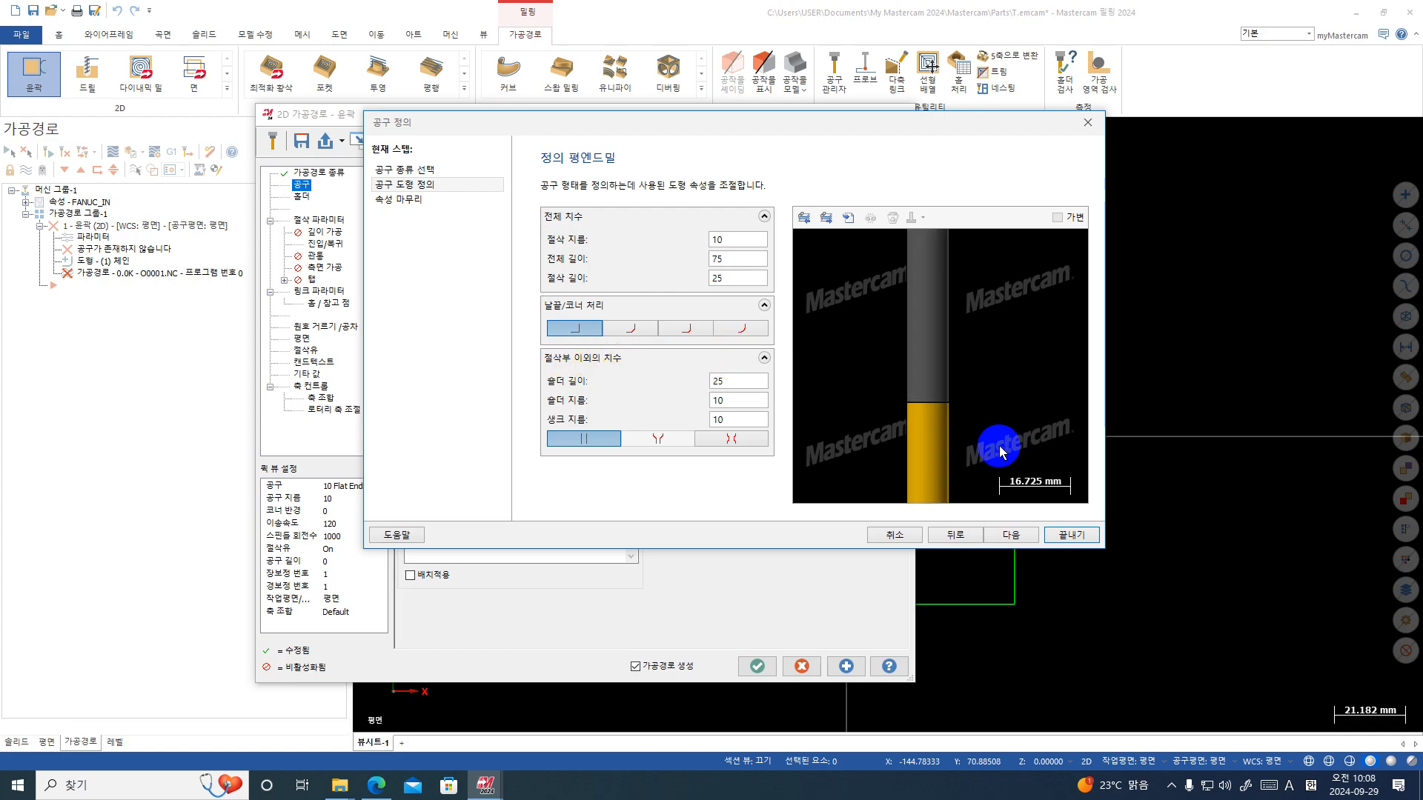
{"action": "scroll", "coordinate": [1000, 448], "scroll_direction": "down", "scroll_amount": 1}
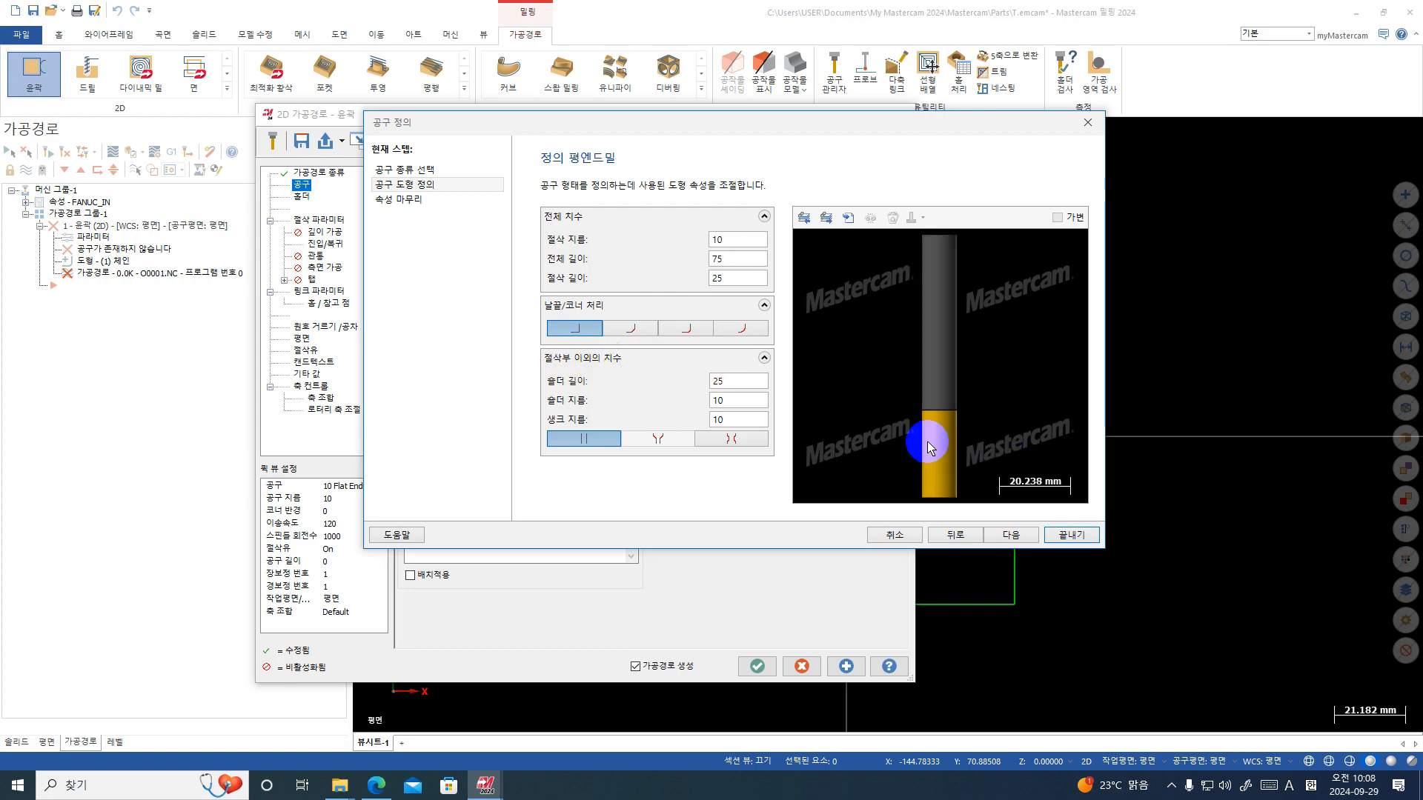
- Try a cutting diameter of 5 mm, settle on 4 mm, and set the endmill's cutting length to 12 mm
{"action": "left_click", "coordinate": [733, 242]}
{"action": "type", "text": "5"}
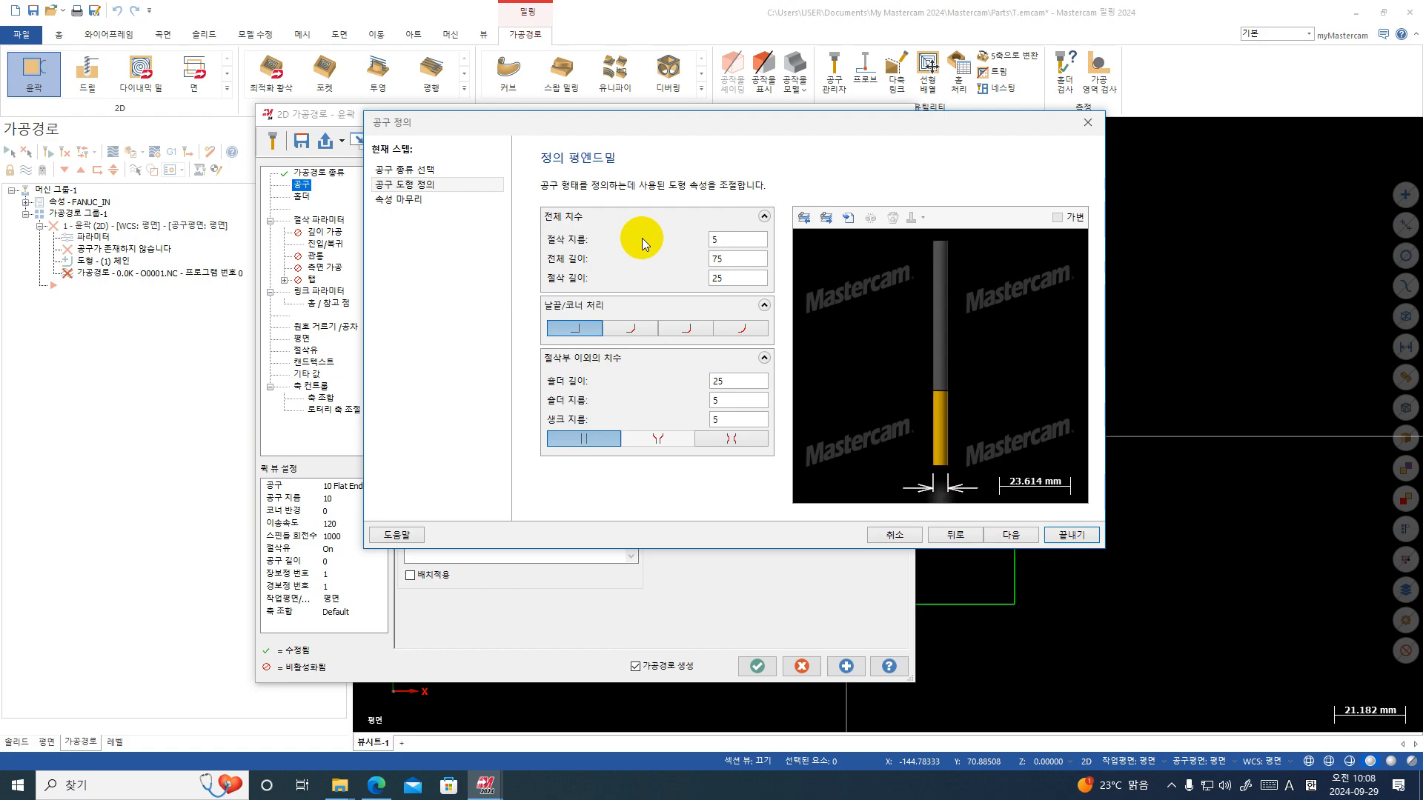
{"action": "left_click", "coordinate": [726, 240]}
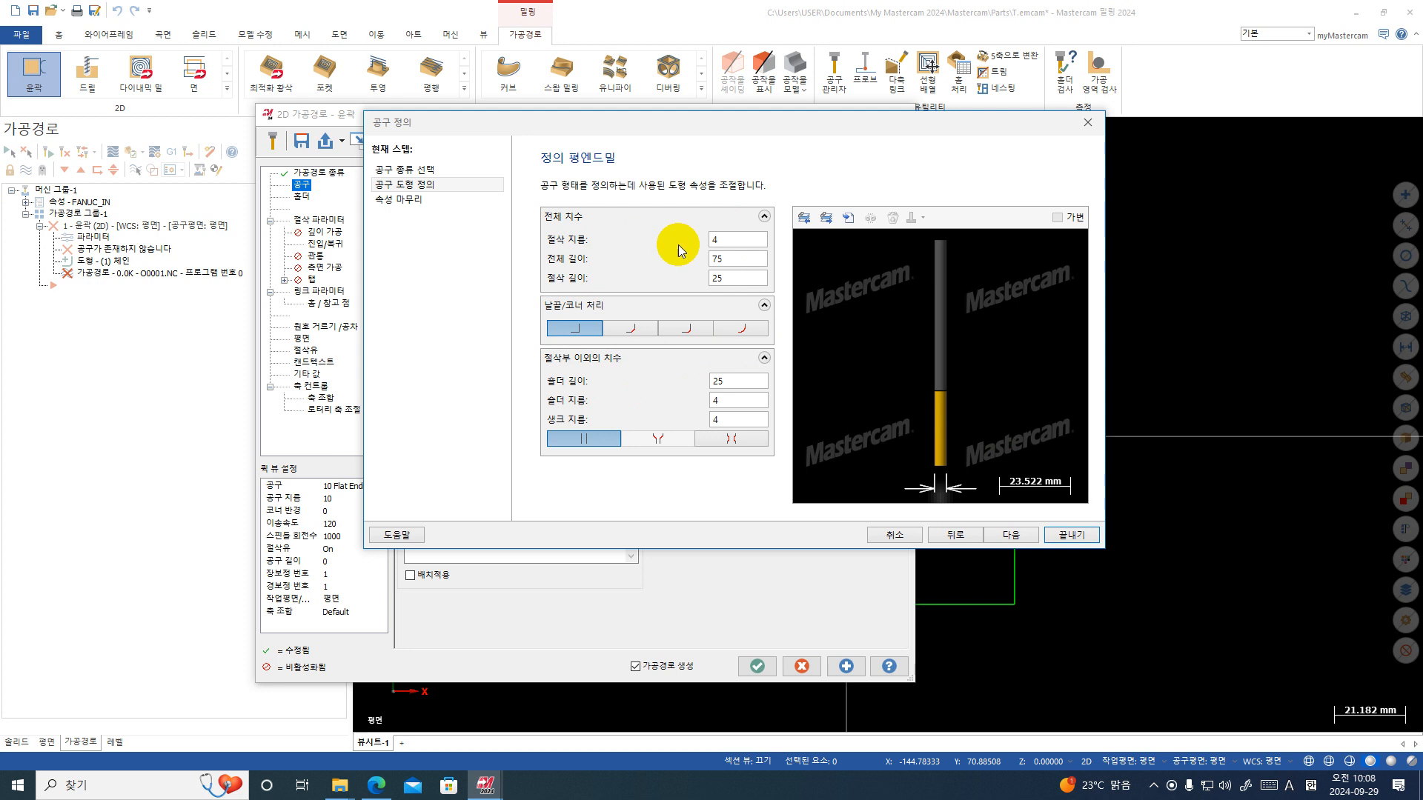
{"action": "left_click", "coordinate": [729, 279]}
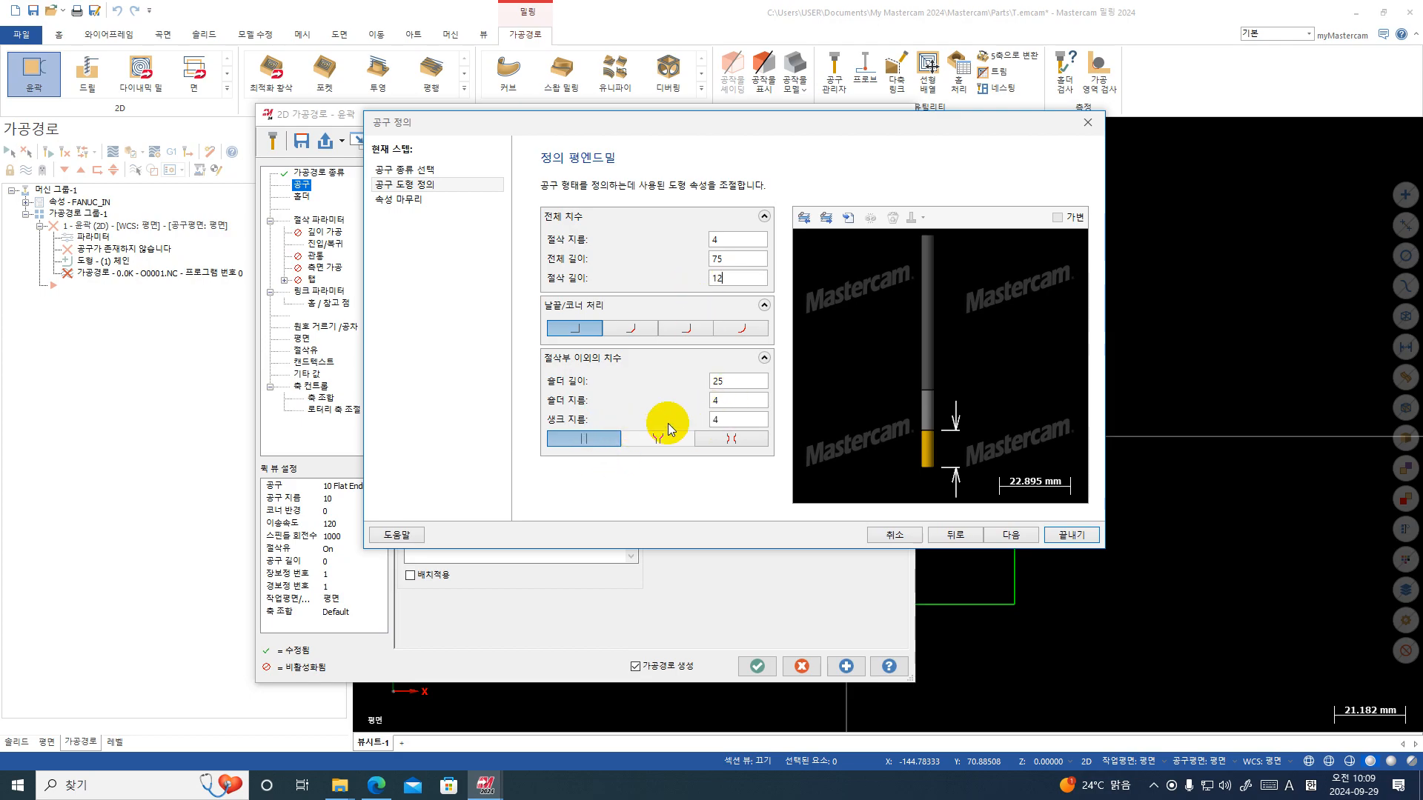
- Set the shank diameter to 6 mm, review the shoulder dimensions, and give the shoulder-to-shank transition a taper
{"action": "left_click", "coordinate": [716, 423]}
{"action": "type", "text": "6"}
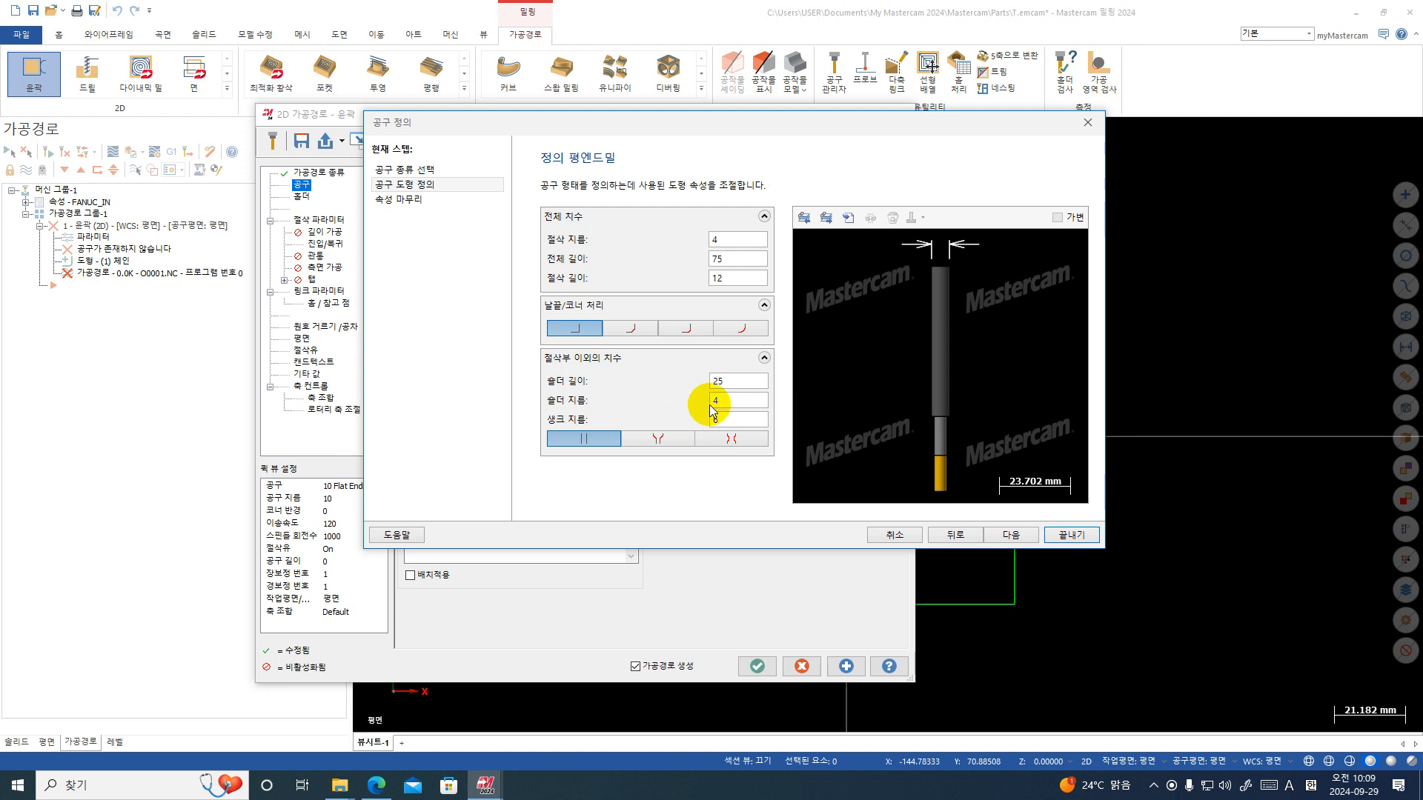
{"action": "left_click", "coordinate": [733, 383]}
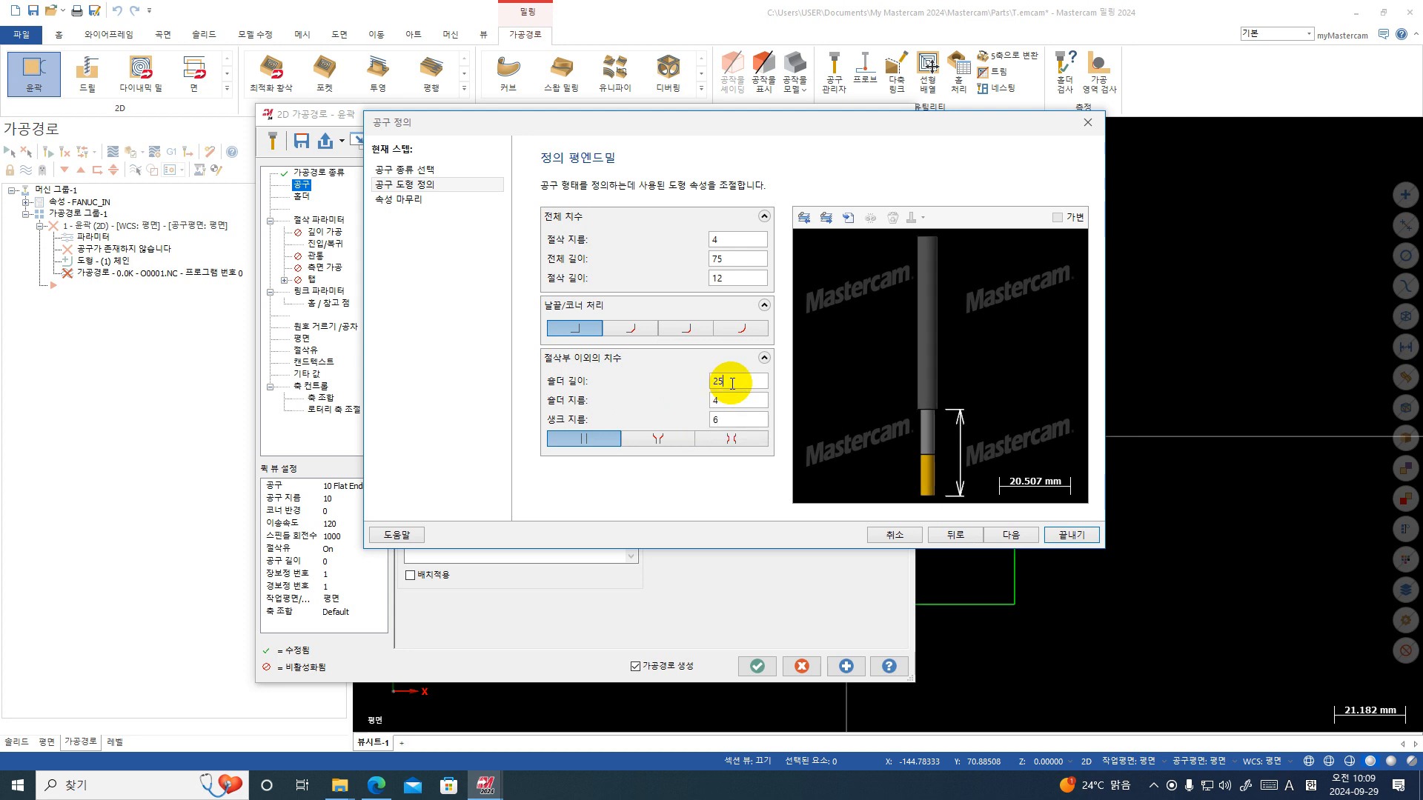
{"action": "left_click", "coordinate": [727, 400]}
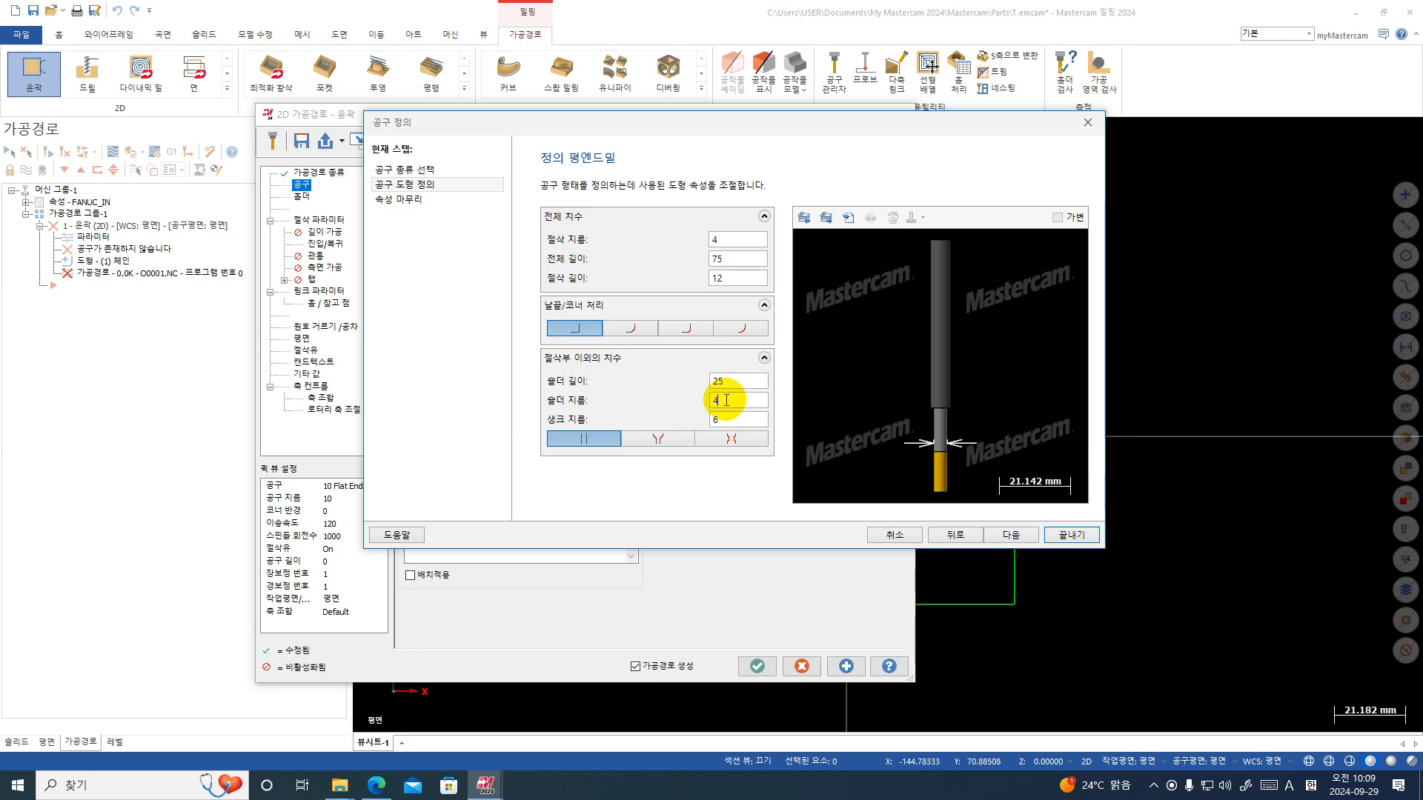
{"action": "left_click", "coordinate": [648, 439]}
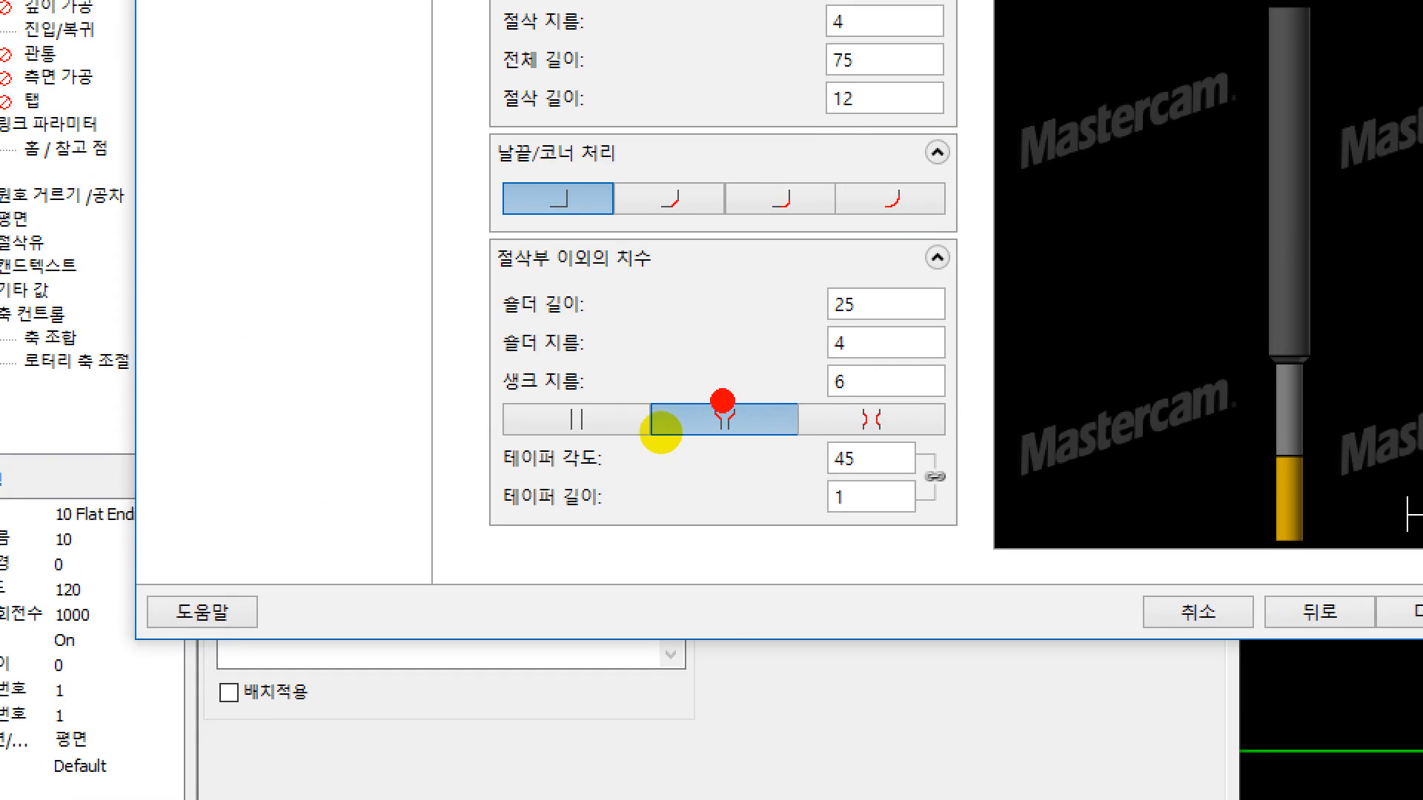
- Set the taper angle of the endmill's shoulder-to-shank transition to 15 degrees
{"action": "mouse_move", "coordinate": [682, 450]}
{"action": "left_mouse_down"}
{"action": "mouse_move", "coordinate": [639, 424]}
{"action": "mouse_move", "coordinate": [684, 449]}
{"action": "left_mouse_up"}
{"action": "key", "text": "Escape"}
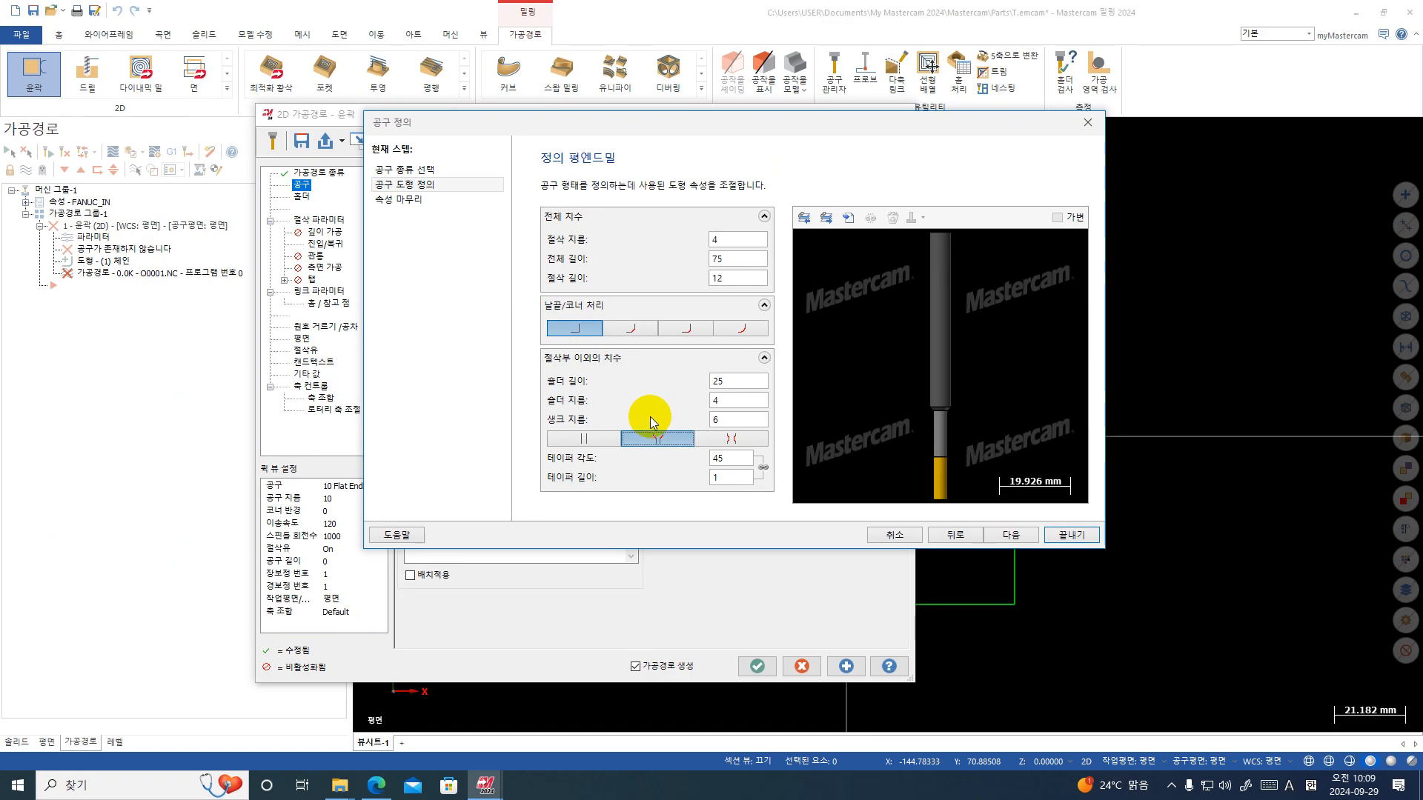
{"action": "double_click", "coordinate": [718, 458]}
{"action": "type", "text": "1"}
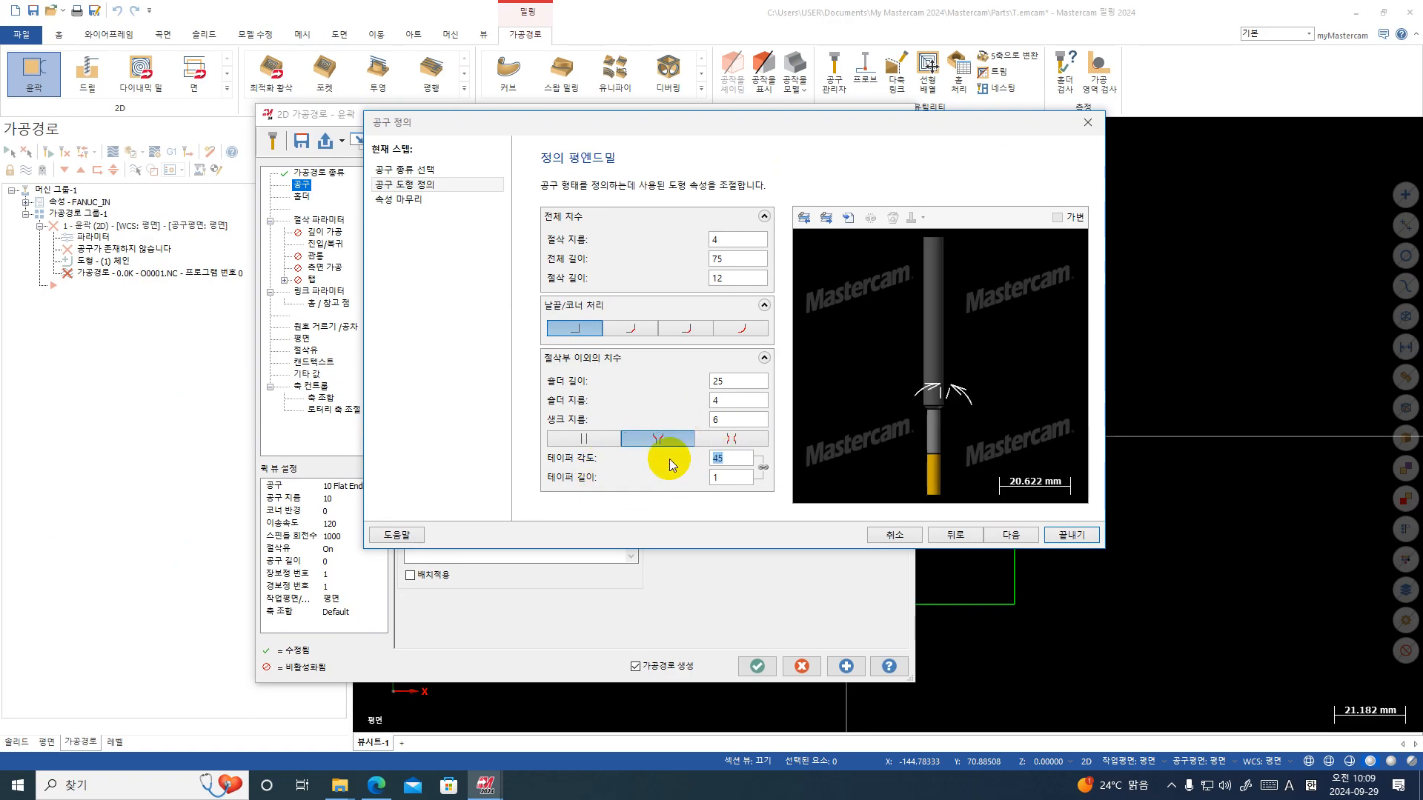
{"action": "type", "text": "5"}
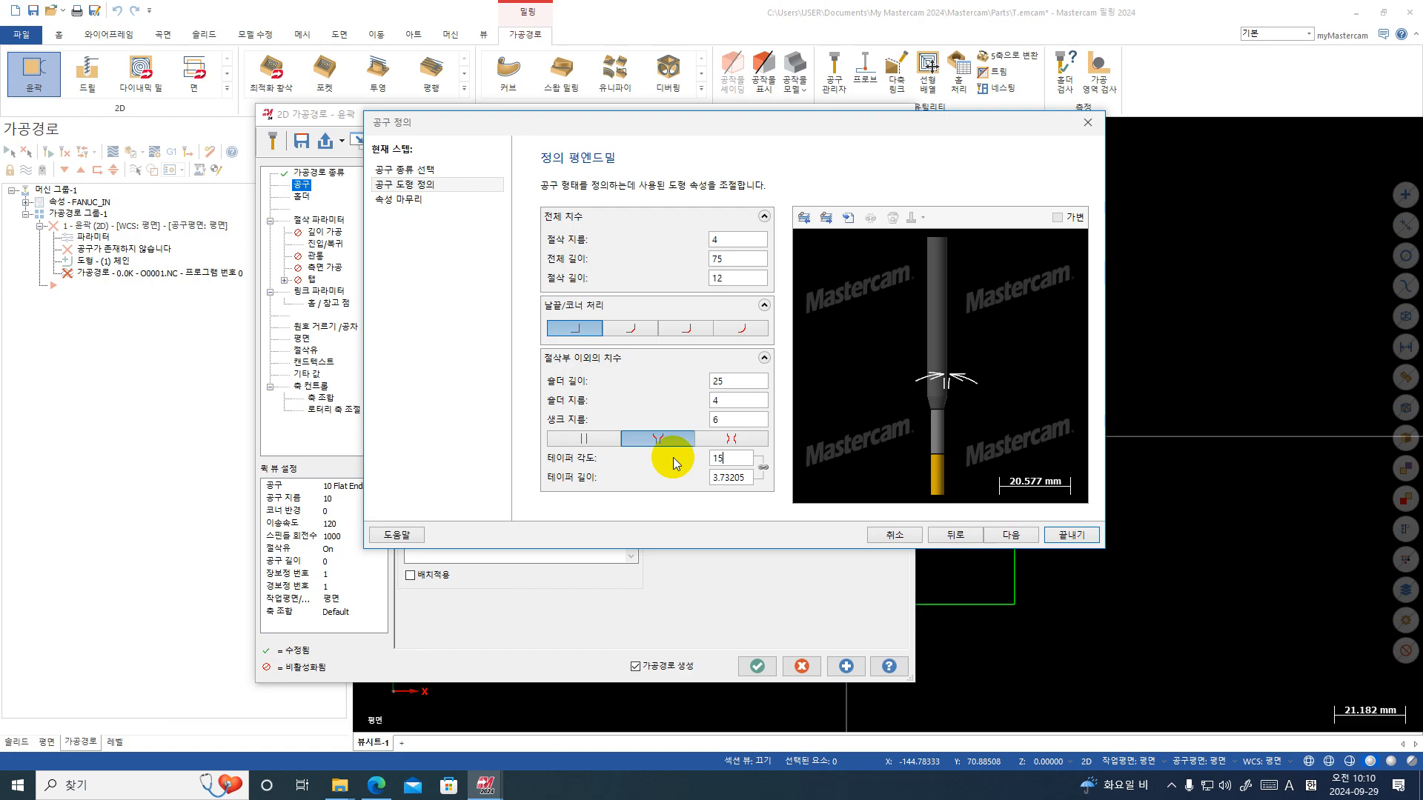
- Try a shoulder length of 12 mm, and set the cutting length to 15 mm so the shoulder length follows at 15 mm
{"action": "left_click", "coordinate": [723, 380]}
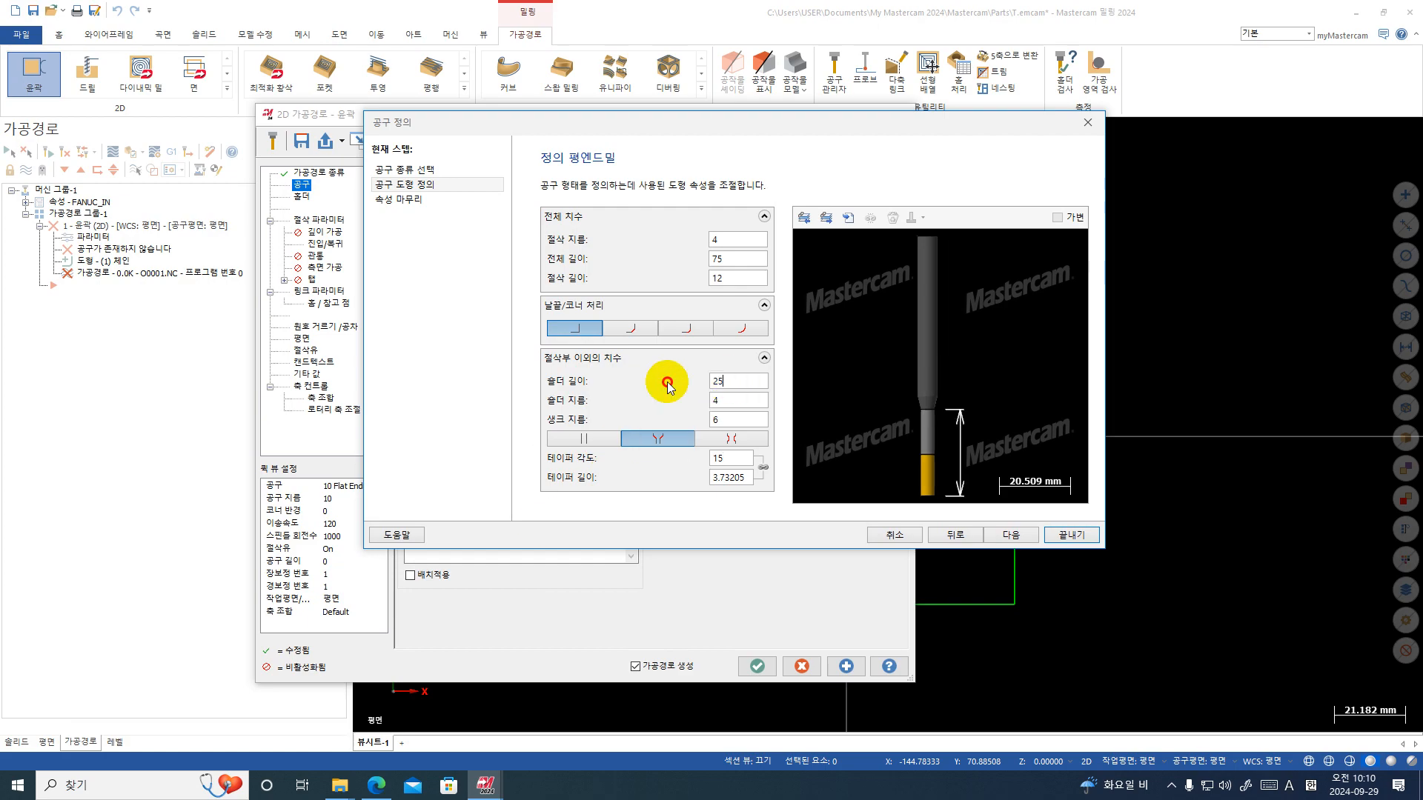
{"action": "left_click_drag", "start_coordinate": [666, 382], "coordinate": [627, 382]}
{"action": "type", "text": "2"}
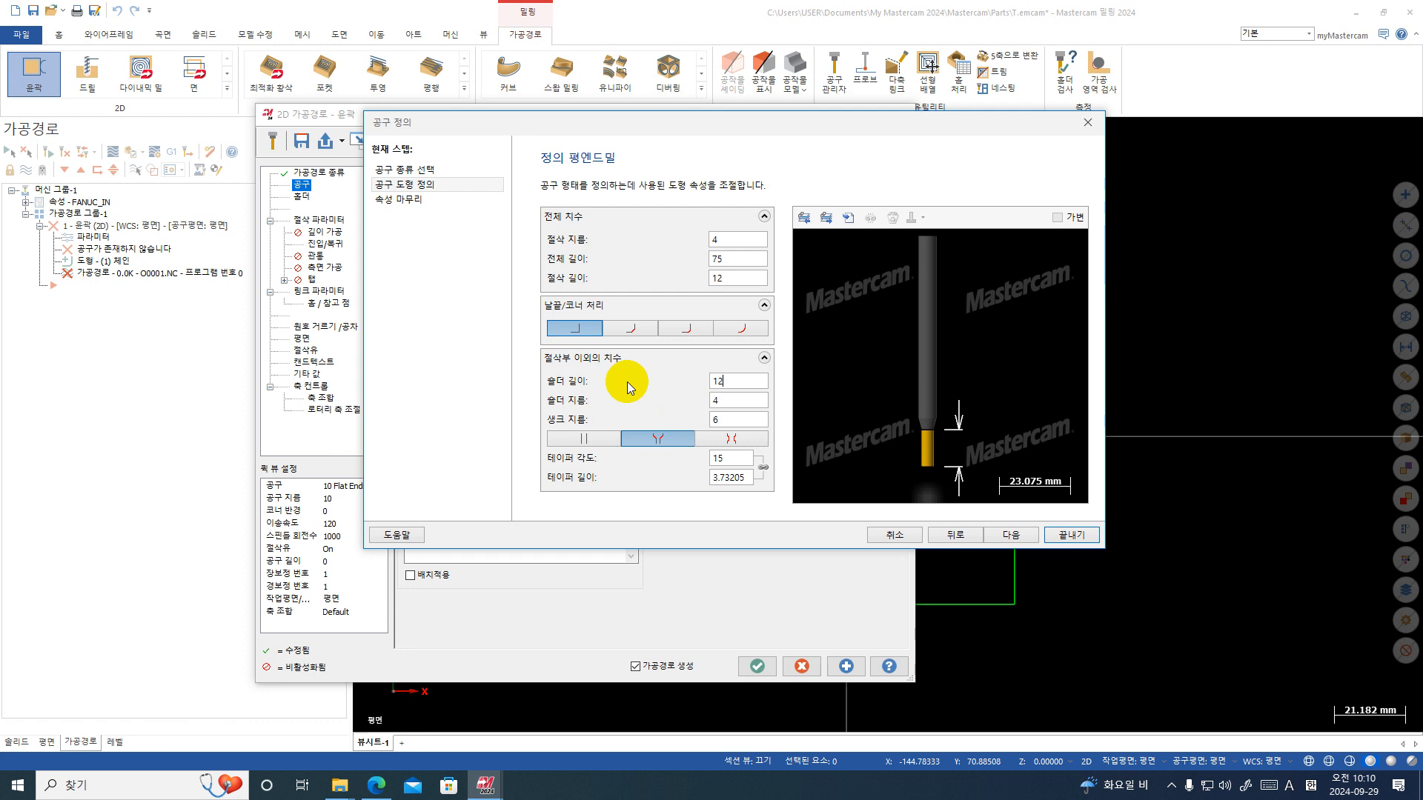
{"action": "double_click", "coordinate": [717, 278]}
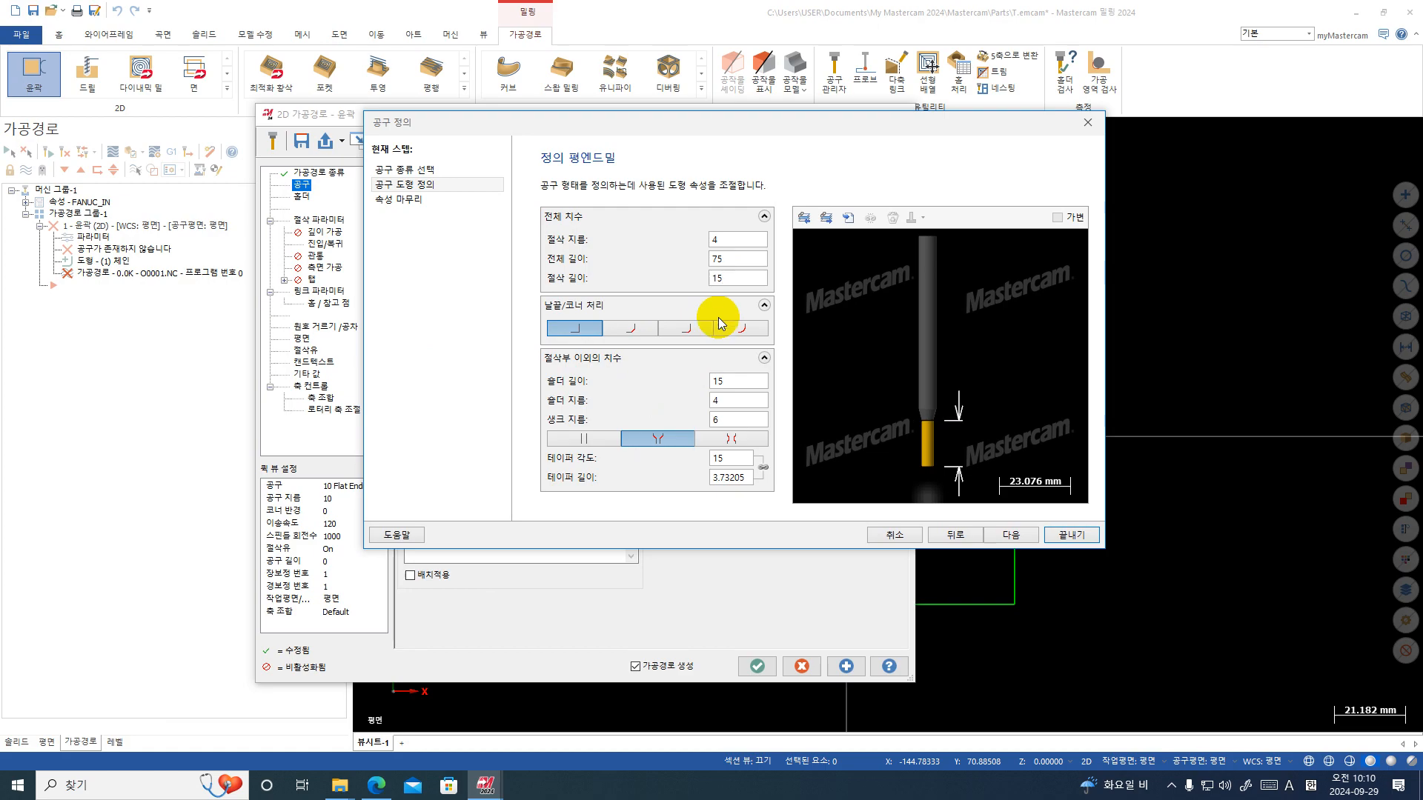
{"action": "left_click_drag", "start_coordinate": [724, 381], "coordinate": [660, 391]}
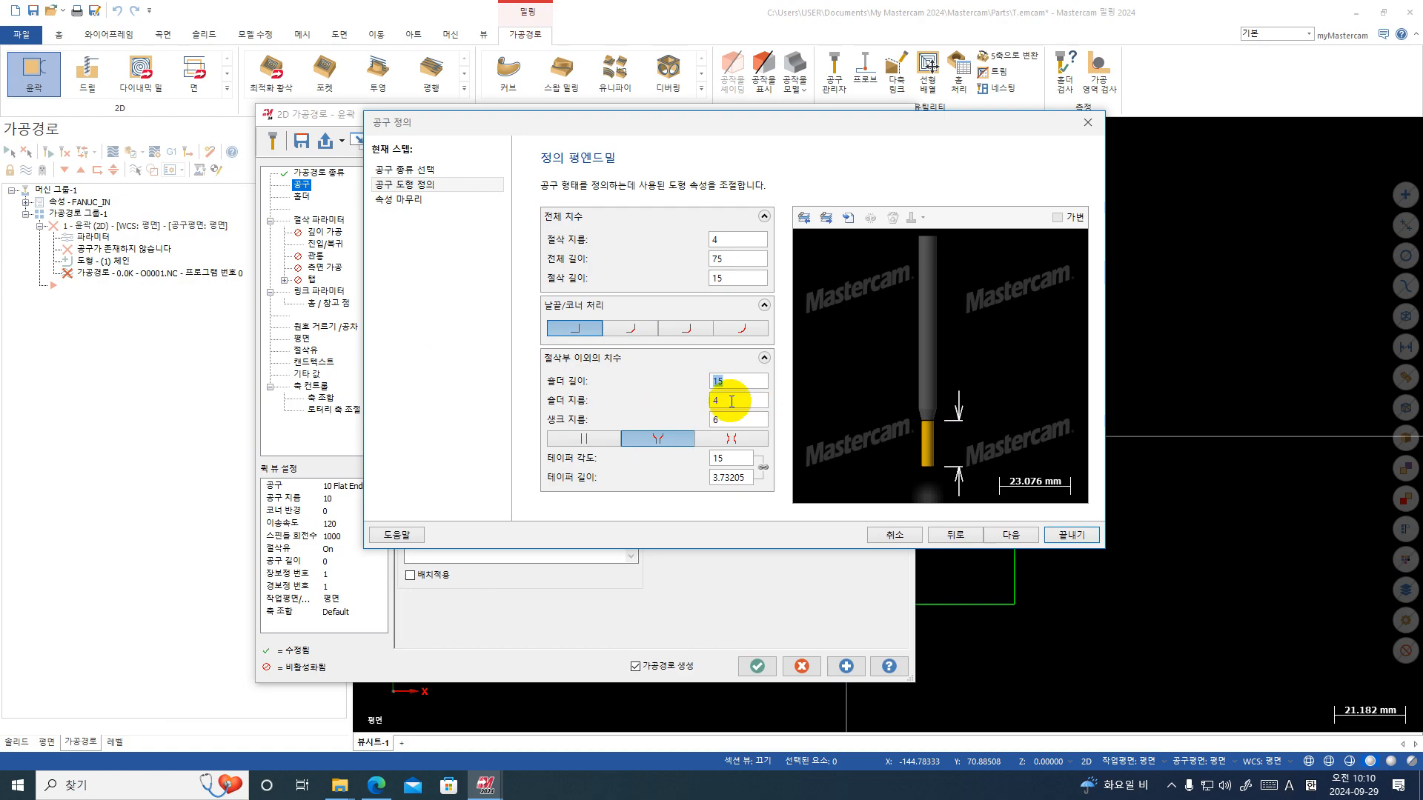
- Set the endmill's cutting length to 5 mm, and check the shoulder length and taper angle in the tool preview
{"action": "left_click_drag", "start_coordinate": [726, 276], "coordinate": [685, 286]}
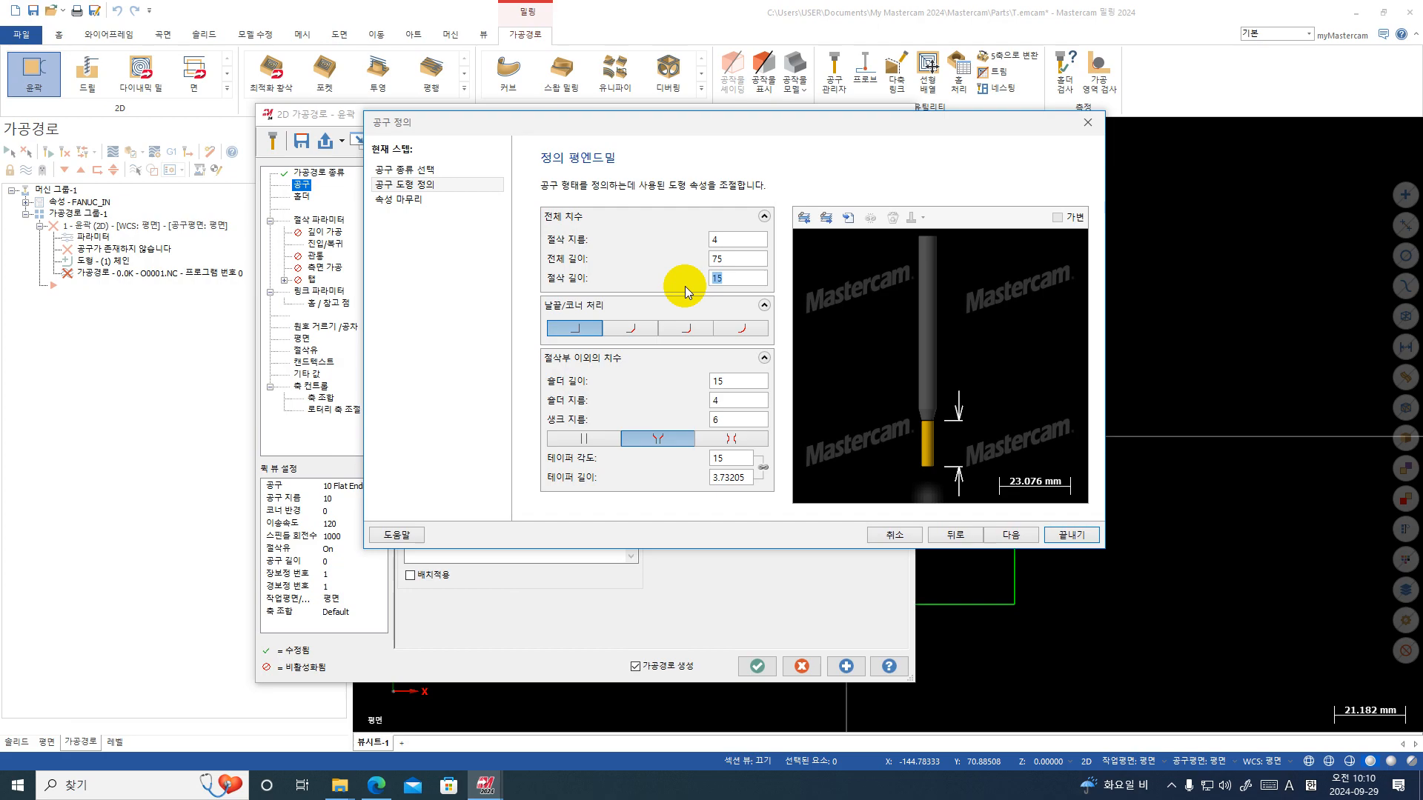
{"action": "type", "text": "5"}
{"action": "left_click", "coordinate": [732, 384]}
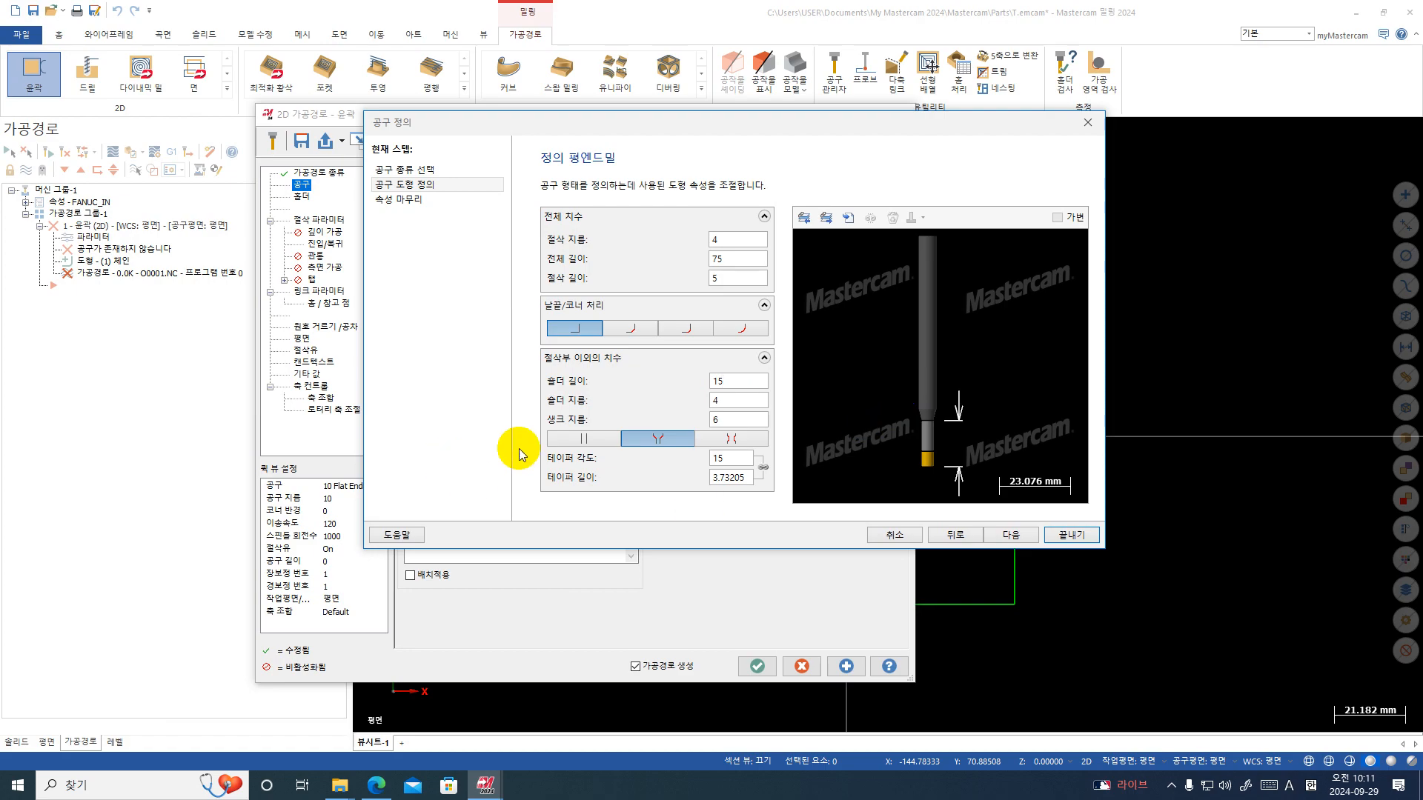
{"action": "left_click", "coordinate": [747, 461]}
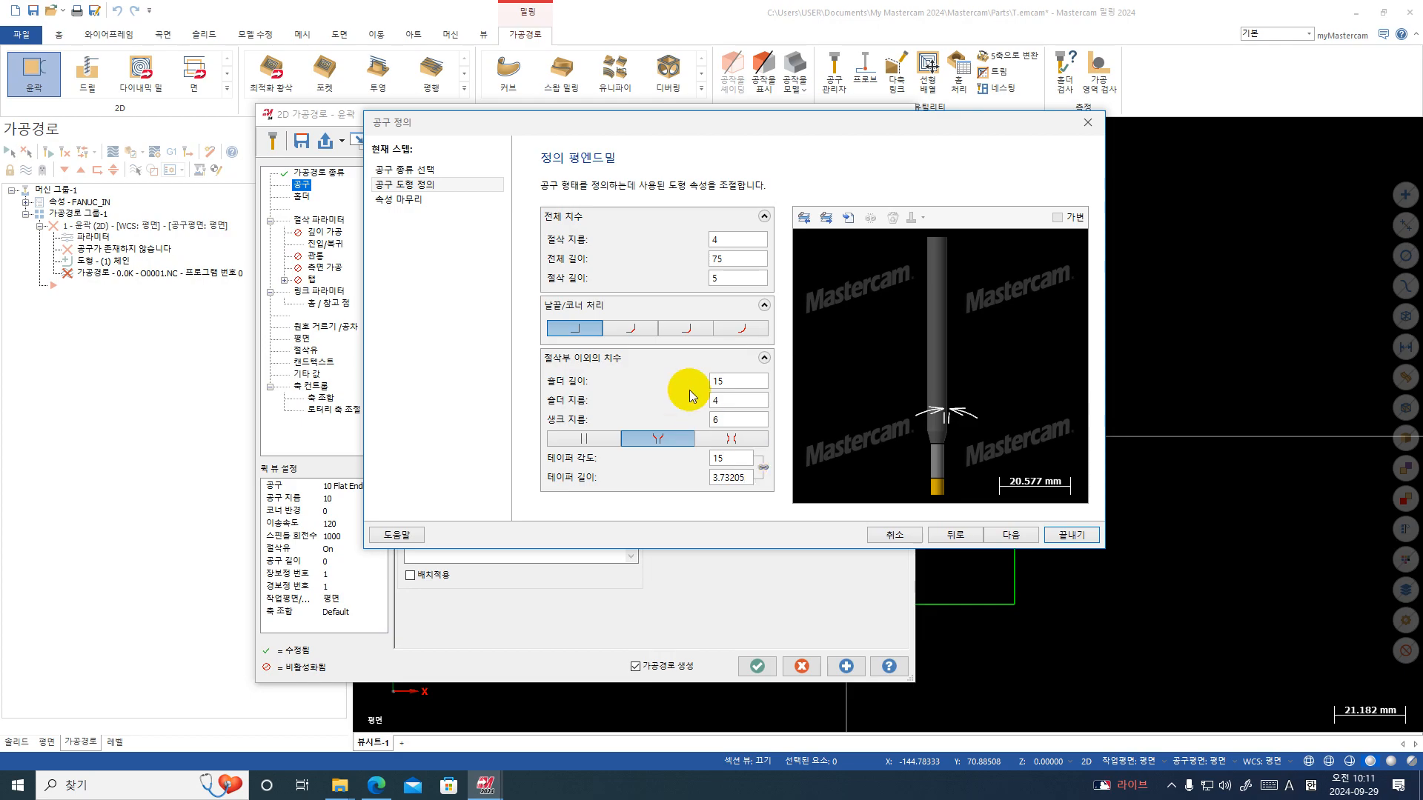
- Go to the final tool properties (속성 마무리), review the tool and offset numbers, and set the tool number to 2
{"action": "left_click", "coordinate": [403, 200]}
{"action": "left_click", "coordinate": [401, 185]}
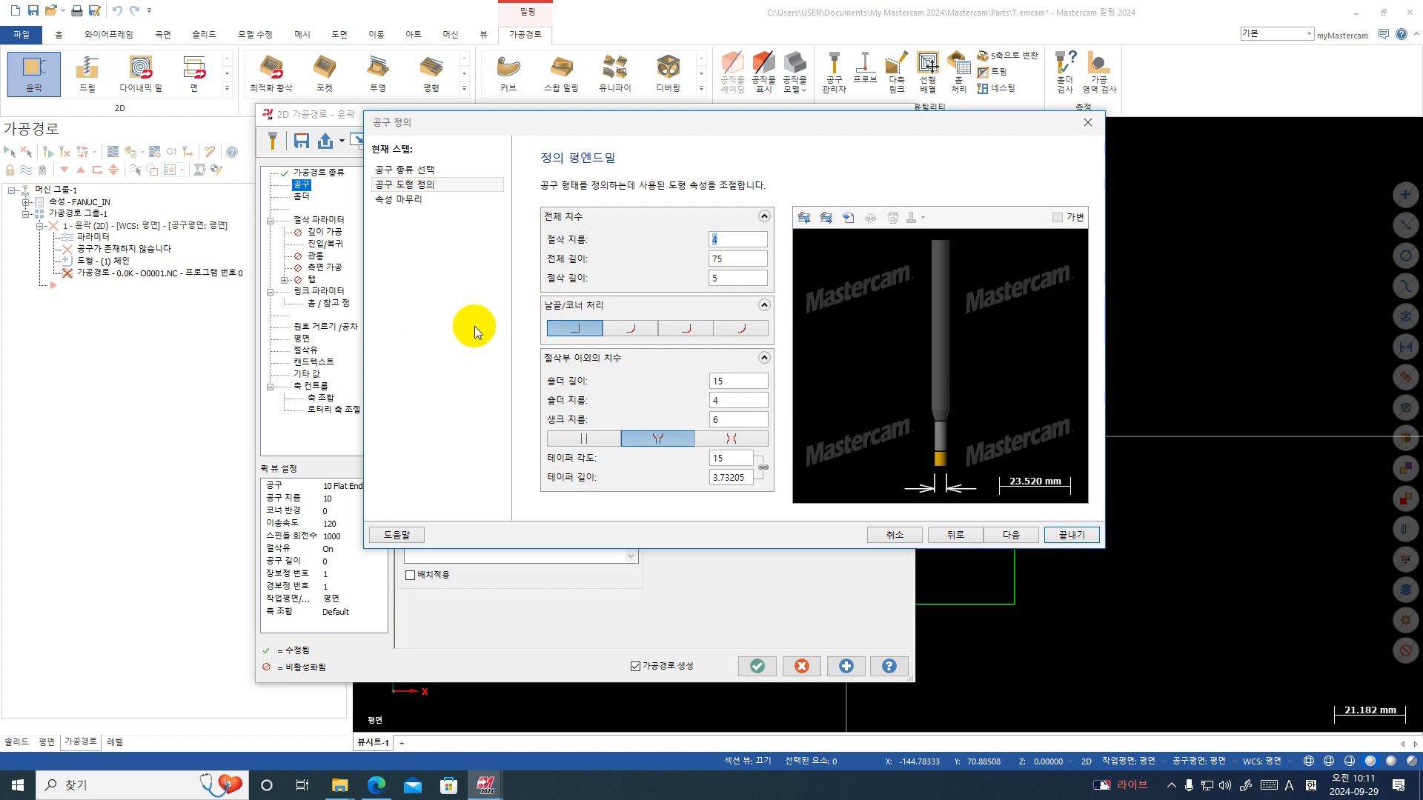
{"action": "right_click", "coordinate": [861, 281]}
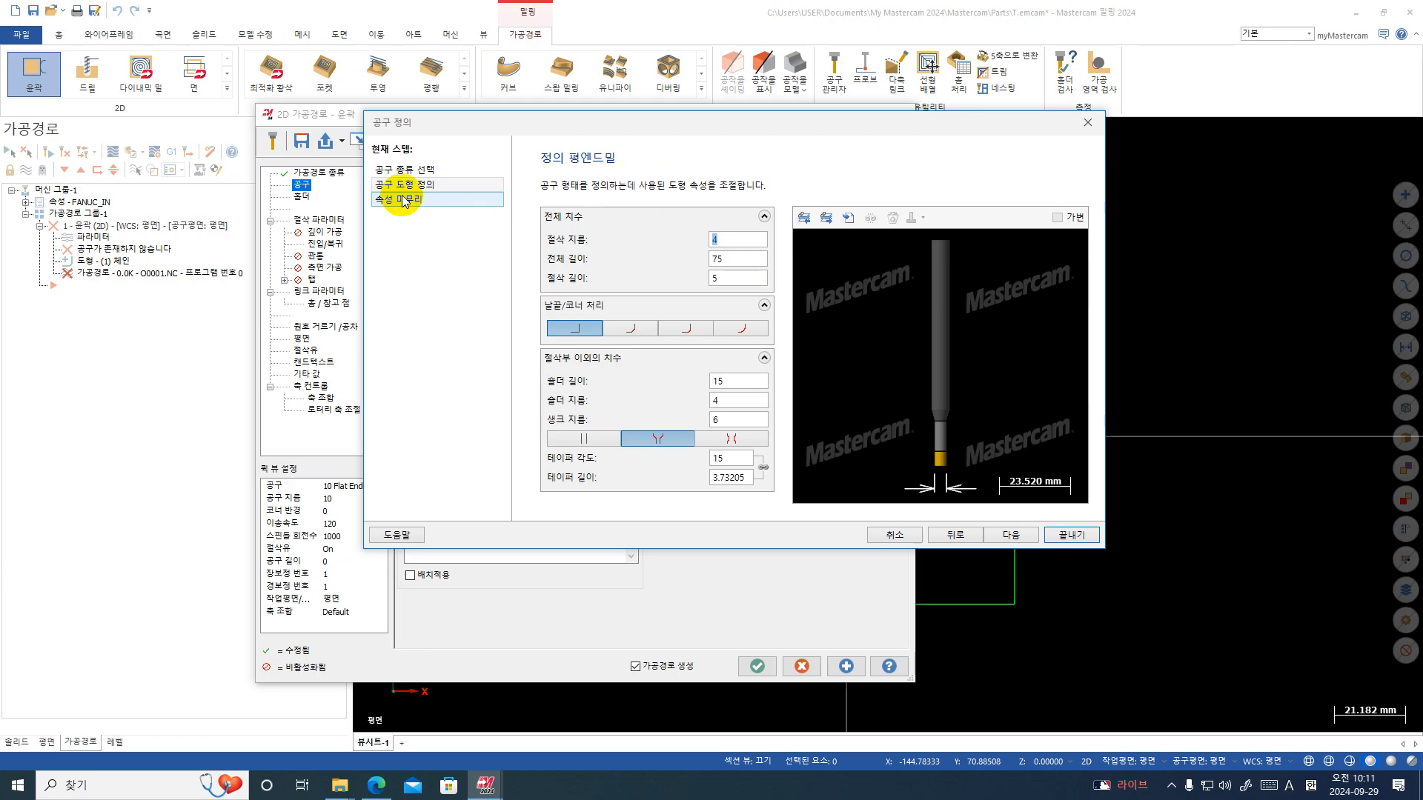
{"action": "left_click", "coordinate": [448, 195]}
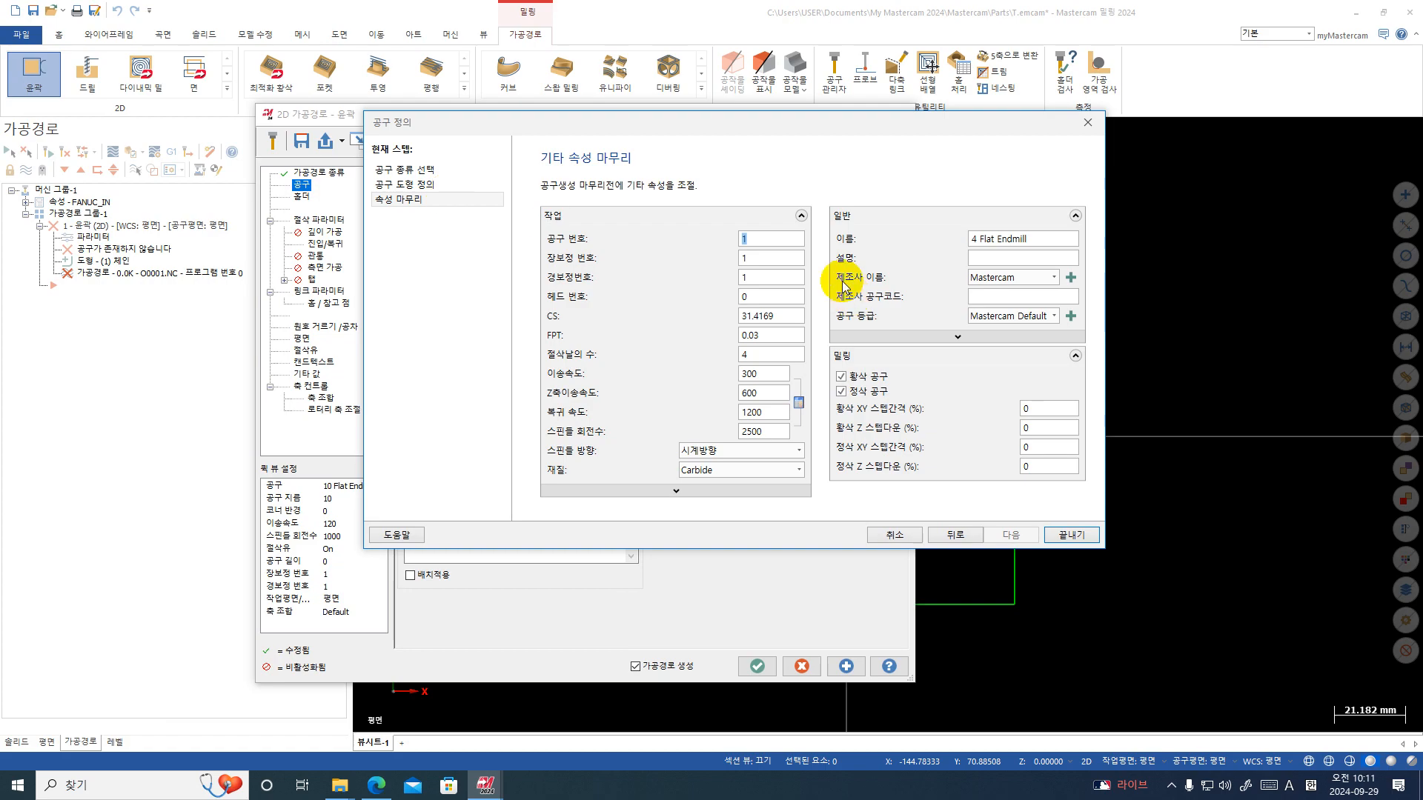
{"action": "left_click", "coordinate": [760, 238]}
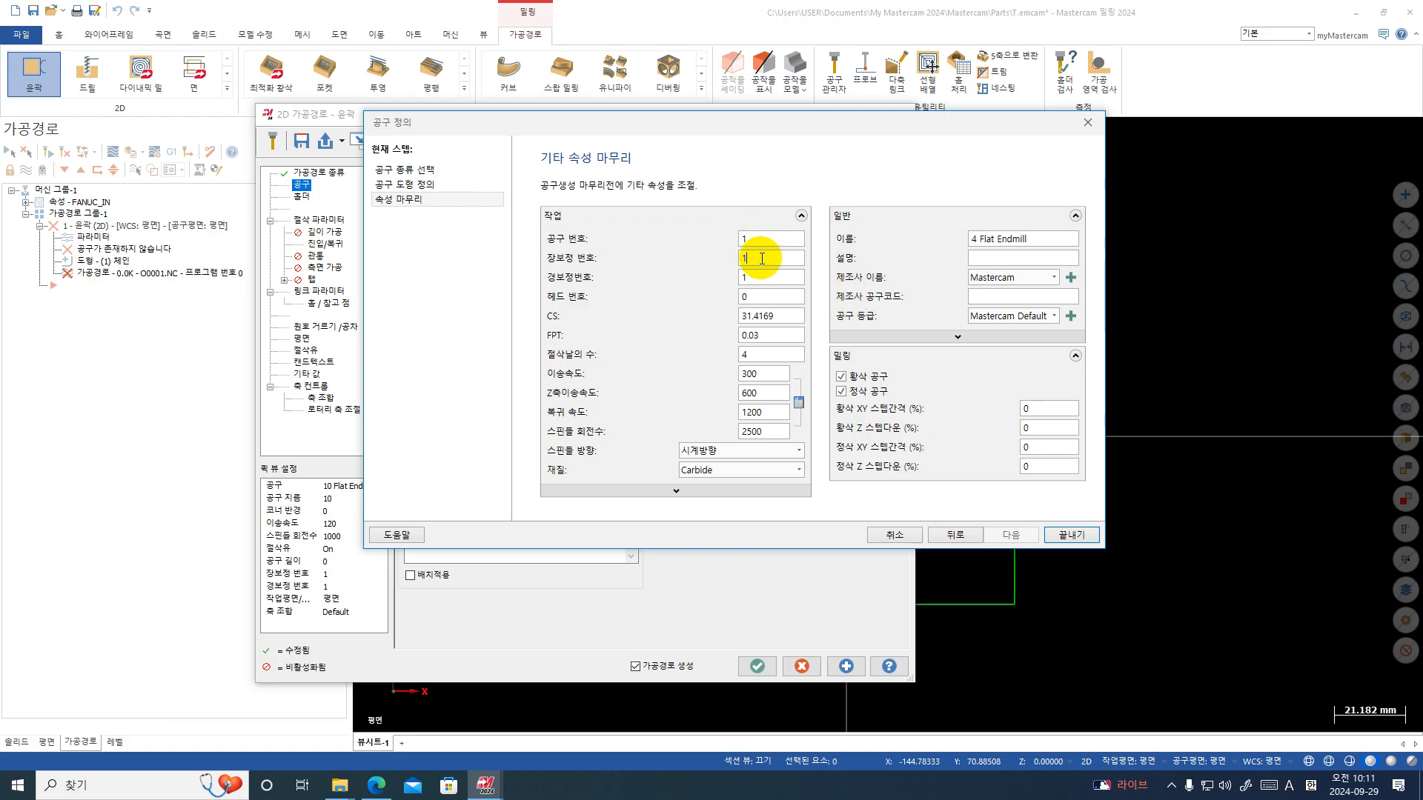
{"action": "left_click", "coordinate": [761, 258]}
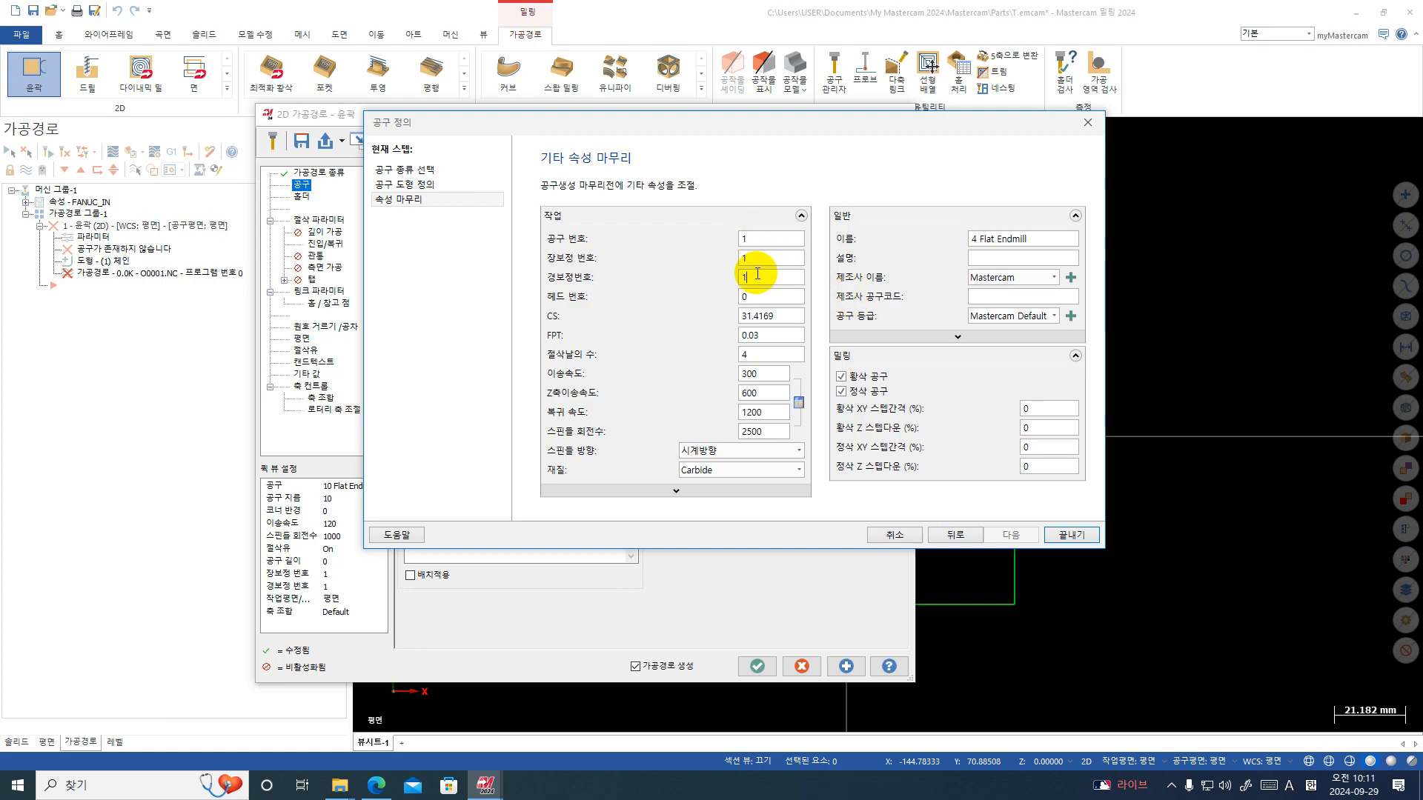
{"action": "left_click_drag", "start_coordinate": [746, 245], "coordinate": [679, 243]}
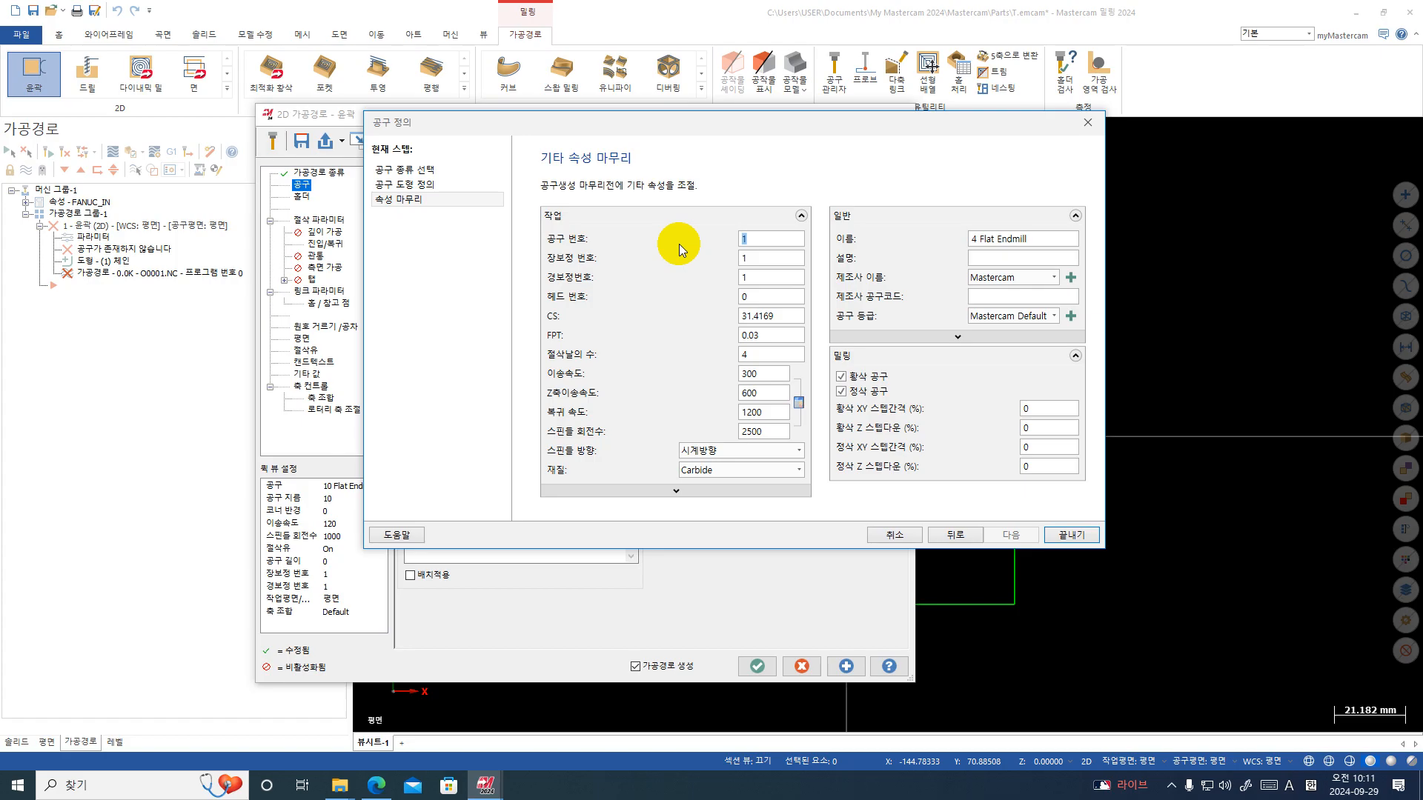
{"action": "type", "text": "2"}
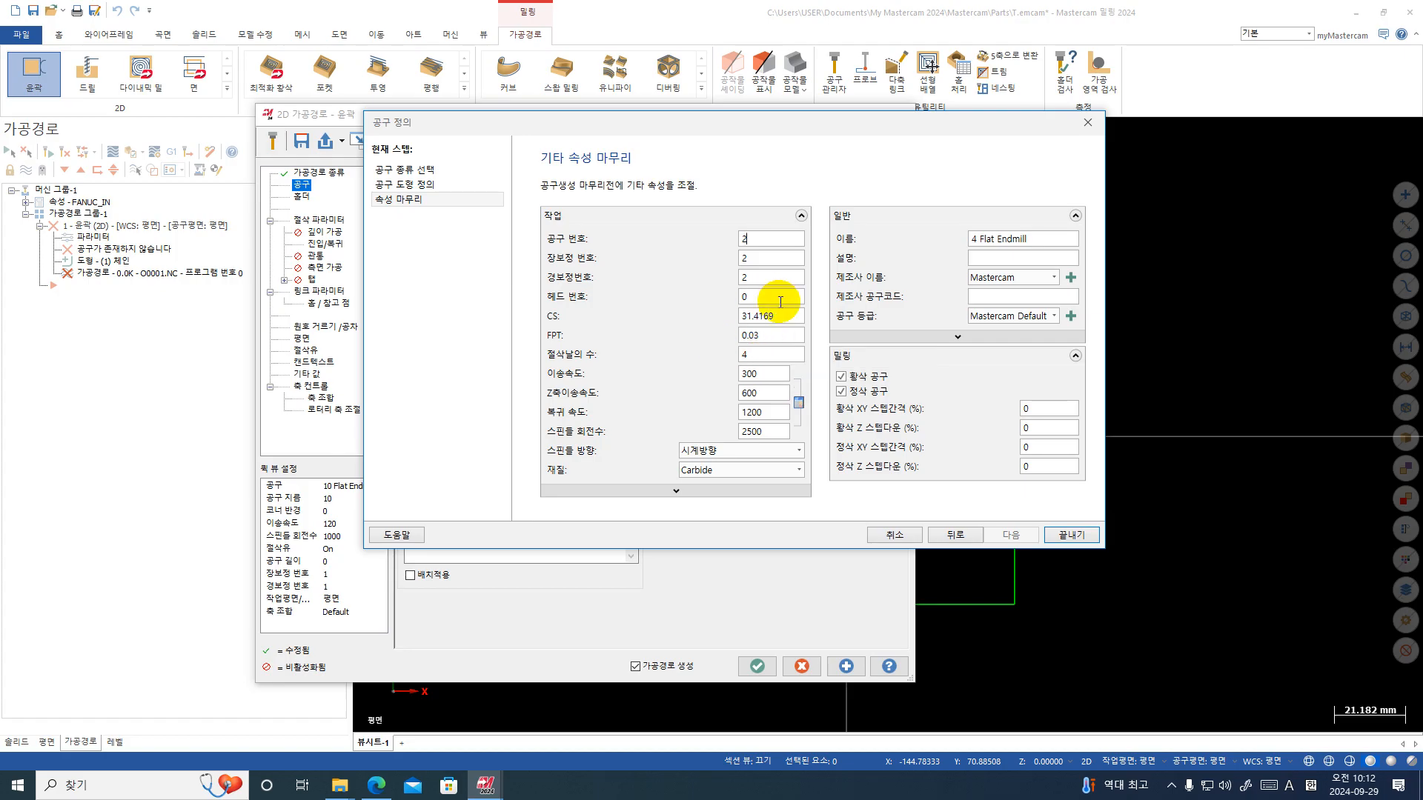
- Set the endmill's feed rate (이송속도) to 1200 and open the Z-axis feed rate for editing
{"action": "double_click", "coordinate": [757, 373]}
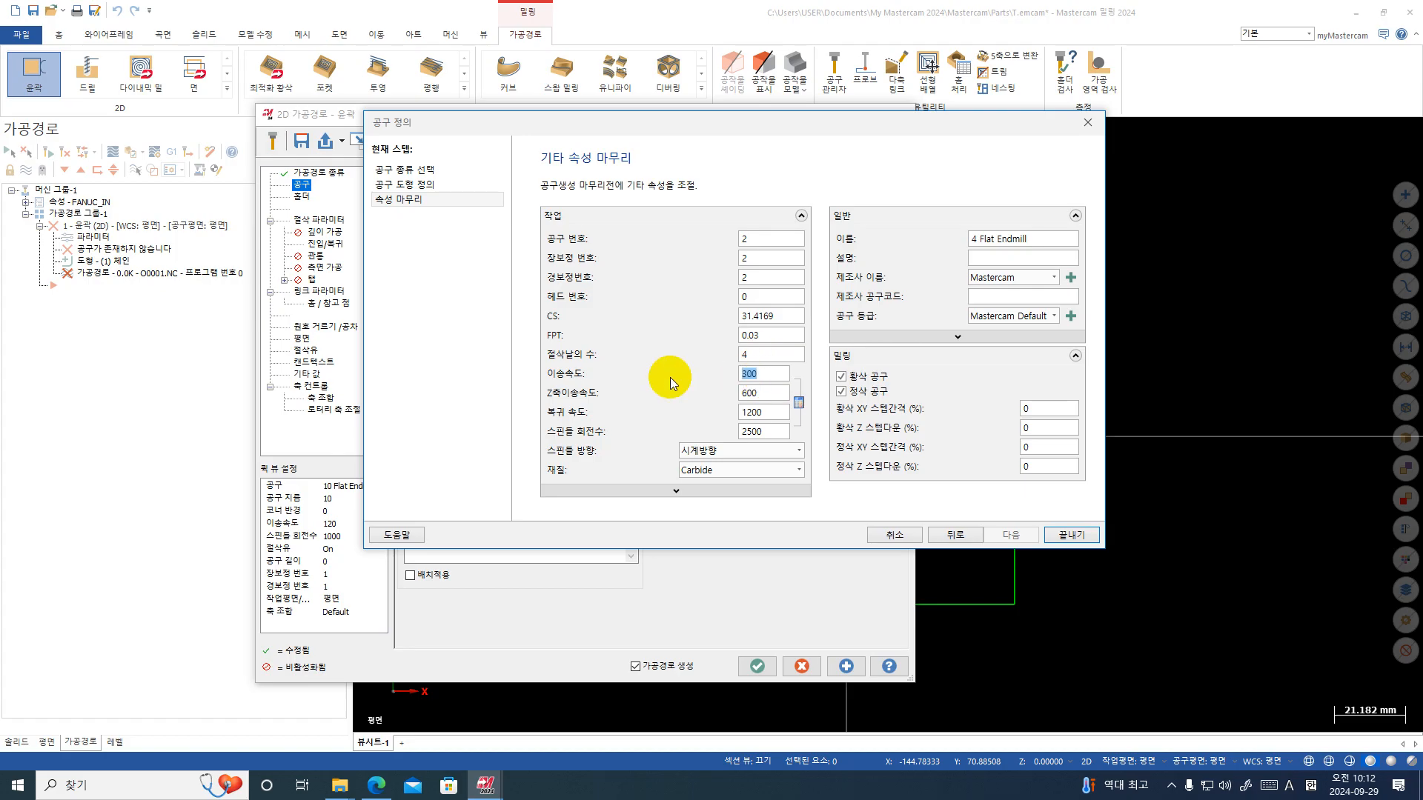
{"action": "type", "text": "10"}
{"action": "key", "text": "BackSpace"}
{"action": "type", "text": "2000"}
{"action": "key", "text": "BackSpace"}
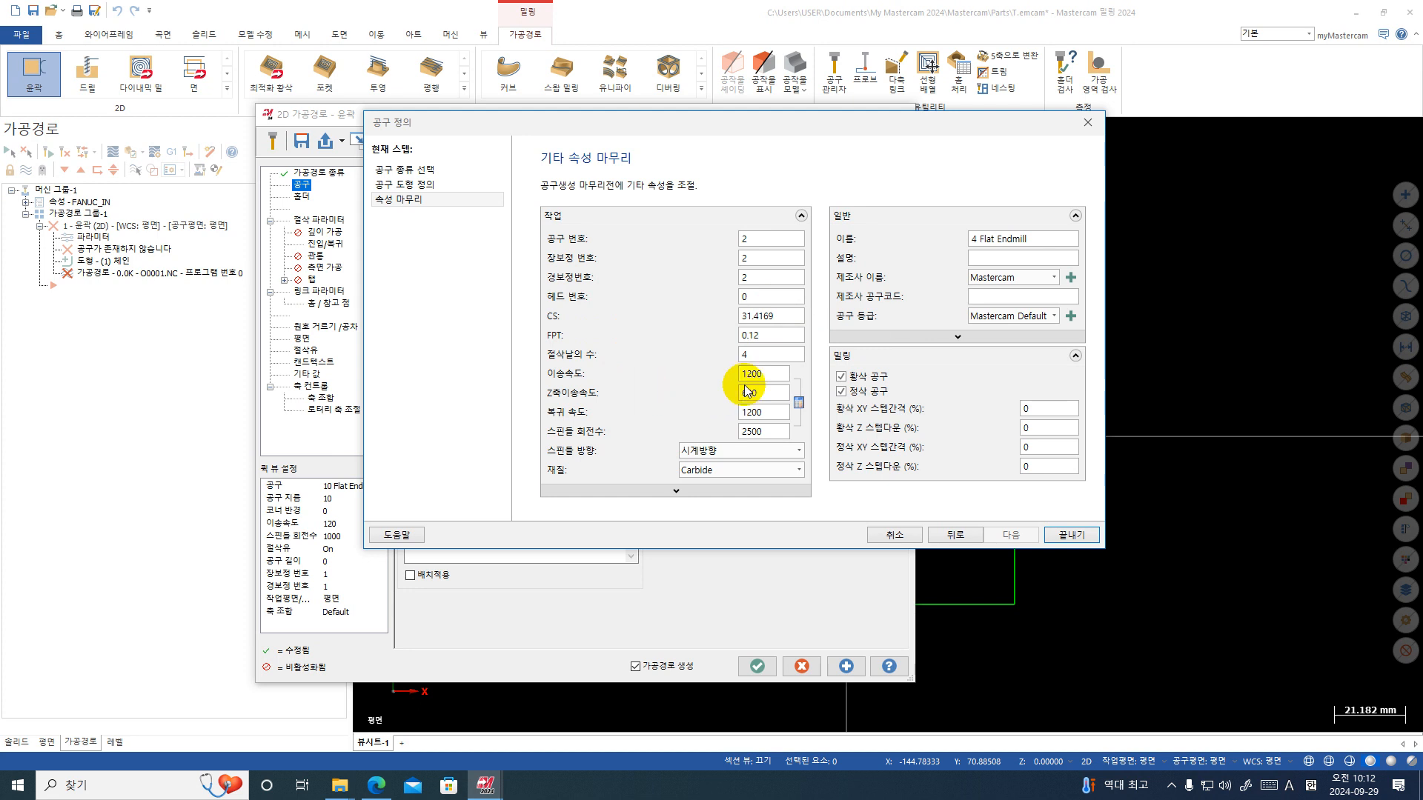
{"action": "left_click_drag", "start_coordinate": [760, 393], "coordinate": [702, 399]}
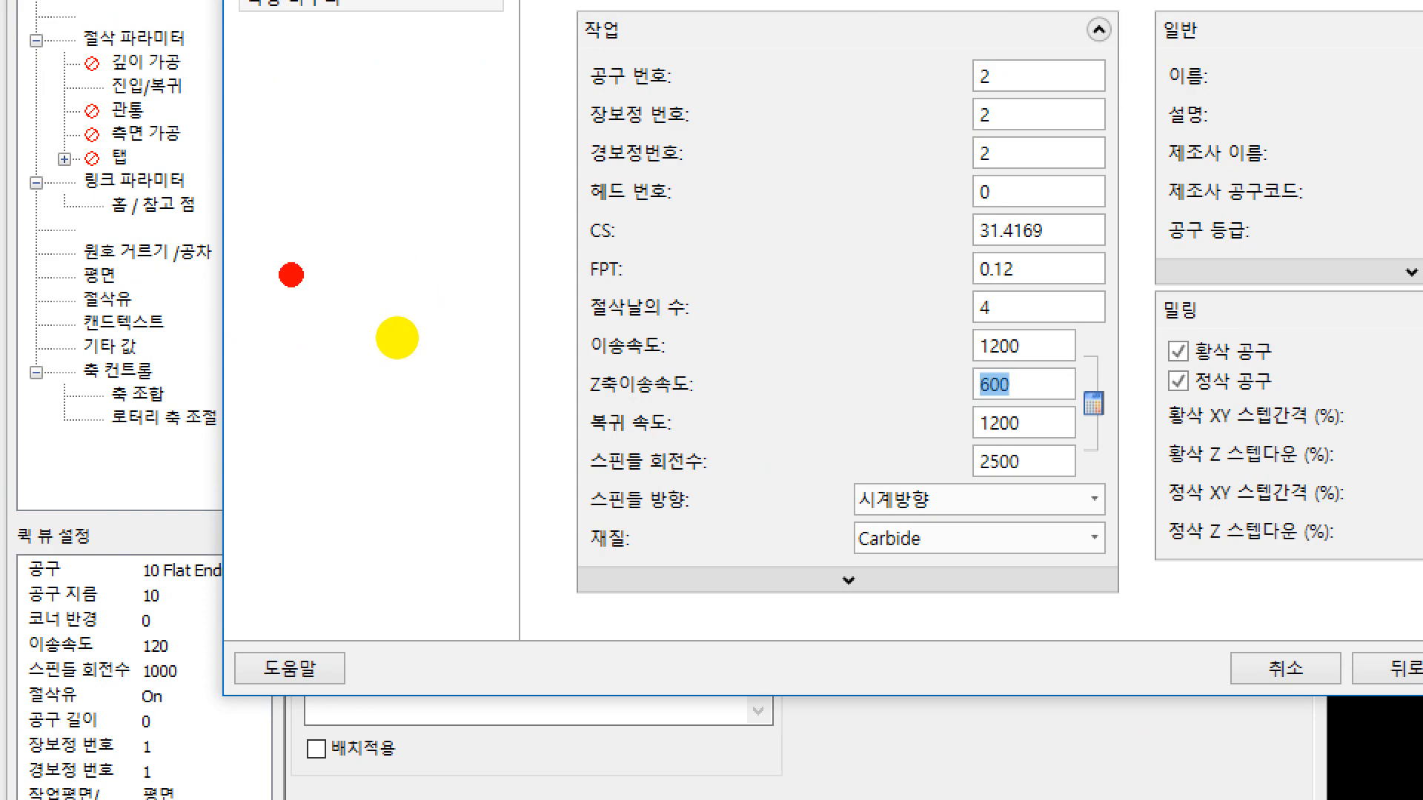
{"action": "mouse_move", "coordinate": [398, 335]}
{"action": "left_mouse_down"}
{"action": "mouse_move", "coordinate": [473, 334]}
{"action": "mouse_move", "coordinate": [470, 384]}
{"action": "mouse_move", "coordinate": [388, 333]}
{"action": "mouse_move", "coordinate": [385, 381]}
{"action": "mouse_move", "coordinate": [467, 382]}
{"action": "left_mouse_up"}
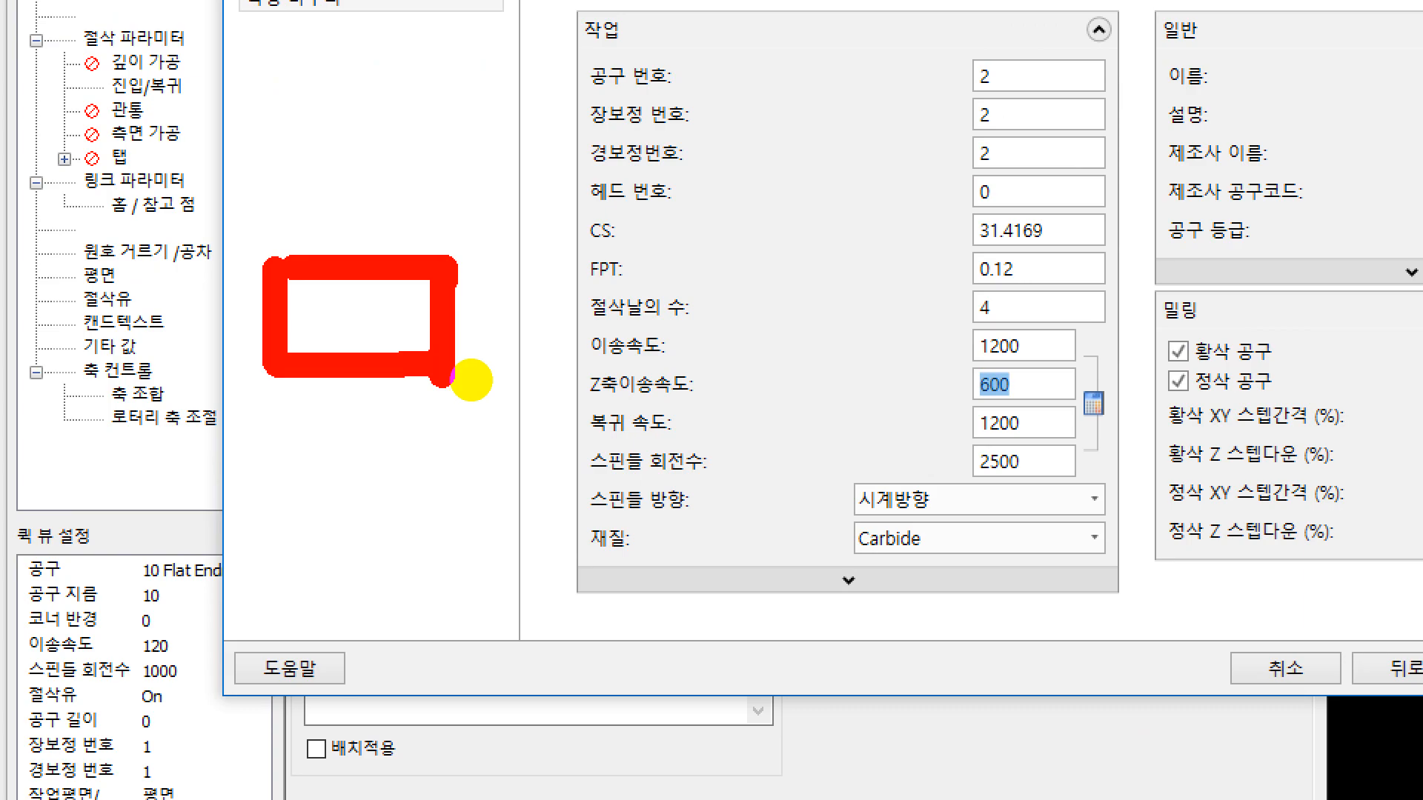
{"action": "mouse_move", "coordinate": [458, 119]}
{"action": "left_mouse_down"}
{"action": "mouse_move", "coordinate": [449, 208]}
{"action": "mouse_move", "coordinate": [492, 216]}
{"action": "mouse_move", "coordinate": [497, 112]}
{"action": "left_mouse_up"}
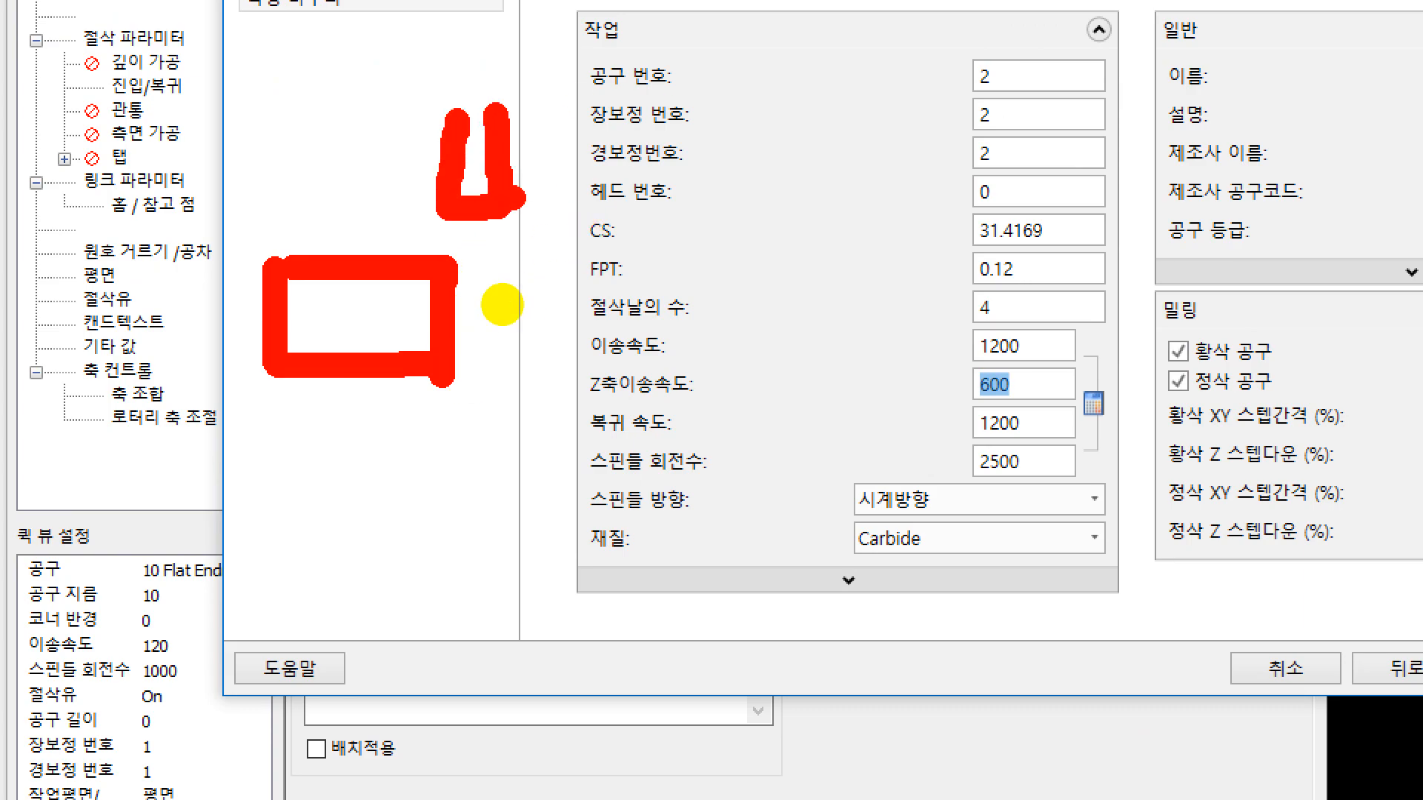
{"action": "left_click_drag", "start_coordinate": [485, 217], "coordinate": [530, 219]}
{"action": "mouse_move", "coordinate": [491, 440]}
{"action": "left_mouse_down"}
{"action": "mouse_move", "coordinate": [499, 464]}
{"action": "mouse_move", "coordinate": [622, 545]}
{"action": "mouse_move", "coordinate": [568, 441]}
{"action": "left_mouse_up"}
{"action": "left_click", "coordinate": [628, 480]}
{"action": "left_click_drag", "start_coordinate": [655, 464], "coordinate": [672, 461]}
{"action": "mouse_move", "coordinate": [748, 431]}
{"action": "left_mouse_down"}
{"action": "mouse_move", "coordinate": [723, 513]}
{"action": "mouse_move", "coordinate": [834, 495]}
{"action": "left_mouse_up"}
{"action": "mouse_move", "coordinate": [868, 463]}
{"action": "left_mouse_down"}
{"action": "mouse_move", "coordinate": [853, 495]}
{"action": "mouse_move", "coordinate": [858, 446]}
{"action": "left_mouse_up"}
{"action": "left_click_drag", "start_coordinate": [527, 222], "coordinate": [495, 347]}
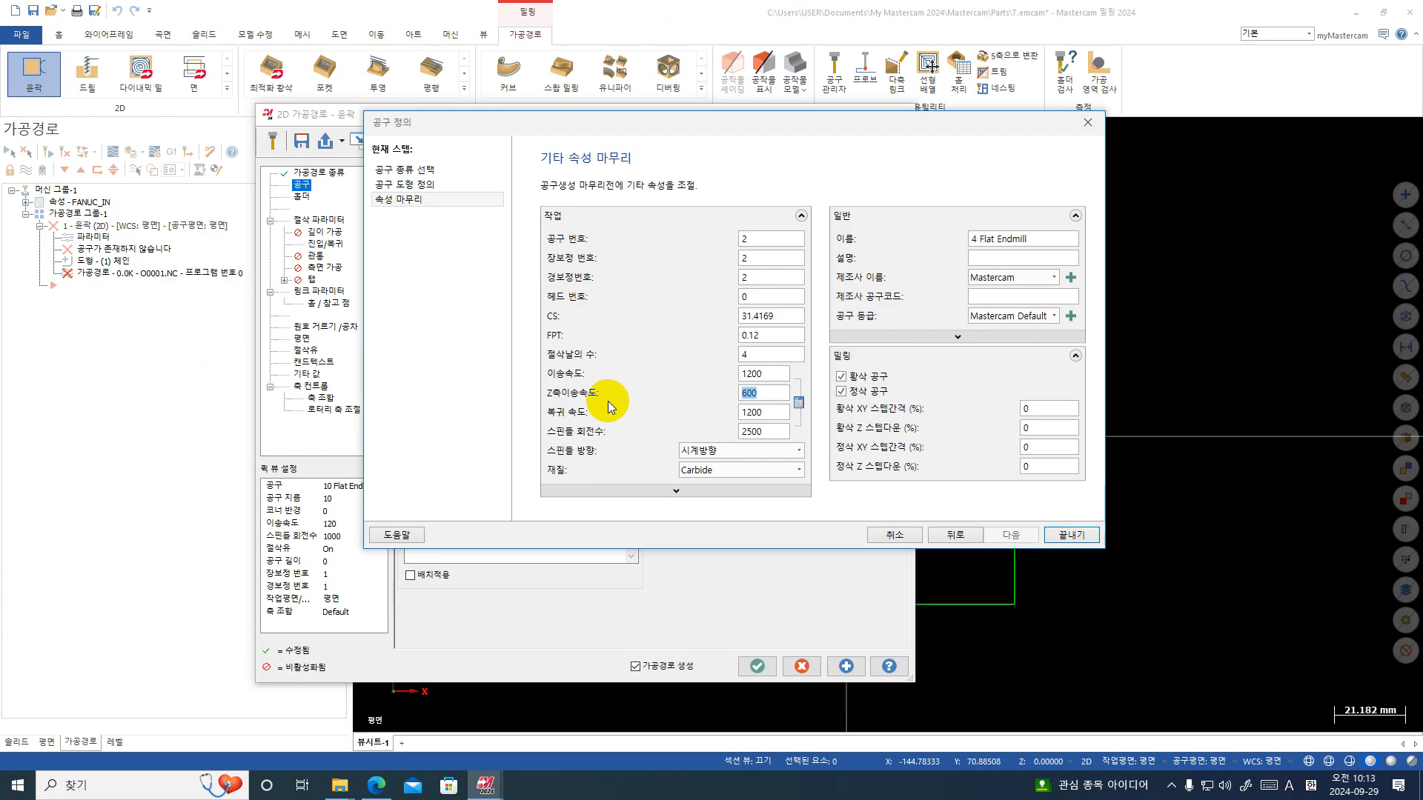
- Set the endmill's Z-axis feed rate (Z축이송속도) to 2000
{"action": "type", "text": "2000"}
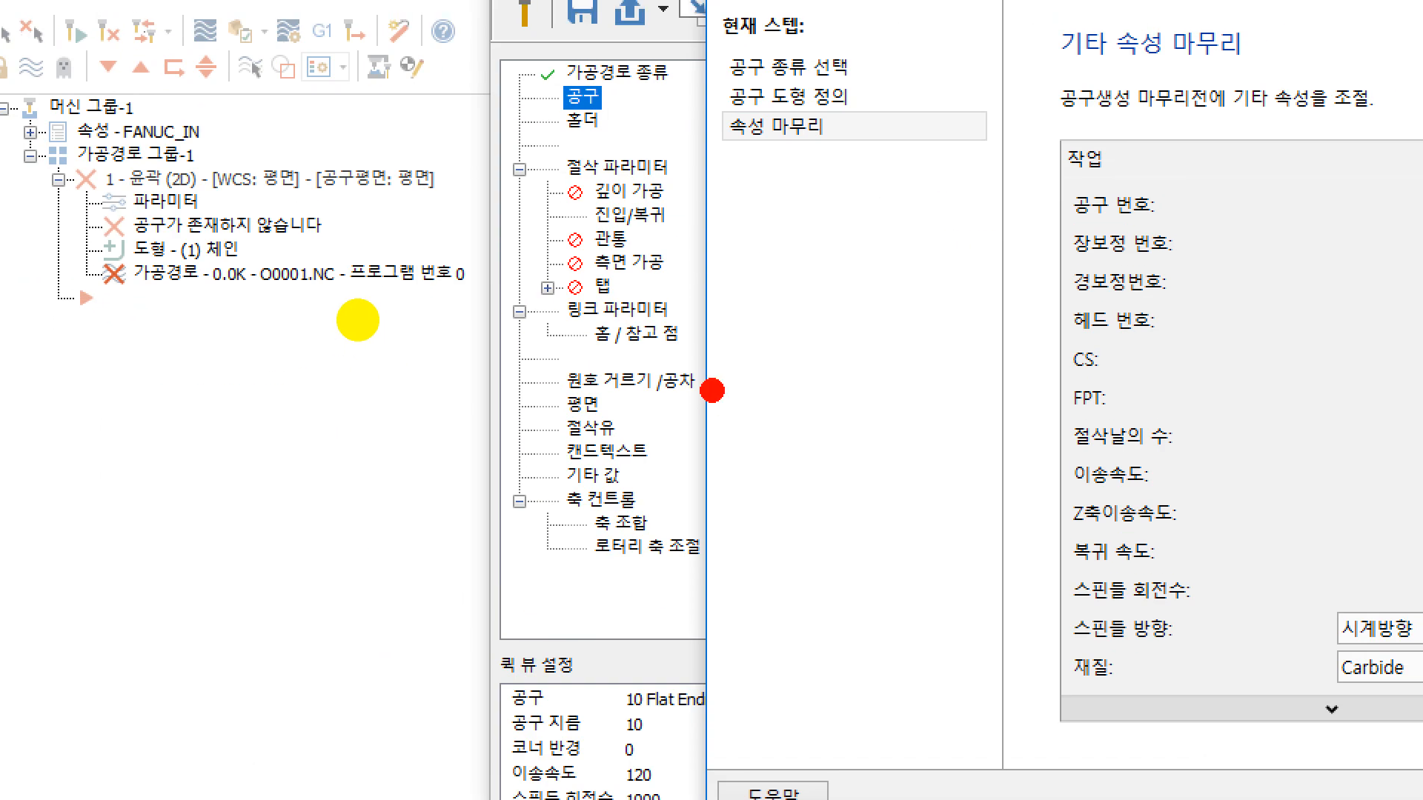
{"action": "mouse_move", "coordinate": [613, 371]}
{"action": "left_mouse_down"}
{"action": "mouse_move", "coordinate": [899, 533]}
{"action": "mouse_move", "coordinate": [902, 364]}
{"action": "mouse_move", "coordinate": [627, 355]}
{"action": "left_mouse_up"}
{"action": "left_click_drag", "start_coordinate": [613, 211], "coordinate": [1097, 257]}
{"action": "left_click", "coordinate": [1066, 527]}
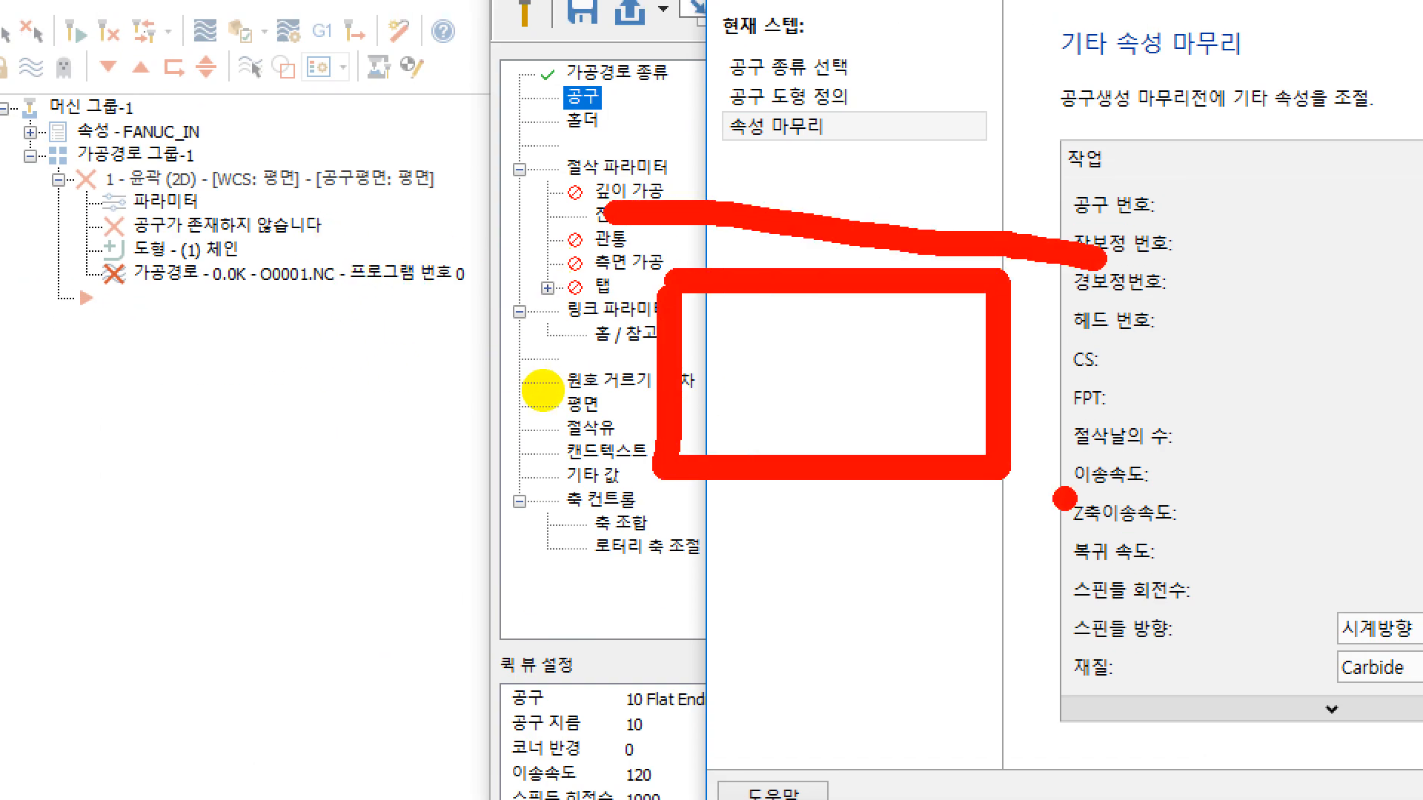
{"action": "left_click_drag", "start_coordinate": [1065, 526], "coordinate": [634, 527]}
{"action": "mouse_move", "coordinate": [670, 495]}
{"action": "left_mouse_down"}
{"action": "mouse_move", "coordinate": [645, 495]}
{"action": "mouse_move", "coordinate": [845, 659]}
{"action": "left_mouse_up"}
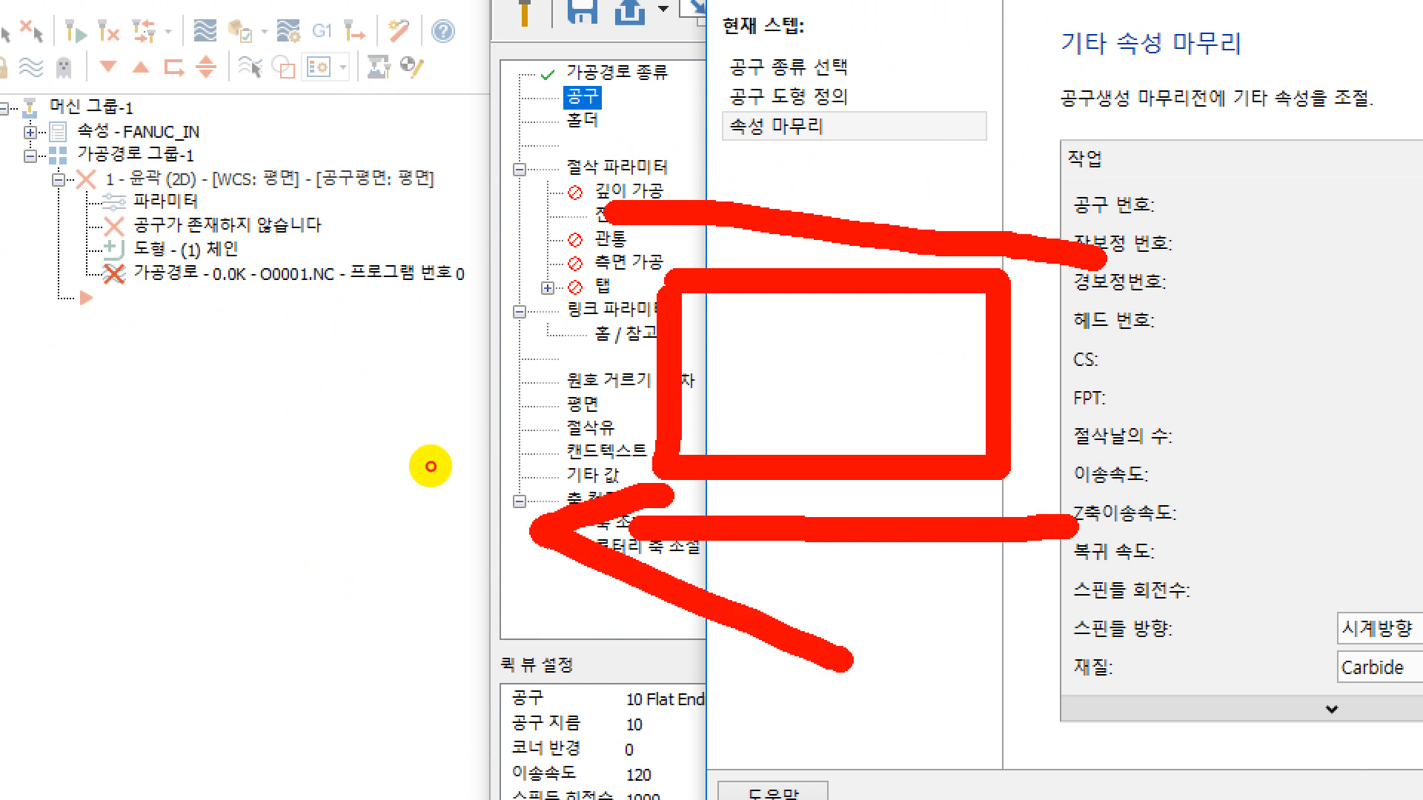
{"action": "left_click", "coordinate": [1025, 86]}
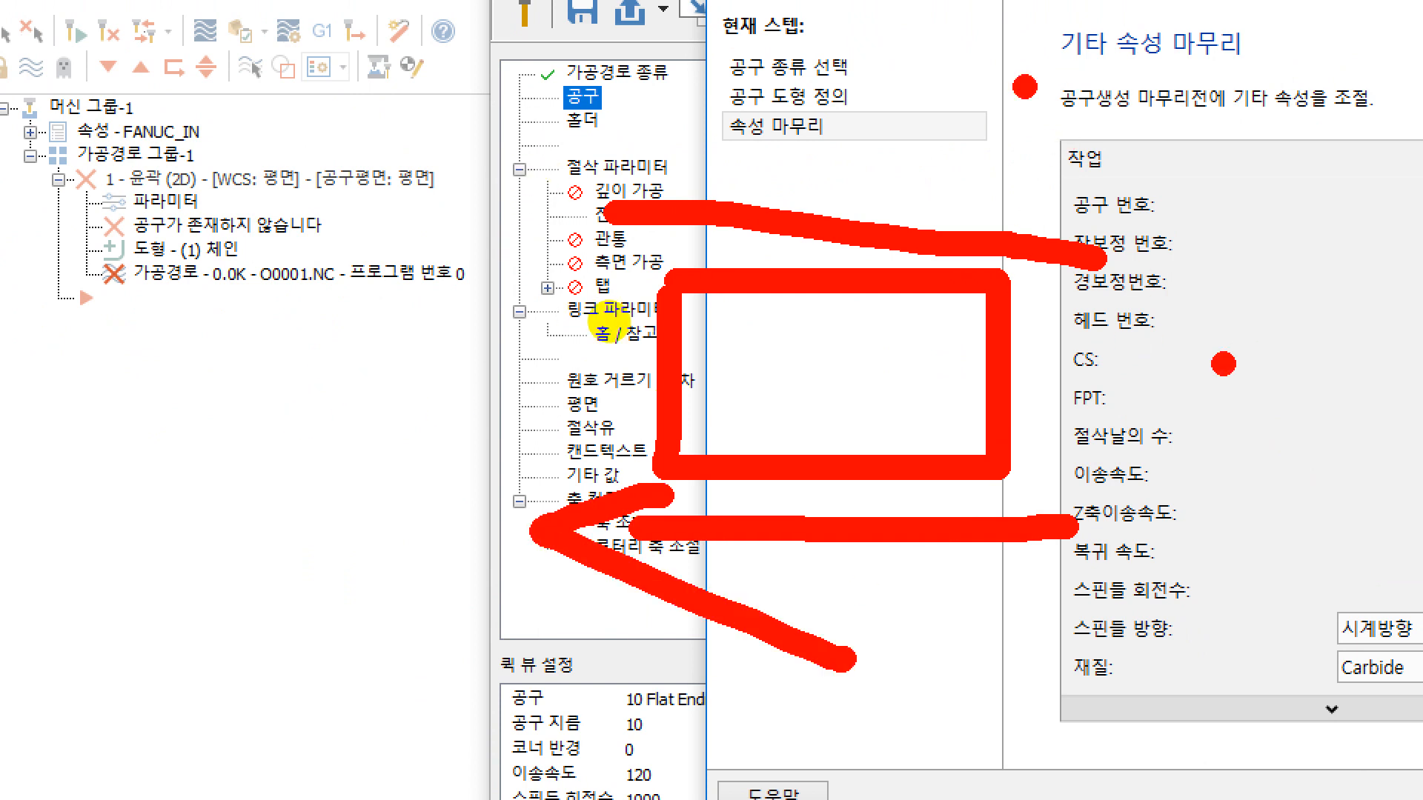
{"action": "left_click_drag", "start_coordinate": [1179, 382], "coordinate": [1215, 470]}
{"action": "left_click_drag", "start_coordinate": [1188, 407], "coordinate": [1325, 440]}
{"action": "left_click", "coordinate": [1360, 405]}
{"action": "left_click_drag", "start_coordinate": [713, 356], "coordinate": [702, 324]}
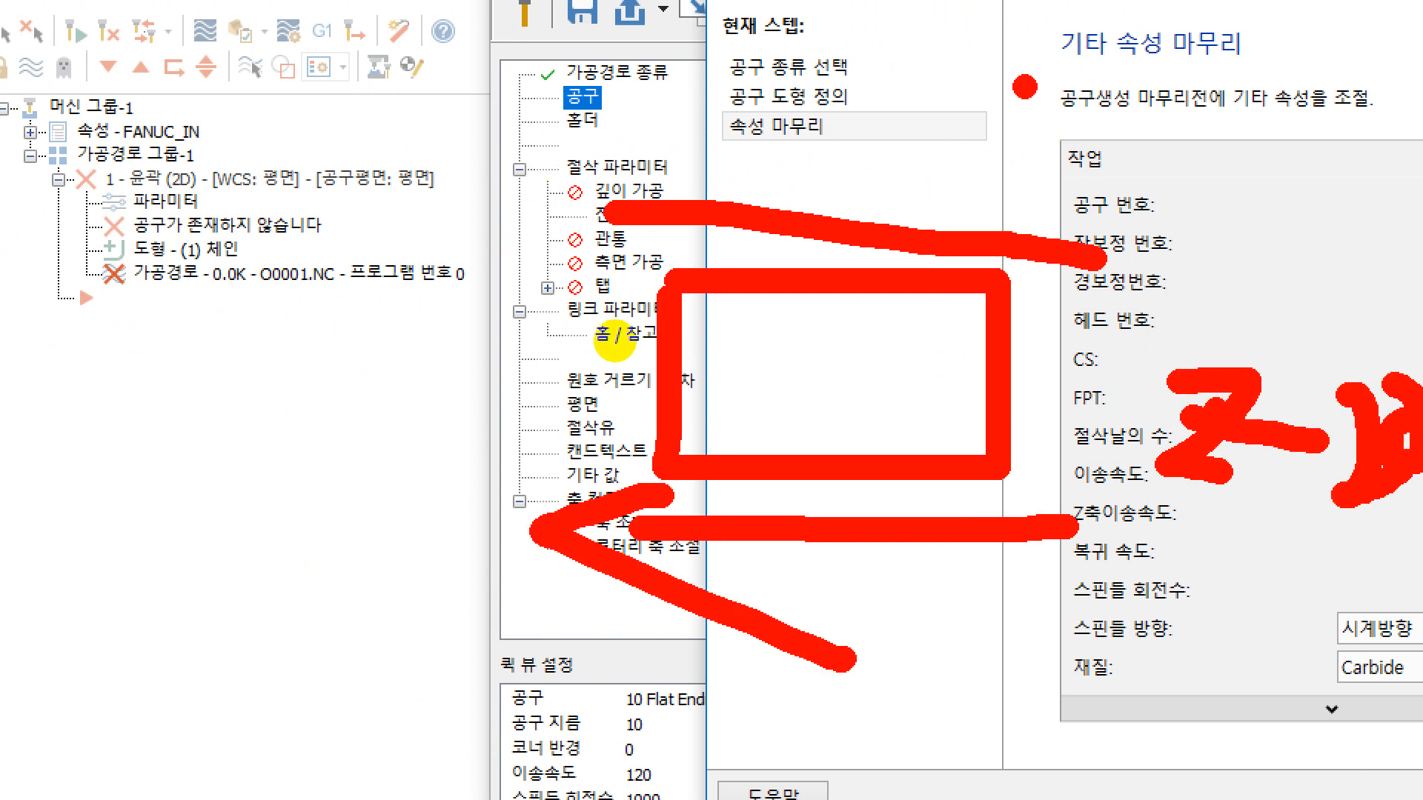
{"action": "mouse_move", "coordinate": [554, 315]}
{"action": "left_mouse_down"}
{"action": "mouse_move", "coordinate": [563, 237]}
{"action": "mouse_move", "coordinate": [545, 227]}
{"action": "mouse_move", "coordinate": [538, 280]}
{"action": "left_mouse_up"}
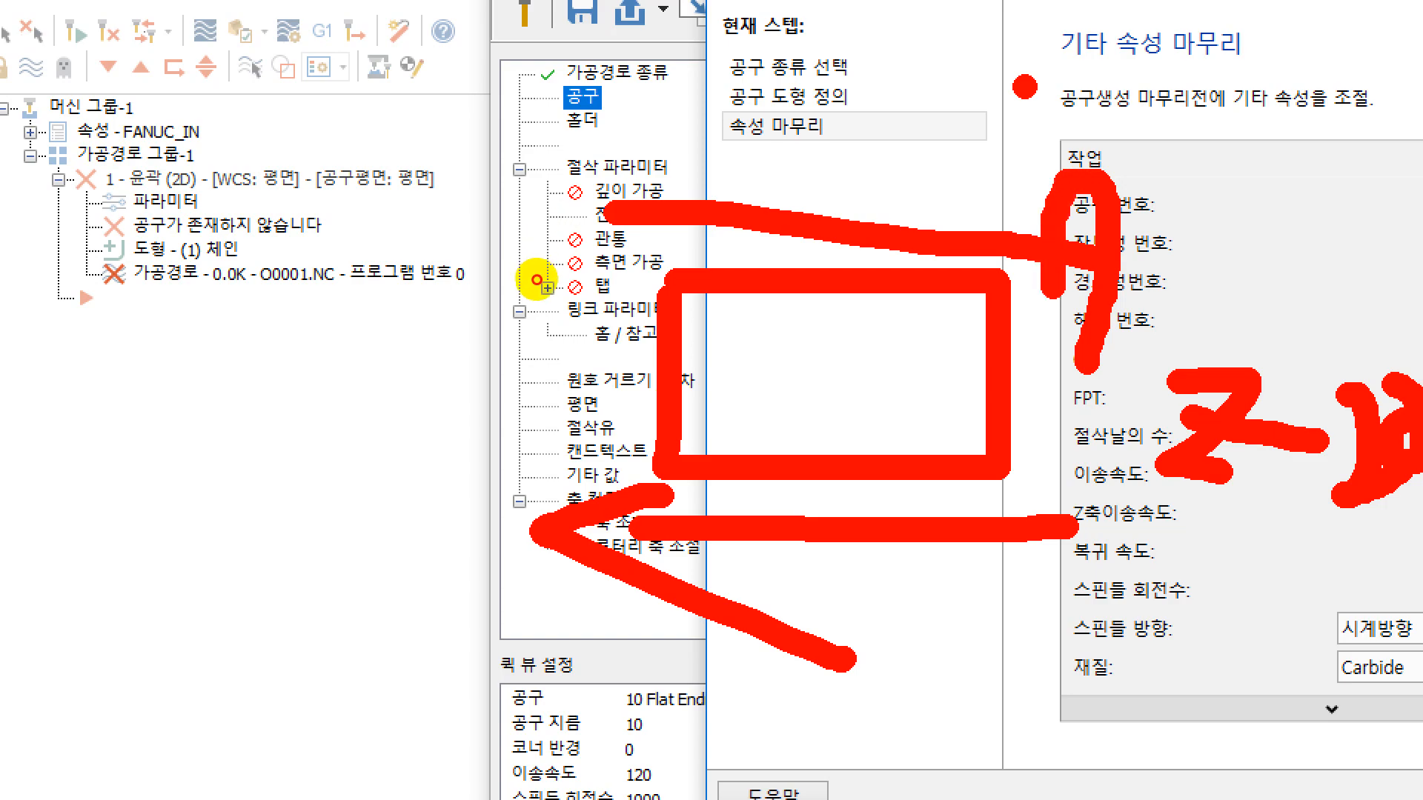
{"action": "left_click_drag", "start_coordinate": [280, 248], "coordinate": [548, 240]}
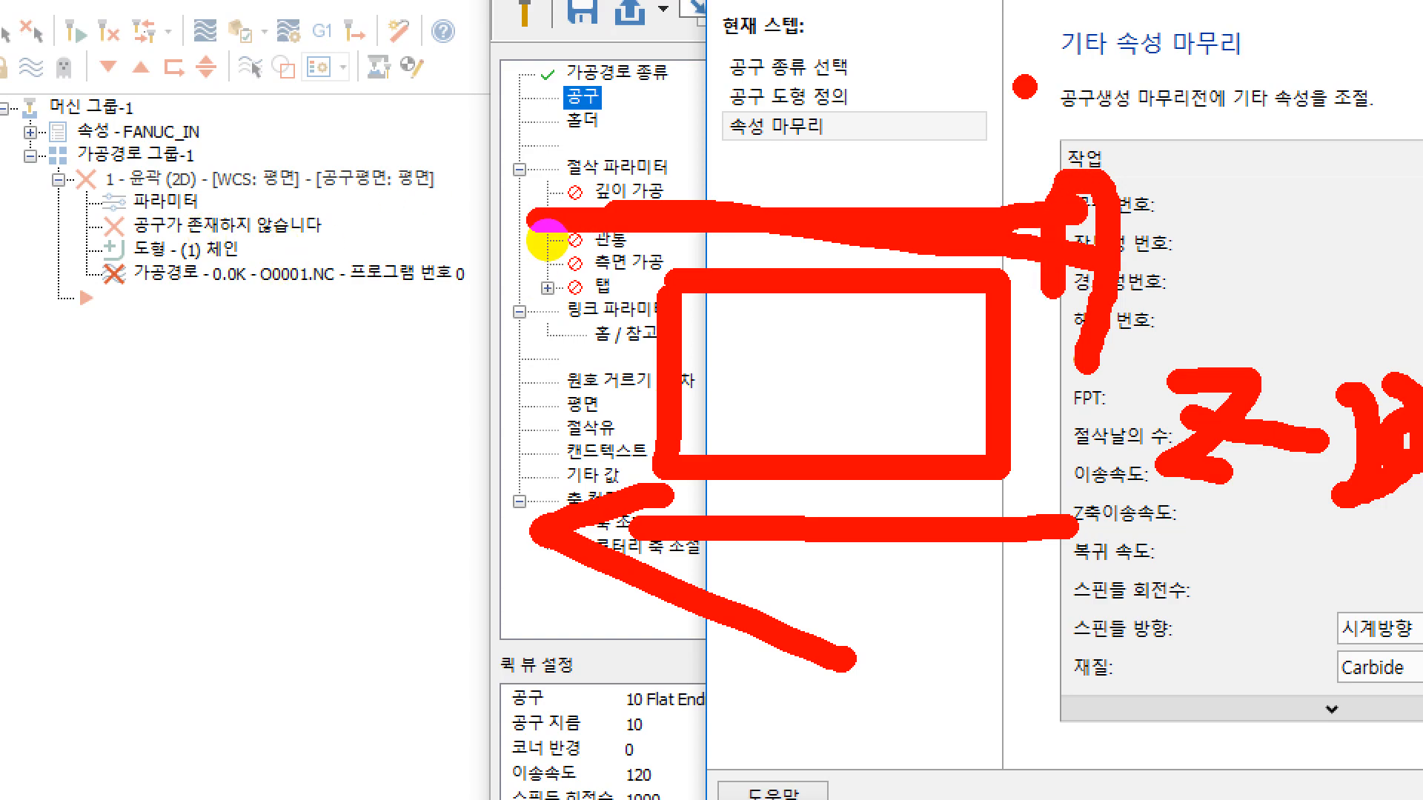
{"action": "key", "text": "Escape"}
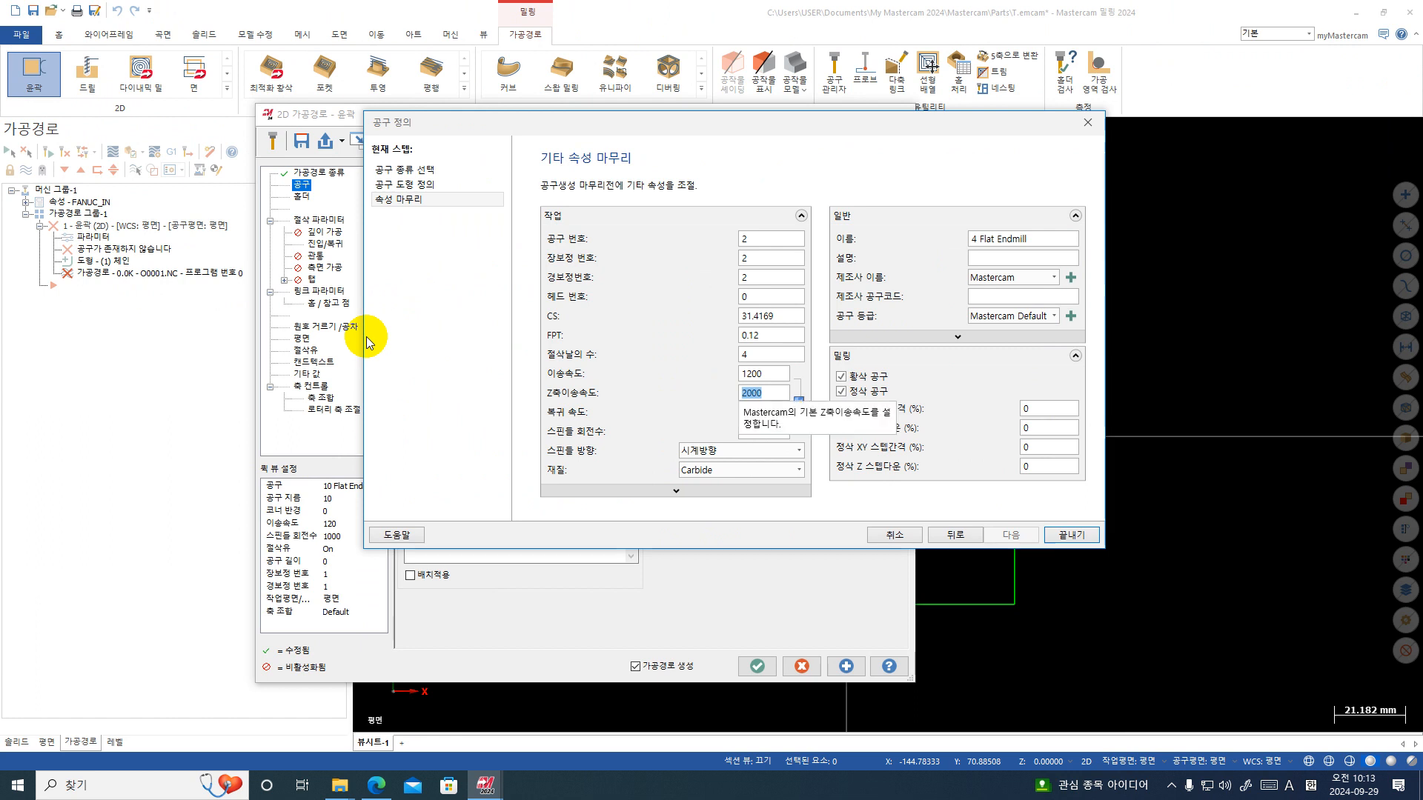
- Set the retract rate (복귀 속도) to 5000 and the spindle speed (스핀들 회전수) to 8000
{"action": "key", "text": "Tab"}
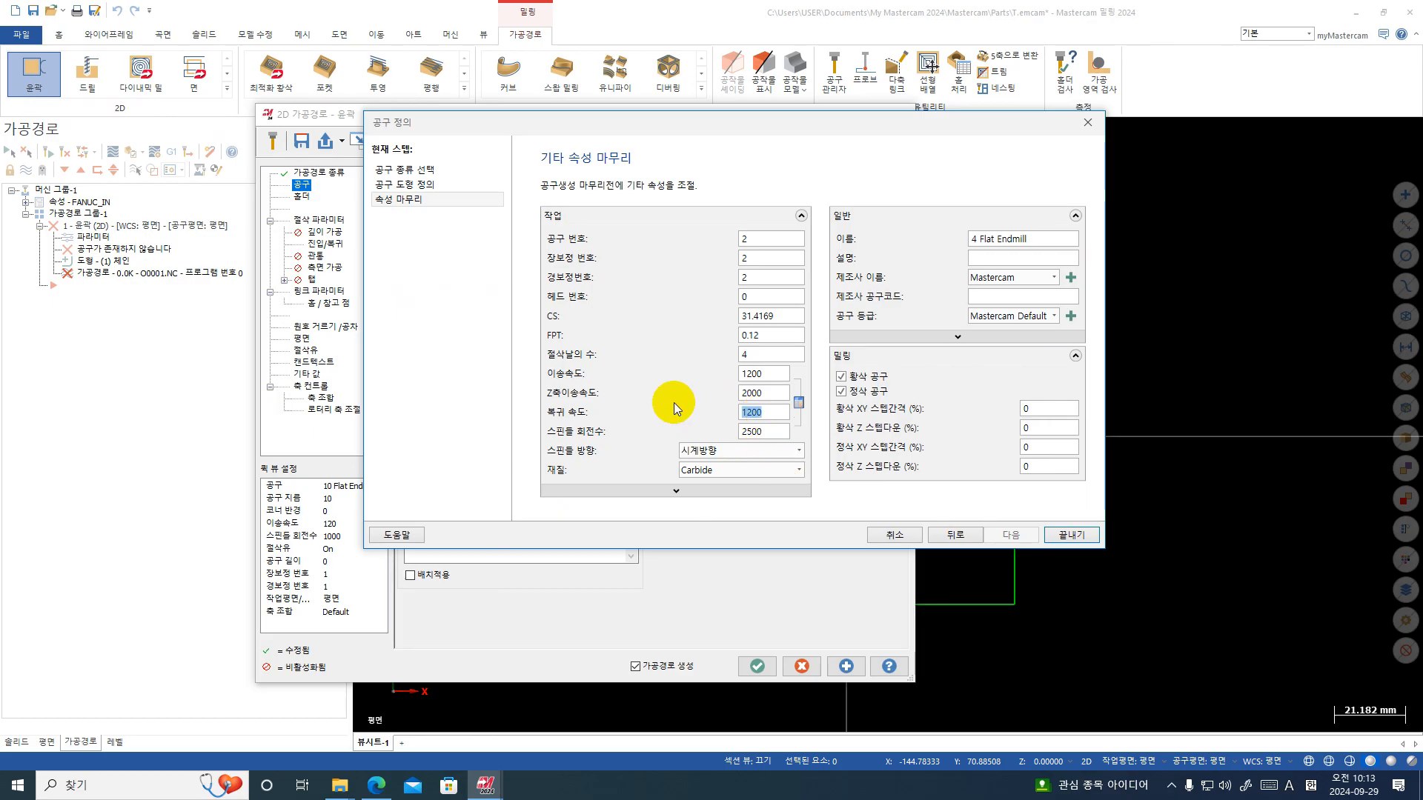
{"action": "type", "text": "3000"}
{"action": "key", "text": "BackSpace"}
{"action": "key", "text": "BackSpace"}
{"action": "key", "text": "BackSpace"}
{"action": "key", "text": "BackSpace"}
{"action": "type", "text": "5000"}
{"action": "left_click_drag", "start_coordinate": [757, 438], "coordinate": [699, 436]}
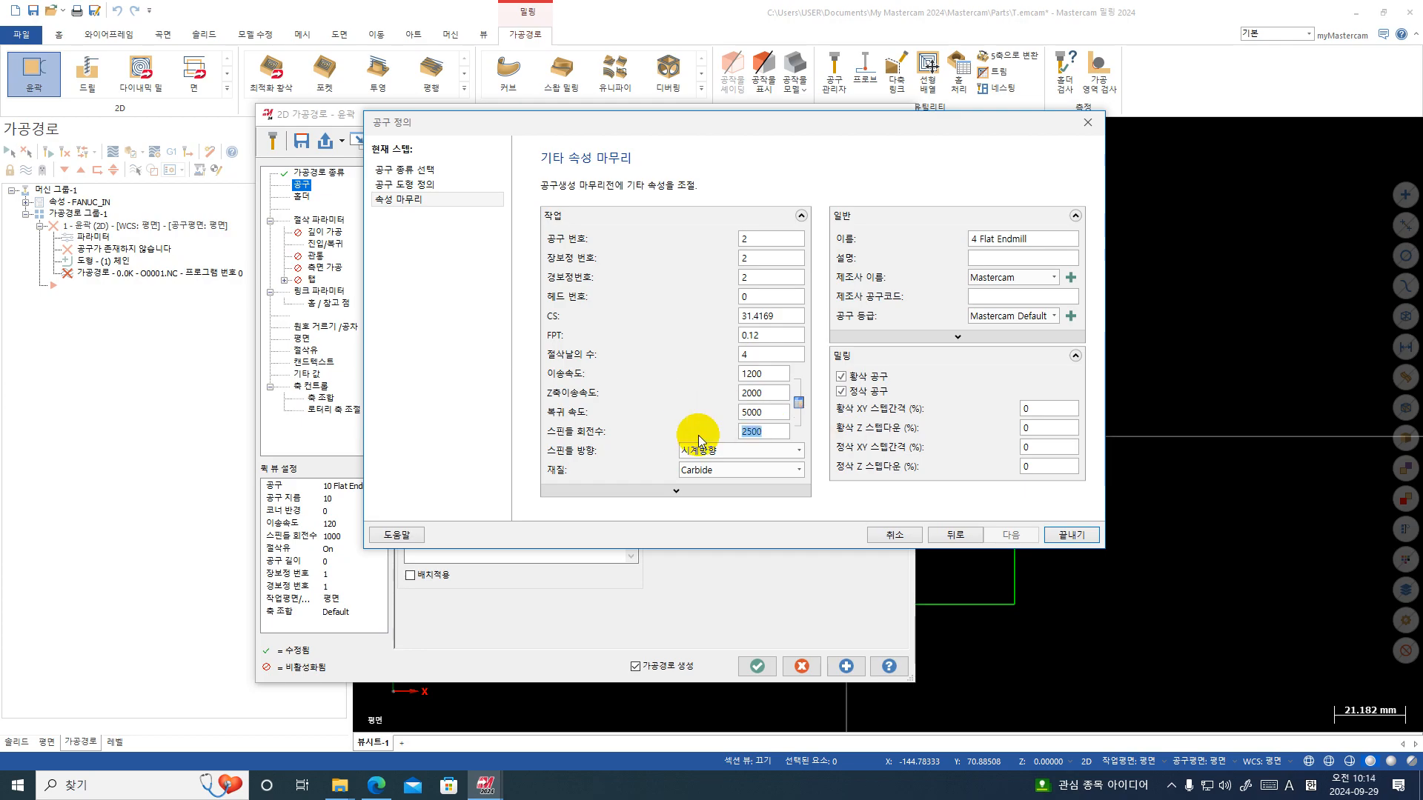
{"action": "type", "text": "8000"}
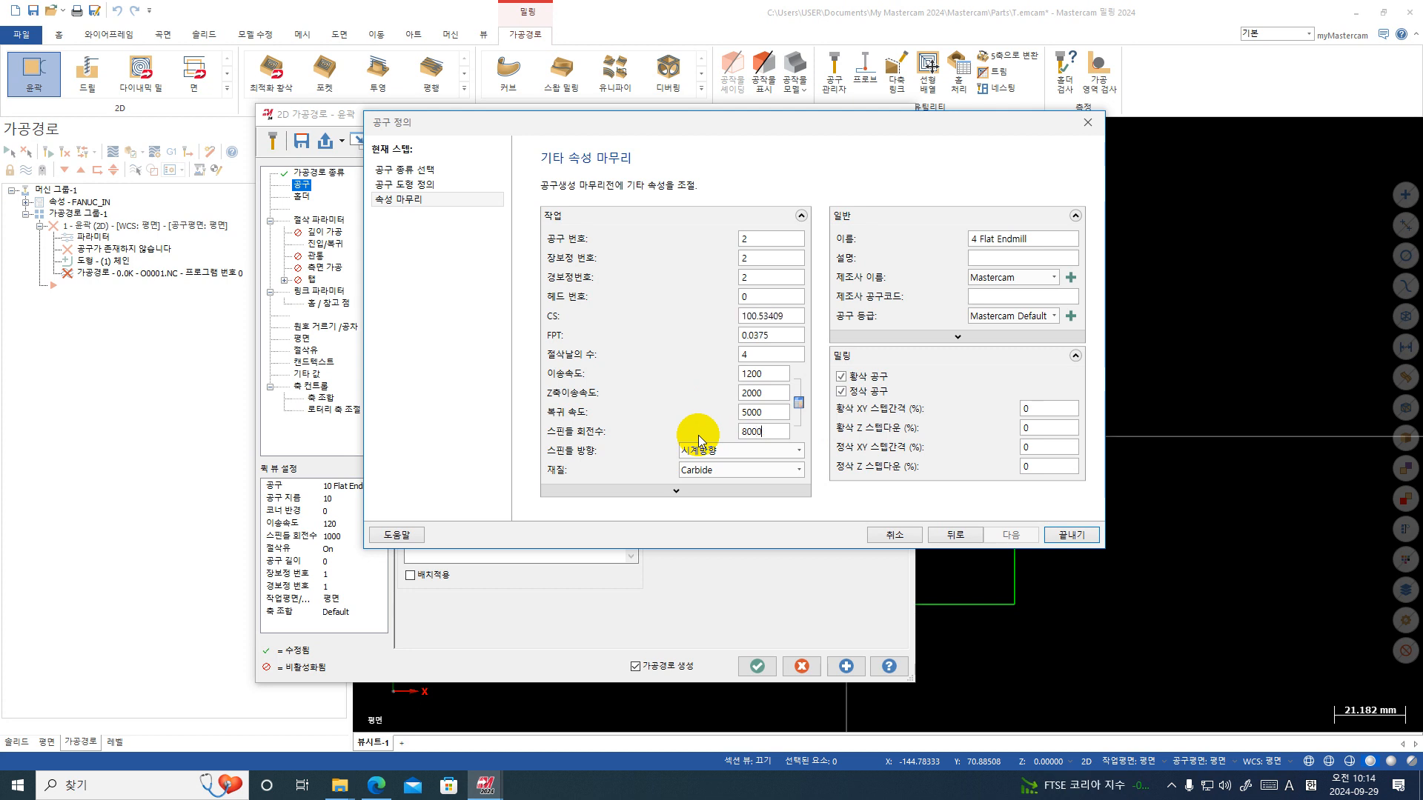
- Rename the tool as 4 Flat Endmill-L15
{"action": "left_click", "coordinate": [1034, 239]}
{"action": "type", "text": "-l15"}
{"action": "key", "text": "BackSpace"}
{"action": "key", "text": "BackSpace"}
{"action": "key", "text": "BackSpace"}
{"action": "type", "text": "L15"}
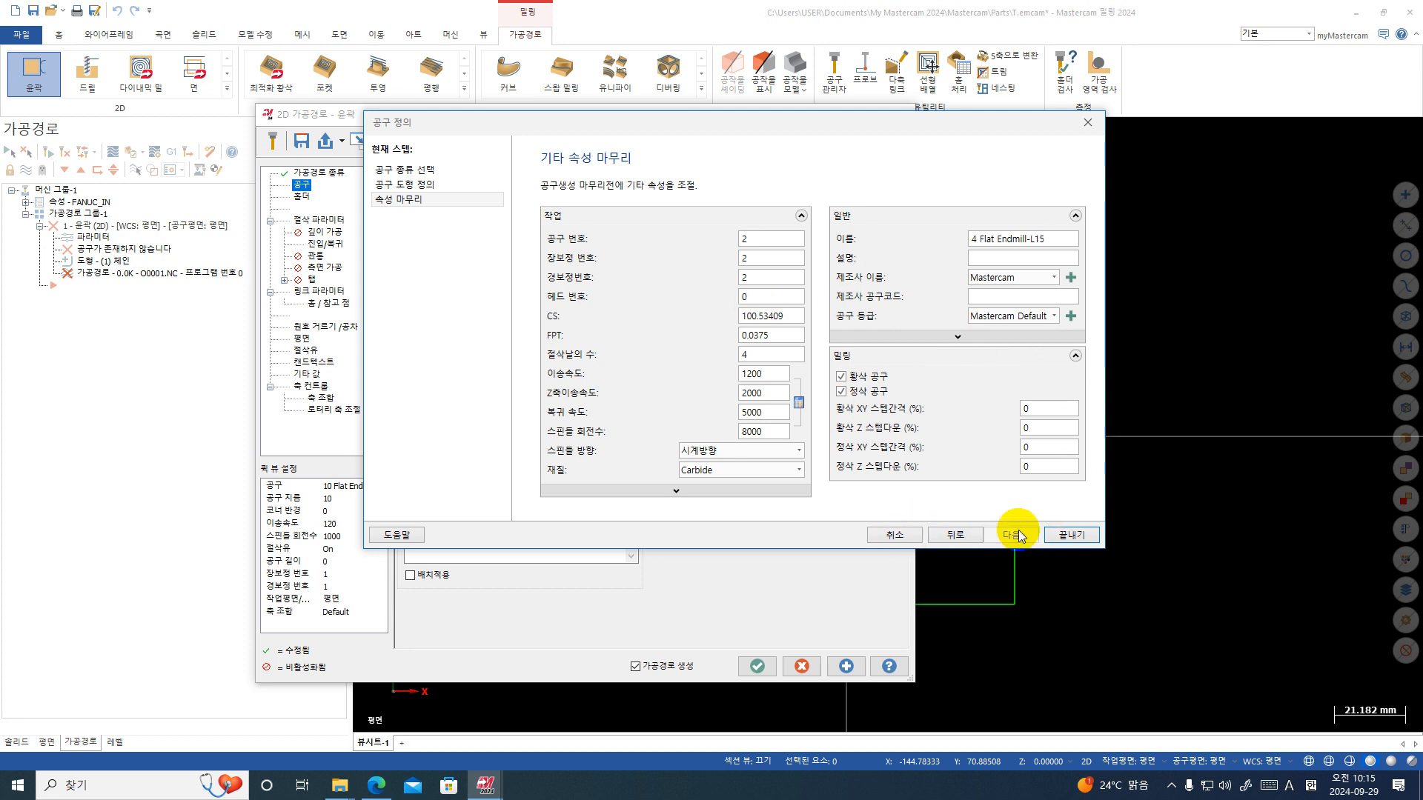
- Finish the endmill definition and review the contour's cut parameters and lead-in/out (진입/복귀) settings
{"action": "left_click", "coordinate": [1049, 537]}
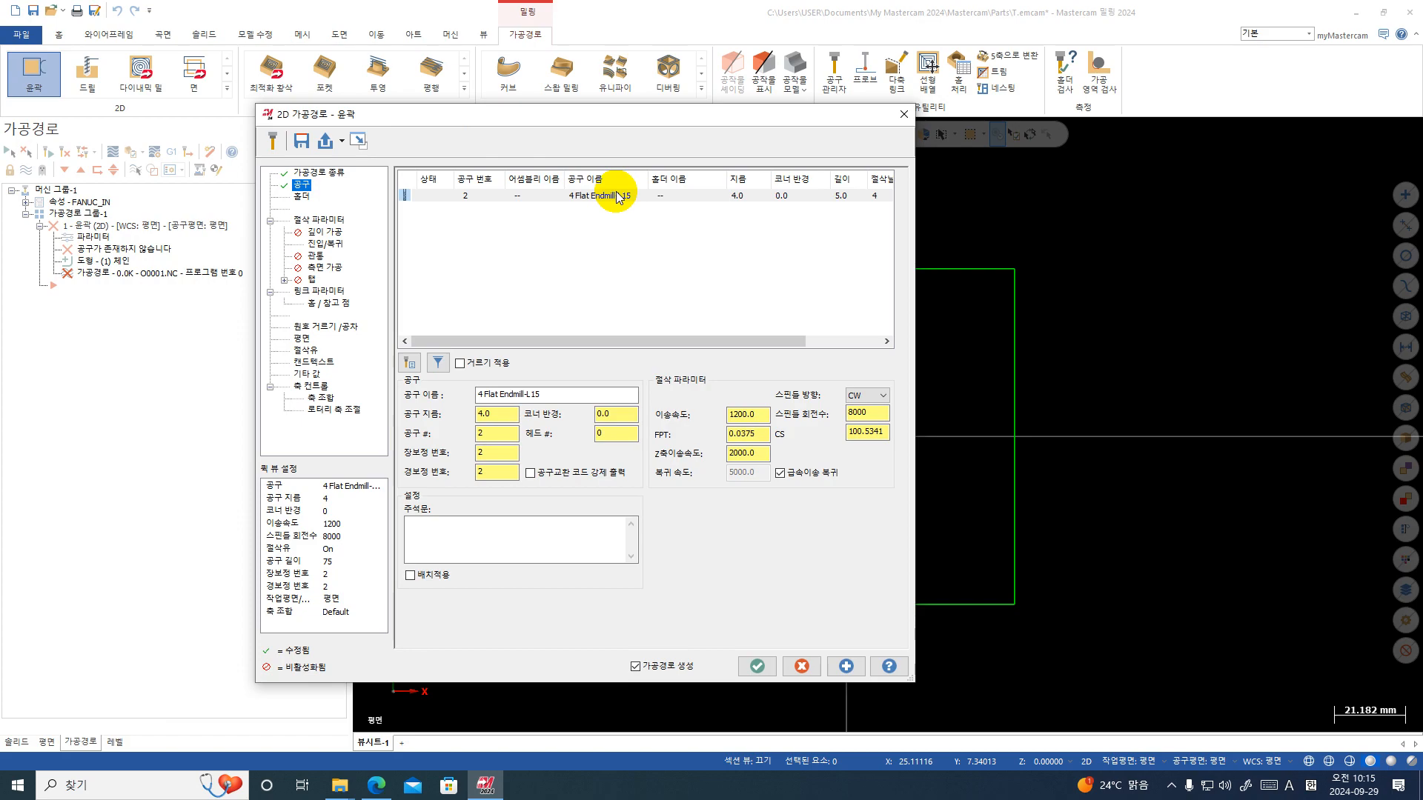
{"action": "left_click", "coordinate": [314, 222]}
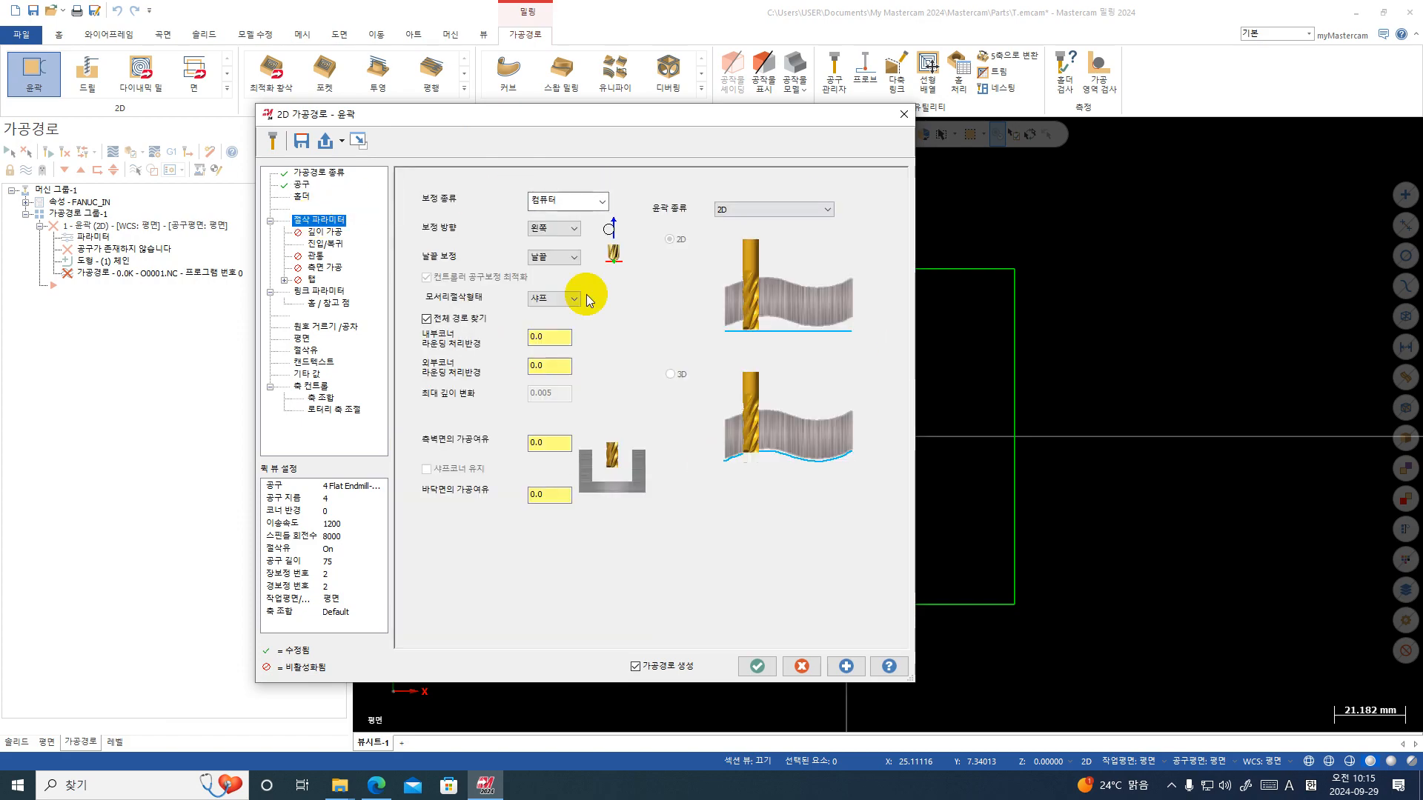
{"action": "left_click", "coordinate": [323, 244]}
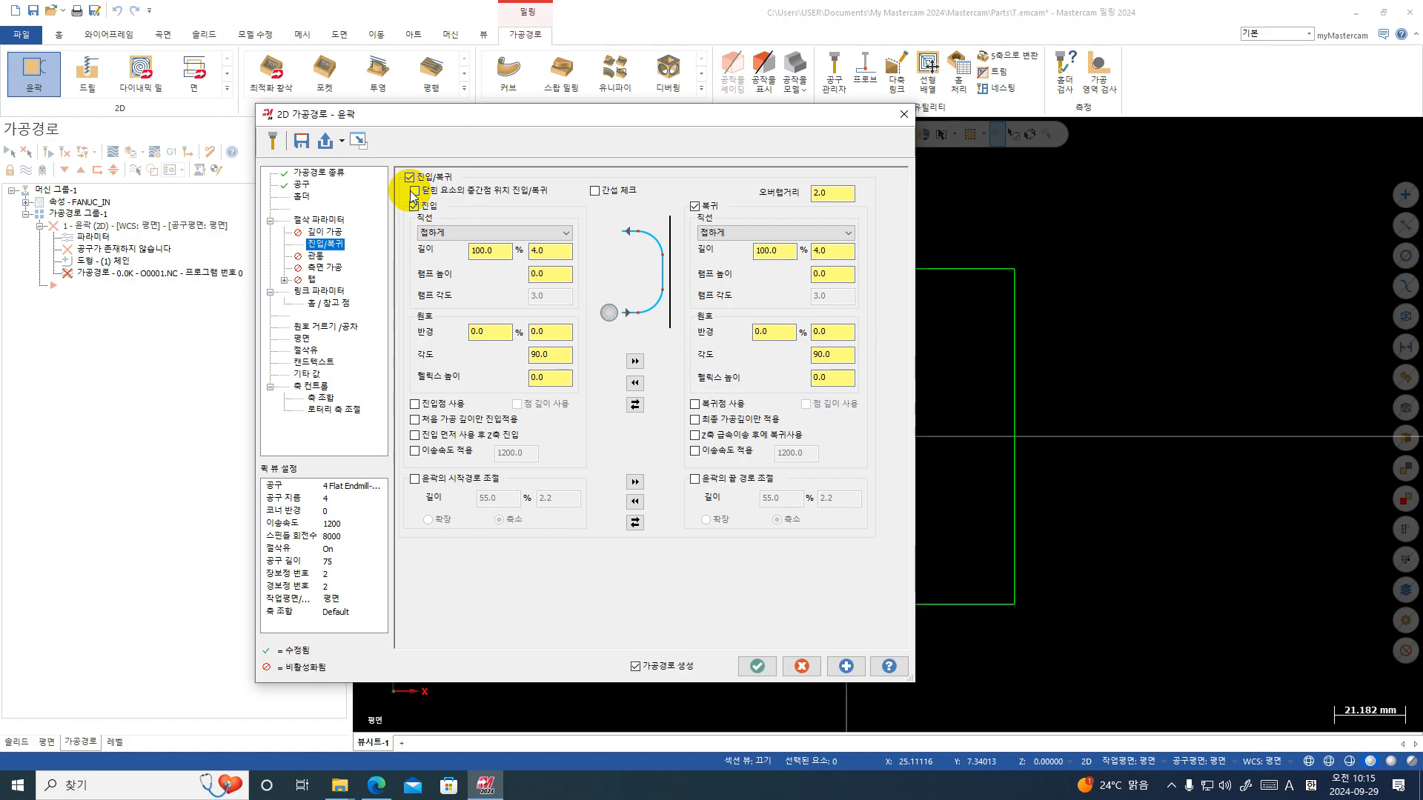
- Set the cutting depth (가공깊이) to -5 in the linking parameters and generate the contour toolpath
{"action": "left_click", "coordinate": [319, 290]}
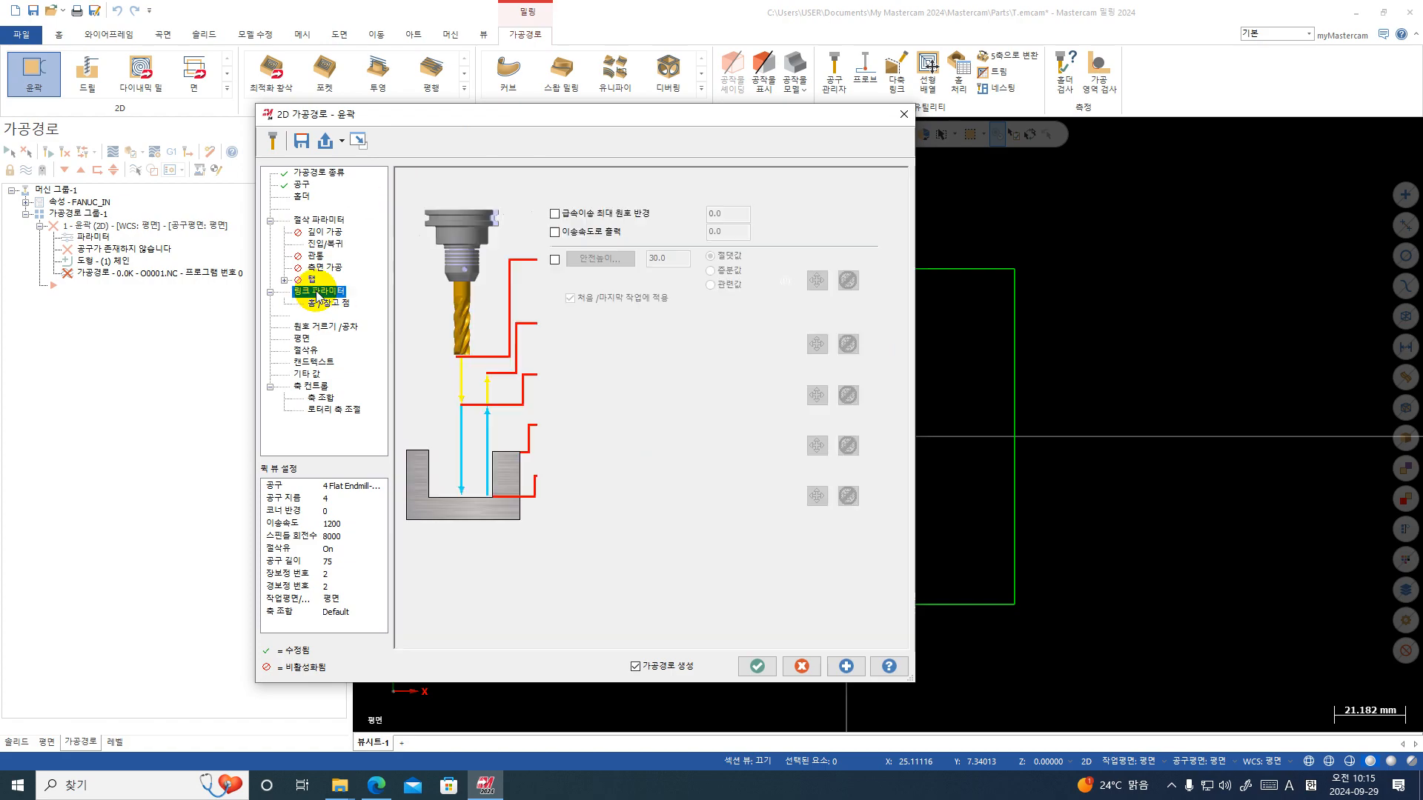
{"action": "double_click", "coordinate": [652, 475]}
{"action": "left_click_drag", "start_coordinate": [661, 475], "coordinate": [619, 473]}
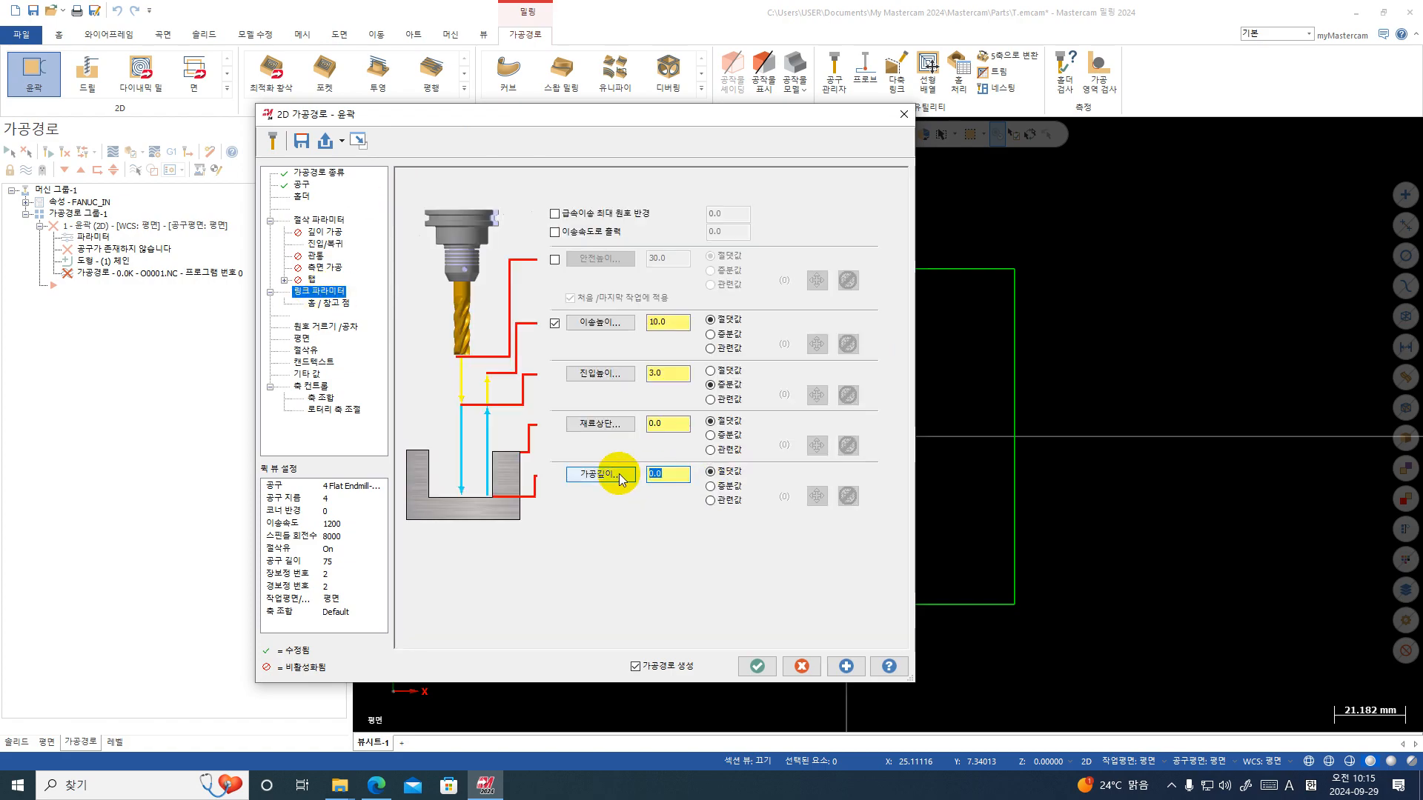
{"action": "type", "text": "-5"}
{"action": "key", "text": "Return"}
{"action": "left_click", "coordinate": [767, 667]}
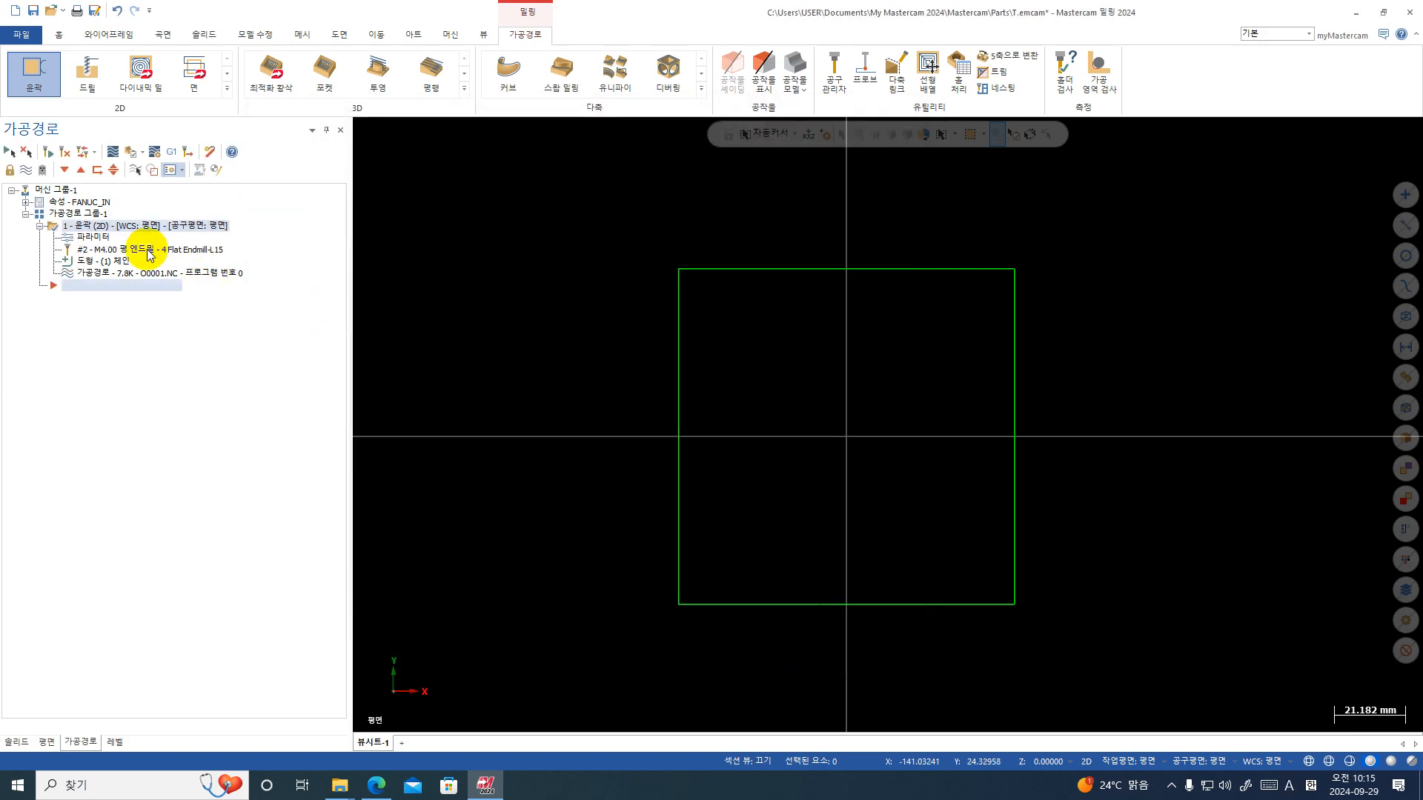
- Backplot the contour toolpath, inspect it in a tilted 3D view and turn off the swept tool-width display
{"action": "left_click", "coordinate": [114, 155]}
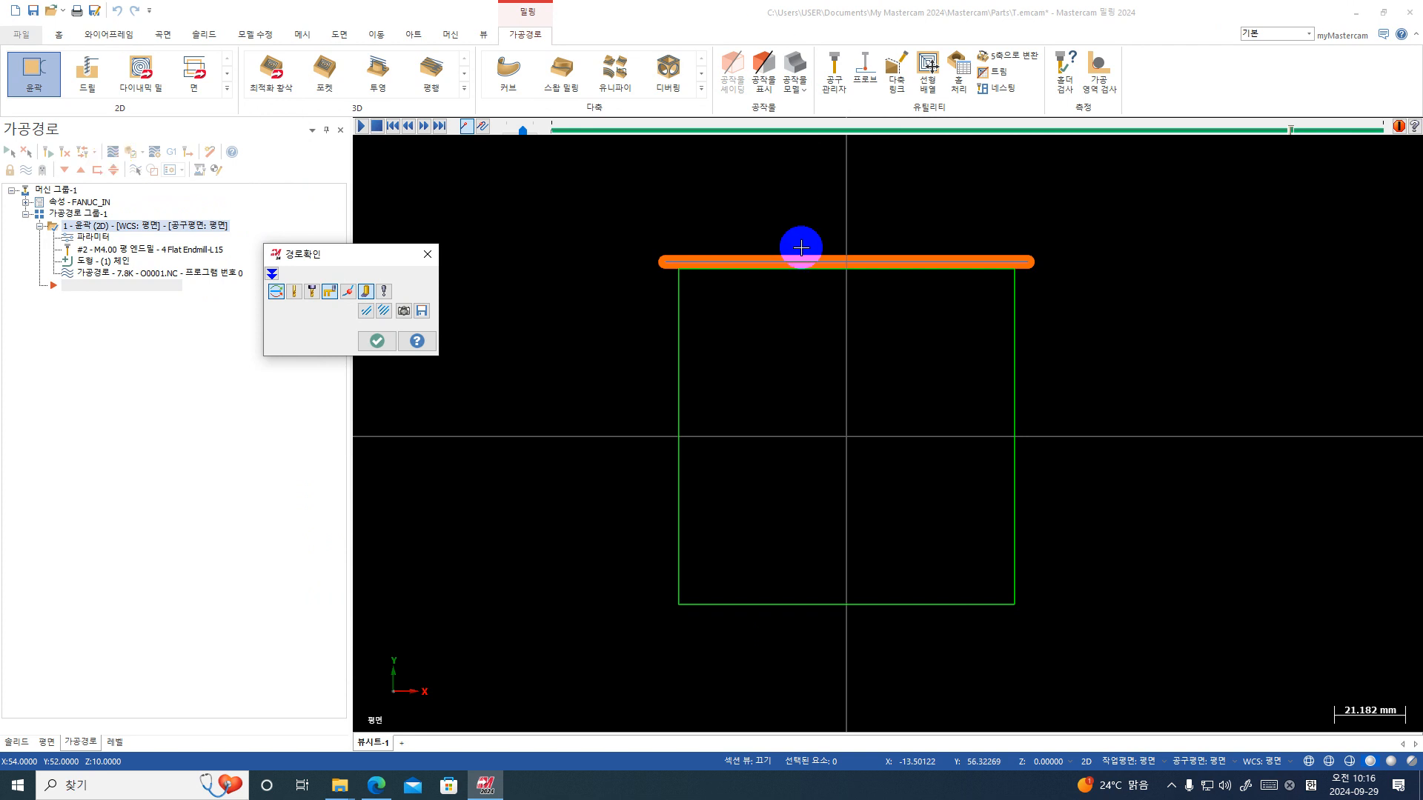
{"action": "middle_click_drag", "start_coordinate": [800, 245], "coordinate": [461, 239]}
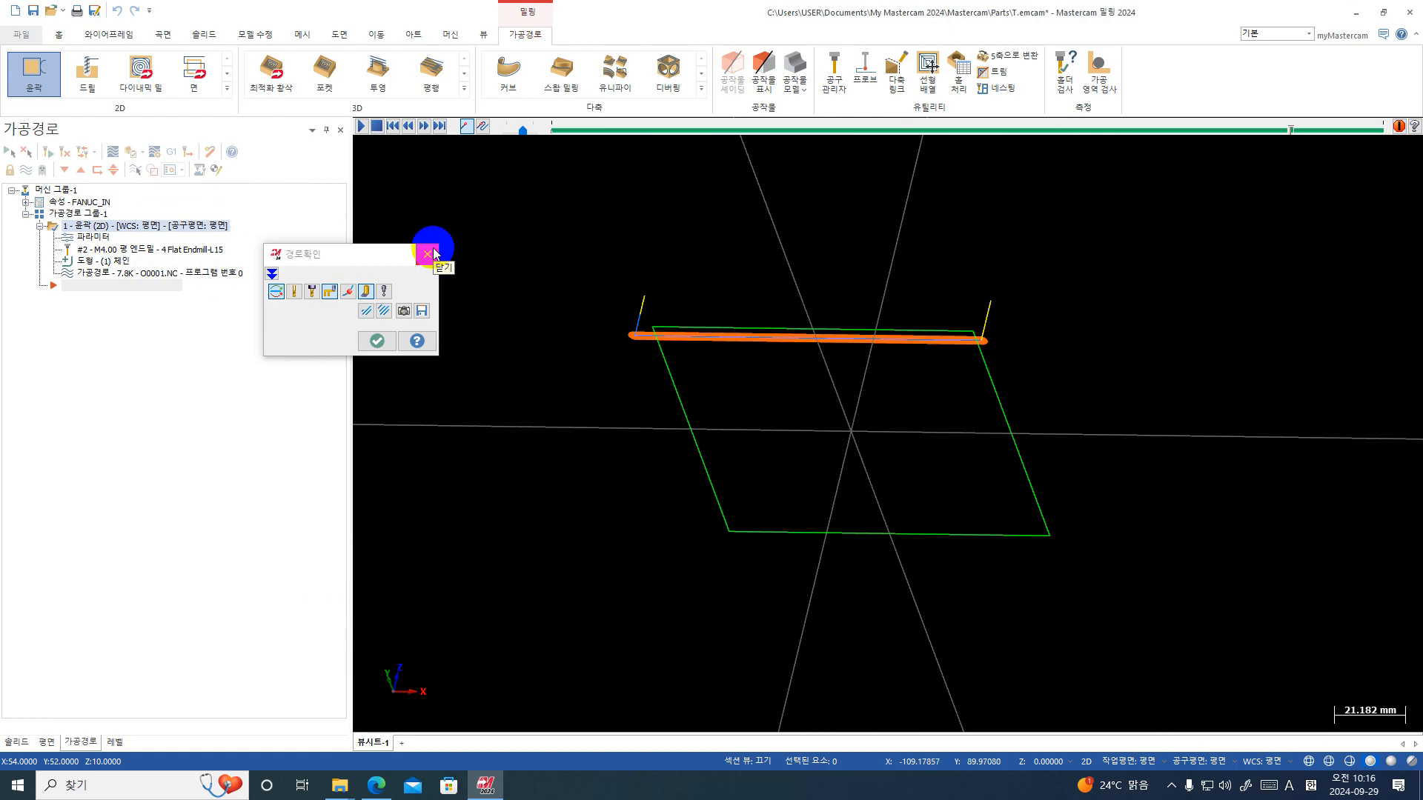
{"action": "scroll", "coordinate": [615, 329], "scroll_direction": "up", "scroll_amount": 3}
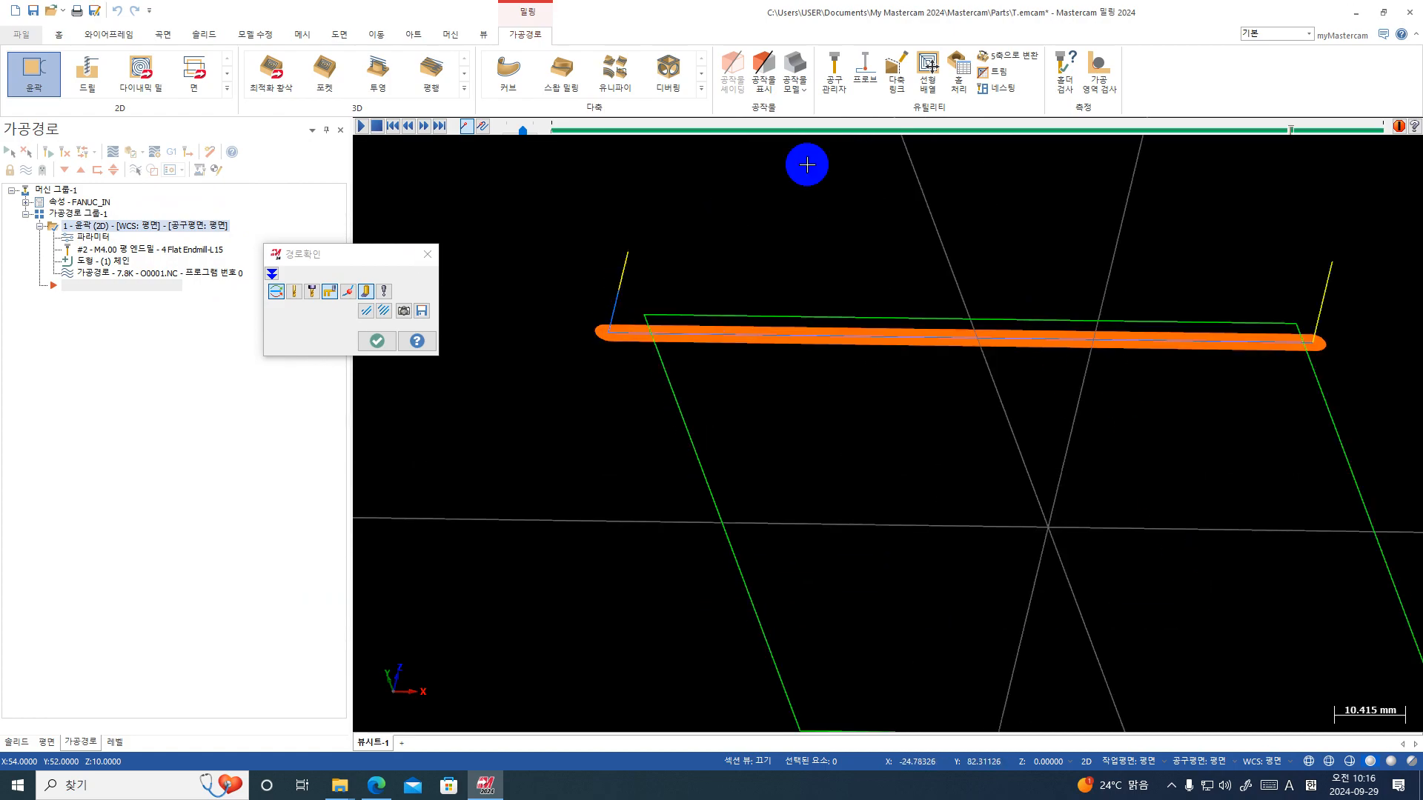
{"action": "left_click", "coordinate": [367, 291]}
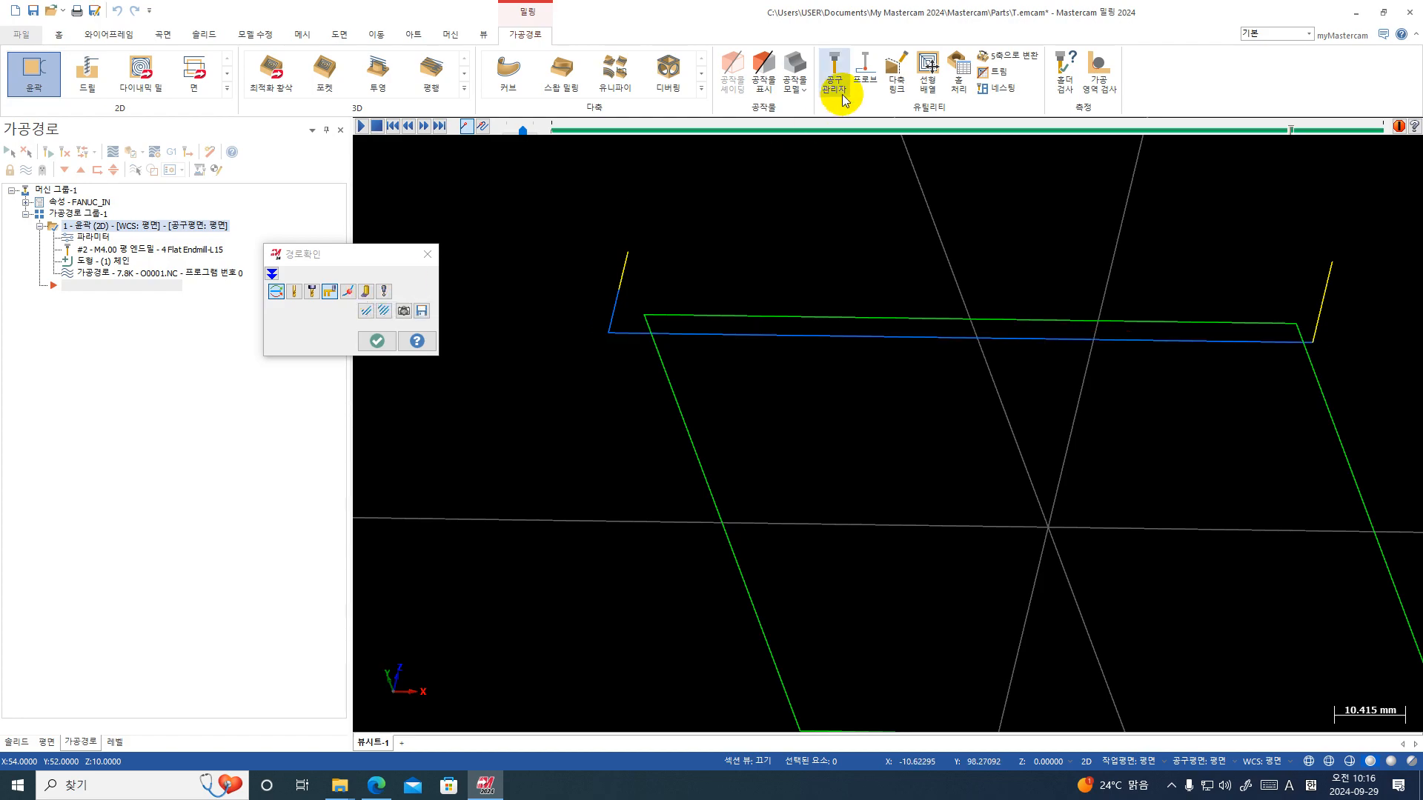
{"action": "left_click", "coordinate": [59, 35]}
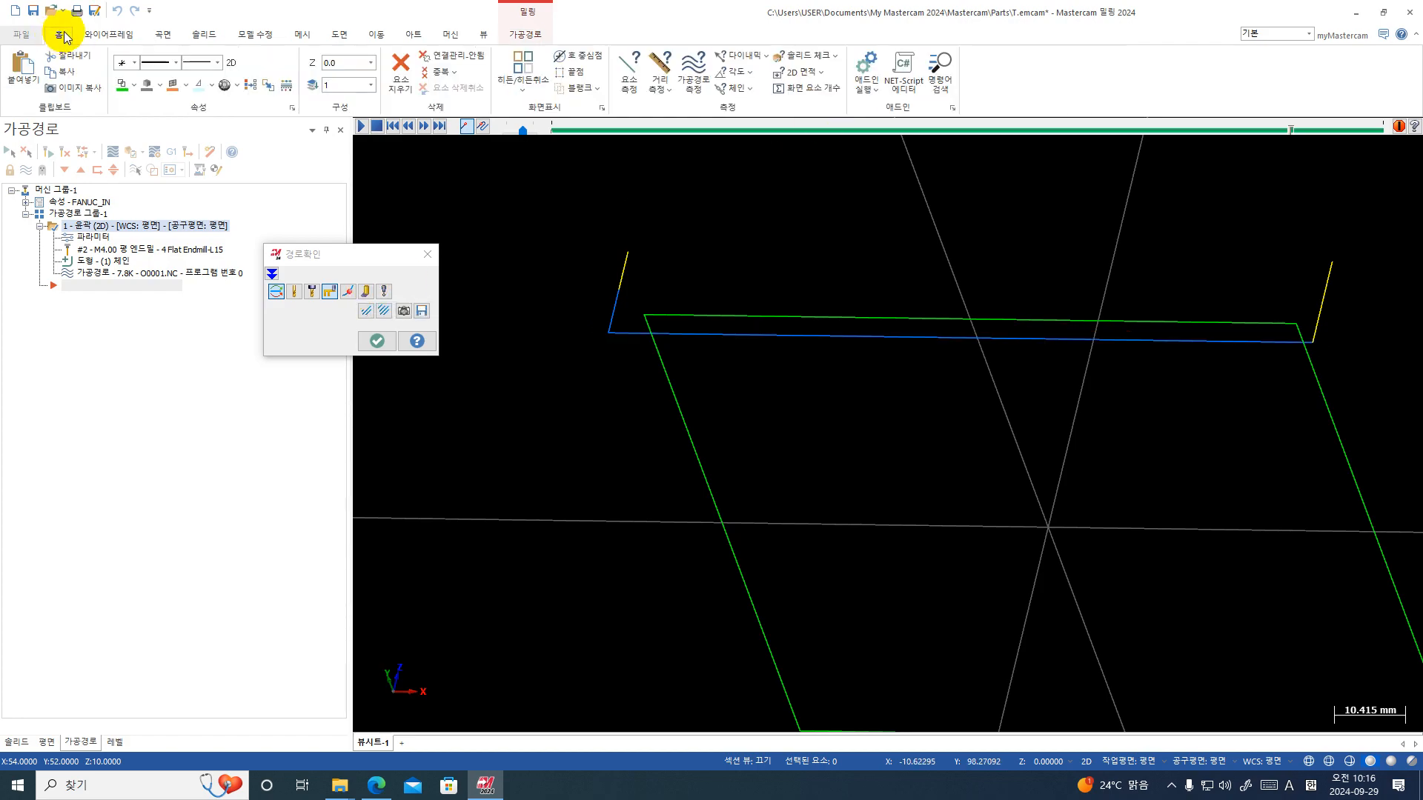
{"action": "left_click", "coordinate": [694, 68]}
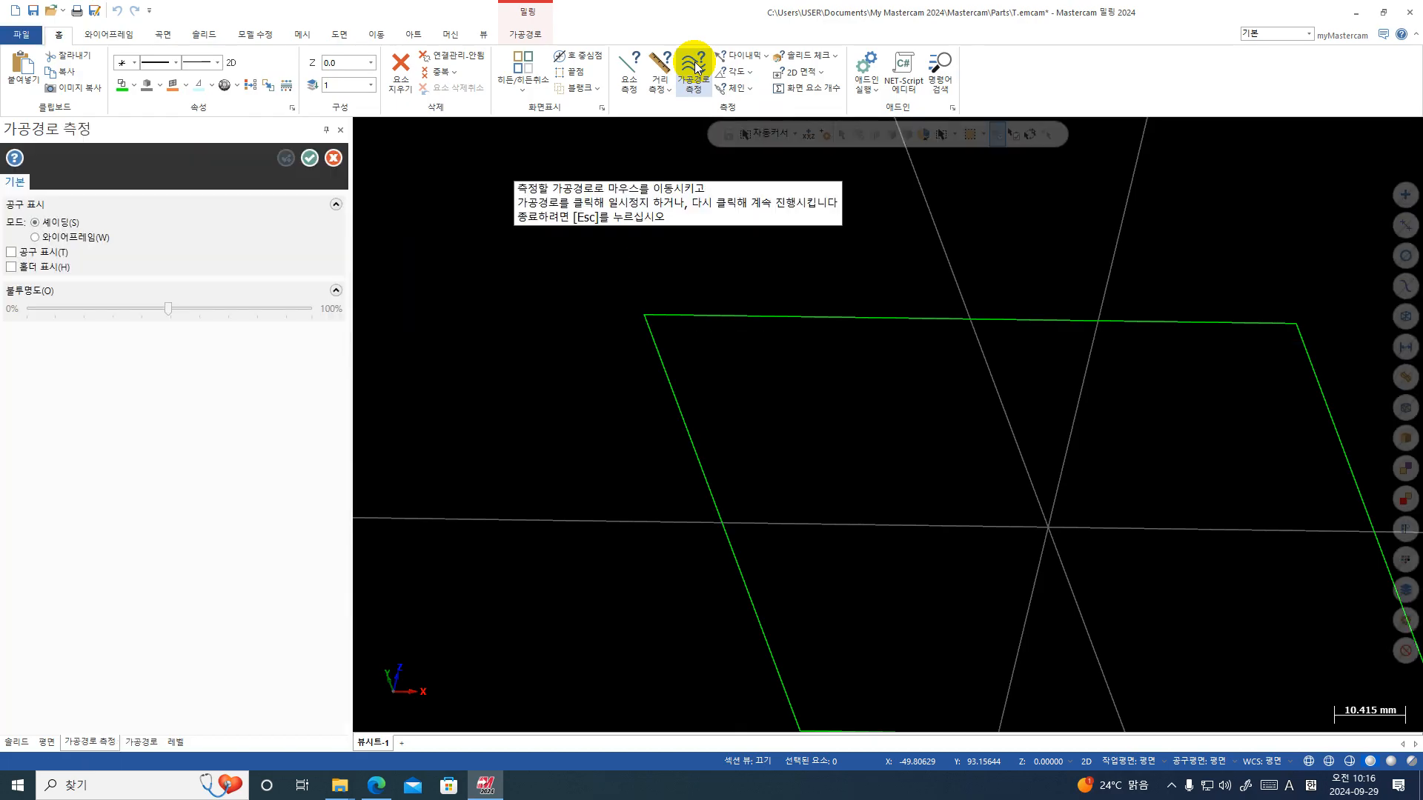
{"action": "left_click", "coordinate": [310, 157]}
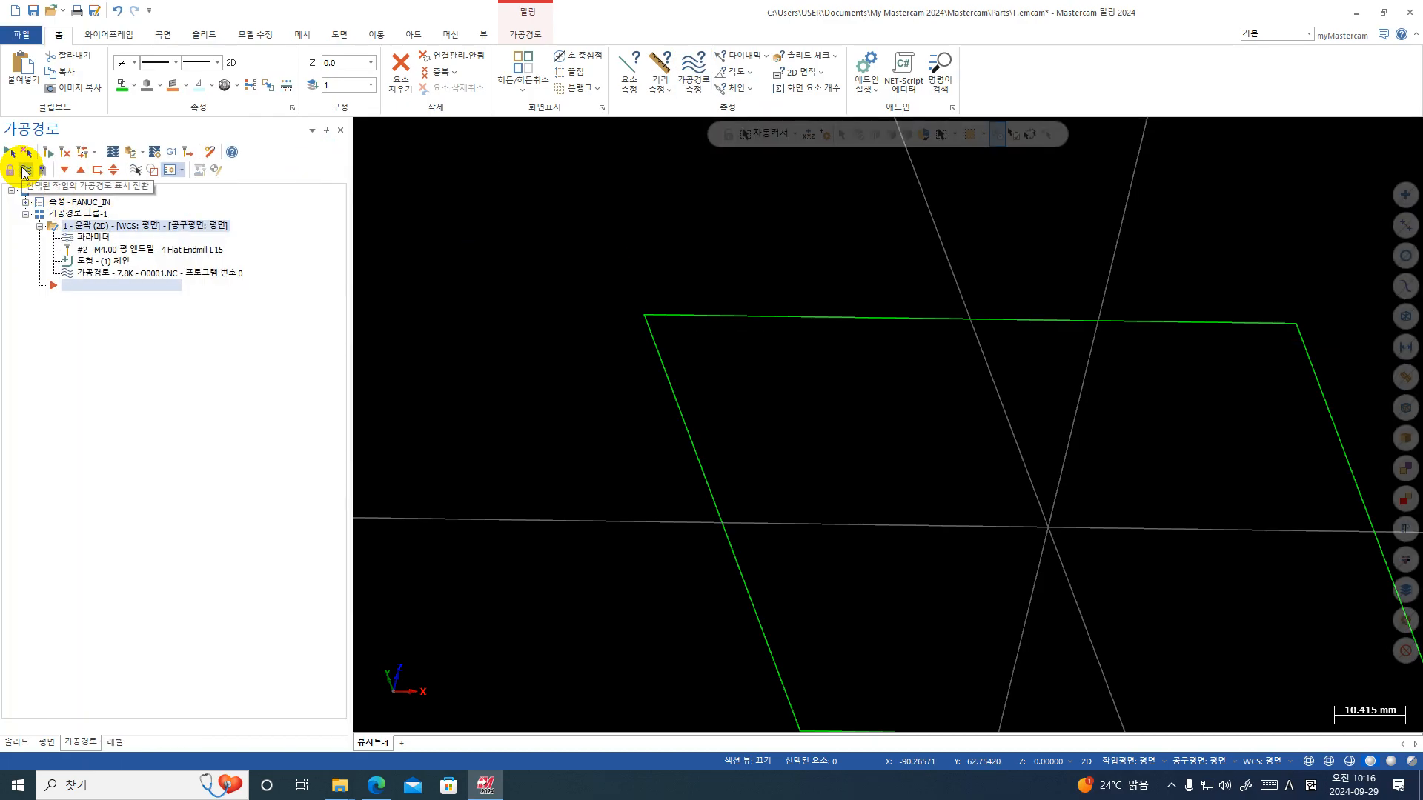
- Show the contour operation's toolpath in the graphics area and restrict the display to selected operations' toolpaths
{"action": "left_click", "coordinate": [26, 171]}
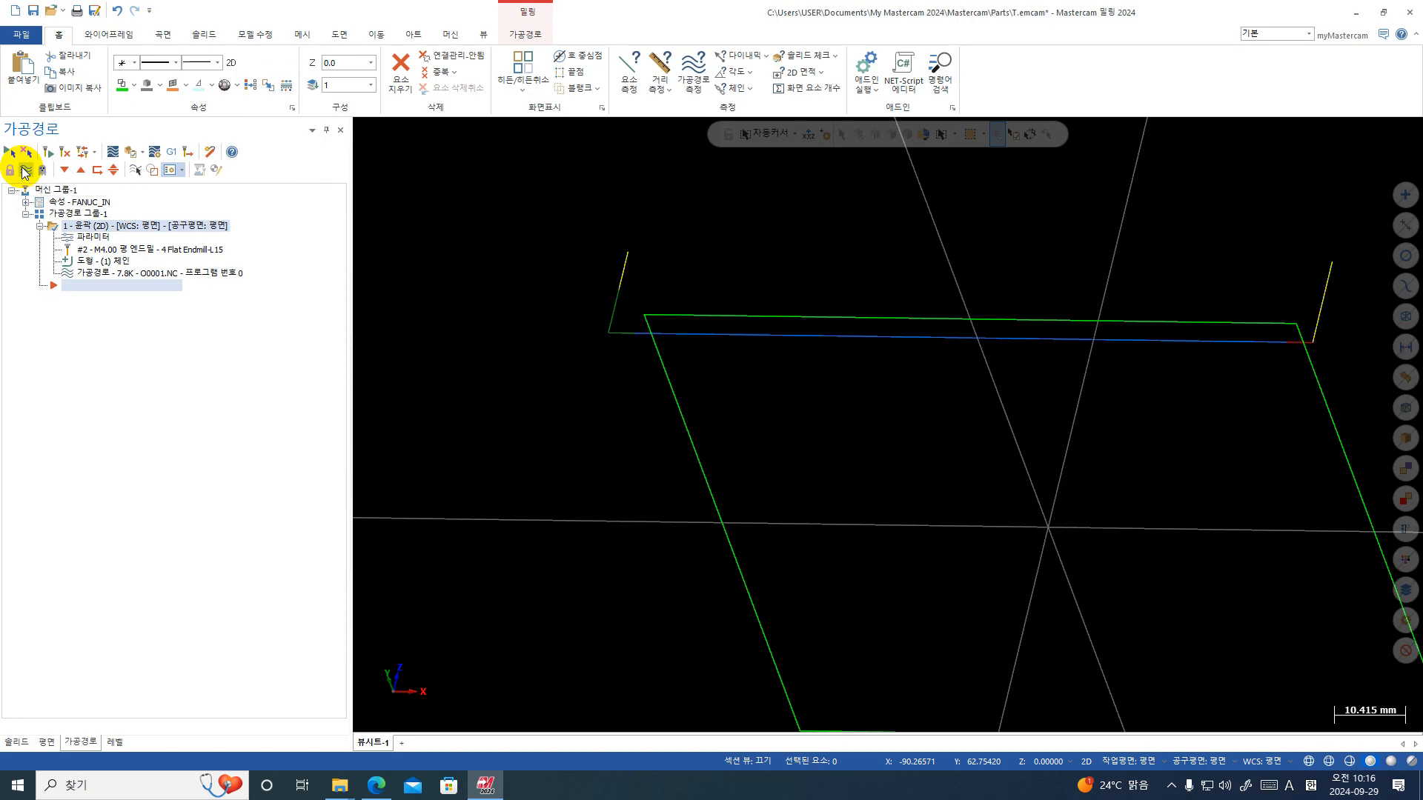
{"action": "left_click", "coordinate": [25, 171]}
{"action": "left_click", "coordinate": [25, 171]}
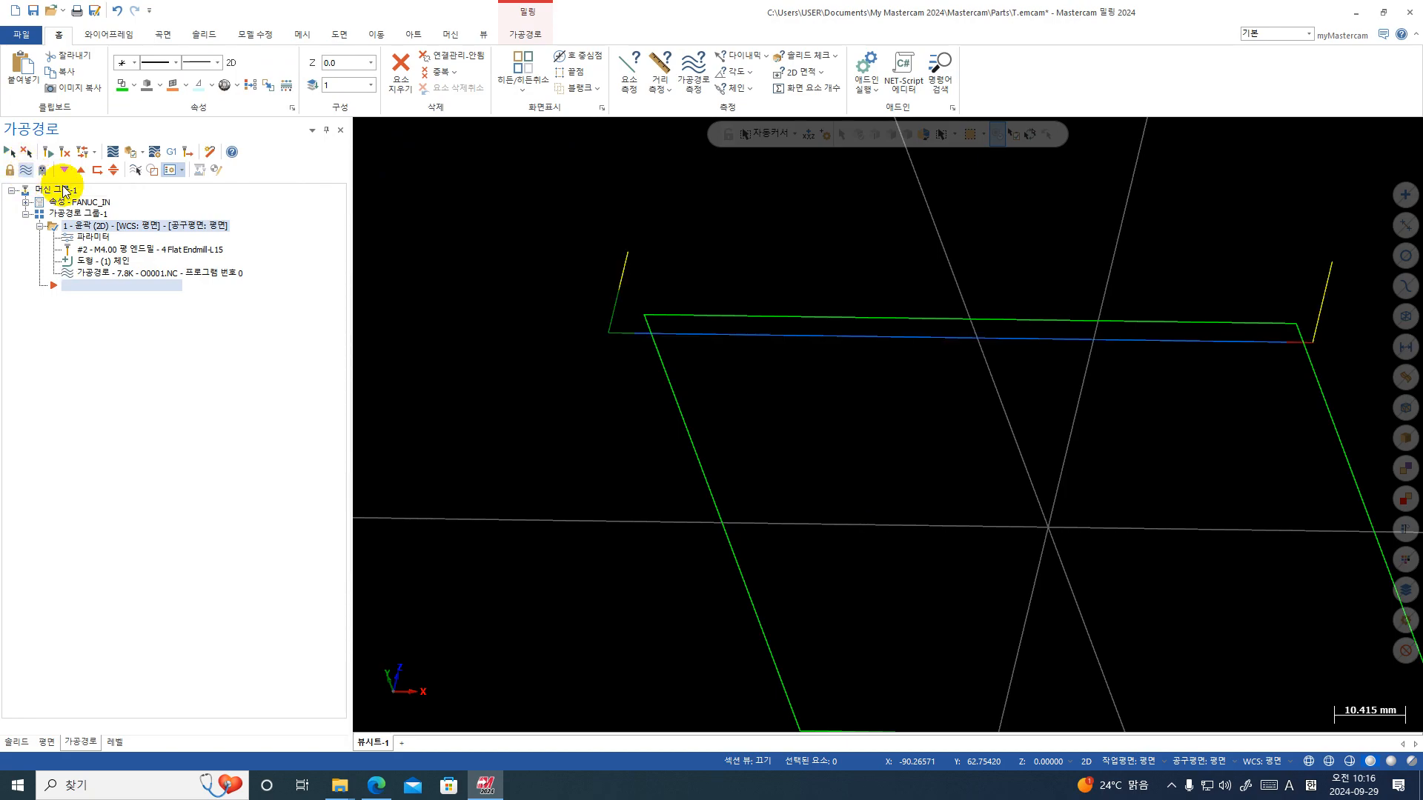
{"action": "left_click", "coordinate": [699, 83]}
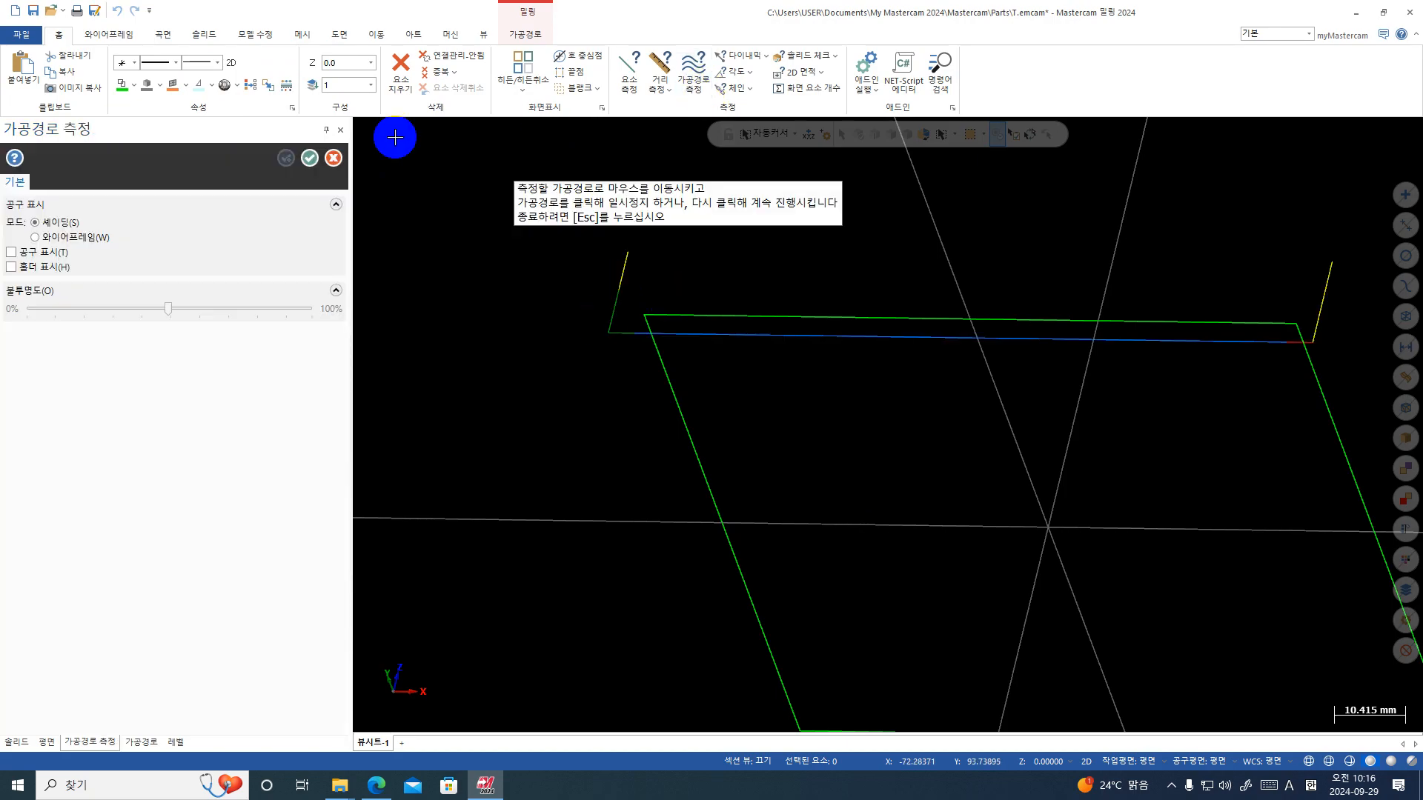
{"action": "left_click", "coordinate": [324, 163]}
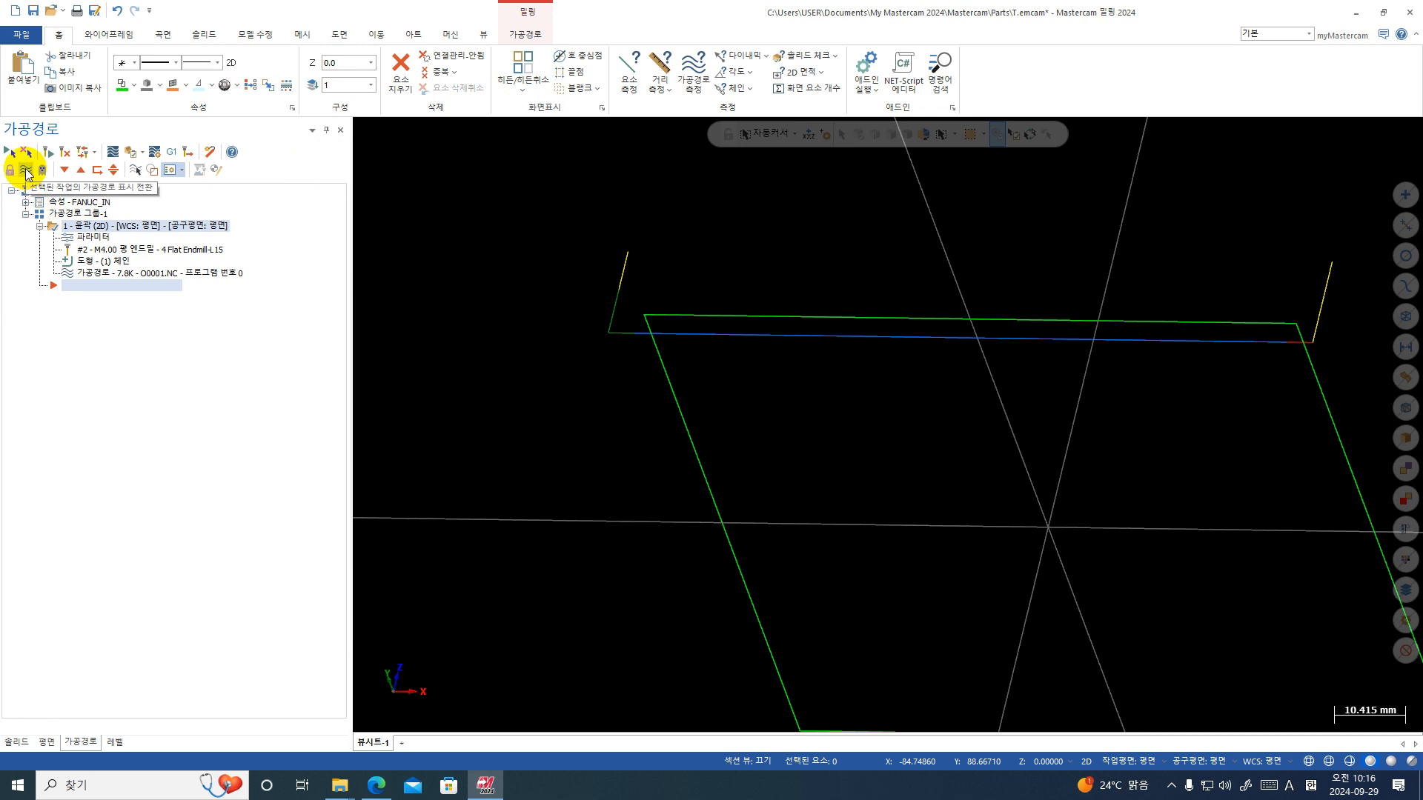
{"action": "left_click", "coordinate": [136, 172]}
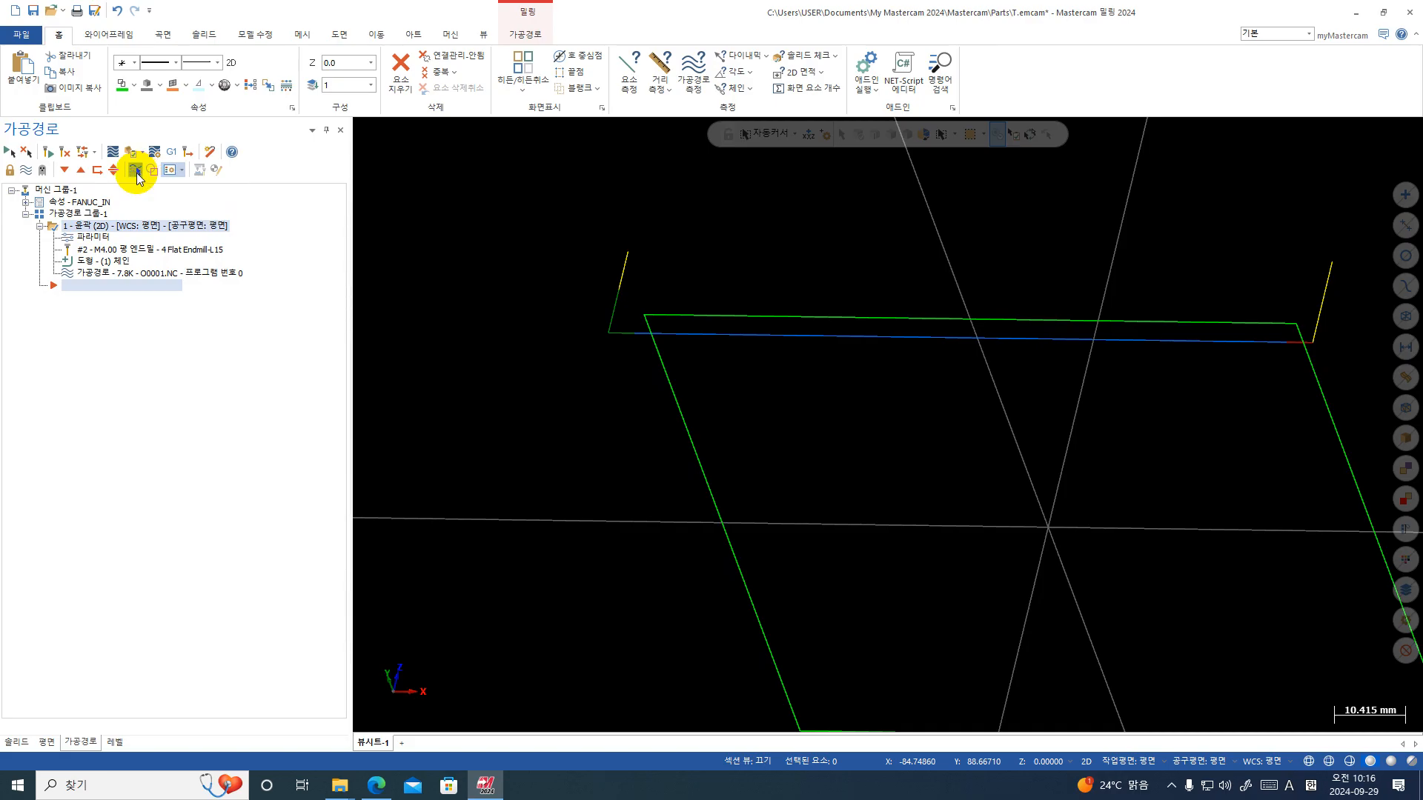
{"action": "left_click", "coordinate": [86, 228]}
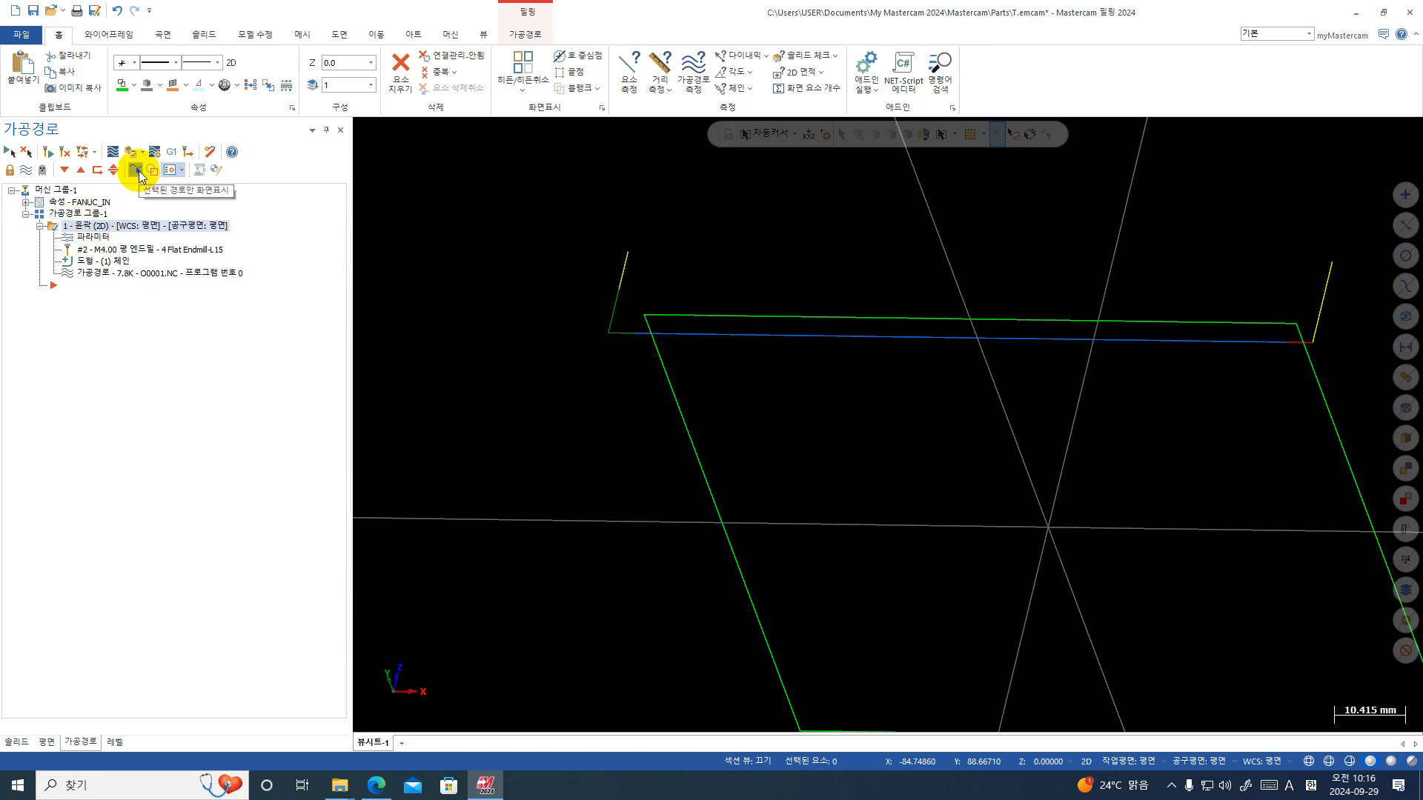
- Analyze the contour toolpath's plunge and retract moves with the toolpath analysis tool (가공경로 측정)
{"action": "left_click", "coordinate": [690, 71]}
{"action": "mouse_move", "coordinate": [616, 303]}
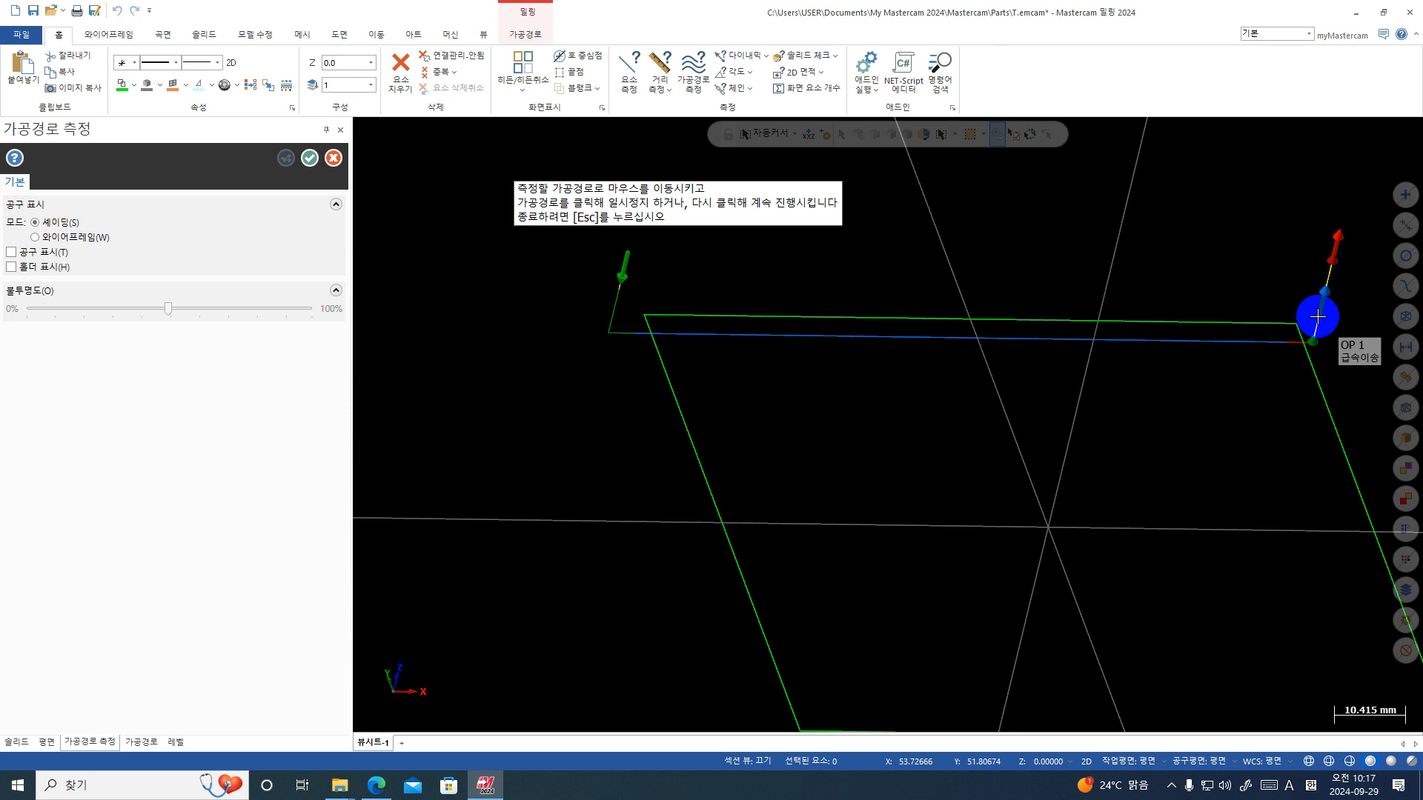
{"action": "key", "text": "Escape"}
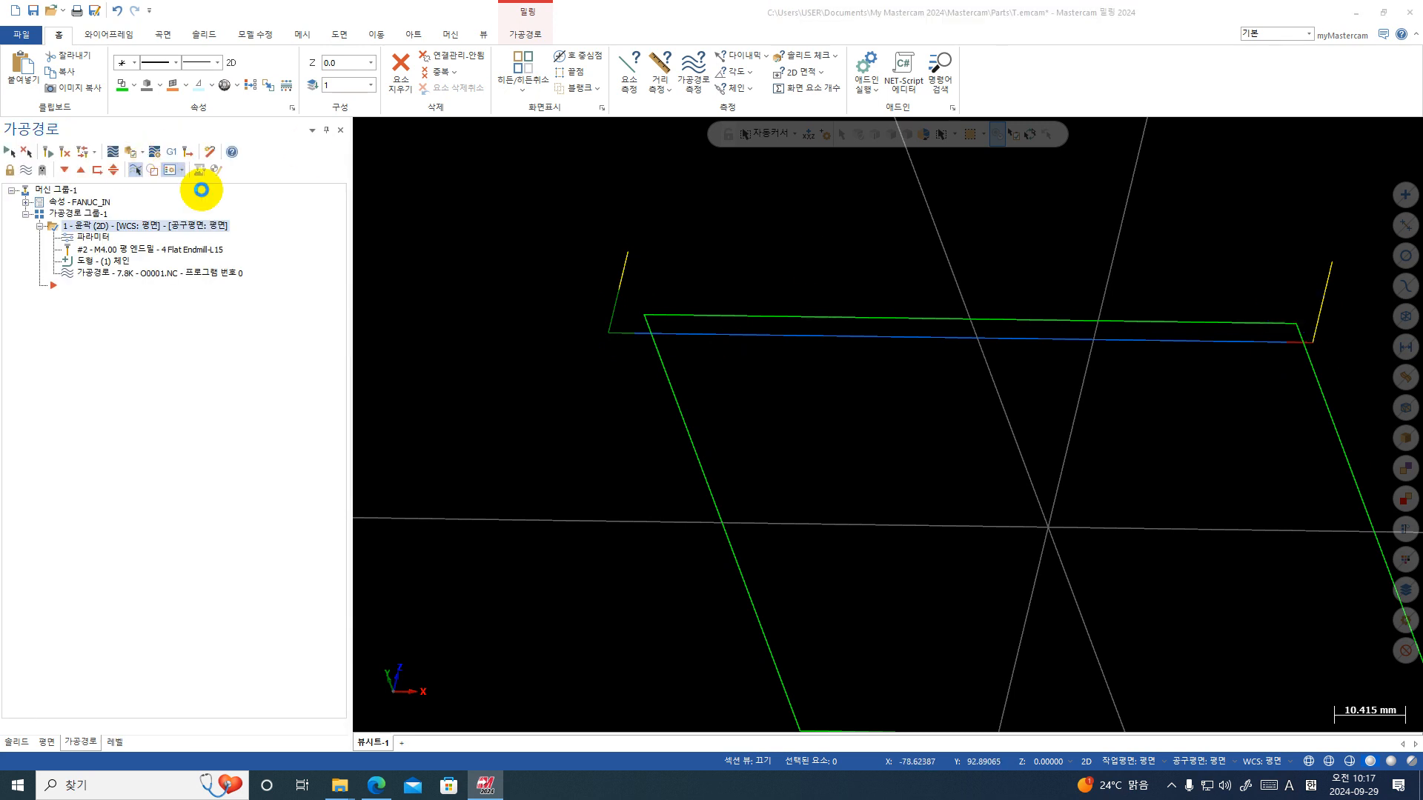
- Post the contour operation to the NC file O0001.NC and close CIMCO Edit
{"action": "left_click", "coordinate": [200, 190]}
{"action": "left_click", "coordinate": [477, 385]}
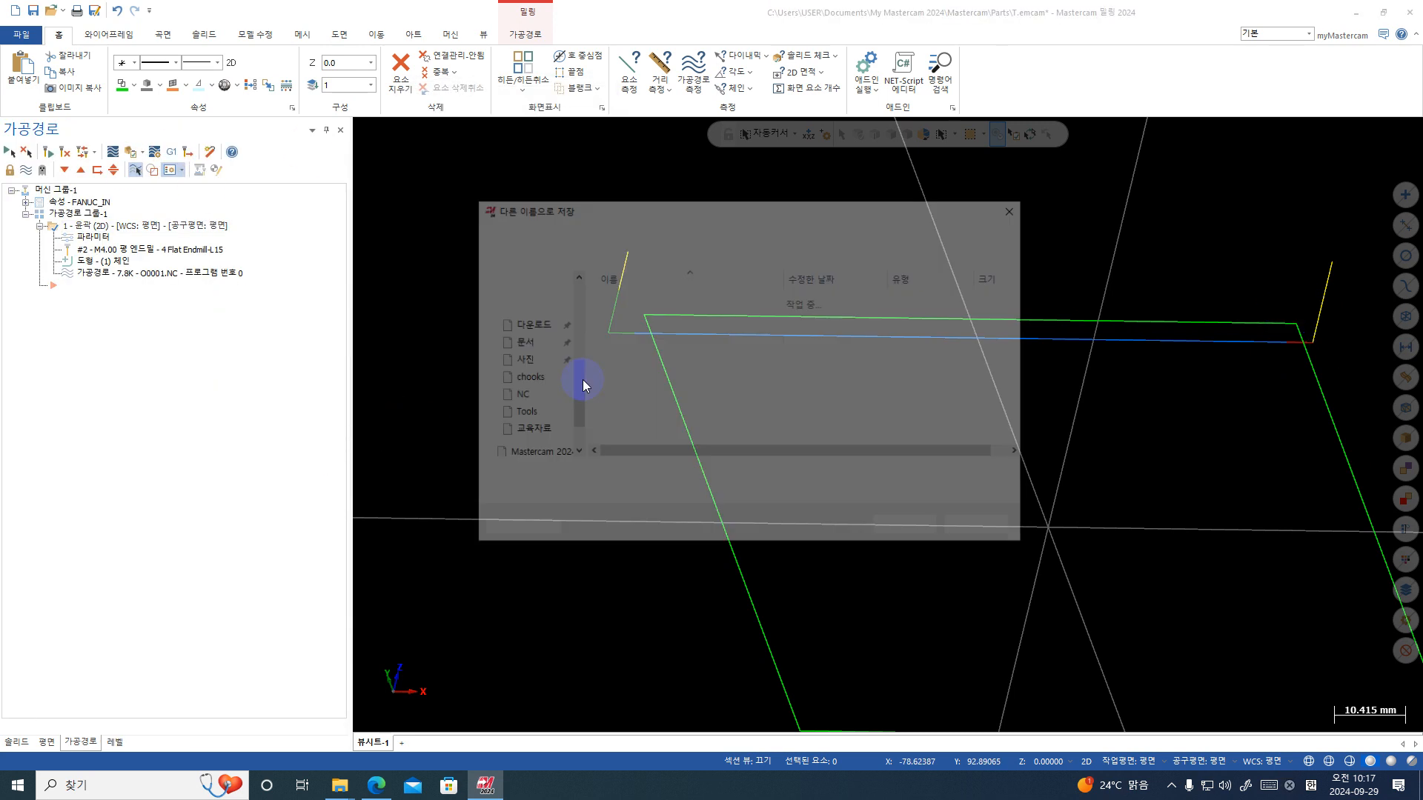
{"action": "key", "text": "Return"}
{"action": "left_click", "coordinate": [709, 391]}
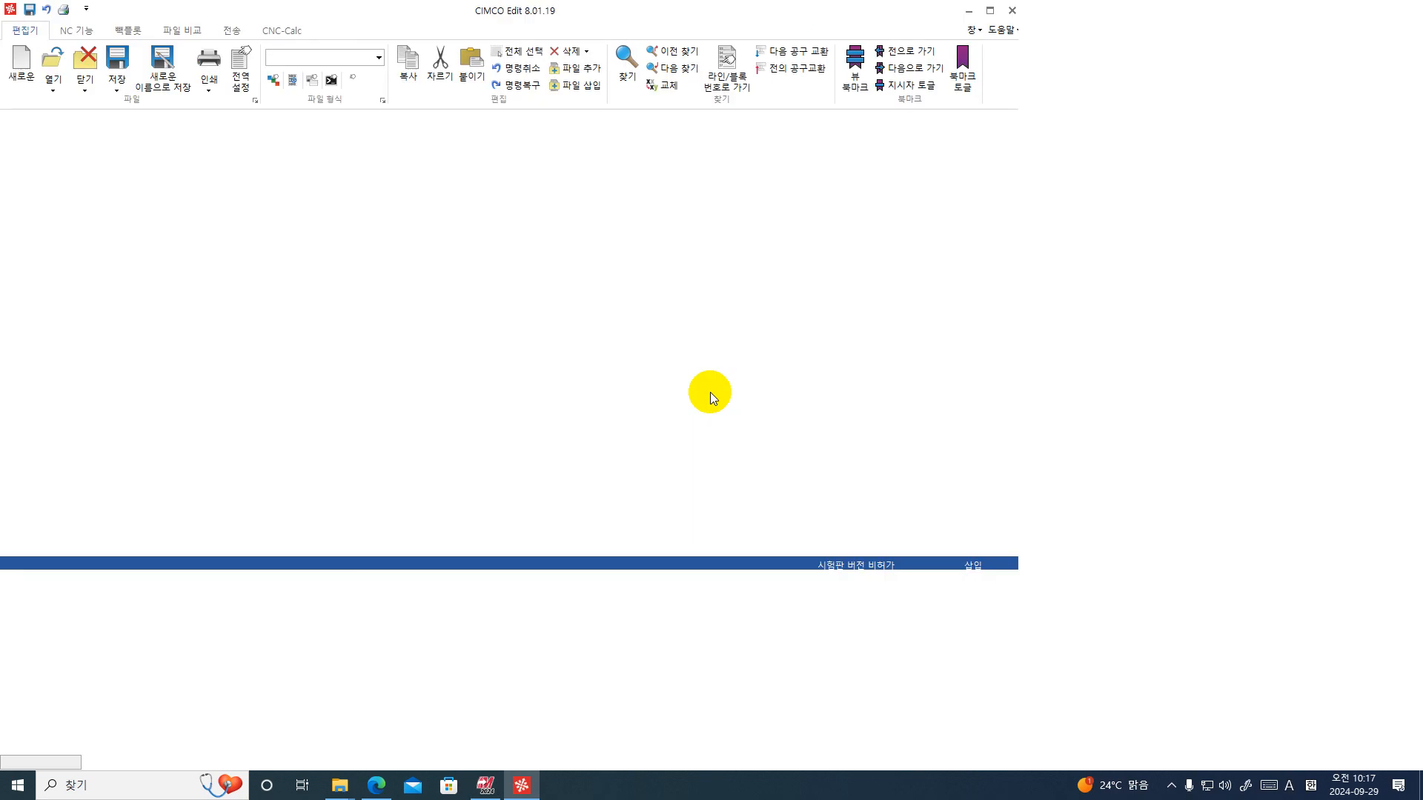
{"action": "left_click", "coordinate": [1410, 10]}
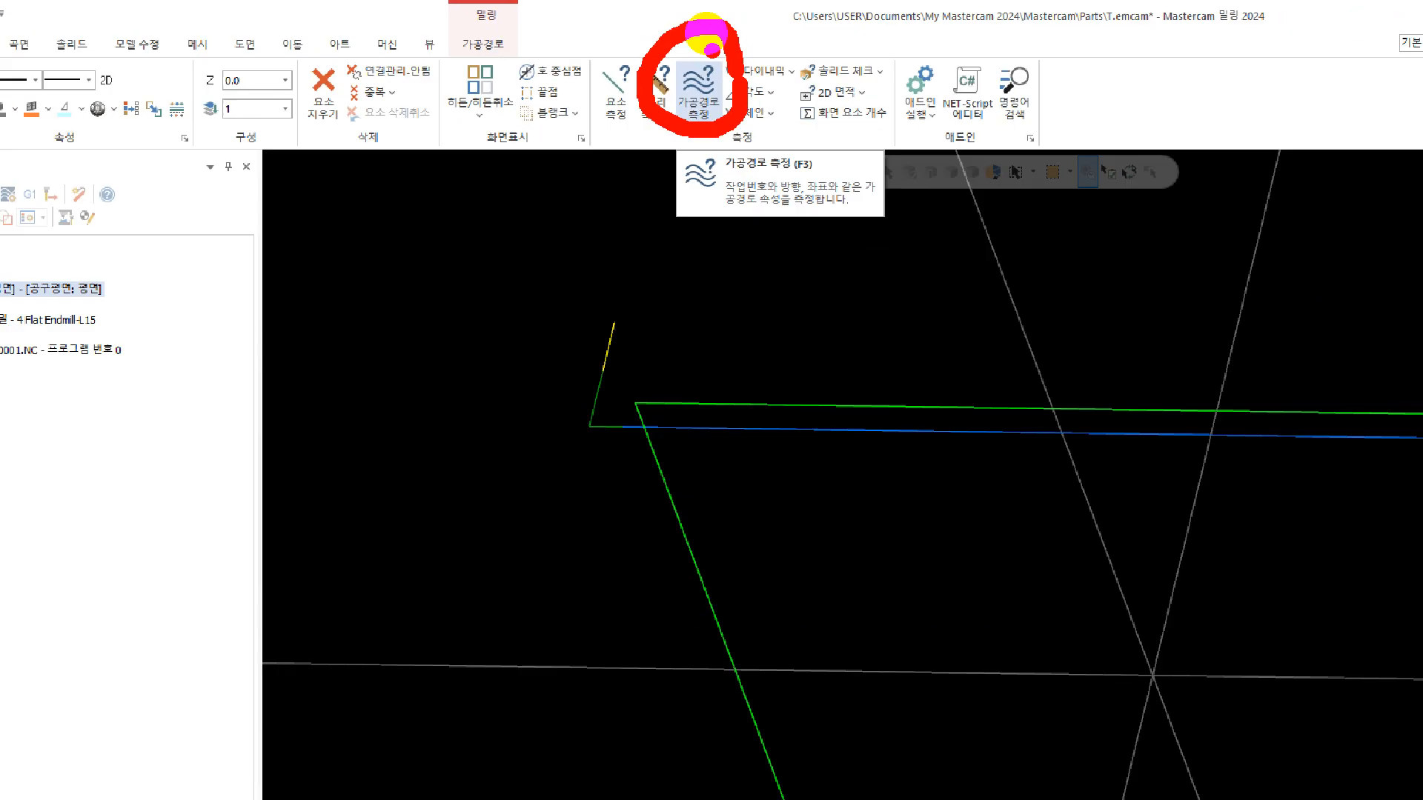
- Check the move types and directions at both ends of the contour toolpath with the toolpath analysis tool
{"action": "left_click", "coordinate": [697, 90]}
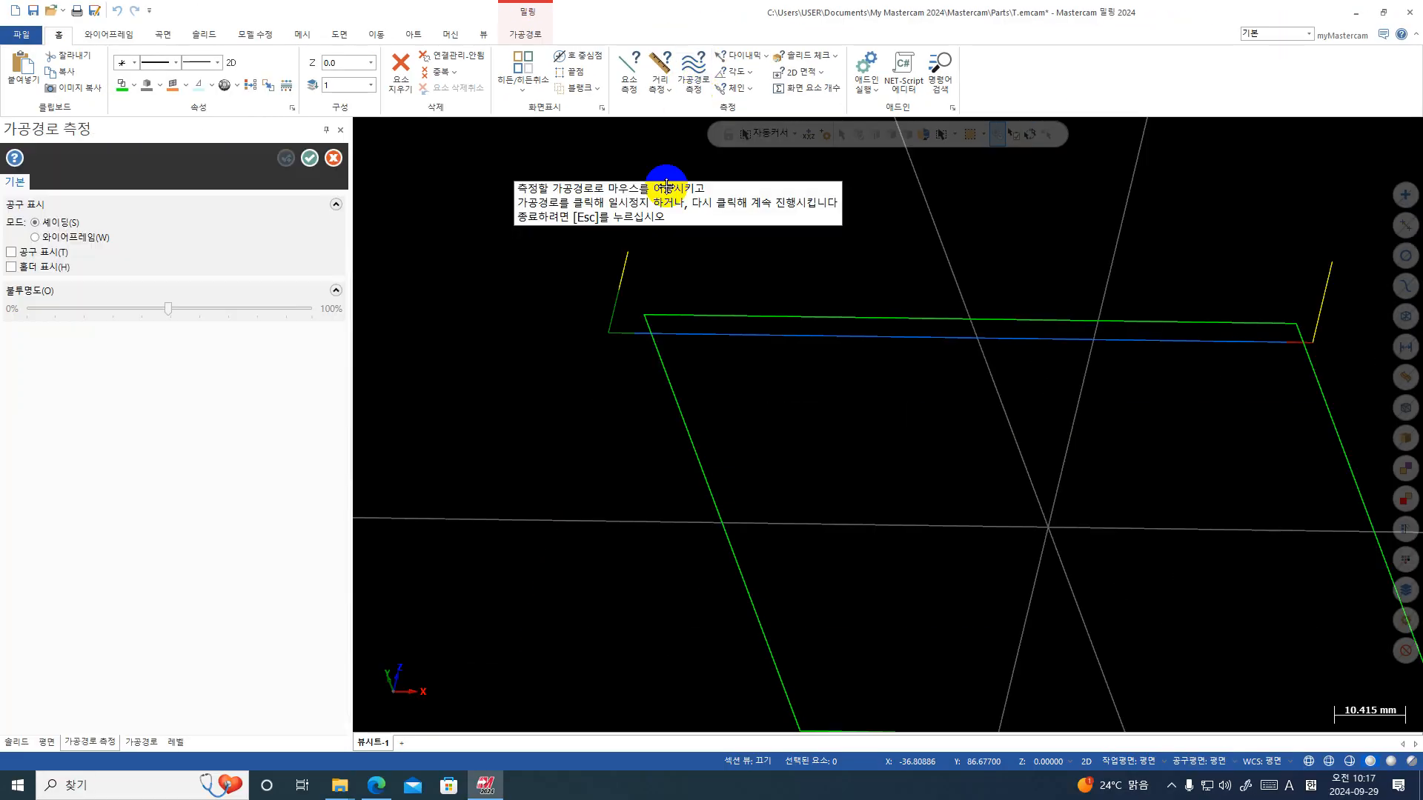
{"action": "mouse_move", "coordinate": [617, 315]}
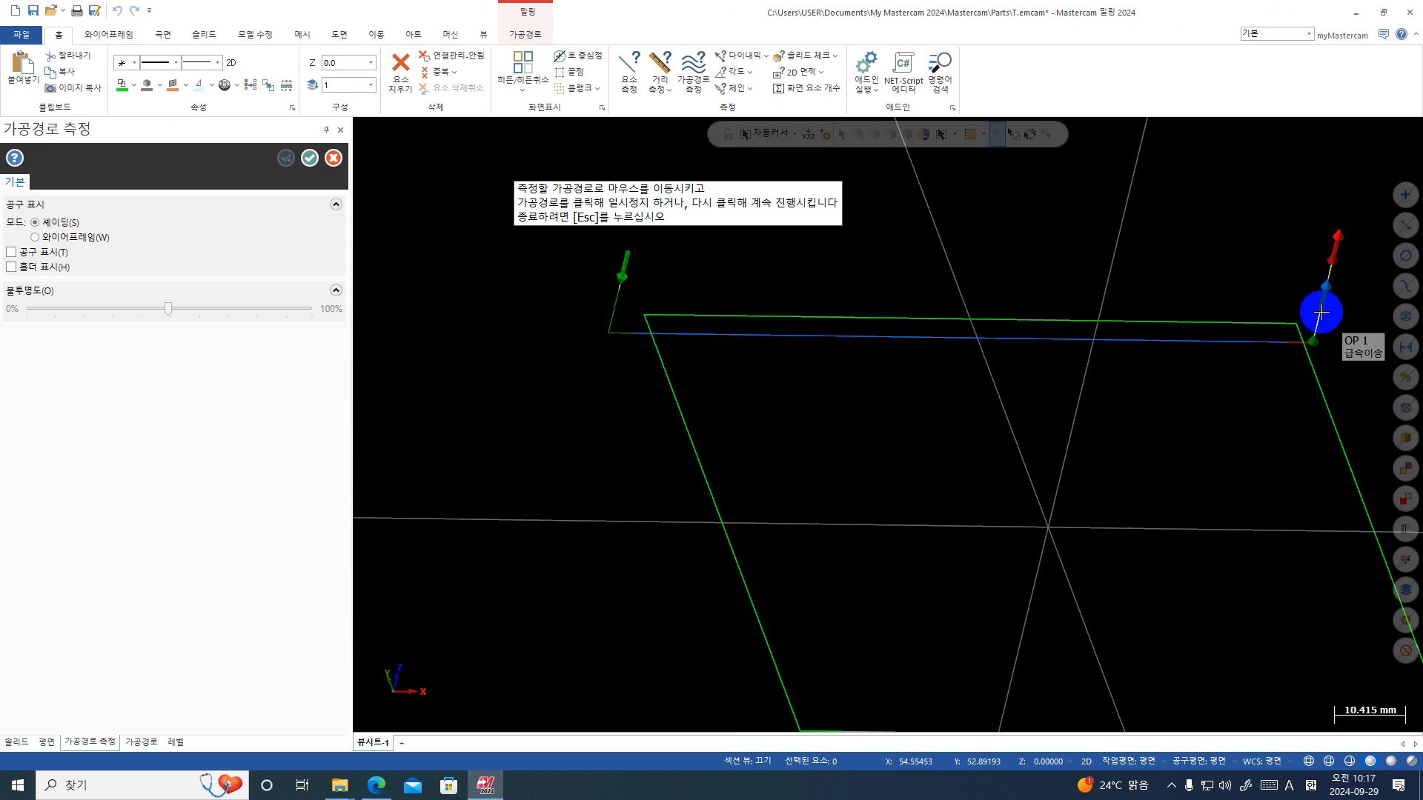
{"action": "key", "text": "Escape"}
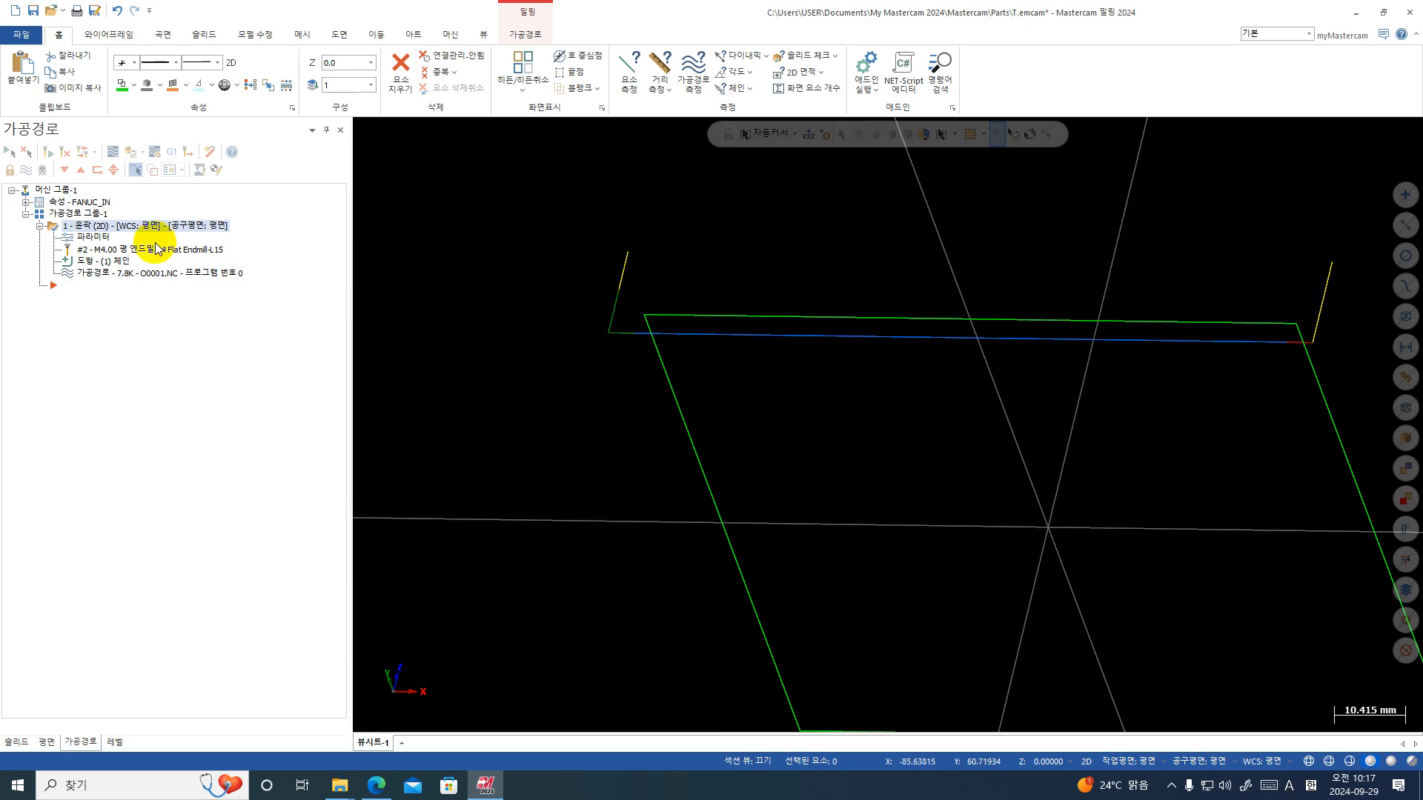
- Post the contour operation to O0001.NC, overwriting the existing NC file
{"action": "left_click", "coordinate": [171, 152]}
{"action": "left_click", "coordinate": [495, 389]}
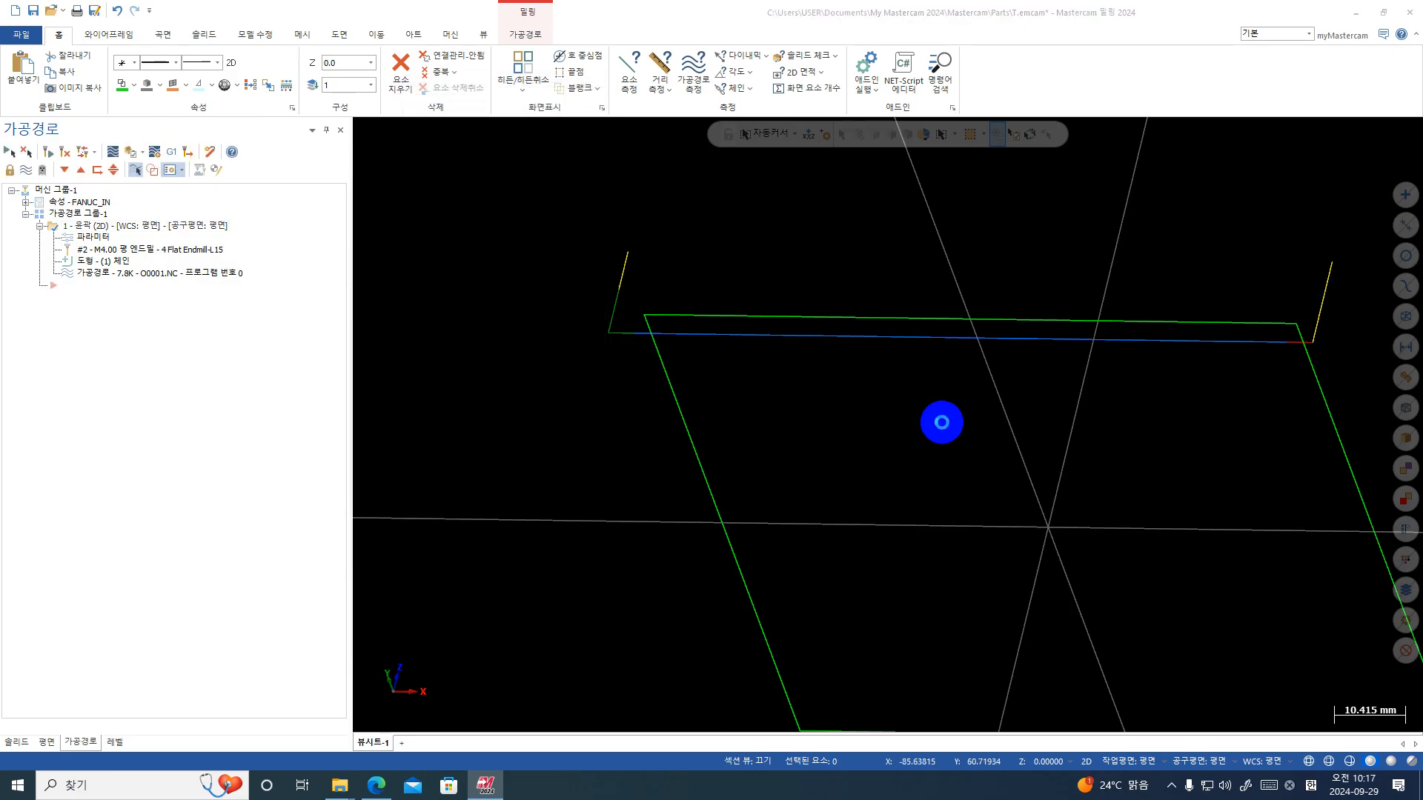
{"action": "key", "text": "Return"}
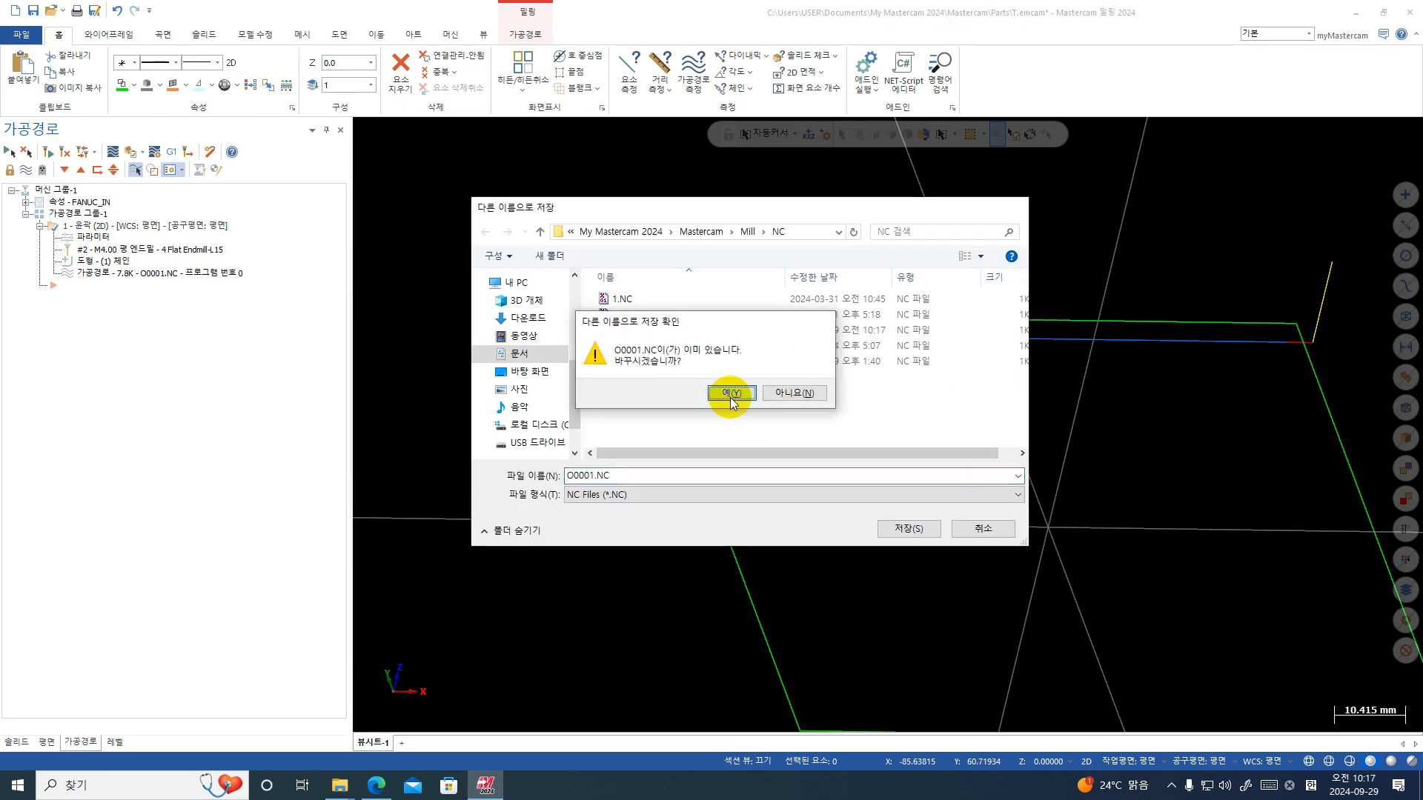
{"action": "left_click", "coordinate": [730, 394]}
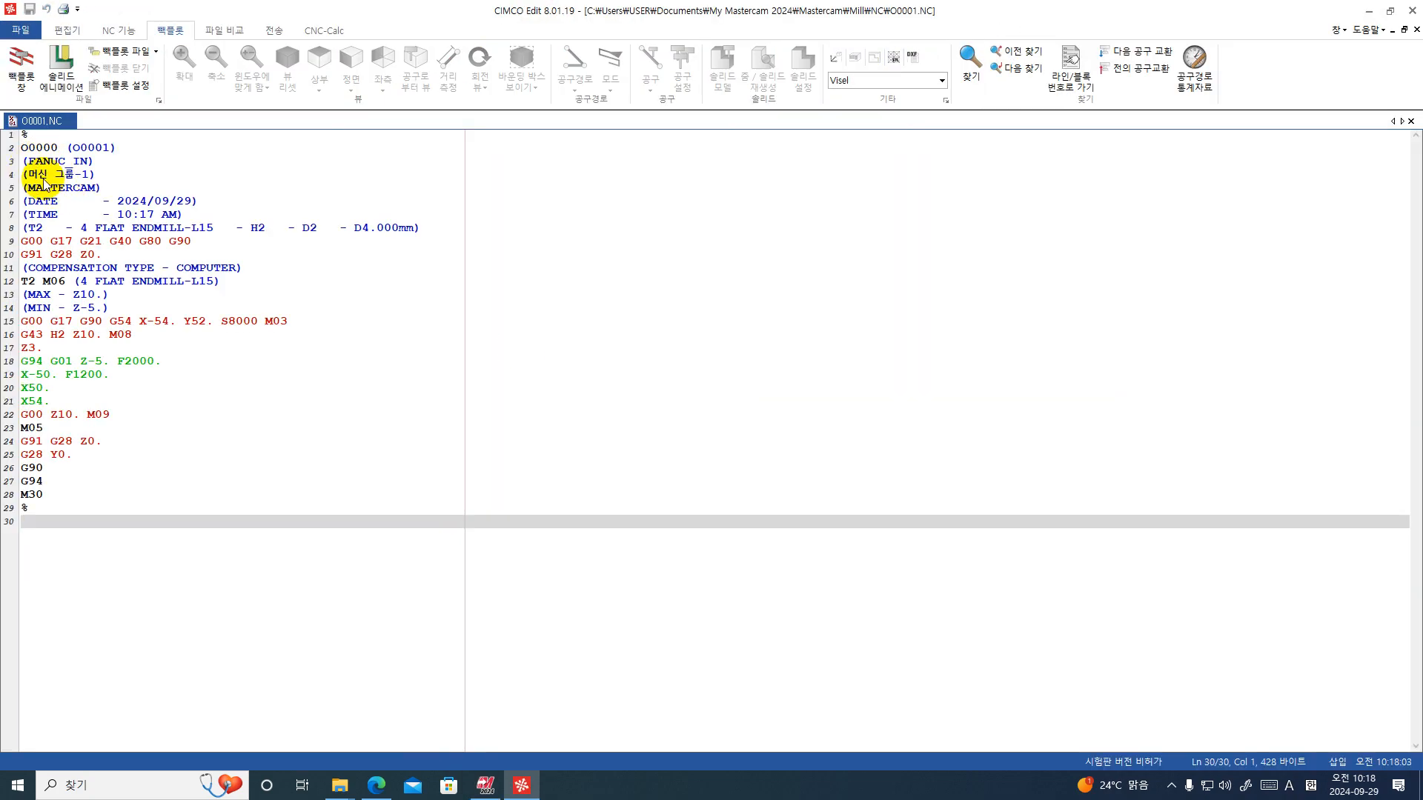
- Restore the CIMCO Edit window beside the toolpath manager and examine the NC code around the T2 M06 tool-change line
{"action": "double_click", "coordinate": [218, 11]}
{"action": "left_click_drag", "start_coordinate": [210, 33], "coordinate": [222, 82]}
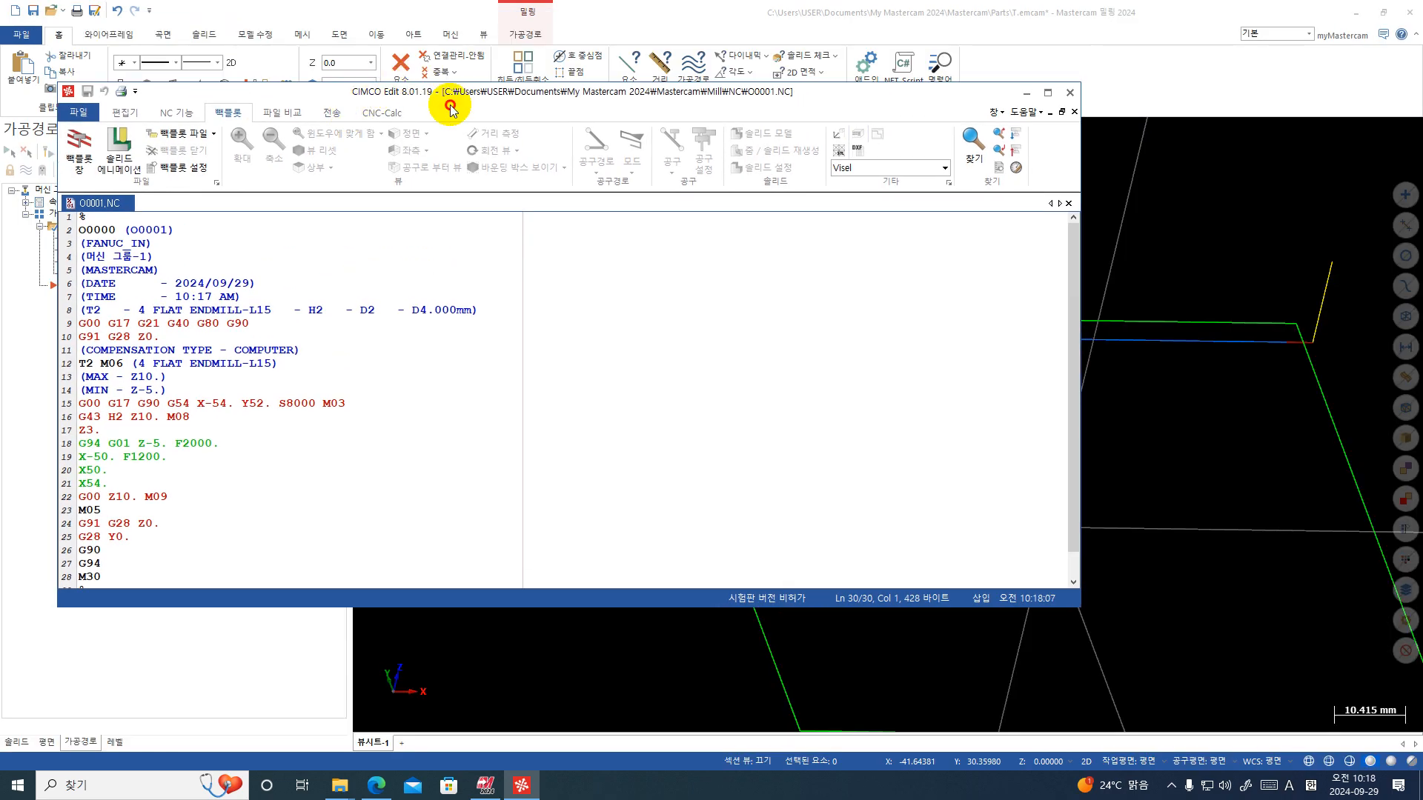
{"action": "left_click_drag", "start_coordinate": [444, 99], "coordinate": [799, 119]}
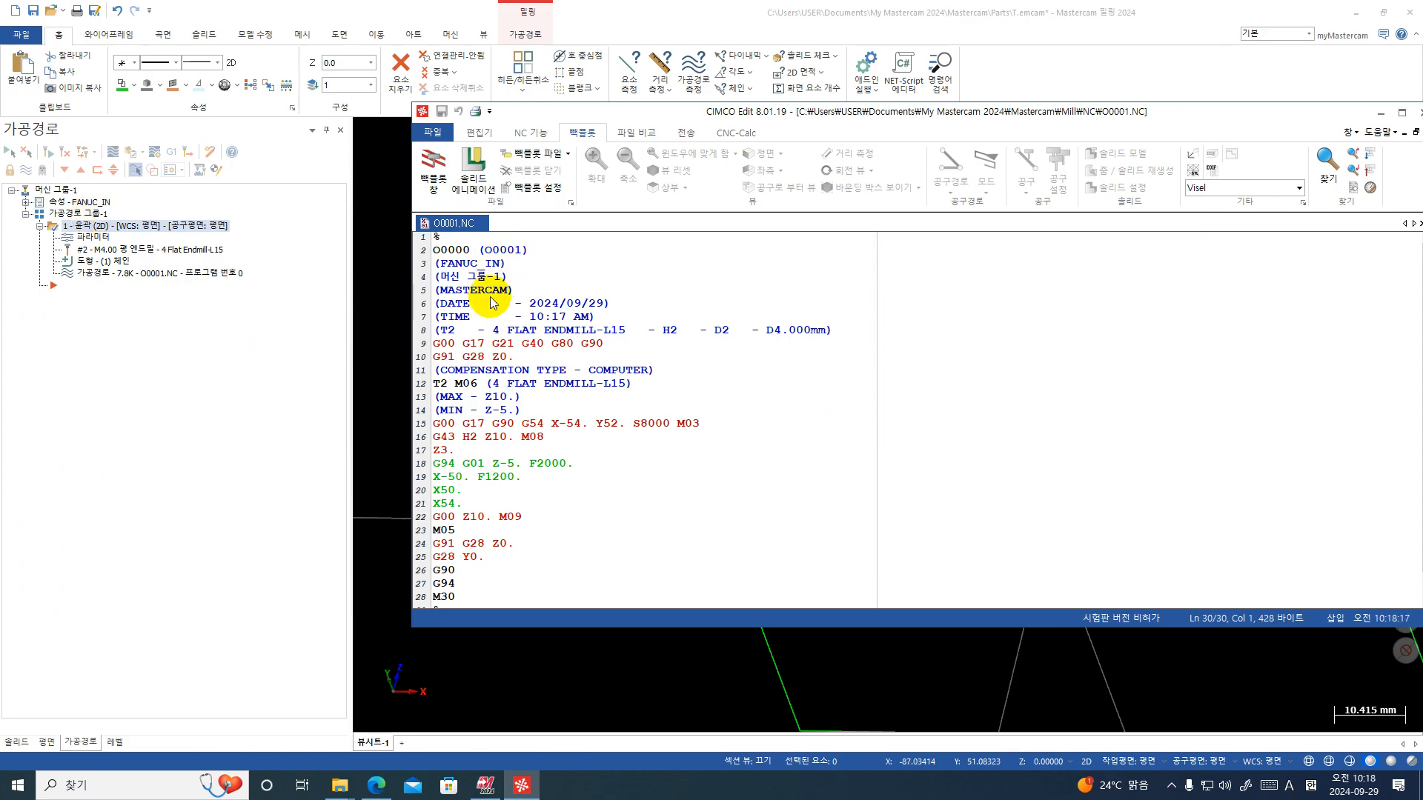
{"action": "scroll", "coordinate": [577, 372], "scroll_direction": "down", "scroll_amount": 1}
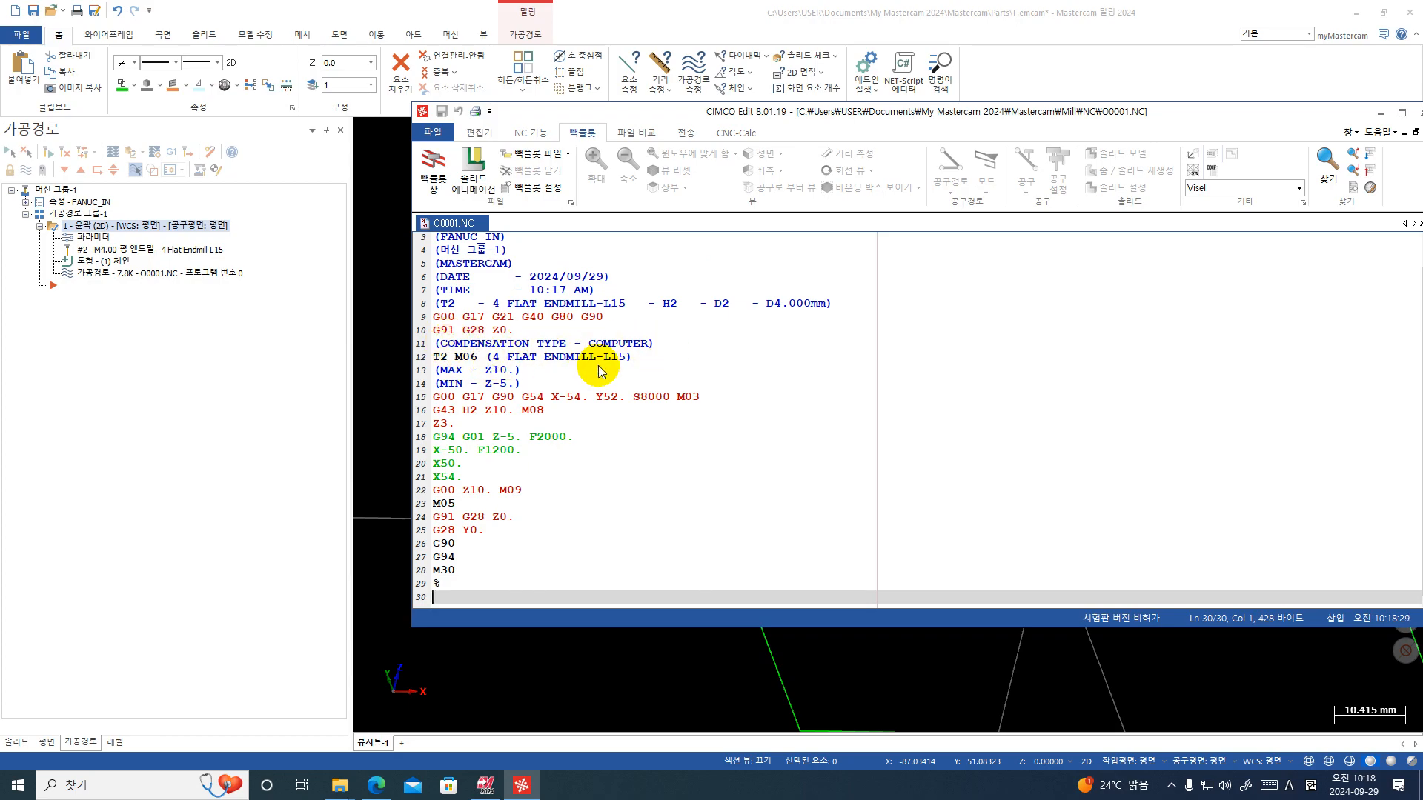
{"action": "left_click", "coordinate": [624, 359]}
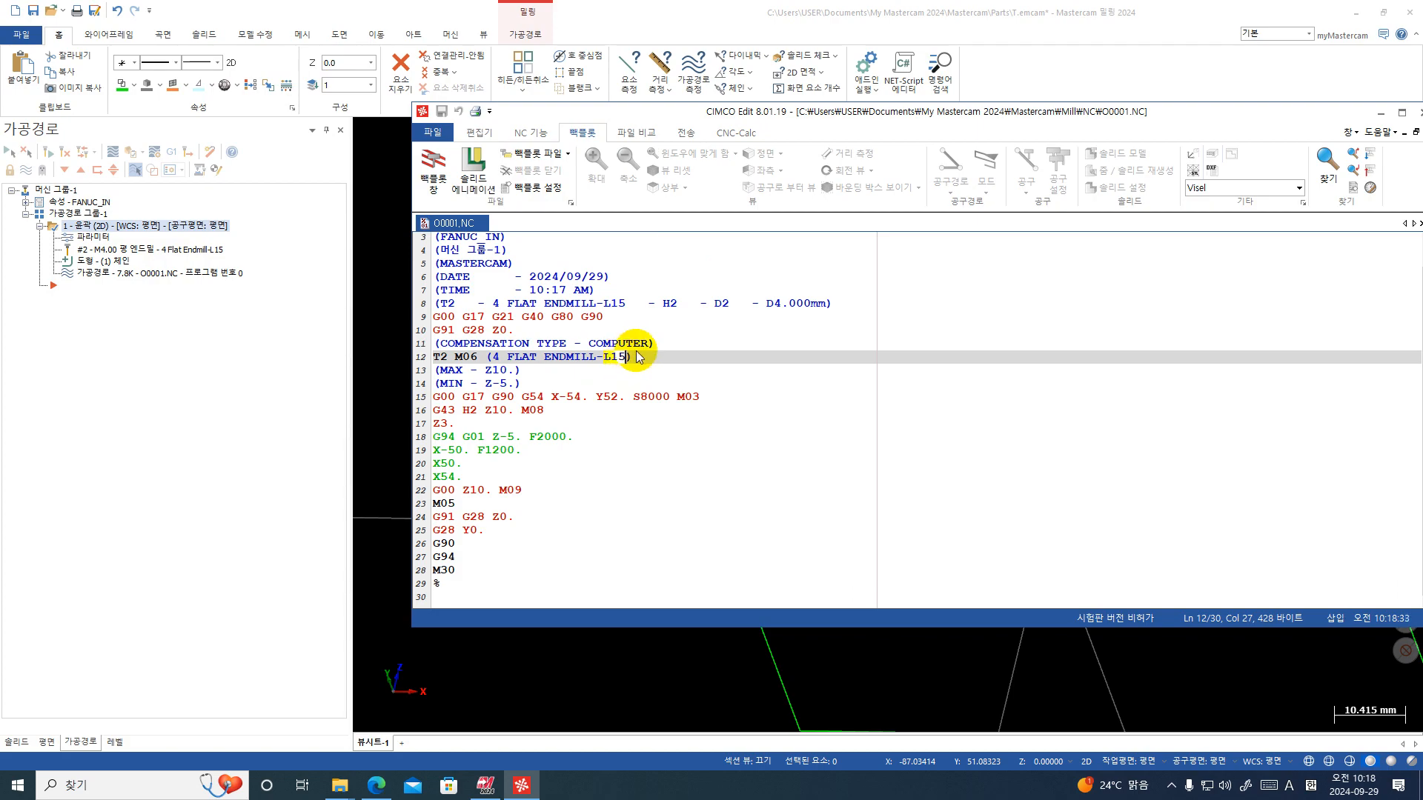
{"action": "left_click", "coordinate": [671, 352]}
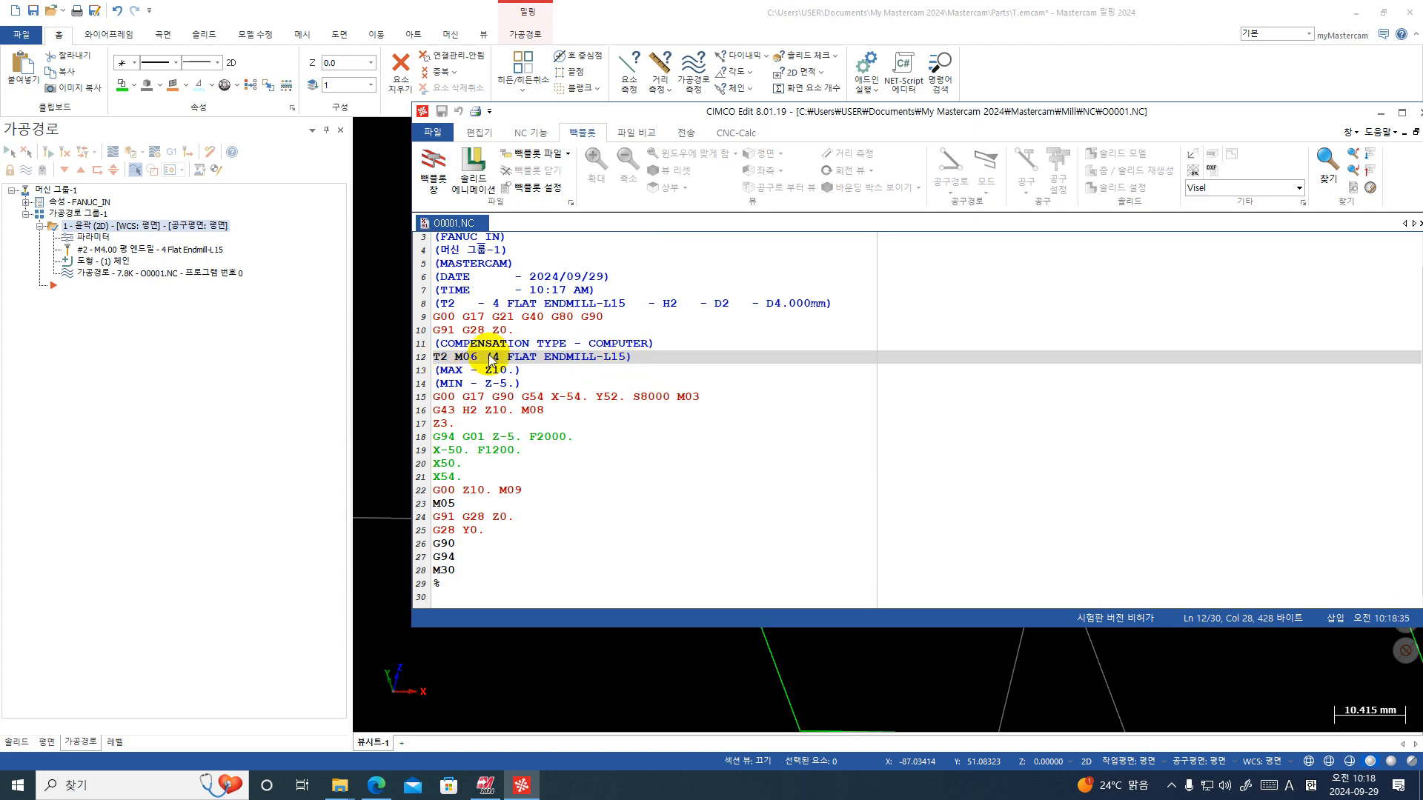
- Compare the T2 M06 line with the tool number and offset settings in the contour operation's 4 mm endmill definition
{"action": "left_click", "coordinate": [489, 359]}
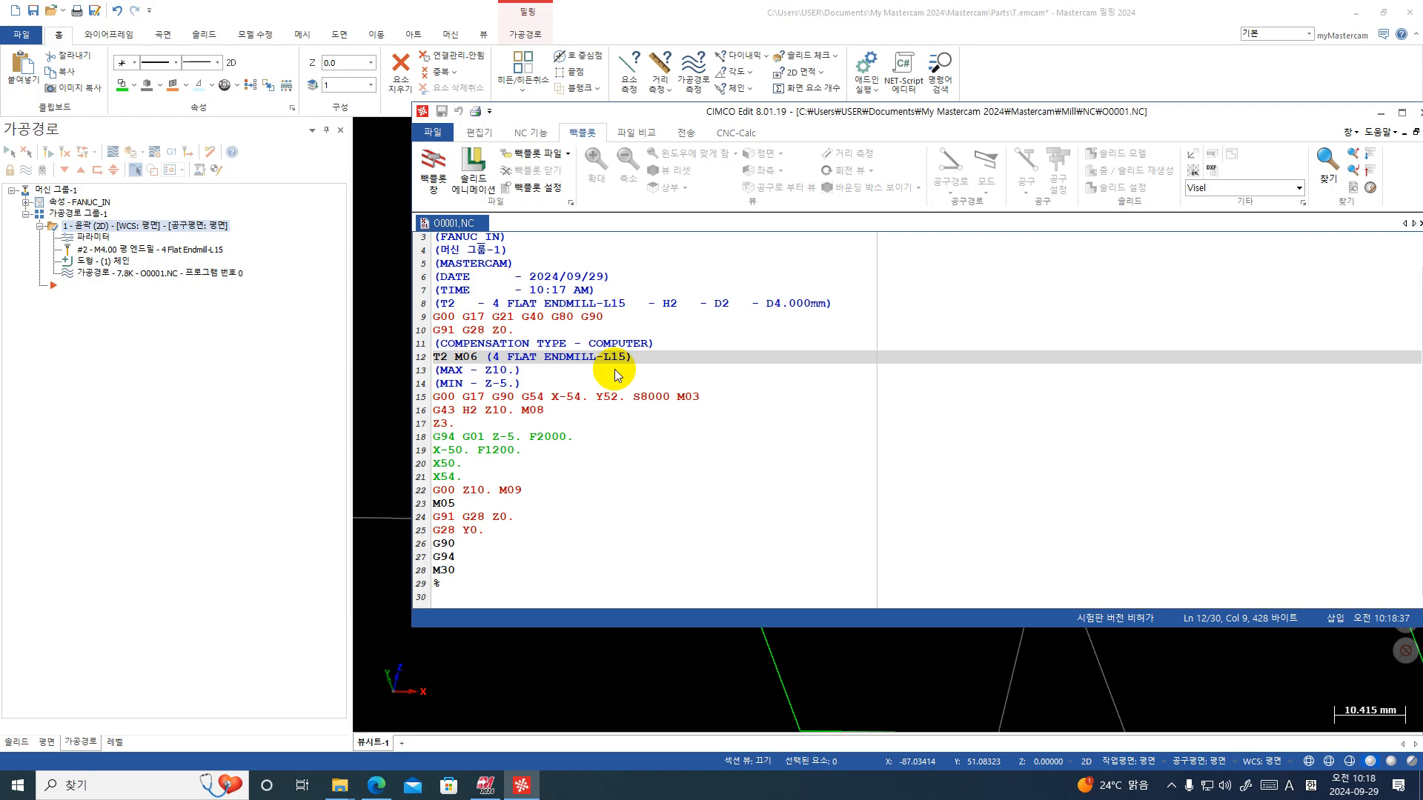
{"action": "left_click", "coordinate": [83, 237]}
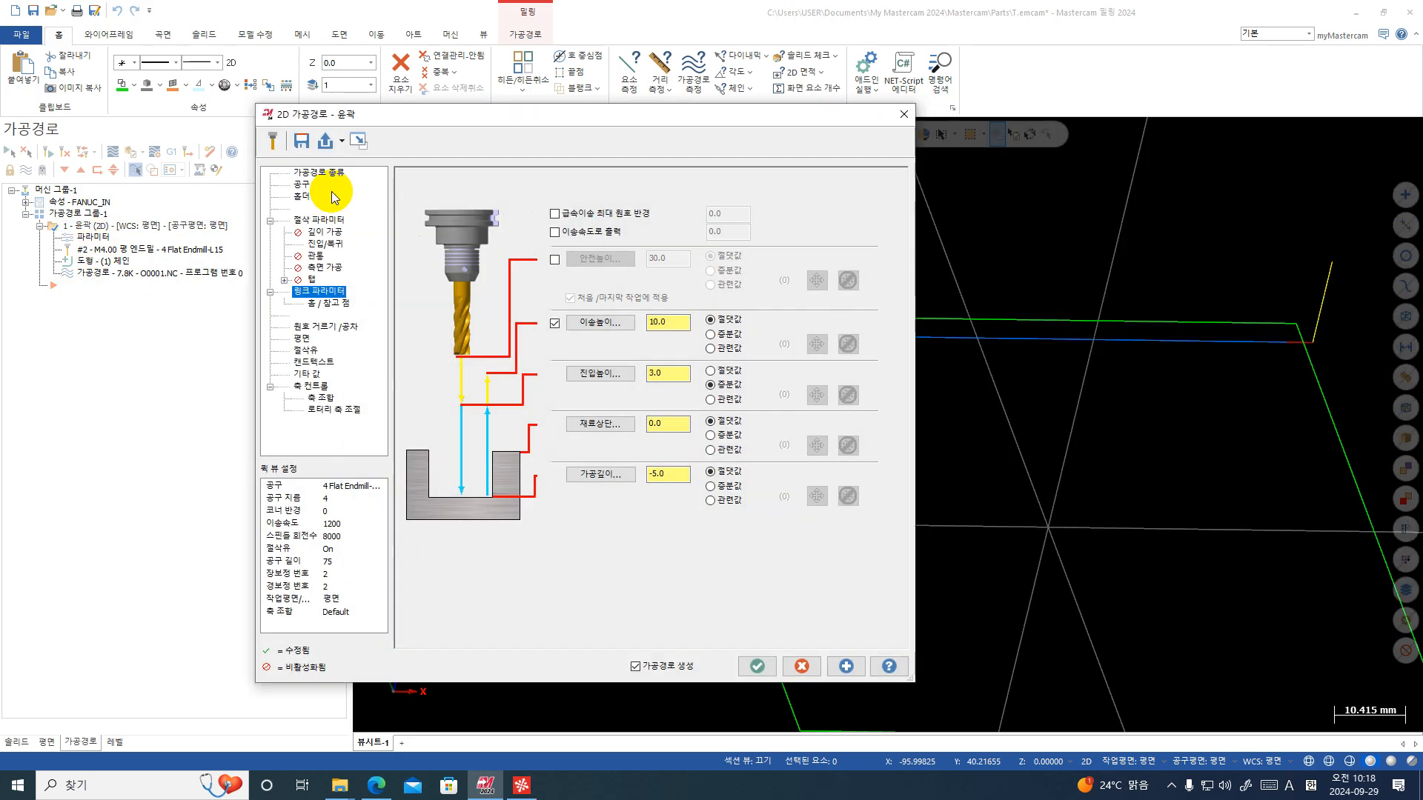
{"action": "left_click", "coordinate": [300, 184]}
{"action": "double_click", "coordinate": [460, 194]}
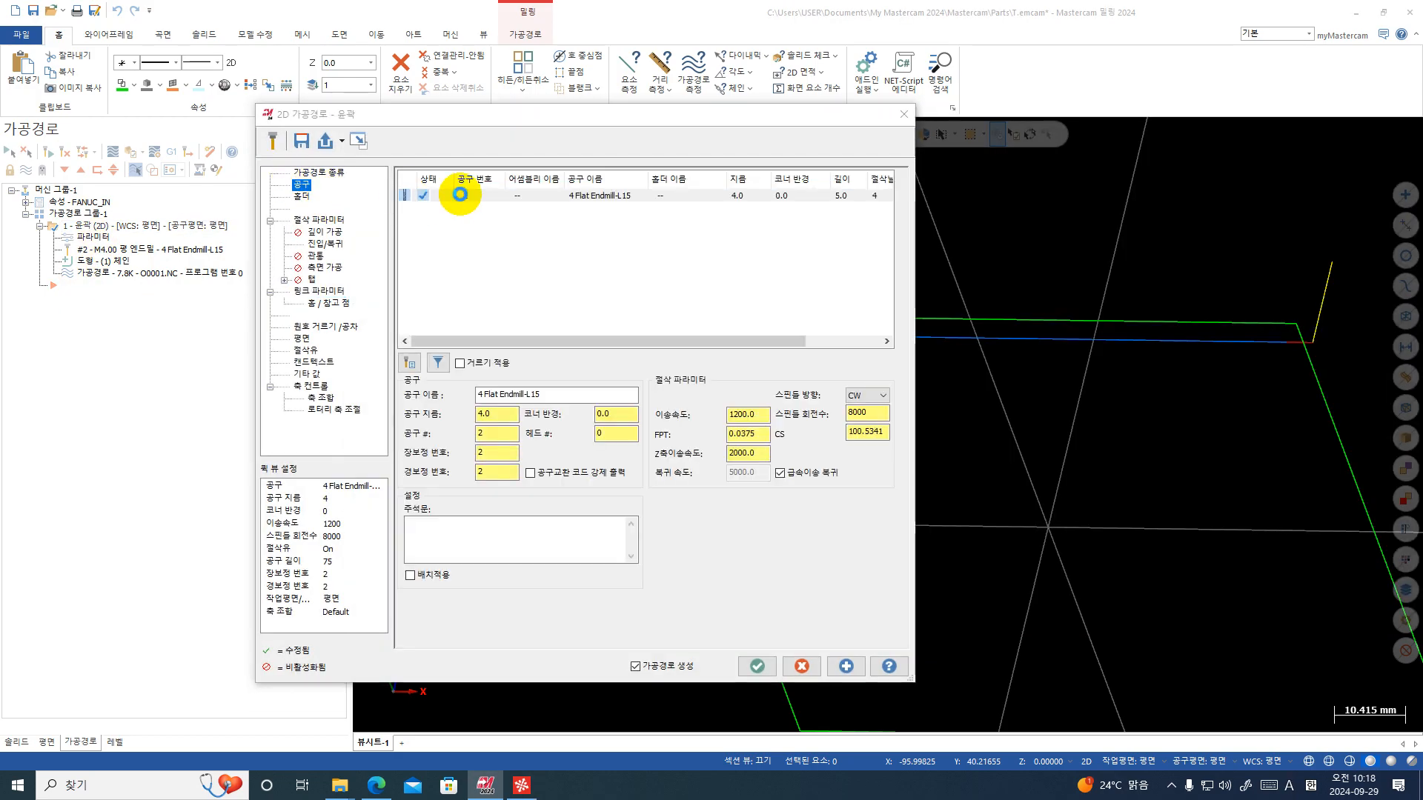
{"action": "left_click", "coordinate": [448, 185]}
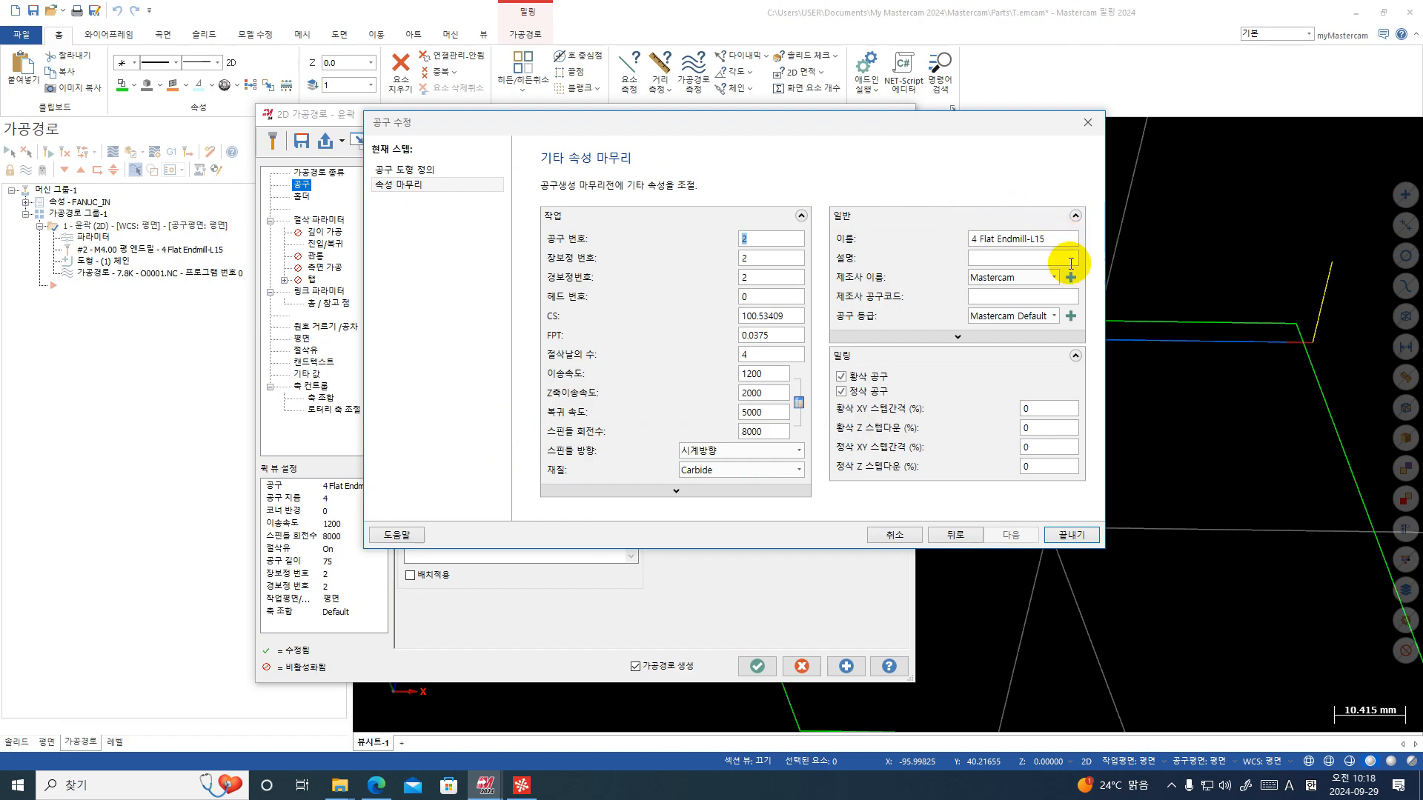
{"action": "left_click", "coordinate": [1087, 122]}
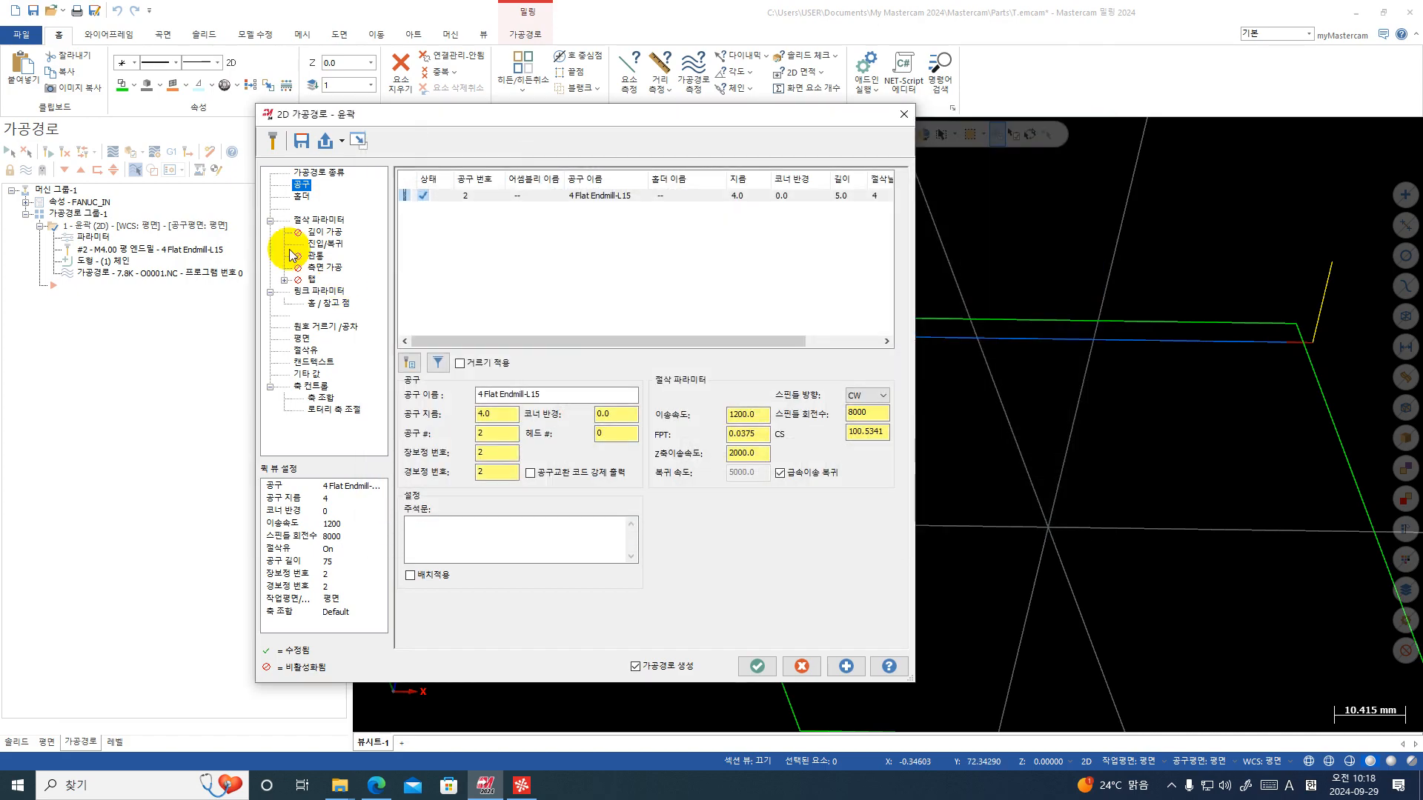
{"action": "left_click", "coordinate": [756, 666]}
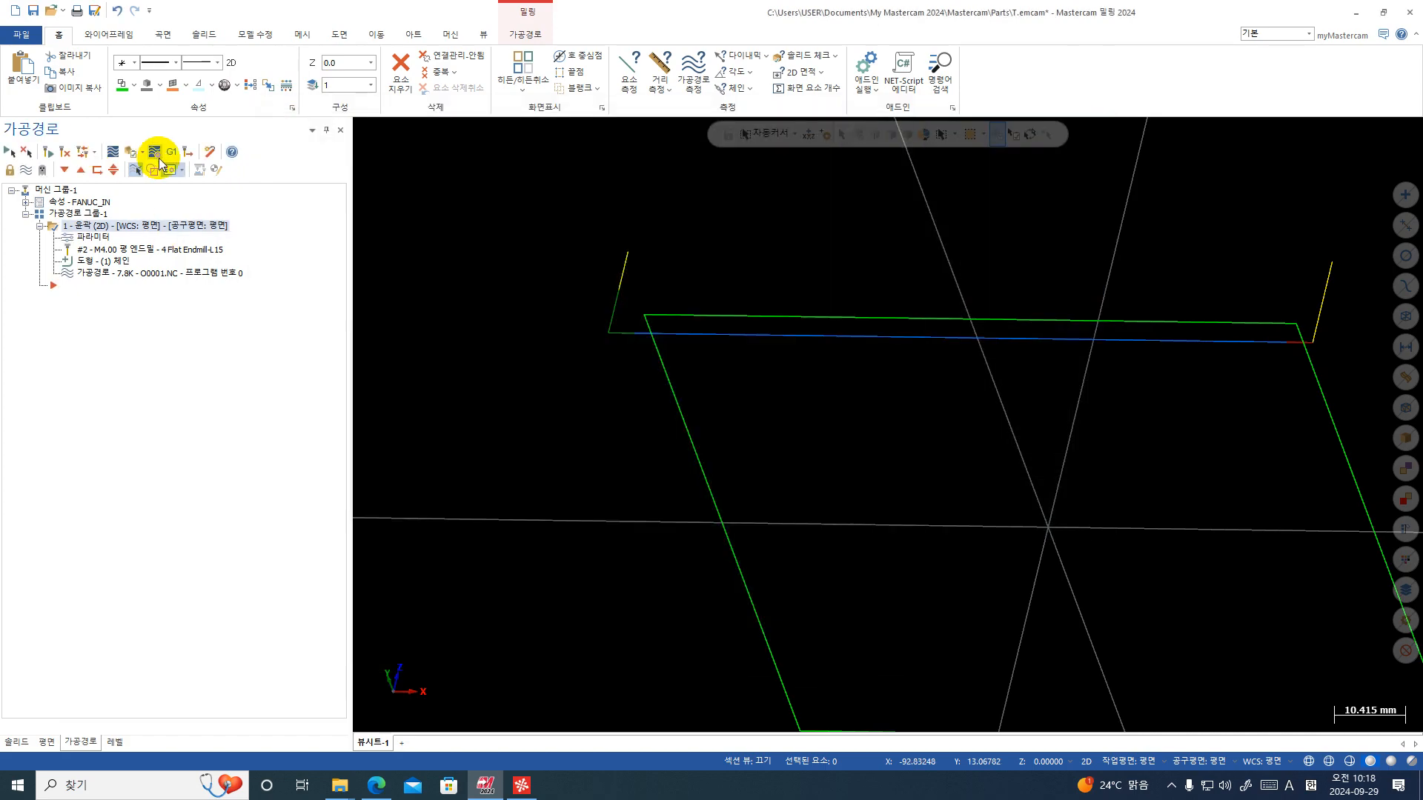
- Post the contour operation to O0001.NC again, overwriting the existing file, and reload the updated code in CIMCO Edit
{"action": "left_click", "coordinate": [172, 151]}
{"action": "left_click", "coordinate": [517, 381]}
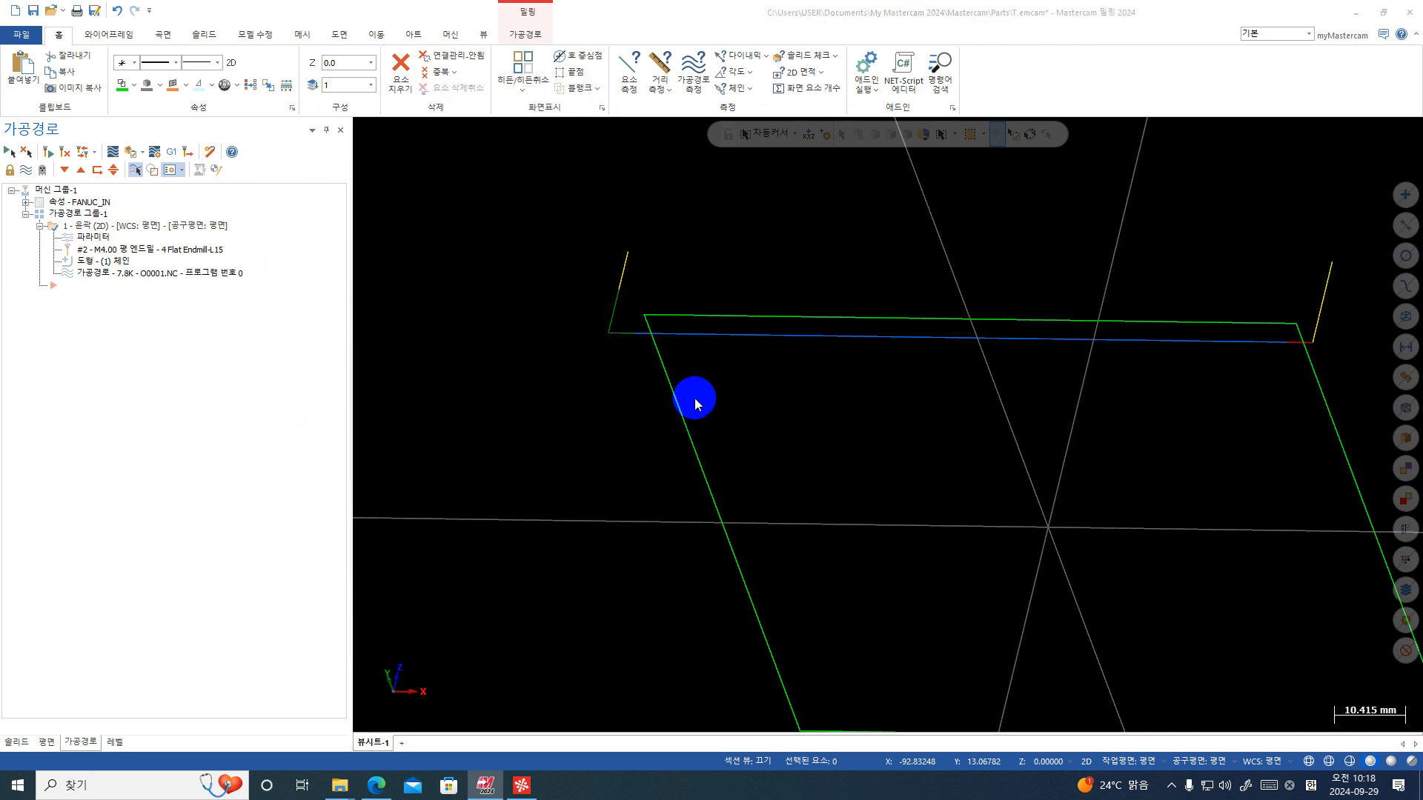
{"action": "key", "text": "Return"}
{"action": "left_click", "coordinate": [710, 394]}
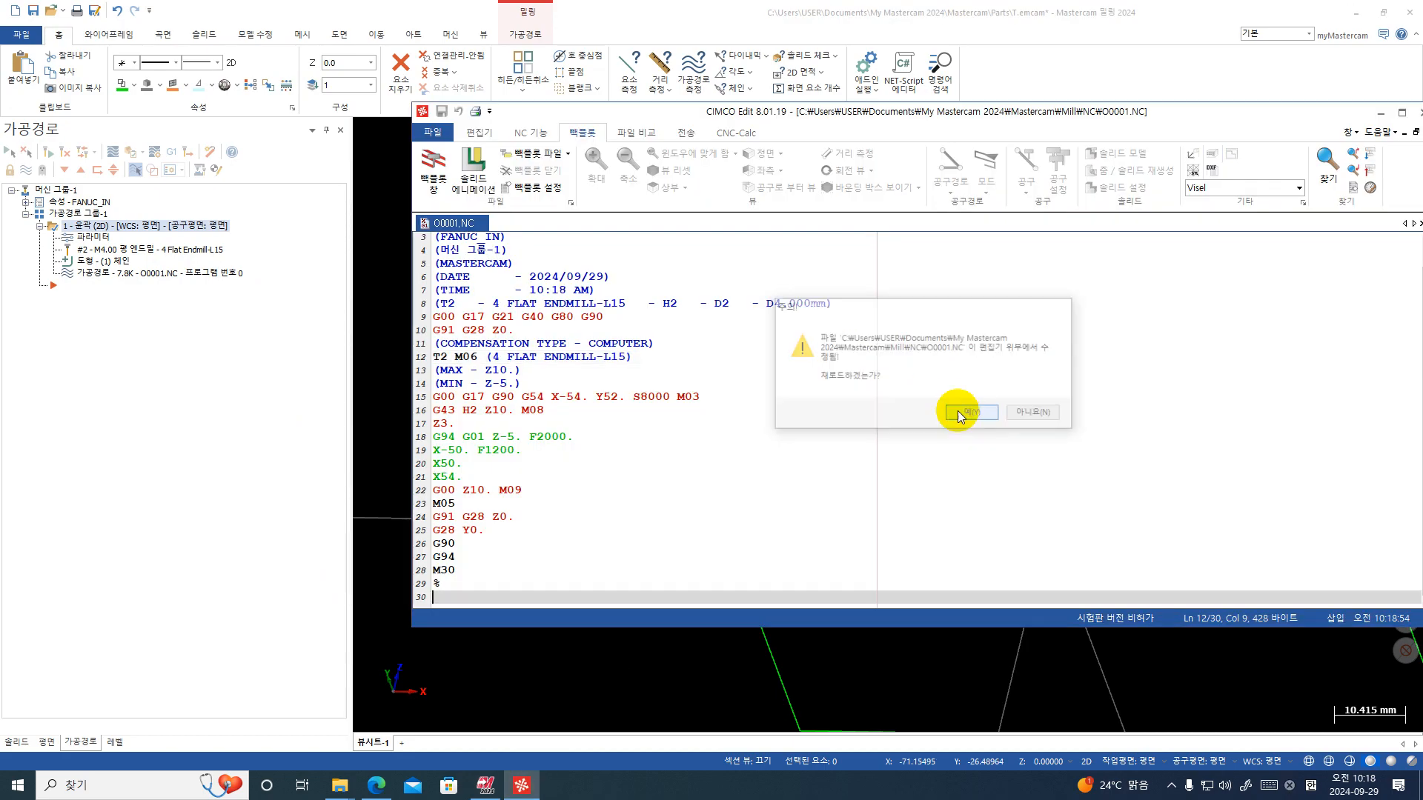
{"action": "left_click", "coordinate": [958, 410]}
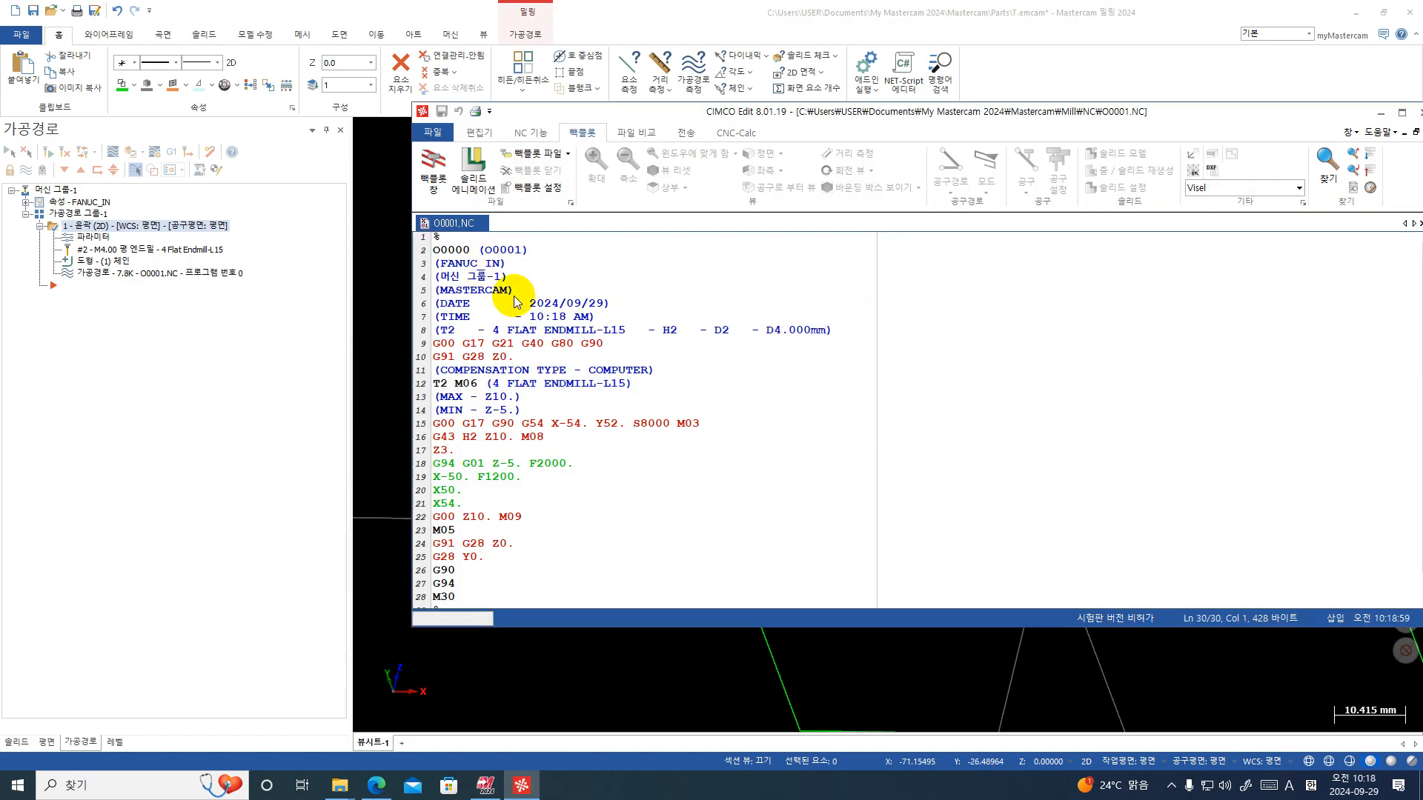
{"action": "scroll", "coordinate": [586, 350], "scroll_direction": "down", "scroll_amount": 1}
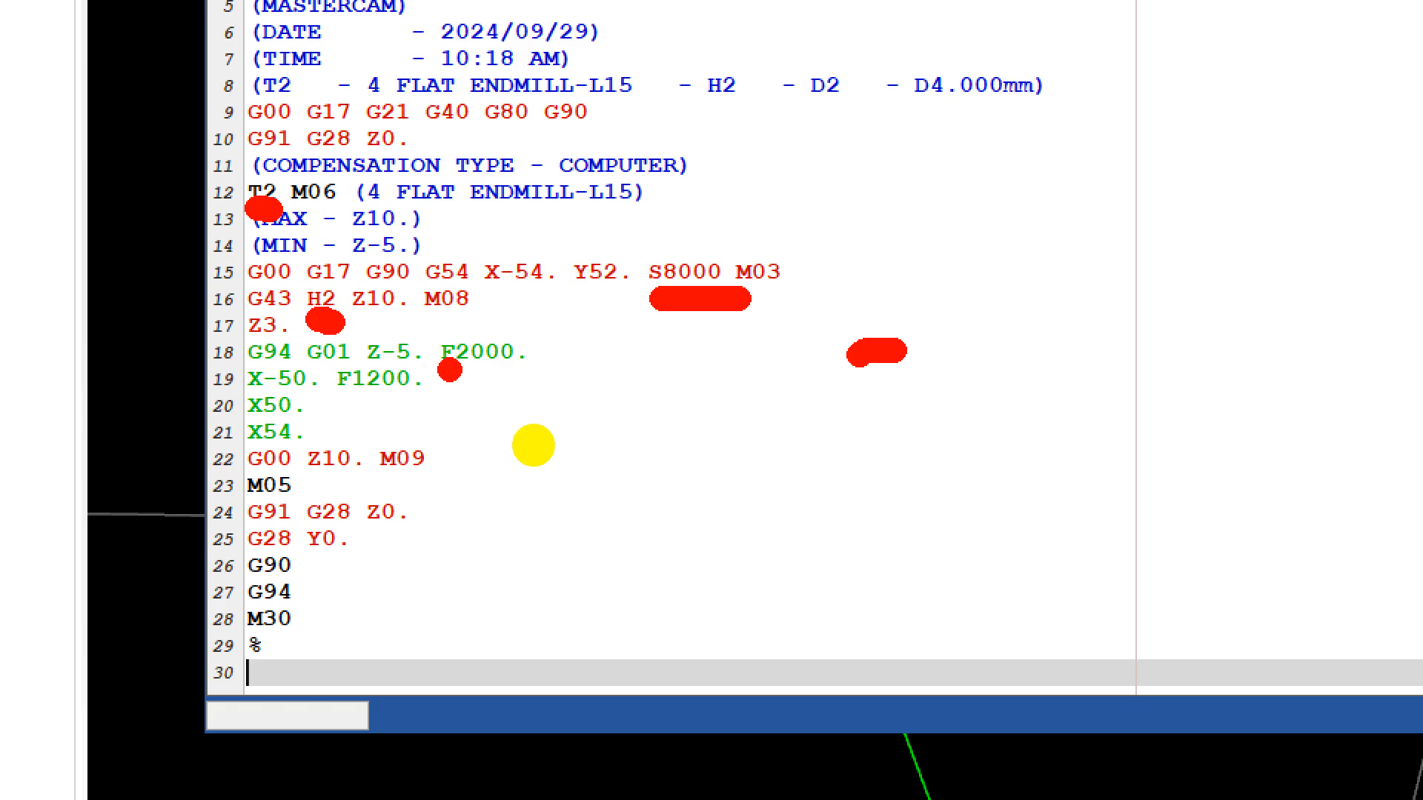
- Check the Z plunge feed rate in the 4 mm endmill's definition against the feed on the G94 G01 Z-5. line
{"action": "left_click_drag", "start_coordinate": [545, 354], "coordinate": [630, 355]}
{"action": "key", "text": "Escape"}
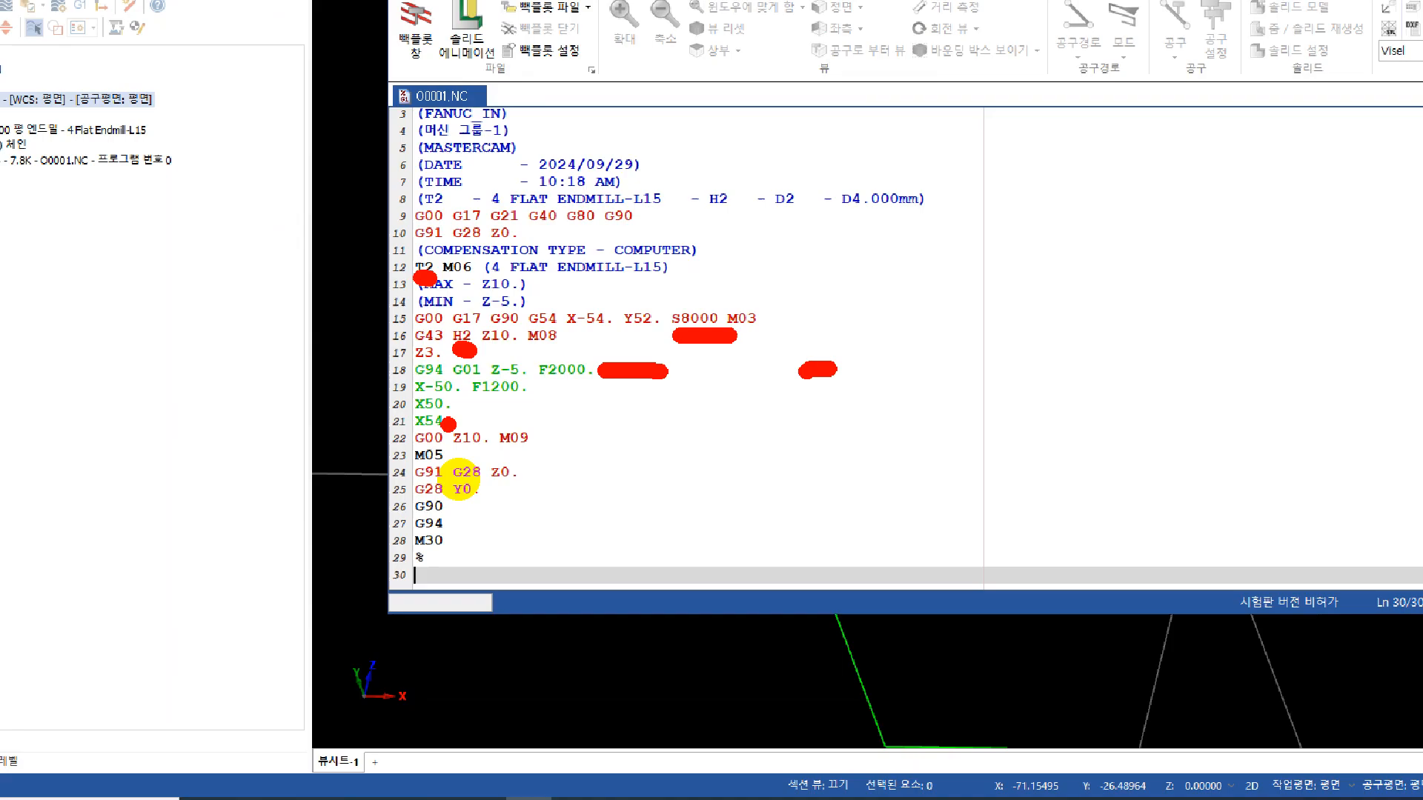
{"action": "left_click", "coordinate": [92, 237]}
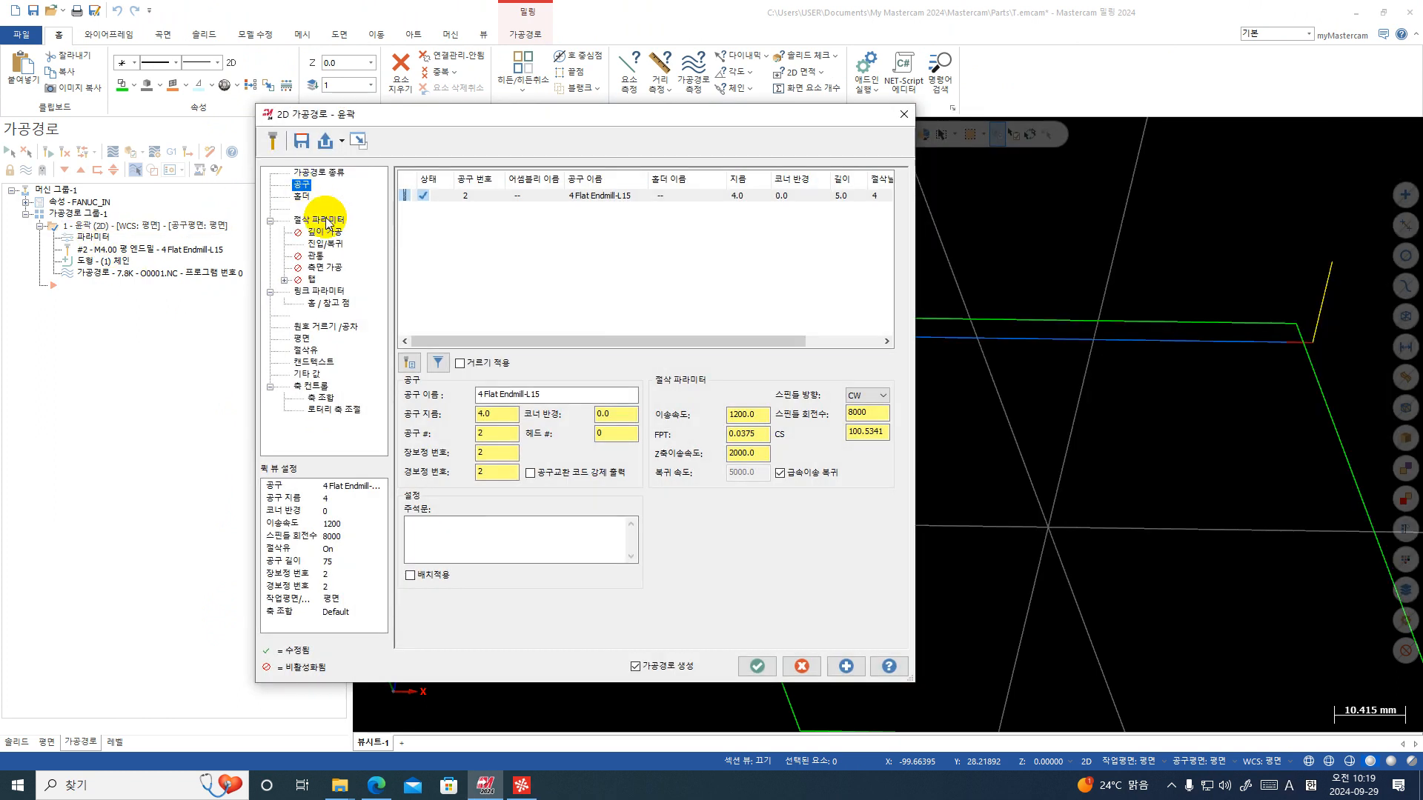
{"action": "left_click", "coordinate": [321, 222]}
{"action": "left_click", "coordinate": [302, 185]}
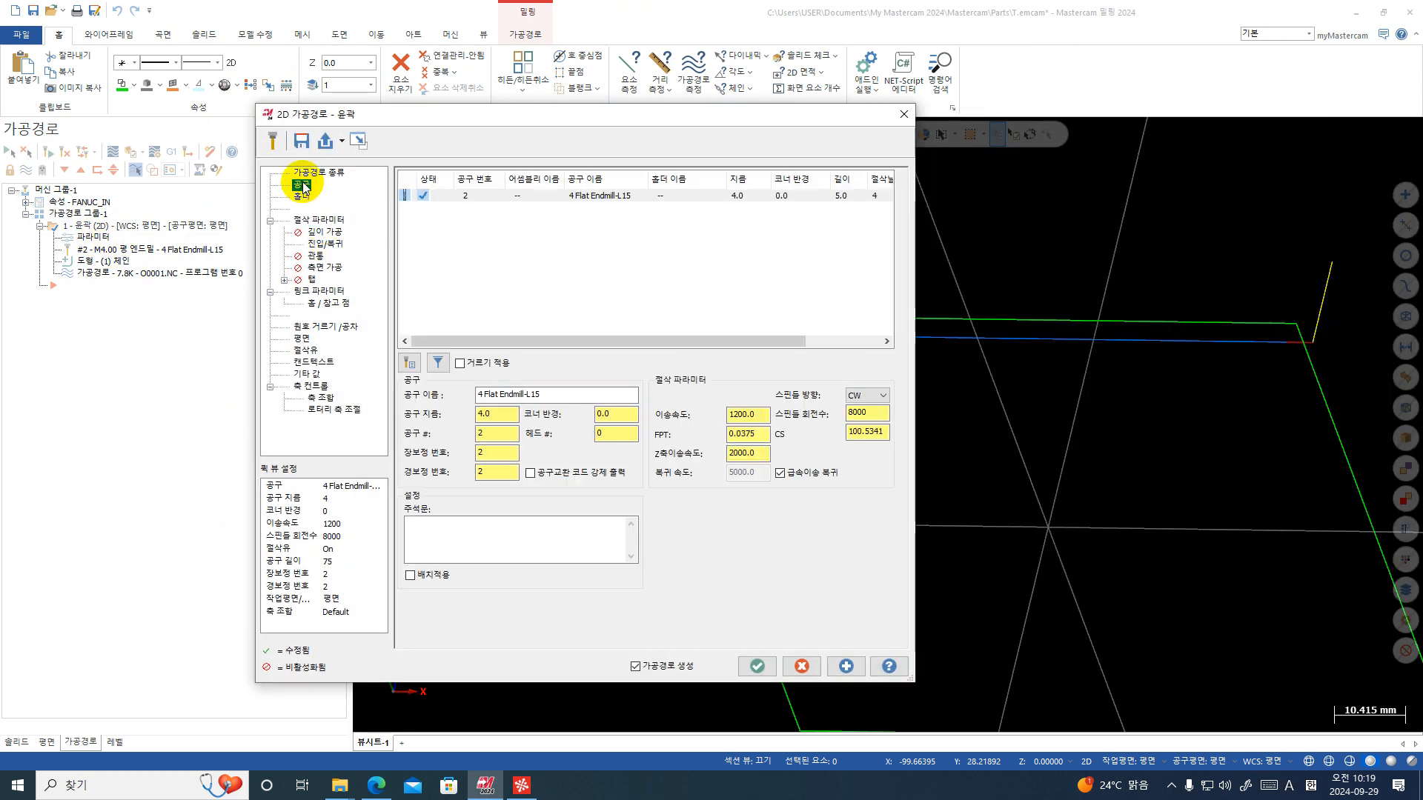
{"action": "left_click", "coordinate": [475, 199]}
{"action": "double_click", "coordinate": [476, 199]}
{"action": "left_click", "coordinate": [419, 183]}
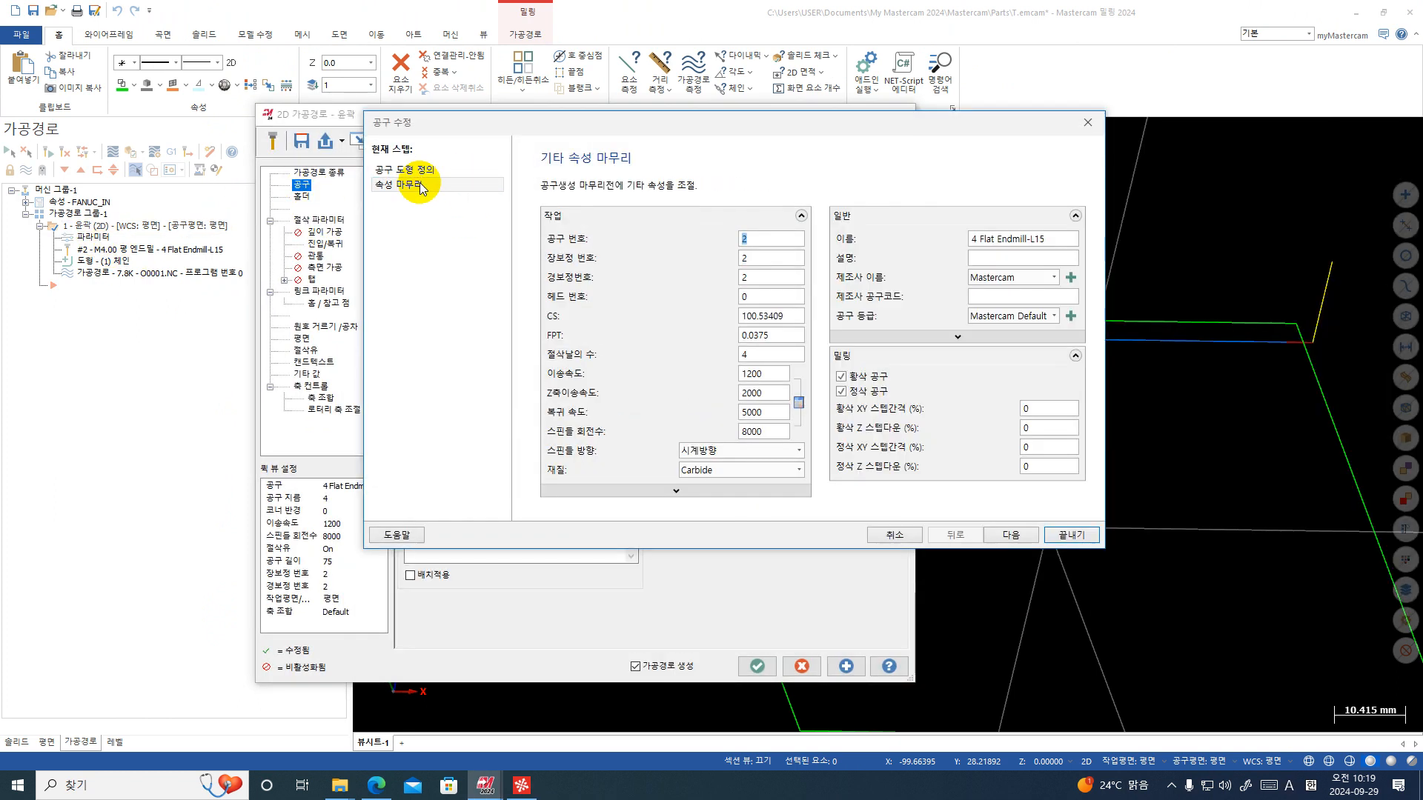
{"action": "key", "text": "ctrl+1"}
{"action": "left_click", "coordinate": [766, 398]}
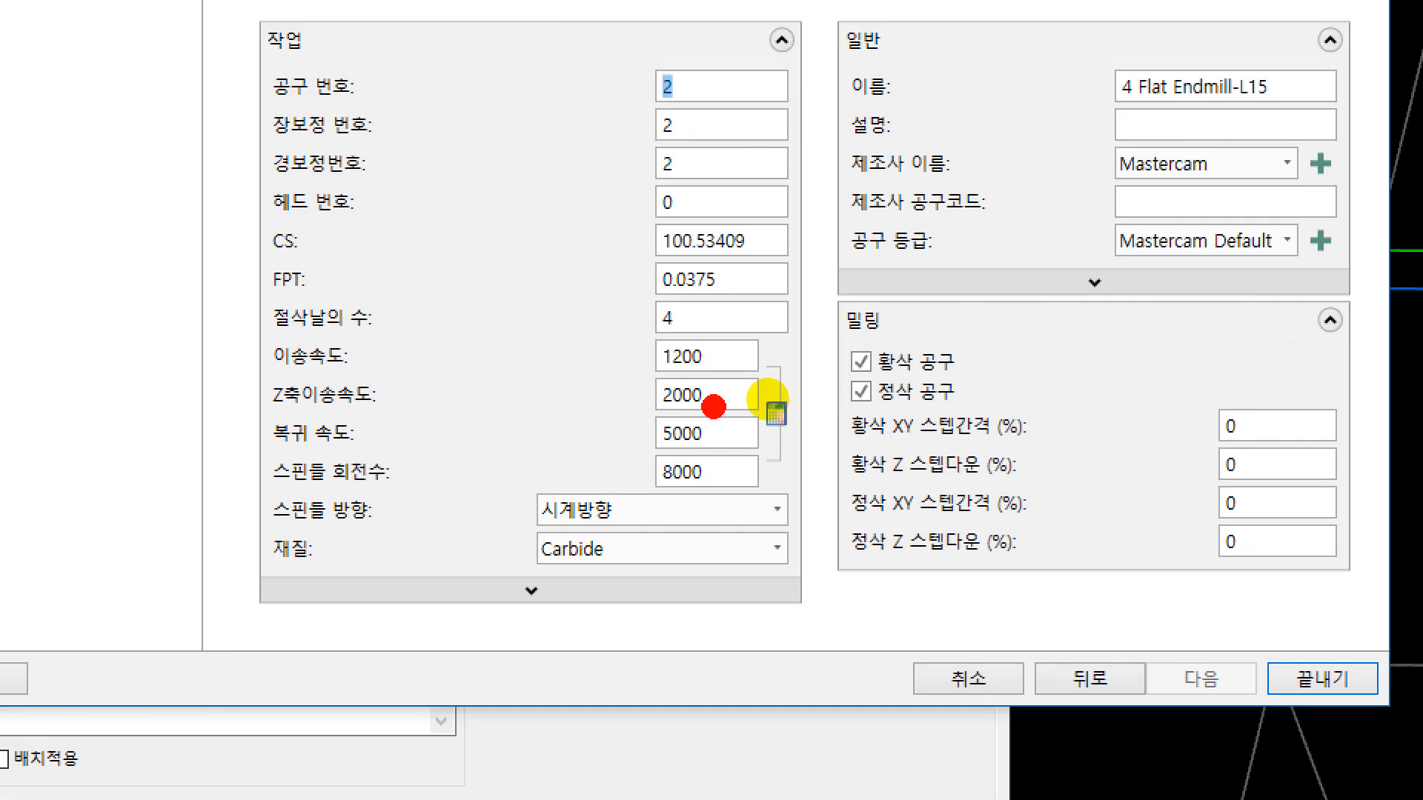
{"action": "left_click_drag", "start_coordinate": [776, 401], "coordinate": [733, 381]}
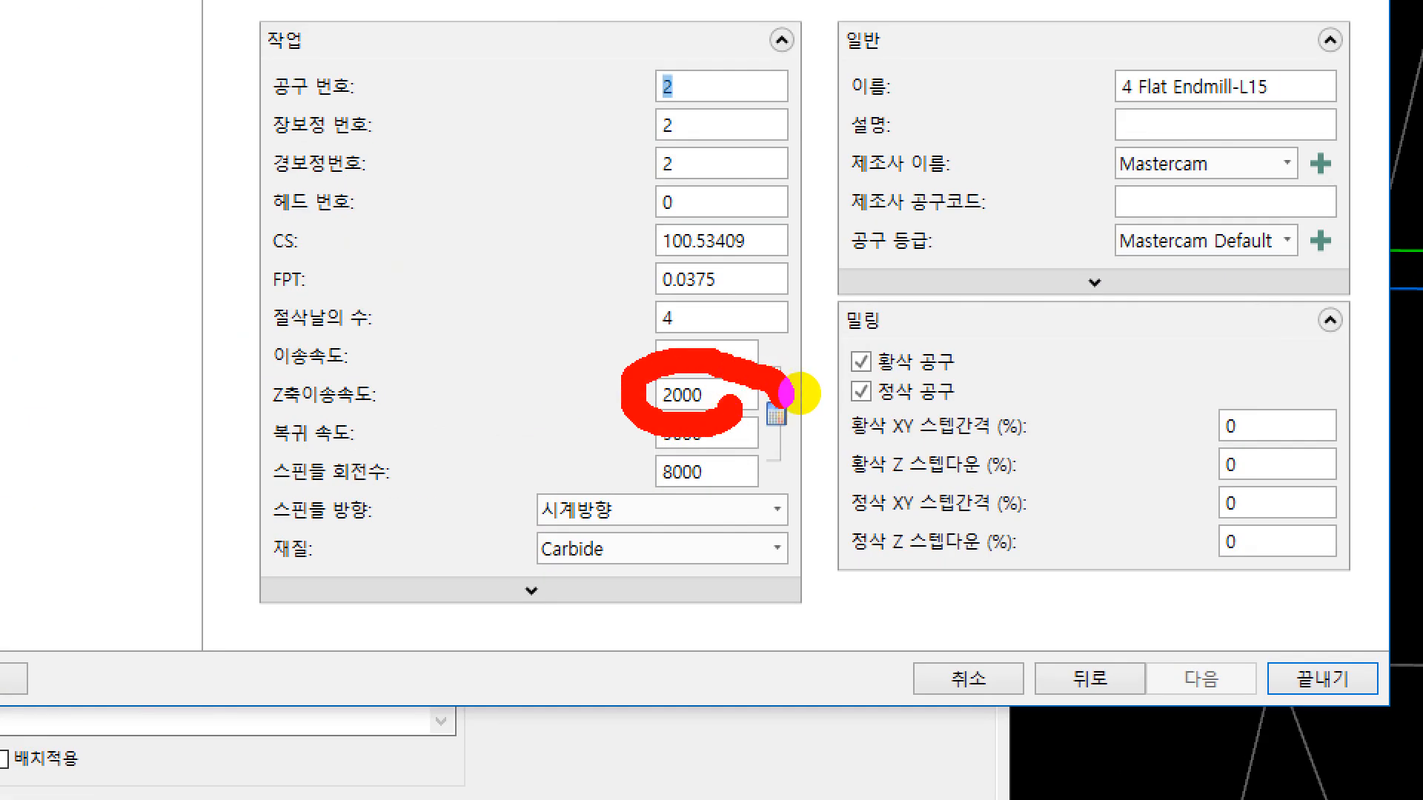
{"action": "key", "text": "Escape"}
{"action": "left_click", "coordinate": [1088, 122]}
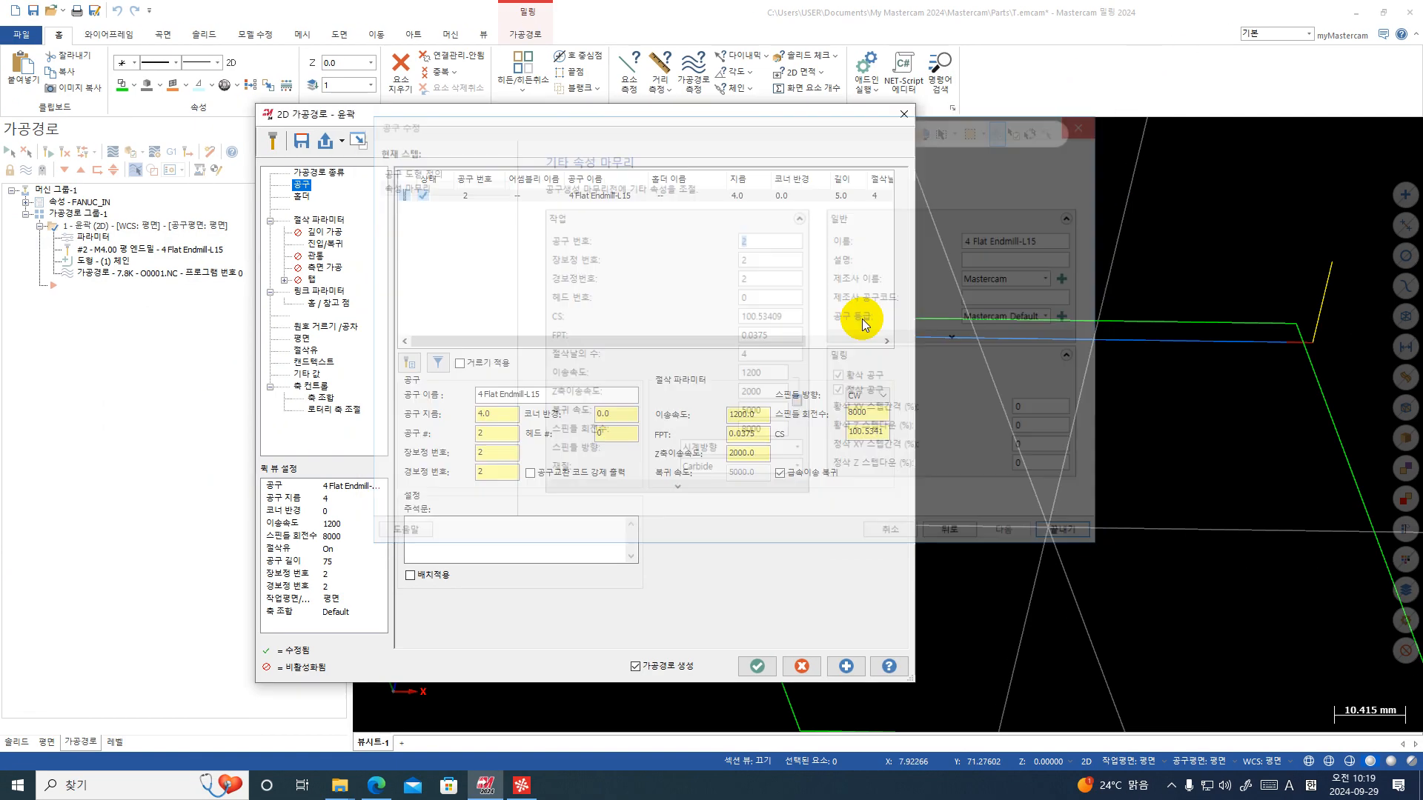
{"action": "left_click", "coordinate": [756, 666]}
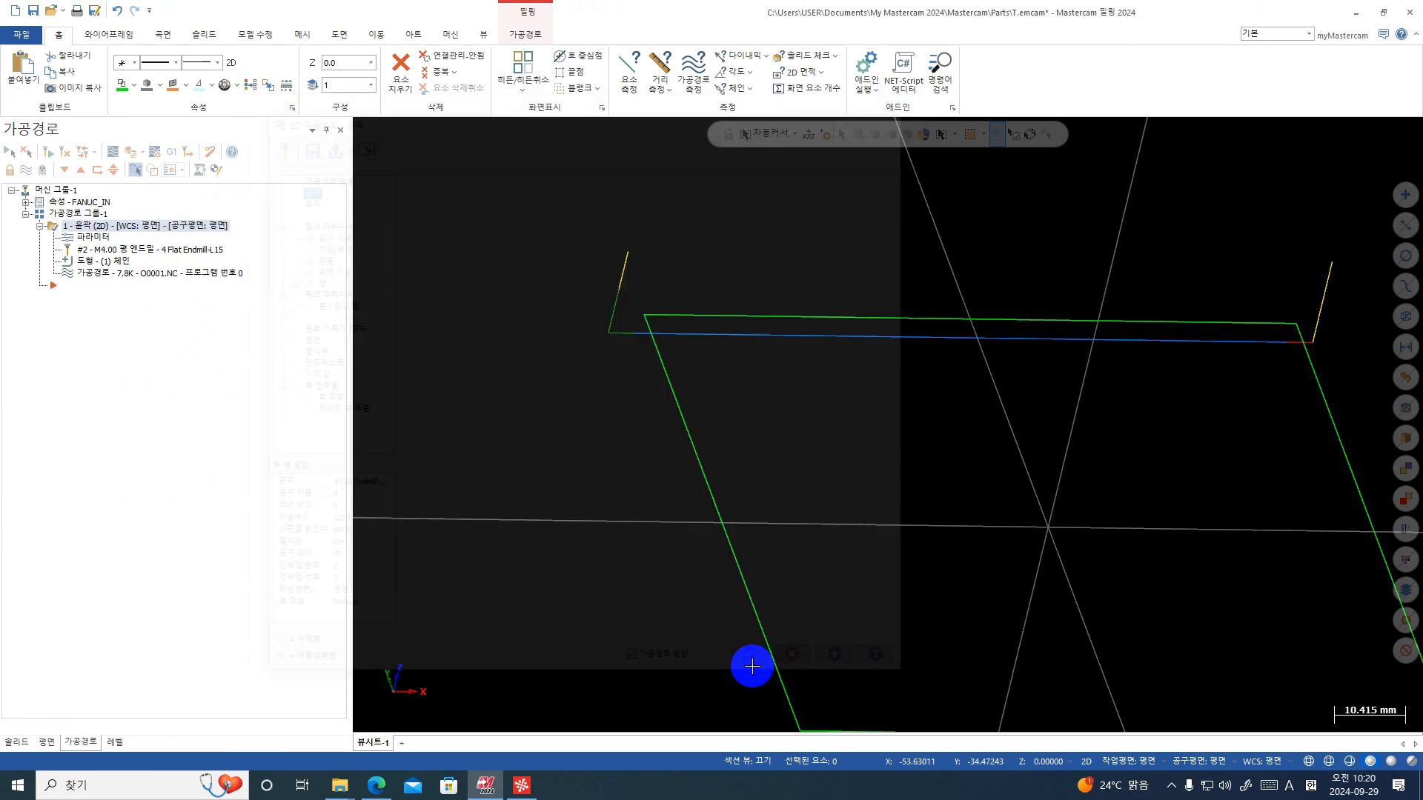
- Cancel the opened post processing dialog, then maximize the CIMCO Edit window and close it
{"action": "left_click", "coordinate": [166, 155]}
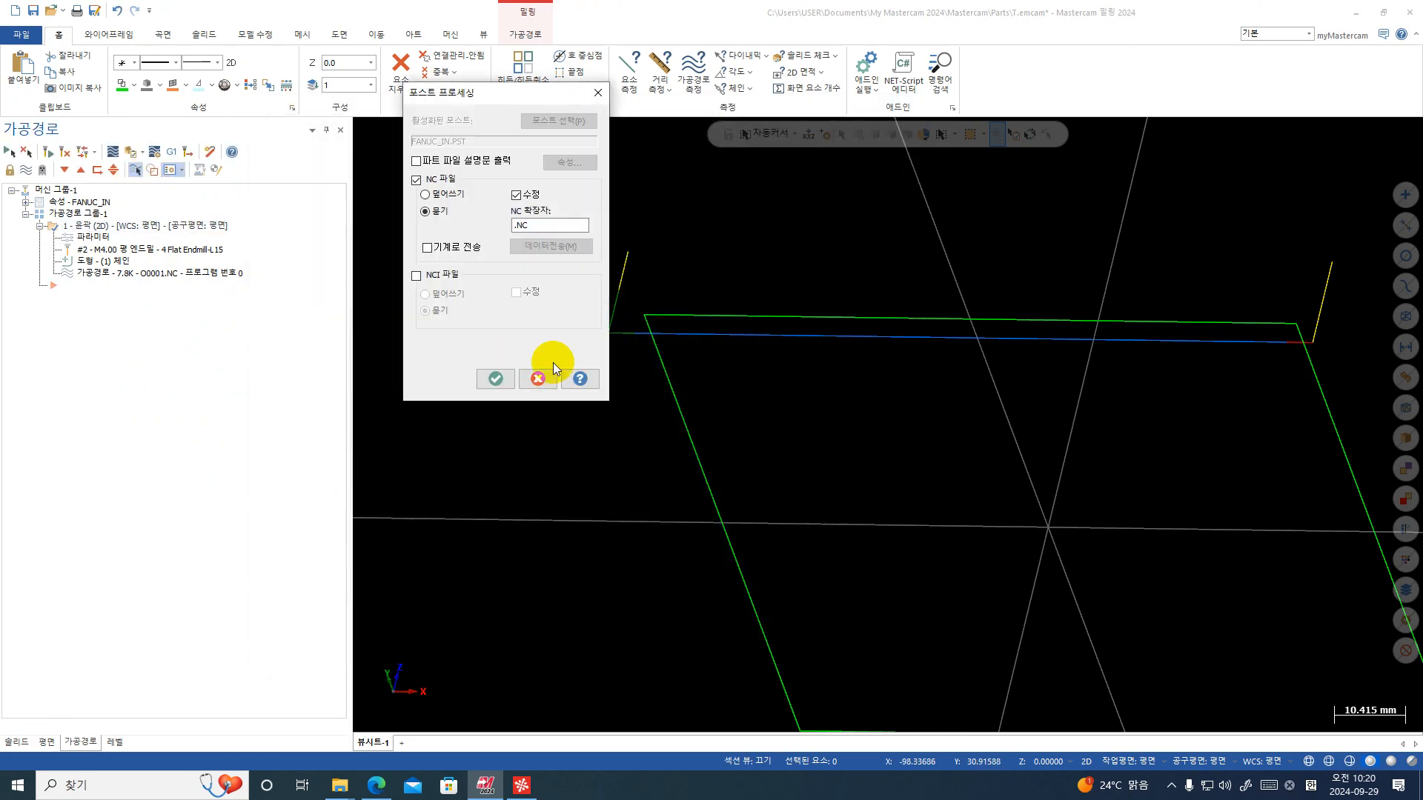
{"action": "left_click", "coordinate": [600, 90]}
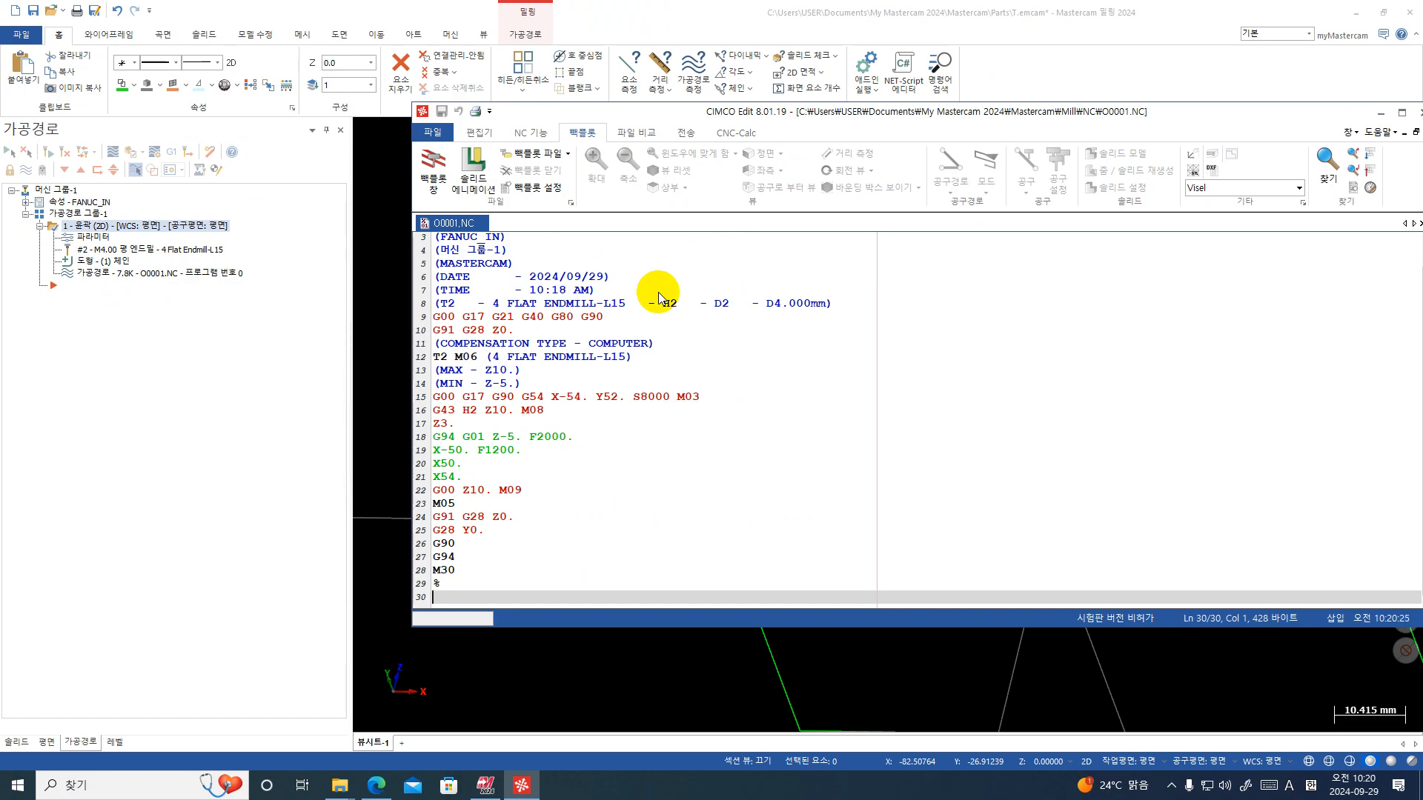
{"action": "double_click", "coordinate": [1027, 110]}
{"action": "left_click", "coordinate": [1081, 115]}
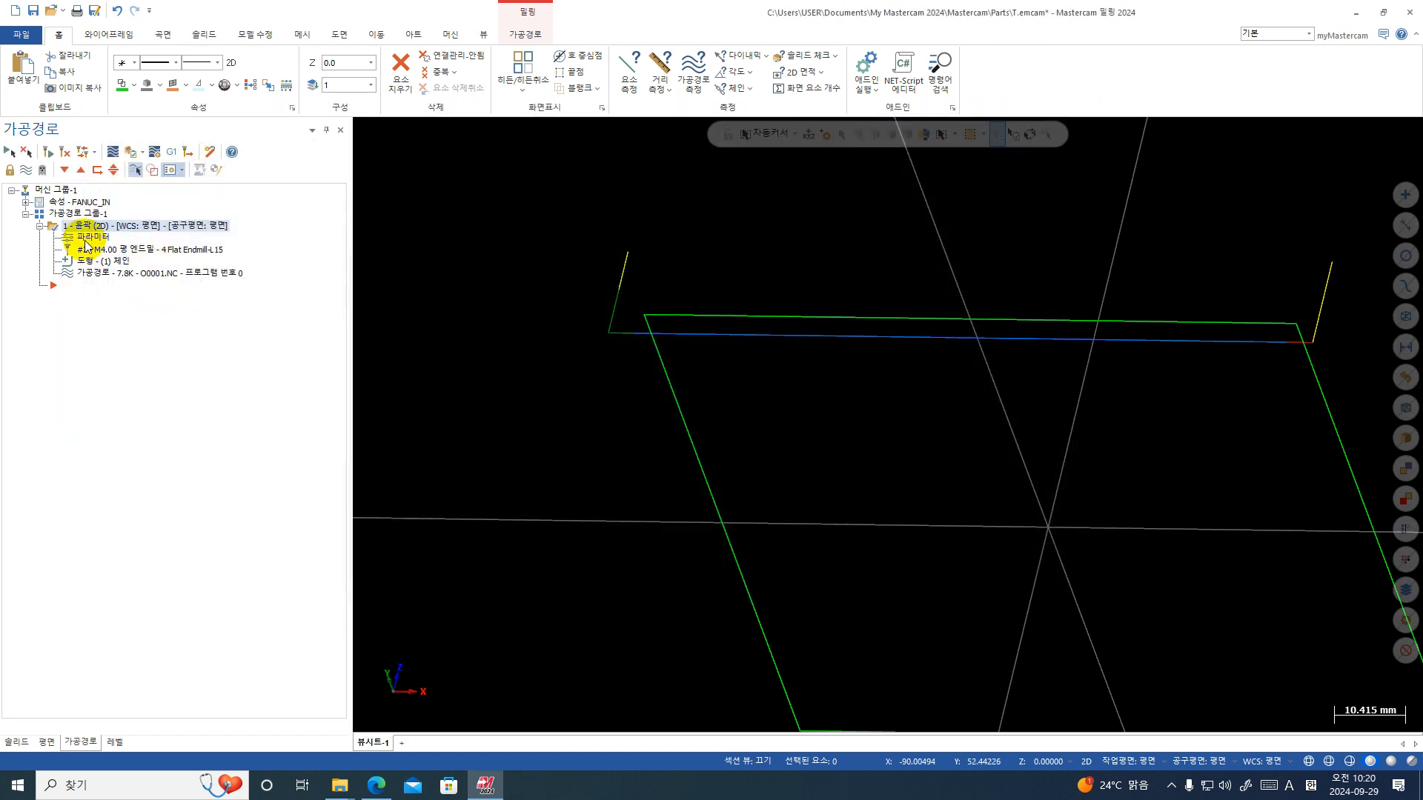
- Disable rapid retract in the contour operation's tool parameters so that the retract feed rate applies, and accept the settings
{"action": "left_click", "coordinate": [86, 245]}
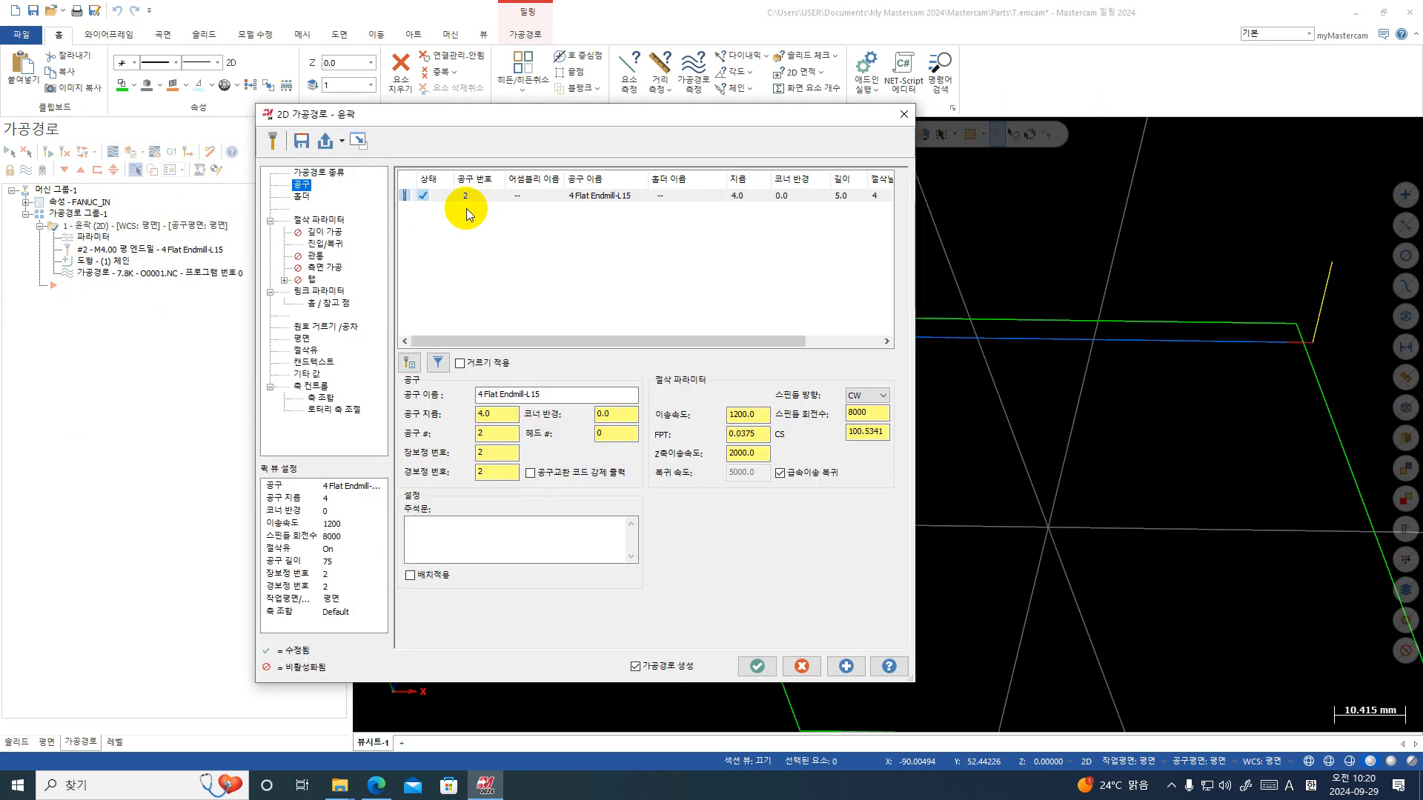
{"action": "left_click", "coordinate": [795, 477]}
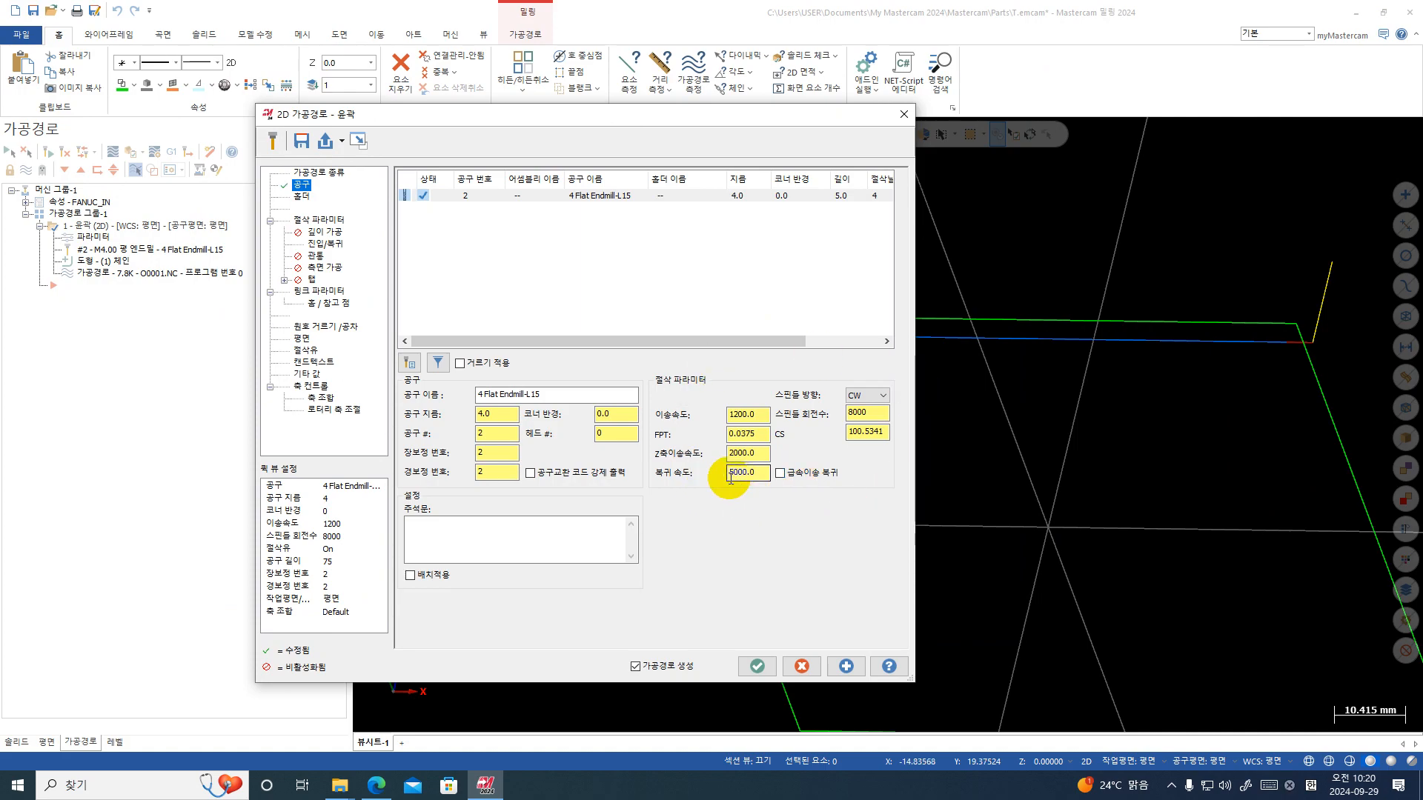
{"action": "left_click", "coordinate": [757, 730]}
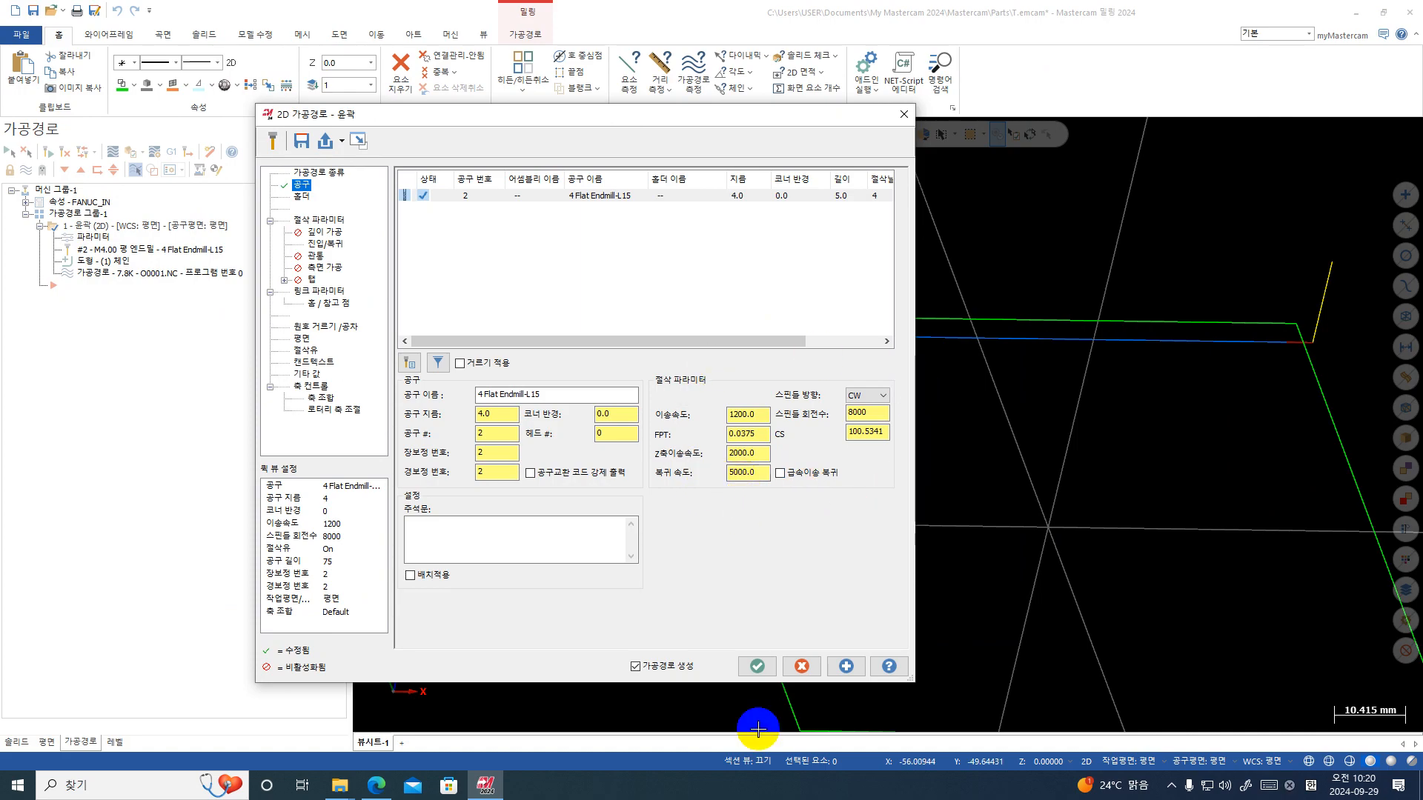
{"action": "left_click", "coordinate": [757, 665]}
- Post the contour operation with the retract feed rate active to O0001.NC, replacing the existing NC file
{"action": "left_click", "coordinate": [135, 170]}
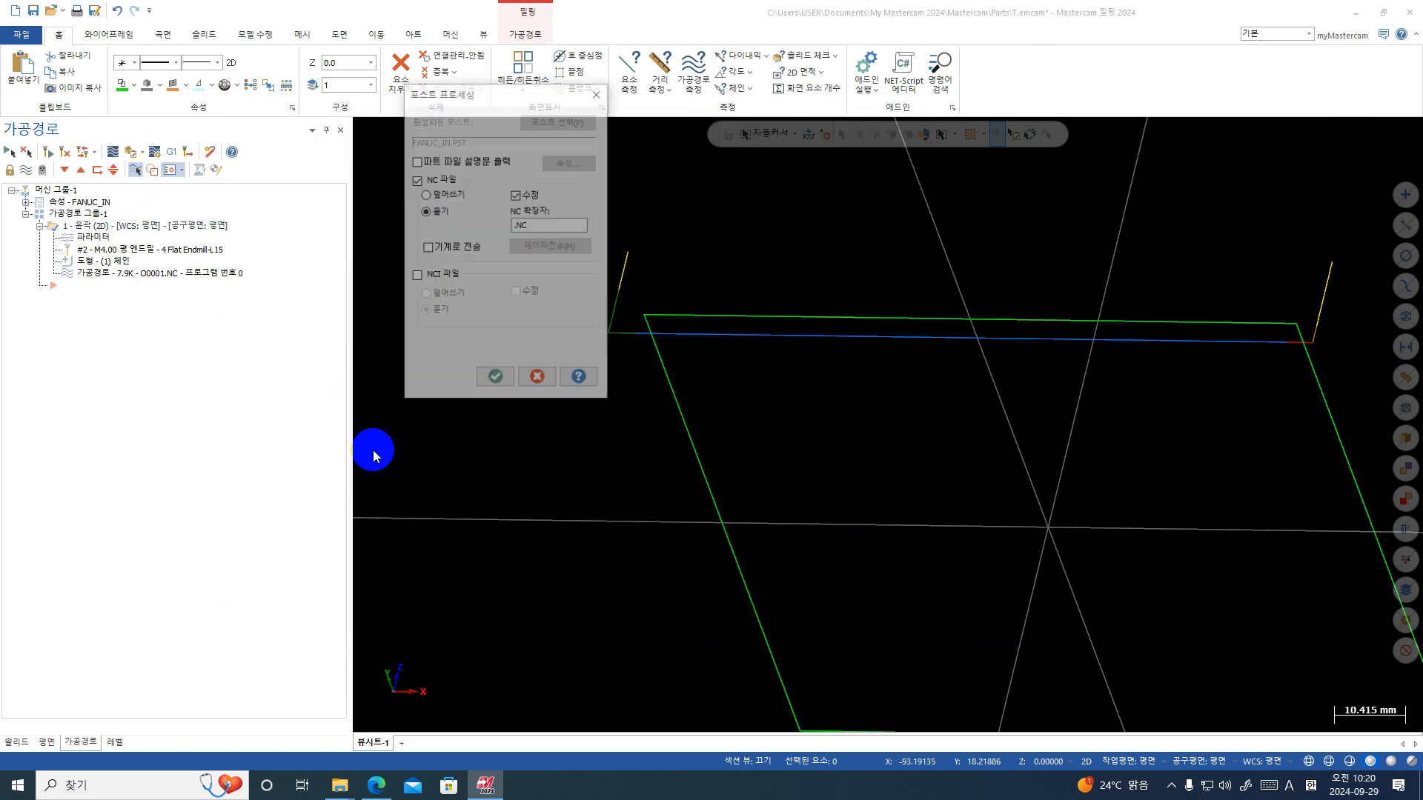
{"action": "left_click", "coordinate": [493, 376]}
{"action": "key", "text": "Return"}
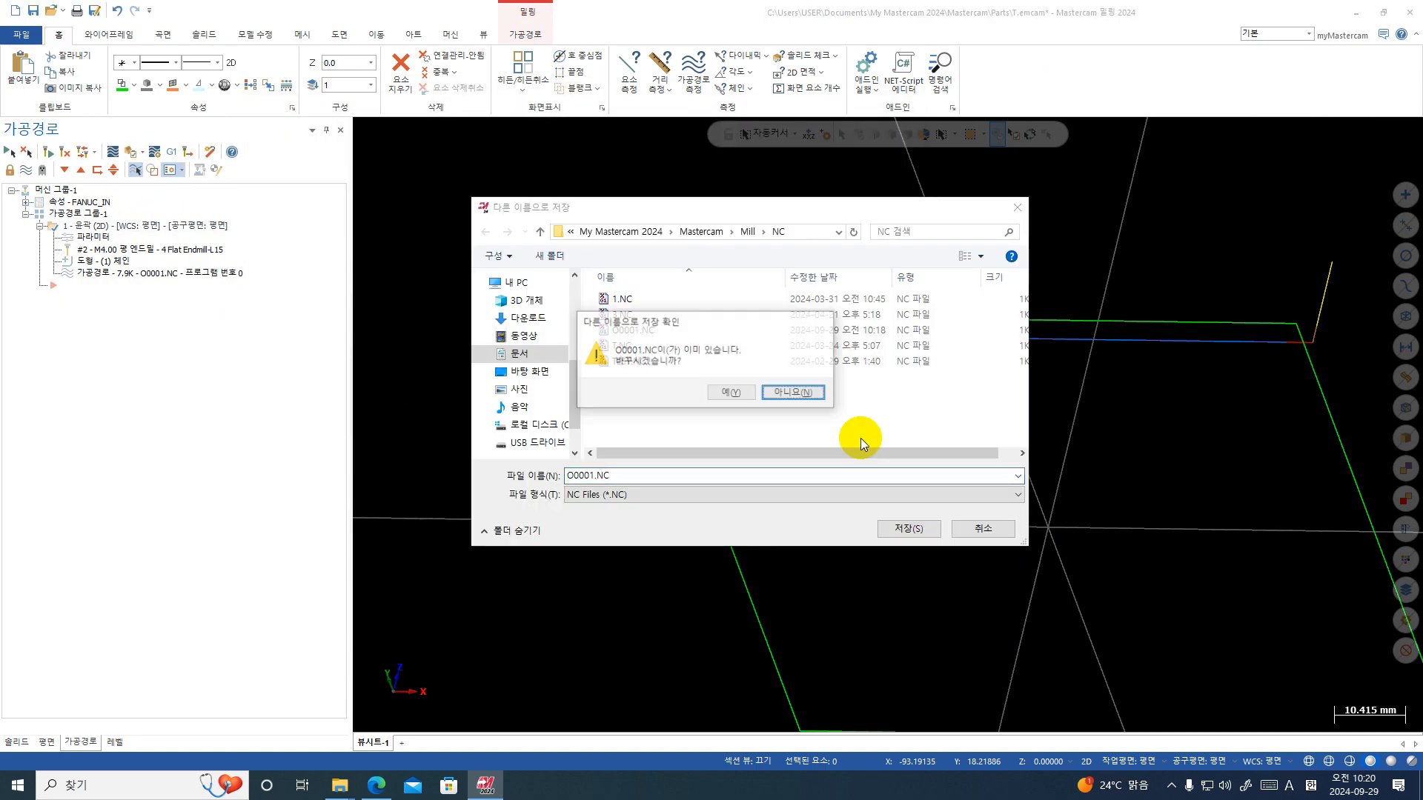
{"action": "left_click", "coordinate": [722, 393]}
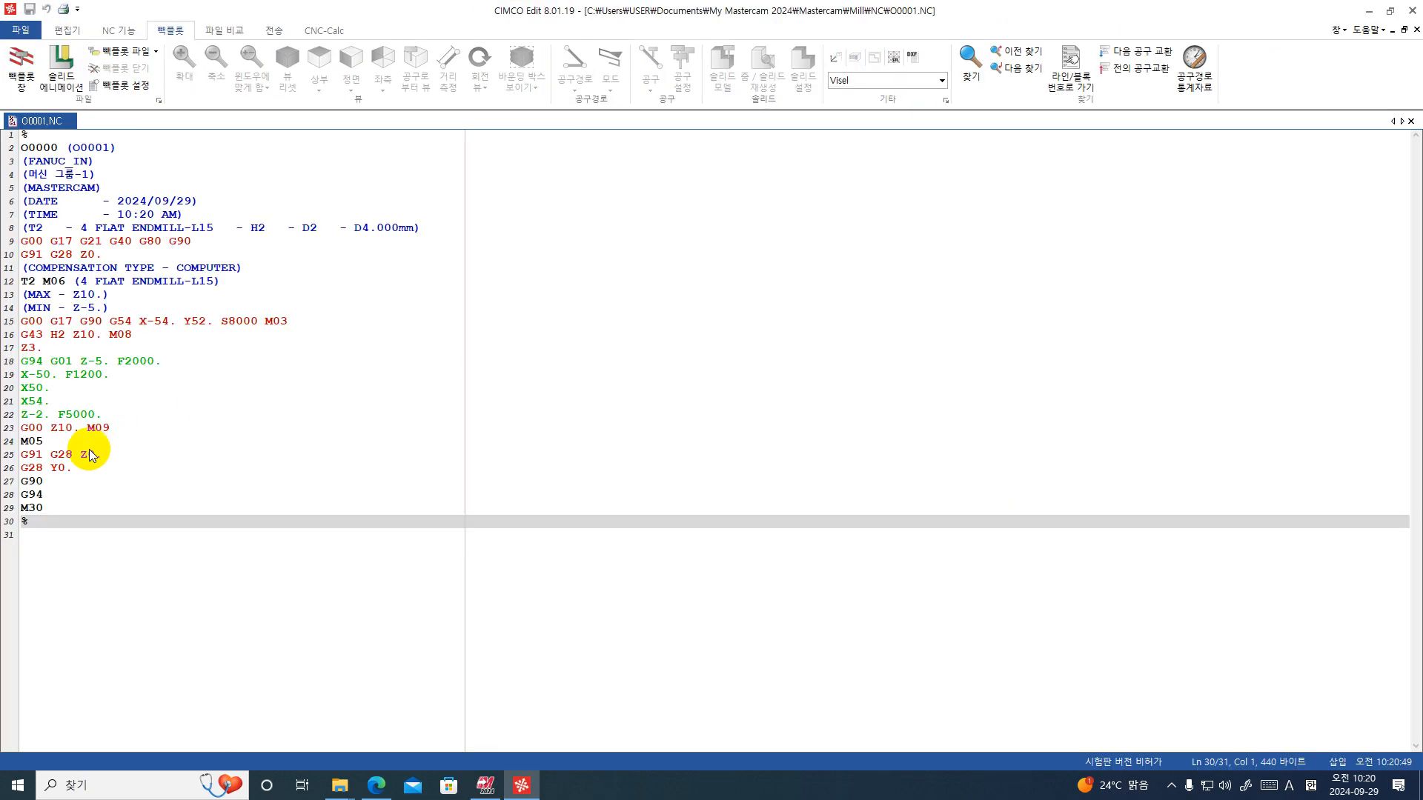
- Examine the feed-rate retract move before the G00 Z10. line in the posted NC code and close CIMCO Edit
{"action": "left_click", "coordinate": [59, 417]}
{"action": "left_click", "coordinate": [109, 420]}
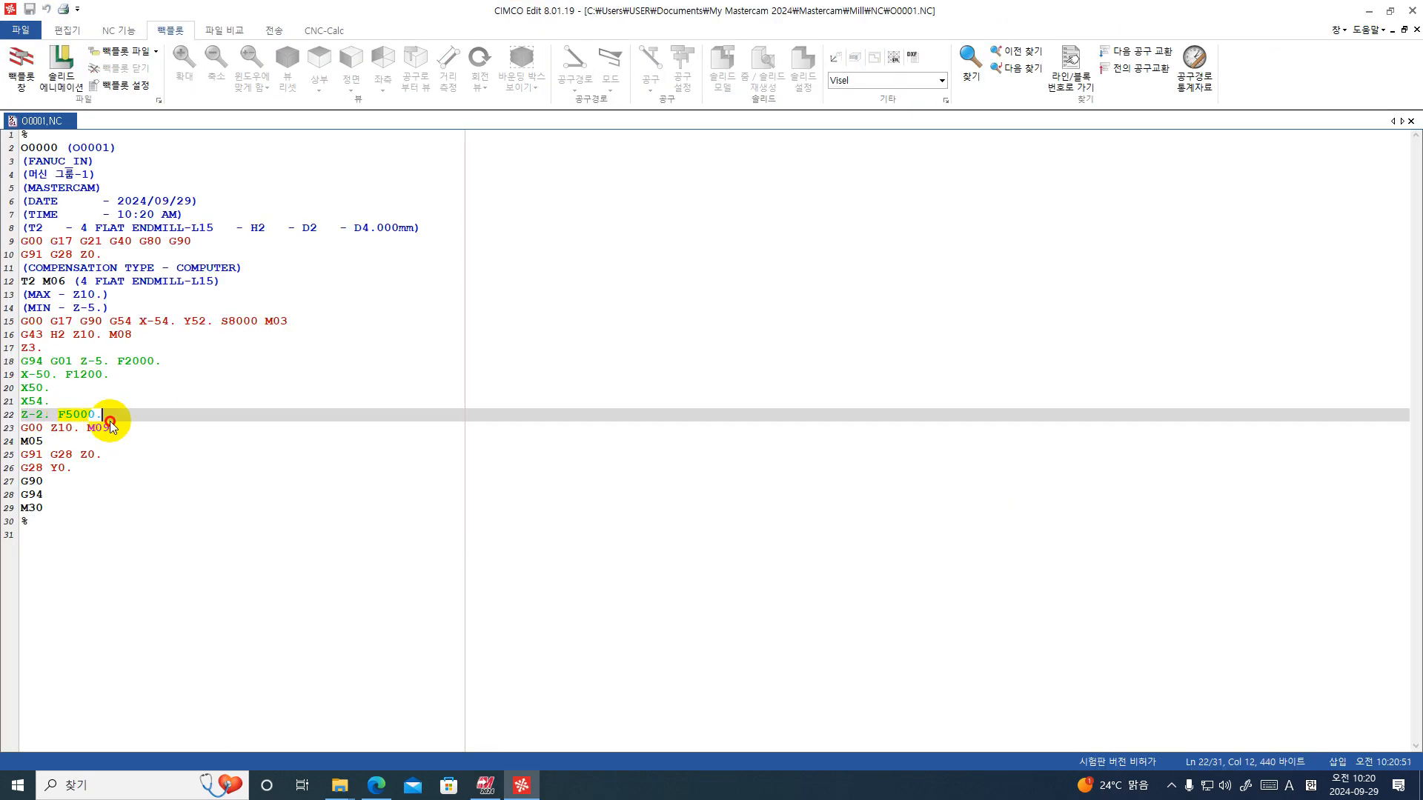
{"action": "key", "text": "Down"}
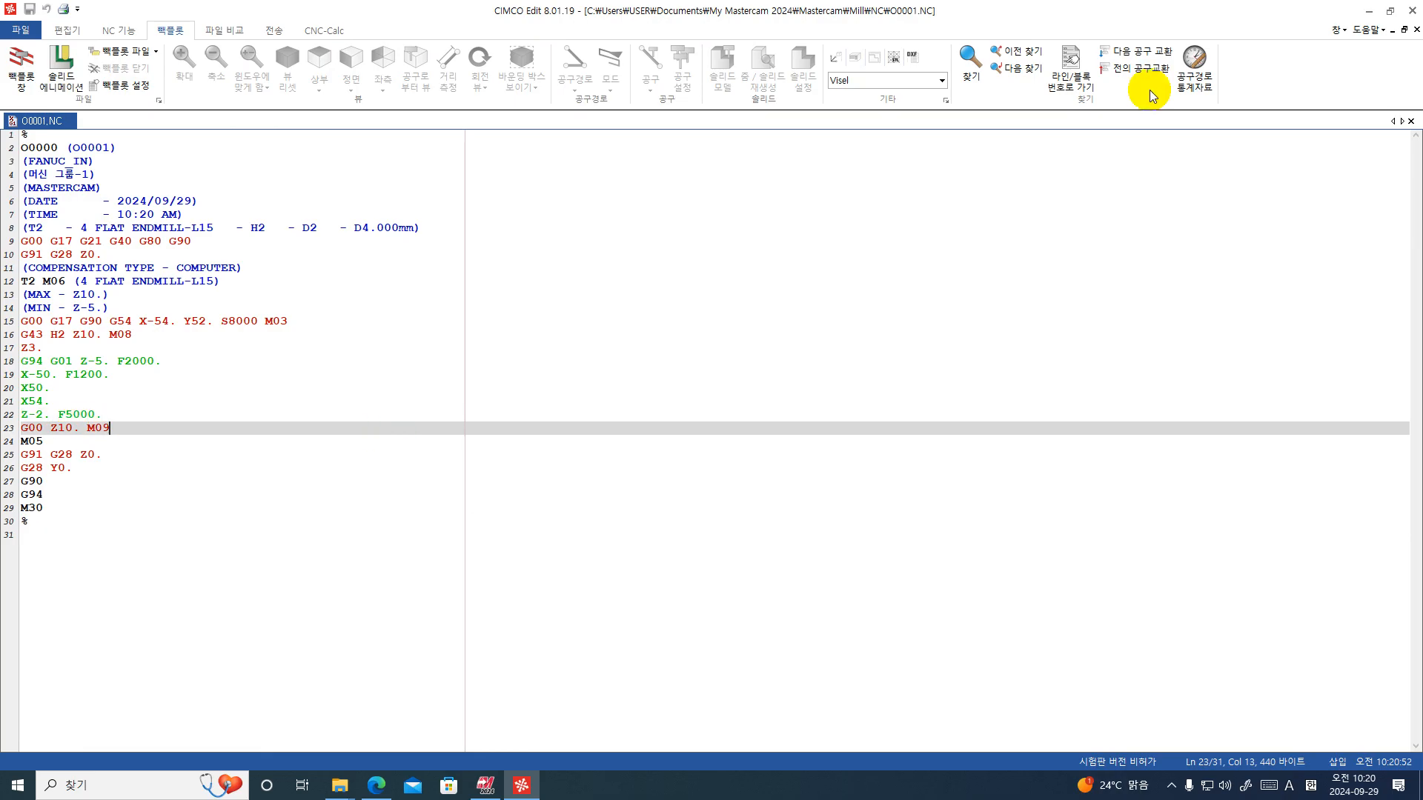
{"action": "left_click", "coordinate": [1413, 12]}
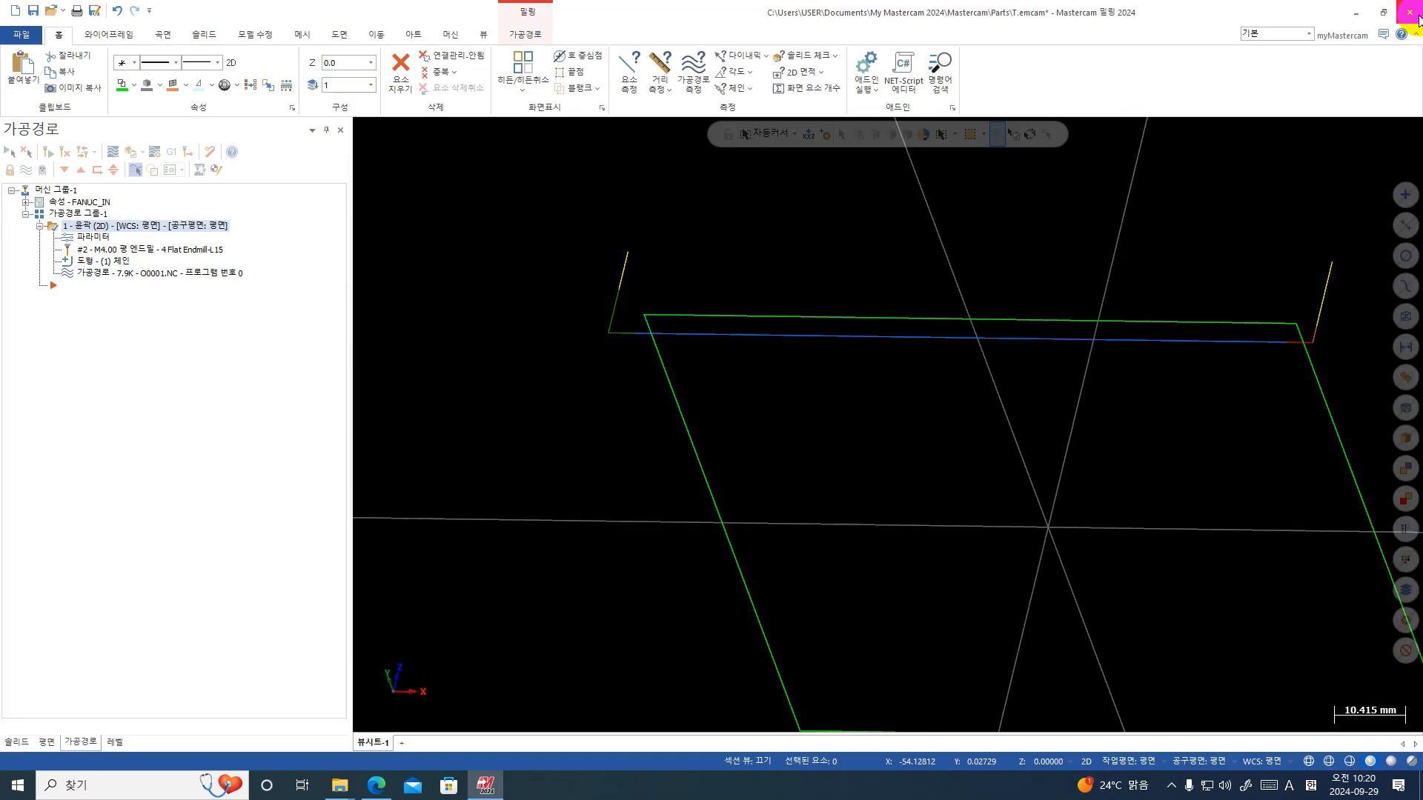
- Turn rapid retract back on in the contour operation's tool parameters and set the spindle speed to 3000
{"action": "left_click", "coordinate": [136, 235]}
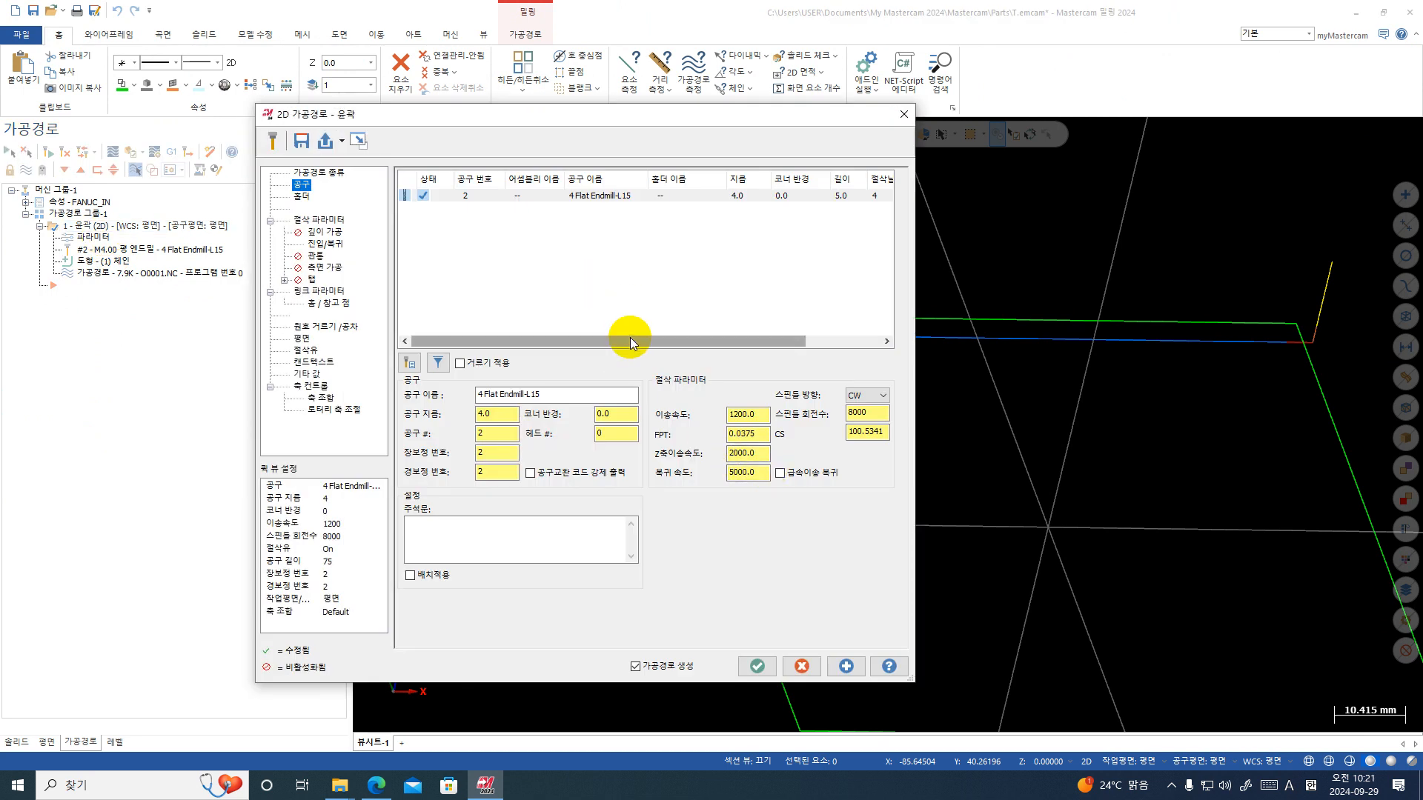
{"action": "left_click", "coordinate": [809, 475]}
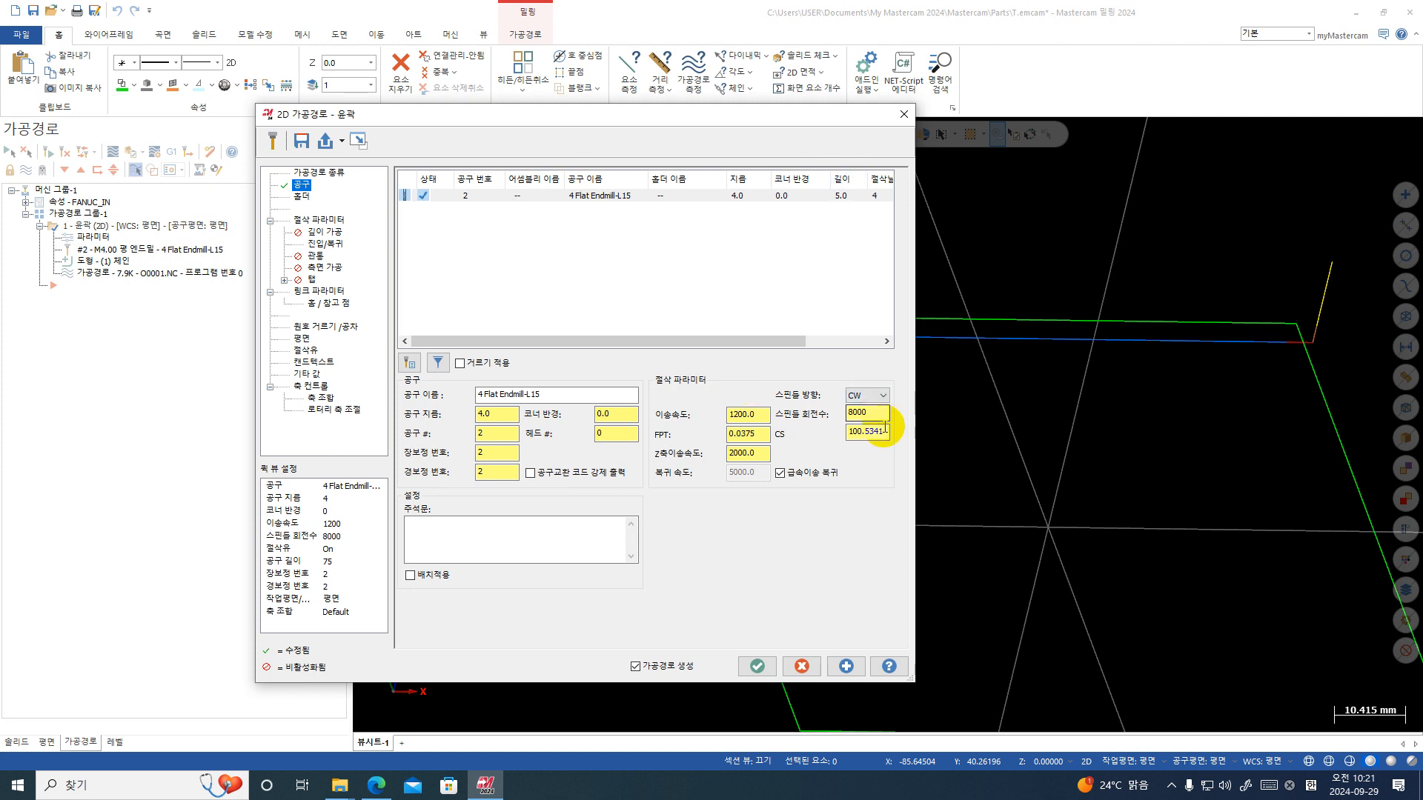
{"action": "left_click", "coordinate": [531, 241]}
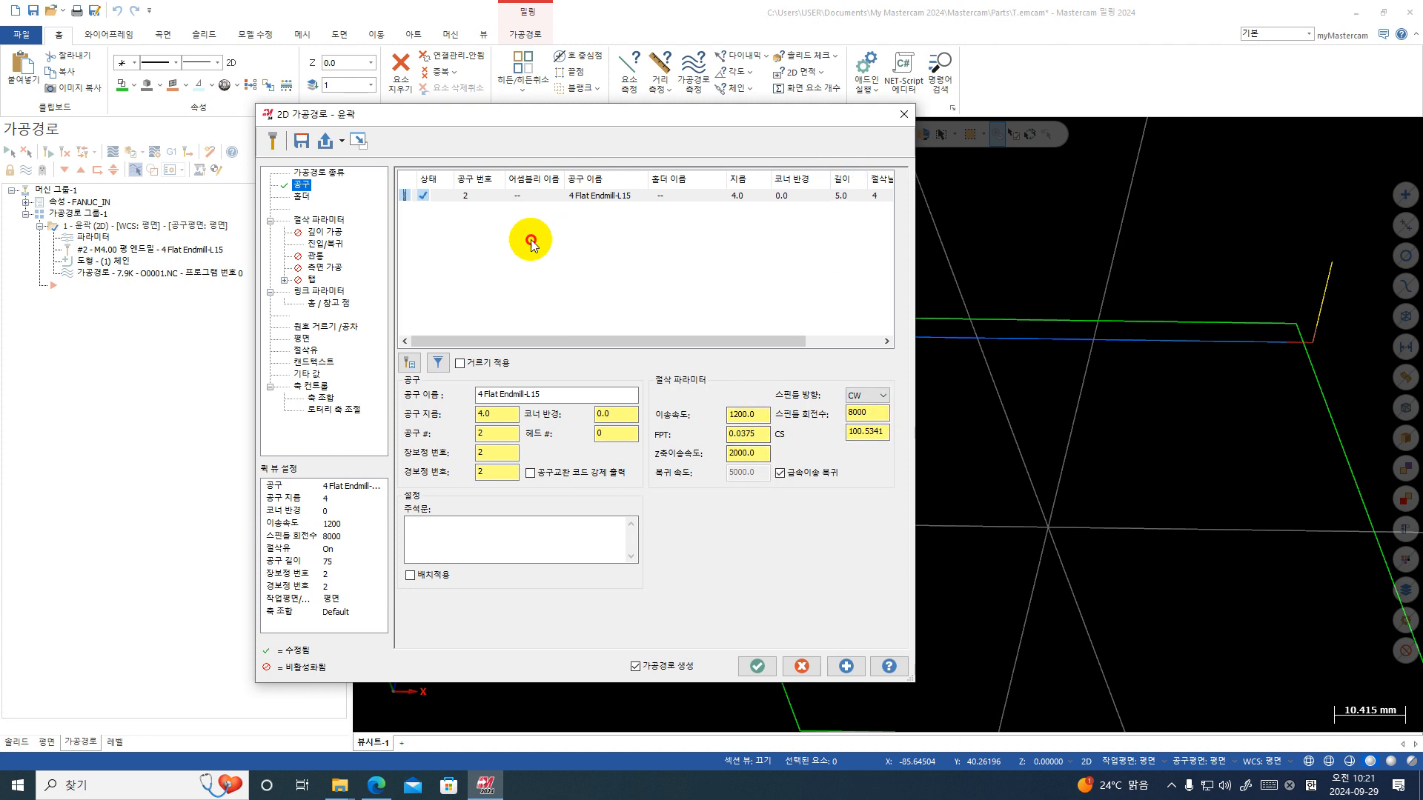
{"action": "double_click", "coordinate": [867, 412]}
{"action": "type", "text": "300"}
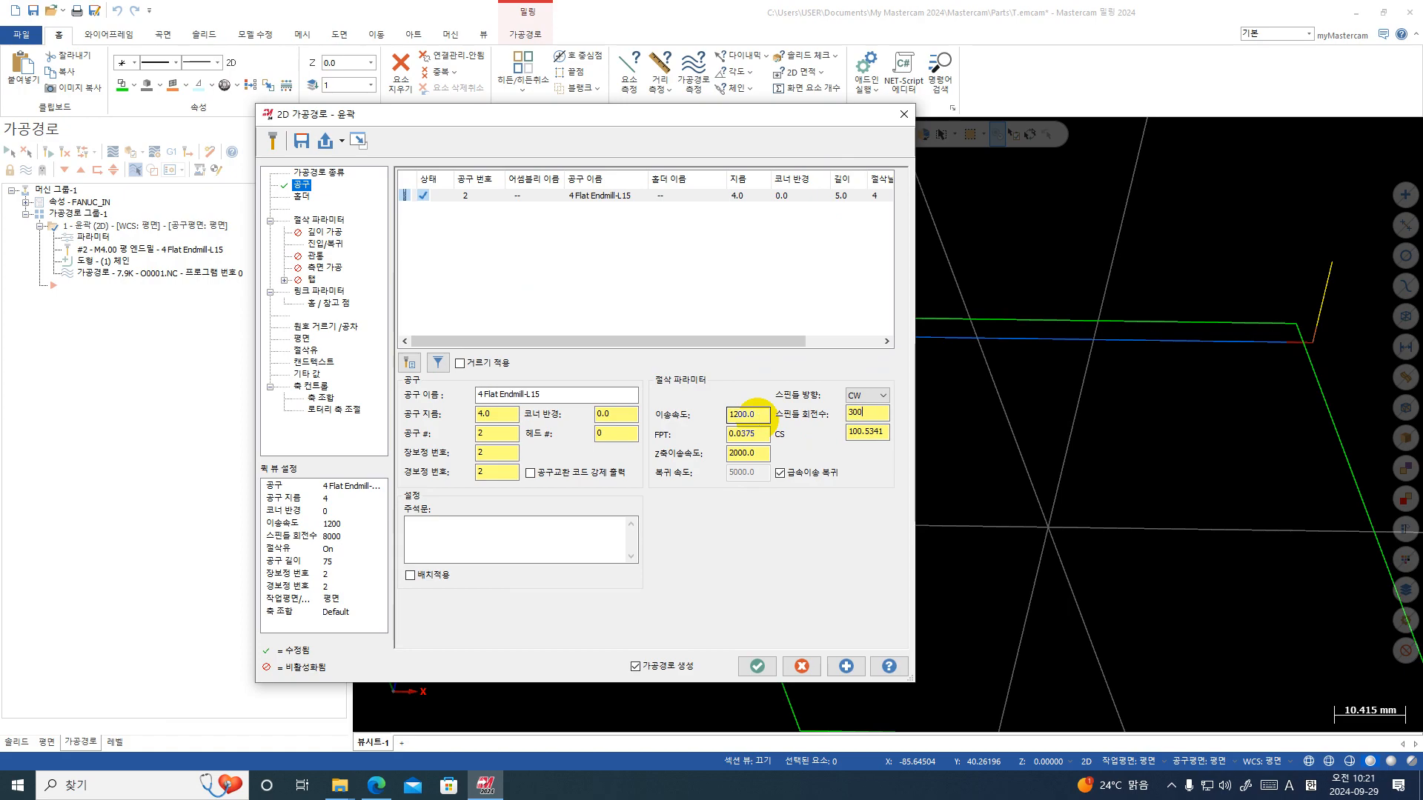
{"action": "type", "text": "0"}
{"action": "key", "text": "Return"}
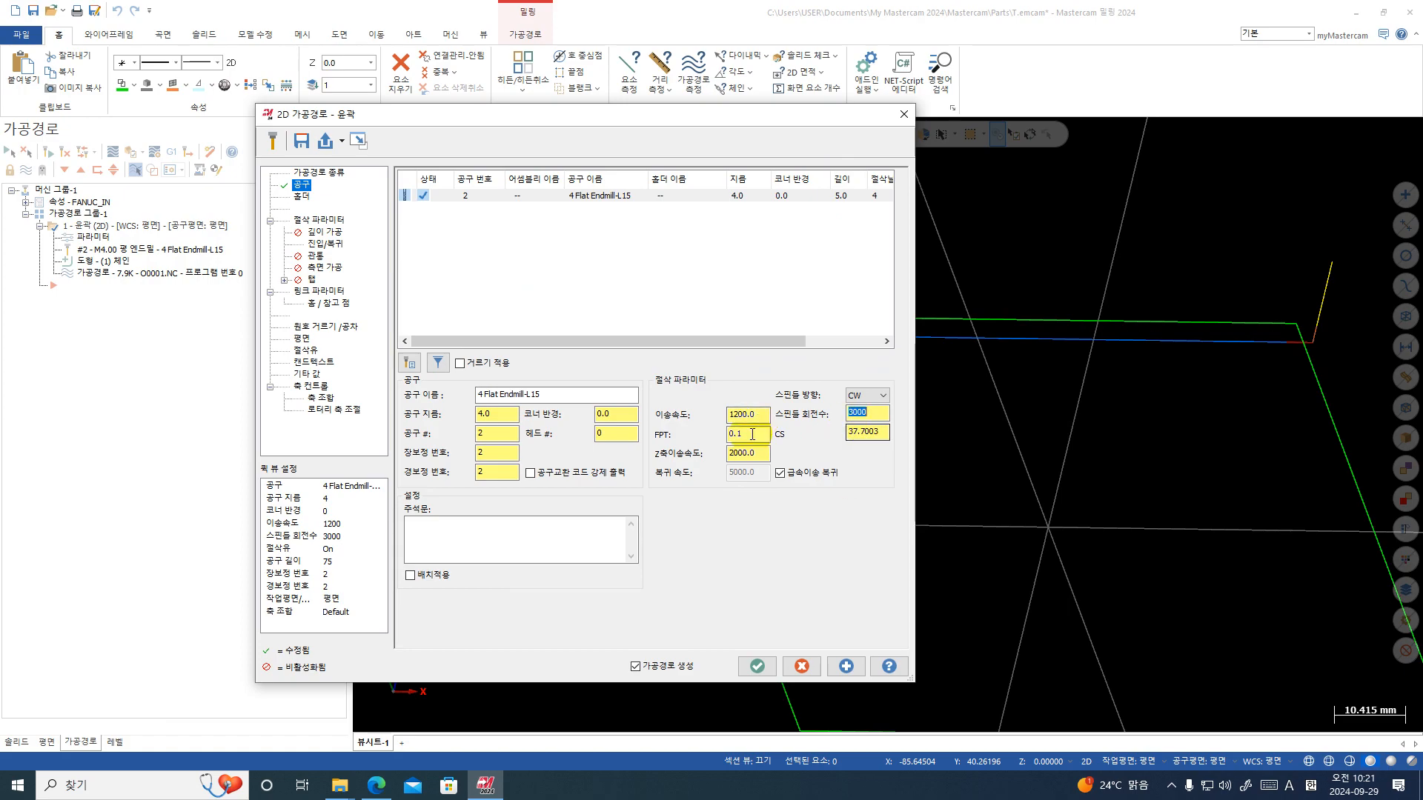
- Post the contour operation to O0001.NC, replacing the existing file, and check the S3000 spindle speed in the code
{"action": "left_click", "coordinate": [802, 666]}
{"action": "left_click", "coordinate": [757, 666]}
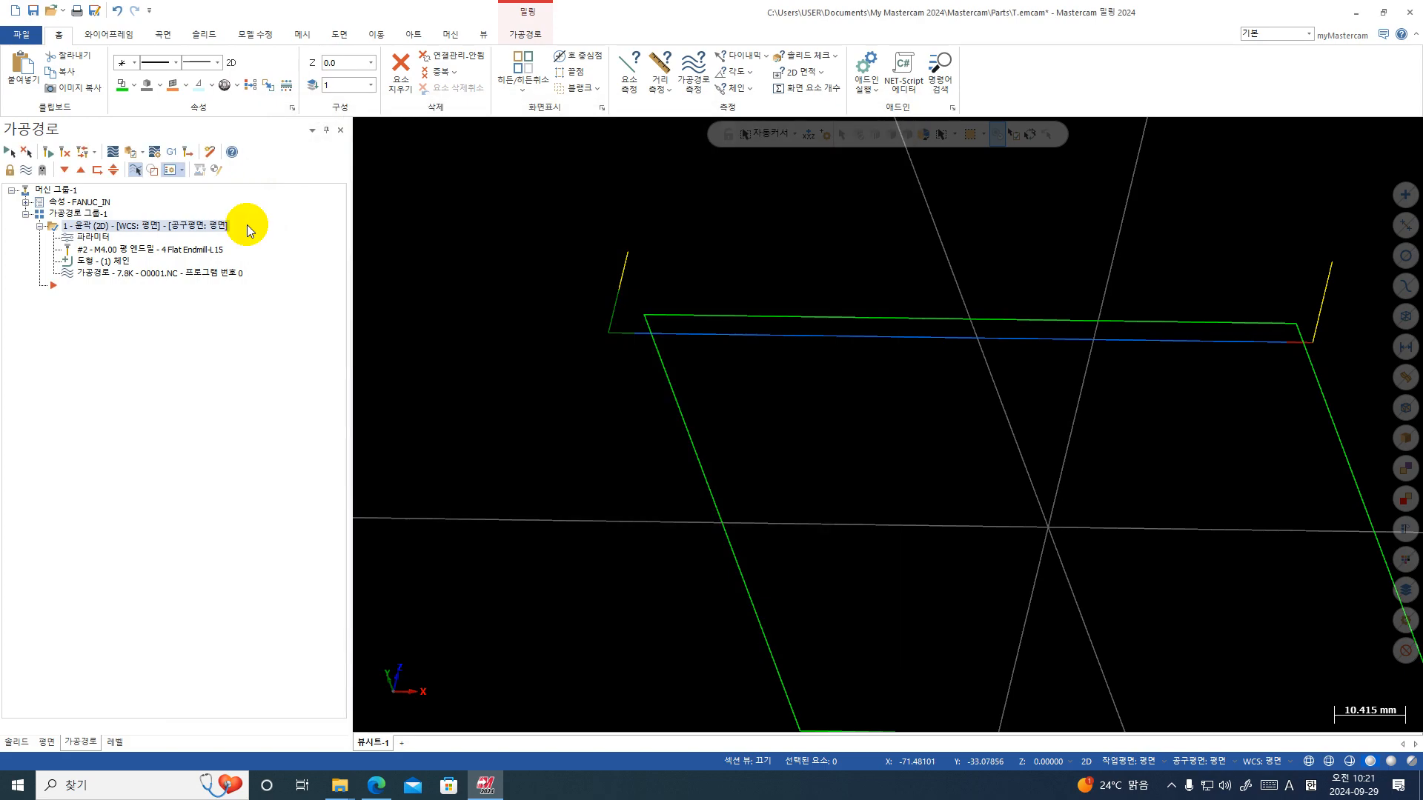
{"action": "left_click", "coordinate": [172, 151]}
{"action": "left_click", "coordinate": [495, 378]}
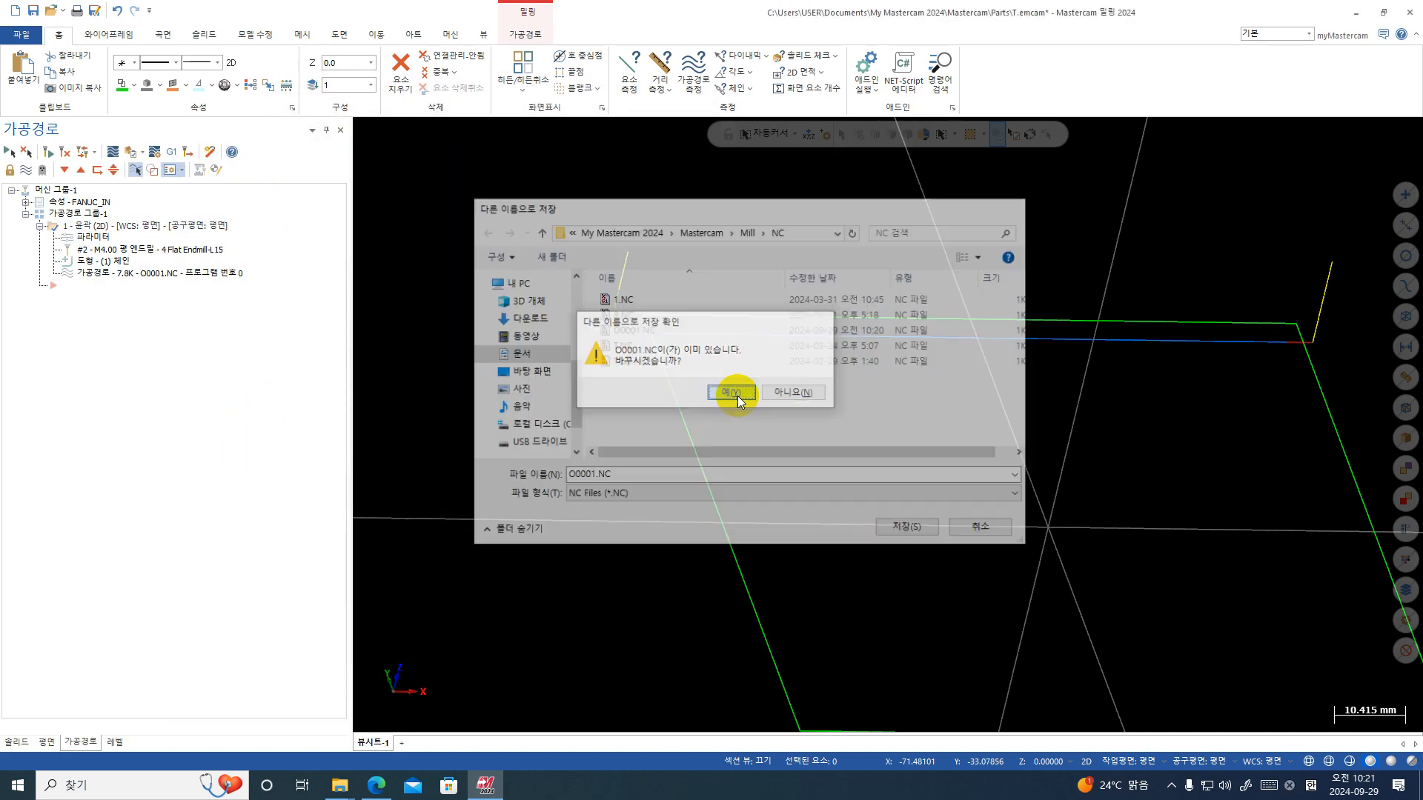
{"action": "left_click", "coordinate": [734, 393]}
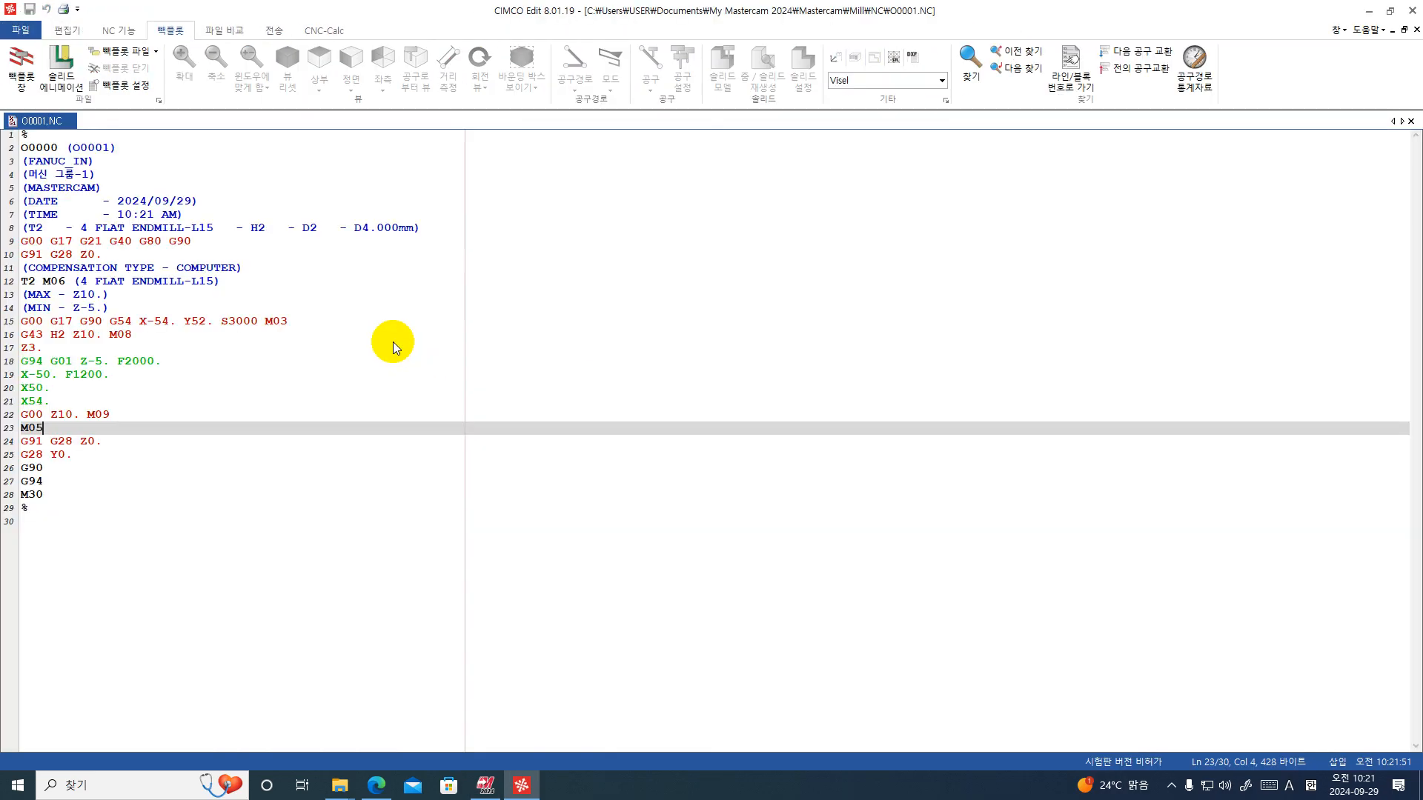
{"action": "left_click_drag", "start_coordinate": [220, 325], "coordinate": [264, 327]}
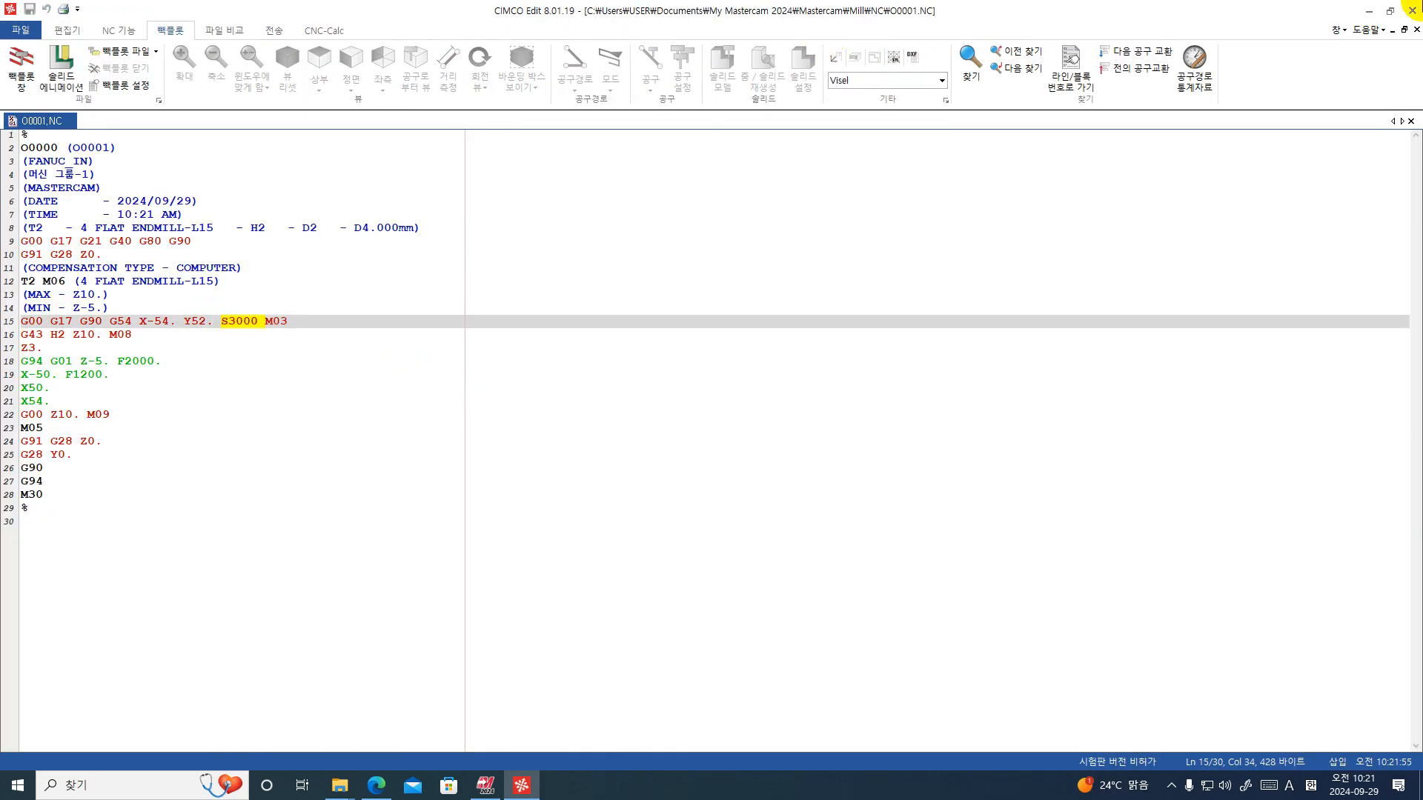
{"action": "left_click", "coordinate": [1412, 10]}
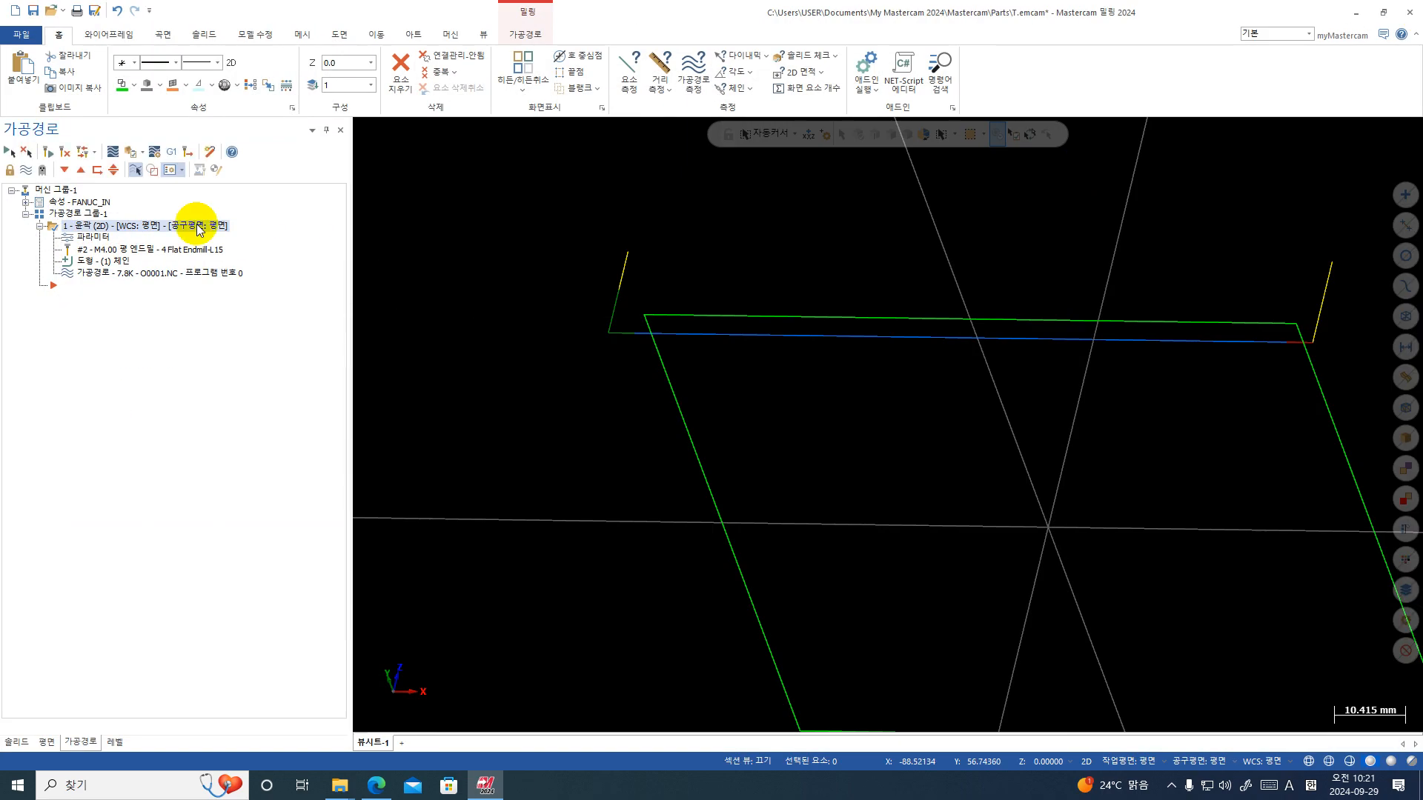
- Duplicate the 2D contour operation within toolpath group 1
{"action": "left_click", "coordinate": [58, 214]}
{"action": "left_click", "coordinate": [72, 226]}
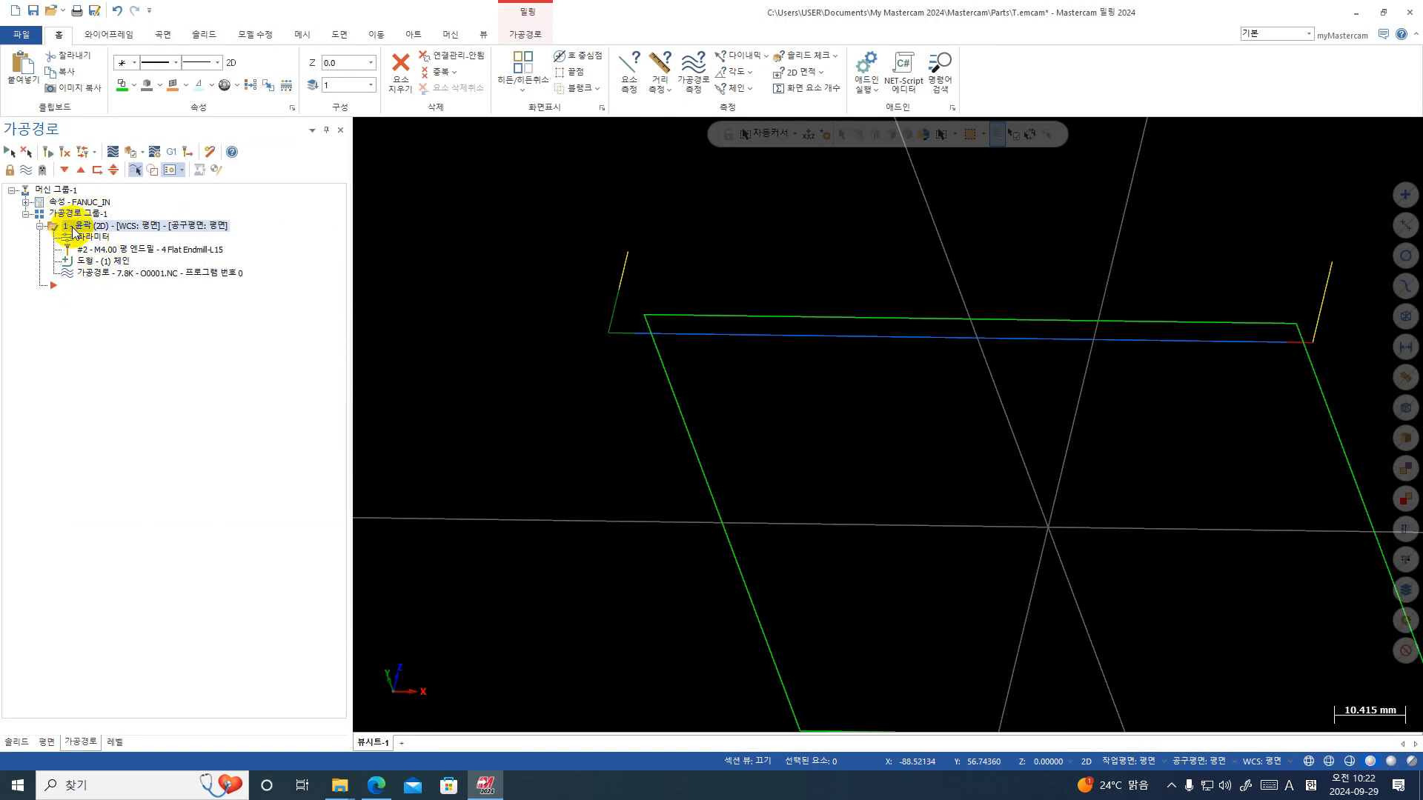
{"action": "key", "text": "ctrl+c"}
{"action": "key", "text": "ctrl+v"}
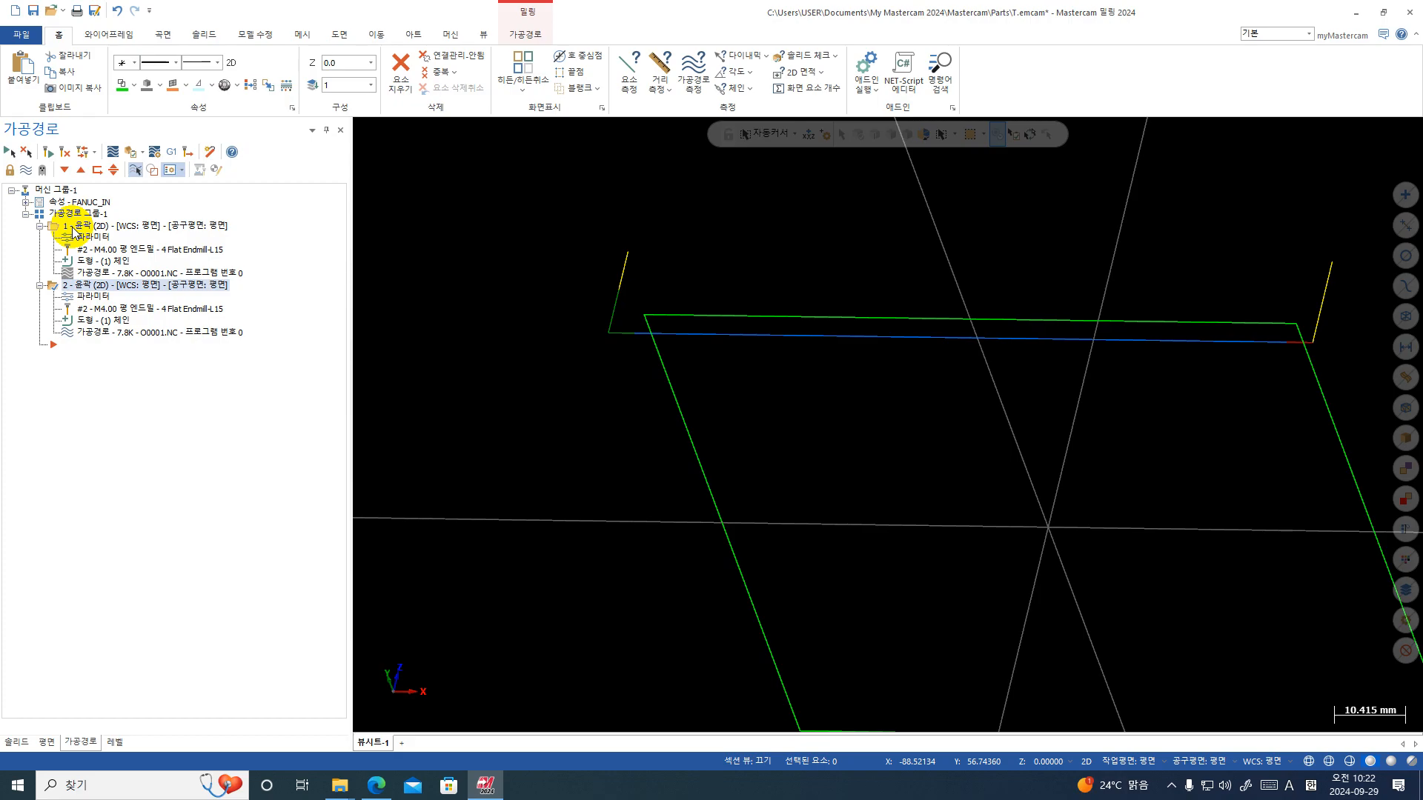
- Set the copied contour operation's spindle speed to 8000 in its tool parameters and accept the settings
{"action": "left_click", "coordinate": [89, 298]}
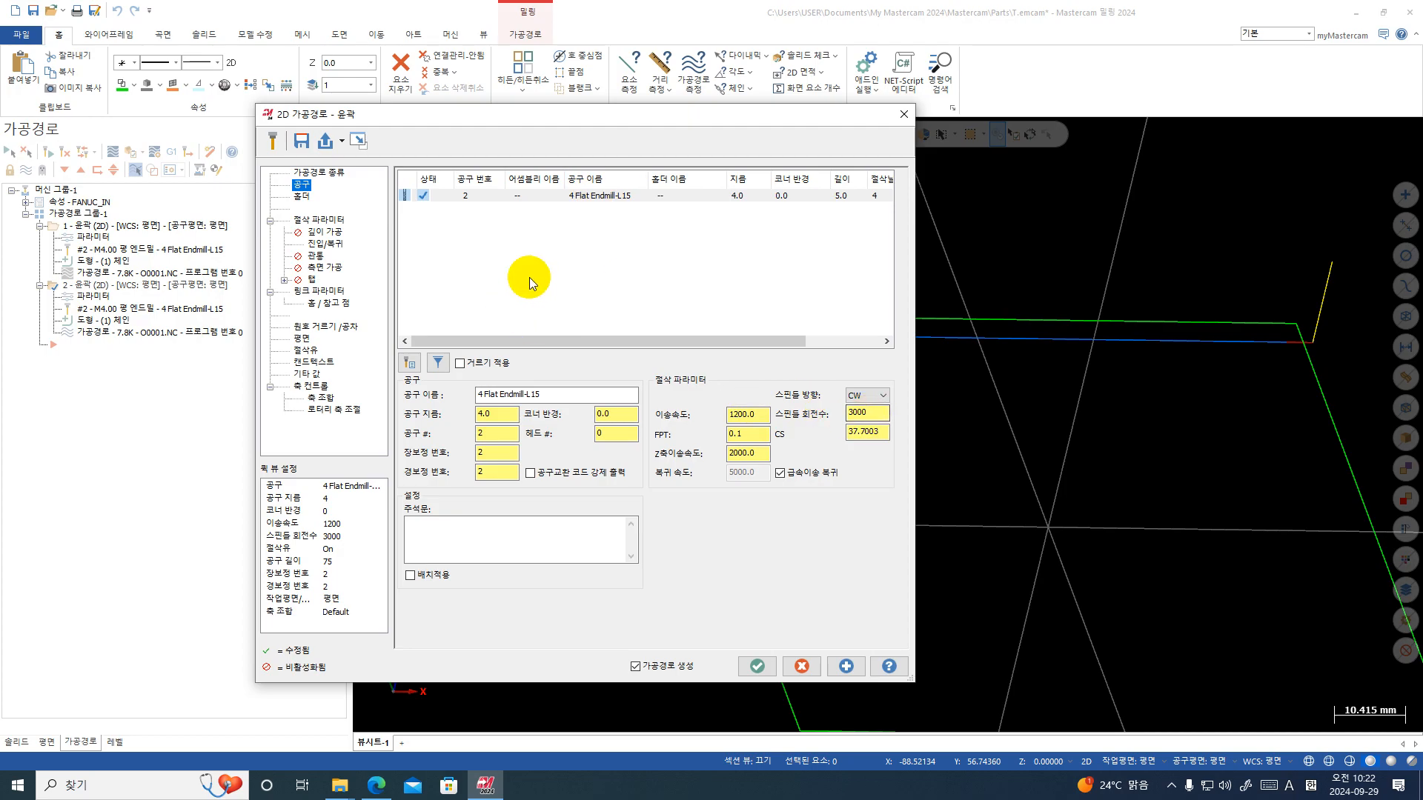
{"action": "left_click", "coordinate": [577, 198]}
{"action": "left_click", "coordinate": [866, 414]}
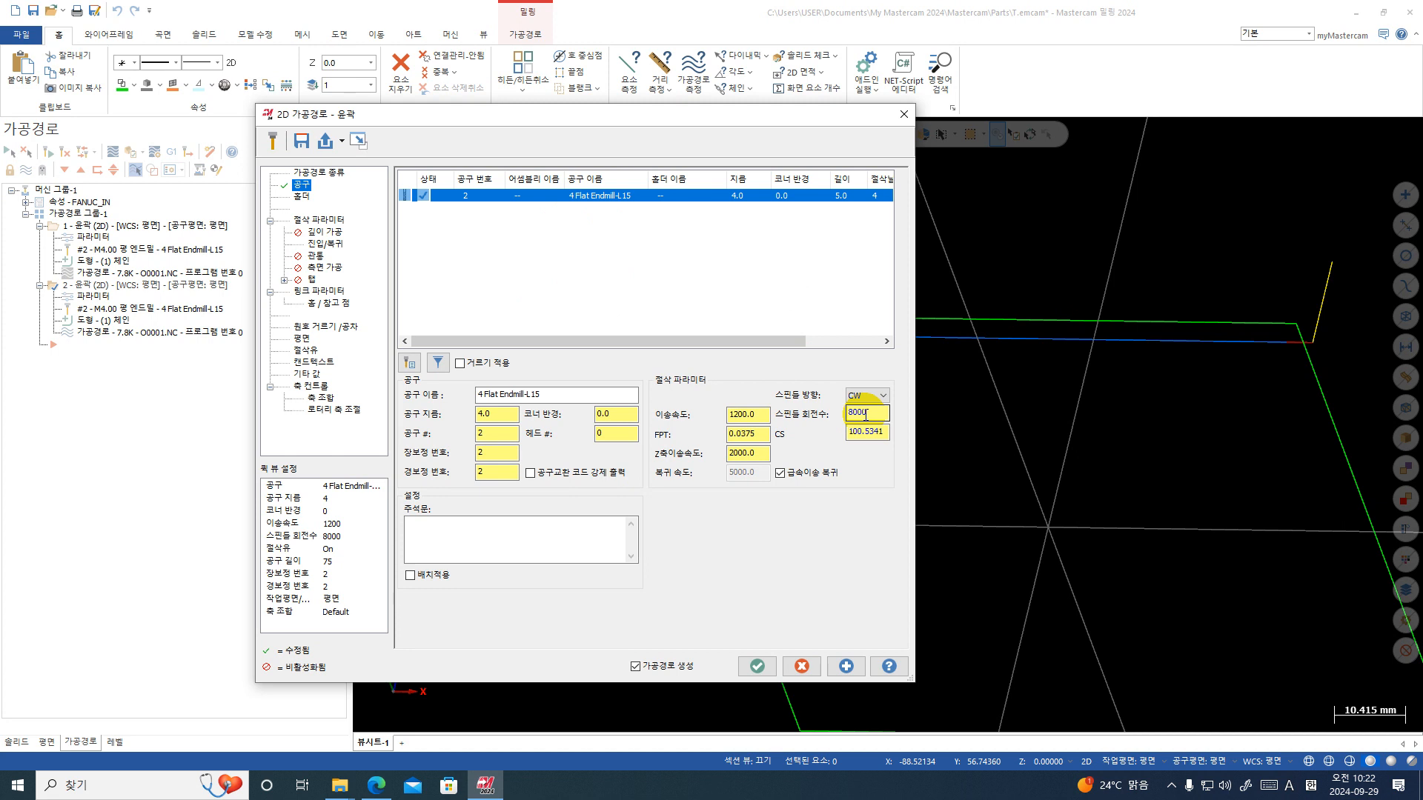
{"action": "left_click_drag", "start_coordinate": [765, 419], "coordinate": [701, 421]}
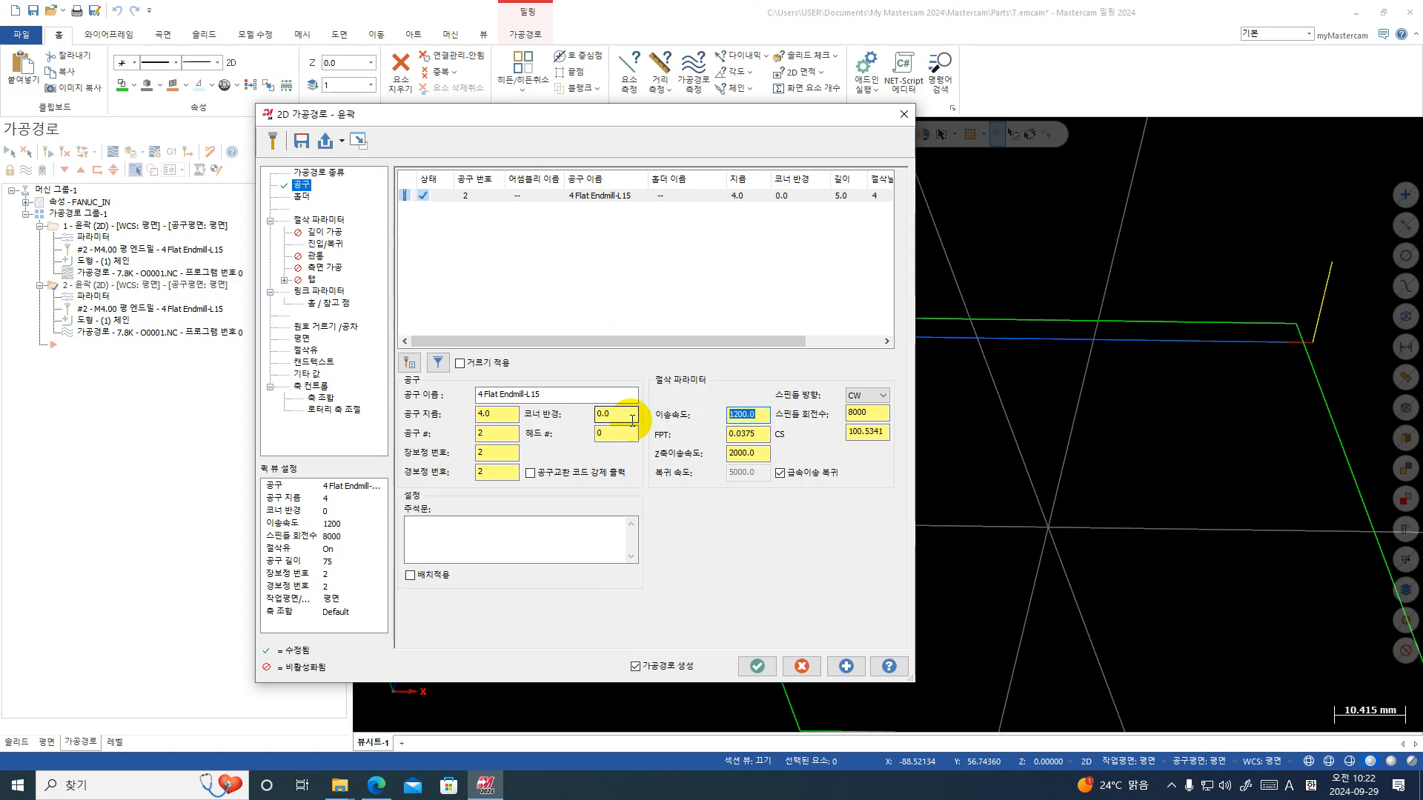
{"action": "type", "text": "500"}
{"action": "key", "text": "Return"}
{"action": "left_click", "coordinate": [606, 198]}
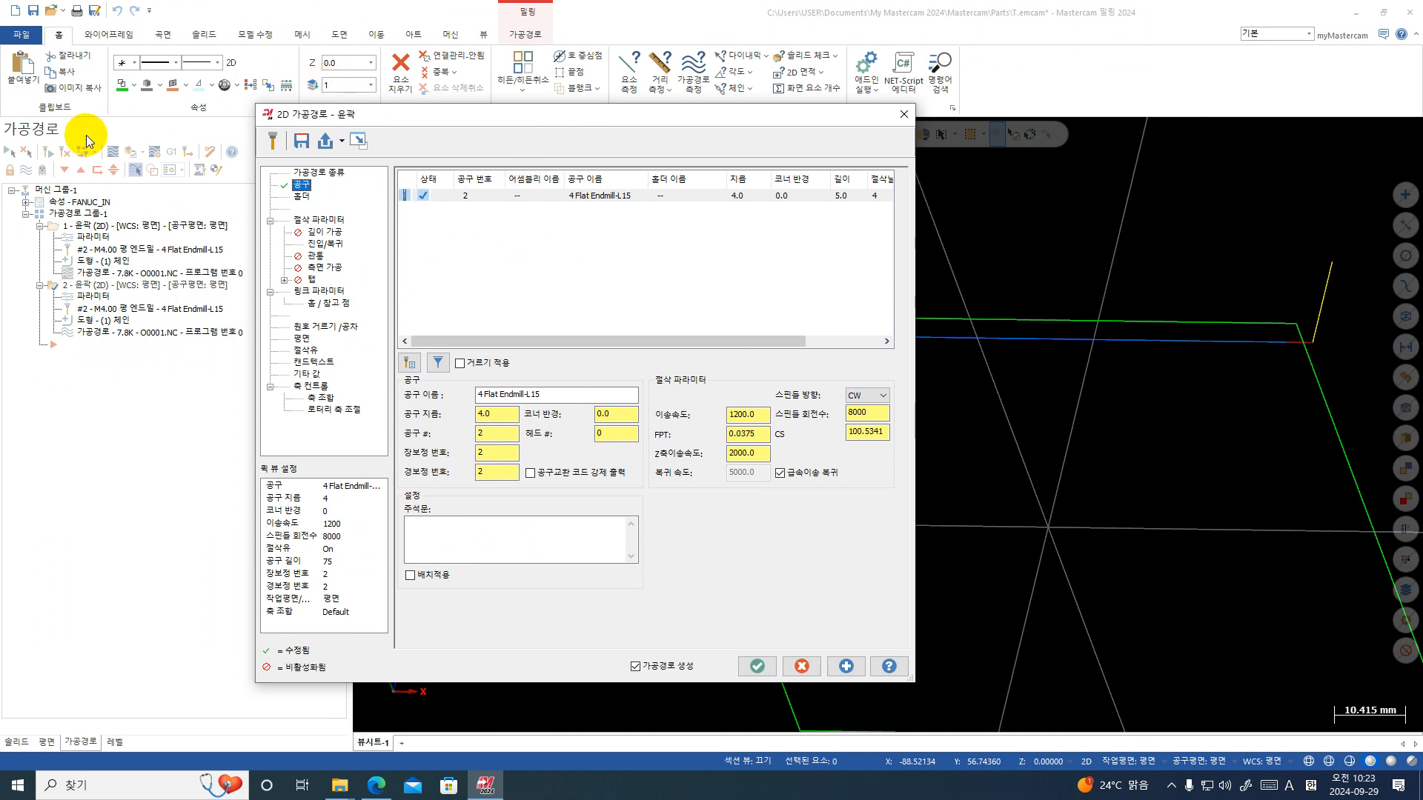
{"action": "left_click", "coordinate": [755, 665]}
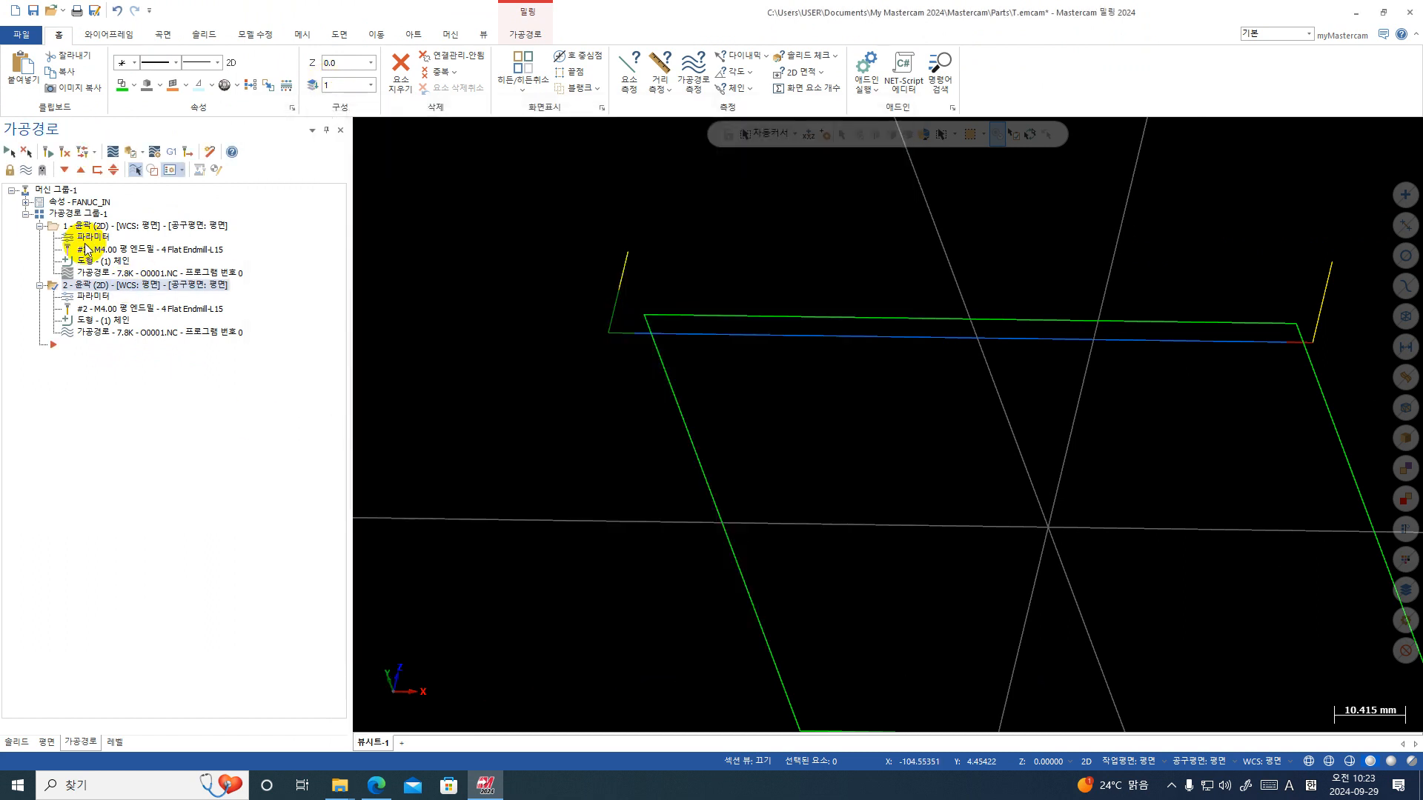
- Set the second contour operation's absolute cutting depth to -10 in its linking parameters and accept
{"action": "left_click", "coordinate": [71, 213]}
{"action": "left_click", "coordinate": [86, 286]}
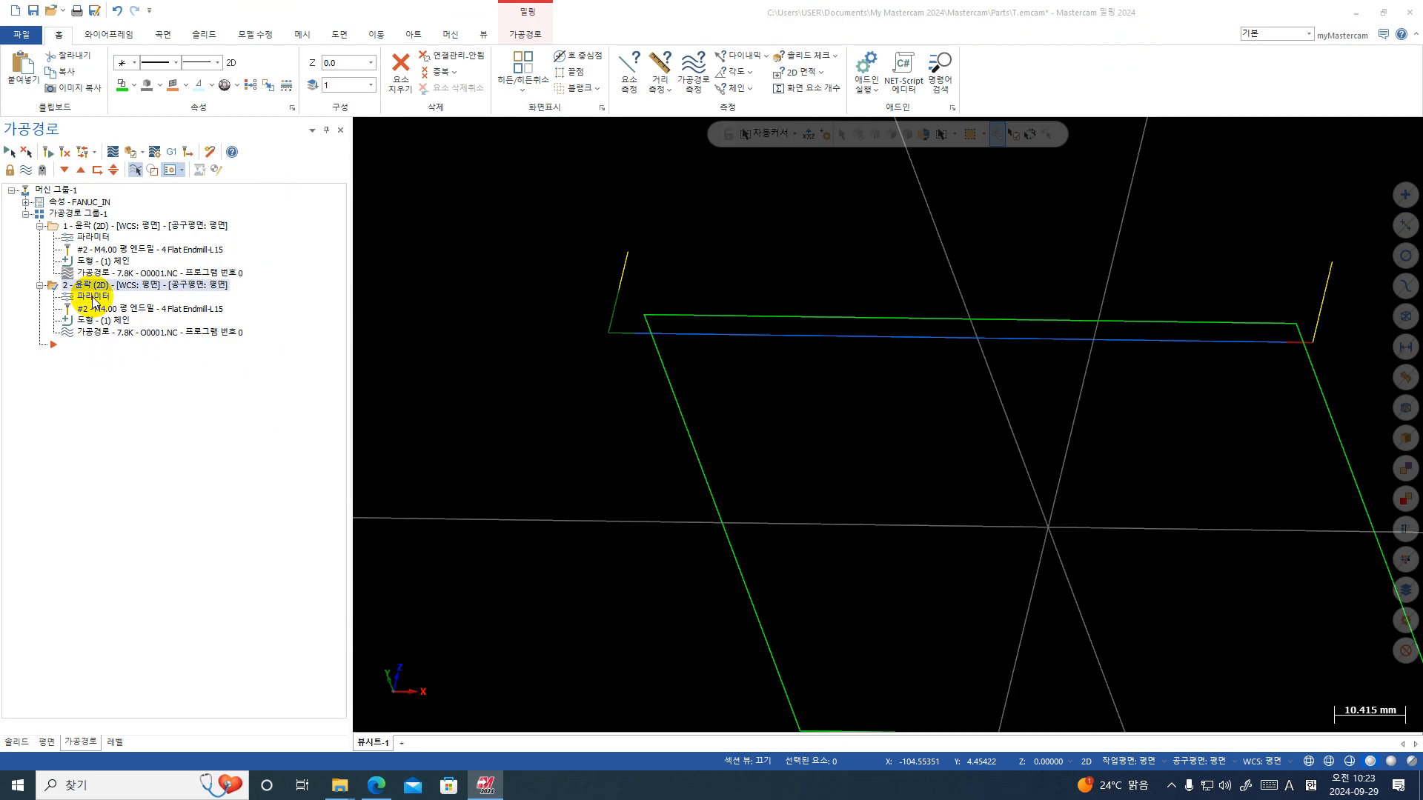
{"action": "left_click", "coordinate": [92, 296]}
{"action": "left_click", "coordinate": [317, 292]}
{"action": "left_click_drag", "start_coordinate": [682, 474], "coordinate": [549, 484]}
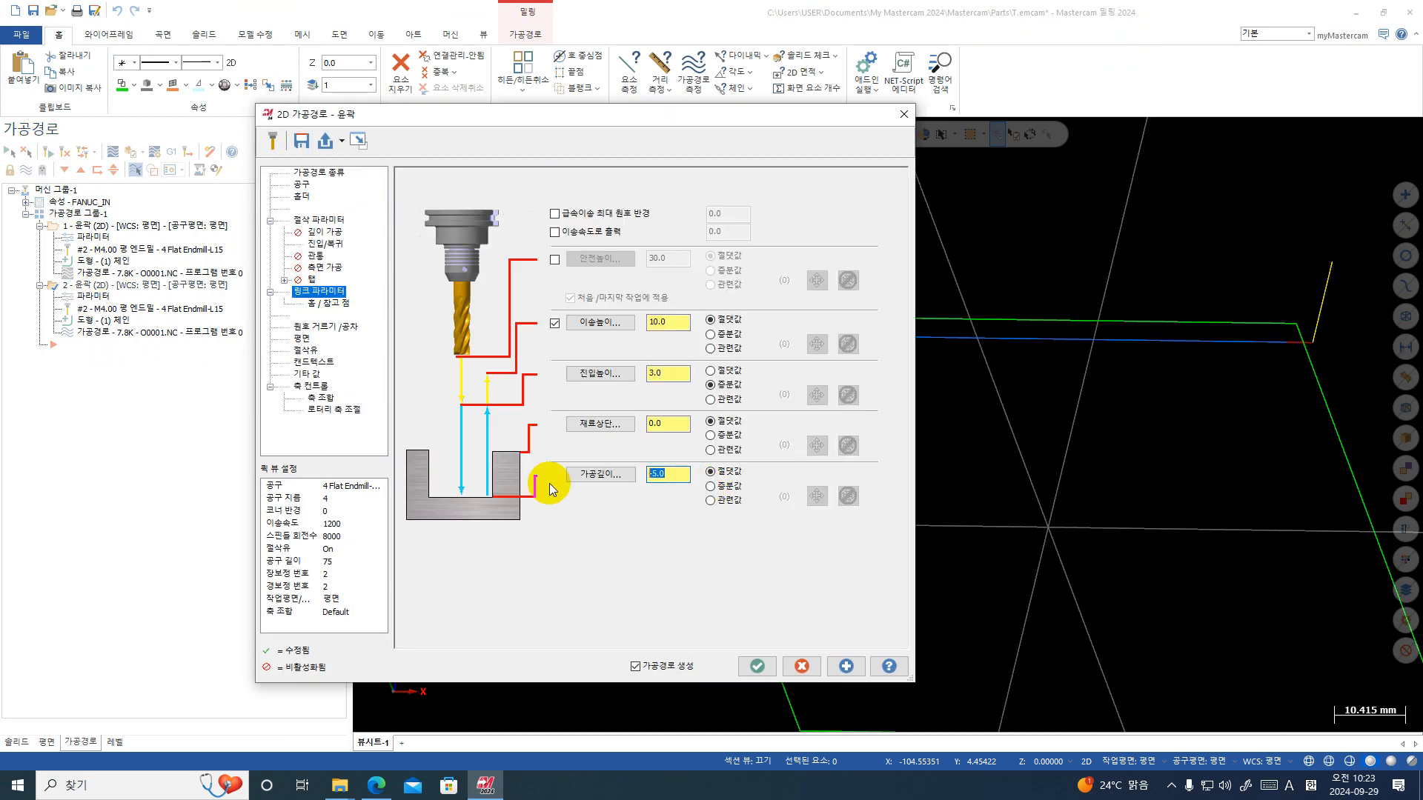
{"action": "type", "text": "-10"}
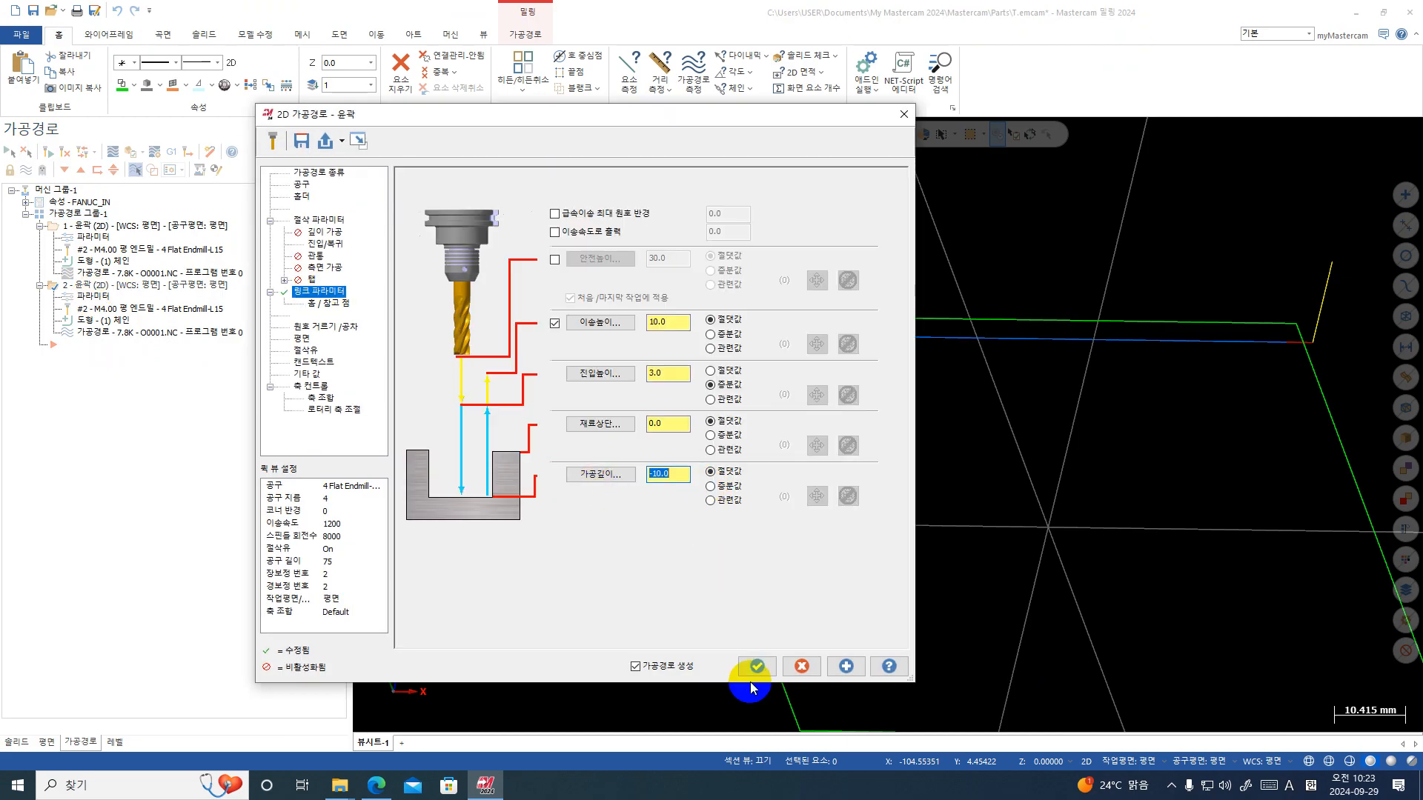
{"action": "left_click", "coordinate": [756, 668]}
- Post both contour operations of the toolpath group together to O0001.NC, replacing the existing file
{"action": "left_click", "coordinate": [78, 214]}
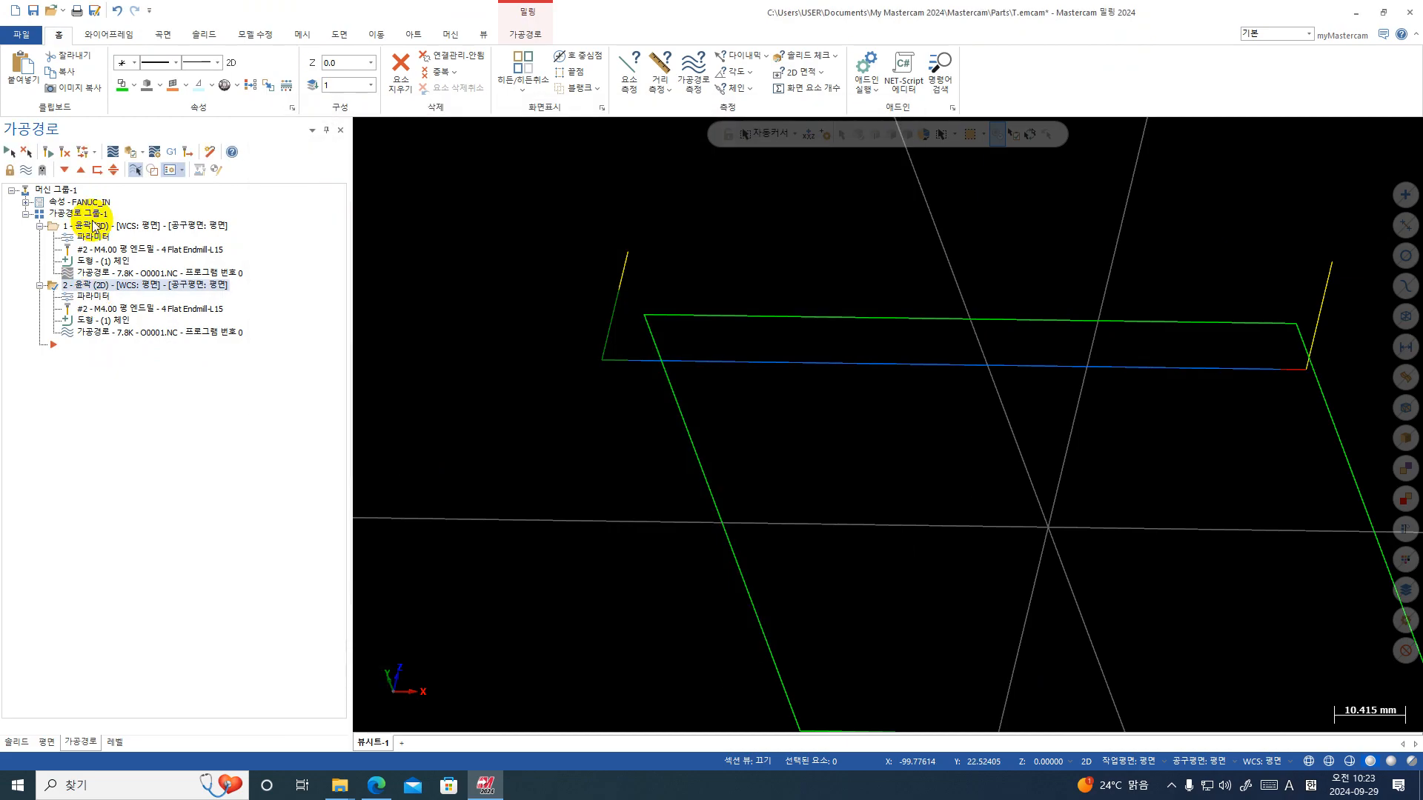
{"action": "left_click", "coordinate": [170, 158]}
{"action": "left_click", "coordinate": [488, 380]}
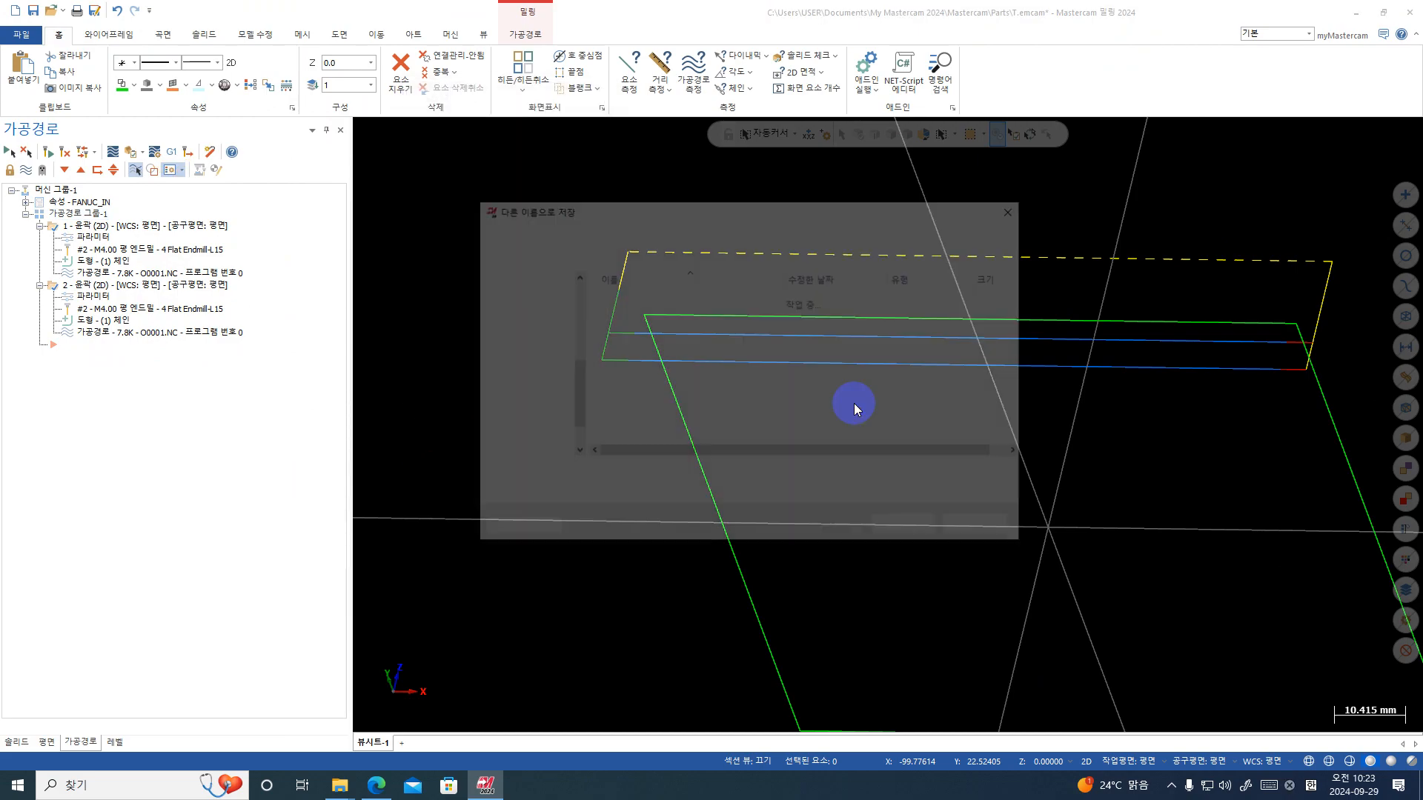
{"action": "key", "text": "Return"}
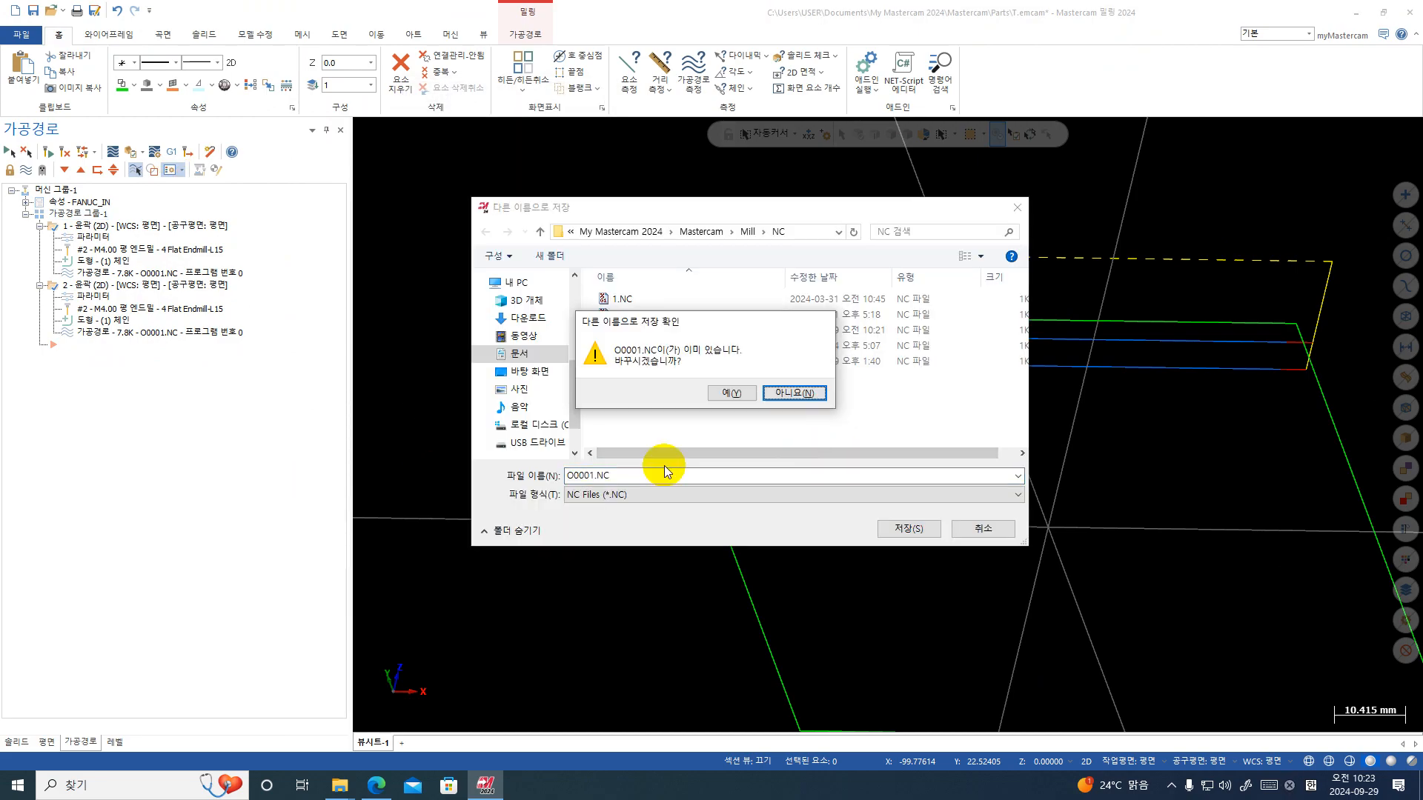
{"action": "left_click", "coordinate": [722, 395]}
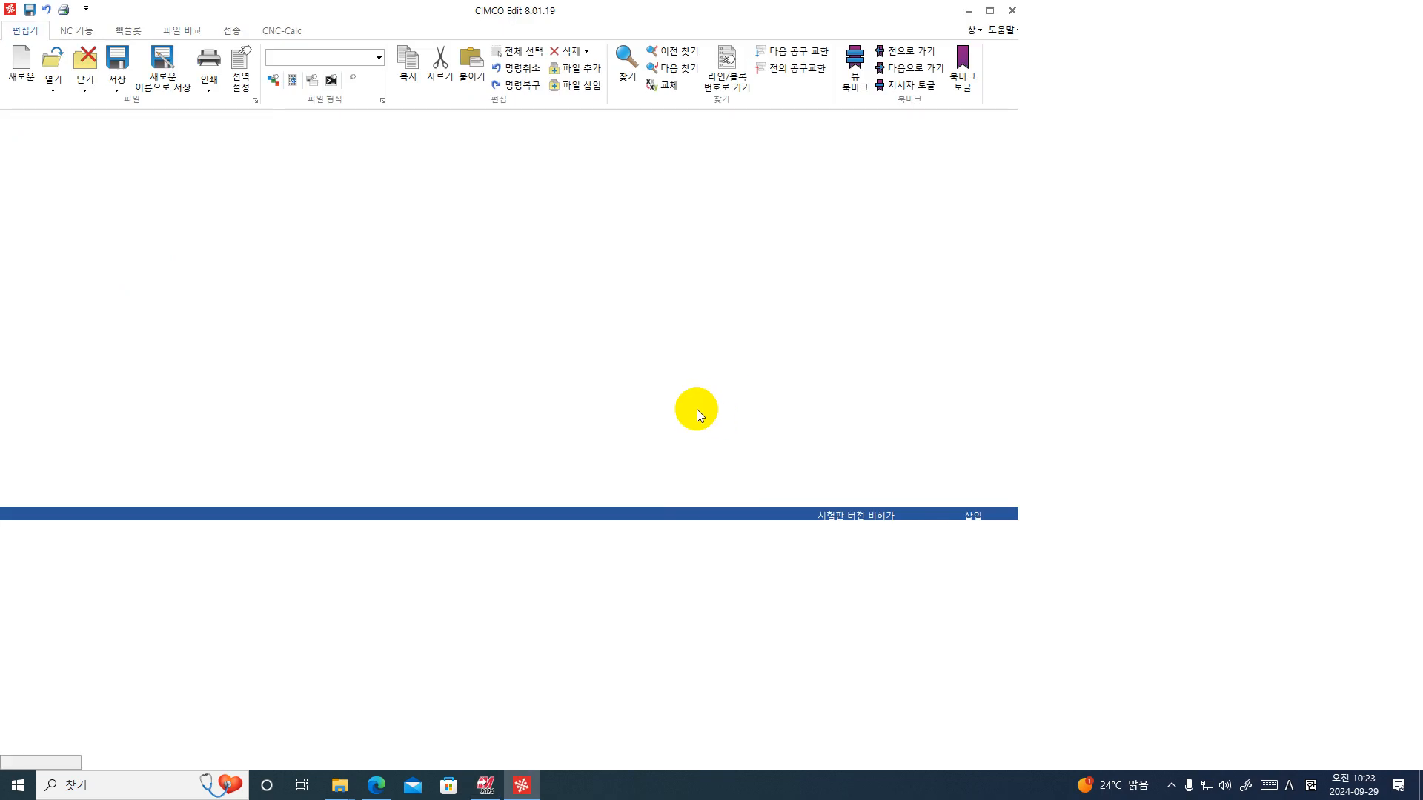
- Compare the plunge depth lines of the two contour passes in the posted NC code and close CIMCO Edit
{"action": "left_click", "coordinate": [95, 375]}
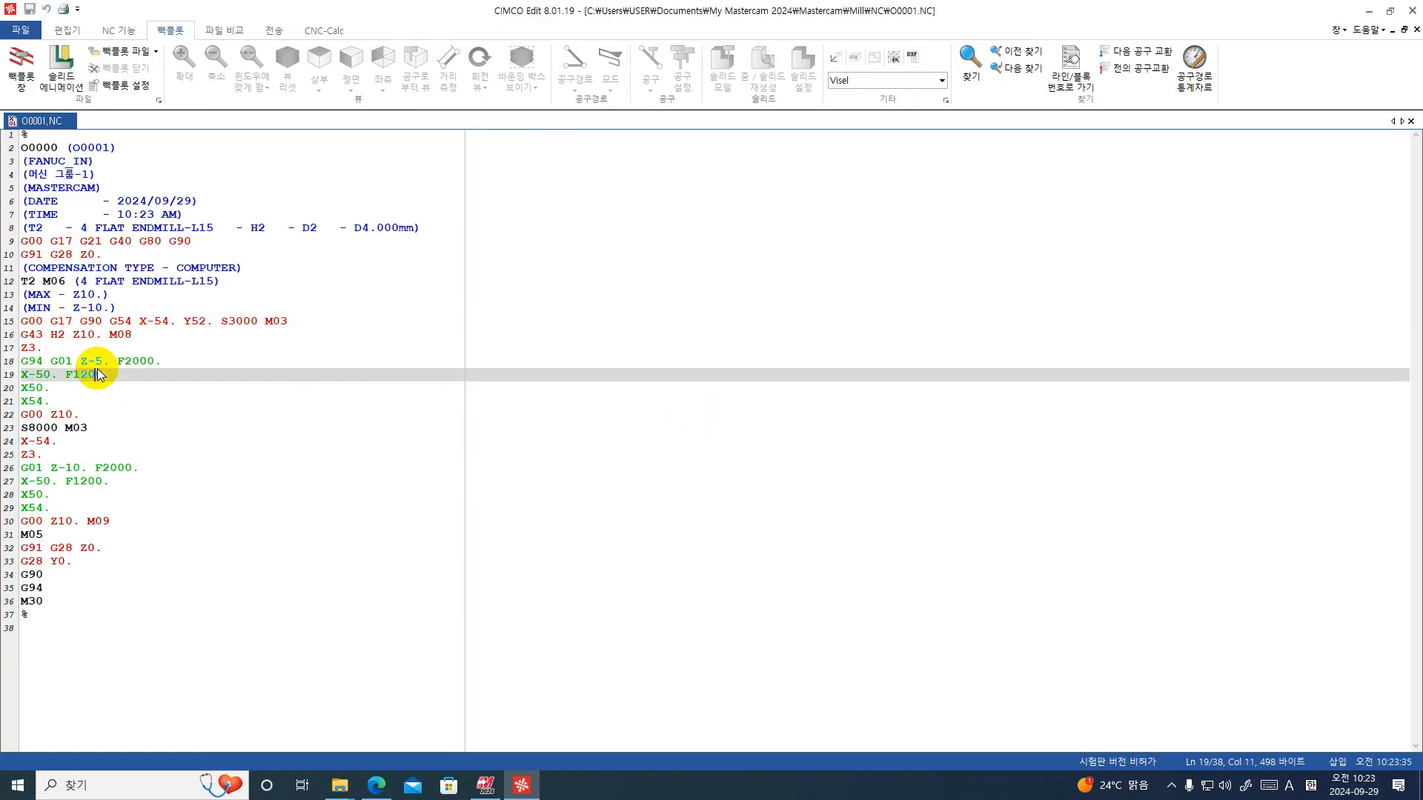
{"action": "left_click", "coordinate": [83, 467]}
{"action": "left_click", "coordinate": [109, 364]}
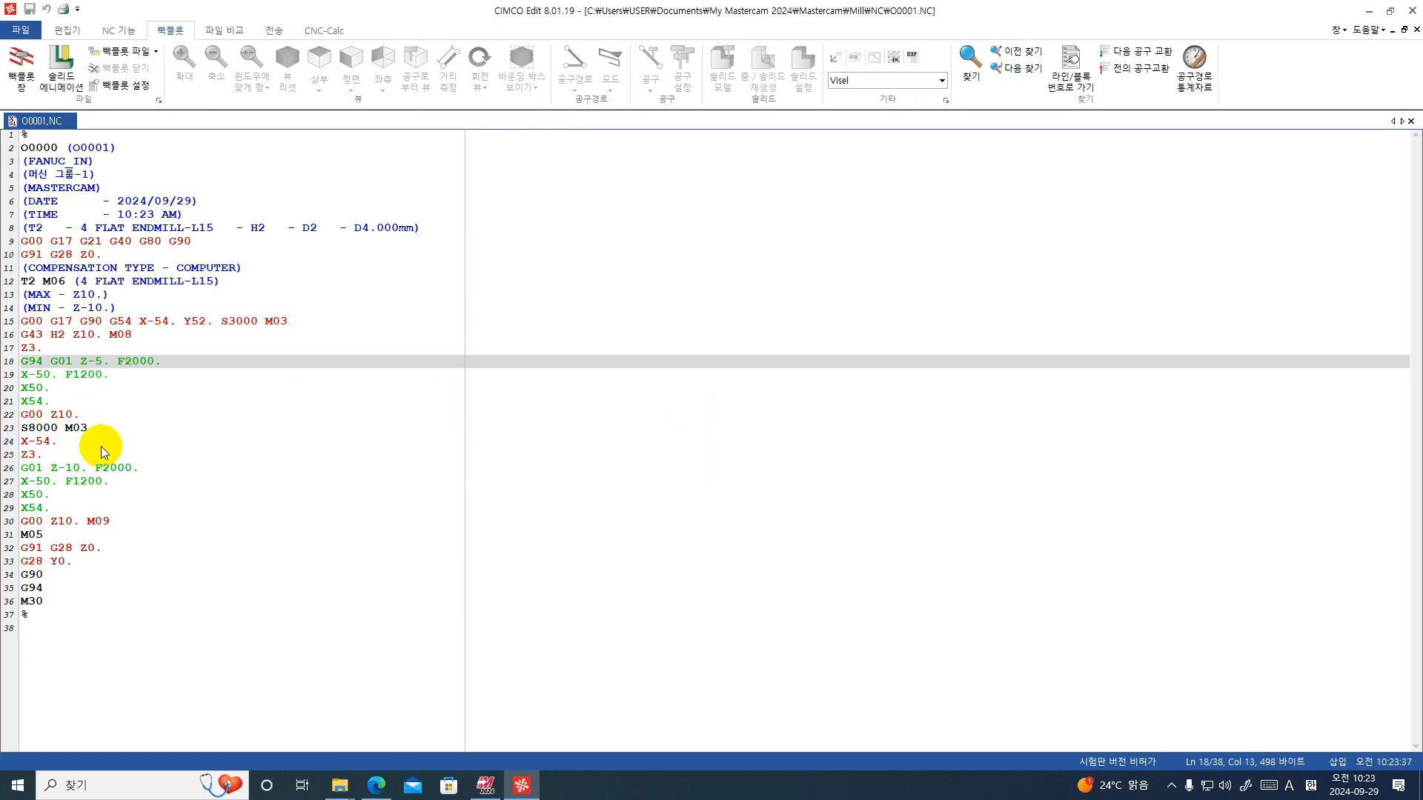
{"action": "left_click", "coordinate": [87, 469]}
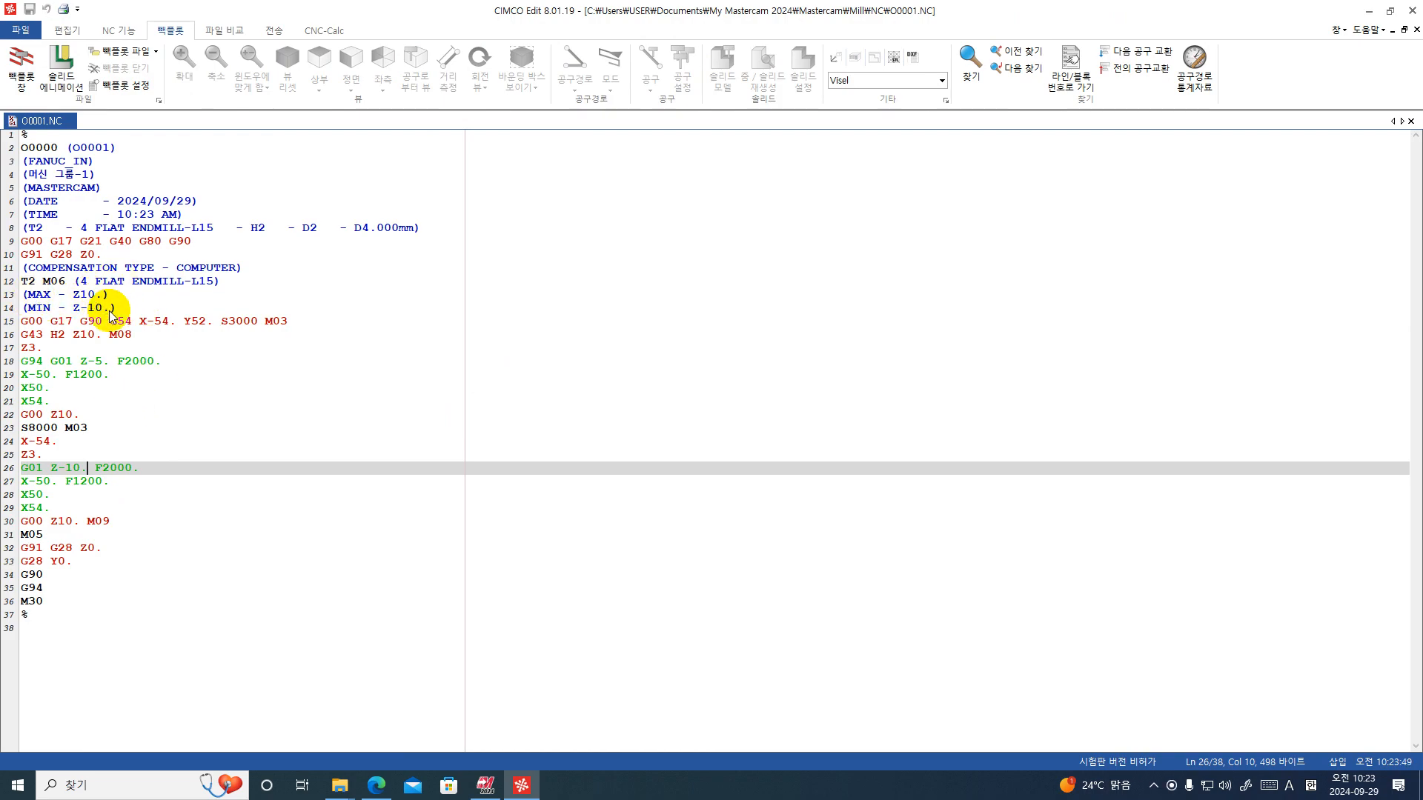
{"action": "left_click", "coordinate": [1412, 10]}
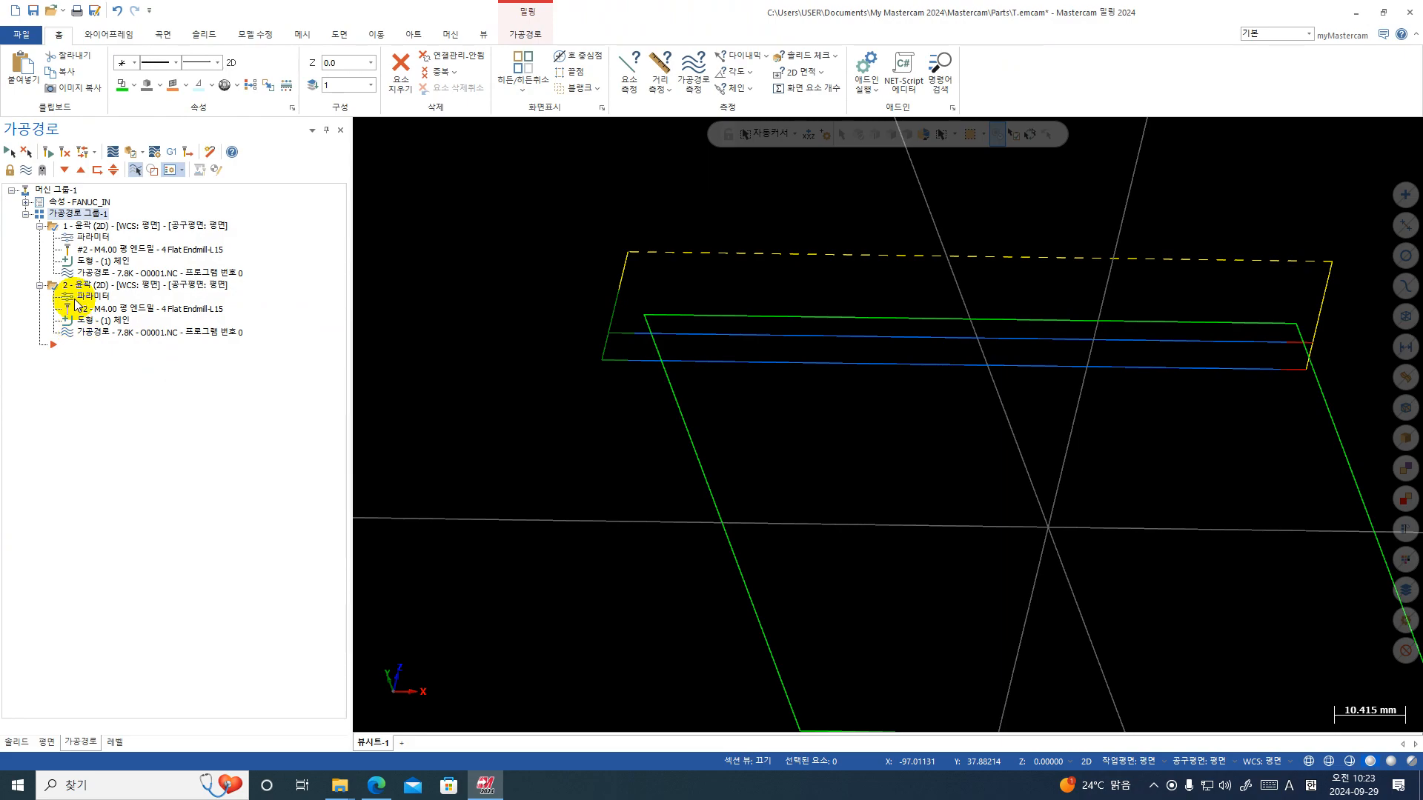
- Add the comment "DP-10." to the second contour operation in its tool parameters and accept
{"action": "left_click", "coordinate": [75, 298]}
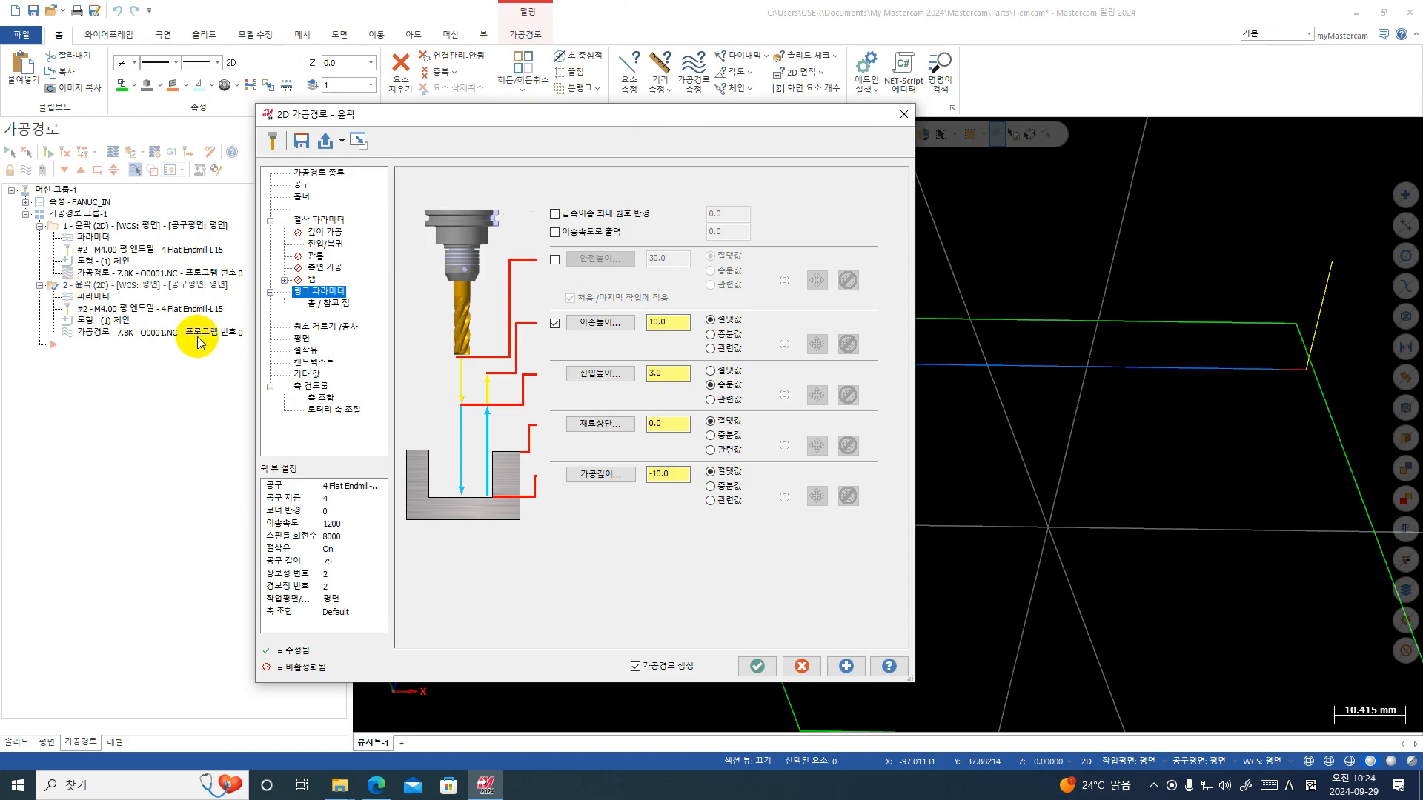
{"action": "left_click", "coordinate": [302, 184]}
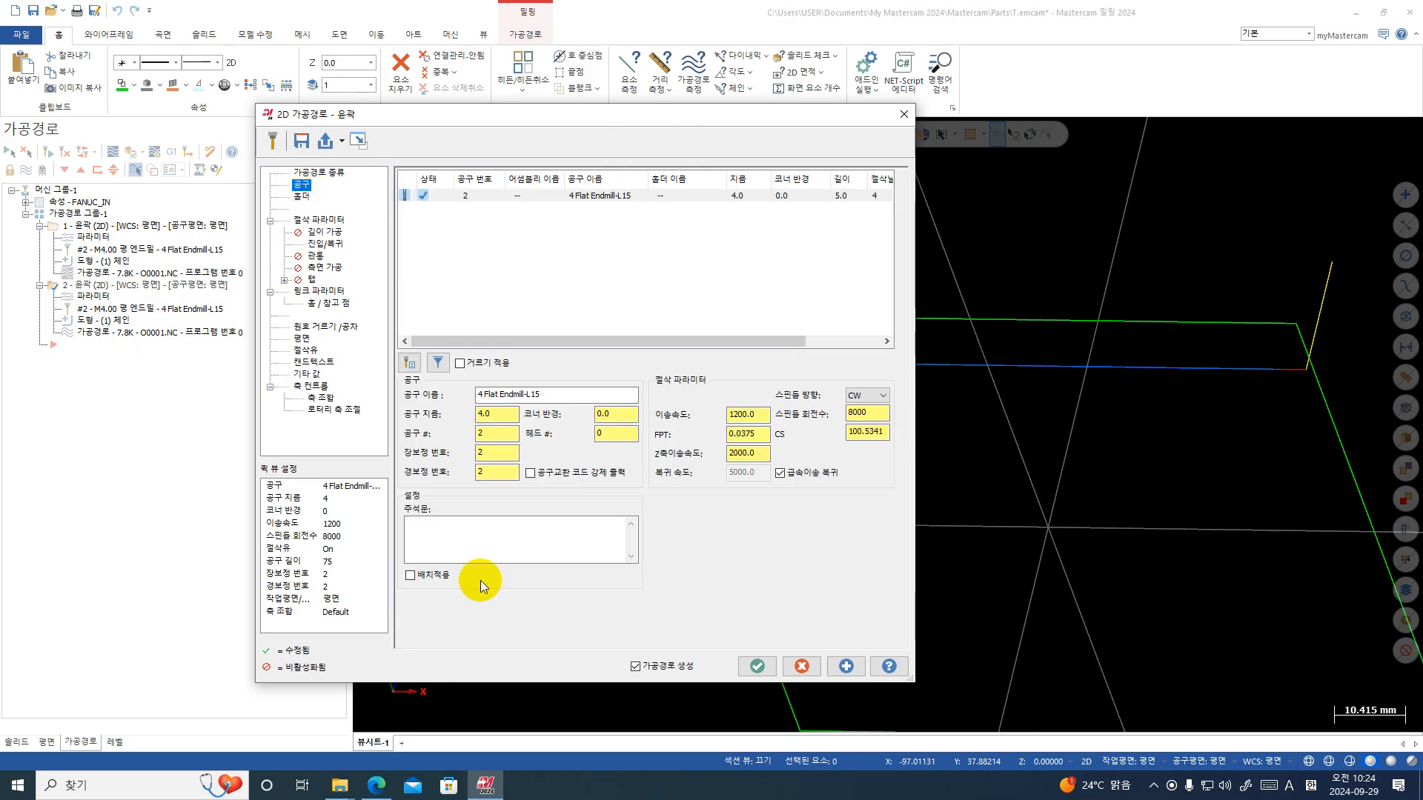
{"action": "left_click", "coordinate": [440, 533]}
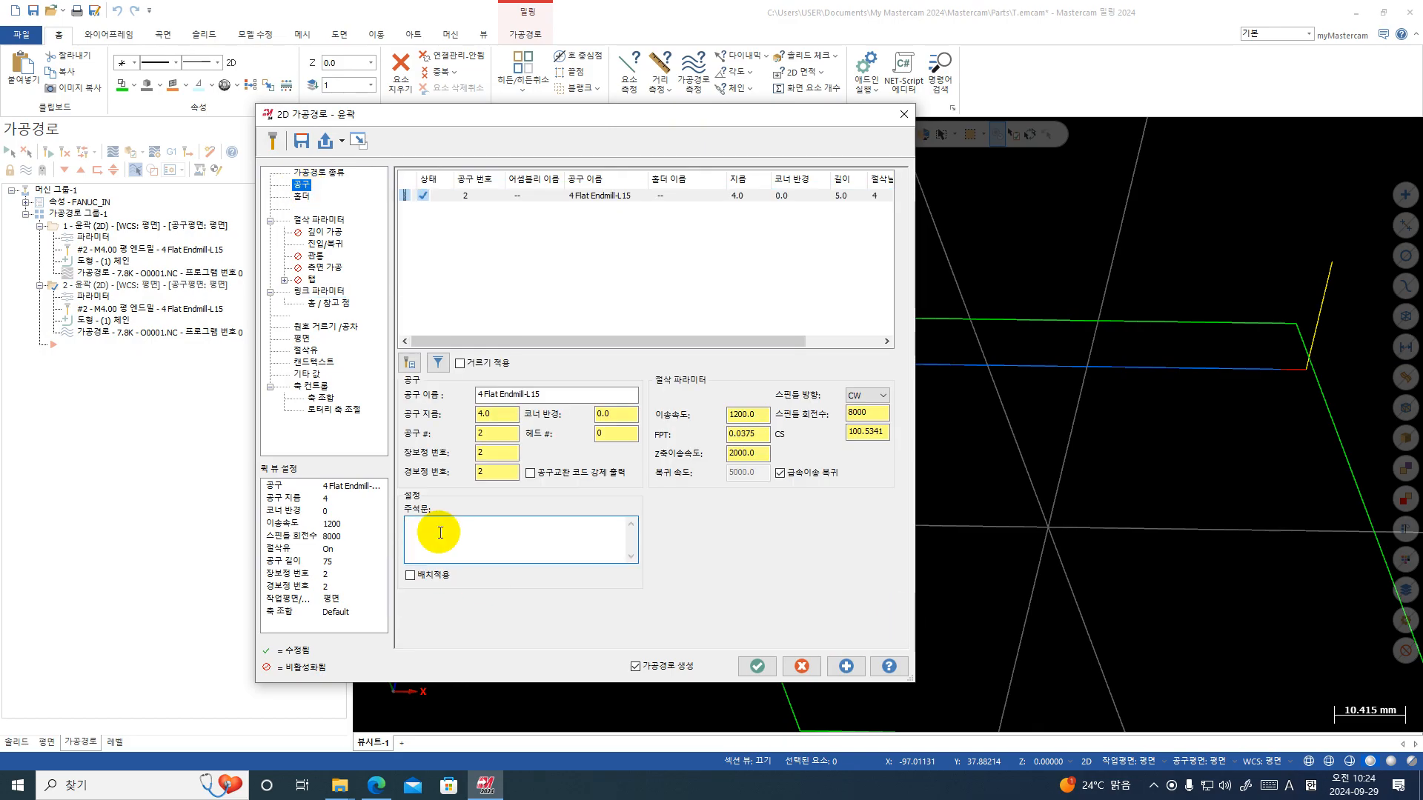
{"action": "type", "text": "DP-10."}
{"action": "left_click", "coordinate": [757, 666]}
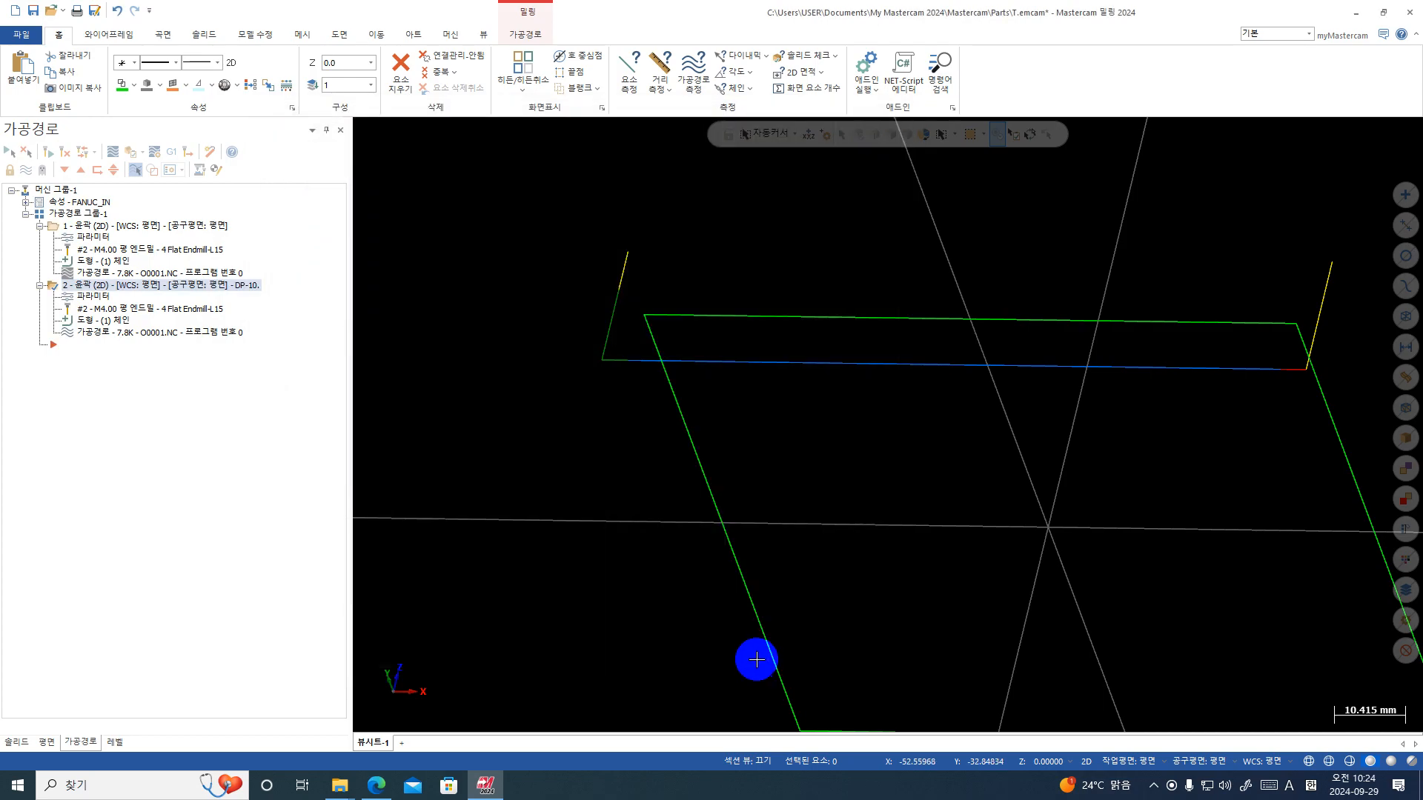
- Post the whole toolpath group over O0001.NC again, review the operation comment in the code, and close CIMCO Edit
{"action": "left_click", "coordinate": [89, 214]}
{"action": "left_click", "coordinate": [171, 152]}
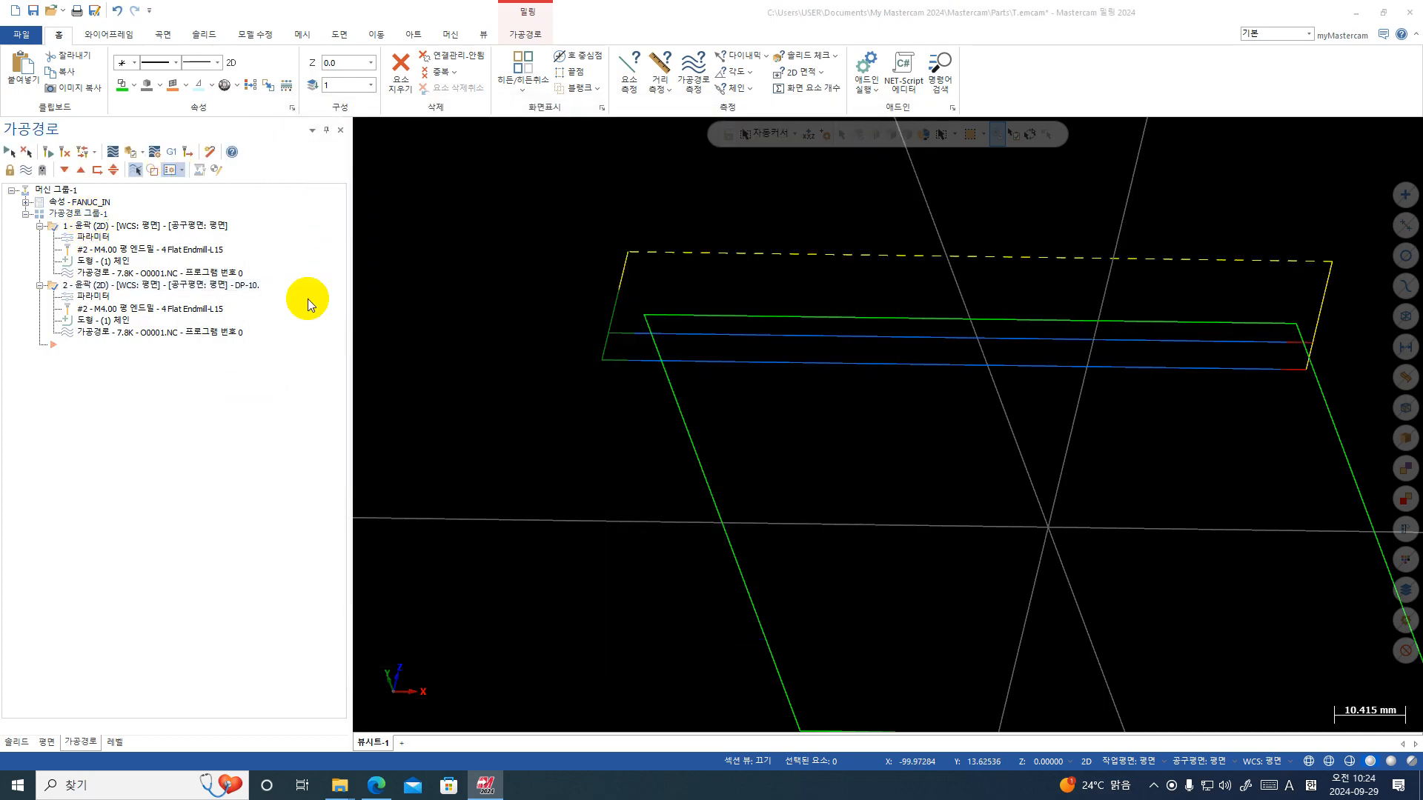
{"action": "left_click", "coordinate": [492, 384]}
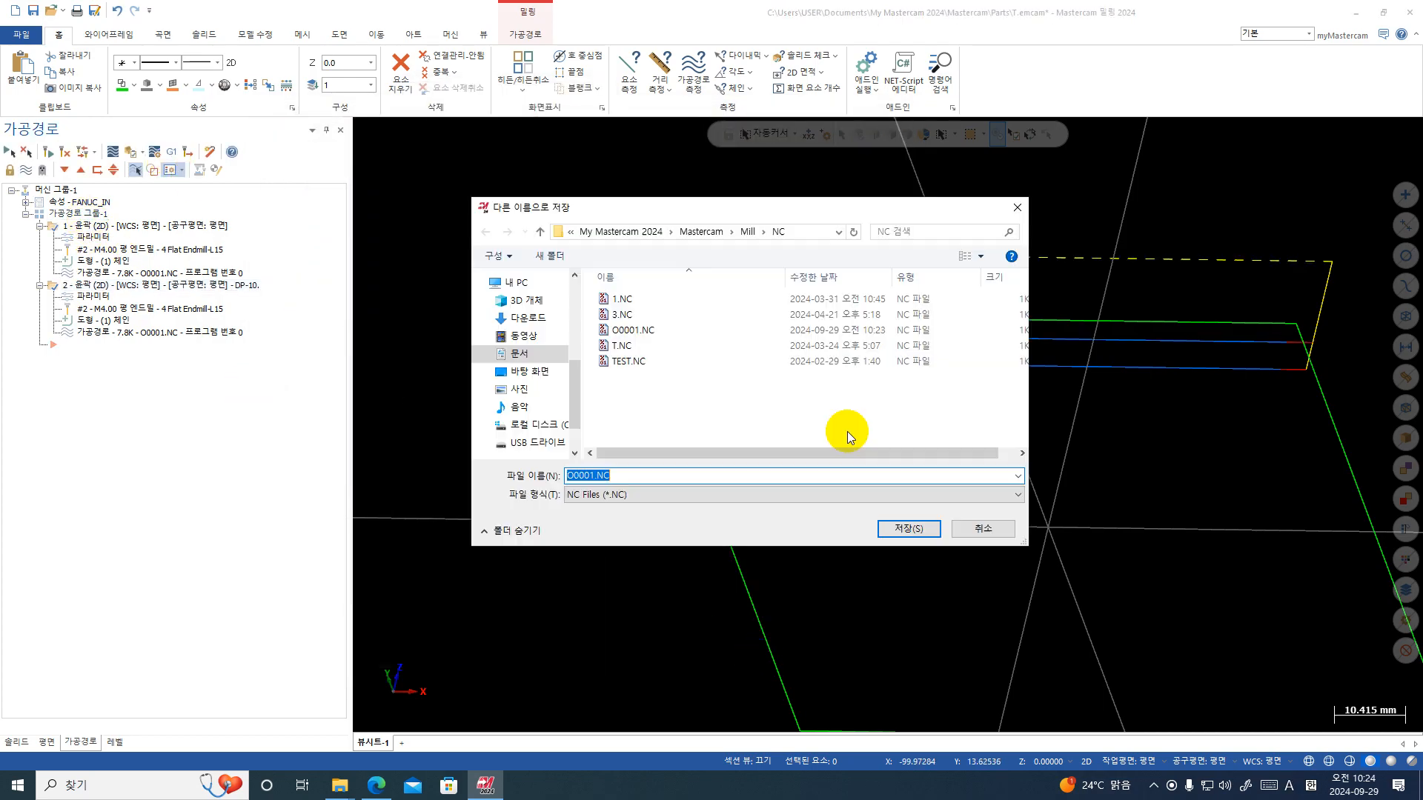
{"action": "key", "text": "Return"}
{"action": "left_click", "coordinate": [741, 392]}
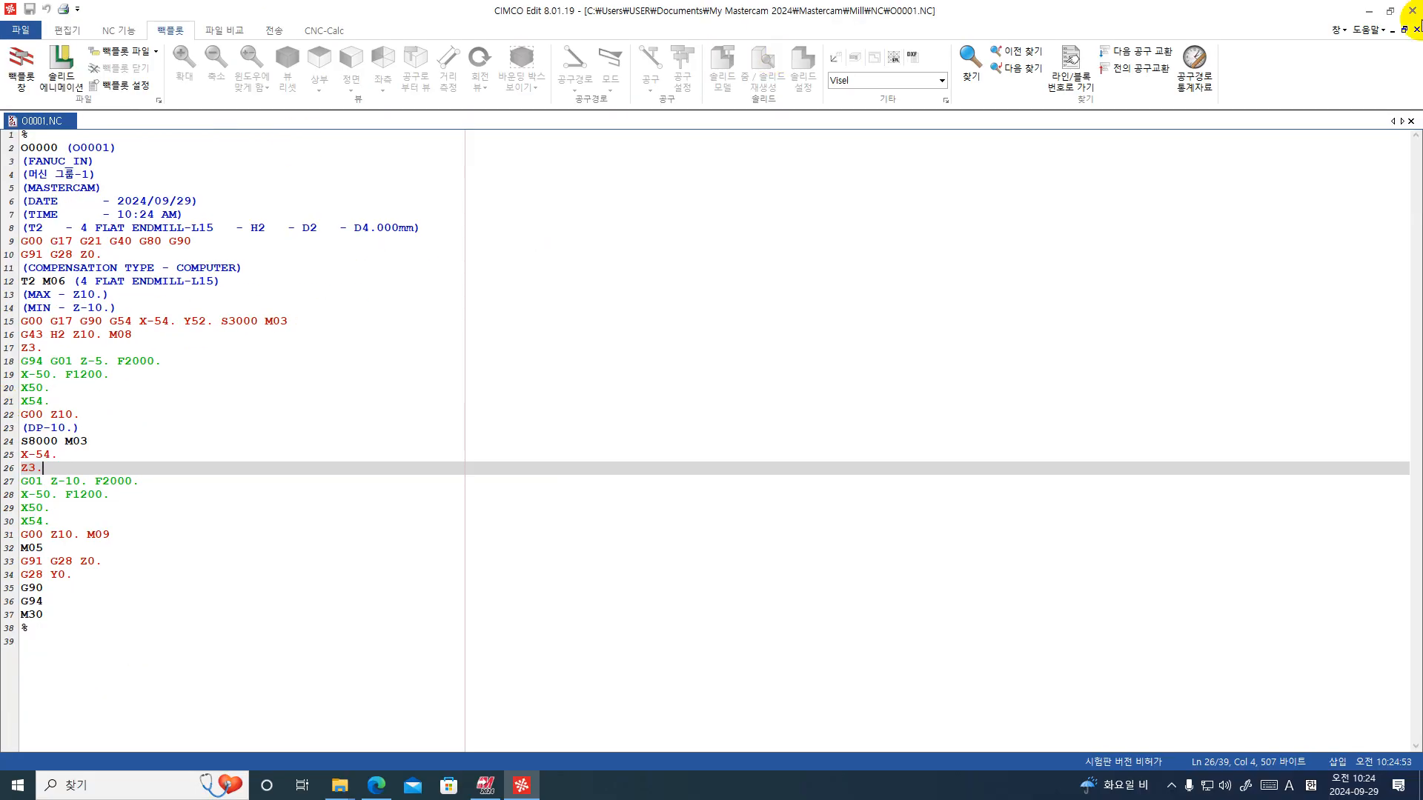
{"action": "left_click", "coordinate": [1412, 11]}
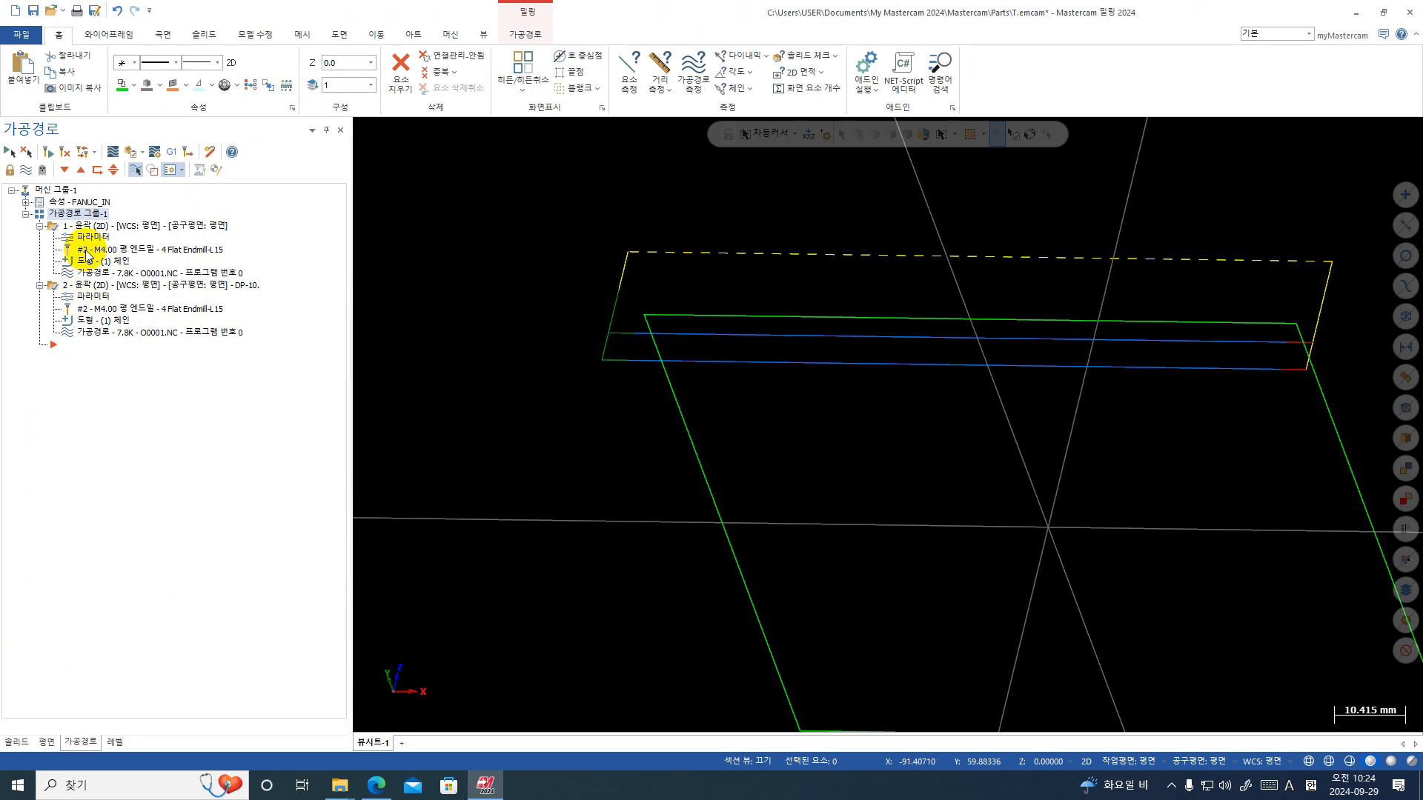
- Examine the 4 mm flat endmill's geometry and finishing properties from the second contour operation, leaving the tool definition without changes
{"action": "left_click", "coordinate": [94, 296]}
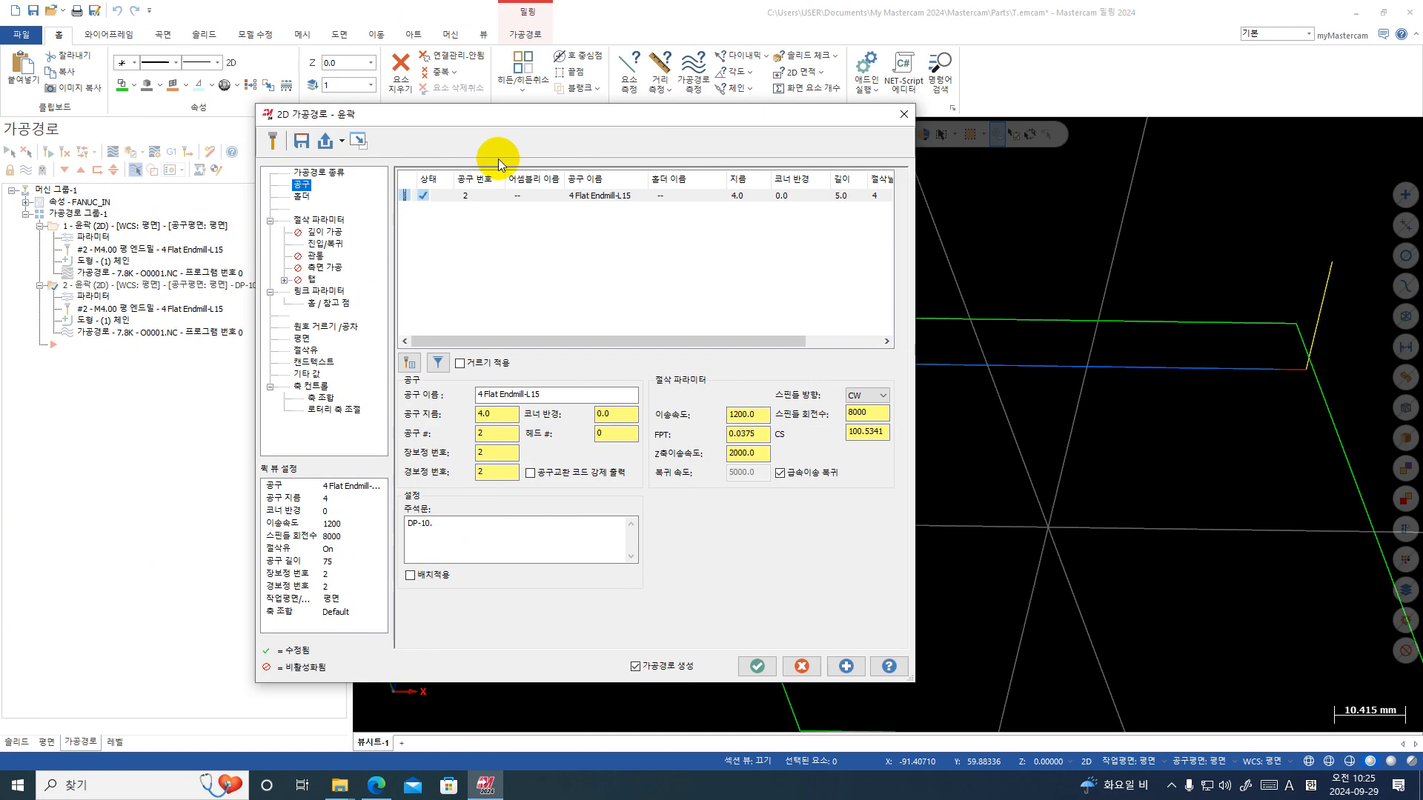
{"action": "double_click", "coordinate": [486, 200]}
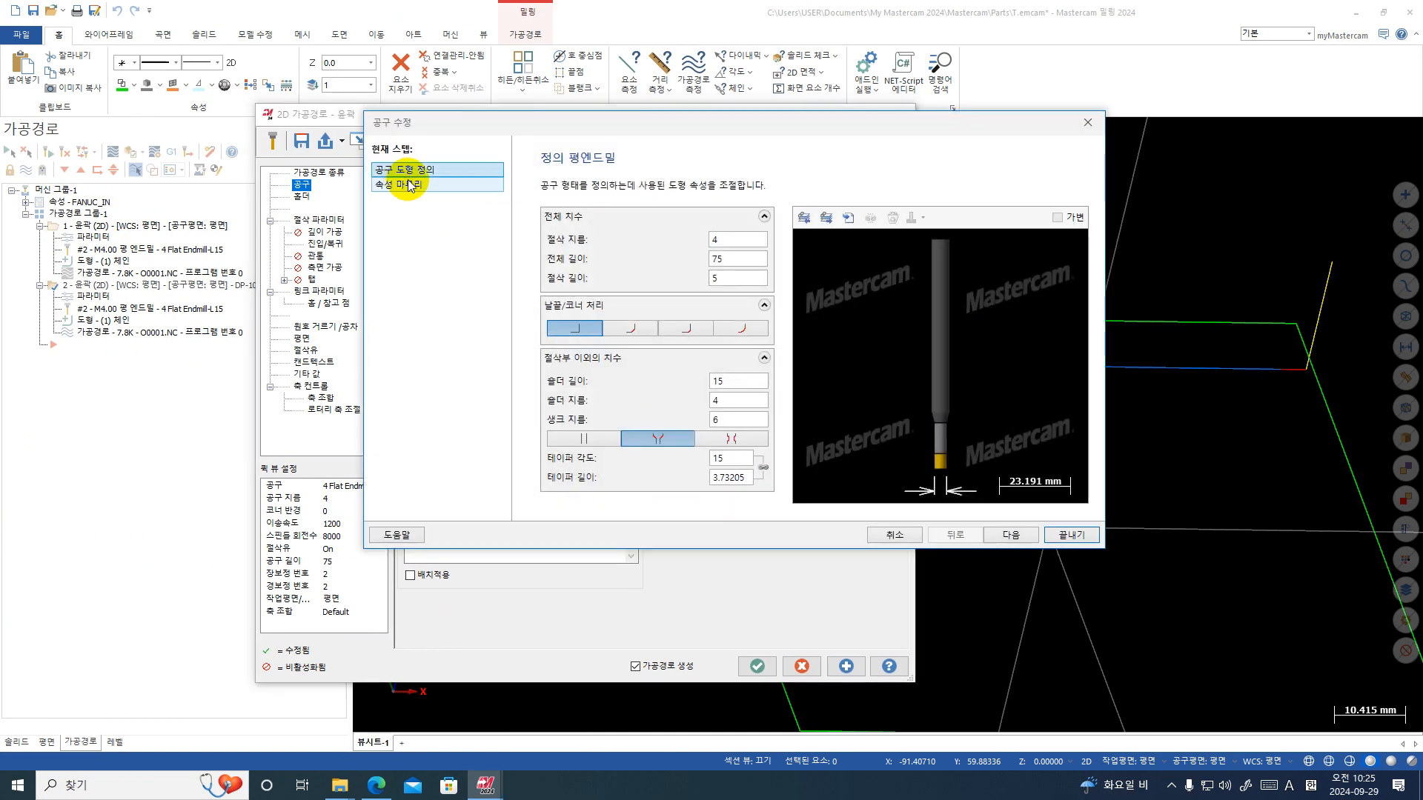
{"action": "left_click", "coordinate": [398, 184]}
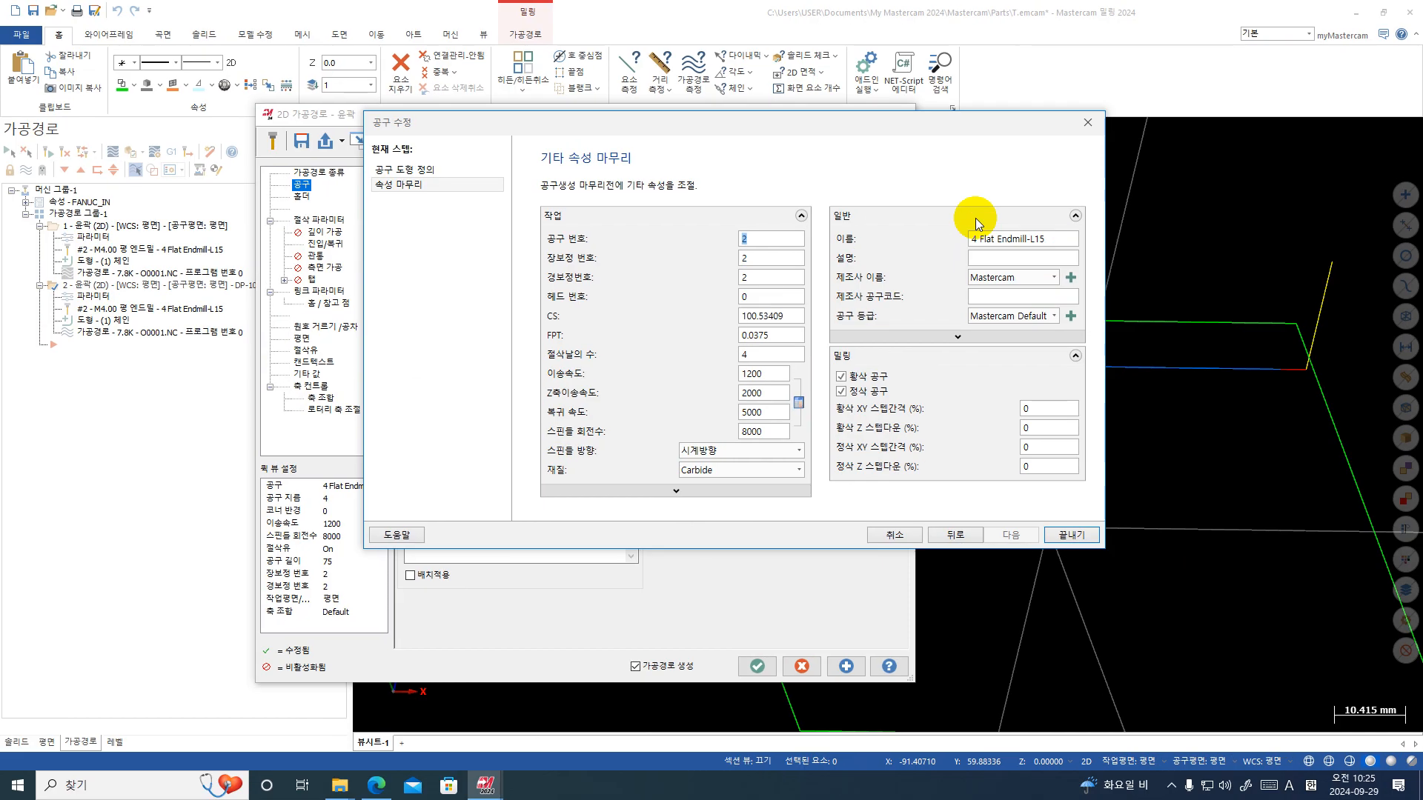
{"action": "key", "text": "Escape"}
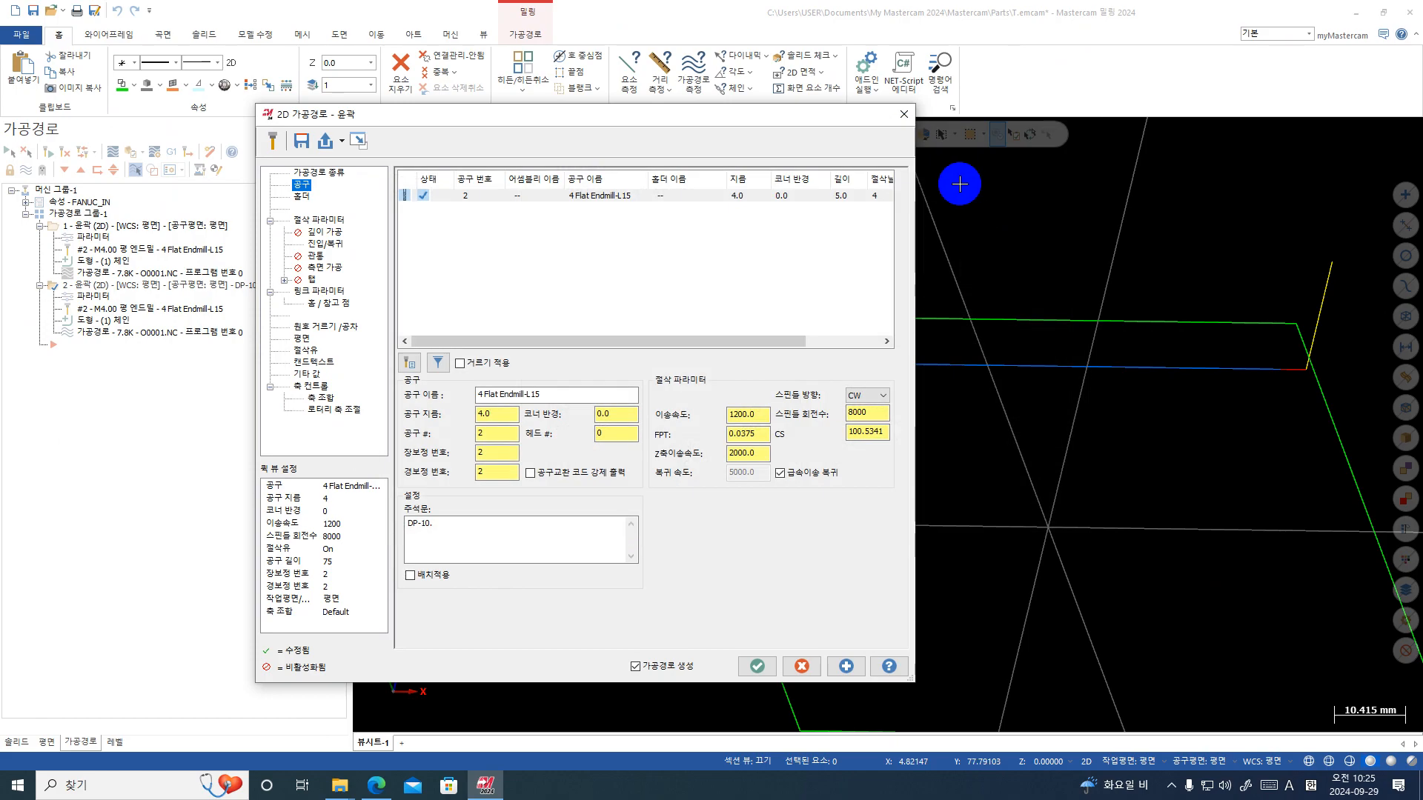
- Close the second contour's parameters, collapse both contour operations in the toolpath tree, and return to the top view
{"action": "left_click", "coordinate": [903, 117]}
{"action": "left_click", "coordinate": [40, 226]}
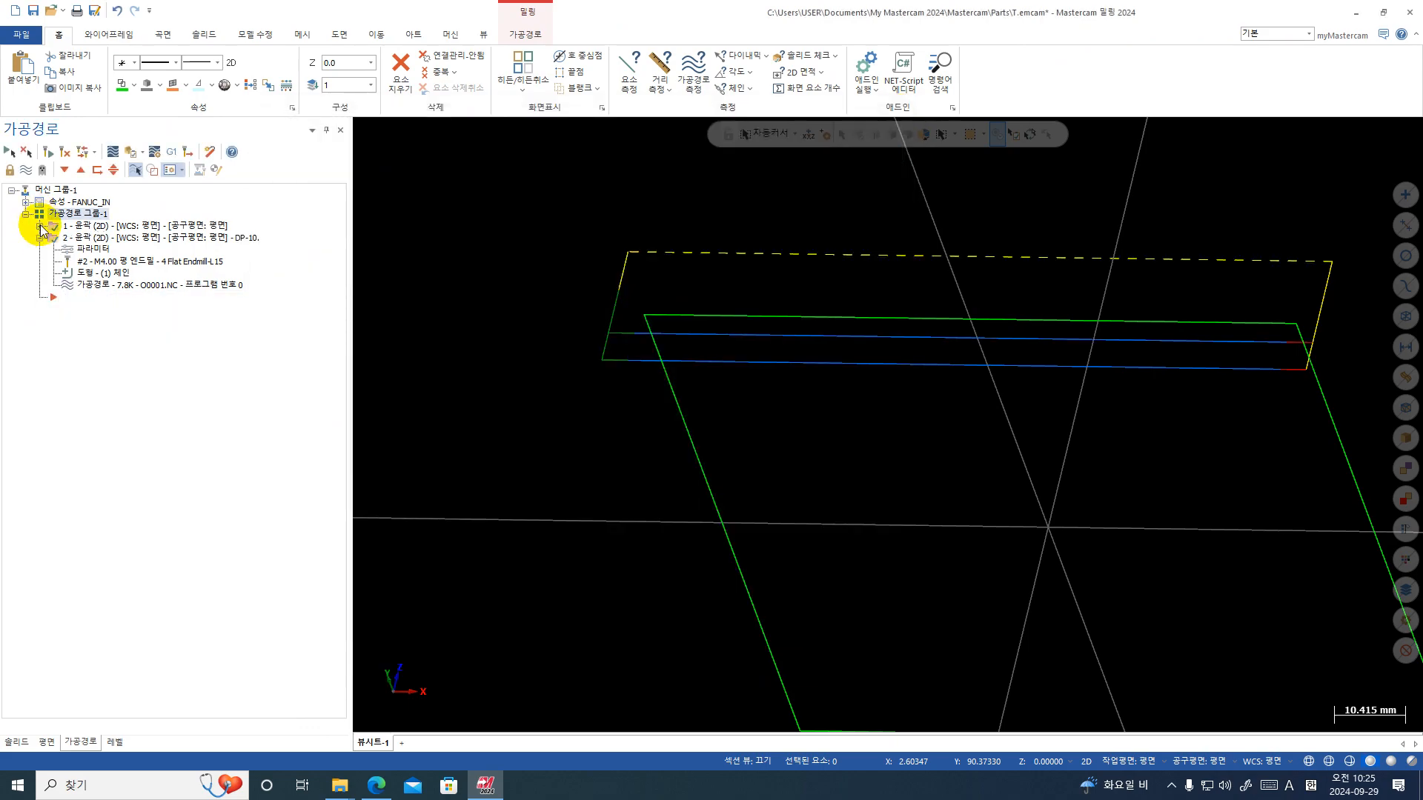
{"action": "left_click", "coordinate": [40, 237]}
{"action": "key", "text": "alt+1"}
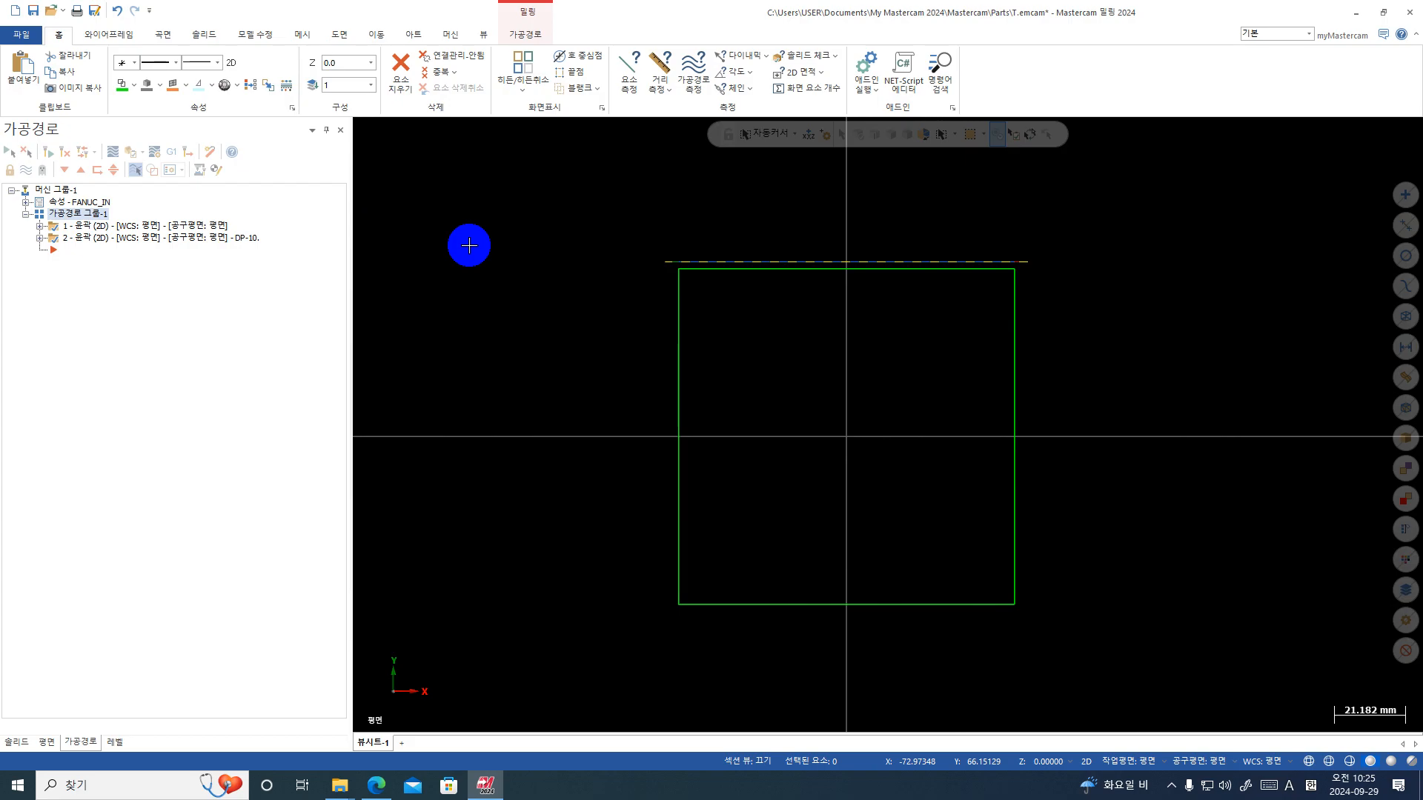
- Start a new 2D contour toolpath and chain only the square's lower edge as a single entity, running toward negative X
{"action": "left_click", "coordinate": [526, 34]}
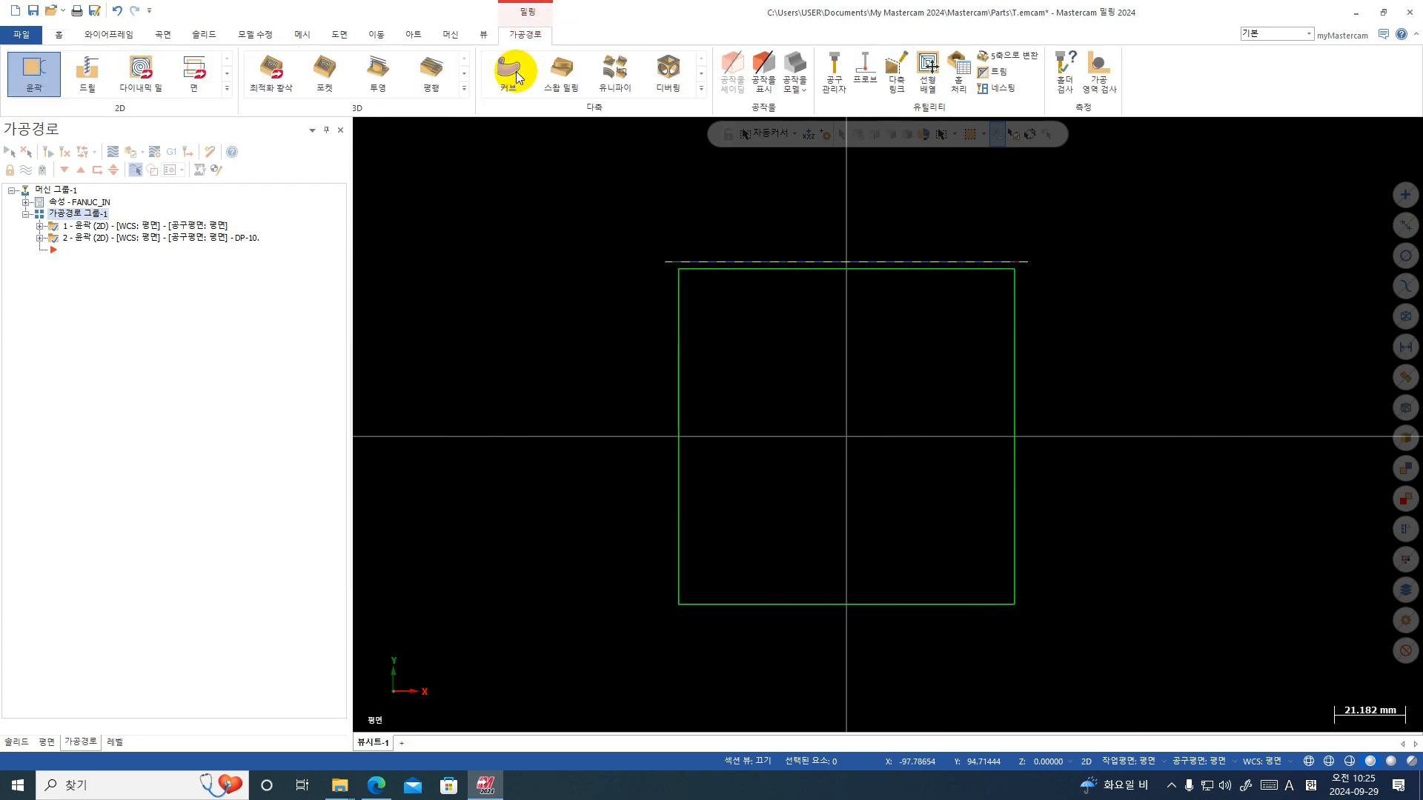
{"action": "left_click", "coordinate": [34, 64]}
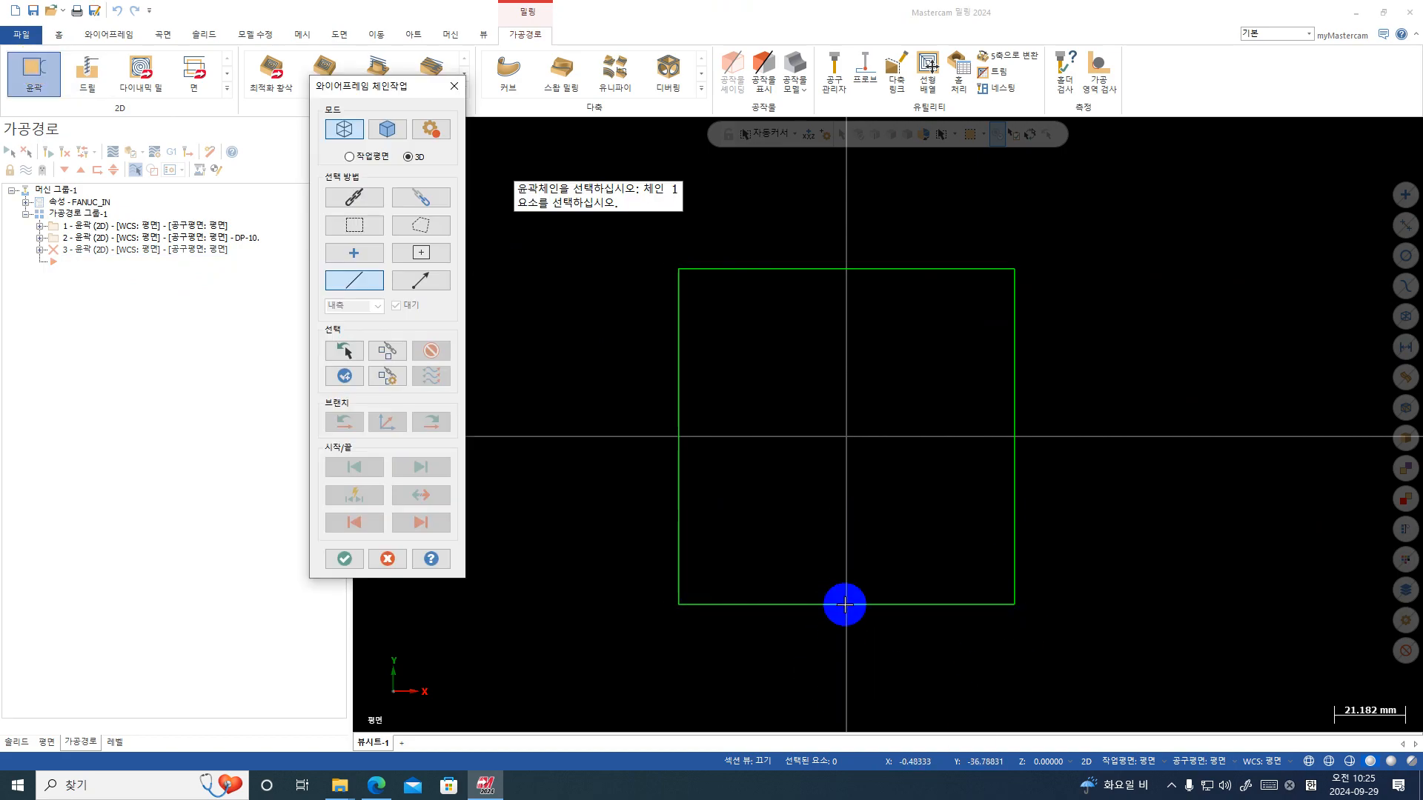
{"action": "left_click", "coordinate": [979, 606]}
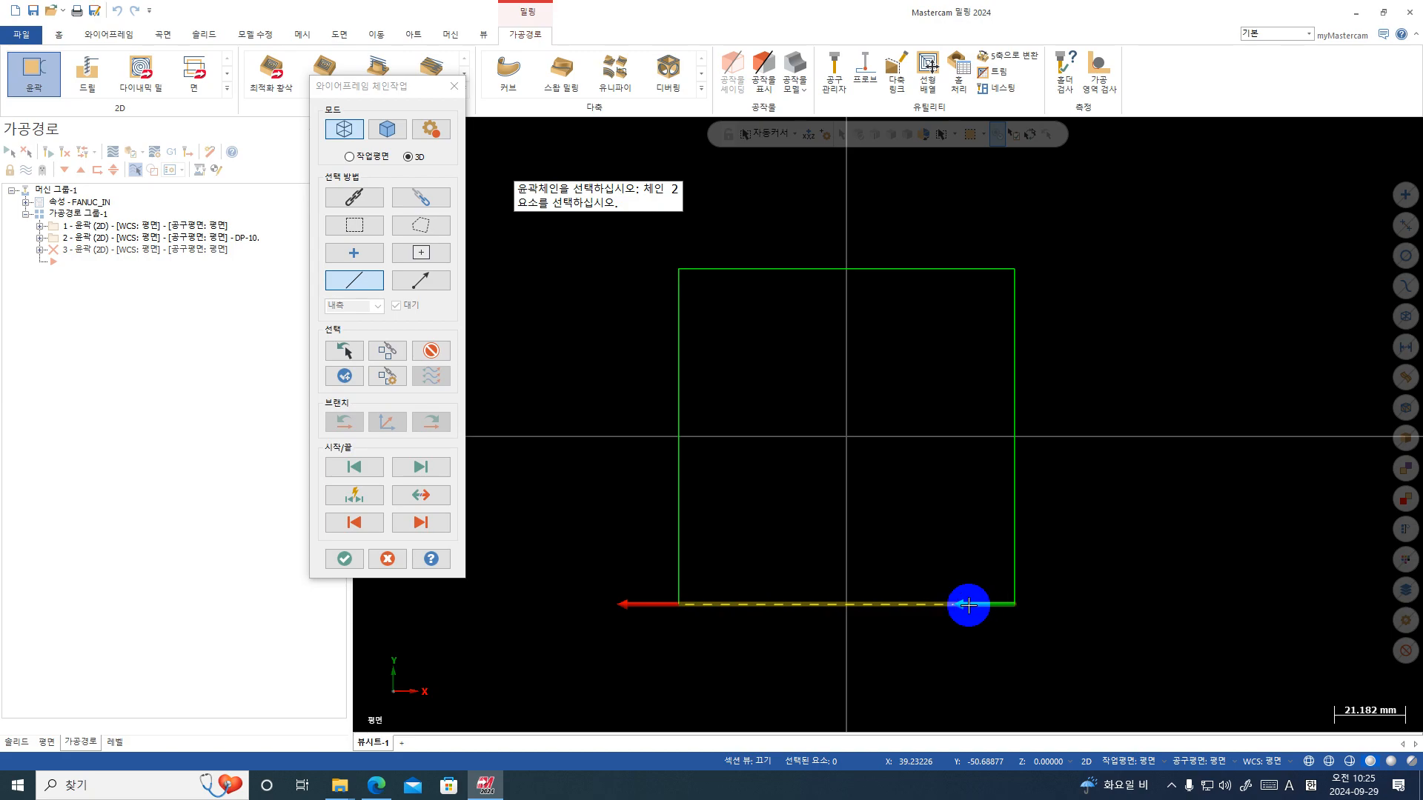
{"action": "left_click", "coordinate": [378, 284]}
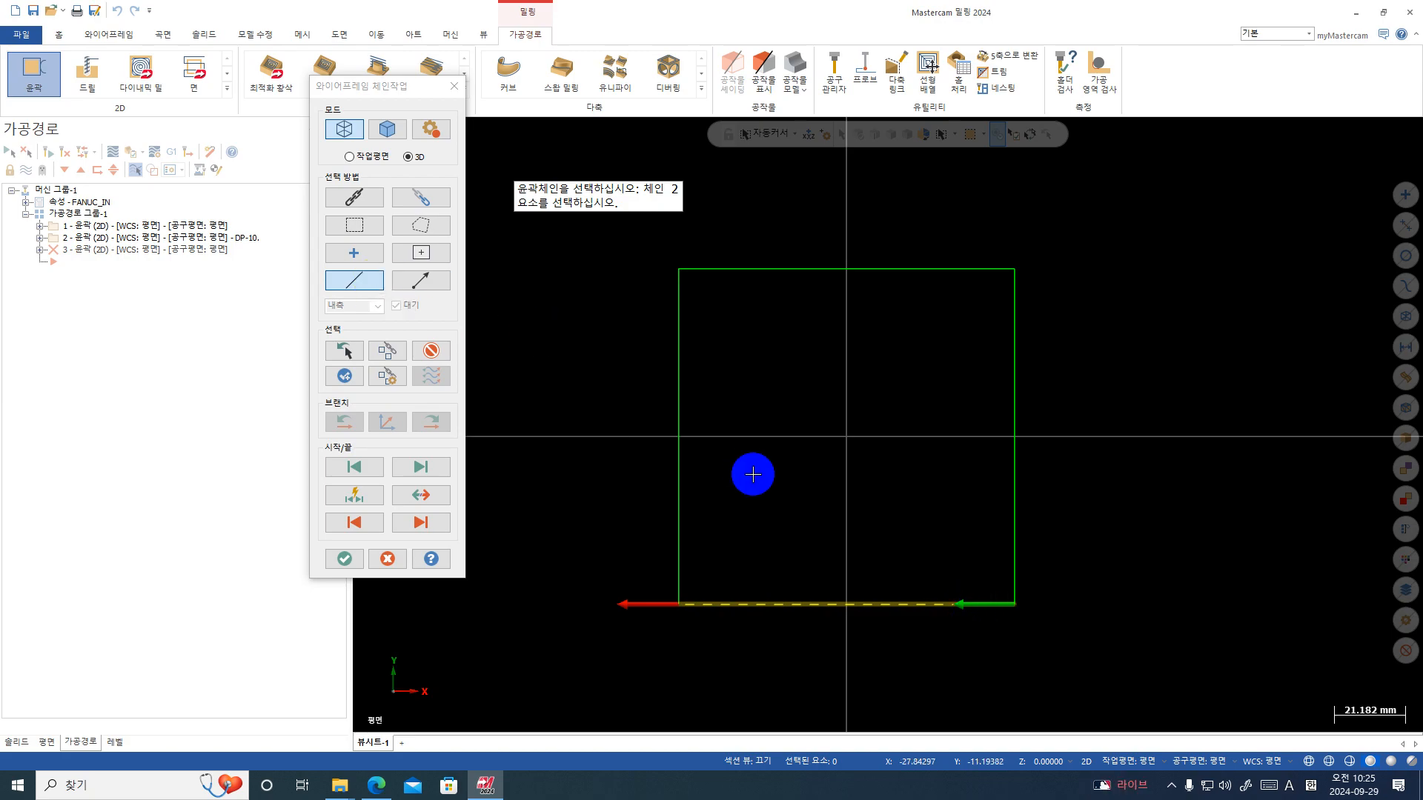
{"action": "left_click", "coordinate": [342, 558]}
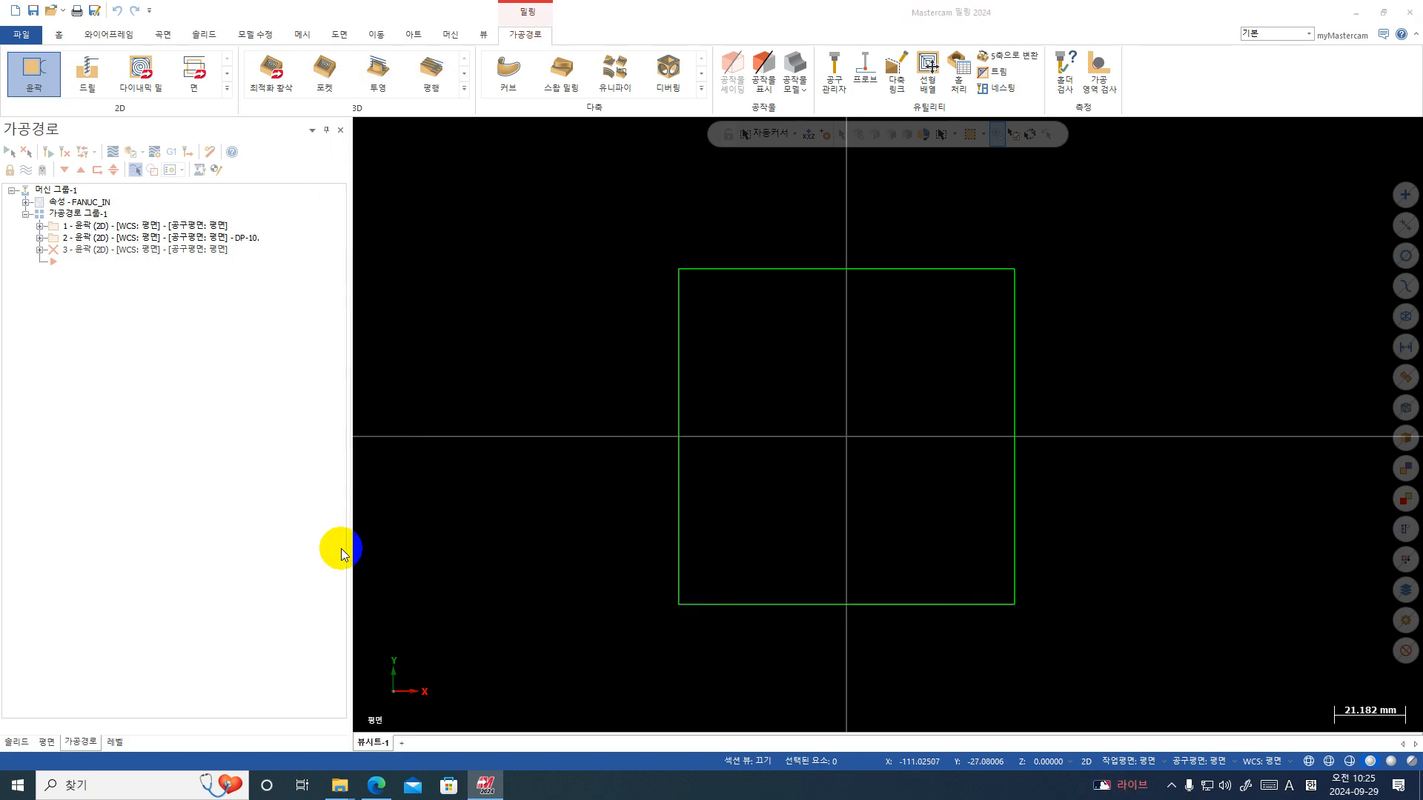
- Create a new flat endmill (평엔드밀) for the third contour, keeping the 10 mm cutting diameter and the name 10 Flat Endmill
{"action": "left_click", "coordinate": [301, 184]}
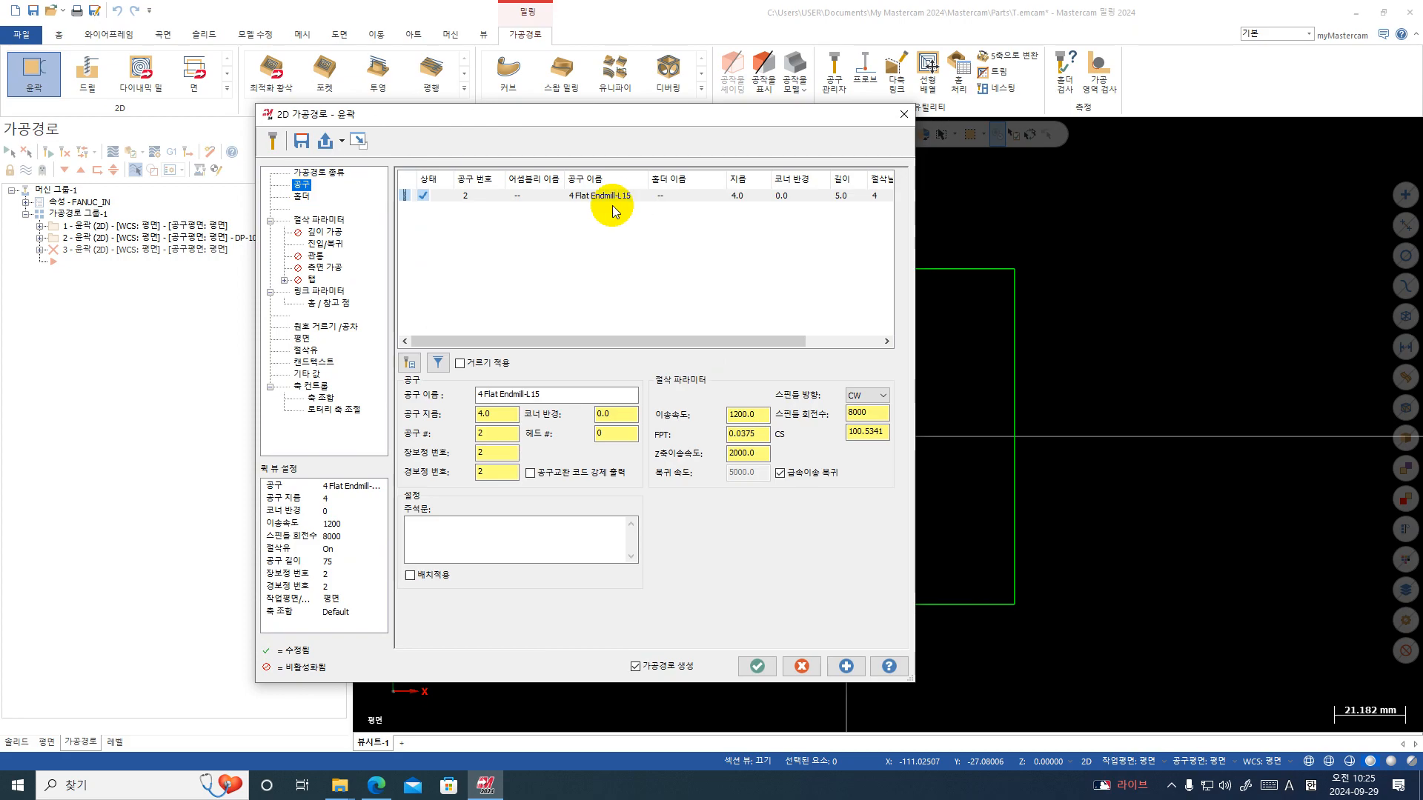
{"action": "right_click", "coordinate": [478, 249]}
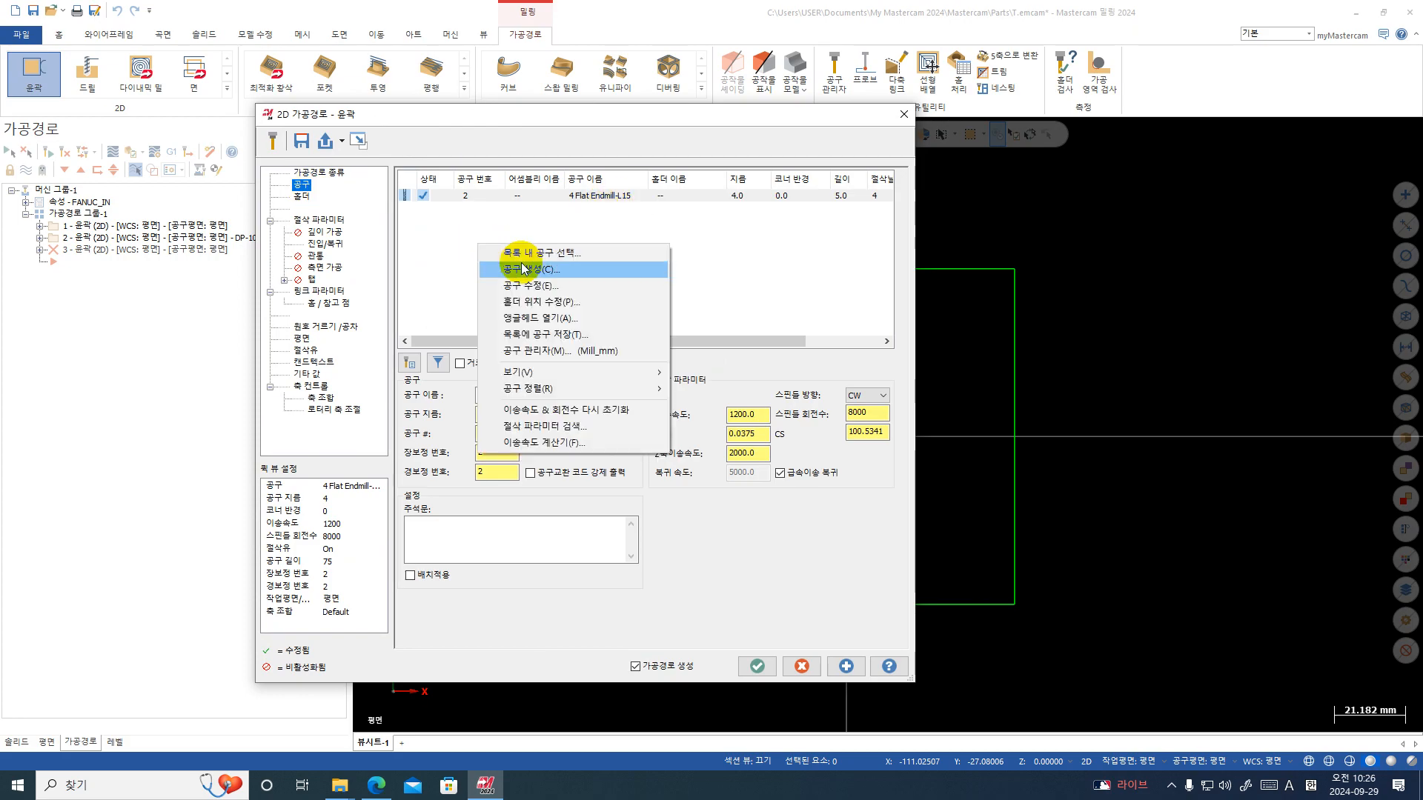
{"action": "left_click", "coordinate": [523, 269]}
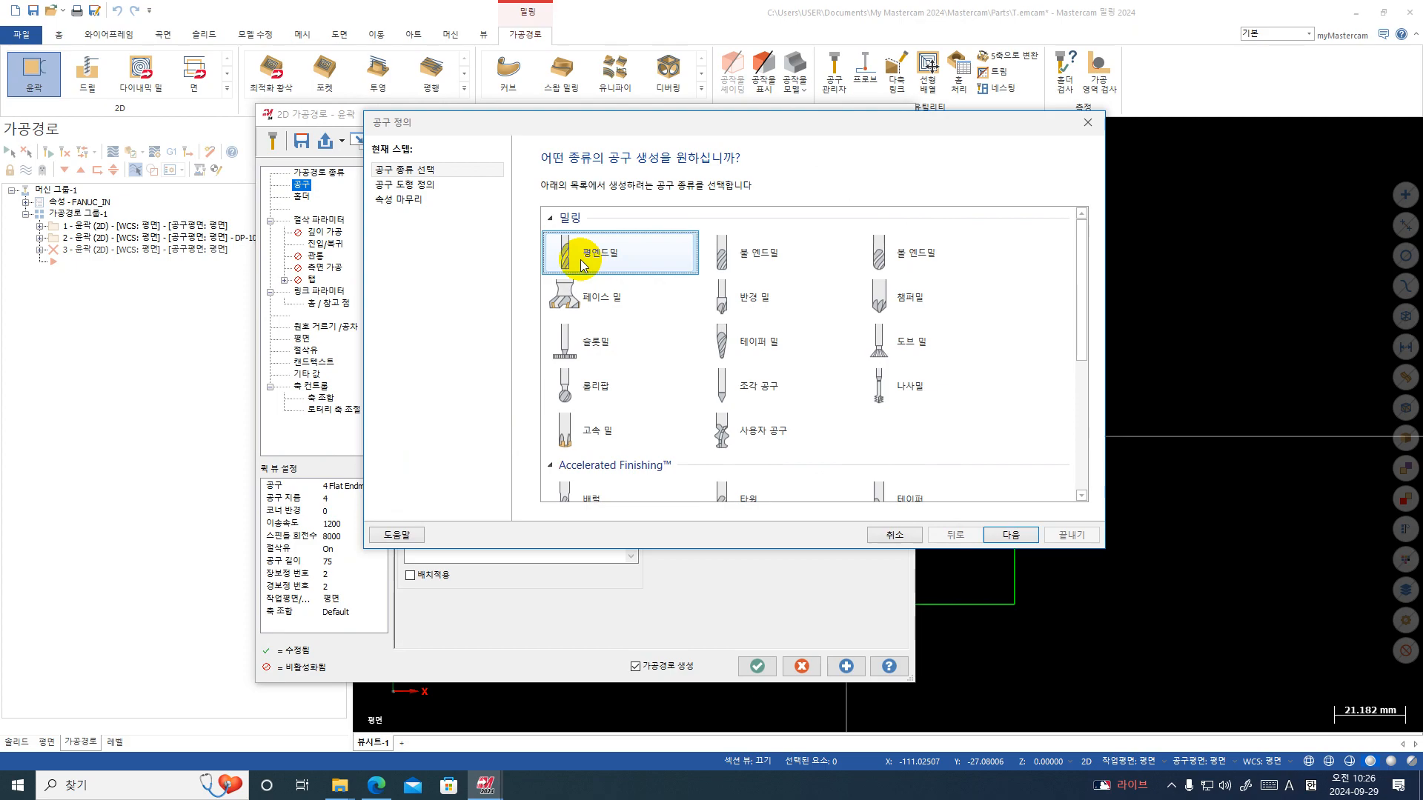
{"action": "left_click", "coordinate": [412, 184]}
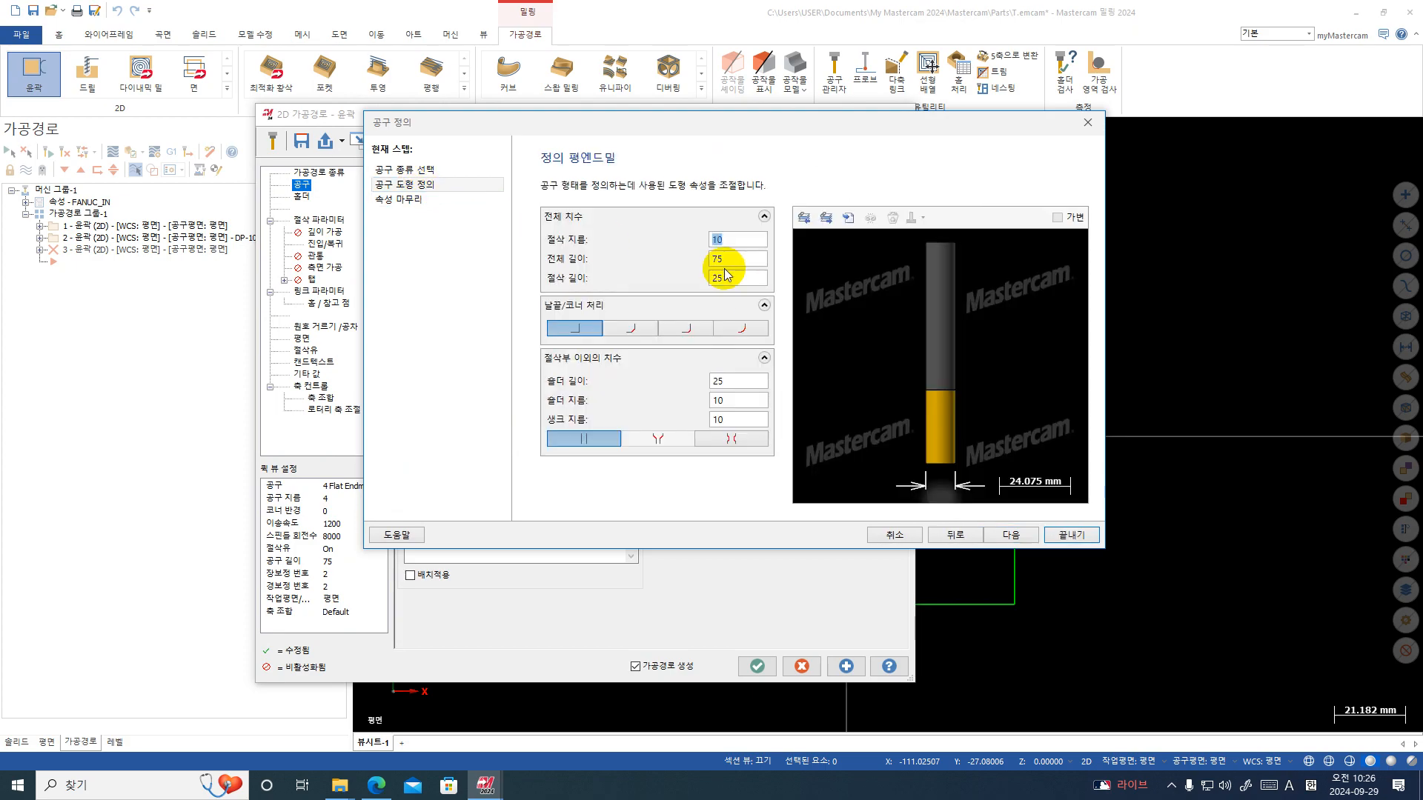
{"action": "double_click", "coordinate": [738, 238]}
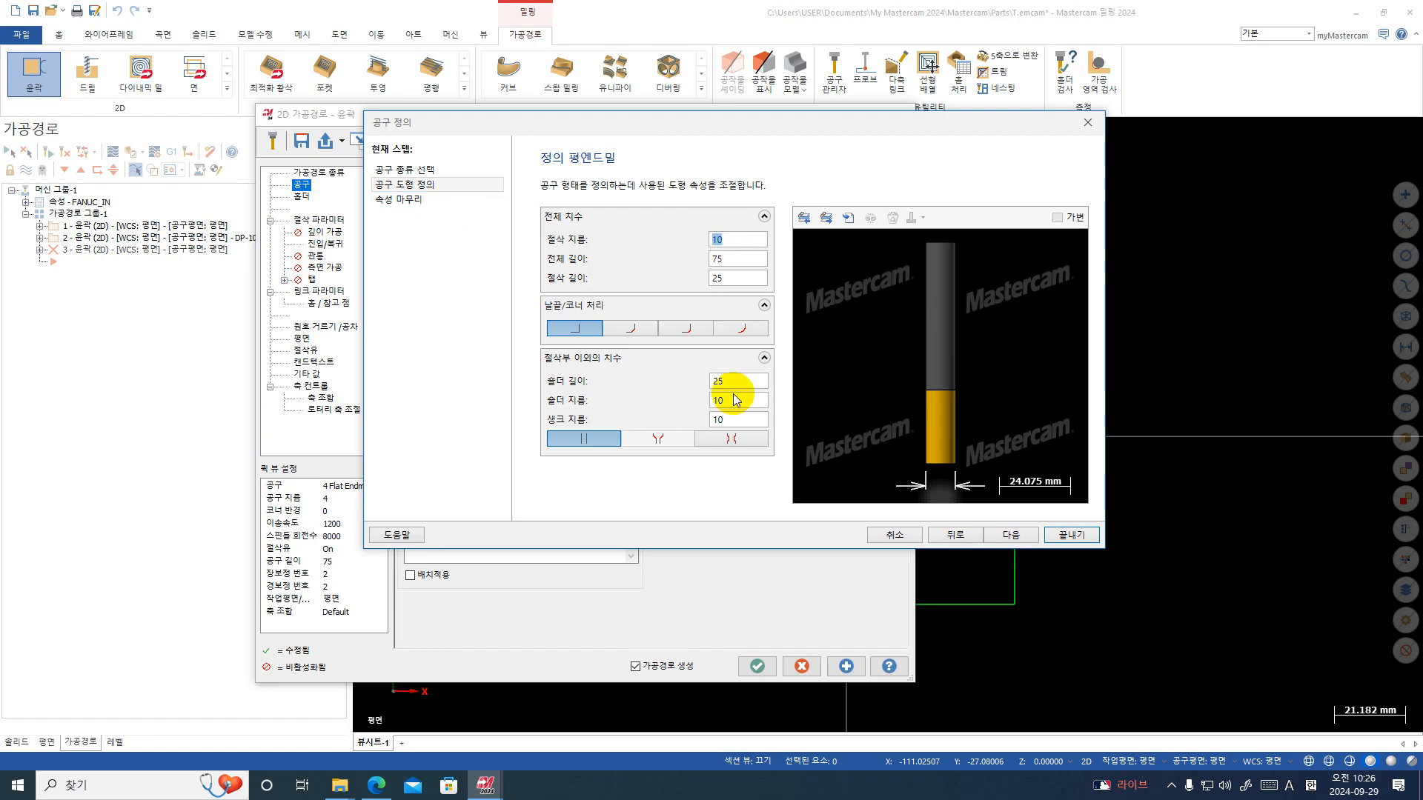
{"action": "left_click", "coordinate": [426, 203]}
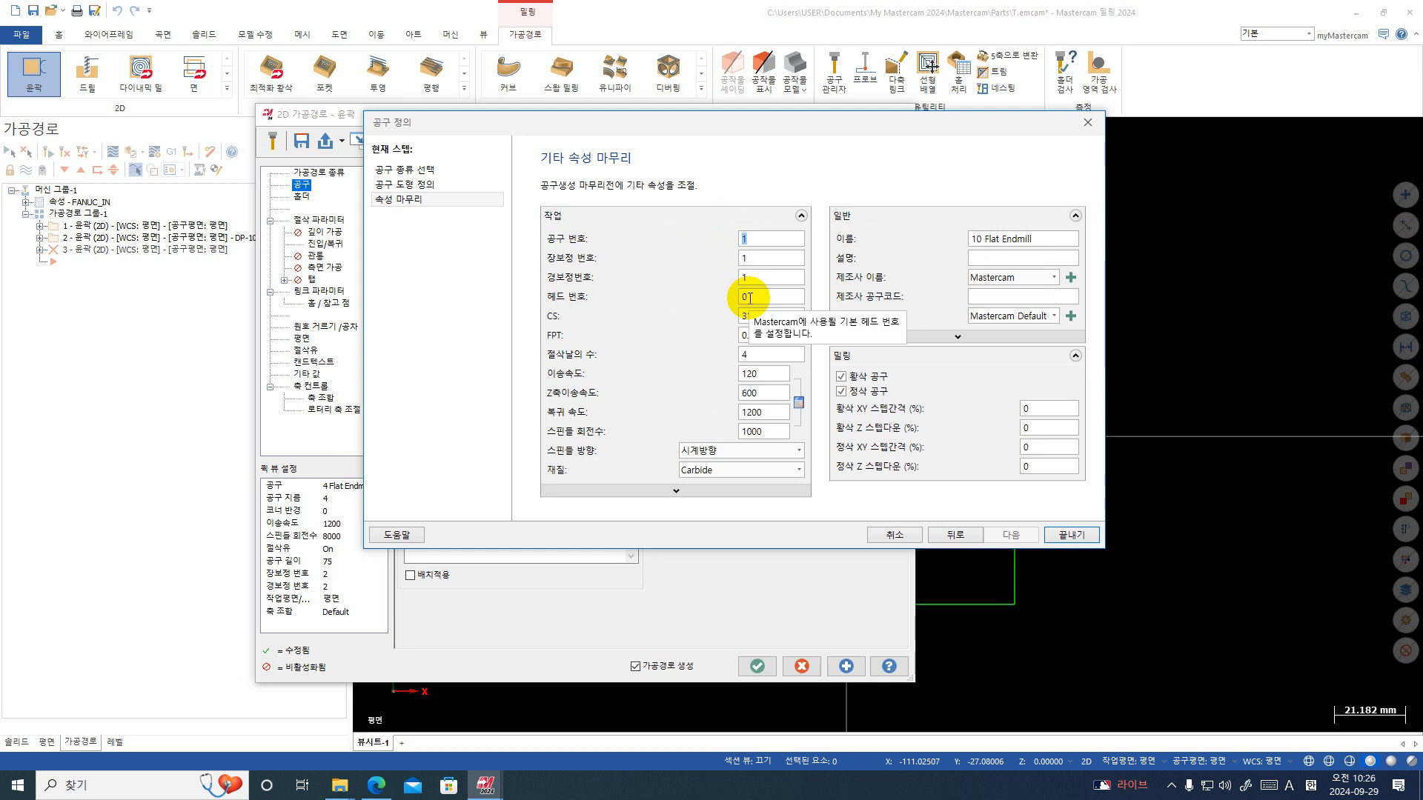
{"action": "left_click", "coordinate": [1034, 240]}
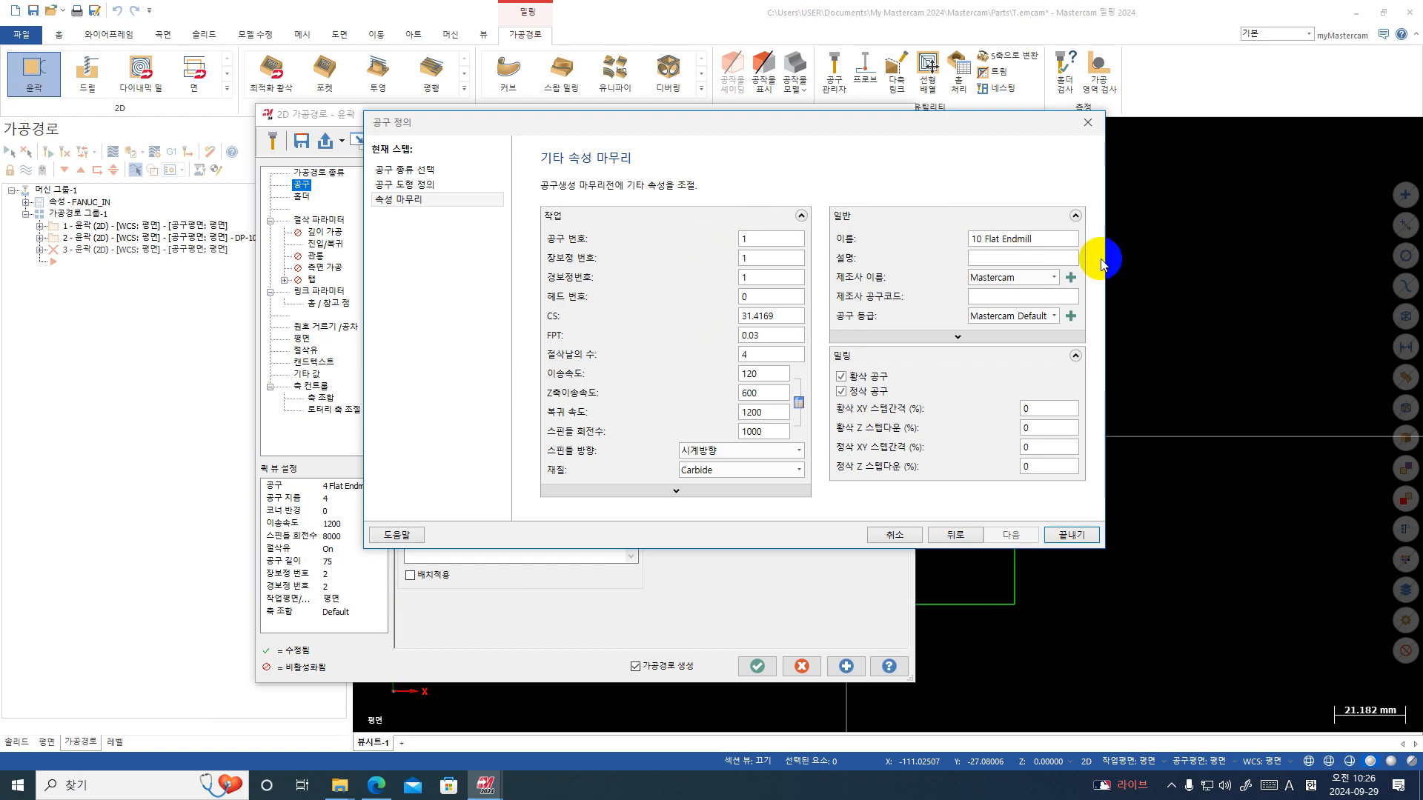
- Set the new endmill's feed rate to 1800, plunge rate to 2000 and spindle speed to 8000, and finish the tool definition
{"action": "double_click", "coordinate": [769, 372]}
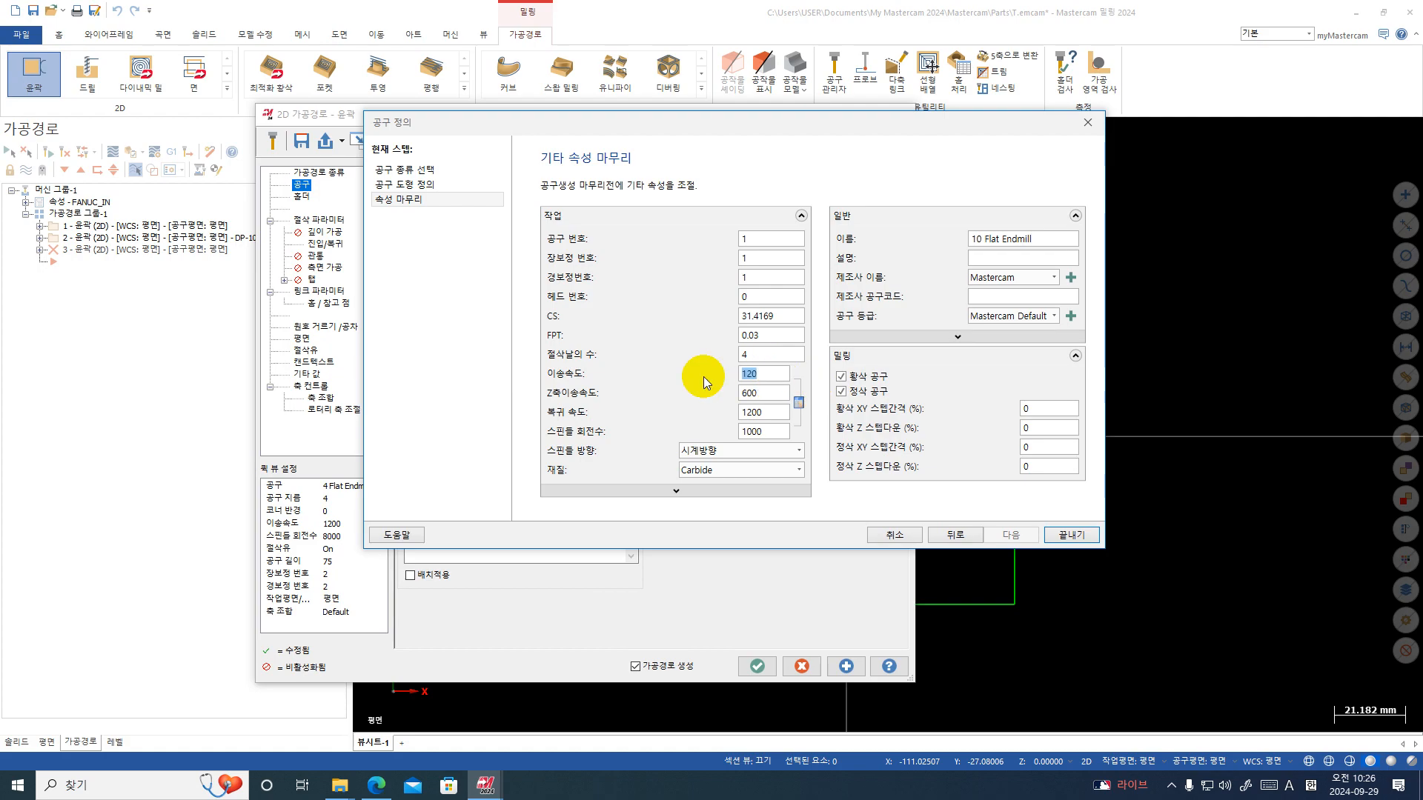
{"action": "type", "text": "1800"}
{"action": "key", "text": "Tab"}
{"action": "type", "text": "2000"}
{"action": "left_click_drag", "start_coordinate": [788, 433], "coordinate": [715, 437]}
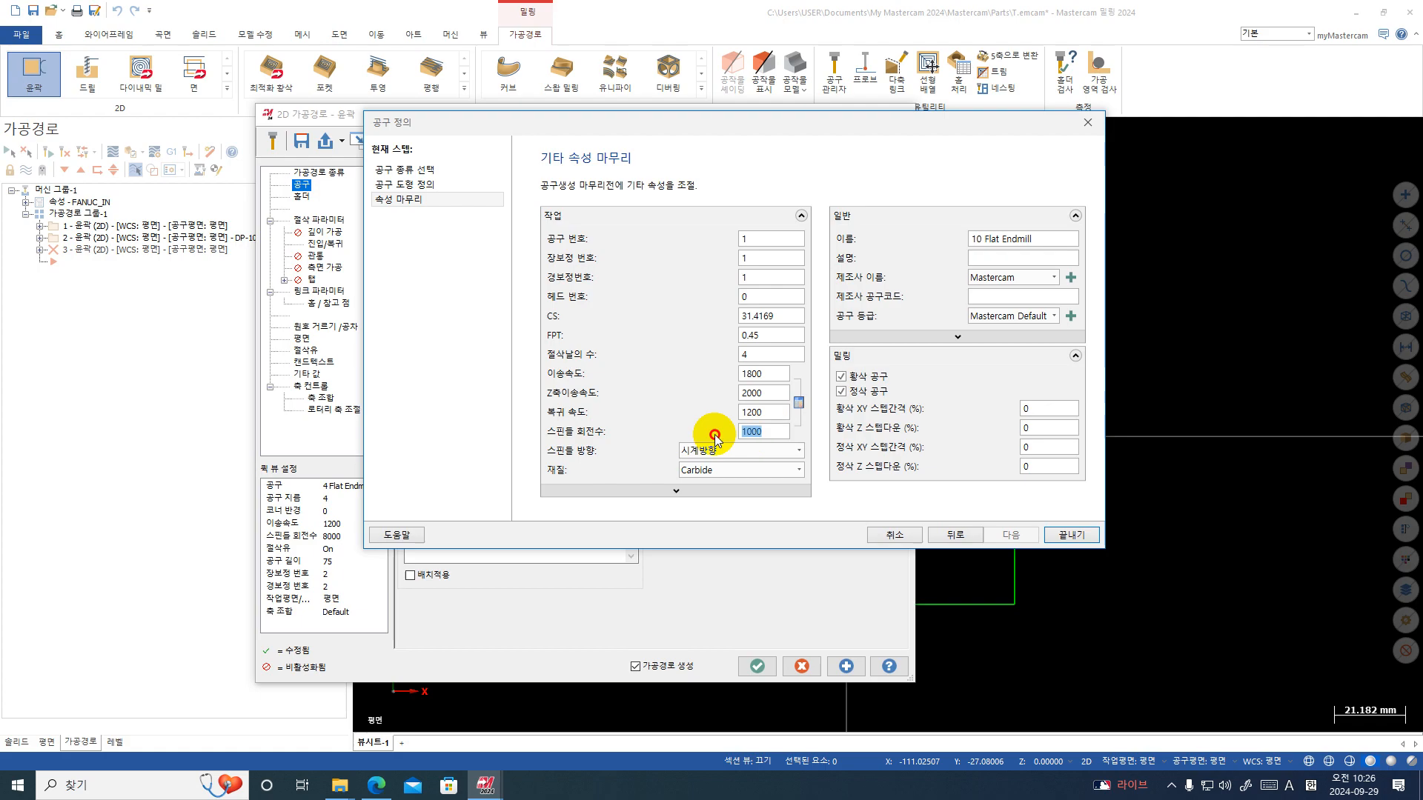
{"action": "type", "text": "8000"}
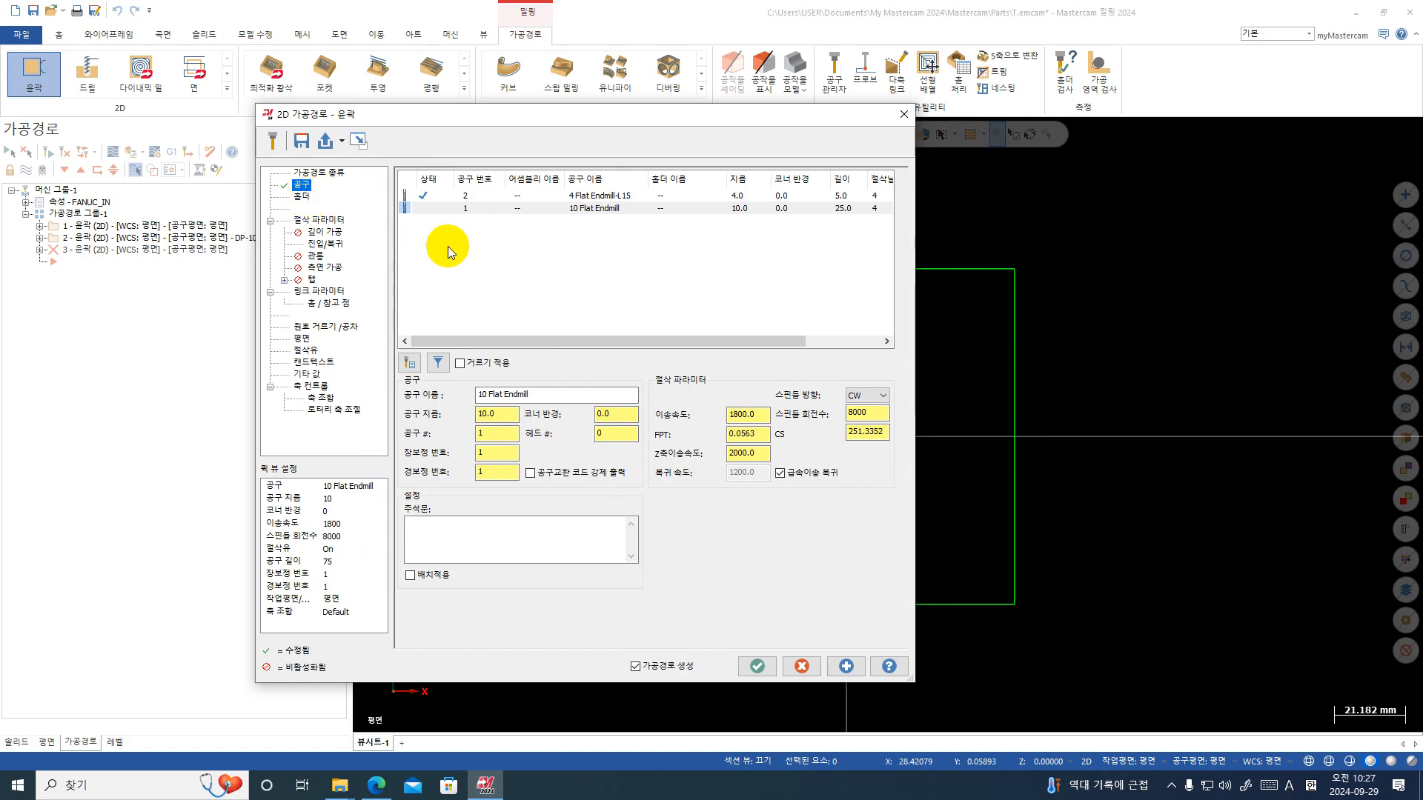
- Set the third contour's machining depth (가공깊이) to -5 in the linking parameters
{"action": "left_click", "coordinate": [305, 223]}
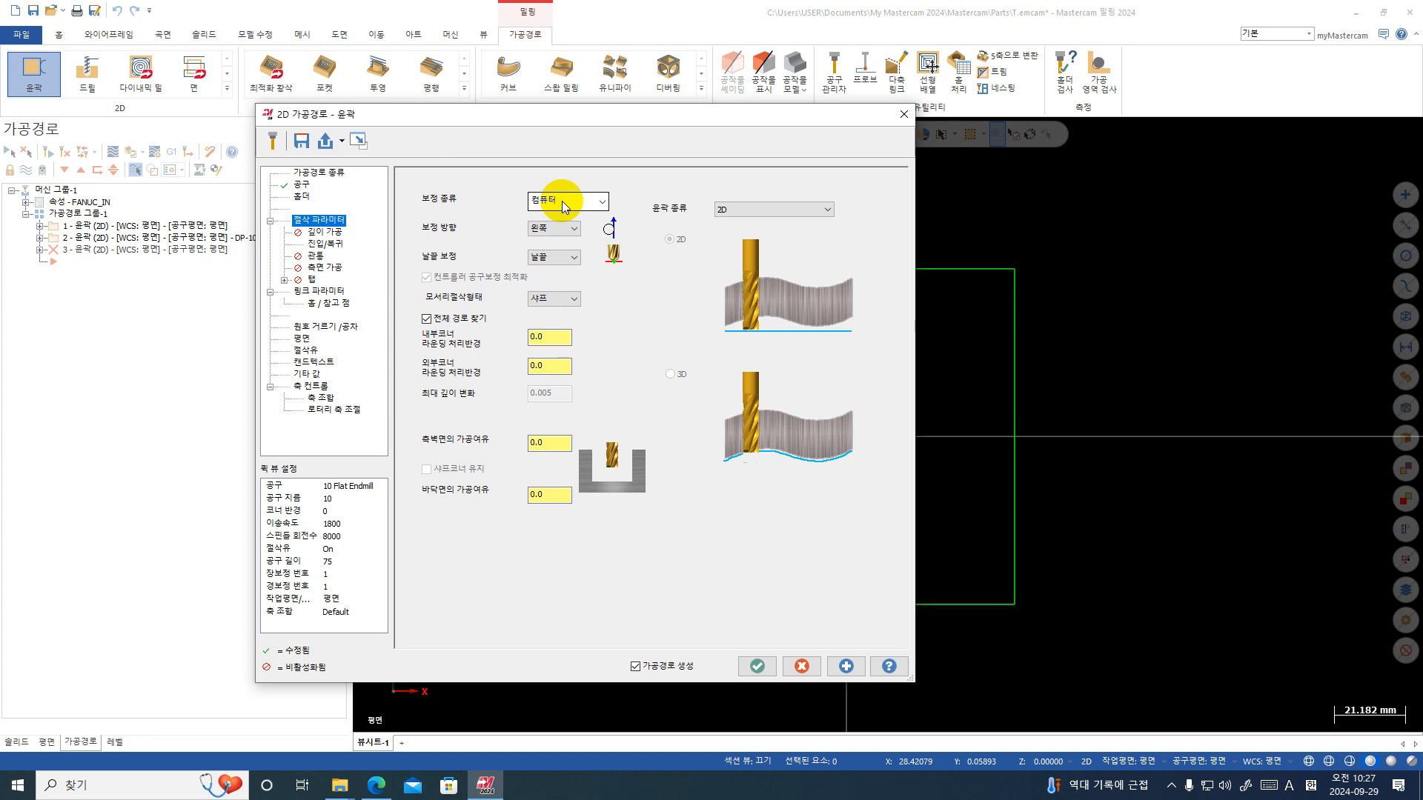
{"action": "left_click", "coordinate": [318, 293]}
{"action": "left_click_drag", "start_coordinate": [662, 476], "coordinate": [581, 485]}
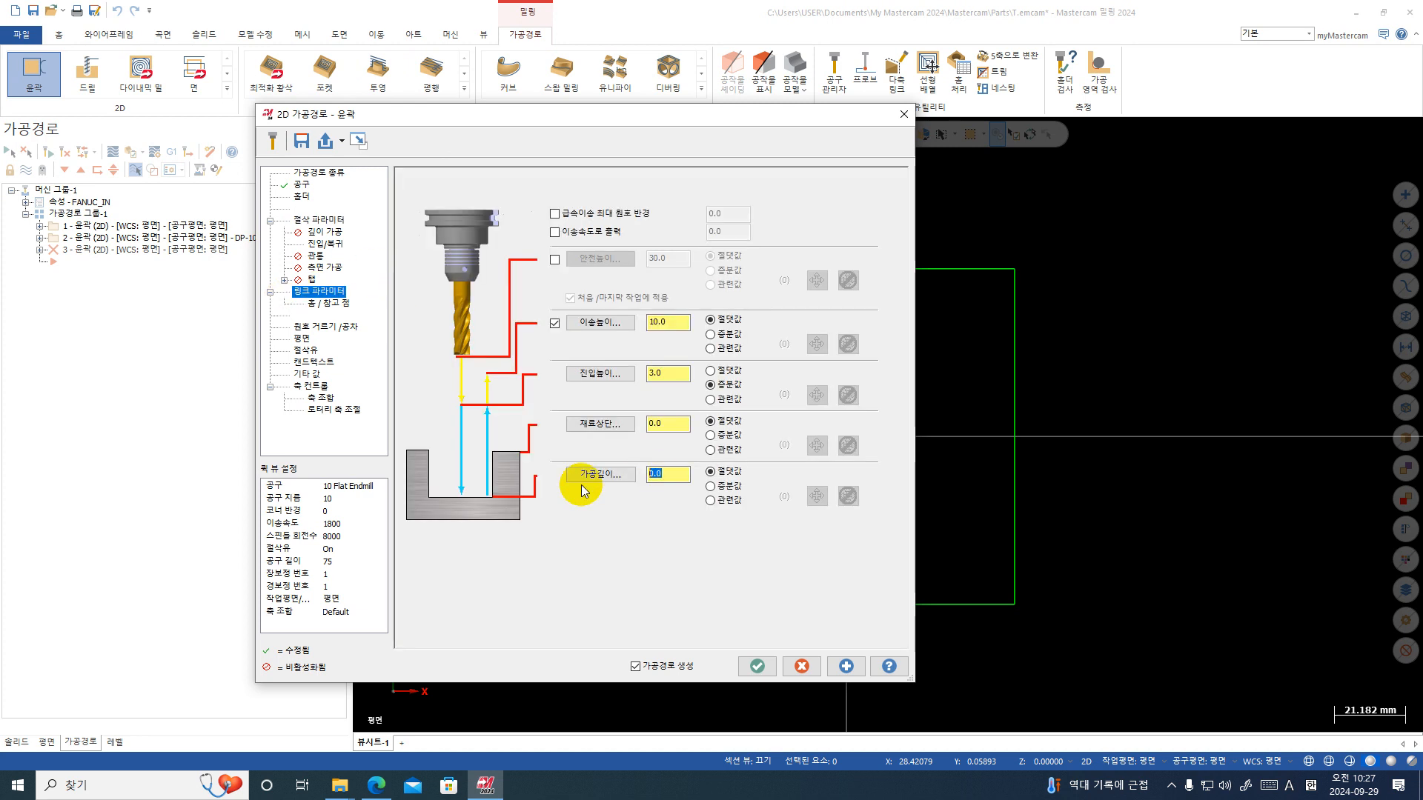
{"action": "type", "text": "-5"}
{"action": "key", "text": "Return"}
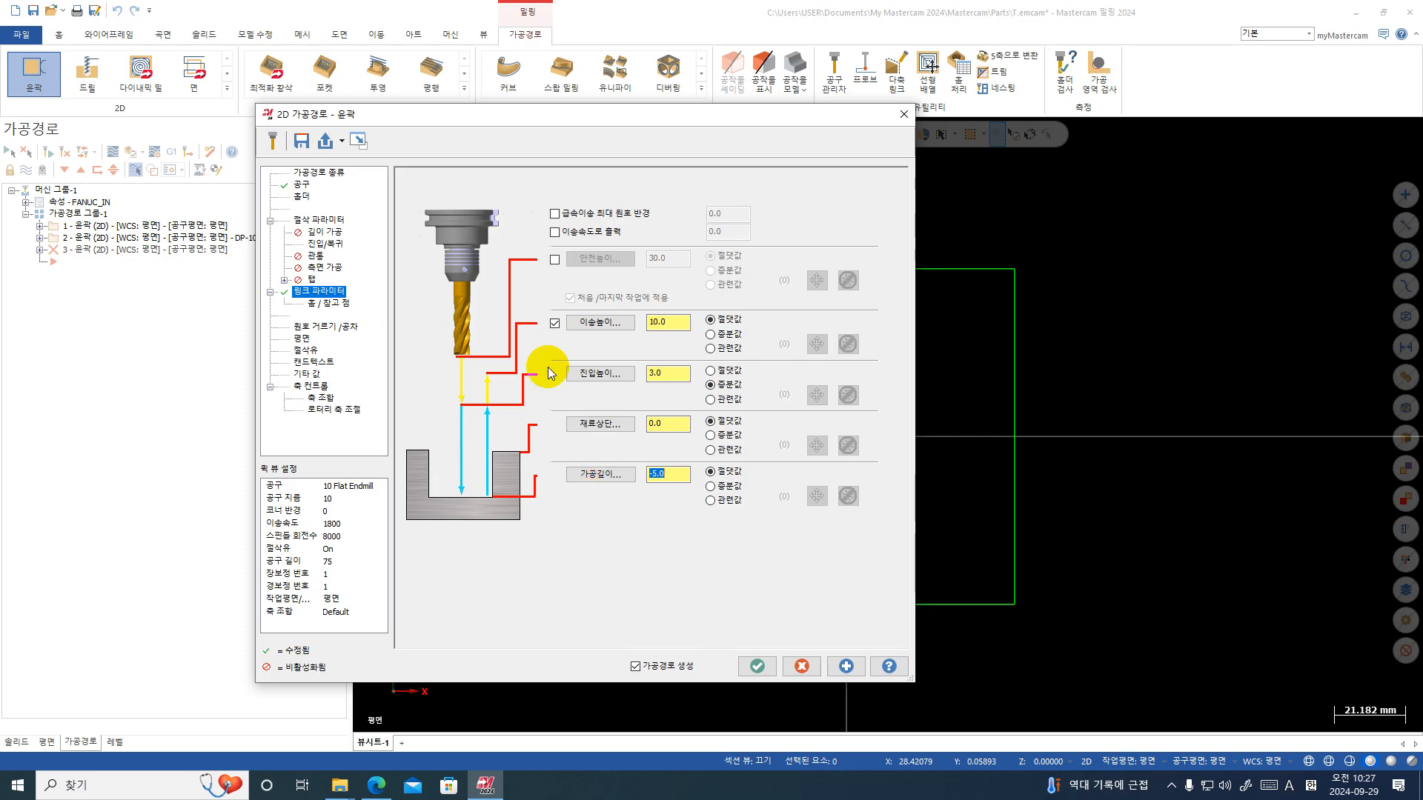
- Choose Computer (컴퓨터) as the compensation type in the third contour's cut parameters
{"action": "left_click", "coordinate": [316, 222]}
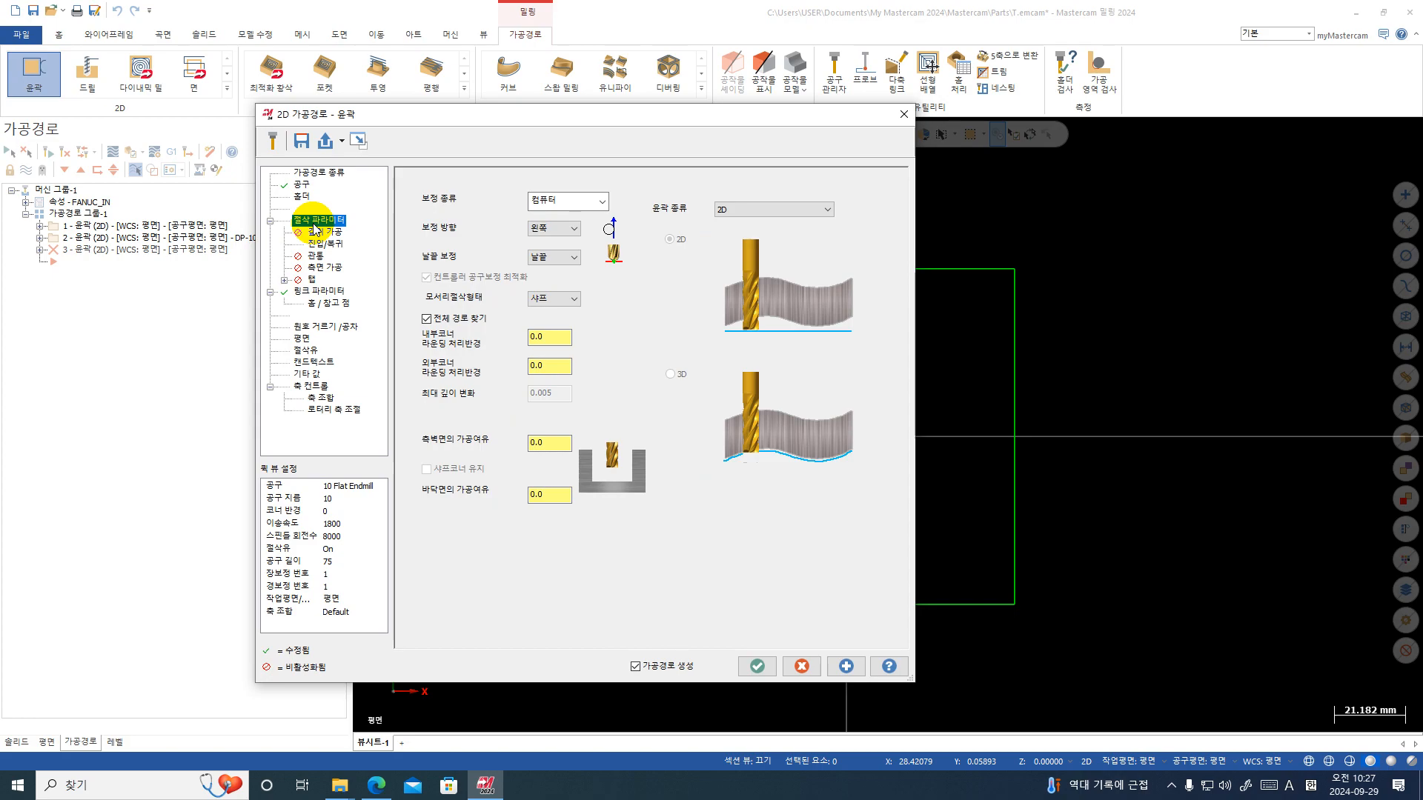
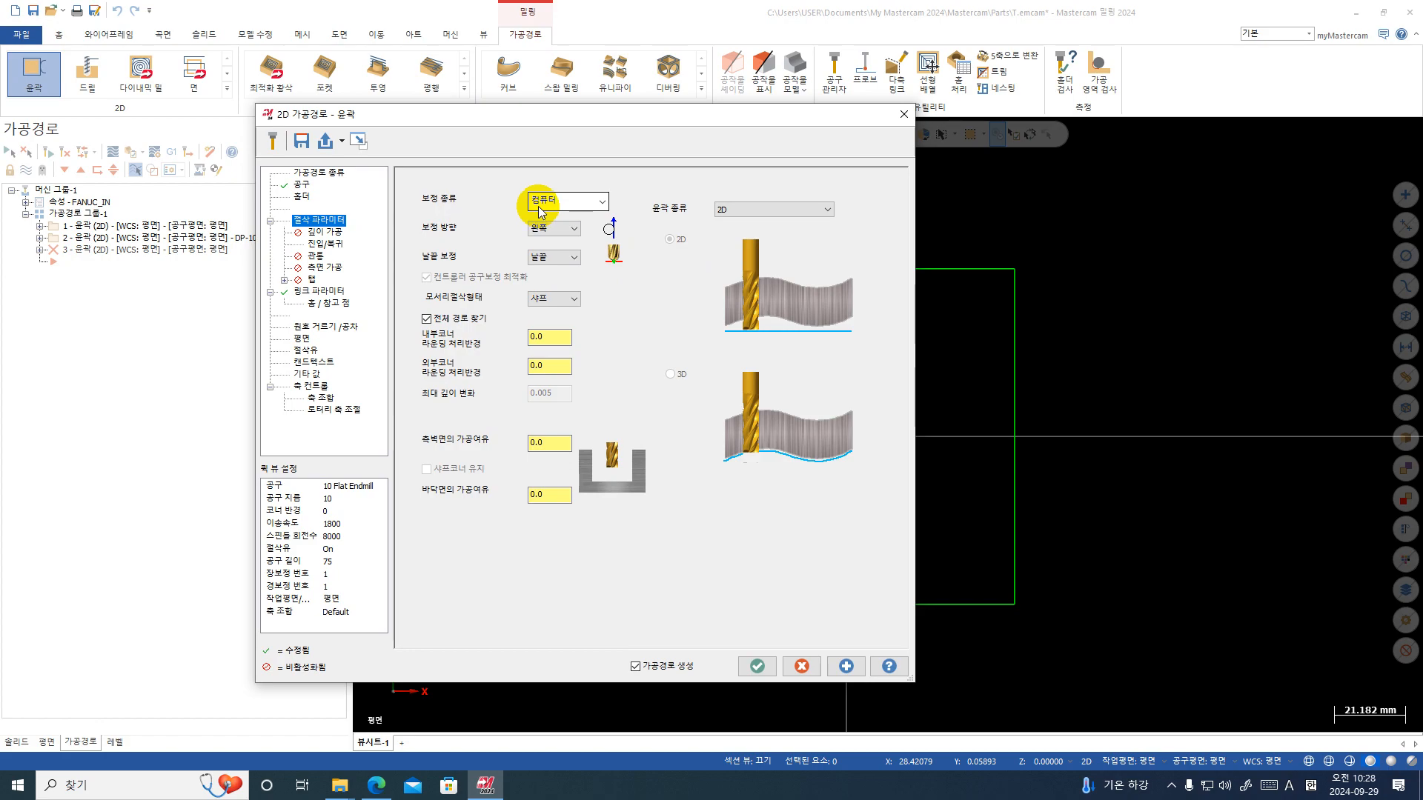
{"action": "left_click", "coordinate": [603, 205]}
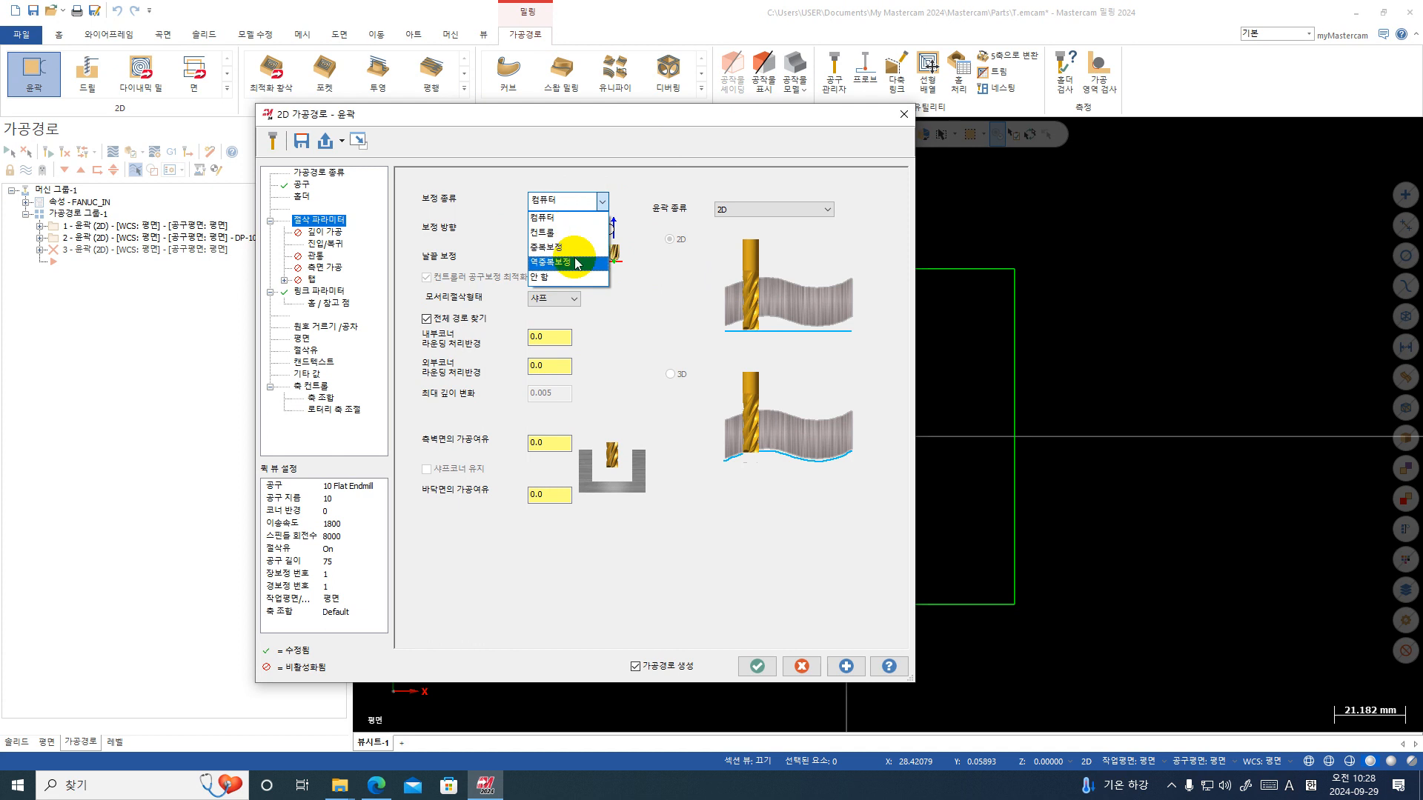
{"action": "left_click", "coordinate": [548, 218]}
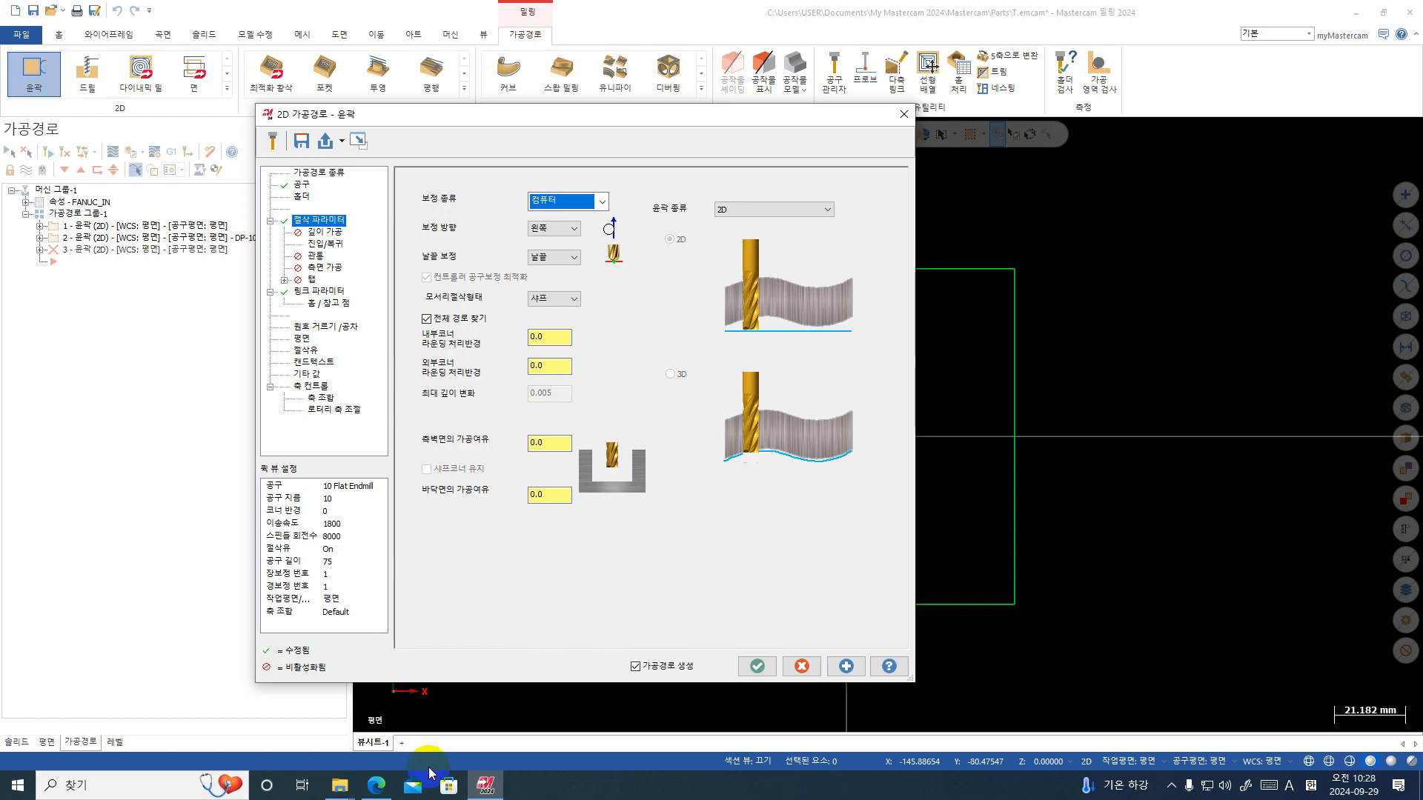
- Switch to mastercam2024-0523.pdf in Edge, find and examine the explanation of contour compensation types, and return to Mastercam
{"action": "left_click", "coordinate": [376, 785]}
{"action": "scroll", "coordinate": [533, 530], "scroll_direction": "down", "scroll_amount": 20}
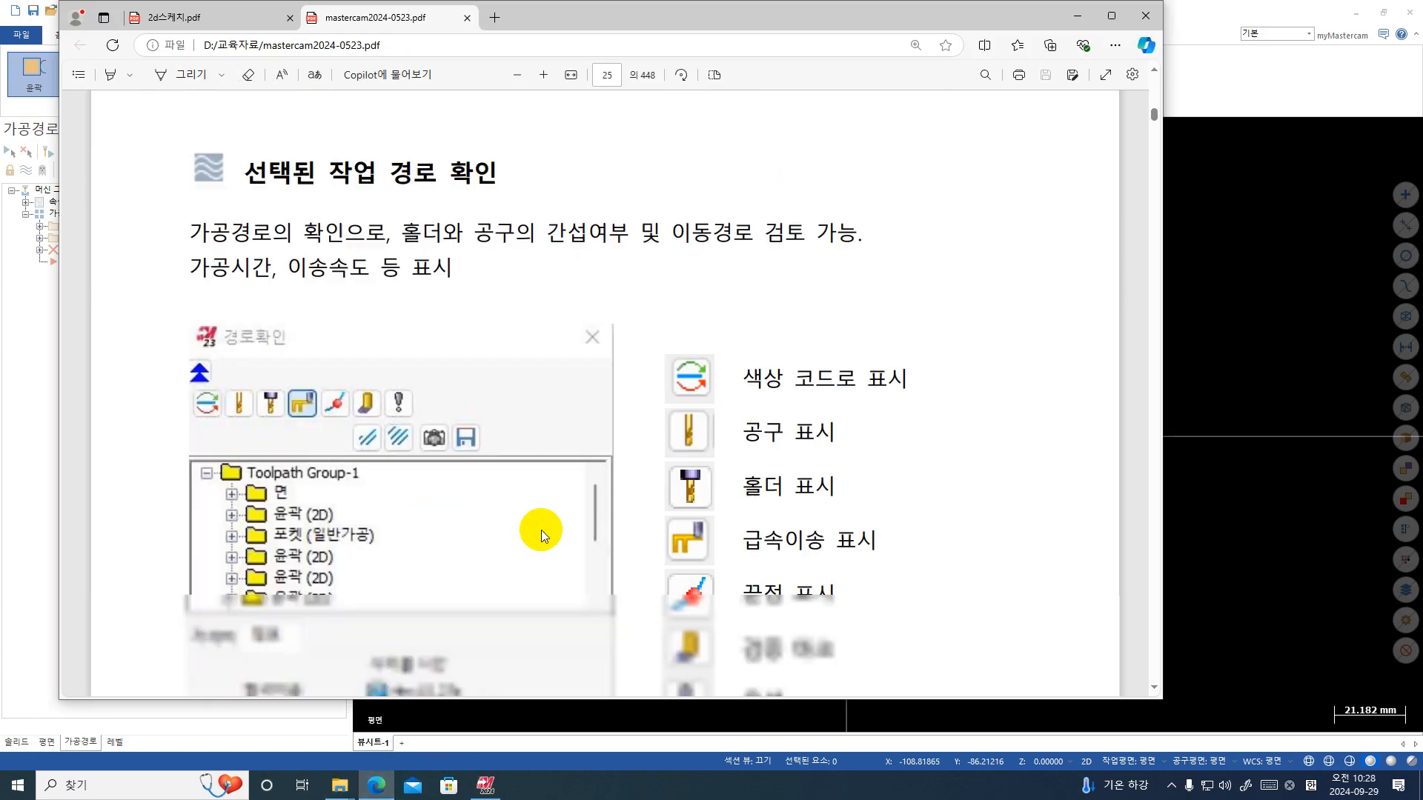
{"action": "scroll", "coordinate": [1100, 187], "scroll_direction": "down", "scroll_amount": 4}
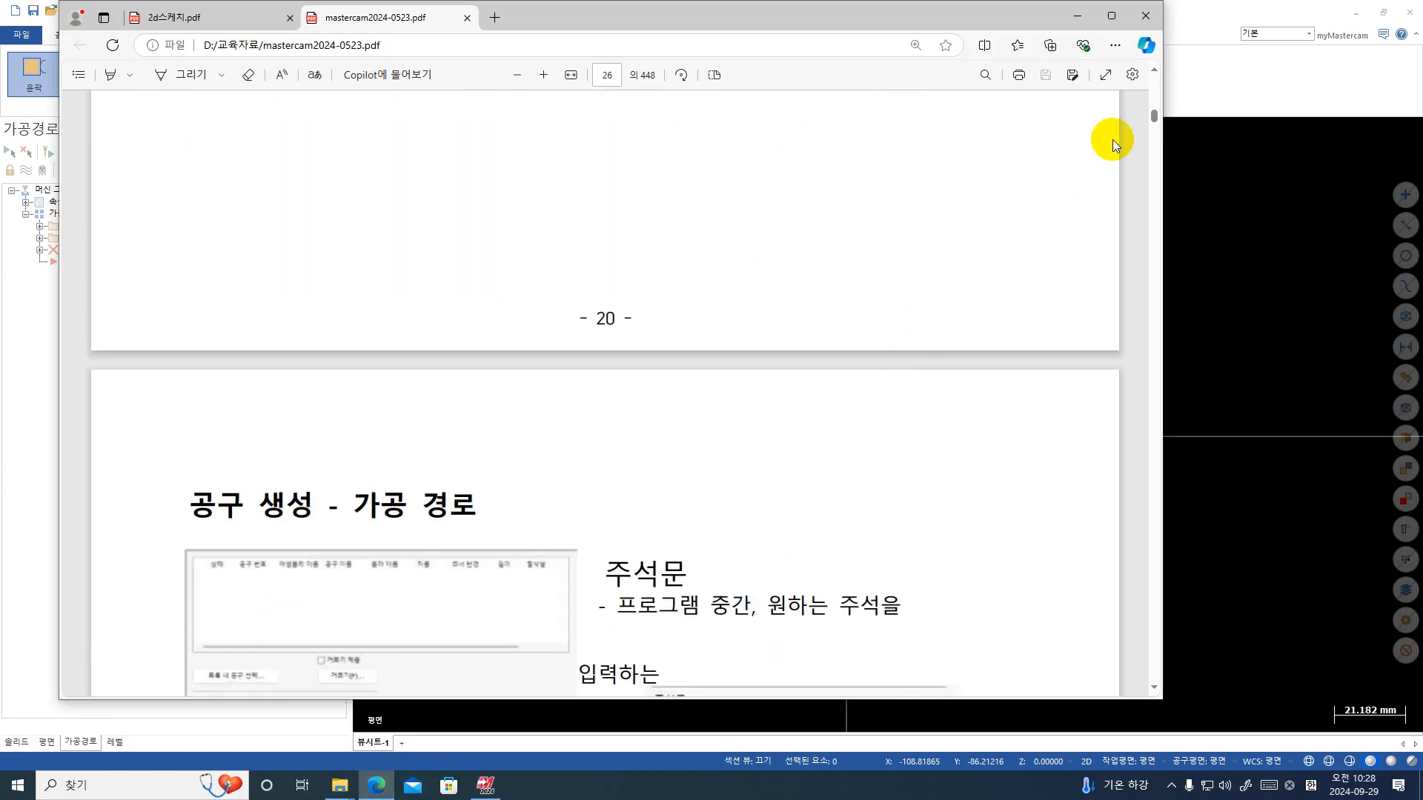
{"action": "left_click_drag", "start_coordinate": [1155, 126], "coordinate": [1156, 208]}
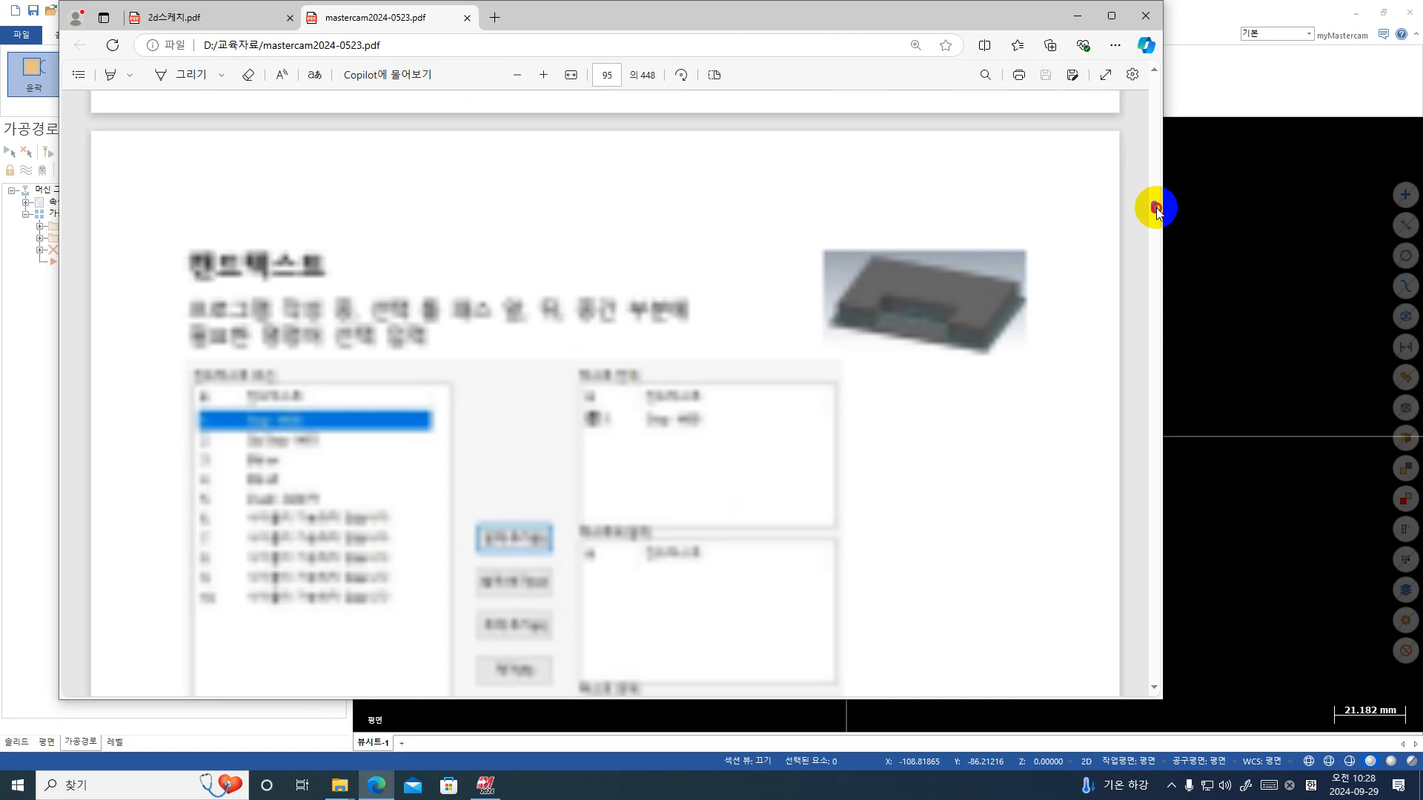
{"action": "scroll", "coordinate": [896, 331], "scroll_direction": "up", "scroll_amount": 15}
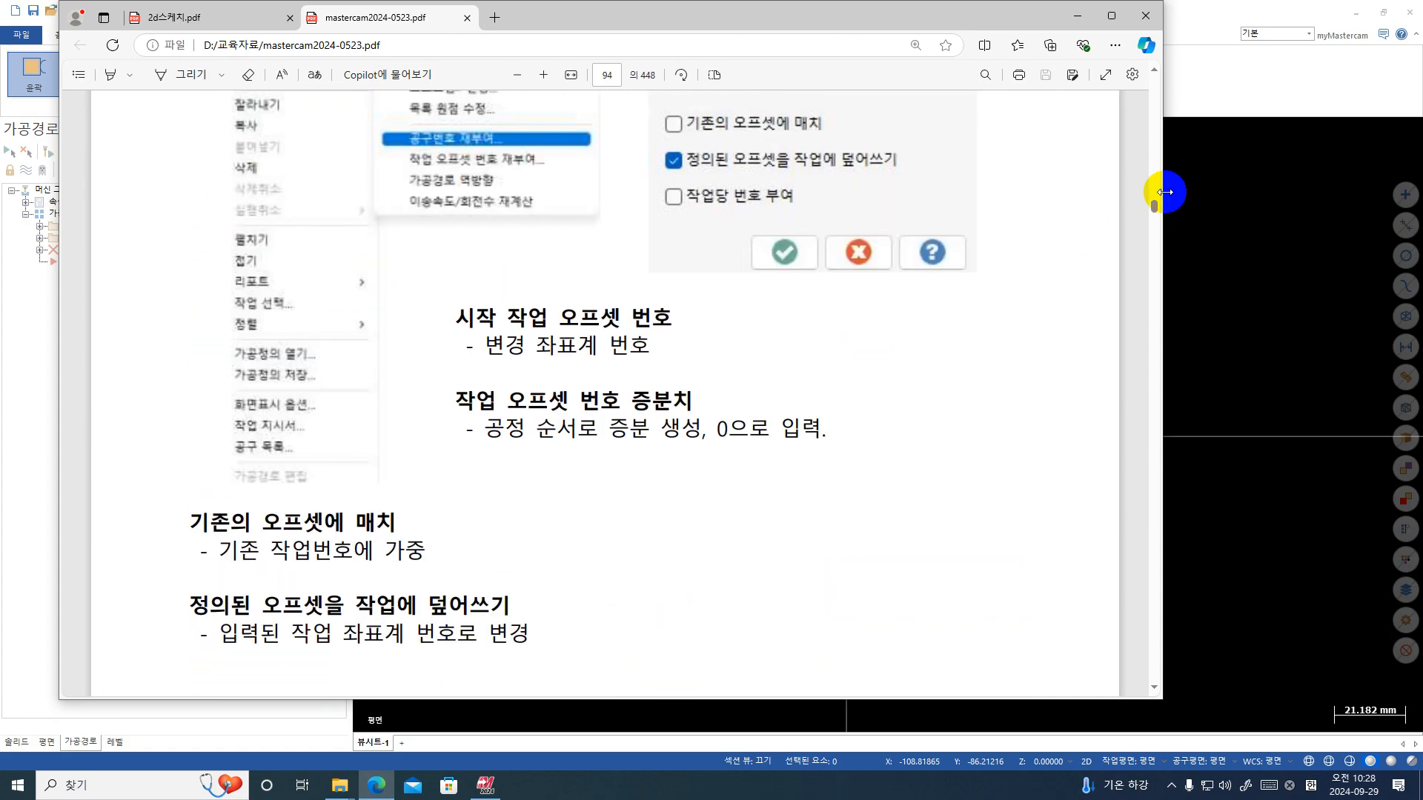
{"action": "left_click_drag", "start_coordinate": [1154, 202], "coordinate": [1154, 158]}
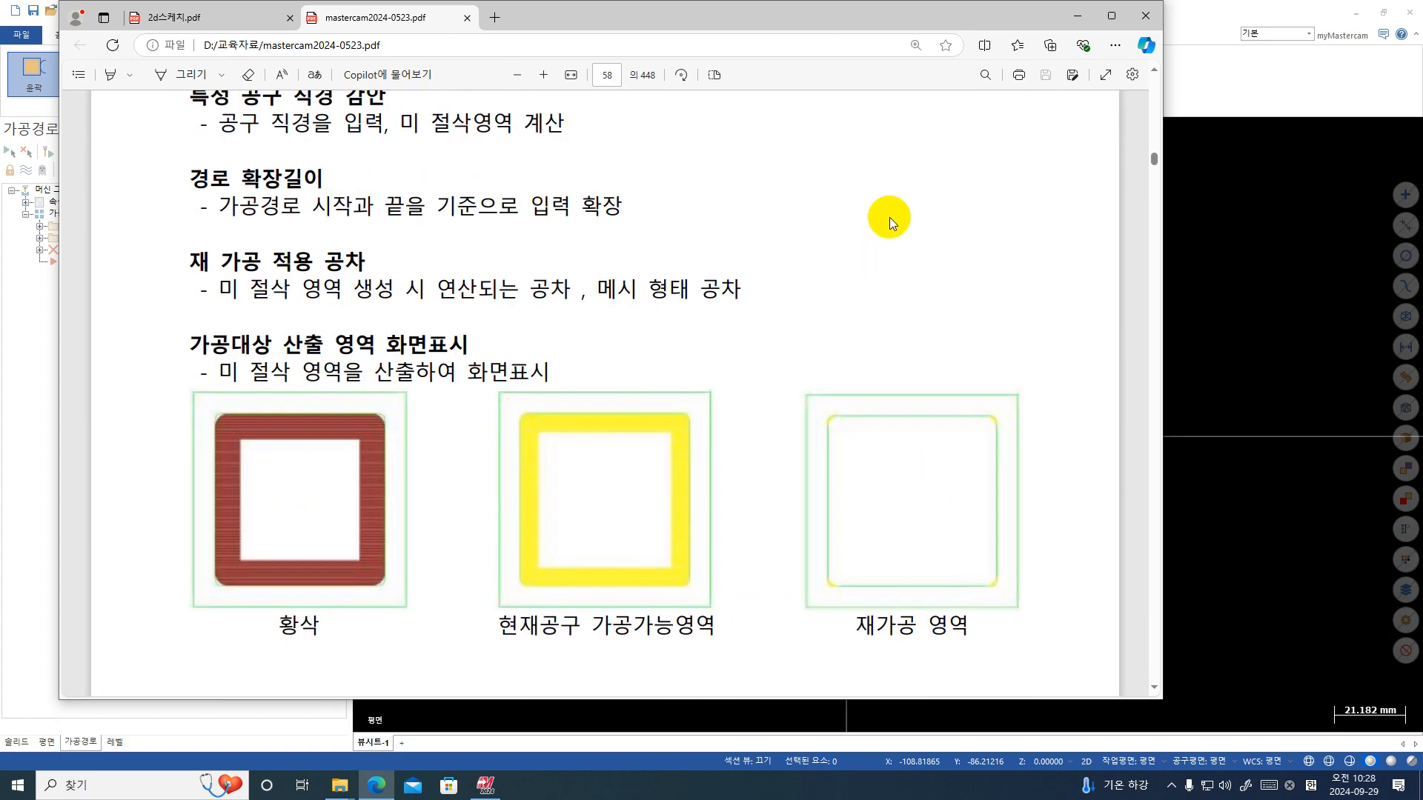
{"action": "scroll", "coordinate": [1047, 256], "scroll_direction": "up", "scroll_amount": 20}
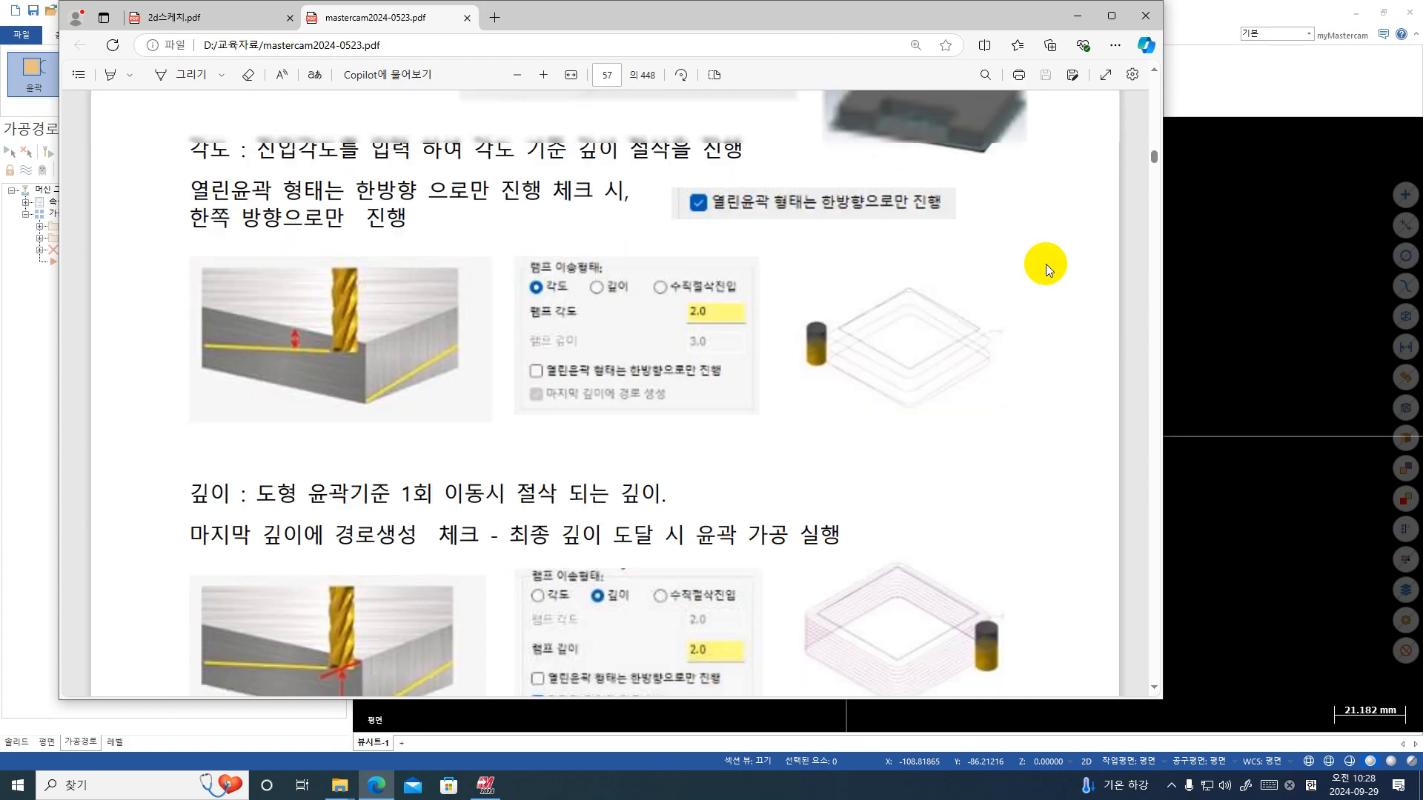
{"action": "scroll", "coordinate": [1045, 264], "scroll_direction": "up", "scroll_amount": 15}
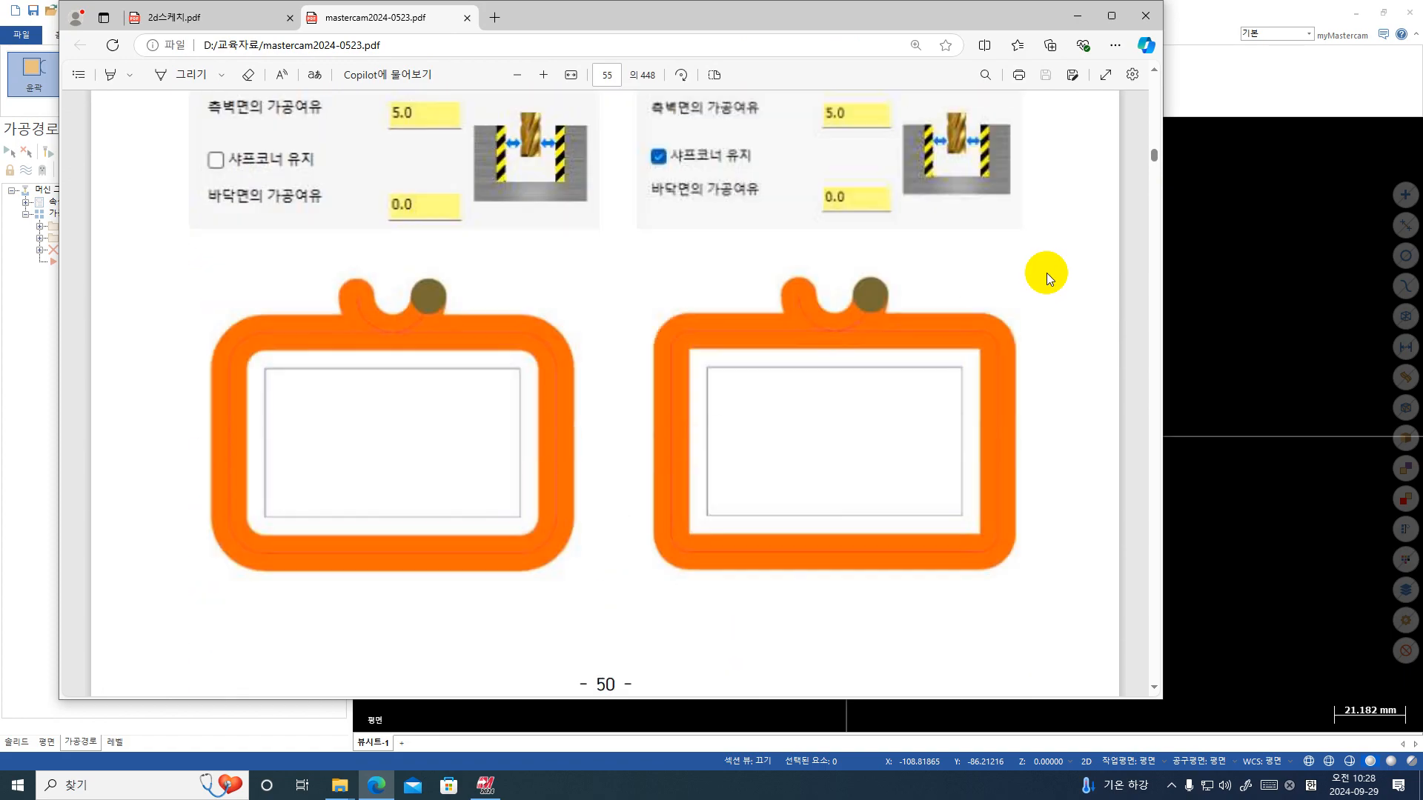
{"action": "scroll", "coordinate": [1046, 273], "scroll_direction": "up", "scroll_amount": 15}
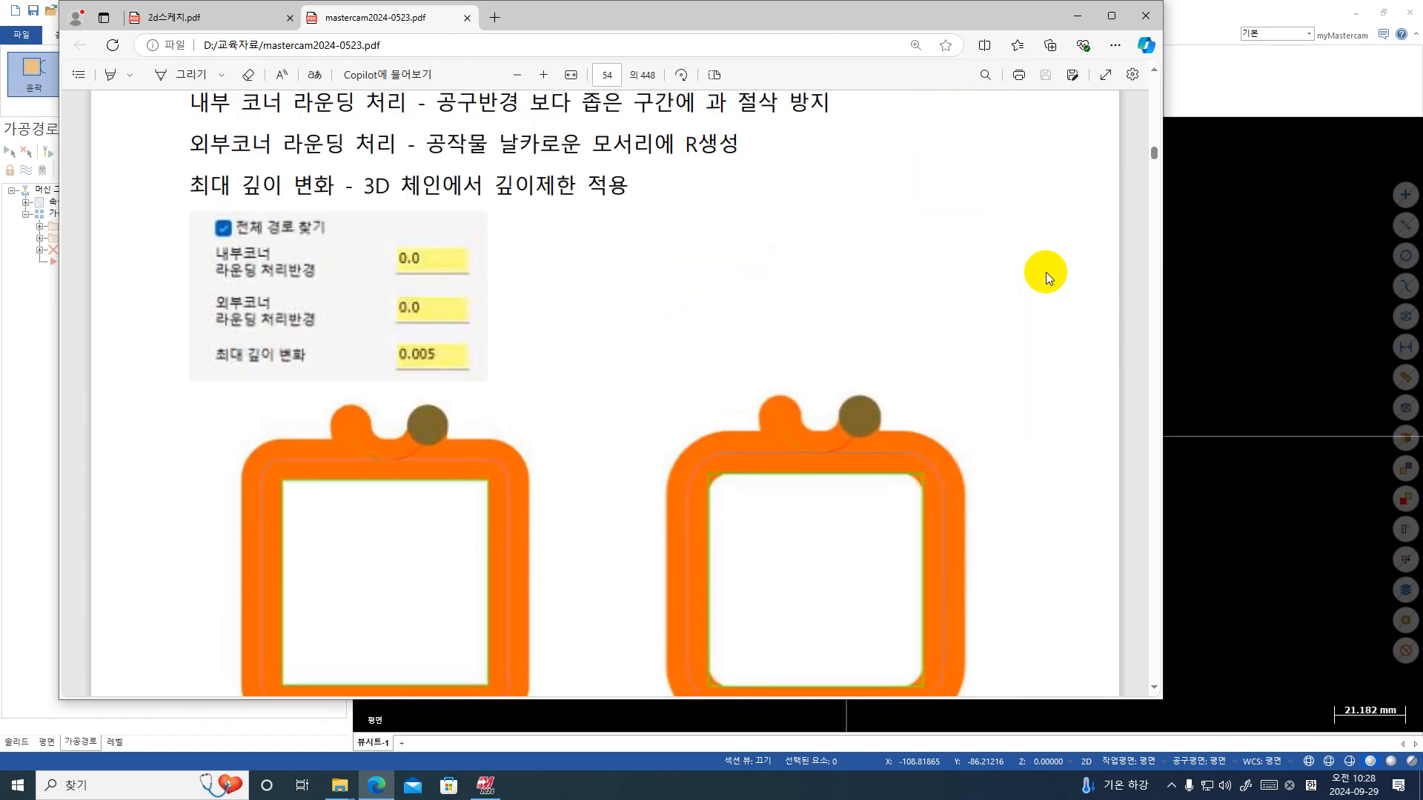
{"action": "scroll", "coordinate": [1046, 273], "scroll_direction": "up", "scroll_amount": 15}
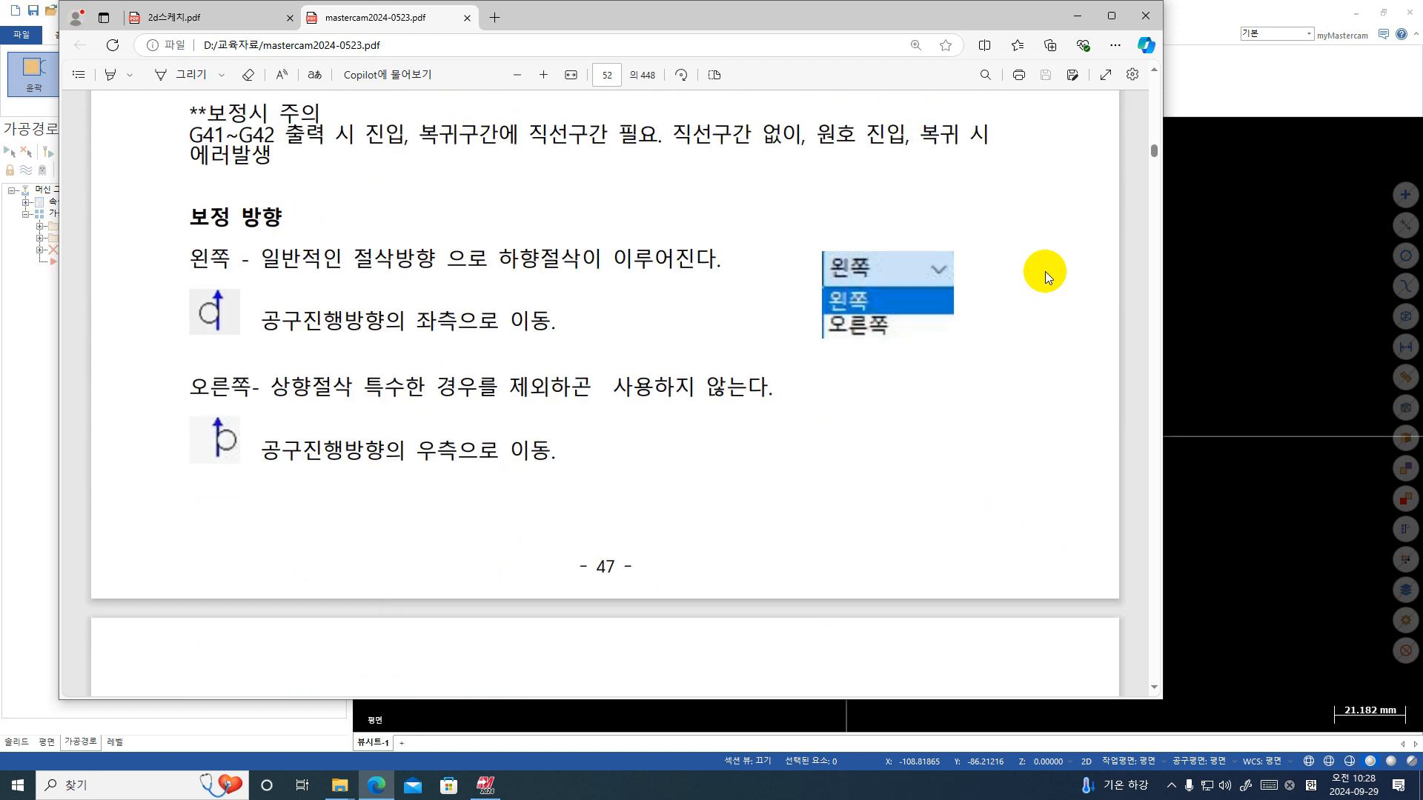
{"action": "scroll", "coordinate": [1047, 274], "scroll_direction": "up", "scroll_amount": 4}
{"action": "scroll", "coordinate": [1047, 274], "scroll_direction": "down", "scroll_amount": 6}
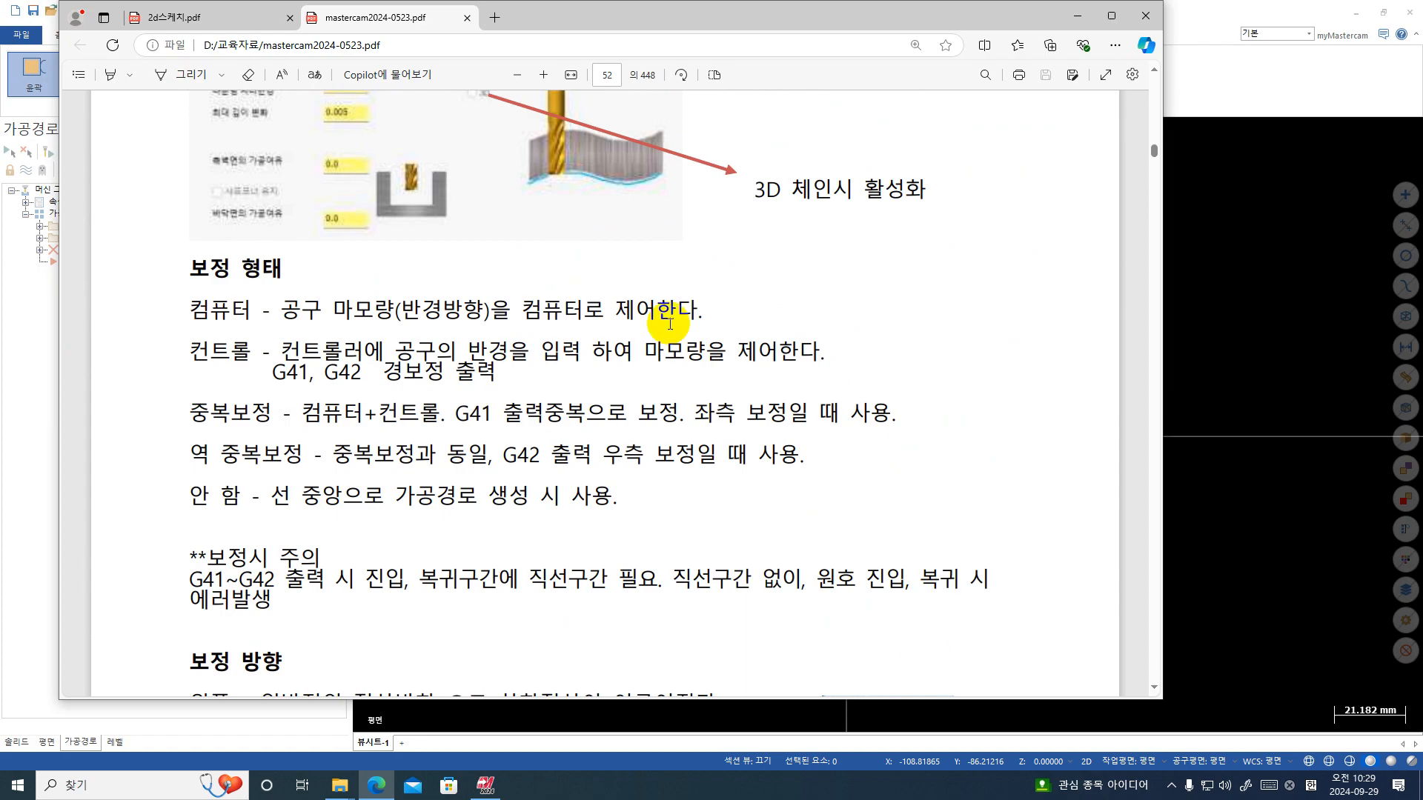
{"action": "left_click", "coordinate": [1074, 15]}
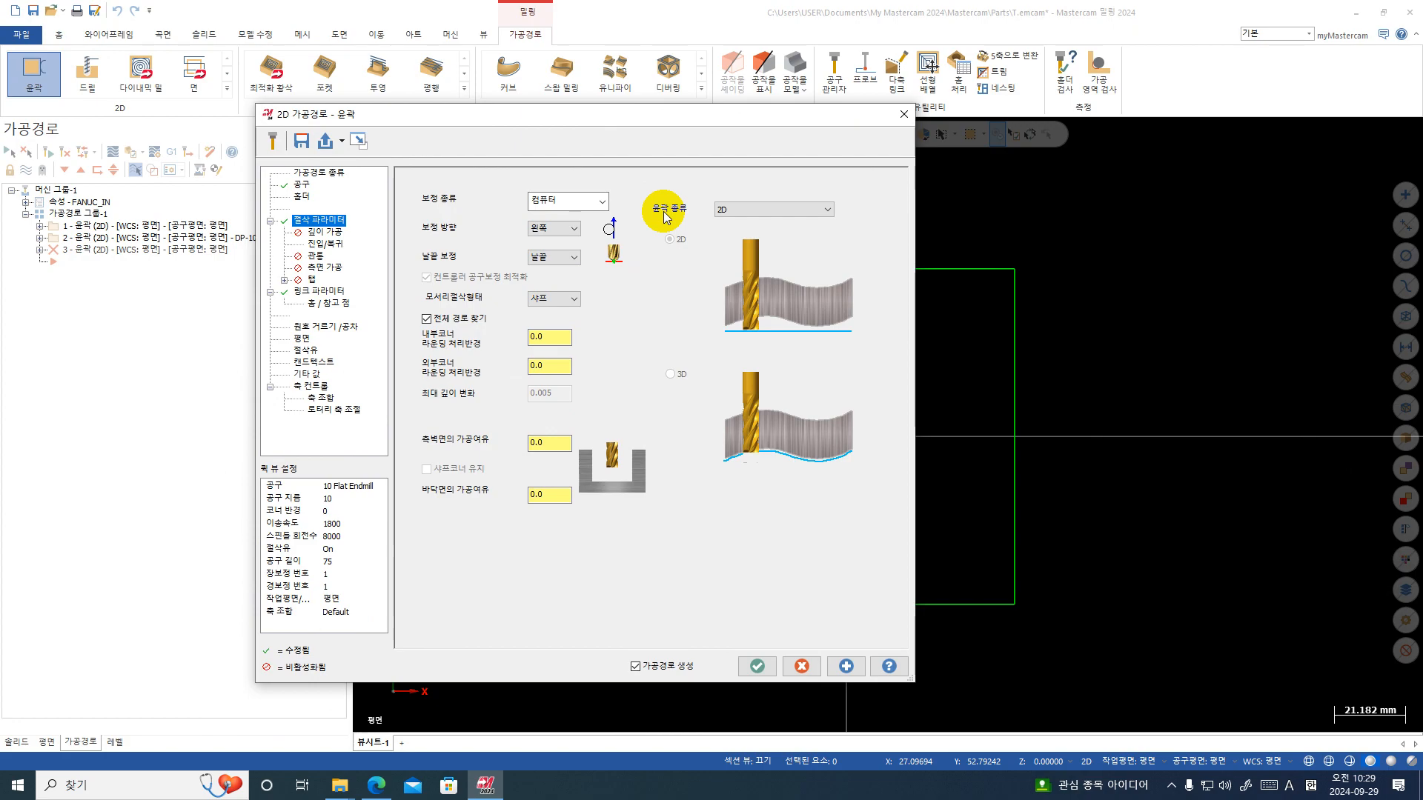
- Accept the third contour's parameters and post only that operation to O0001.NC, replacing the existing file
{"action": "left_click", "coordinate": [324, 291]}
{"action": "left_click", "coordinate": [757, 666]}
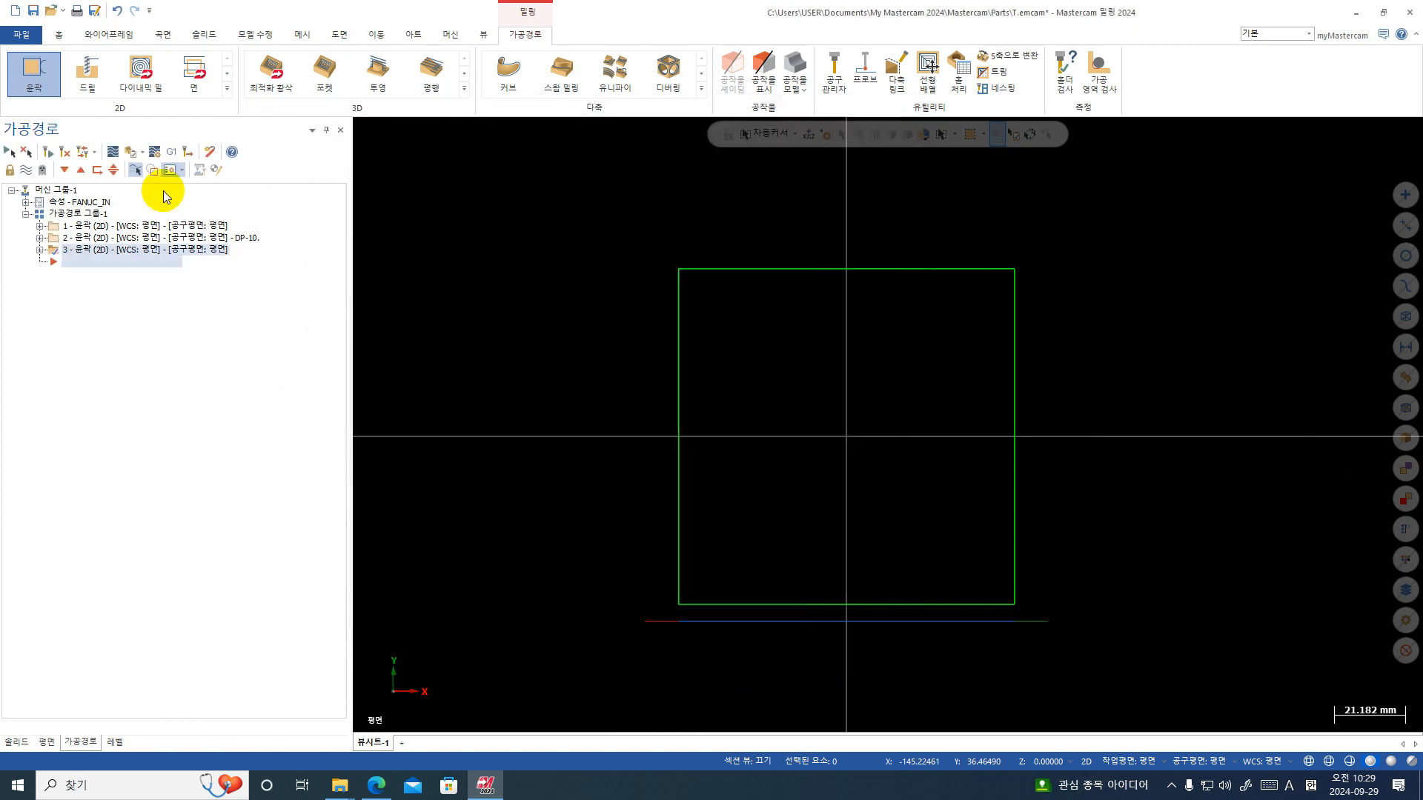
{"action": "left_click", "coordinate": [170, 152]}
{"action": "left_click", "coordinate": [492, 376]}
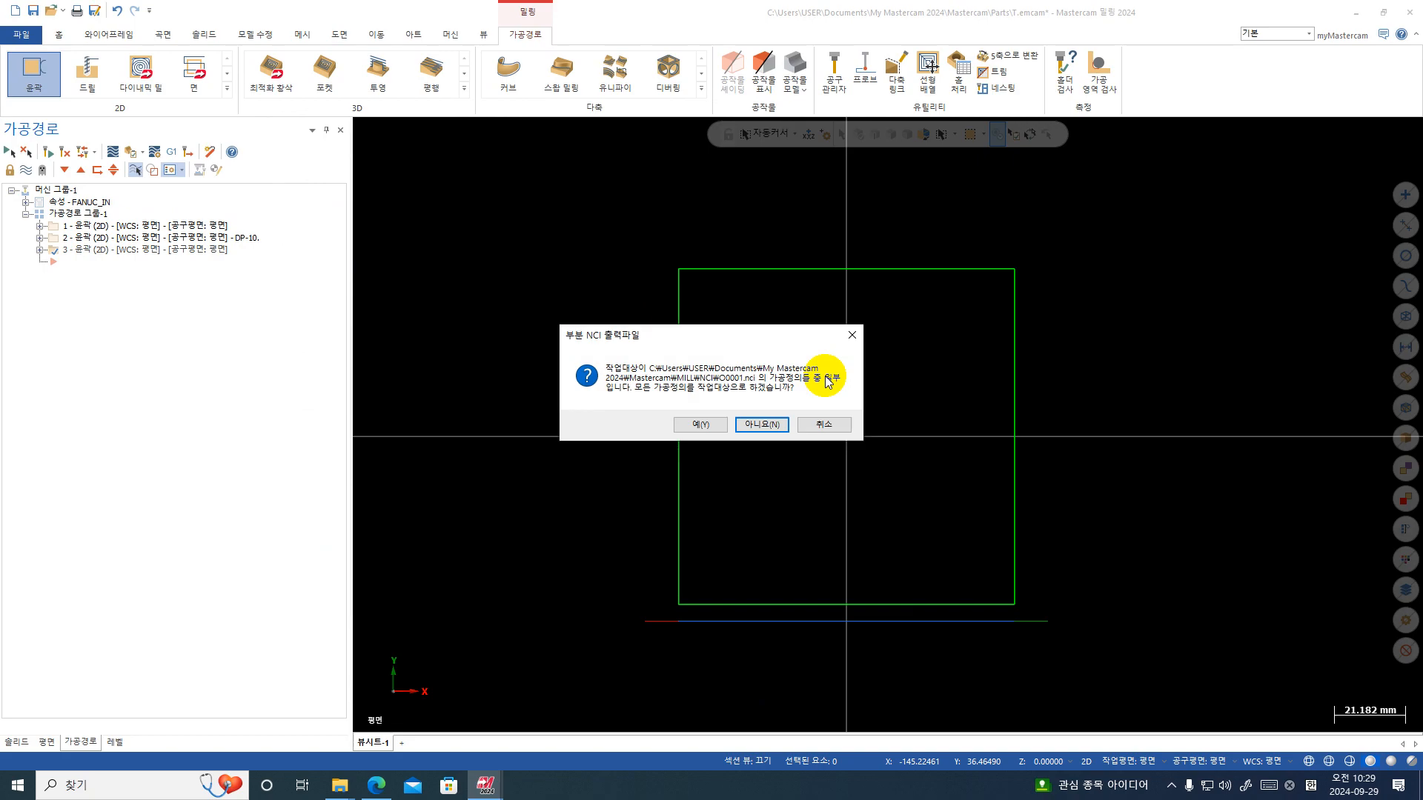
{"action": "left_click", "coordinate": [759, 424]}
{"action": "key", "text": "Return"}
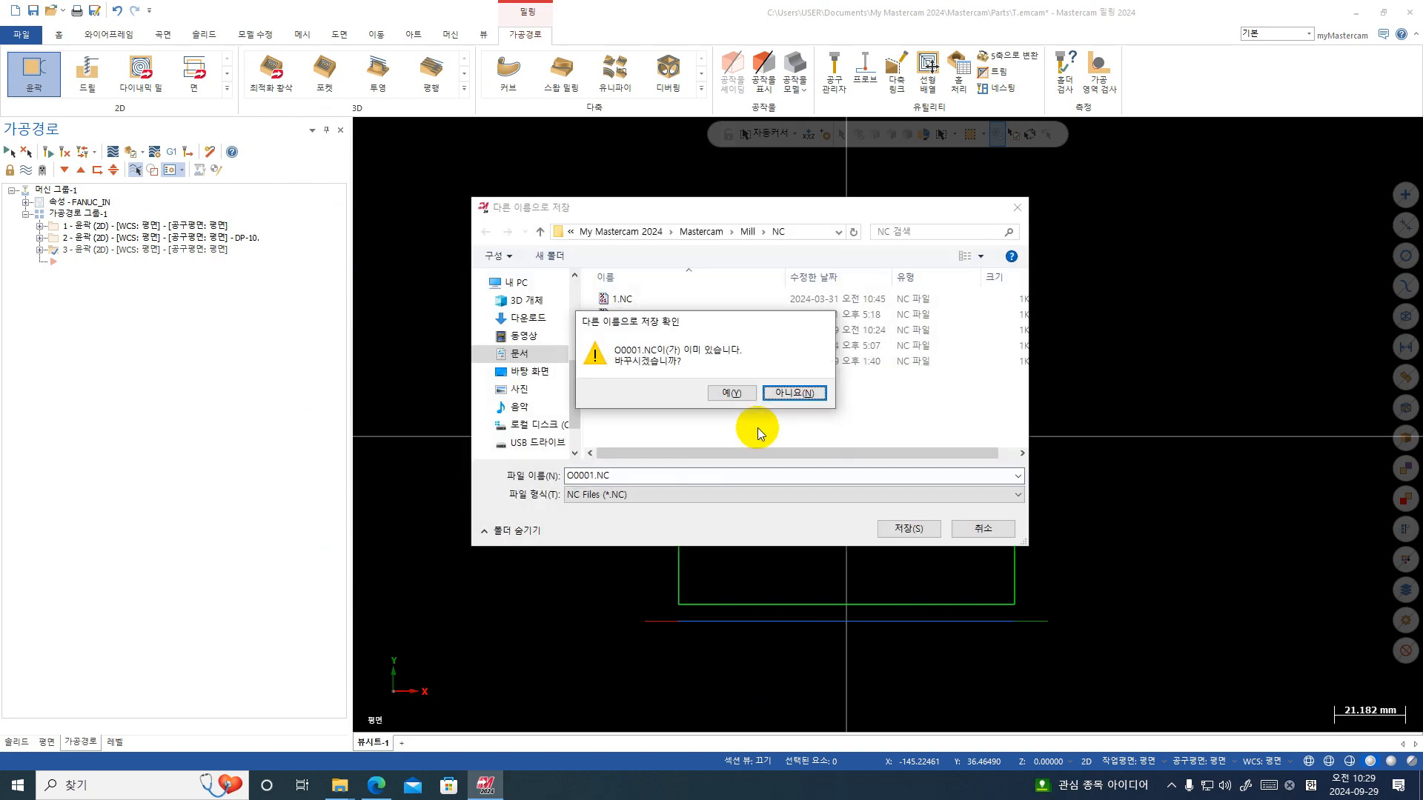
{"action": "left_click", "coordinate": [737, 394]}
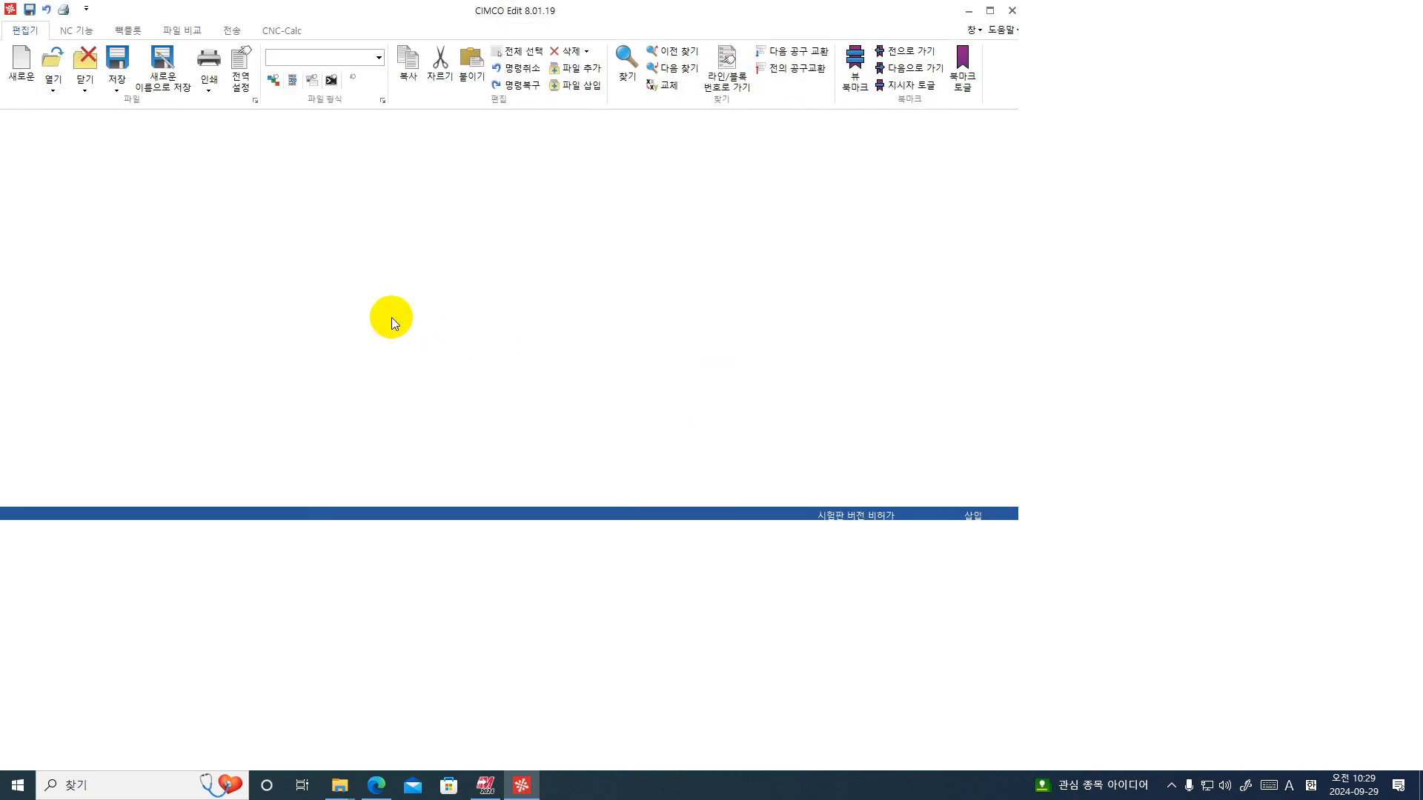
- Examine the X and Y start coordinates in line 15 of the NC code and close the NC editor
{"action": "left_click", "coordinate": [146, 324]}
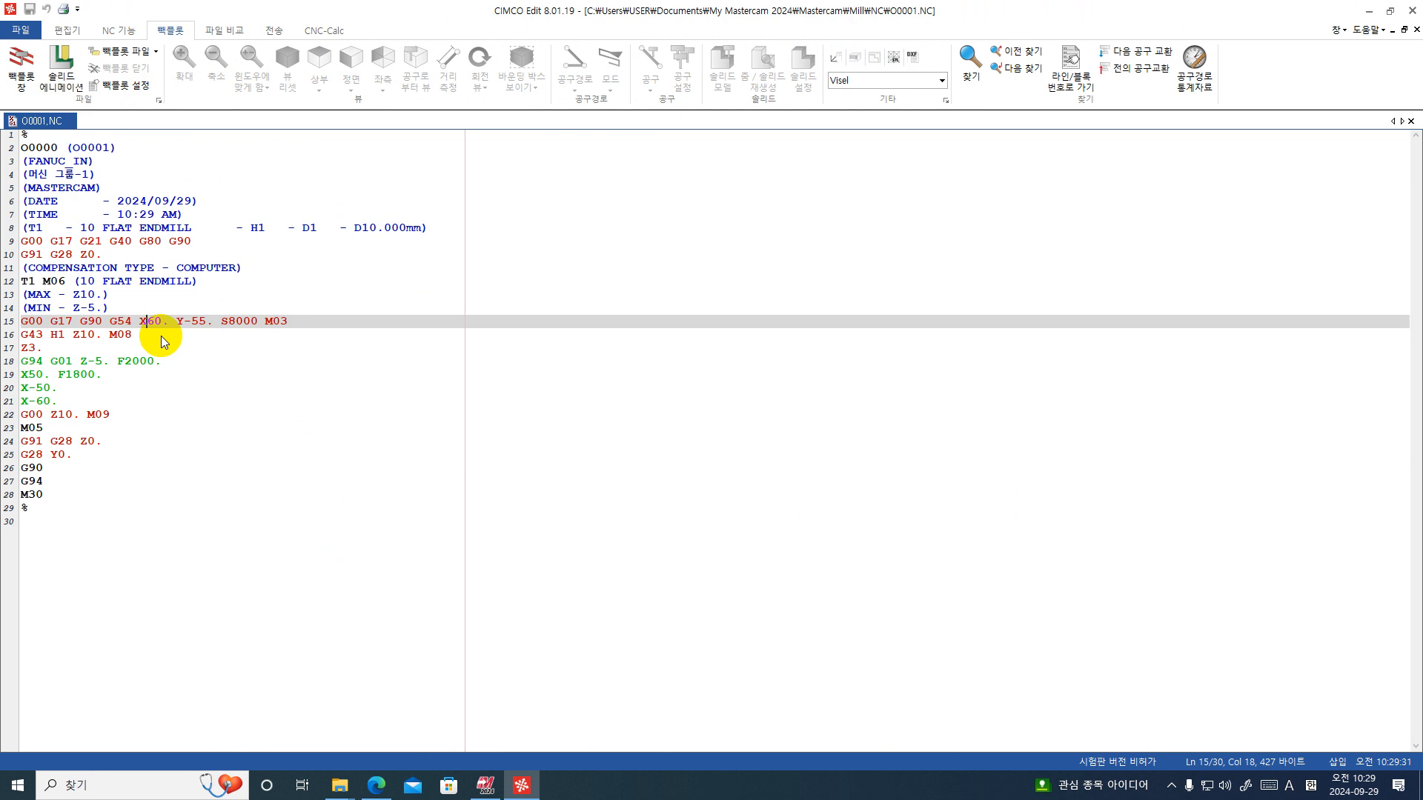
{"action": "left_click", "coordinate": [192, 322]}
{"action": "left_click", "coordinate": [1411, 11]}
- Reopen the third contour's cut parameters and set the compensation type (보정 종류) to Control (컨트롤)
{"action": "left_click", "coordinate": [39, 250]}
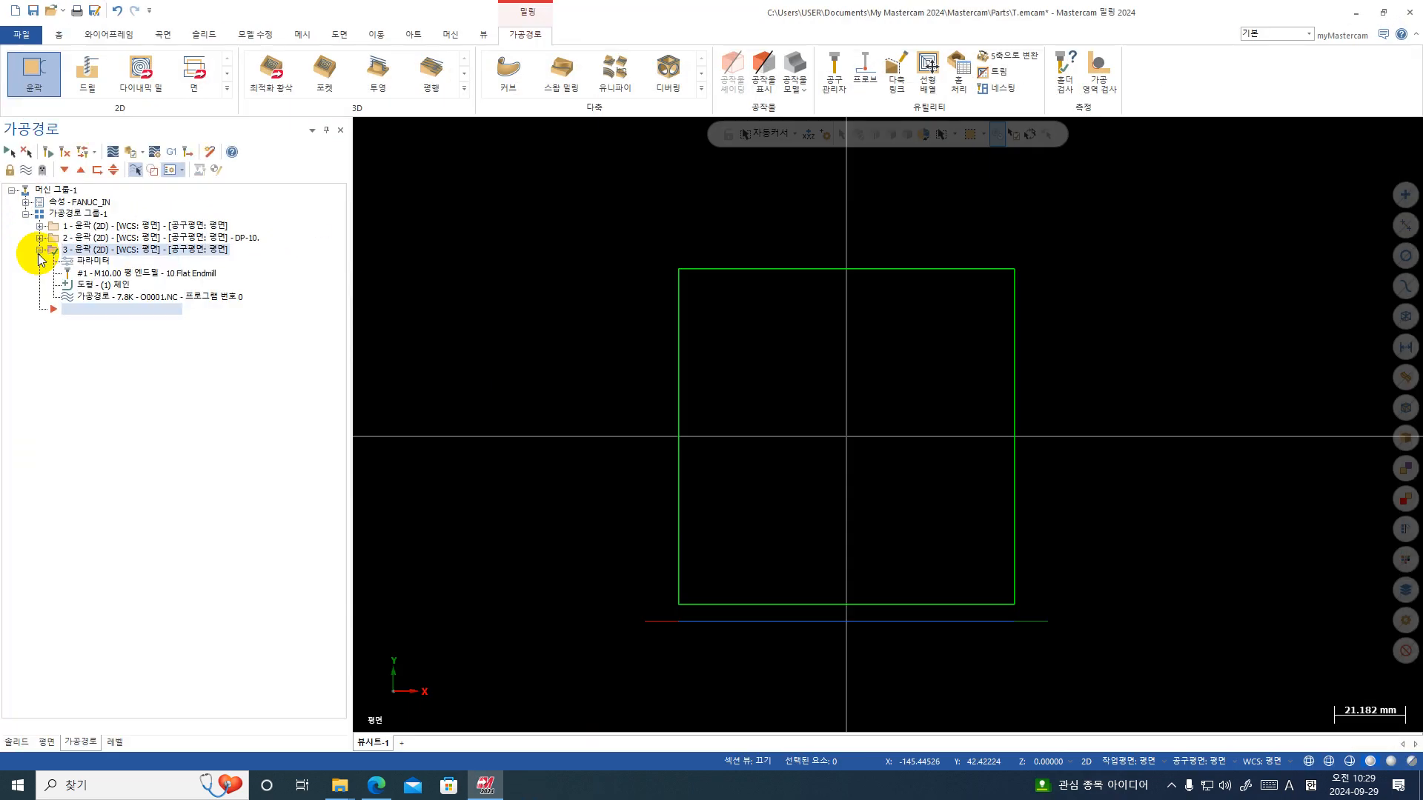
{"action": "left_click", "coordinate": [83, 261]}
{"action": "left_click", "coordinate": [314, 221]}
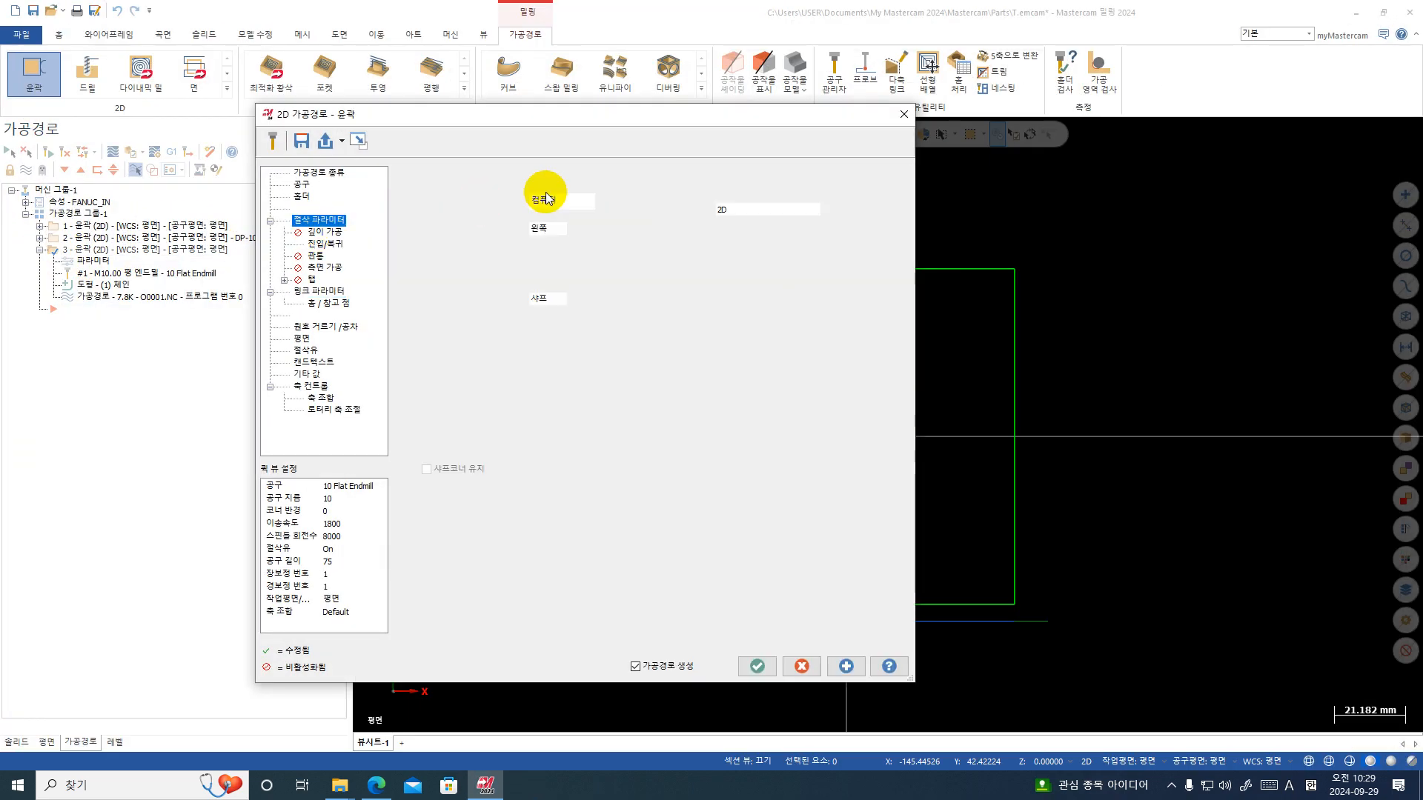
{"action": "left_click", "coordinate": [597, 207]}
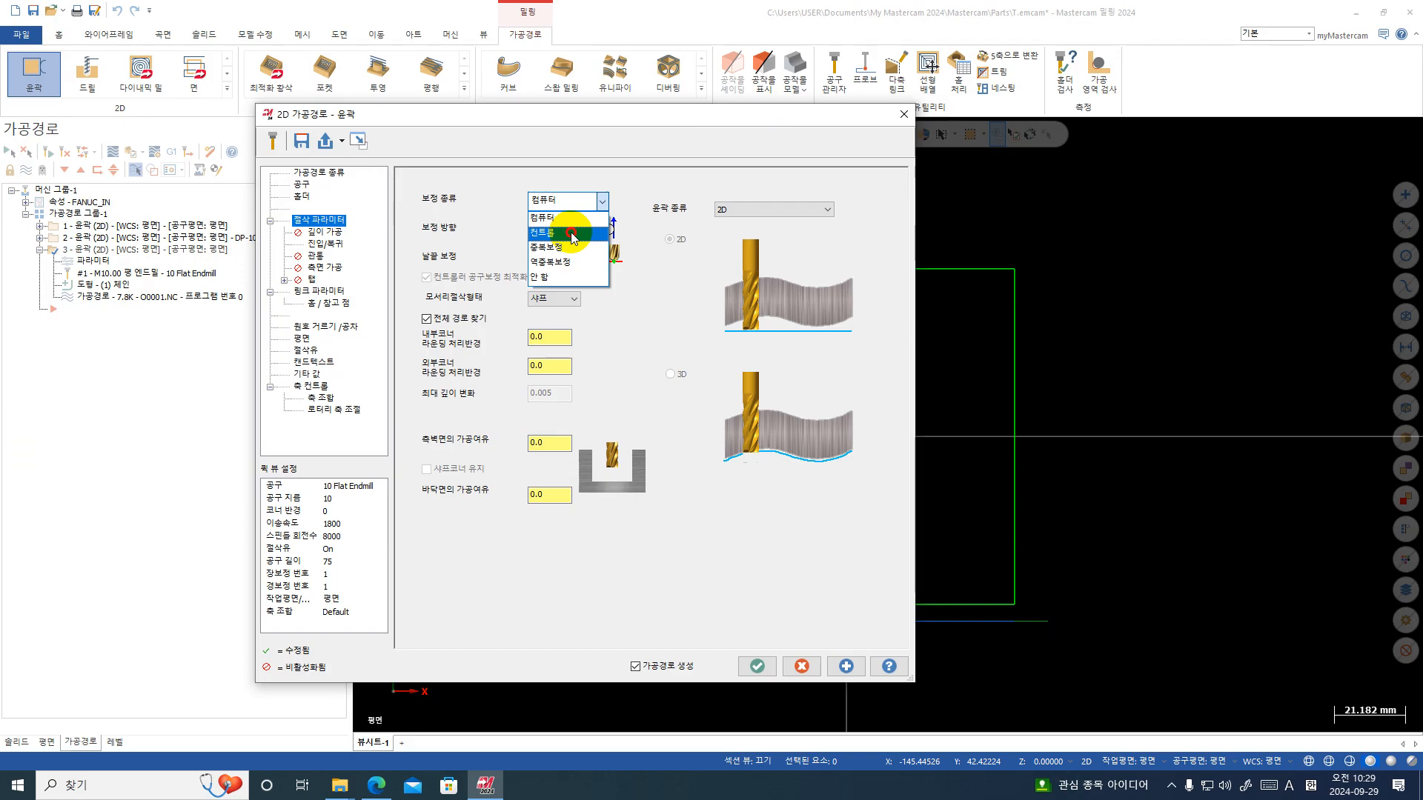
{"action": "left_click", "coordinate": [572, 229]}
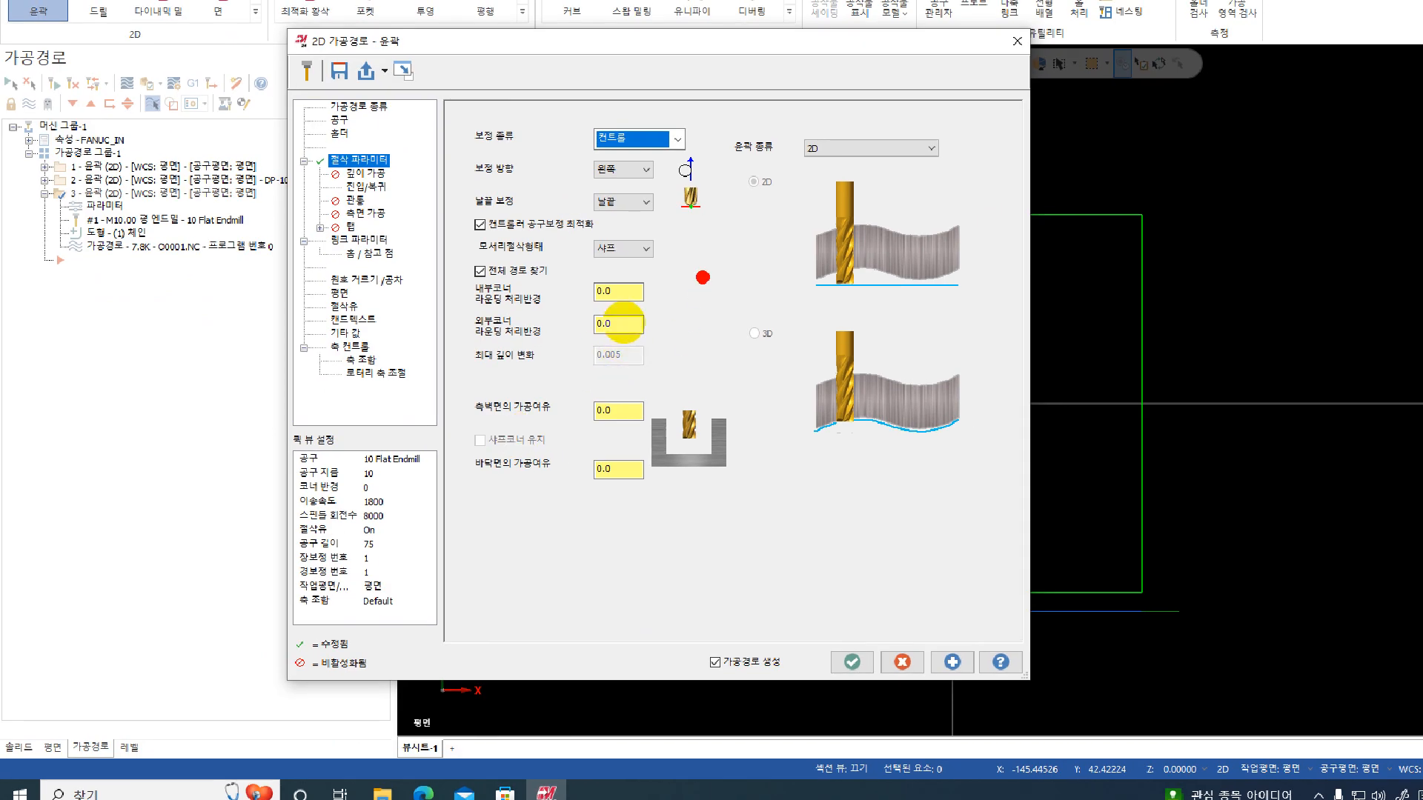
{"action": "left_click", "coordinate": [602, 320]}
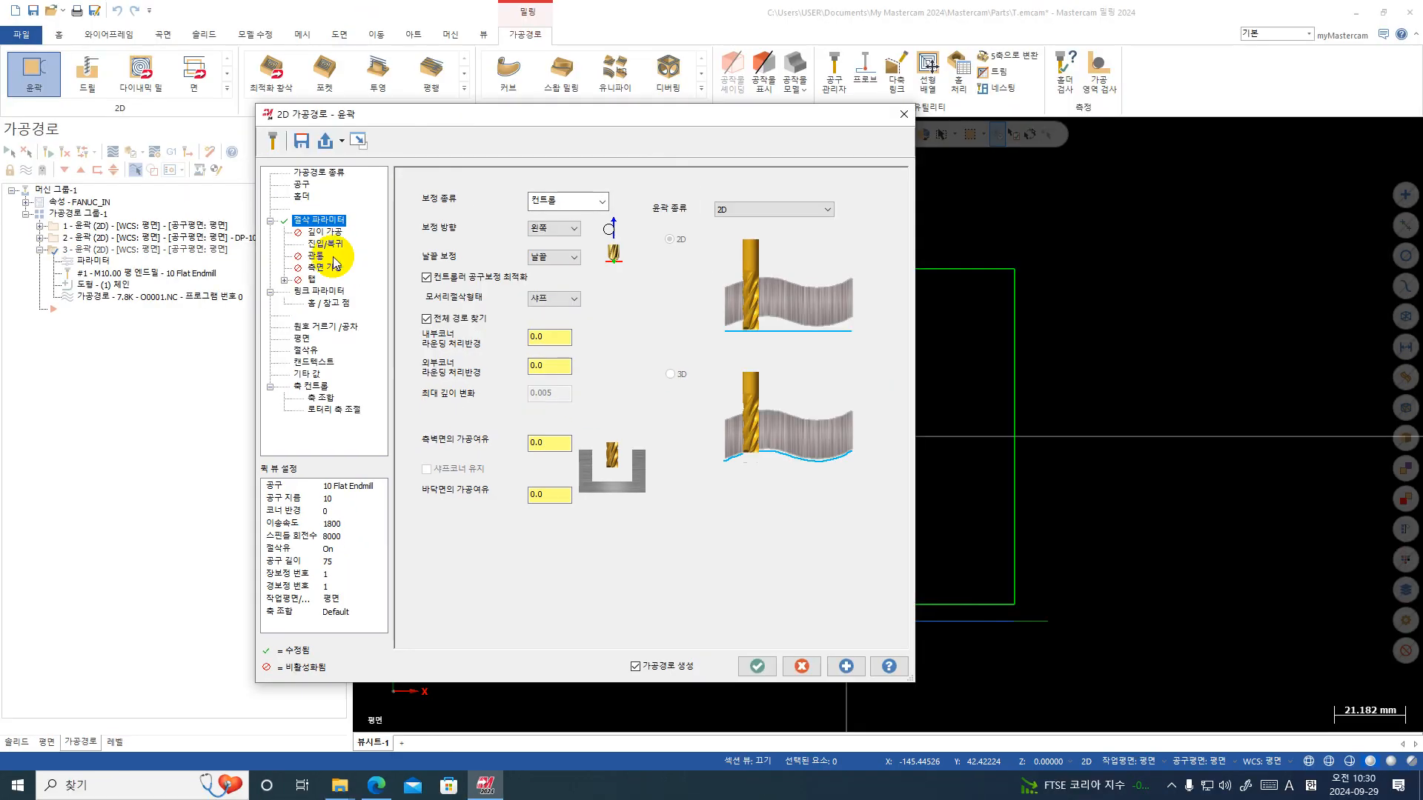
- Set the contour's lead-in line to perpendicular (법선) with a length of 1 and copy the settings to the lead-out
{"action": "left_click", "coordinate": [366, 186]}
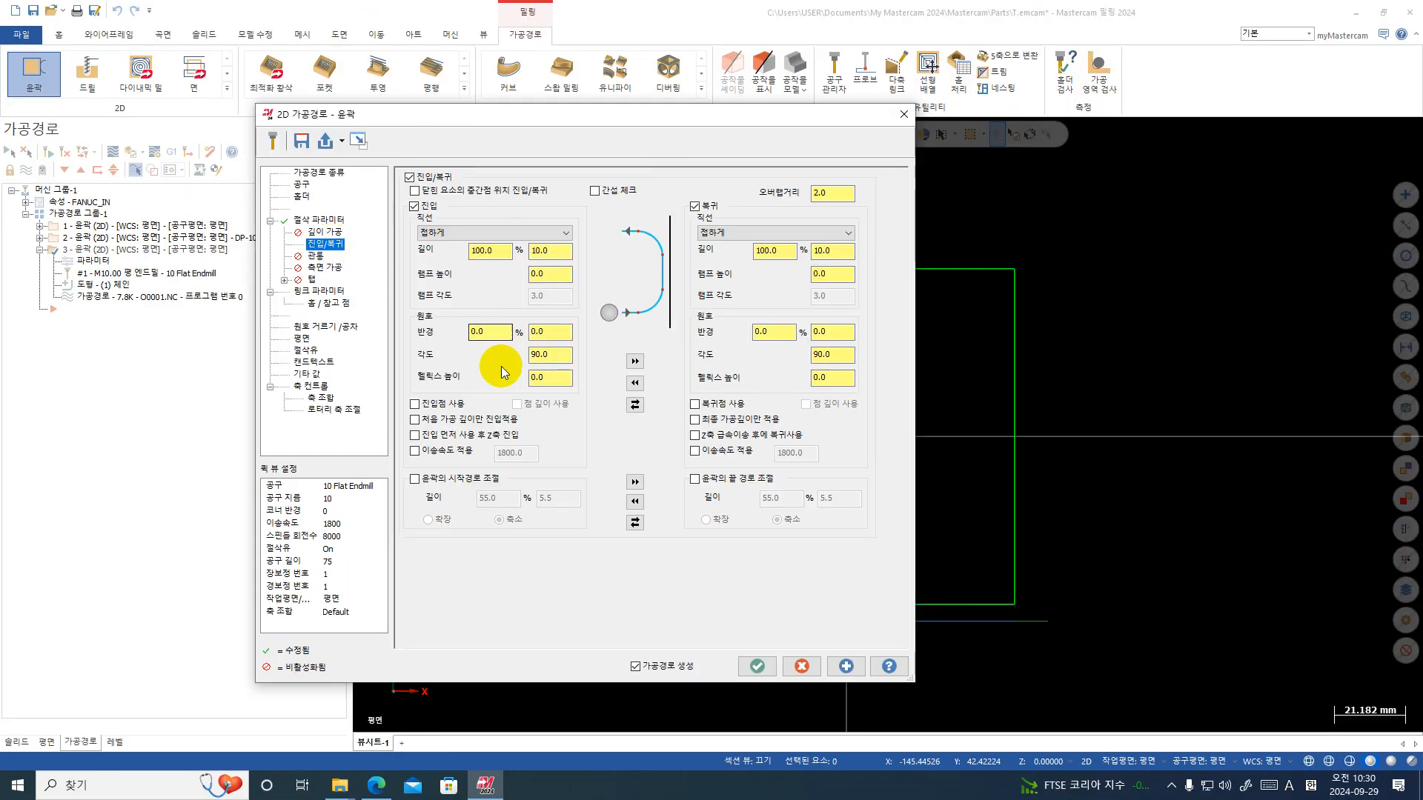
{"action": "left_click", "coordinate": [548, 275]}
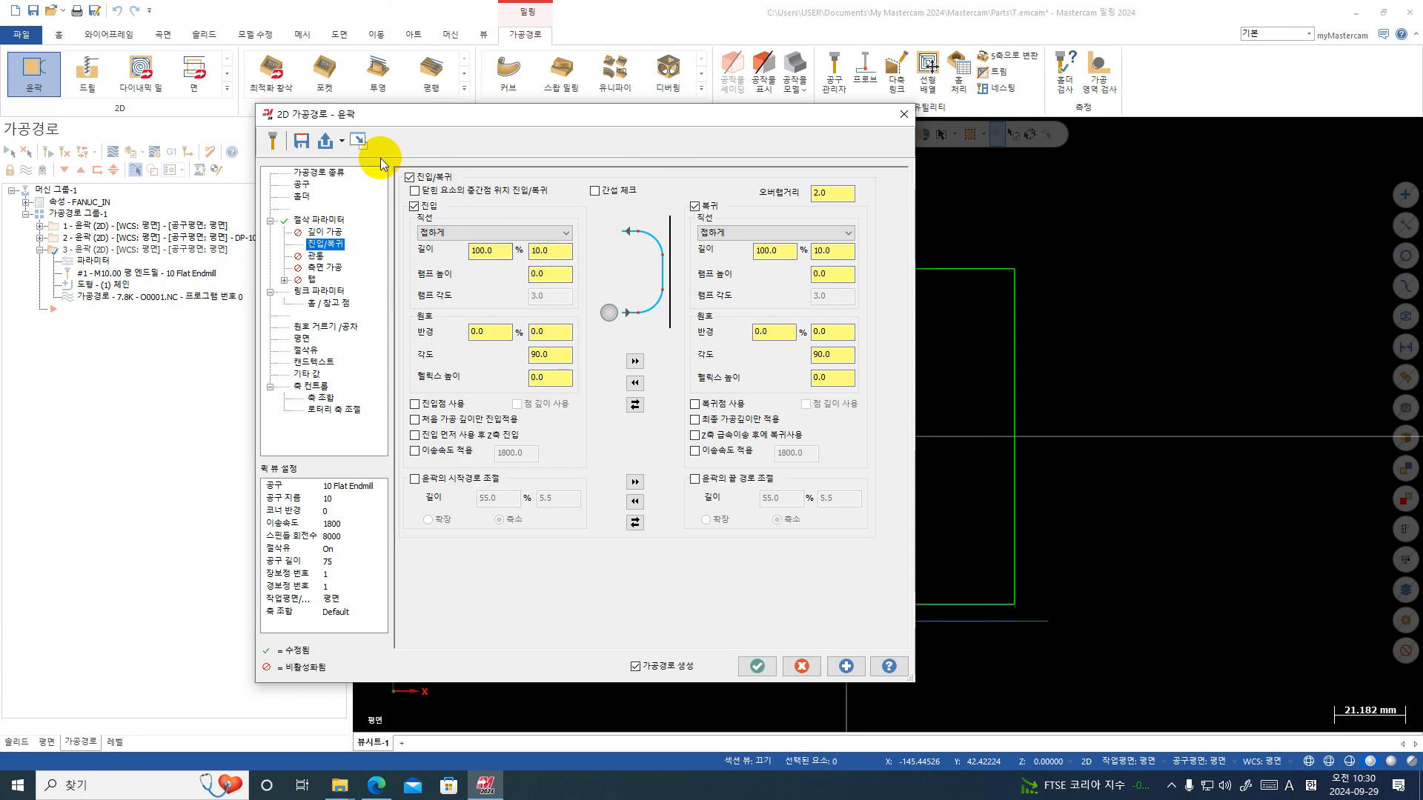
{"action": "left_click", "coordinate": [461, 234]}
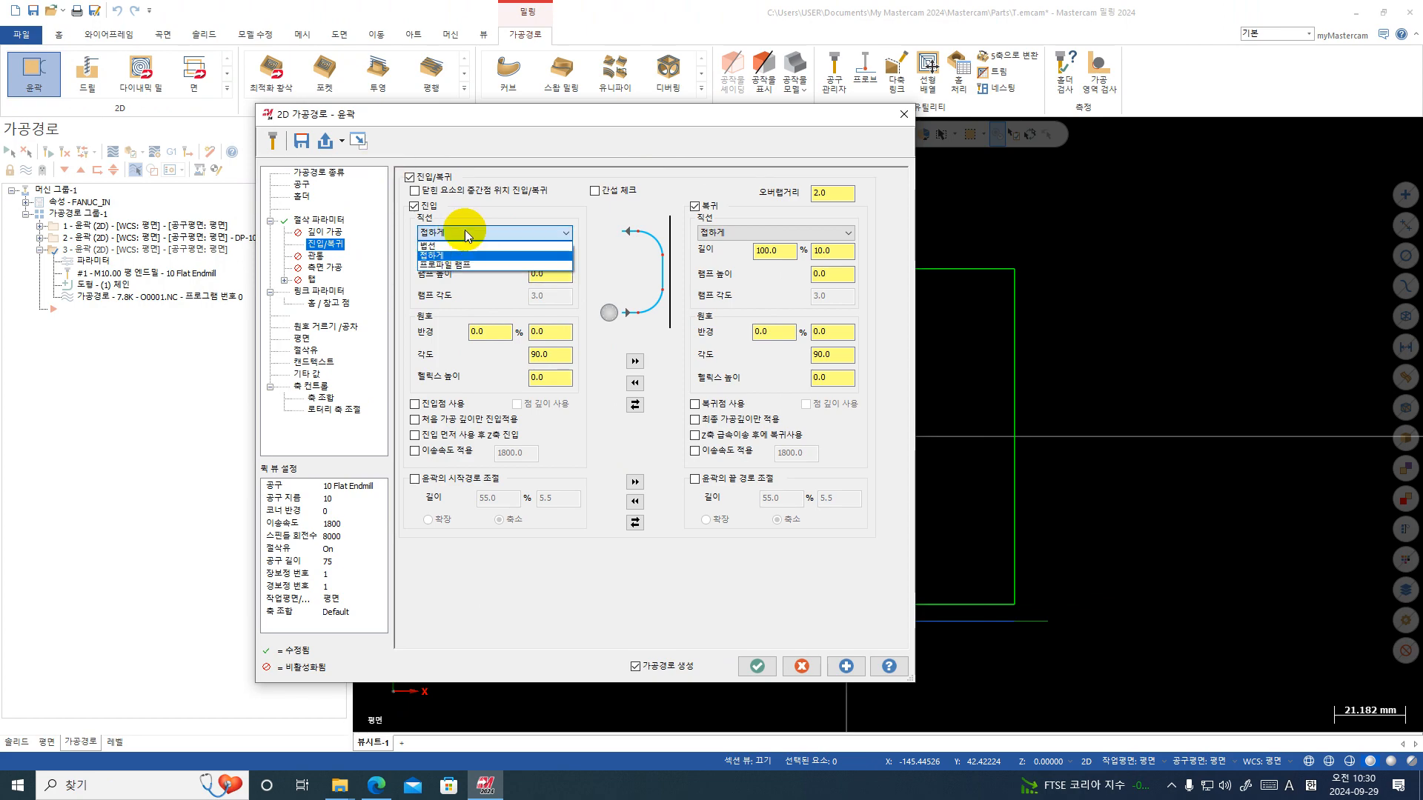
{"action": "left_click", "coordinate": [463, 254]}
{"action": "left_click", "coordinate": [636, 363]}
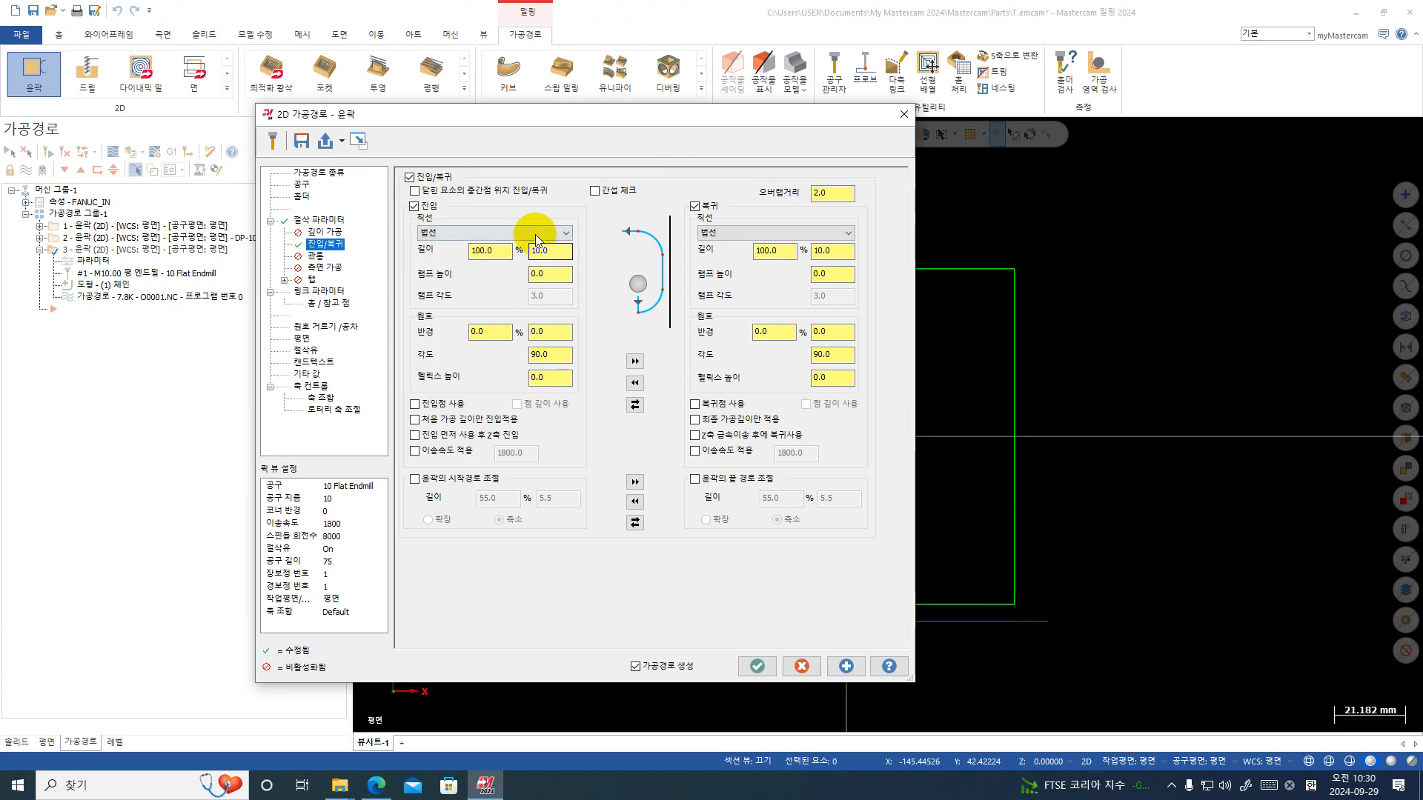
{"action": "left_click_drag", "start_coordinate": [558, 251], "coordinate": [425, 261]}
{"action": "type", "text": "1"}
{"action": "left_click", "coordinate": [639, 363]}
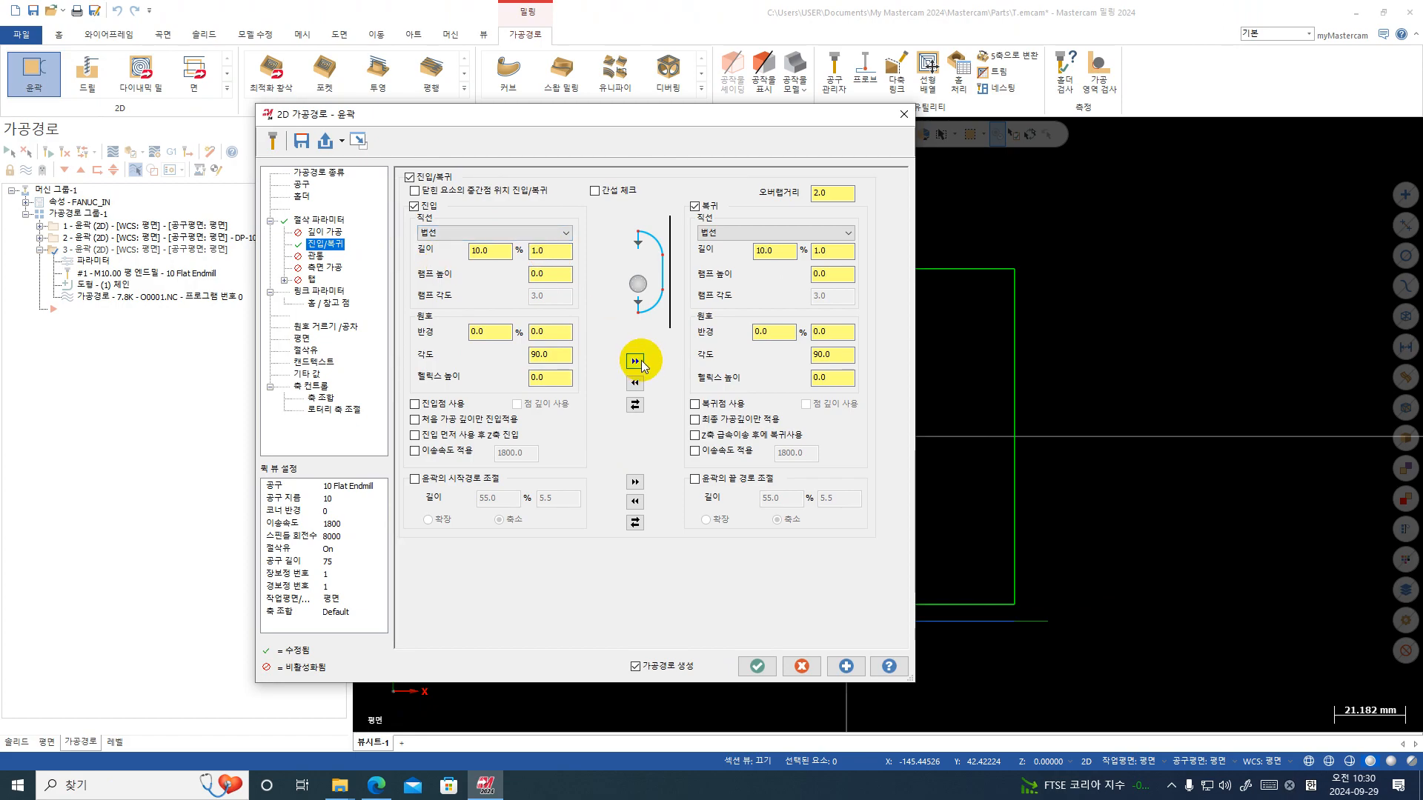
{"action": "left_click_drag", "start_coordinate": [567, 140], "coordinate": [744, 704]}
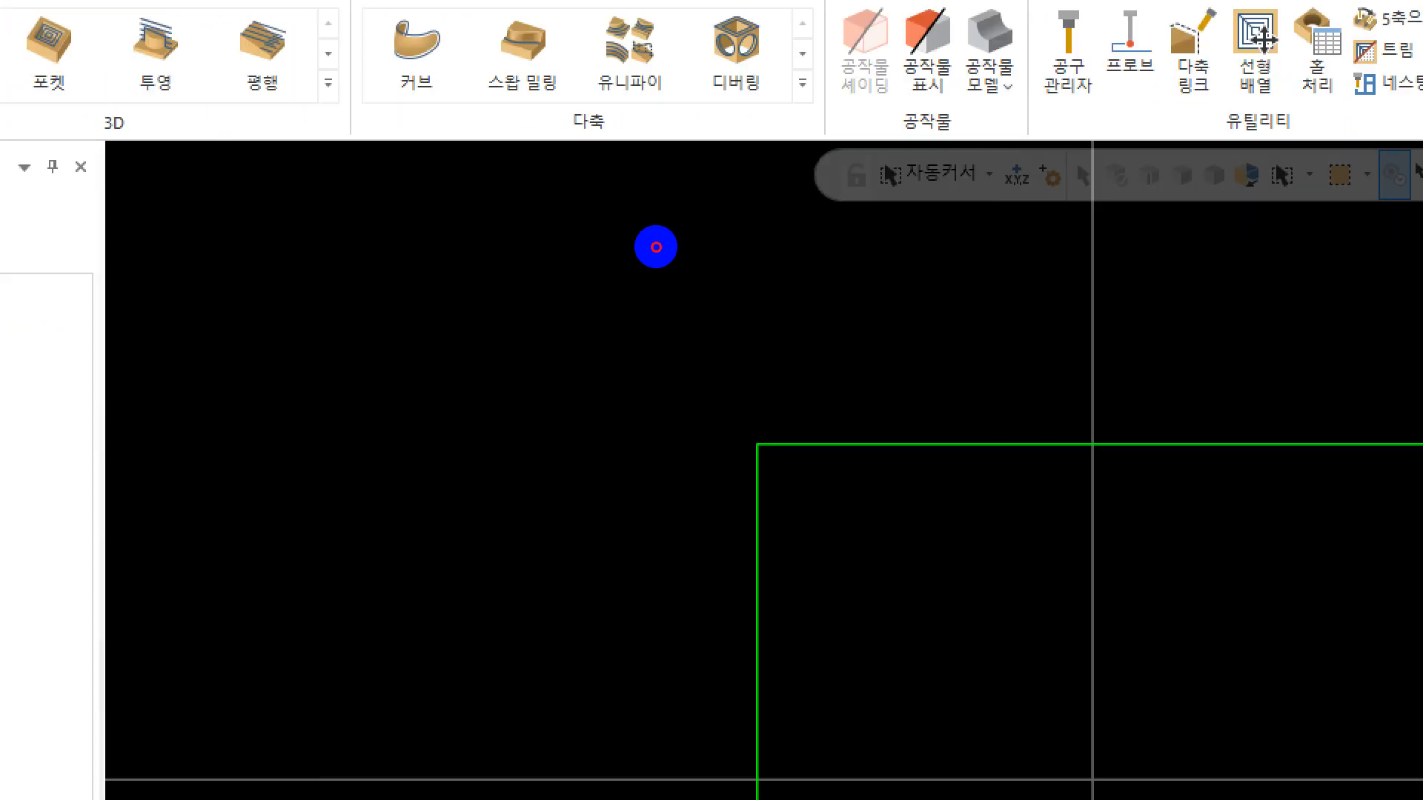
{"action": "mouse_move", "coordinate": [667, 225]}
{"action": "left_mouse_down"}
{"action": "mouse_move", "coordinate": [701, 253]}
{"action": "mouse_move", "coordinate": [995, 260]}
{"action": "mouse_move", "coordinate": [980, 167]}
{"action": "left_mouse_up"}
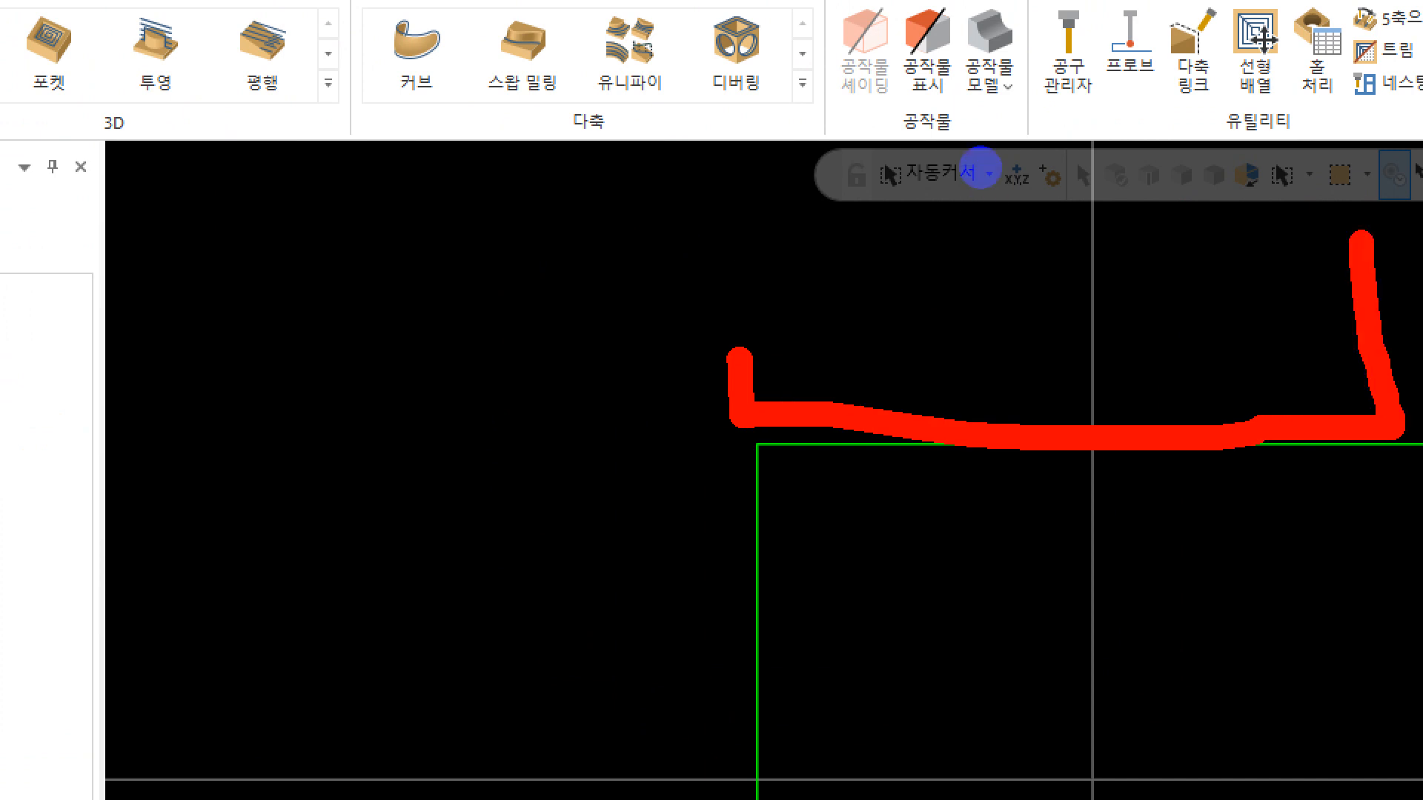
{"action": "key", "text": "Escape"}
{"action": "left_click_drag", "start_coordinate": [743, 673], "coordinate": [671, 149]}
- Recheck the cut parameters, accept the third contour's changes and backplot its toolpath with the swept tool width displayed
{"action": "left_click", "coordinate": [426, 254]}
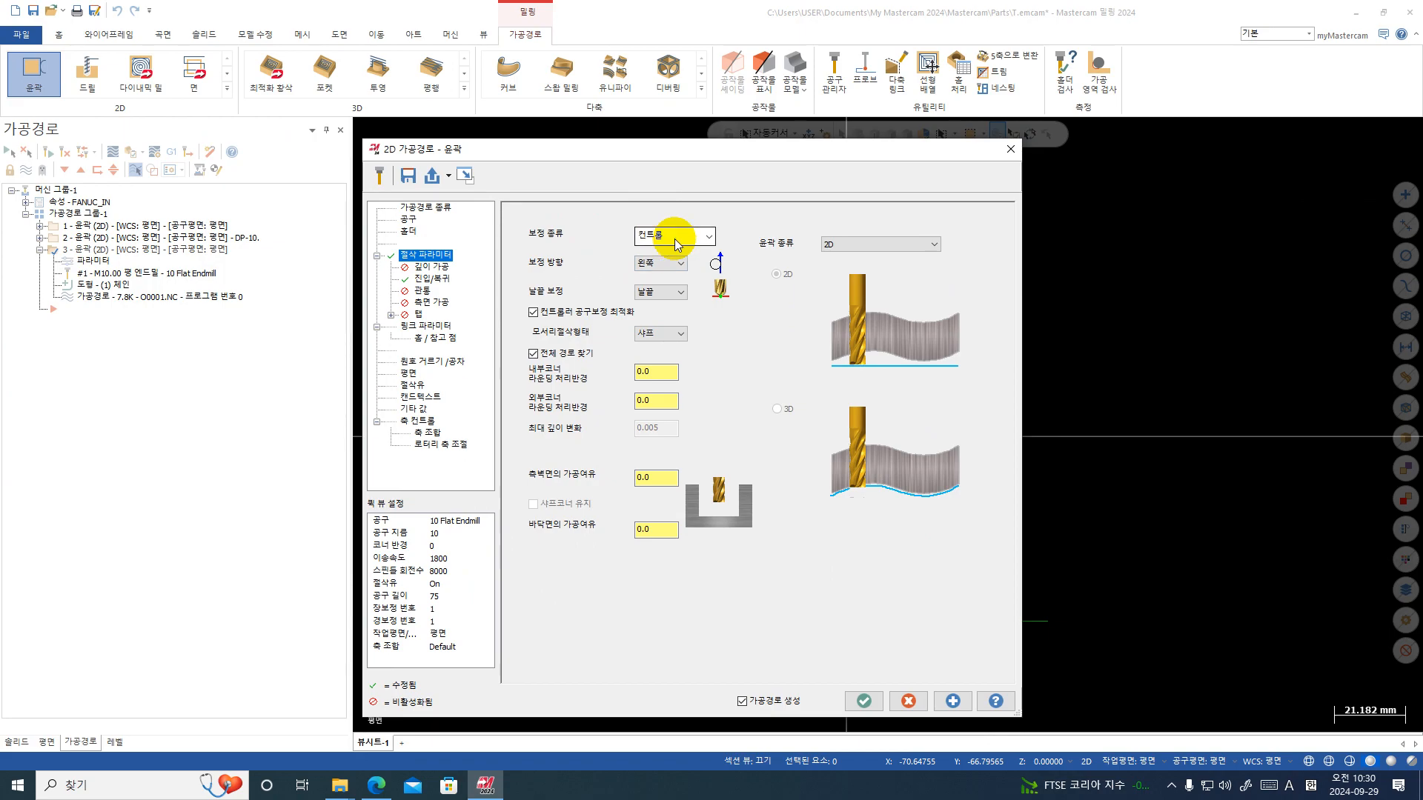
{"action": "left_click", "coordinate": [865, 702]}
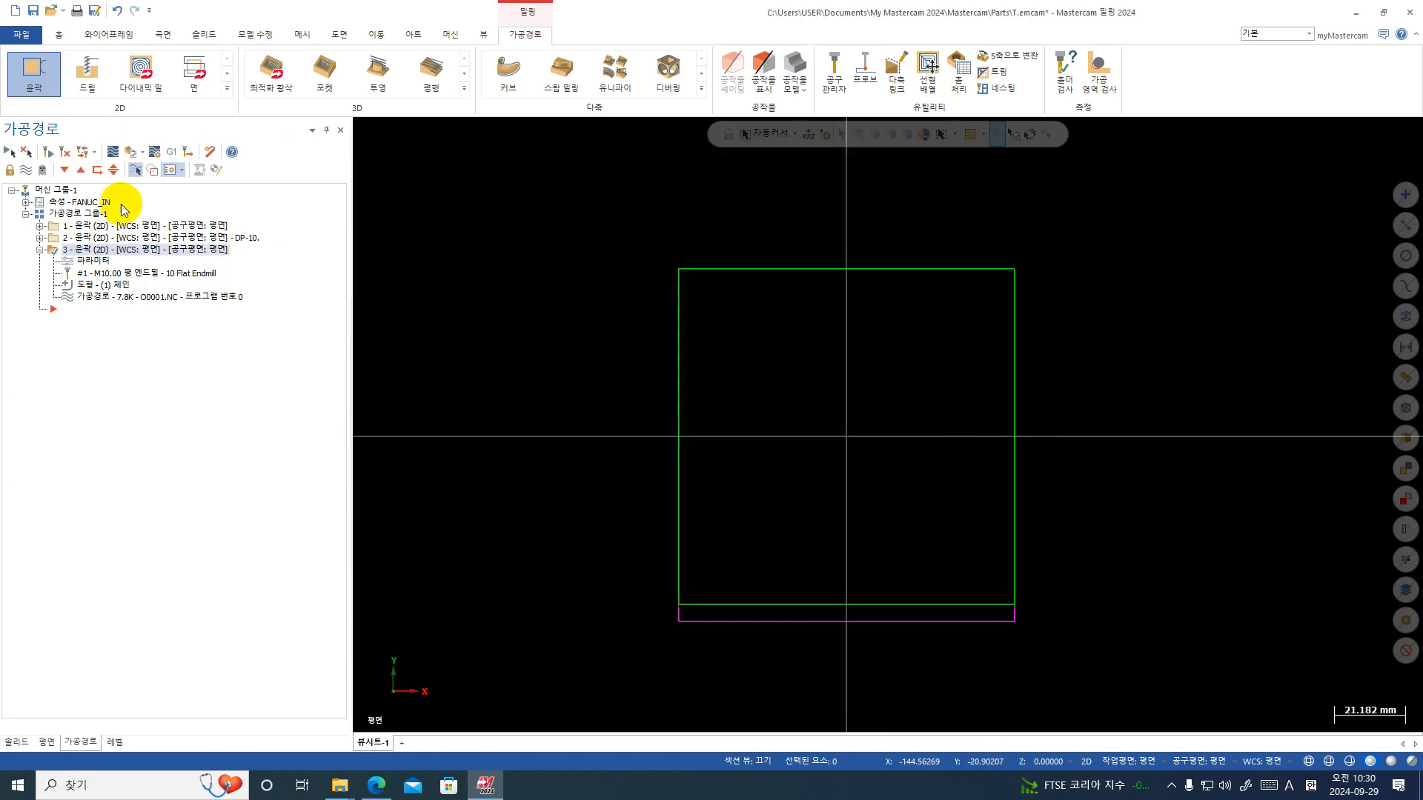
{"action": "left_click", "coordinate": [115, 151]}
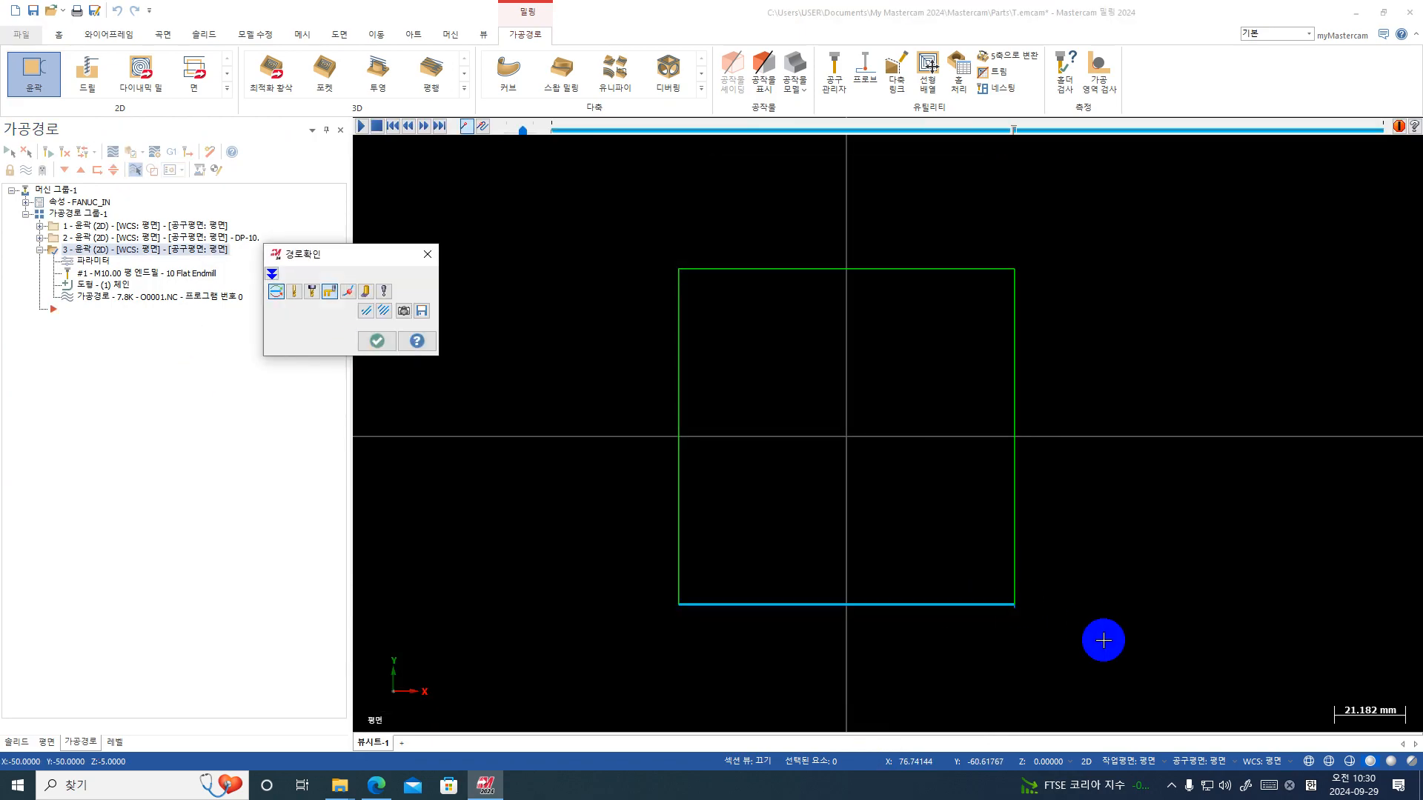
{"action": "left_click", "coordinate": [371, 289]}
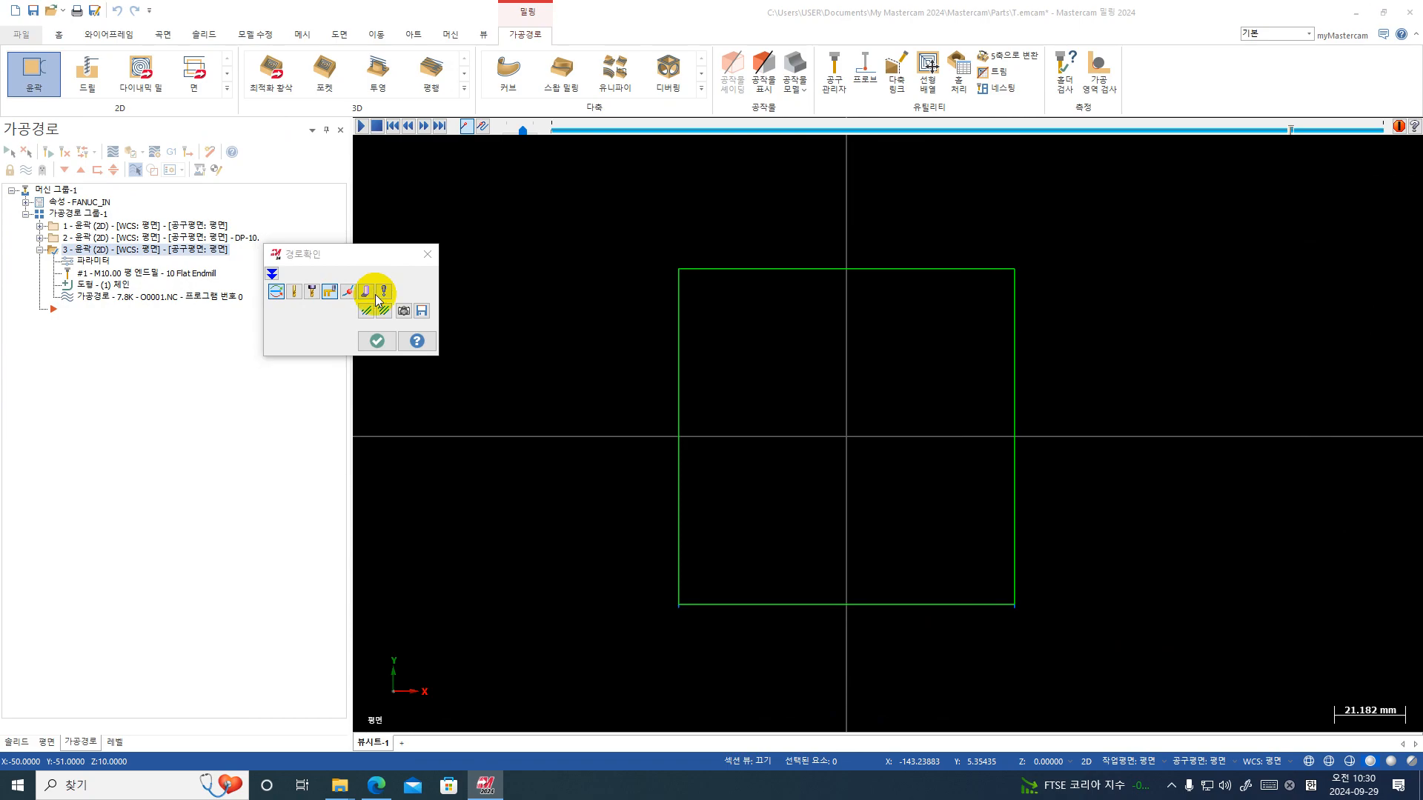
{"action": "left_click", "coordinate": [377, 341]}
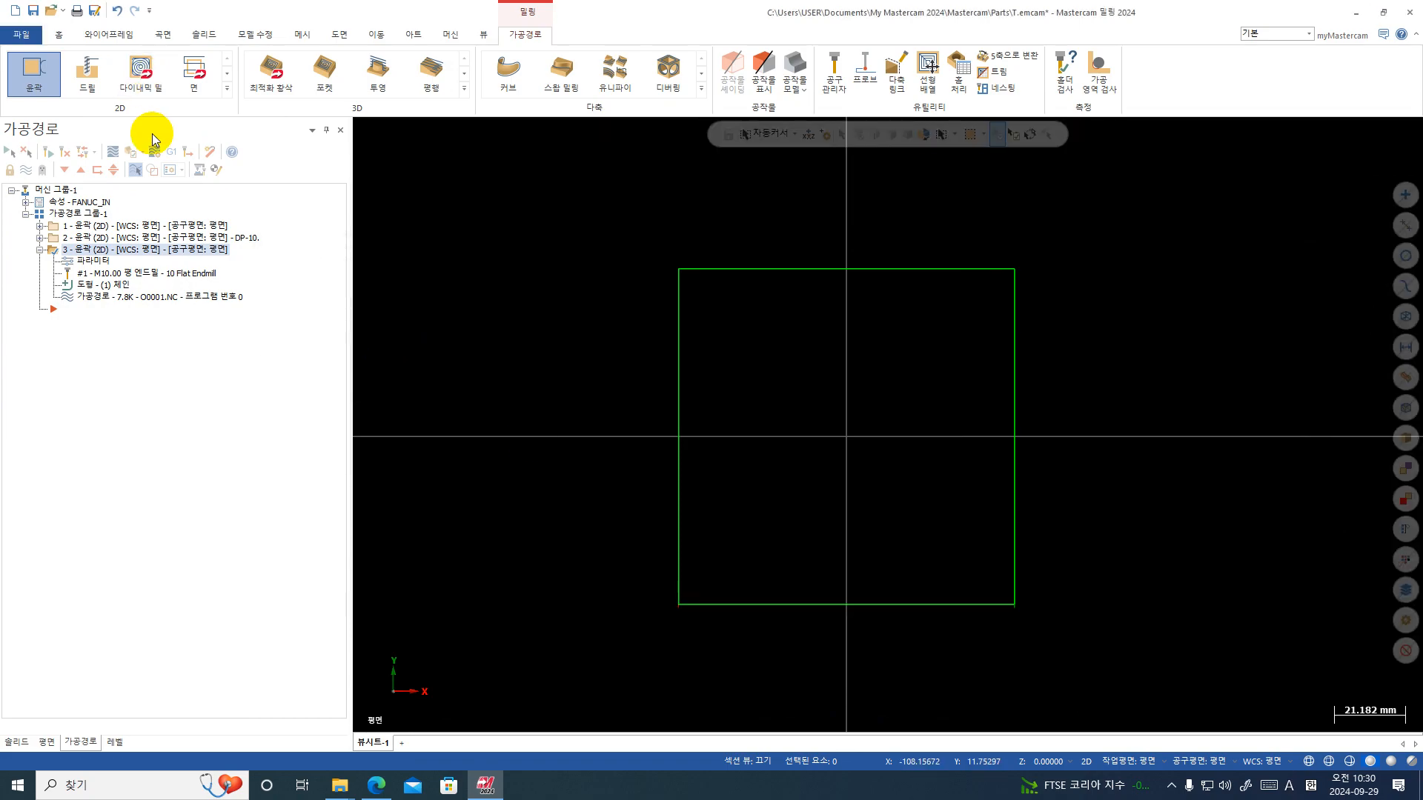
{"action": "left_click", "coordinate": [117, 153]}
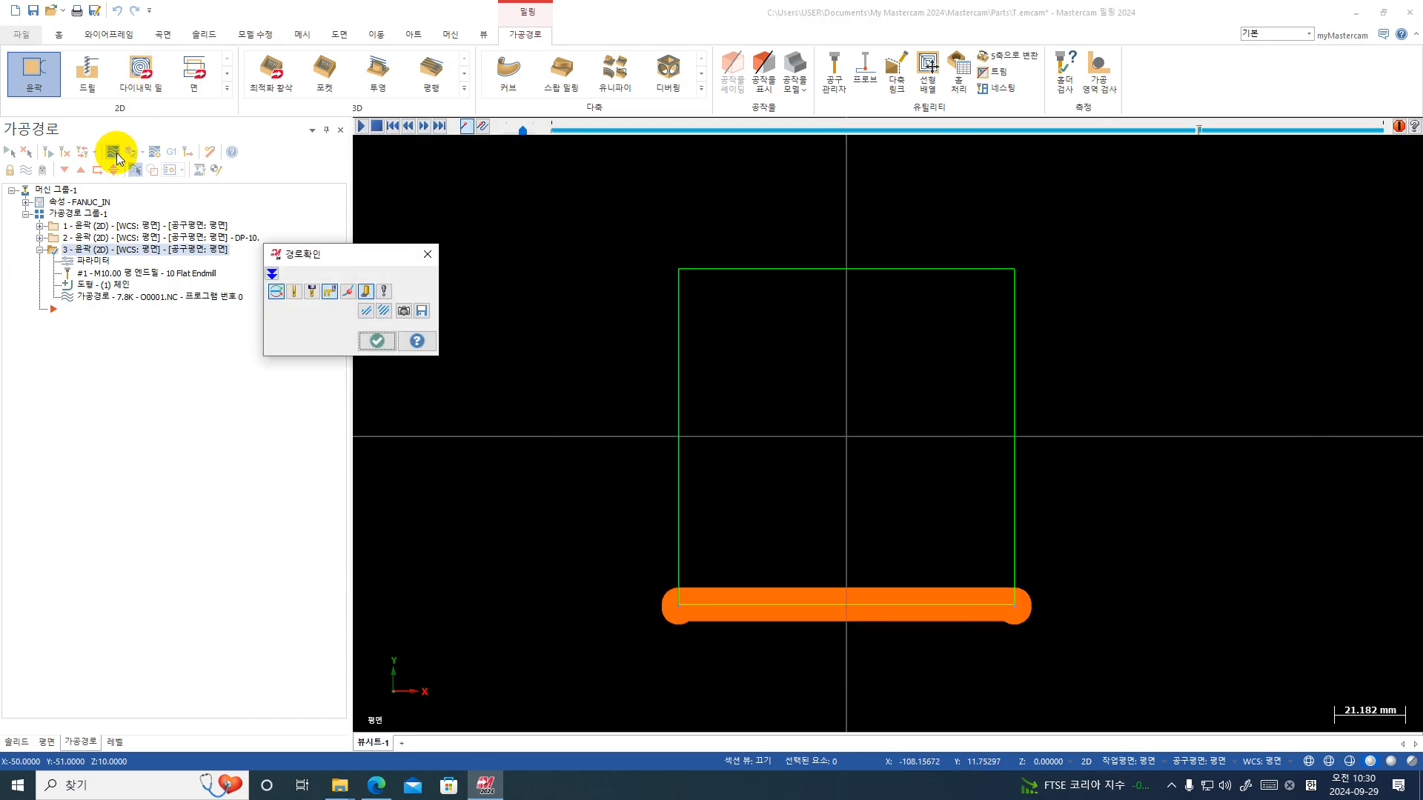
{"action": "left_click", "coordinate": [117, 153]}
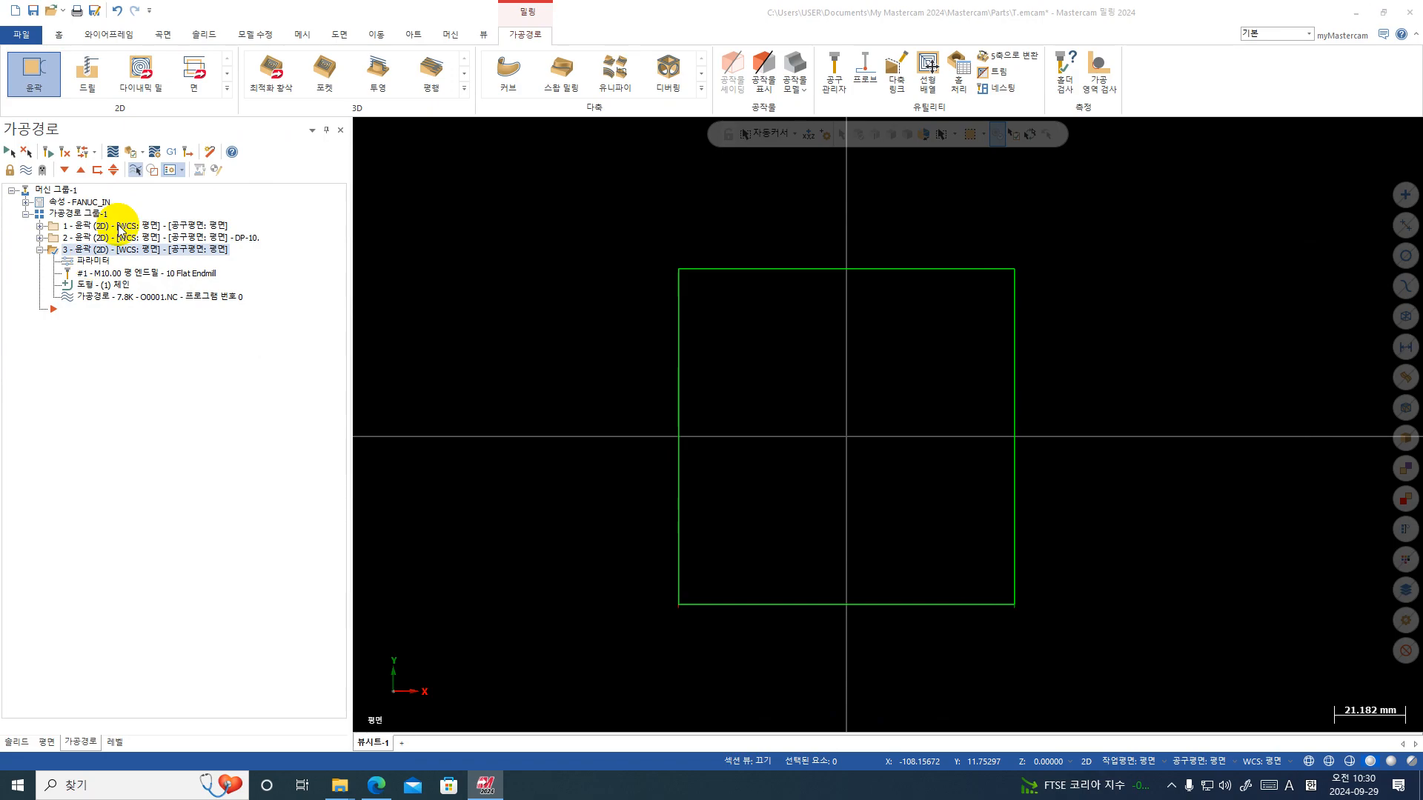
- Set the third contour's perpendicular lead-in length to 6, copy it to the lead-out and regenerate the toolpath
{"action": "left_click", "coordinate": [93, 261]}
{"action": "left_click", "coordinate": [426, 278]}
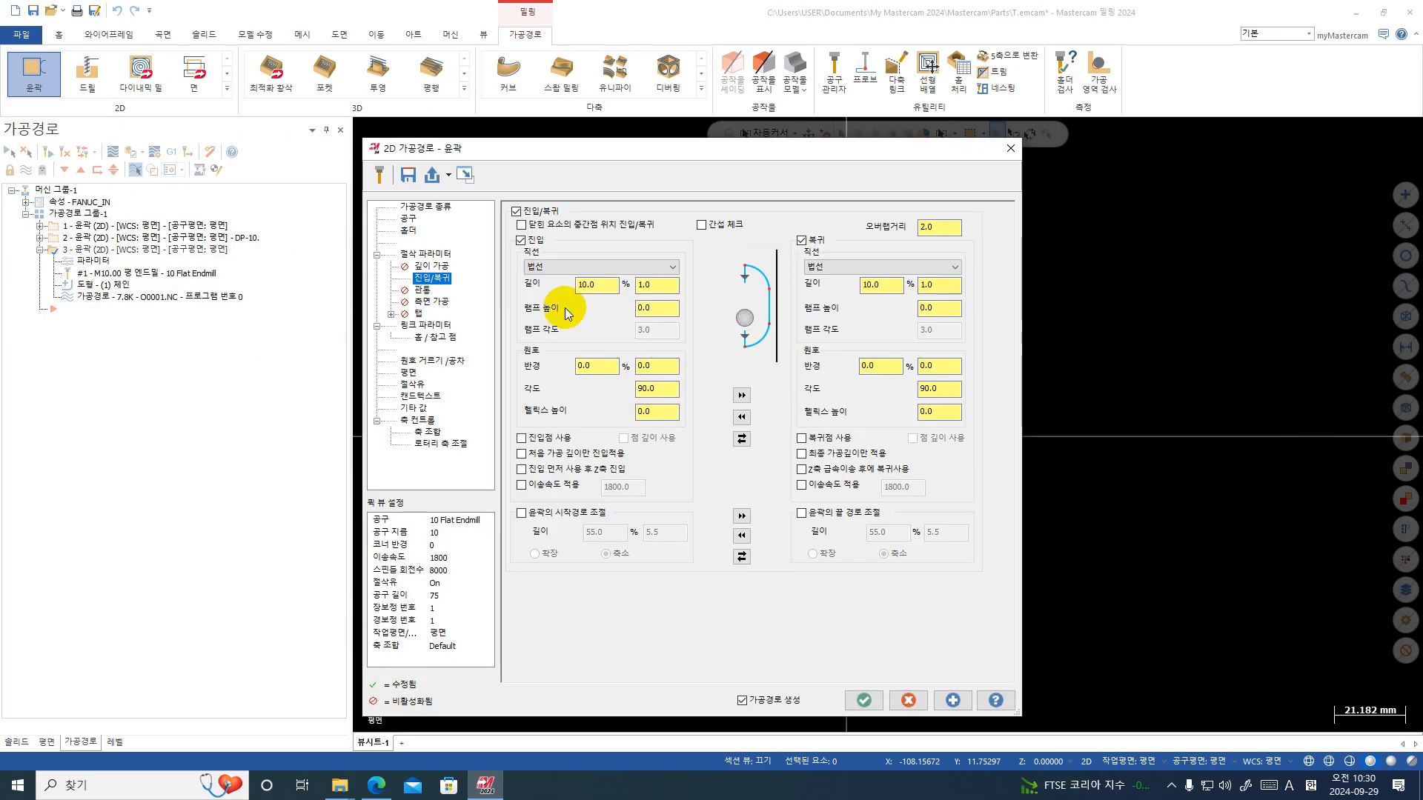
{"action": "double_click", "coordinate": [657, 285]}
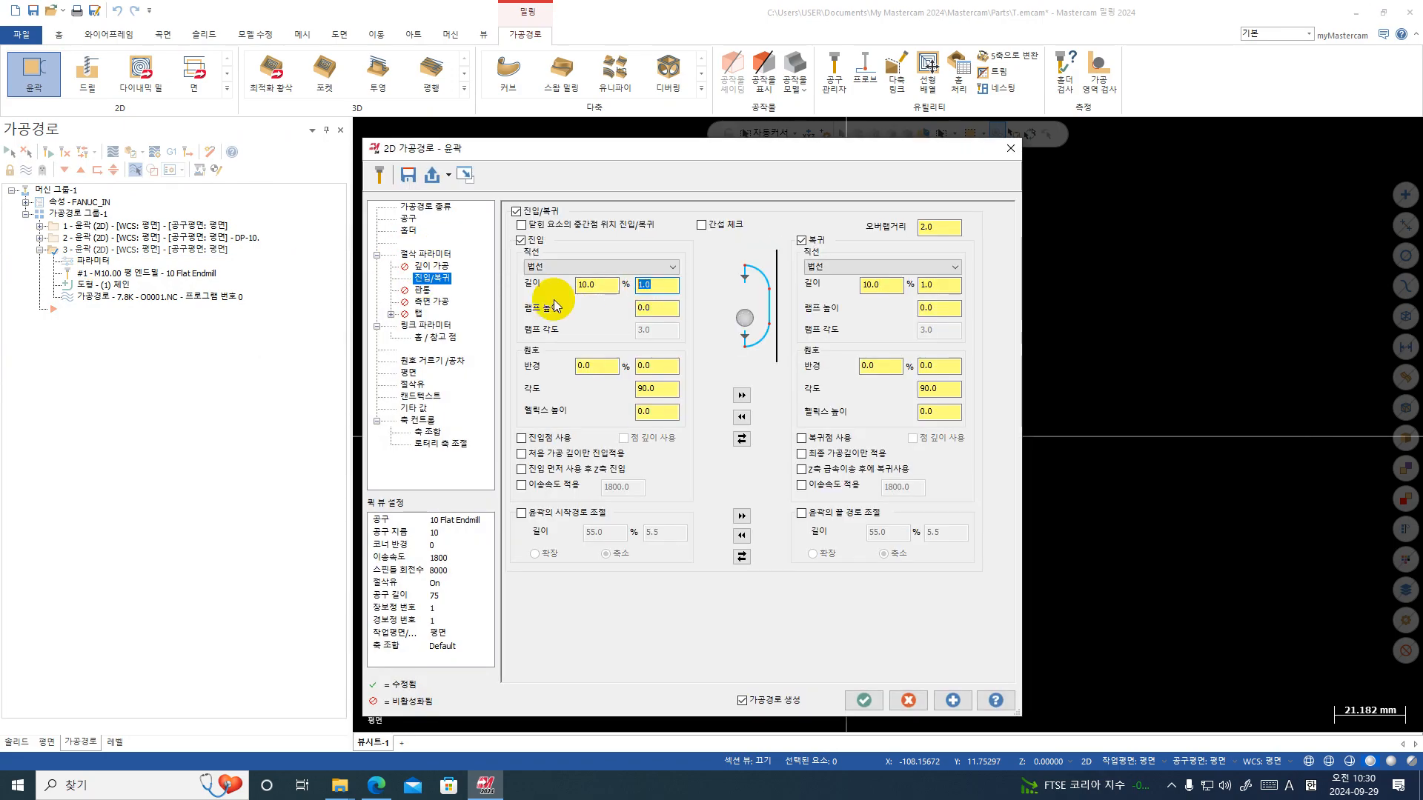
{"action": "left_click", "coordinate": [741, 397]}
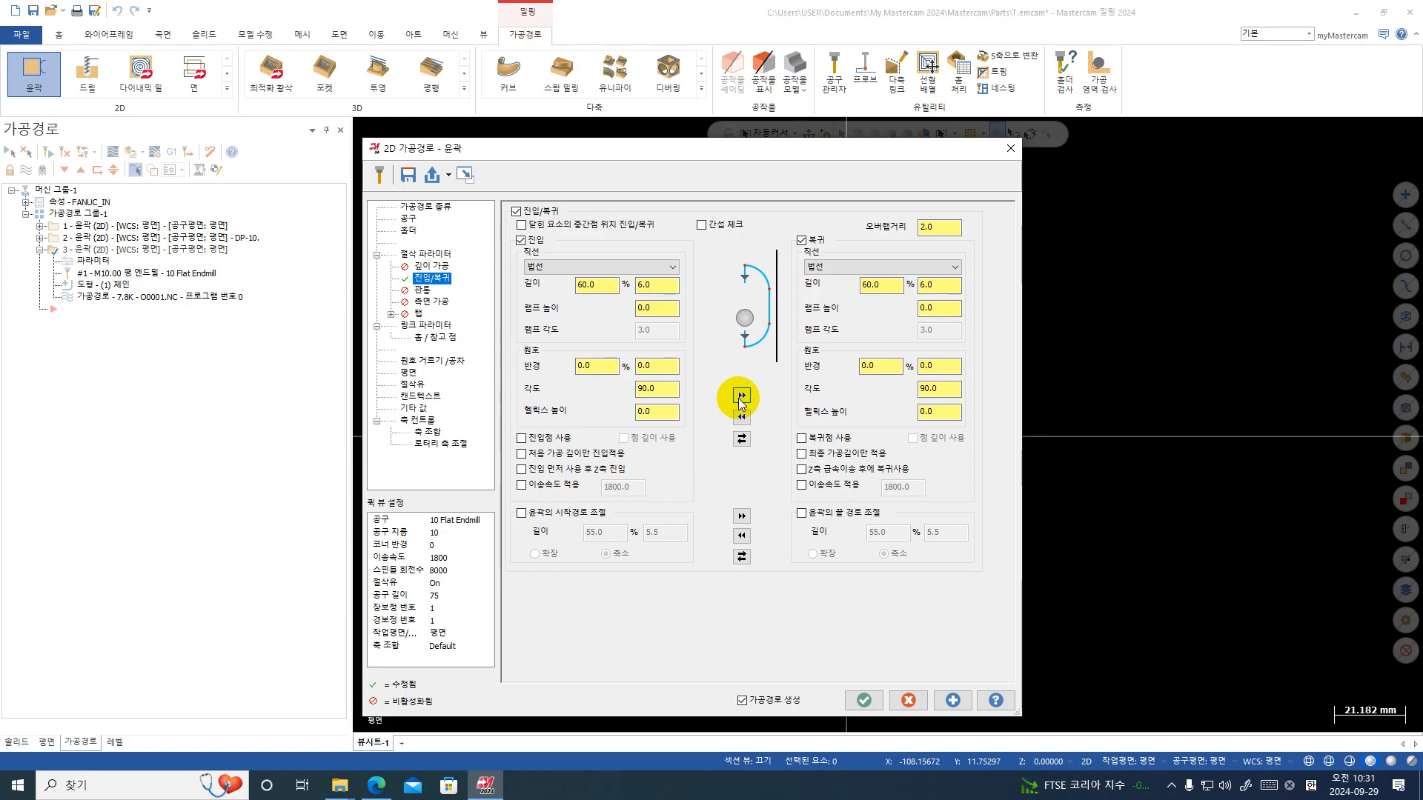
{"action": "left_click", "coordinate": [863, 700]}
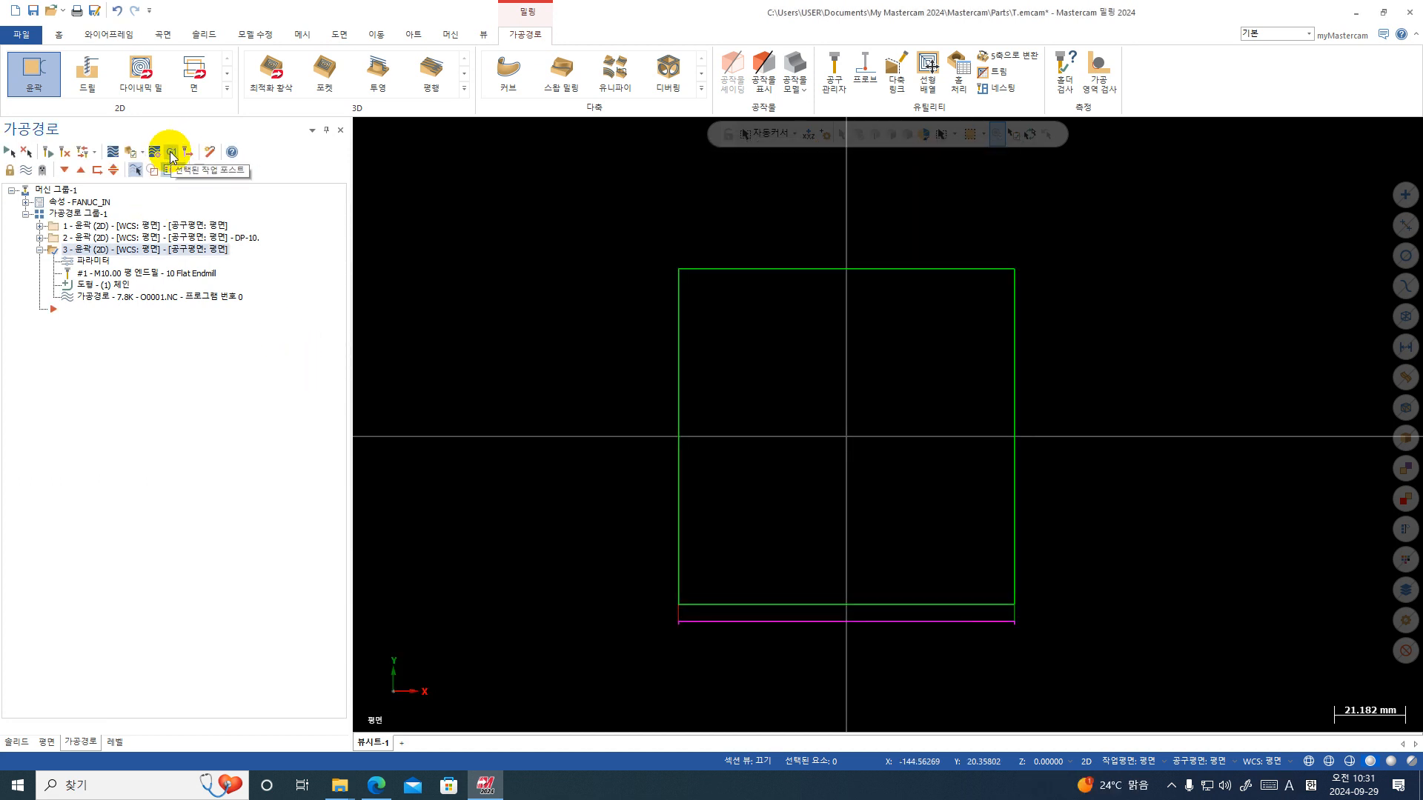
- Post the control-compensated third contour alone to O0001.NC, overwriting the previous NC file
{"action": "left_click", "coordinate": [178, 152]}
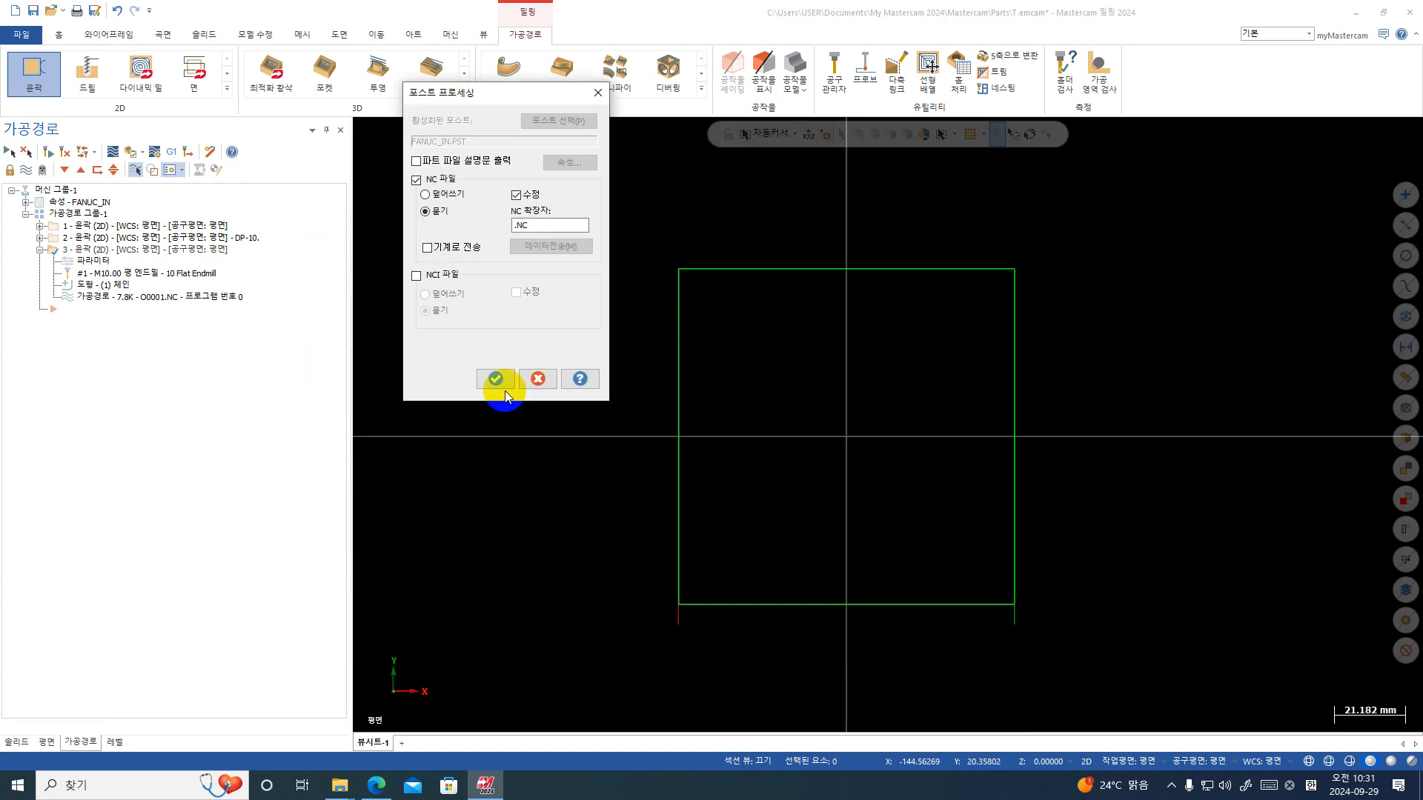
{"action": "left_click", "coordinate": [496, 379]}
{"action": "left_click", "coordinate": [747, 420]}
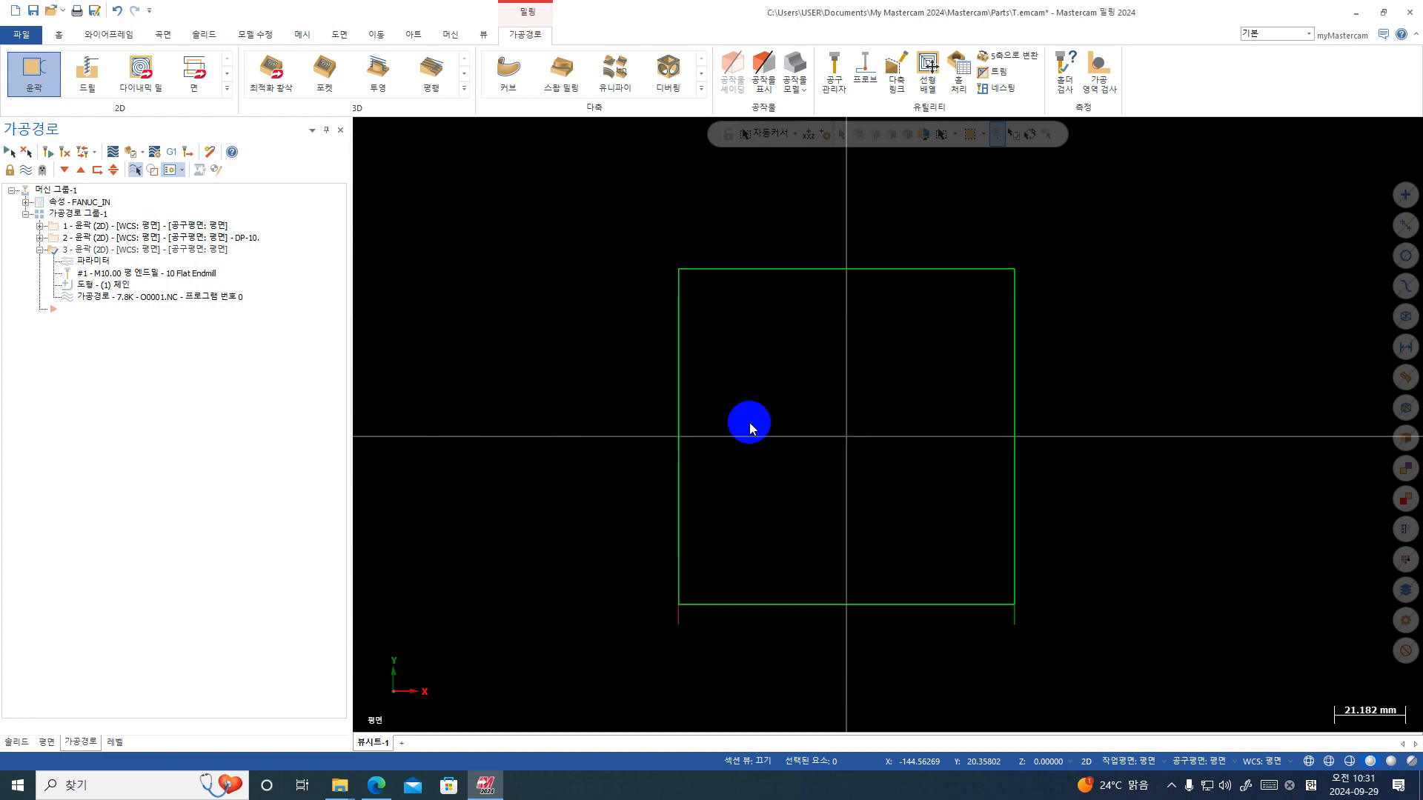
{"action": "key", "text": "Return"}
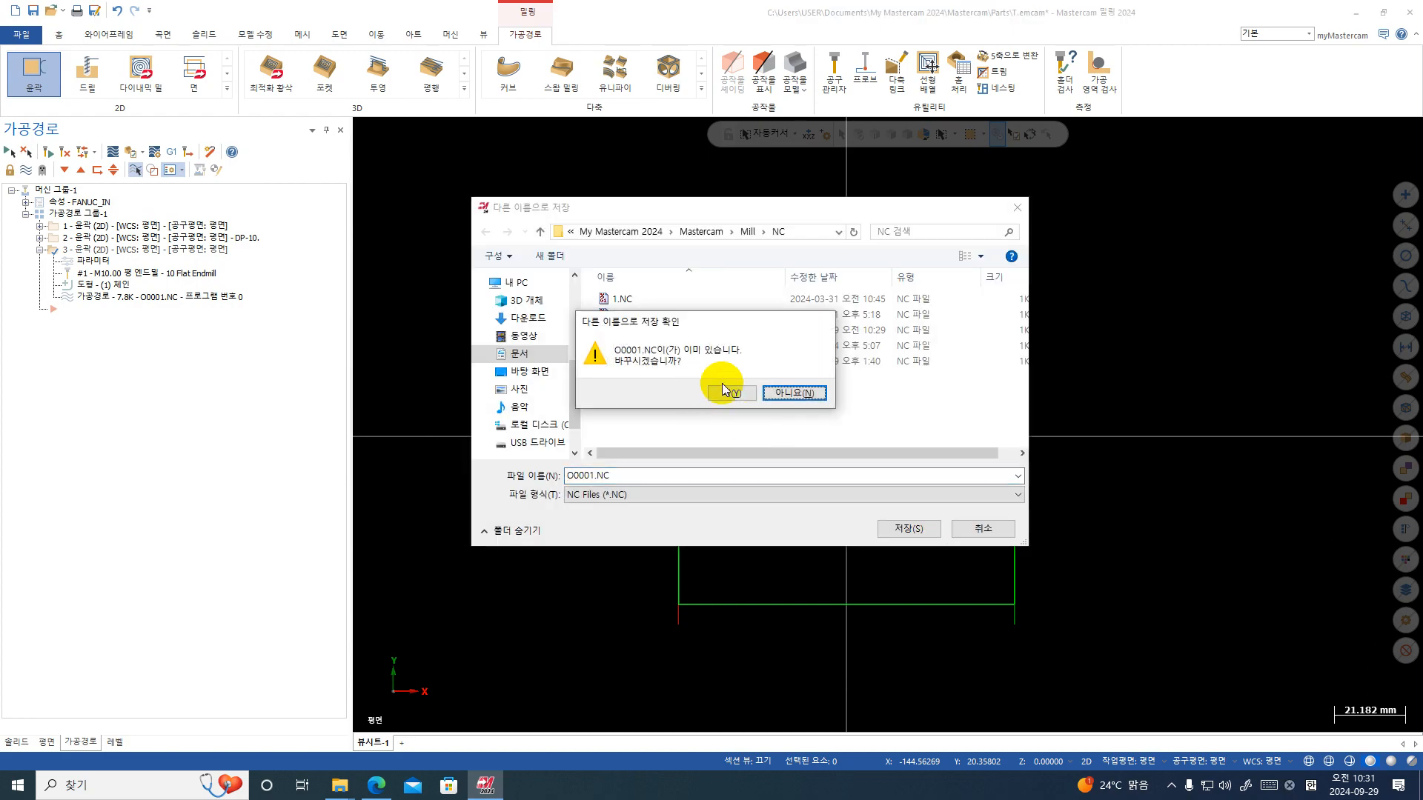
{"action": "left_click", "coordinate": [722, 388]}
- Examine the Y start coordinate in line 15 of the new NC code, marking it and the compensated approach path
{"action": "left_click", "coordinate": [816, 414]}
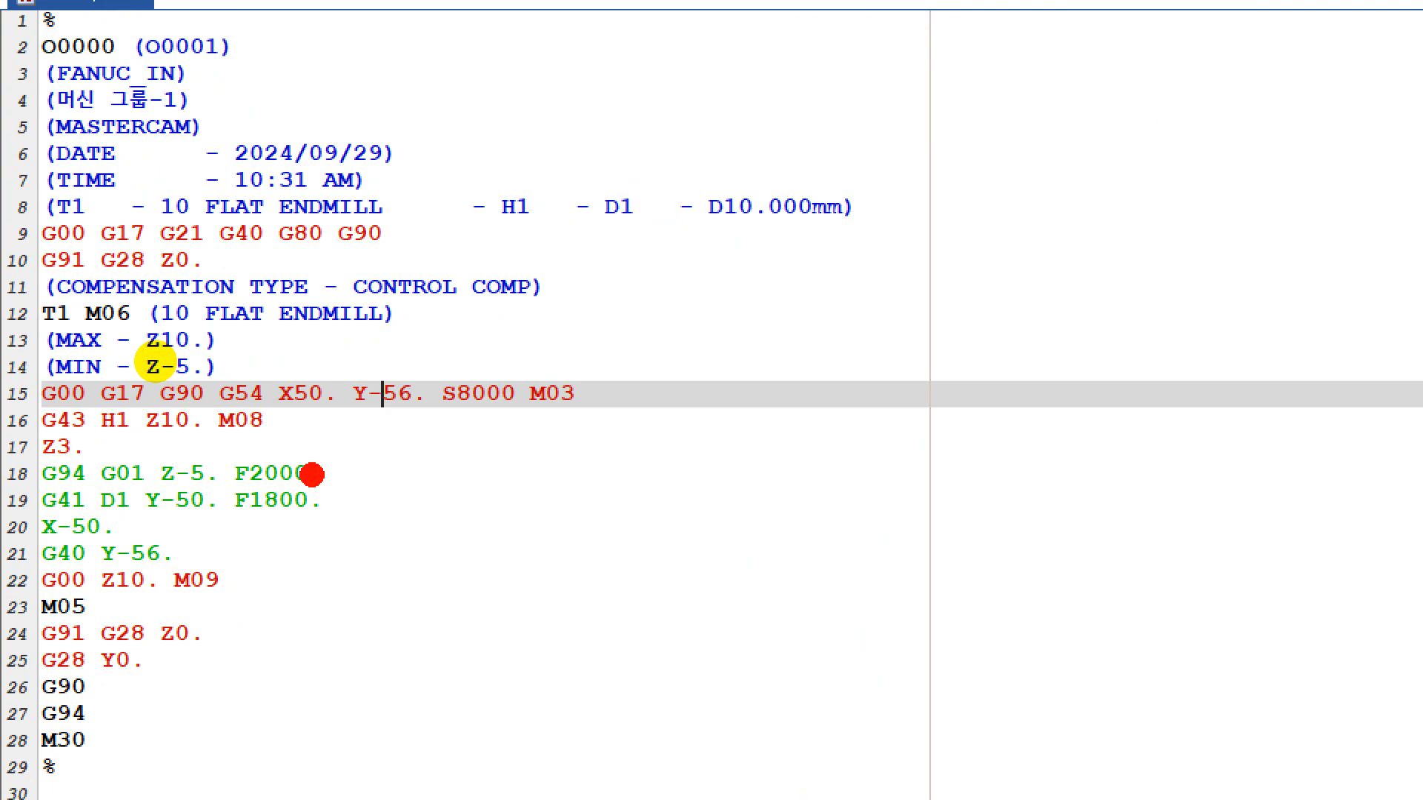
{"action": "mouse_move", "coordinate": [763, 156]}
{"action": "left_mouse_down"}
{"action": "mouse_move", "coordinate": [819, 156]}
{"action": "mouse_move", "coordinate": [842, 220]}
{"action": "mouse_move", "coordinate": [820, 217]}
{"action": "left_mouse_up"}
{"action": "mouse_move", "coordinate": [837, 136]}
{"action": "left_mouse_down"}
{"action": "mouse_move", "coordinate": [872, 133]}
{"action": "mouse_move", "coordinate": [932, 178]}
{"action": "mouse_move", "coordinate": [888, 212]}
{"action": "left_mouse_up"}
{"action": "left_click_drag", "start_coordinate": [895, 123], "coordinate": [916, 123]}
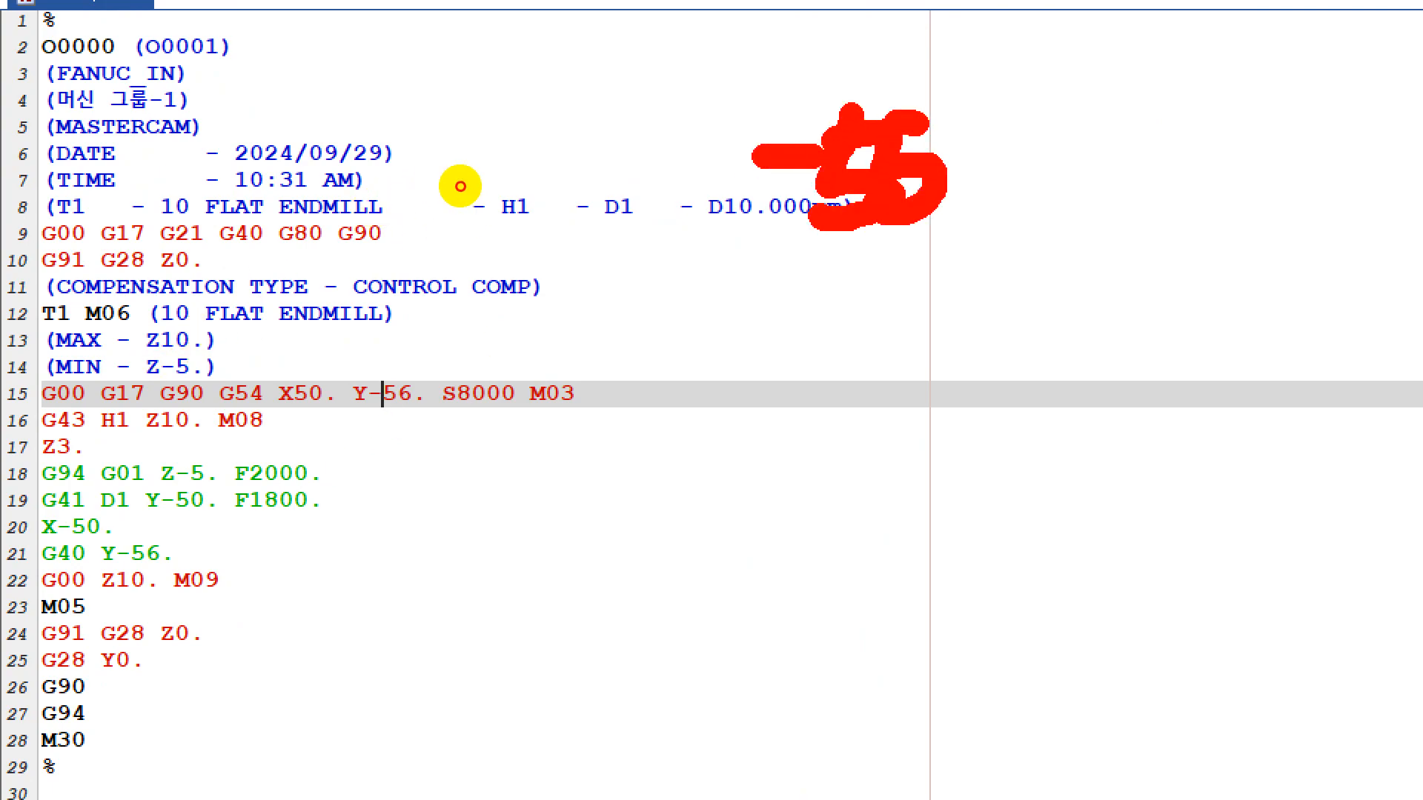
{"action": "left_click_drag", "start_coordinate": [651, 327], "coordinate": [1183, 373]}
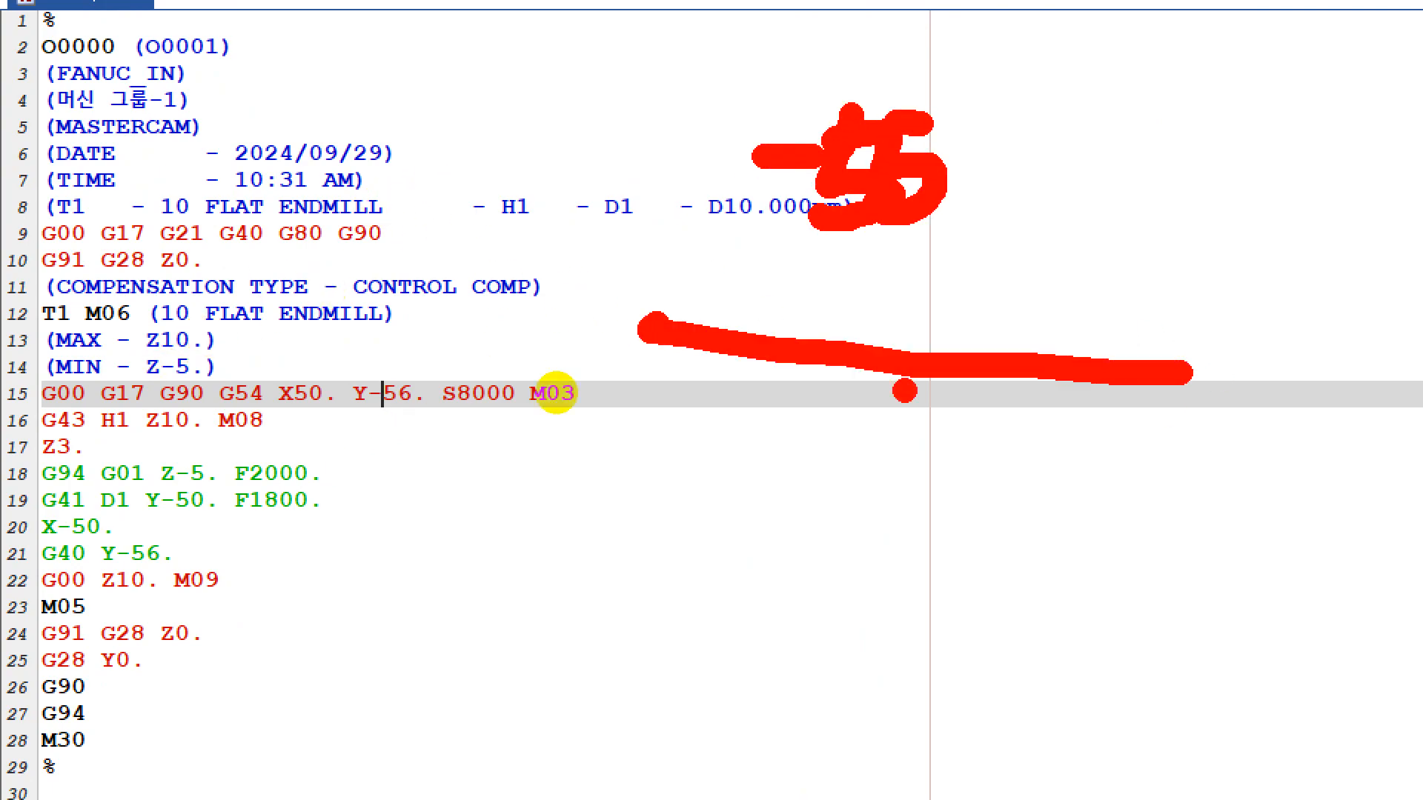
{"action": "mouse_move", "coordinate": [1209, 623]}
{"action": "left_mouse_down"}
{"action": "mouse_move", "coordinate": [1080, 429]}
{"action": "mouse_move", "coordinate": [863, 415]}
{"action": "left_mouse_up"}
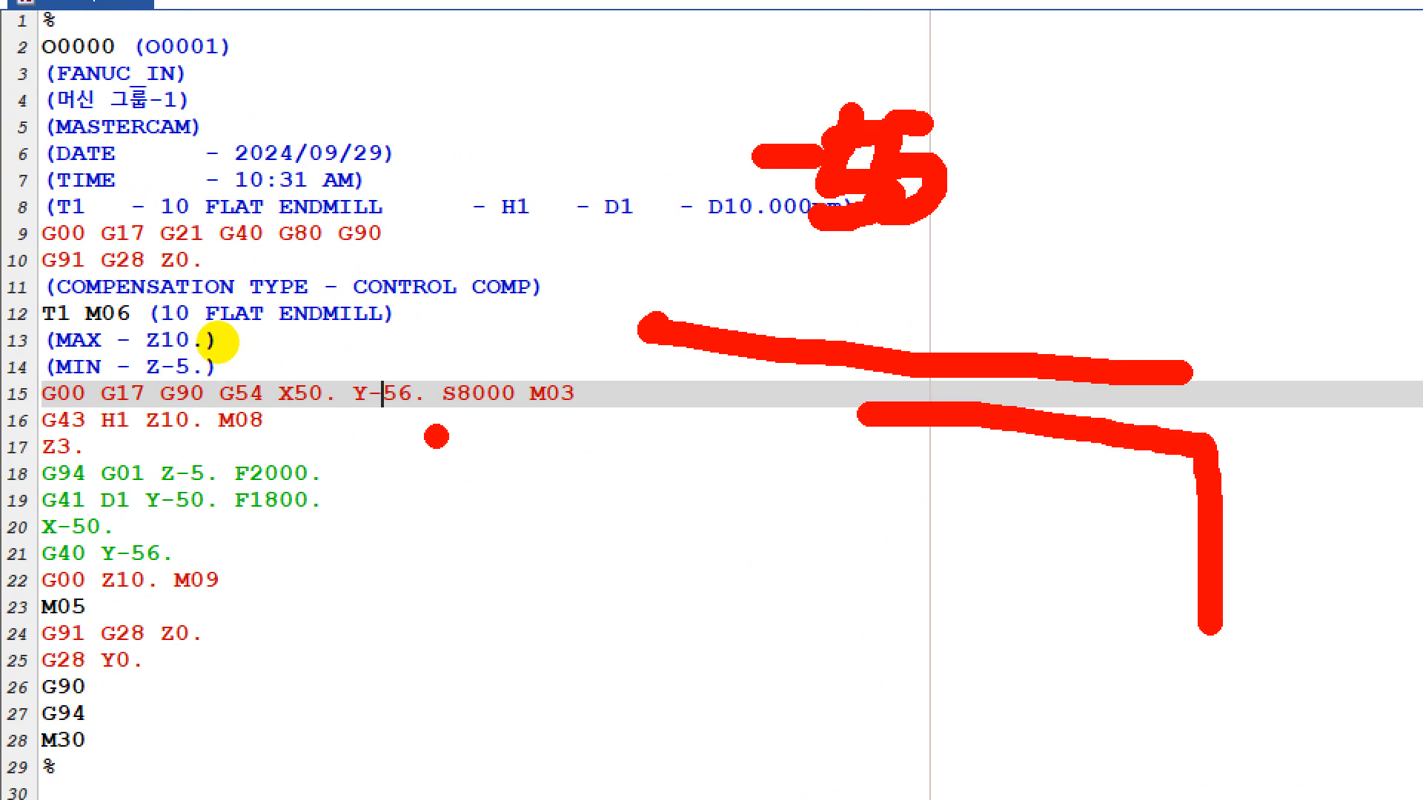
{"action": "mouse_move", "coordinate": [428, 433]}
{"action": "left_mouse_down"}
{"action": "mouse_move", "coordinate": [378, 418]}
{"action": "mouse_move", "coordinate": [389, 324]}
{"action": "mouse_move", "coordinate": [473, 354]}
{"action": "mouse_move", "coordinate": [482, 400]}
{"action": "mouse_move", "coordinate": [456, 436]}
{"action": "left_mouse_up"}
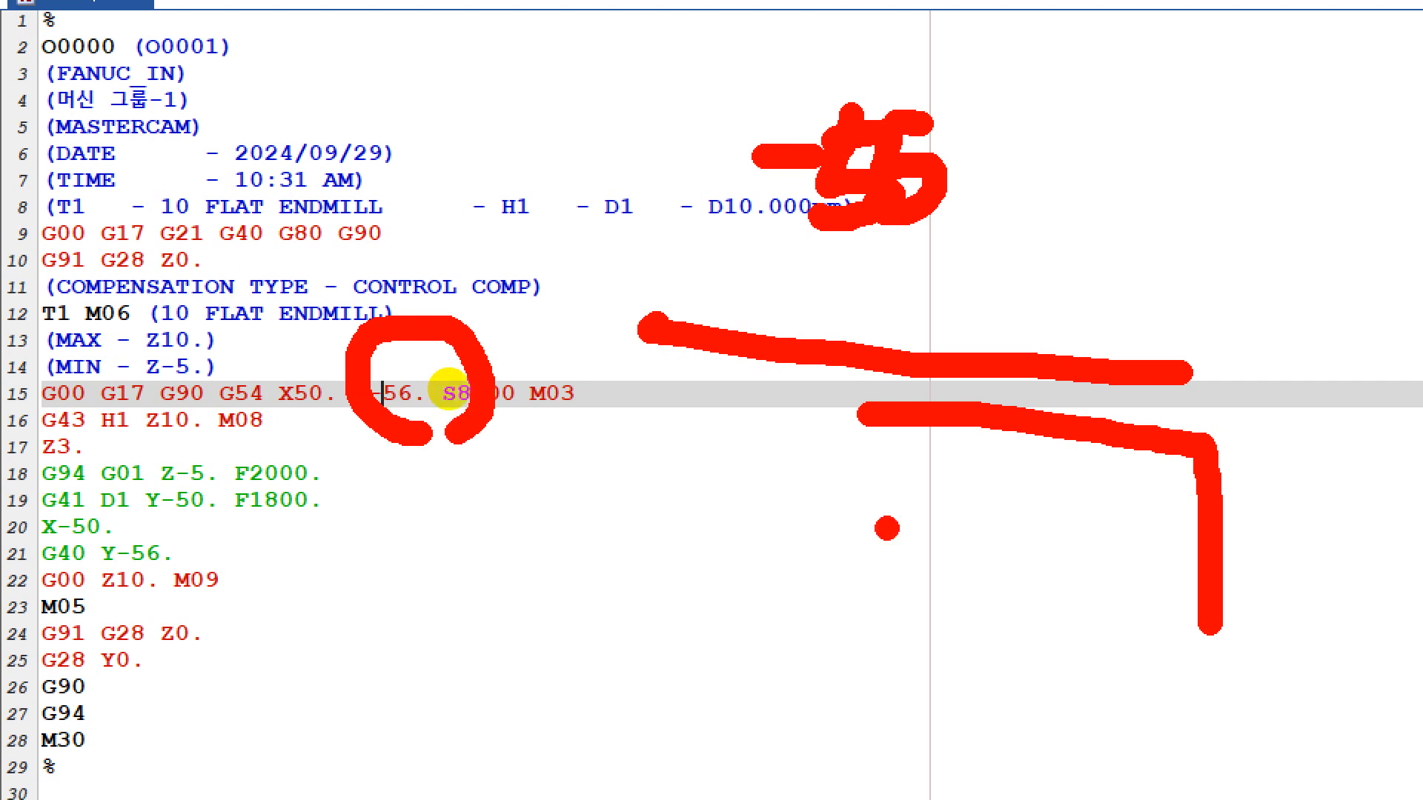
- Handwrite 1, 6 and 5 beside the NC code and mark the G41 D1 Y-50. block on line 19 with strokes above and below it
{"action": "mouse_move", "coordinate": [867, 577]}
{"action": "left_mouse_down"}
{"action": "mouse_move", "coordinate": [877, 671]}
{"action": "mouse_move", "coordinate": [867, 545]}
{"action": "left_mouse_up"}
{"action": "mouse_move", "coordinate": [1114, 517]}
{"action": "left_mouse_down"}
{"action": "mouse_move", "coordinate": [1080, 597]}
{"action": "mouse_move", "coordinate": [1062, 593]}
{"action": "left_mouse_up"}
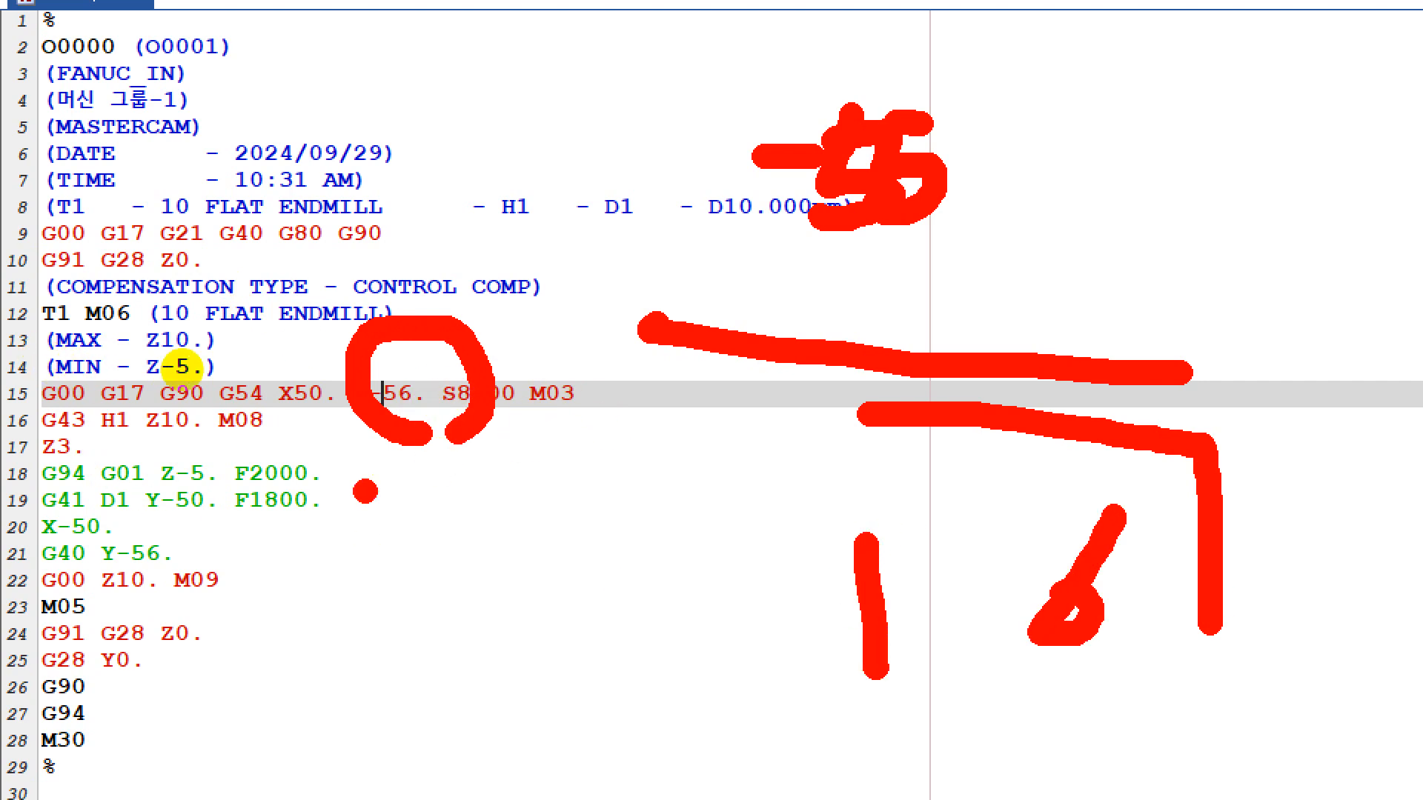
{"action": "mouse_move", "coordinate": [102, 519]}
{"action": "left_mouse_down"}
{"action": "mouse_move", "coordinate": [326, 527]}
{"action": "mouse_move", "coordinate": [325, 486]}
{"action": "left_mouse_up"}
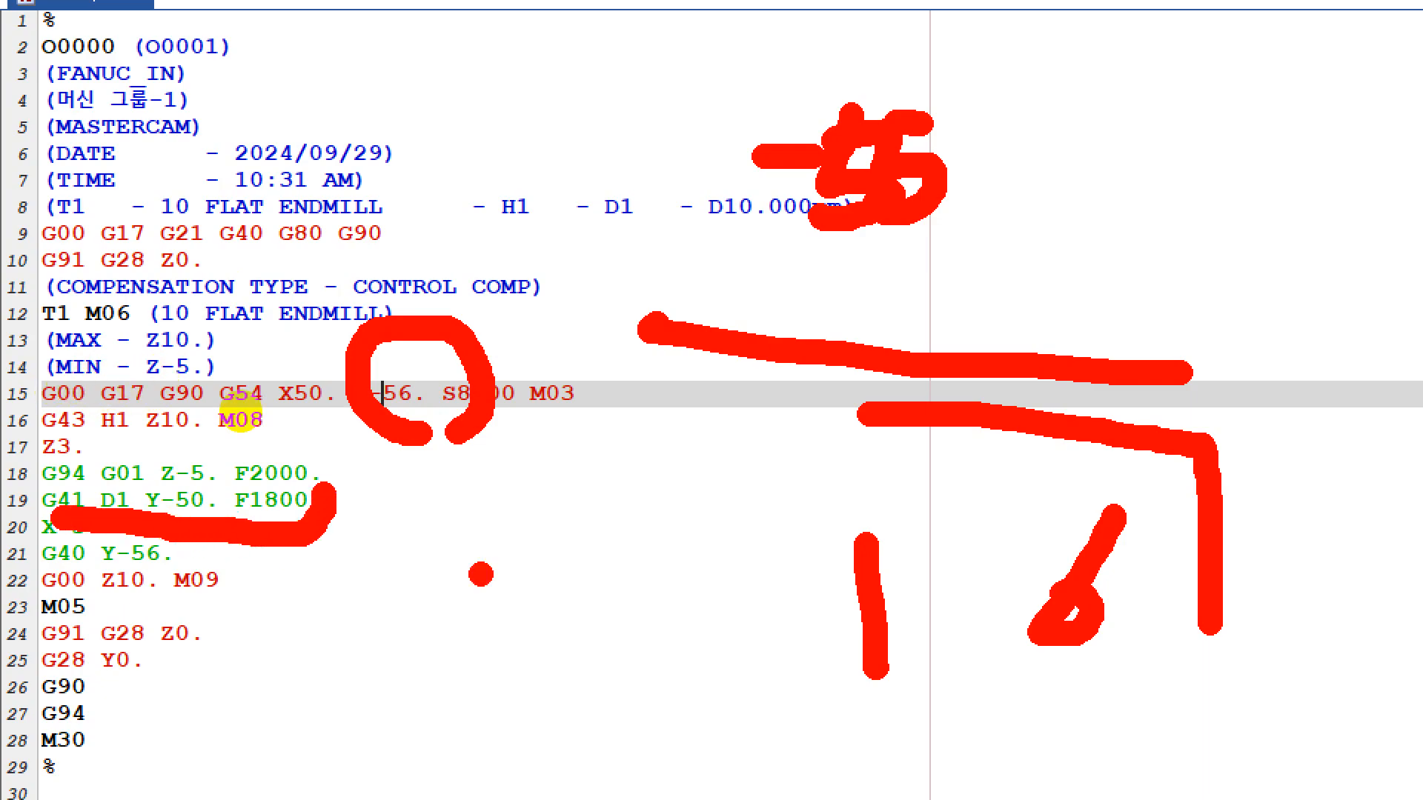
{"action": "mouse_move", "coordinate": [476, 554]}
{"action": "left_mouse_down"}
{"action": "mouse_move", "coordinate": [518, 593]}
{"action": "mouse_move", "coordinate": [489, 627]}
{"action": "left_mouse_up"}
{"action": "left_click_drag", "start_coordinate": [482, 550], "coordinate": [553, 547]}
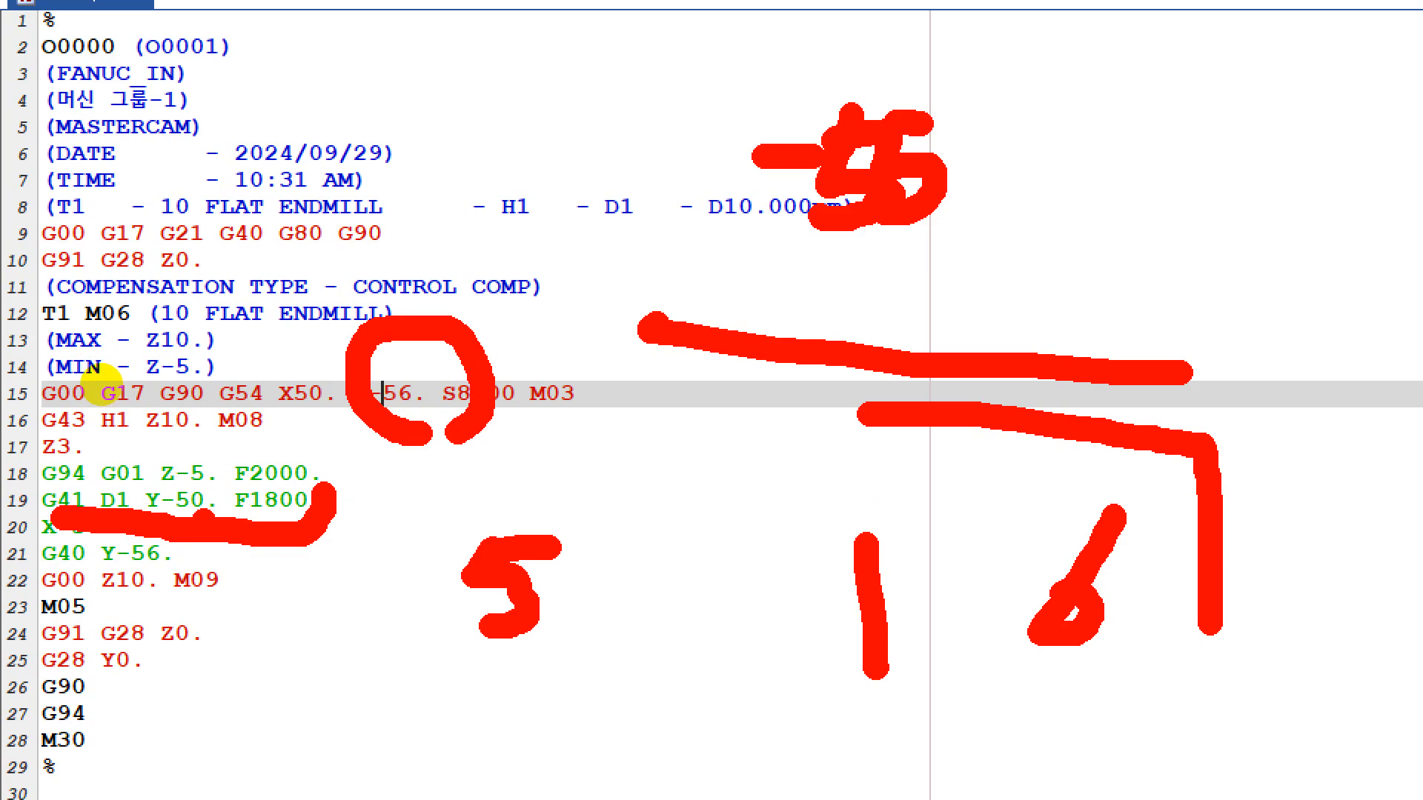
{"action": "left_click_drag", "start_coordinate": [70, 483], "coordinate": [152, 471]}
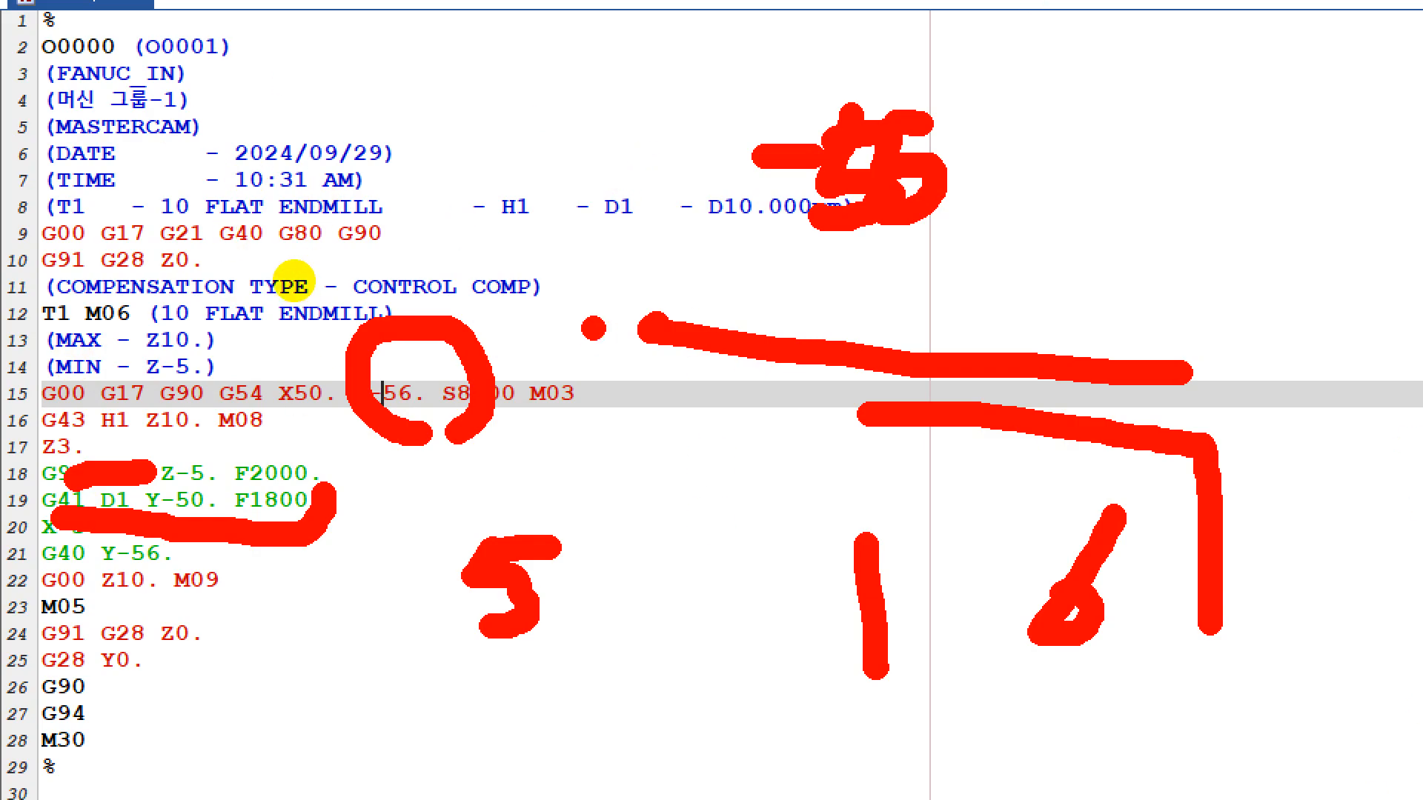
- Annotate the upper part of the NC code with an arrow, a circle above it and a handwritten G41
{"action": "mouse_move", "coordinate": [344, 116]}
{"action": "left_mouse_down"}
{"action": "mouse_move", "coordinate": [559, 107]}
{"action": "mouse_move", "coordinate": [553, 196]}
{"action": "left_mouse_up"}
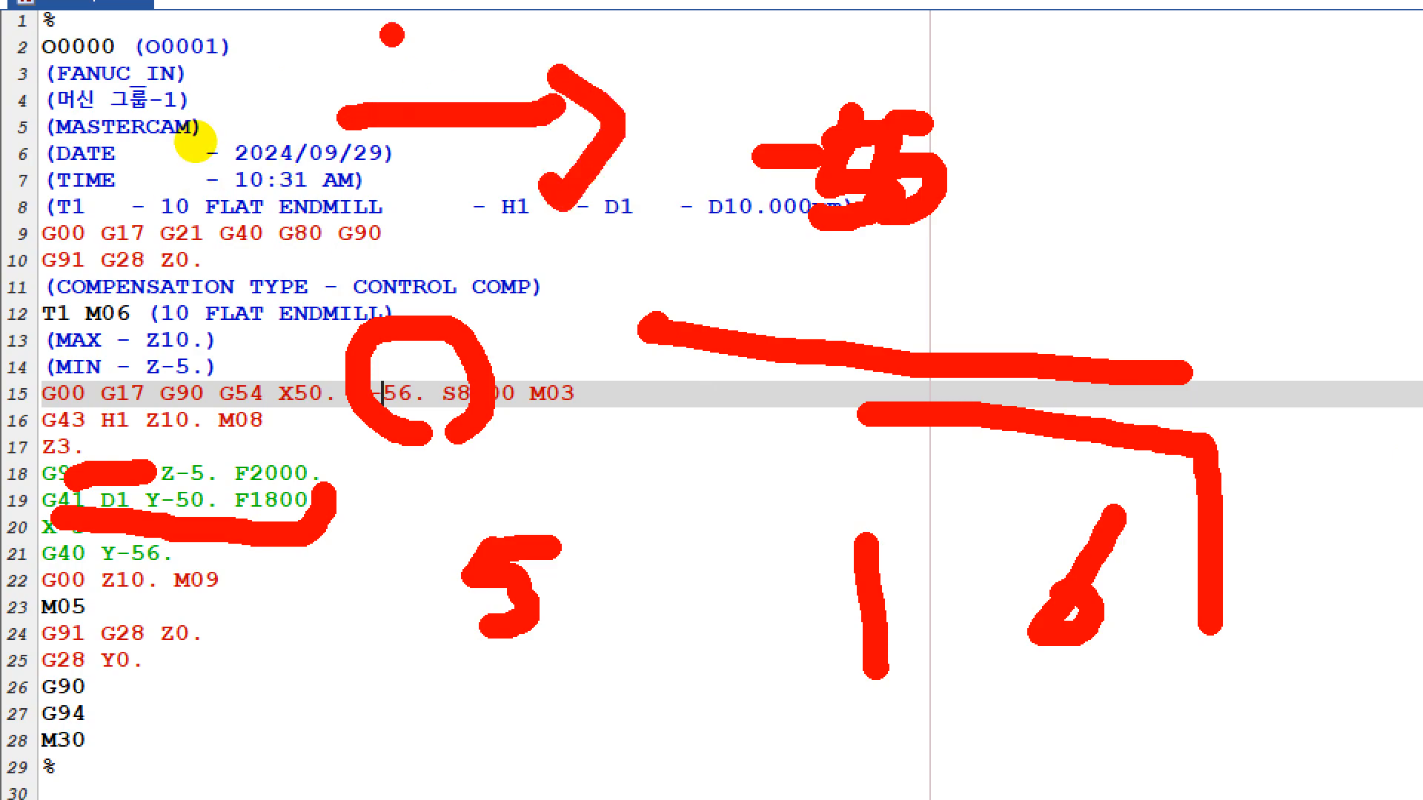
{"action": "mouse_move", "coordinate": [384, 31]}
{"action": "left_mouse_down"}
{"action": "mouse_move", "coordinate": [343, 57]}
{"action": "mouse_move", "coordinate": [434, 30]}
{"action": "mouse_move", "coordinate": [396, 21]}
{"action": "left_mouse_up"}
{"action": "mouse_move", "coordinate": [202, 228]}
{"action": "left_mouse_down"}
{"action": "mouse_move", "coordinate": [291, 273]}
{"action": "mouse_move", "coordinate": [314, 356]}
{"action": "left_mouse_up"}
{"action": "left_click_drag", "start_coordinate": [363, 228], "coordinate": [413, 295]}
{"action": "left_click_drag", "start_coordinate": [391, 219], "coordinate": [396, 352]}
{"action": "left_click_drag", "start_coordinate": [457, 198], "coordinate": [445, 357]}
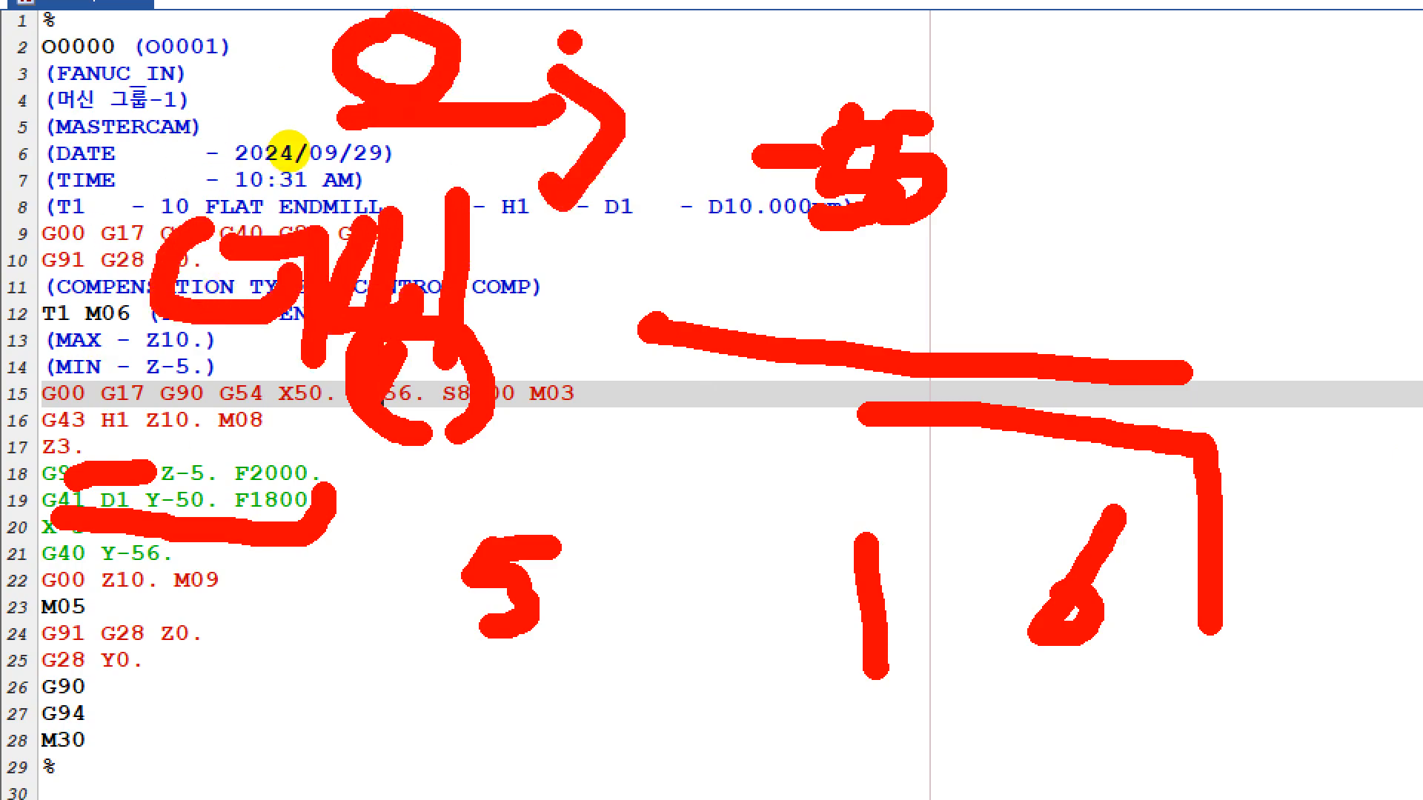
- Handwrite G41 D below the code as an annotation and clear all markup from the NC program
{"action": "mouse_move", "coordinate": [634, 537]}
{"action": "left_mouse_down"}
{"action": "mouse_move", "coordinate": [604, 563]}
{"action": "mouse_move", "coordinate": [741, 645]}
{"action": "left_mouse_up"}
{"action": "left_click_drag", "start_coordinate": [793, 541], "coordinate": [716, 701]}
{"action": "left_click_drag", "start_coordinate": [749, 638], "coordinate": [838, 621]}
{"action": "left_click_drag", "start_coordinate": [830, 541], "coordinate": [796, 704]}
{"action": "left_click_drag", "start_coordinate": [896, 552], "coordinate": [908, 688]}
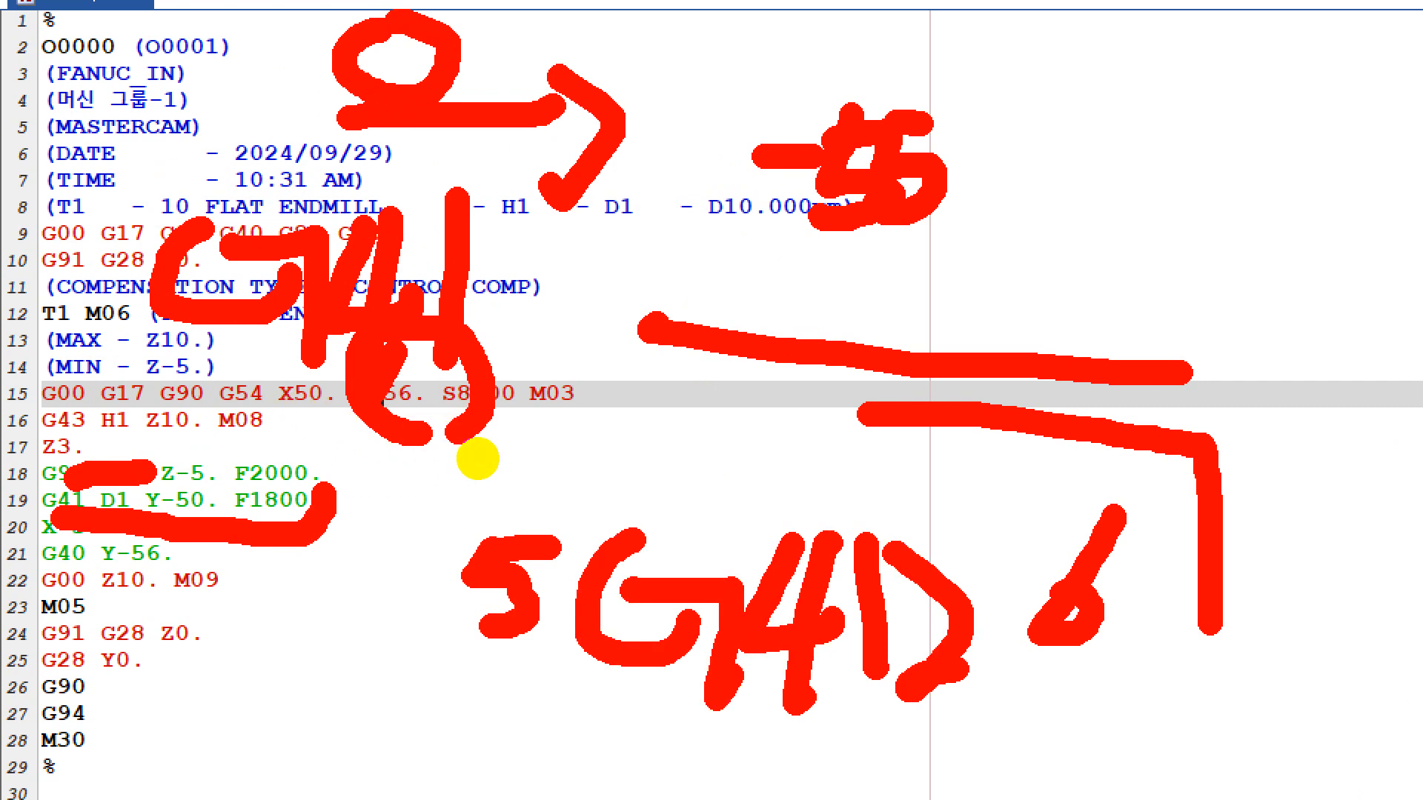
{"action": "key", "text": "Escape"}
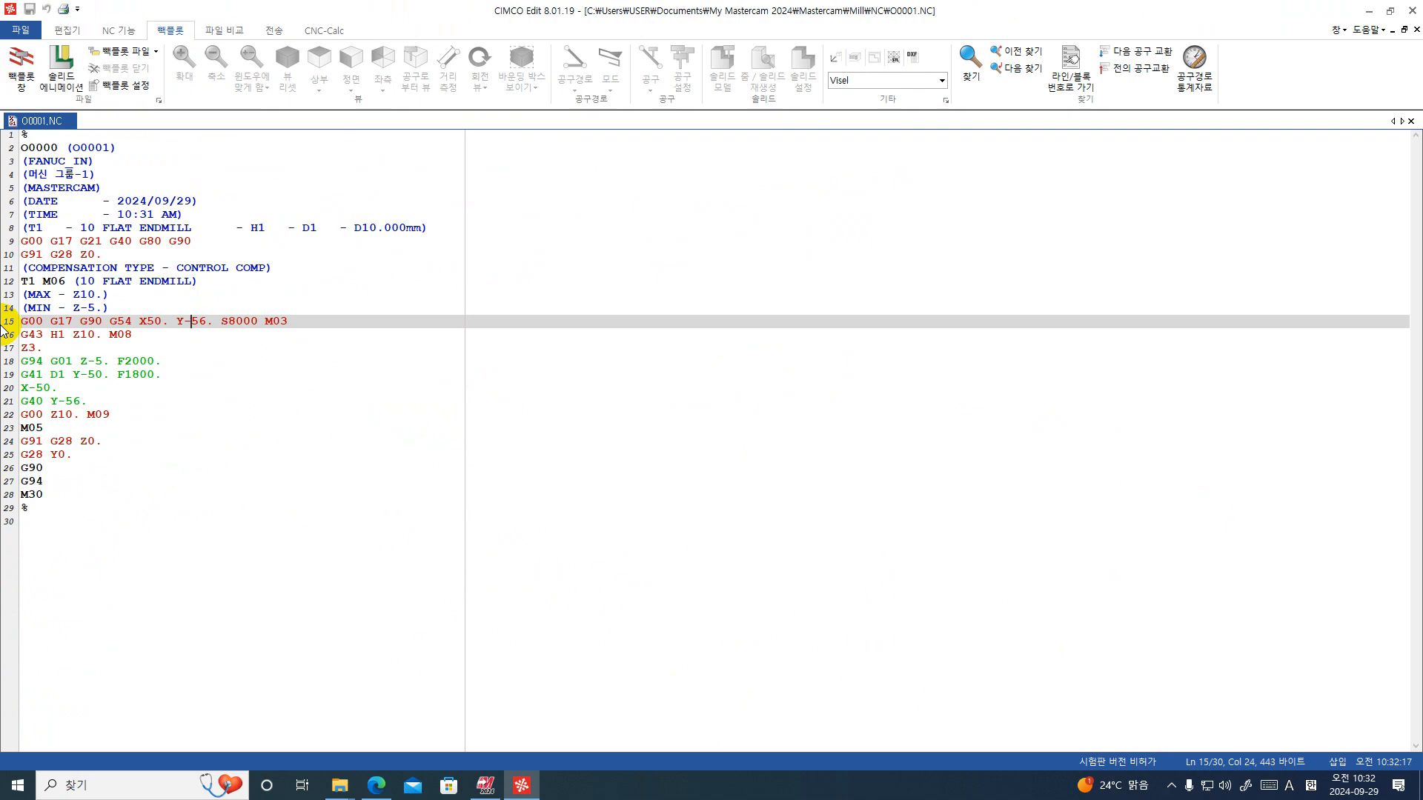
- Close the NC program, return to Mastercam and examine the contour toolpath at the square's lower-right corner
{"action": "left_click", "coordinate": [1408, 11]}
{"action": "scroll", "coordinate": [981, 622], "scroll_direction": "up", "scroll_amount": 2}
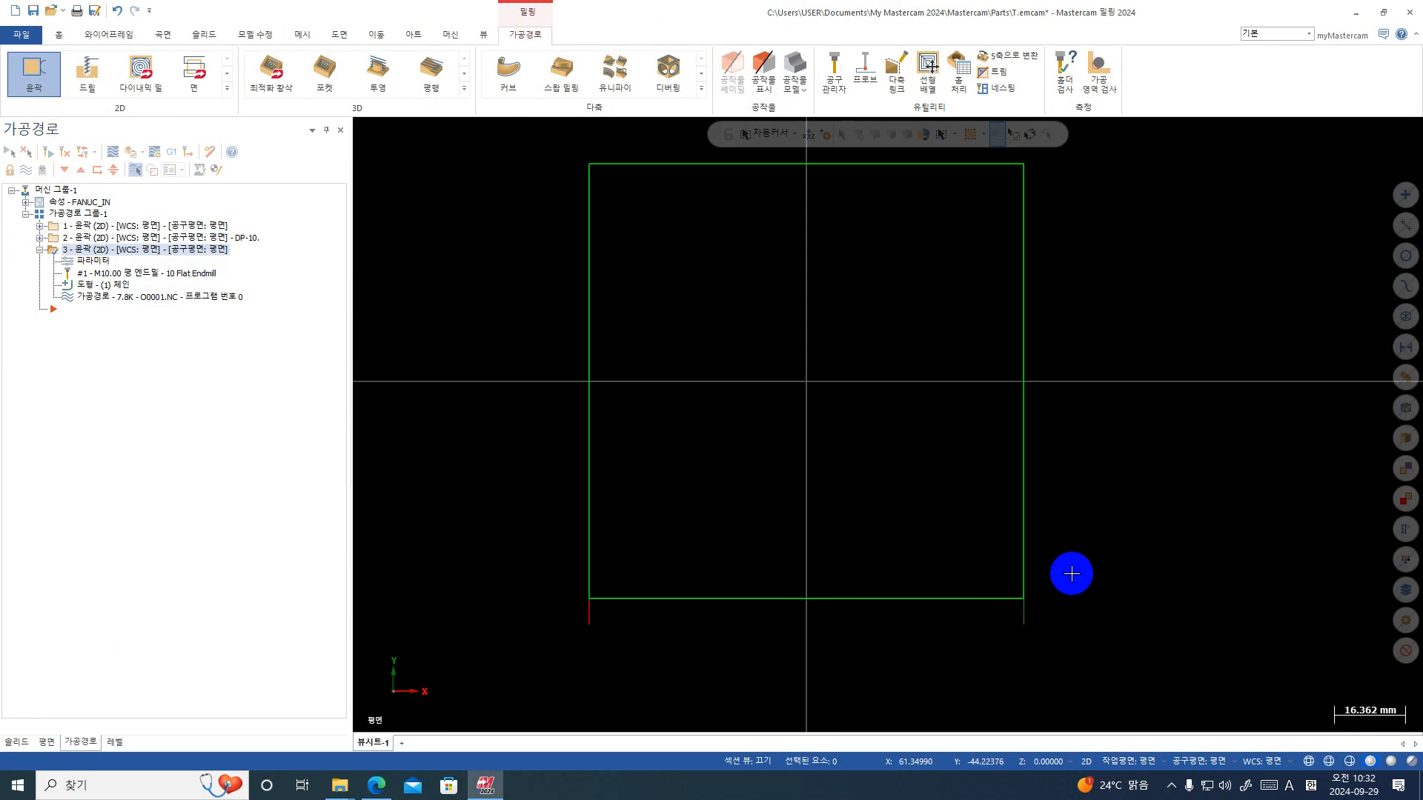
{"action": "scroll", "coordinate": [976, 645], "scroll_direction": "up", "scroll_amount": 5}
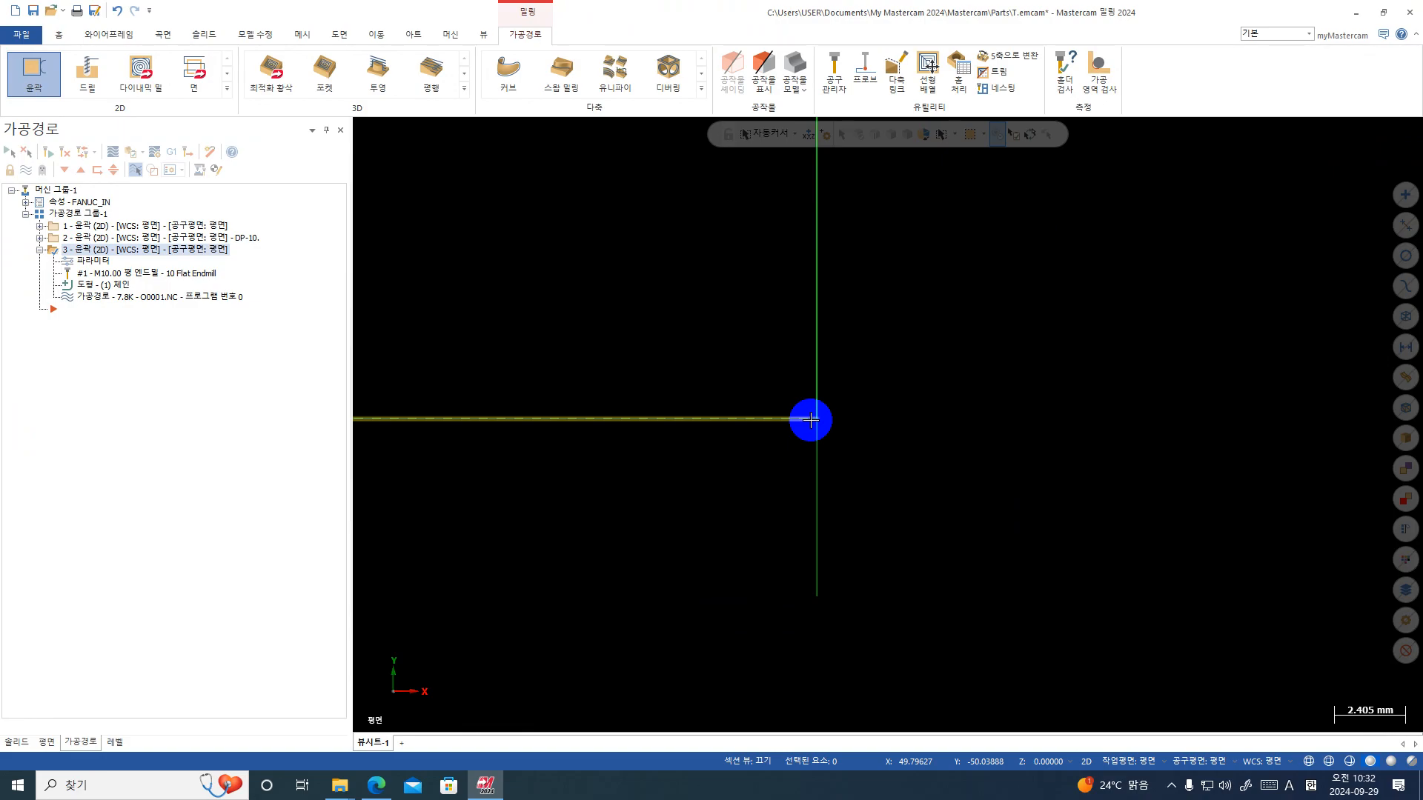
- Set the compensation type of the third contour operation to wear (중복보정) in its cut parameters and generate the toolpath
{"action": "left_click", "coordinate": [70, 260]}
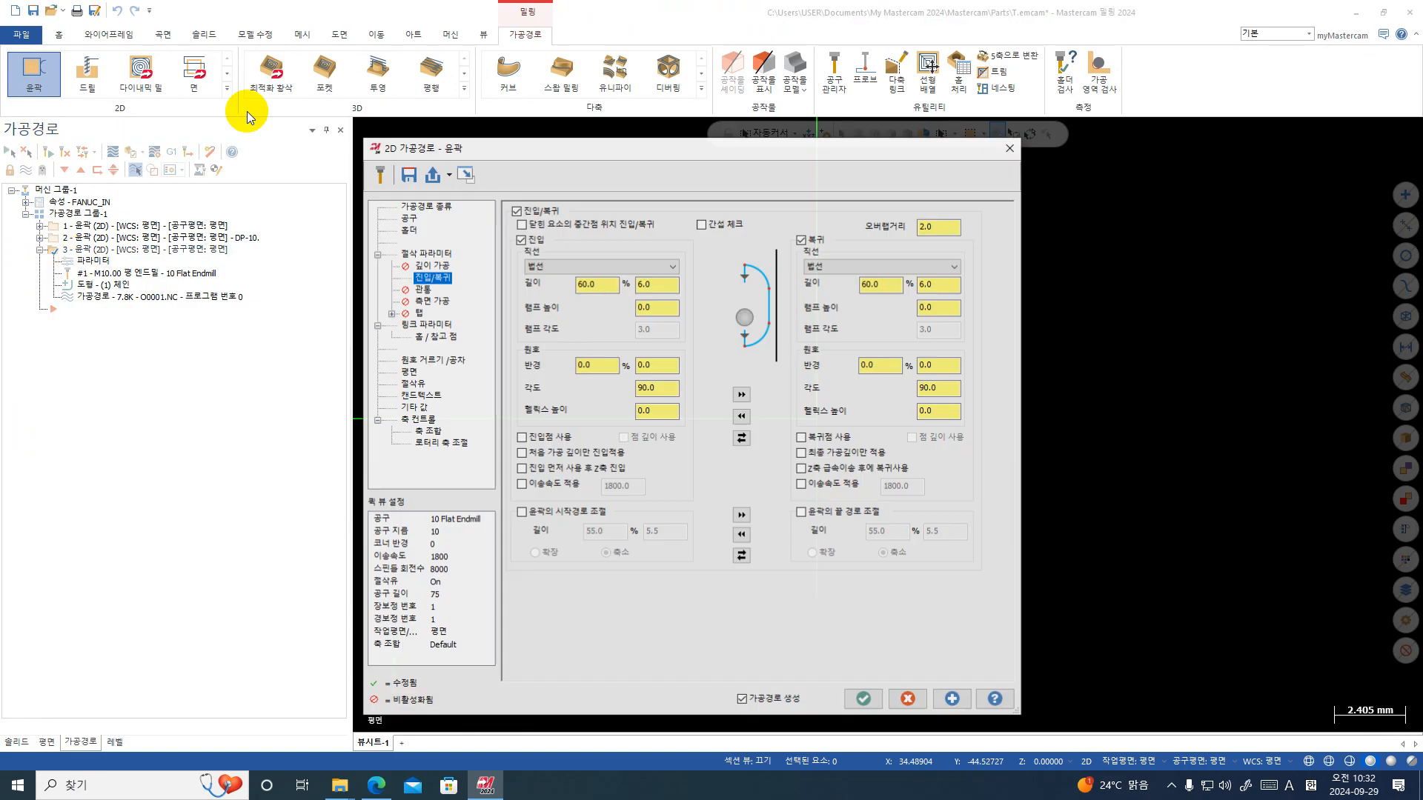
{"action": "left_click", "coordinate": [426, 265]}
{"action": "left_click", "coordinate": [419, 254]}
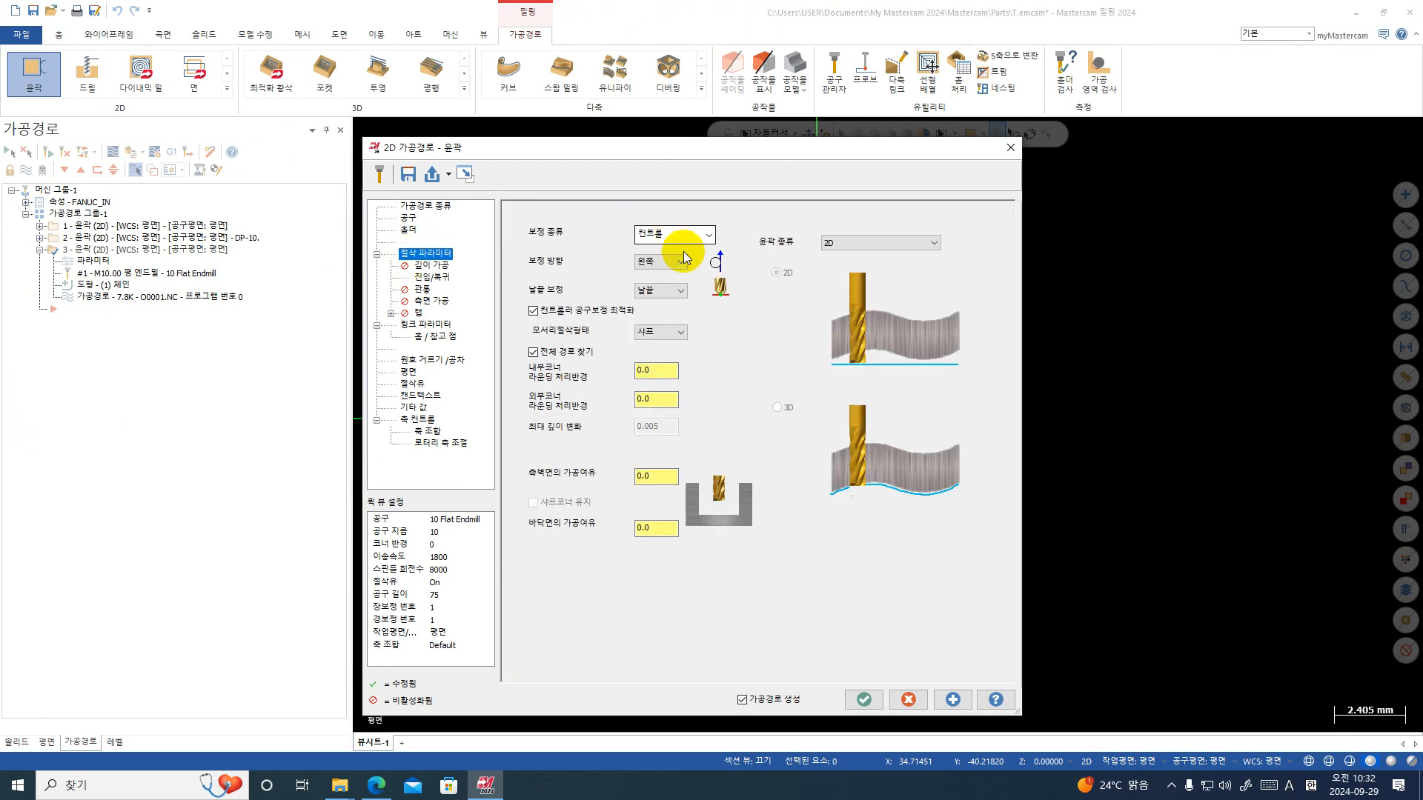
{"action": "left_click", "coordinate": [676, 235]}
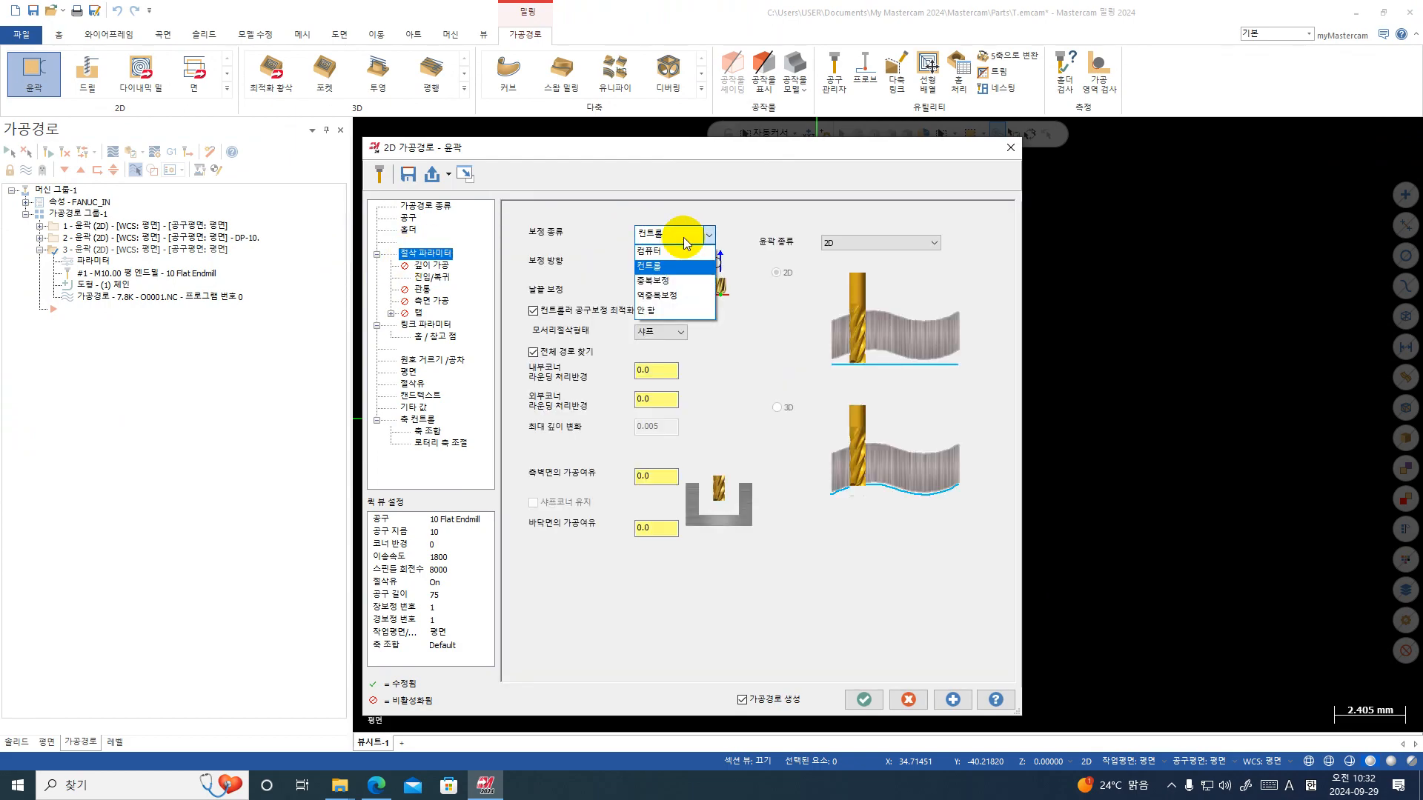
{"action": "left_click", "coordinate": [671, 283]}
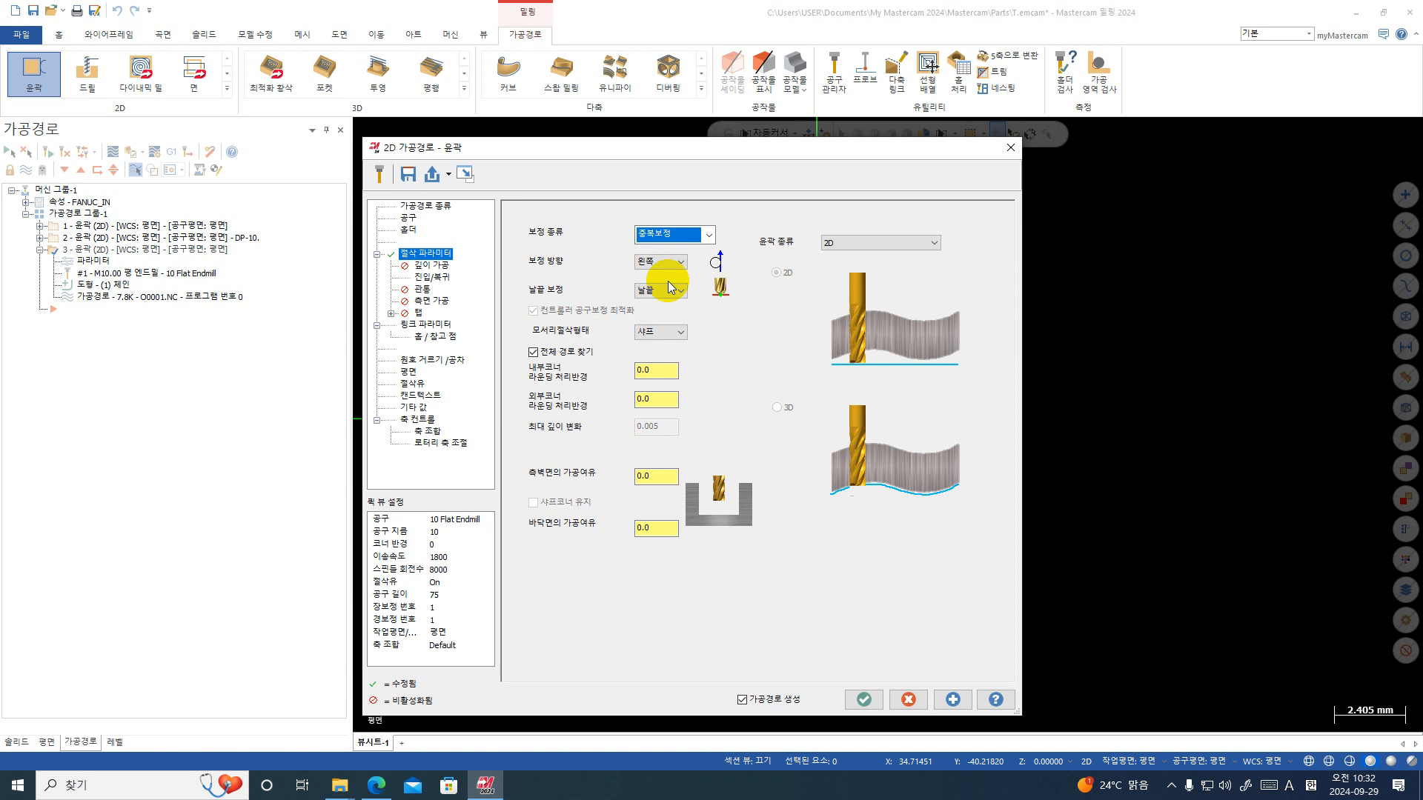
{"action": "left_click", "coordinate": [709, 234]}
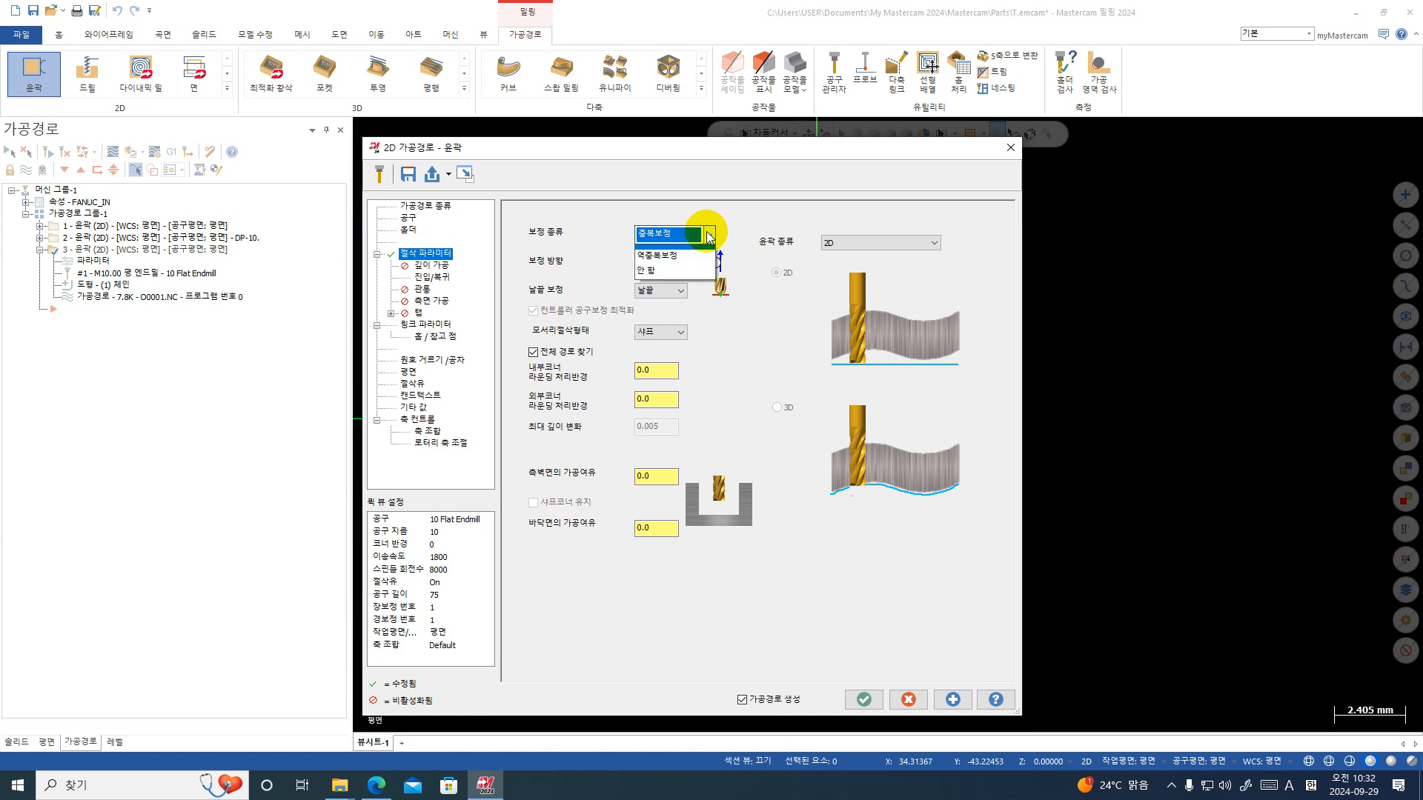
{"action": "left_click", "coordinate": [655, 268]}
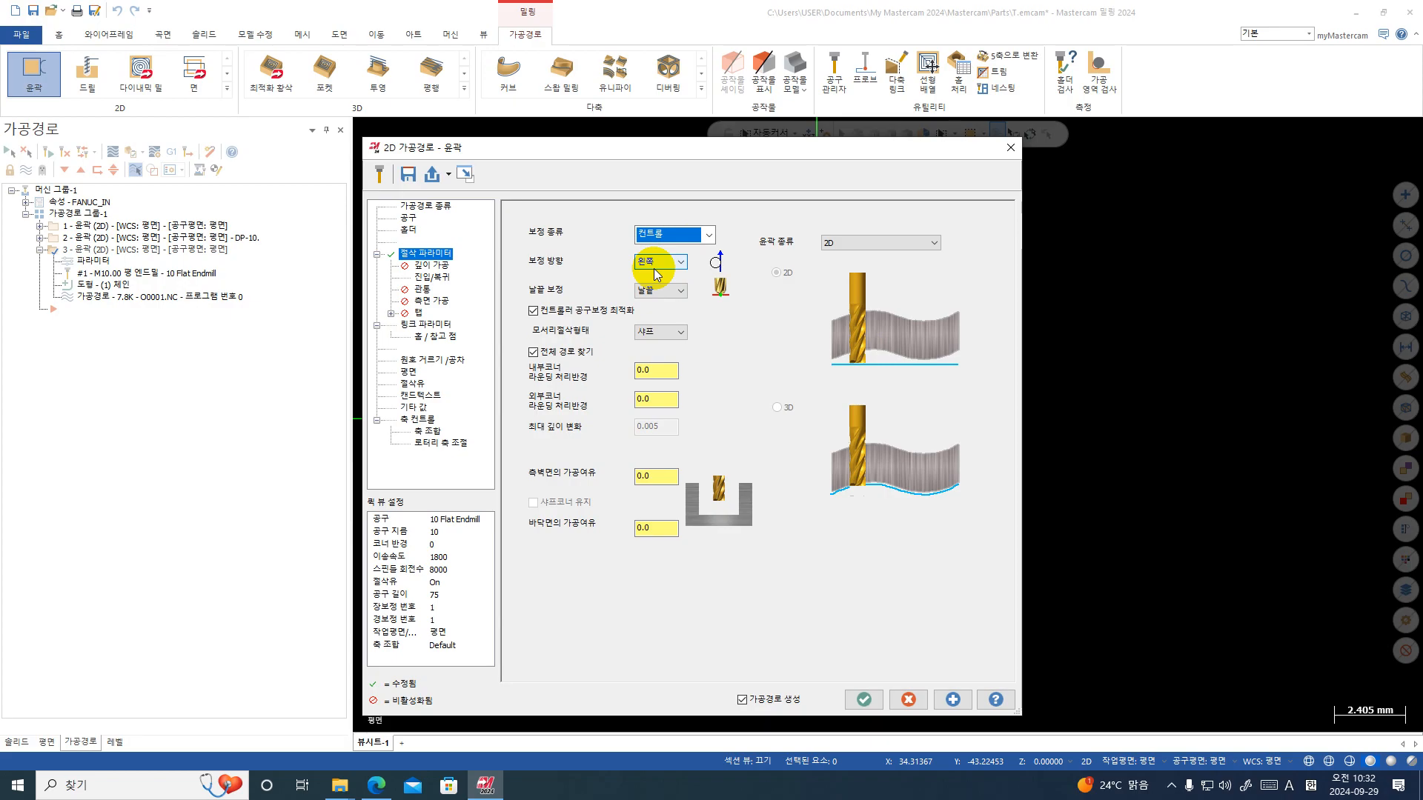
{"action": "left_click", "coordinate": [708, 235]}
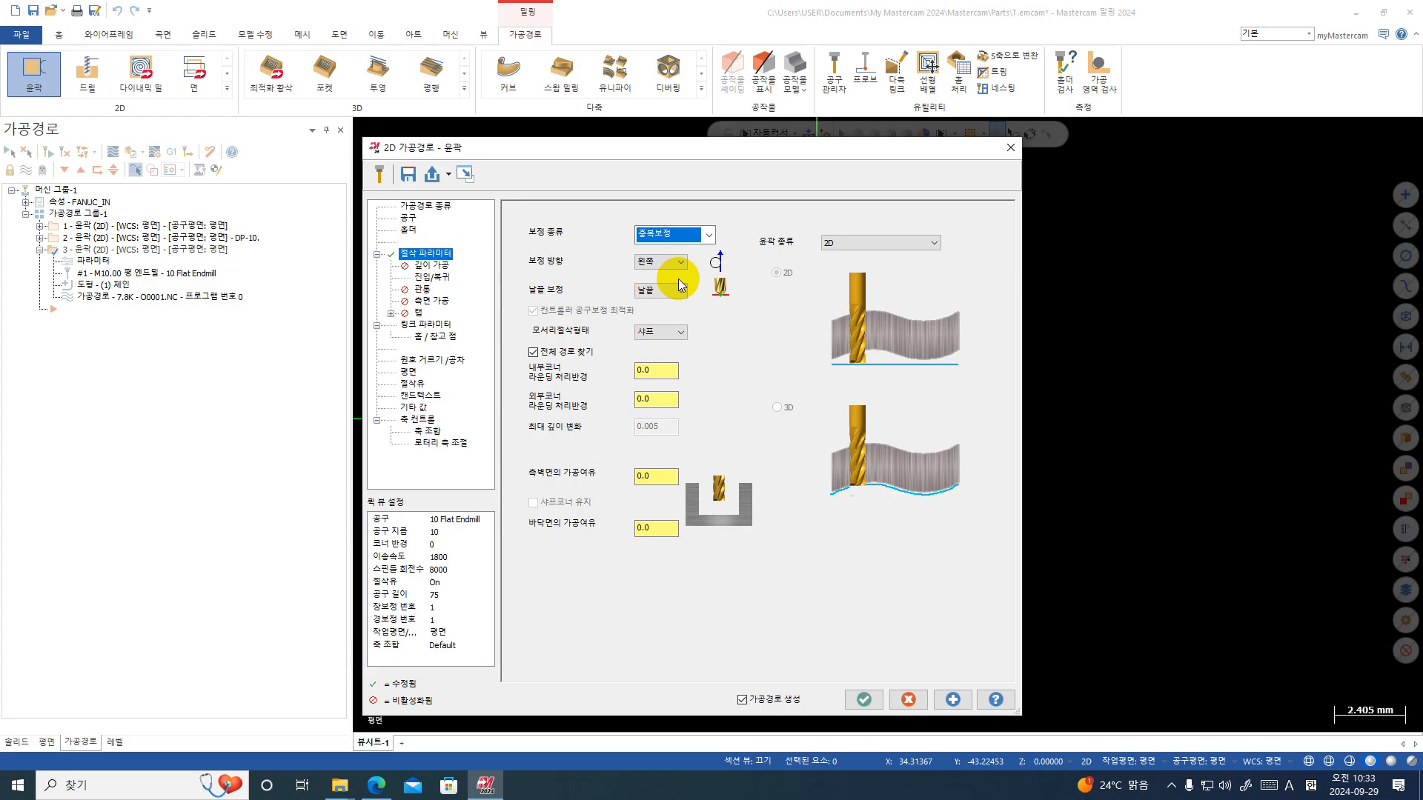
{"action": "left_click", "coordinate": [864, 699]}
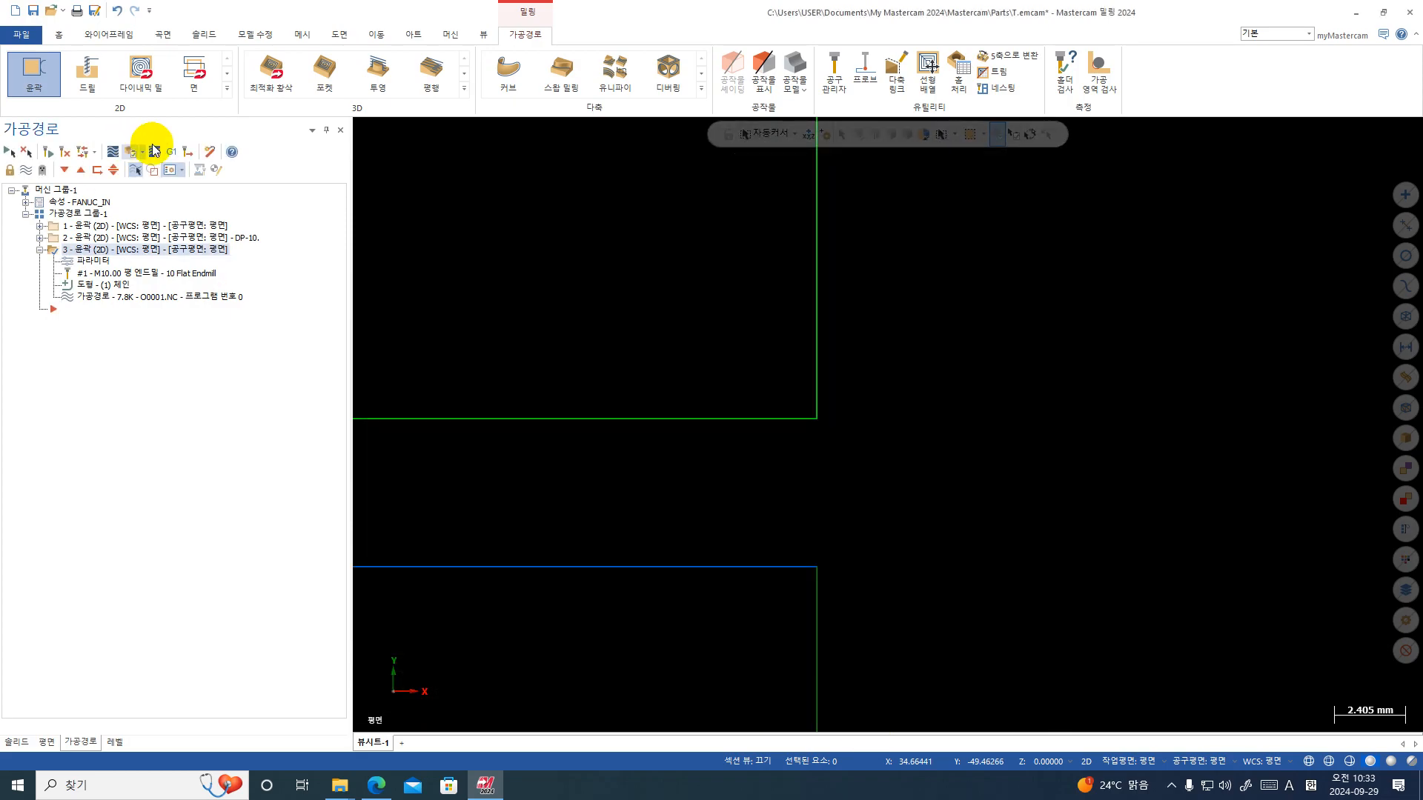
- Backplot the third contour operation to check the tool's path along the square's lower edge
{"action": "scroll", "coordinate": [956, 518], "scroll_direction": "down", "scroll_amount": 3}
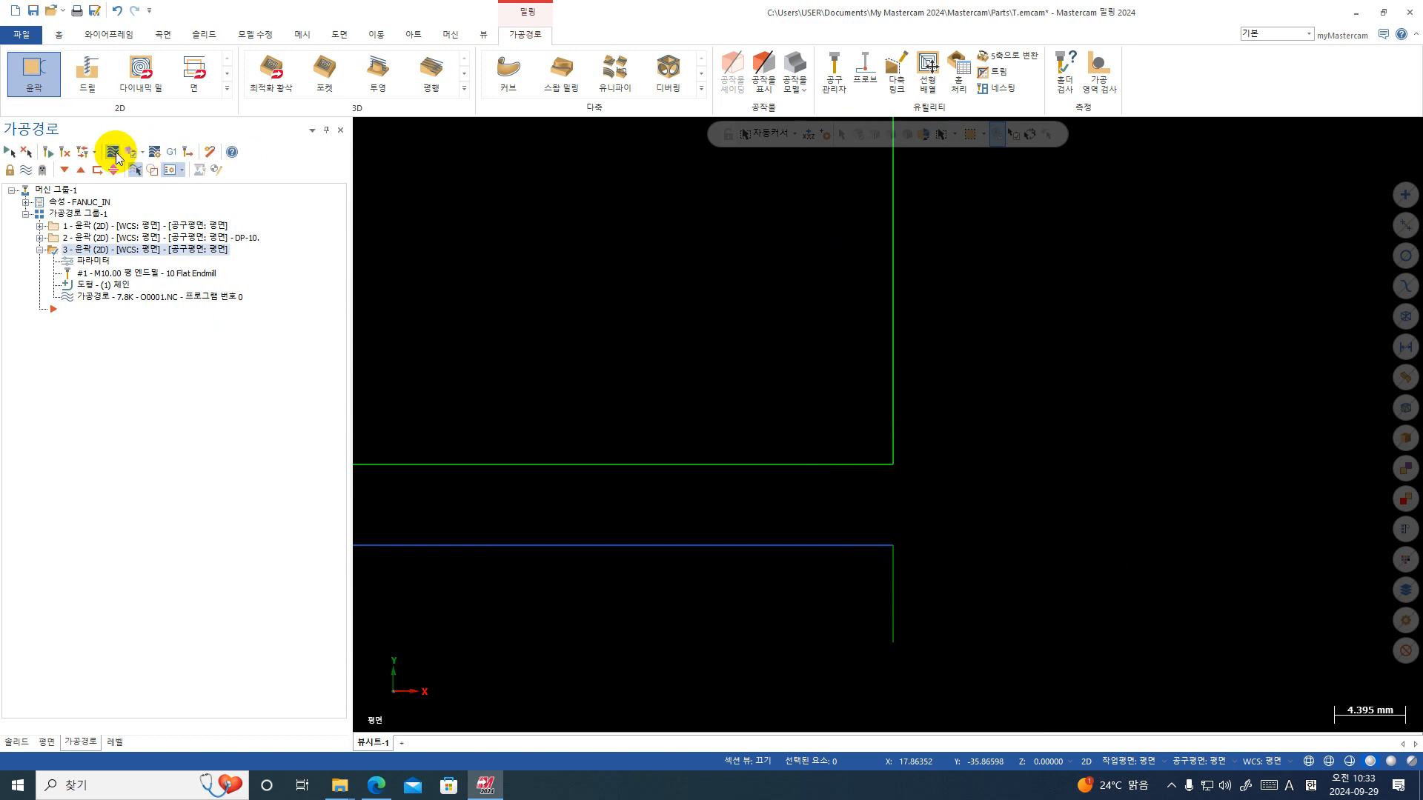
{"action": "left_click", "coordinate": [115, 152]}
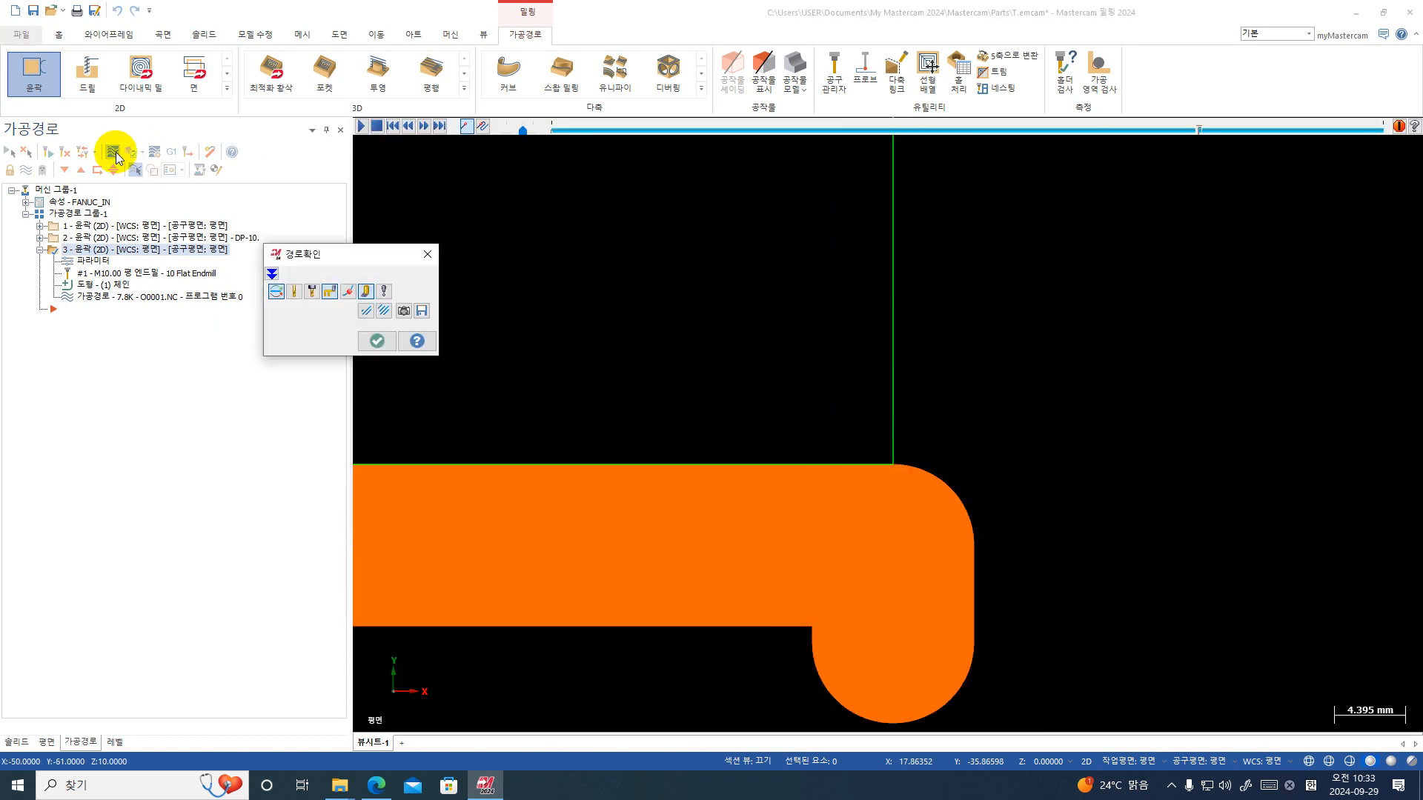
{"action": "left_click", "coordinate": [116, 153]}
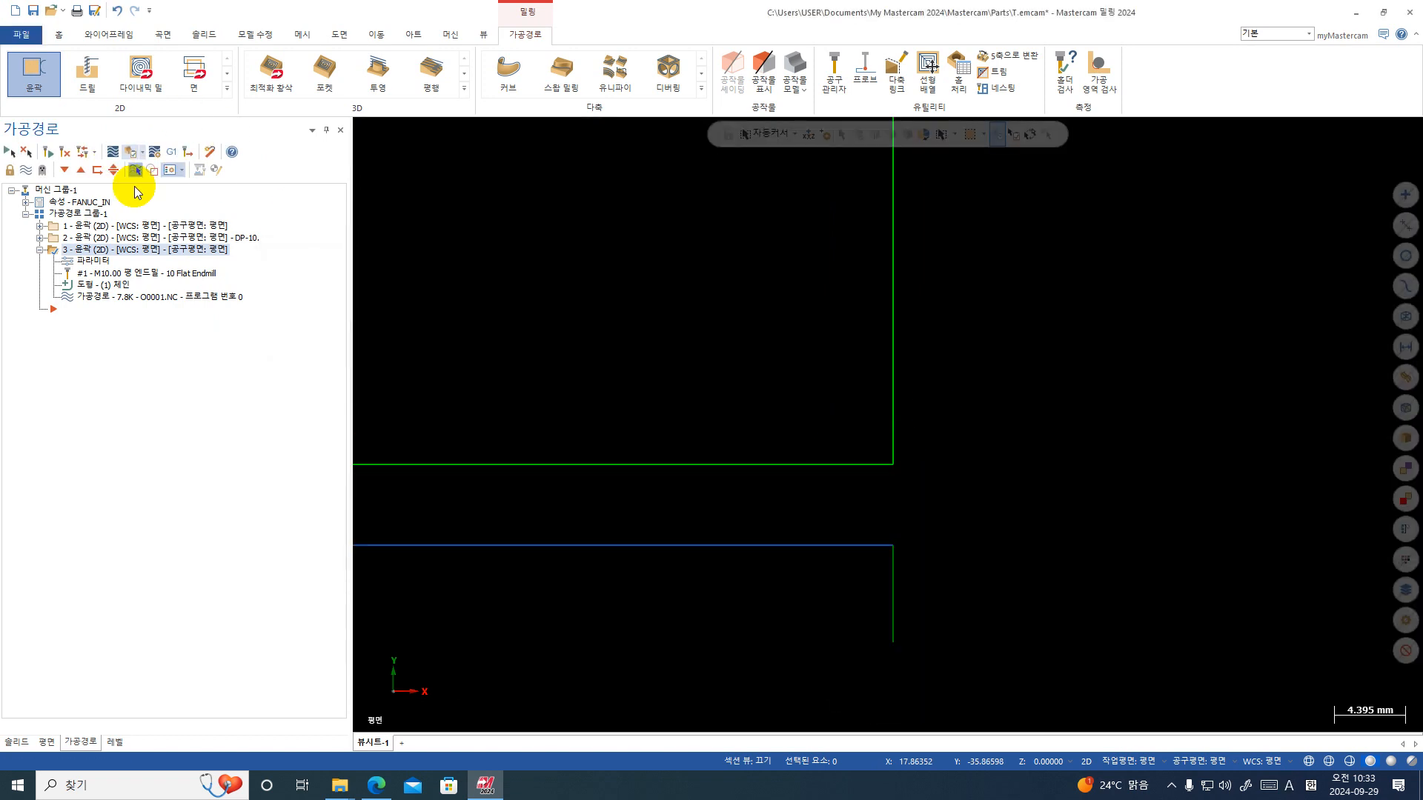
- Review the lead in/out settings of the third contour operation without changing them
{"action": "left_click", "coordinate": [90, 261]}
{"action": "left_click", "coordinate": [431, 277]}
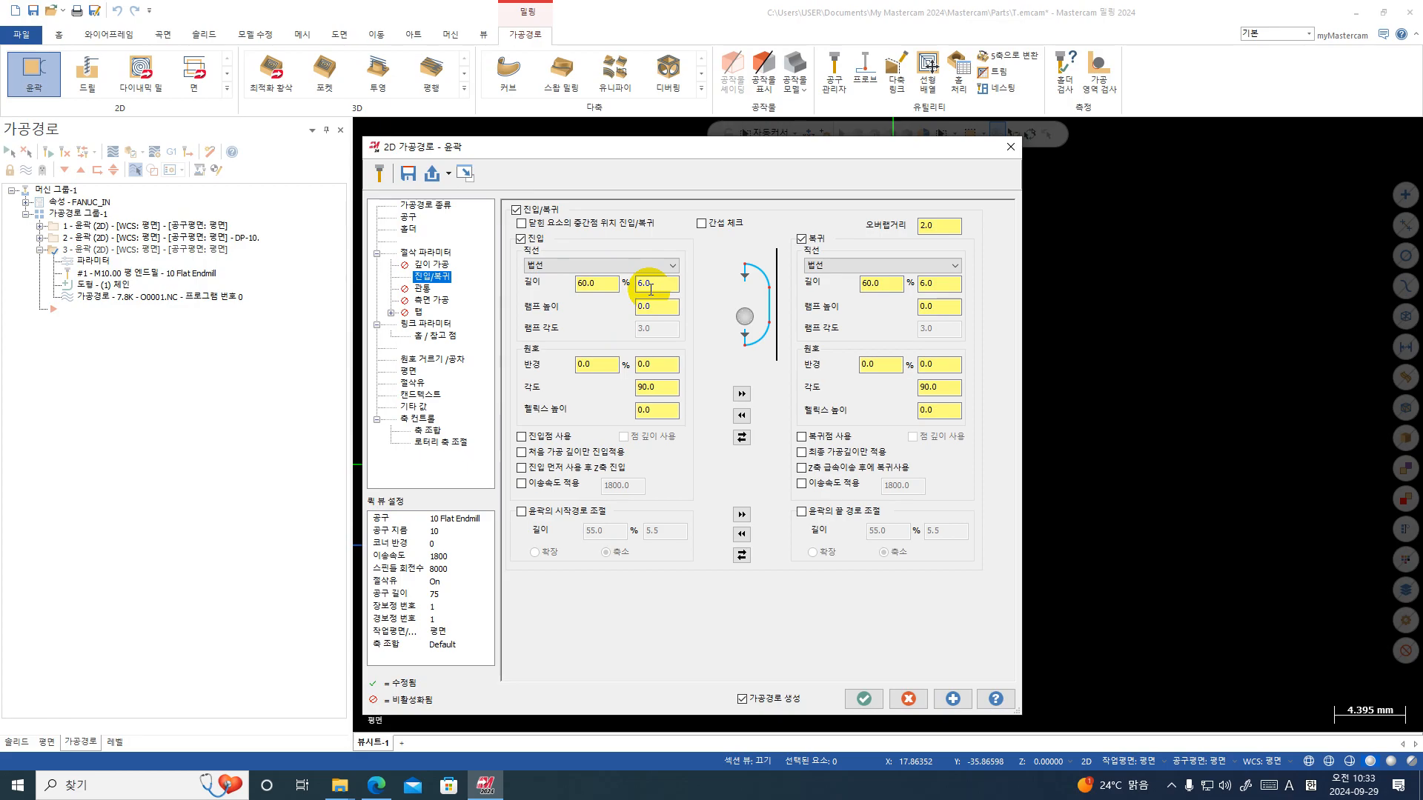
{"action": "left_click", "coordinate": [1010, 147]}
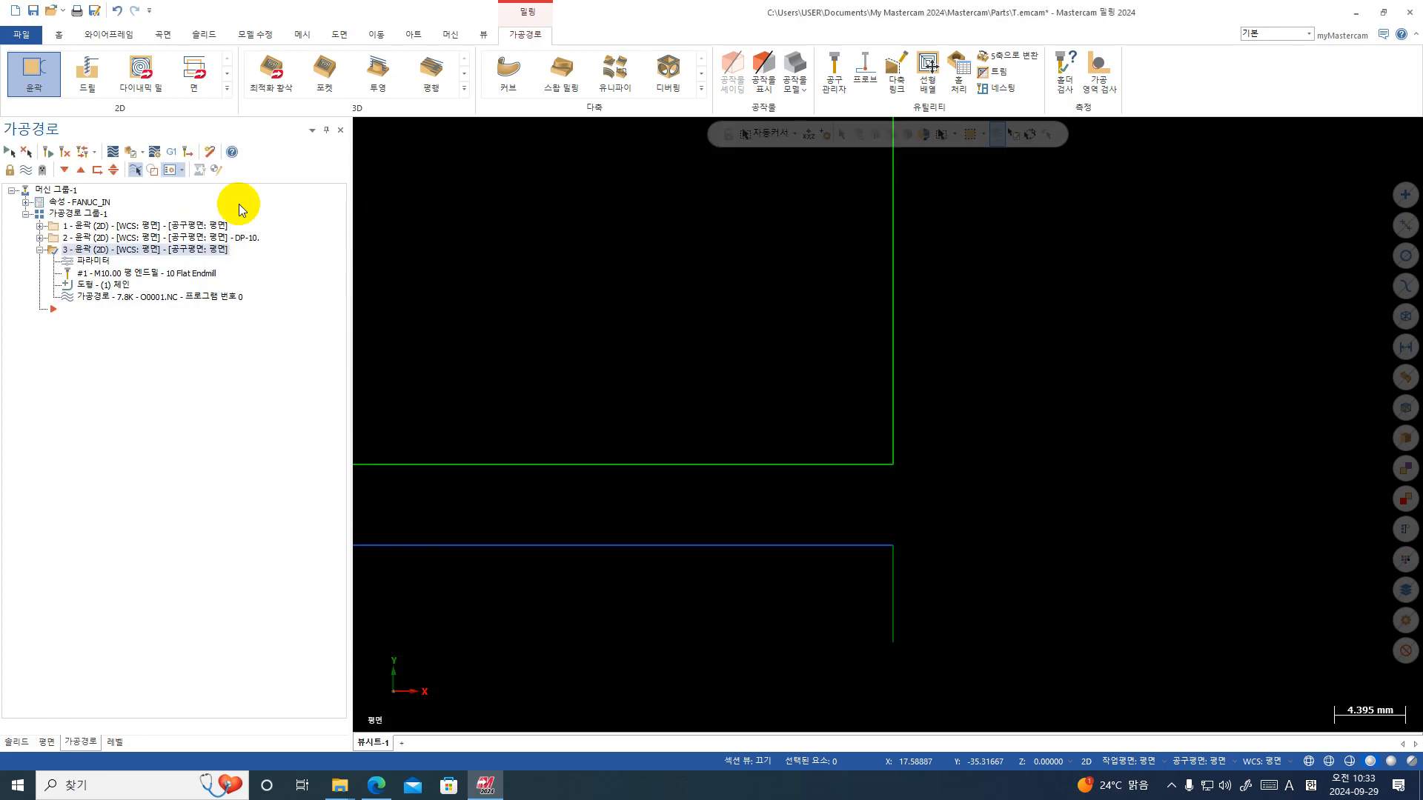
- Post only the third contour operation to NC code, overwriting the existing file O0001.NC
{"action": "left_click", "coordinate": [171, 151]}
{"action": "left_click", "coordinate": [527, 376]}
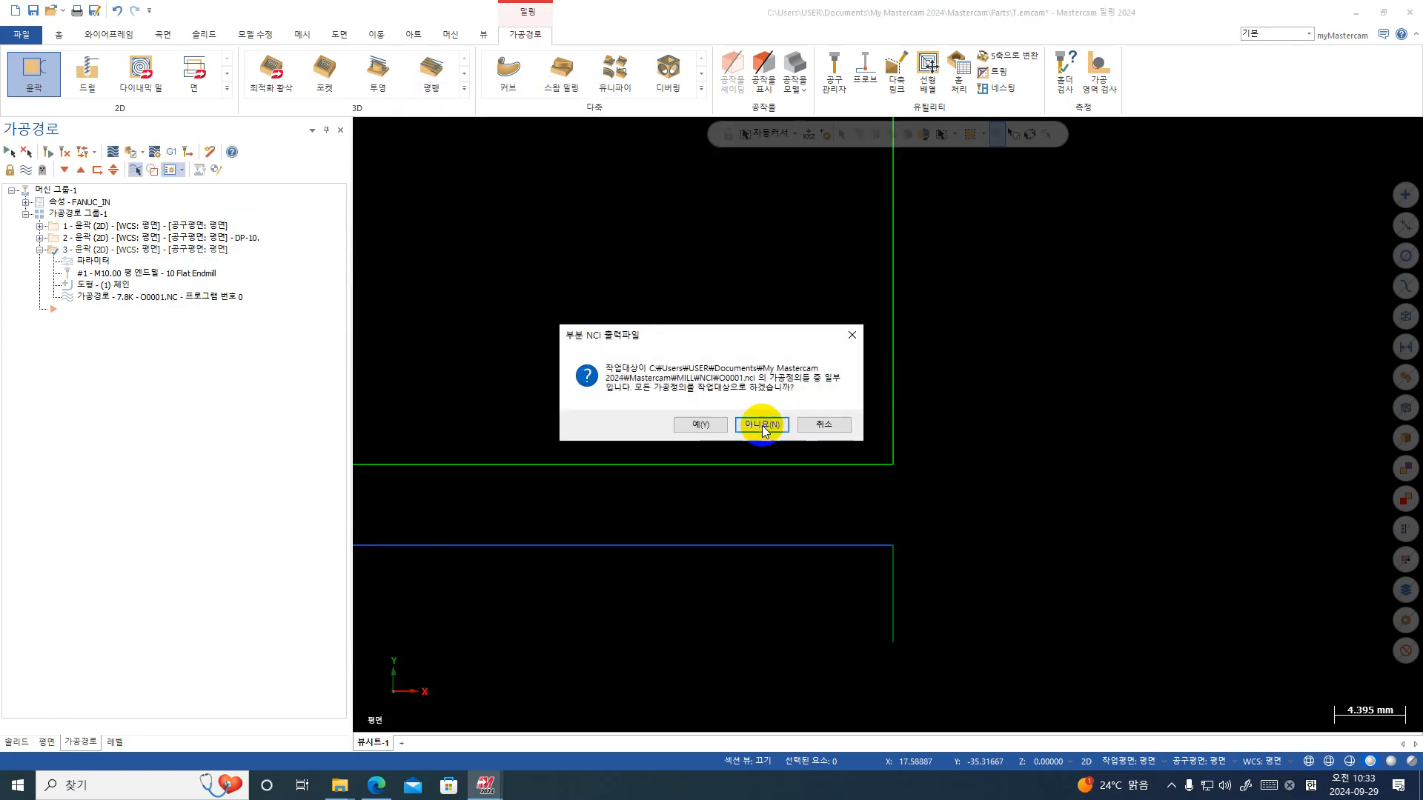
{"action": "left_click", "coordinate": [762, 426]}
{"action": "key", "text": "Return"}
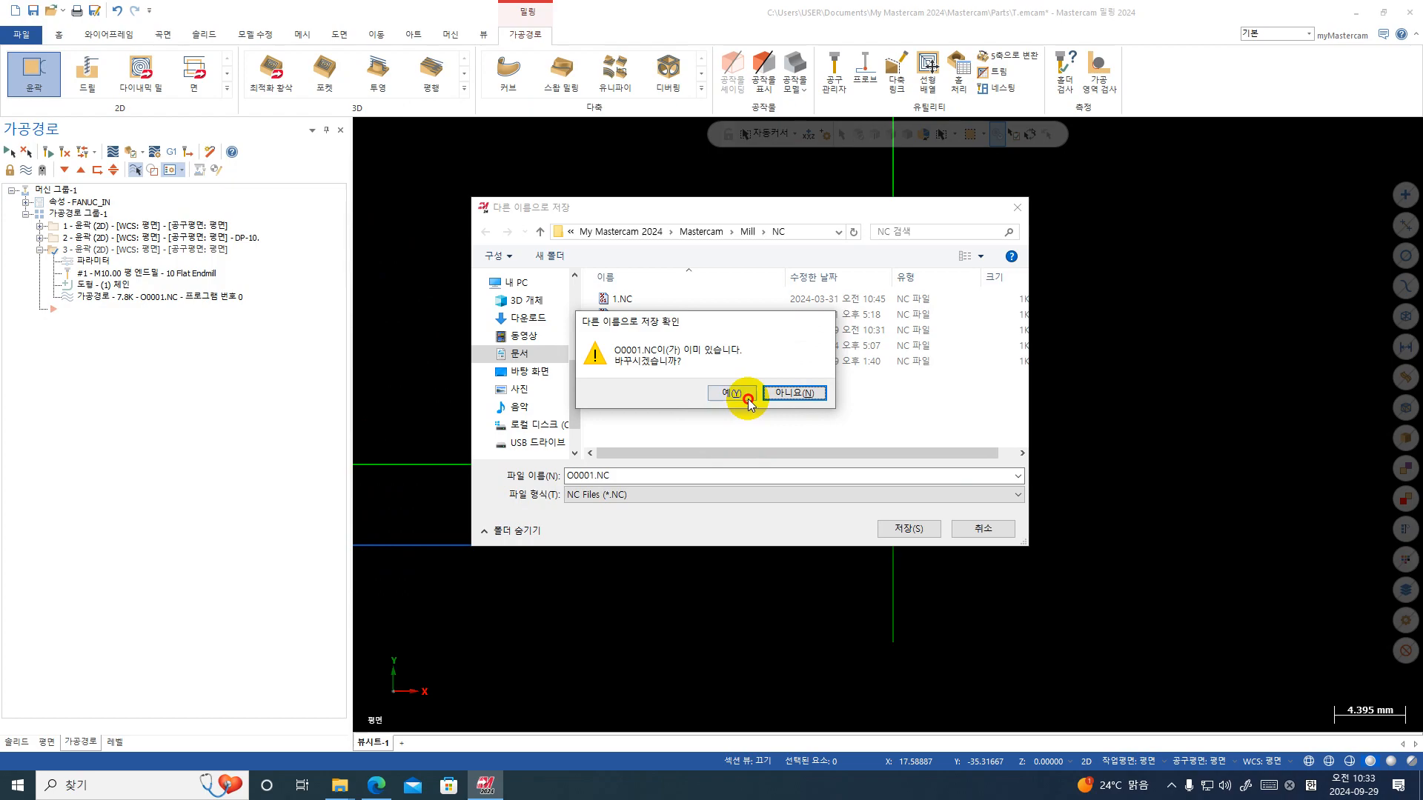
{"action": "left_click", "coordinate": [748, 399]}
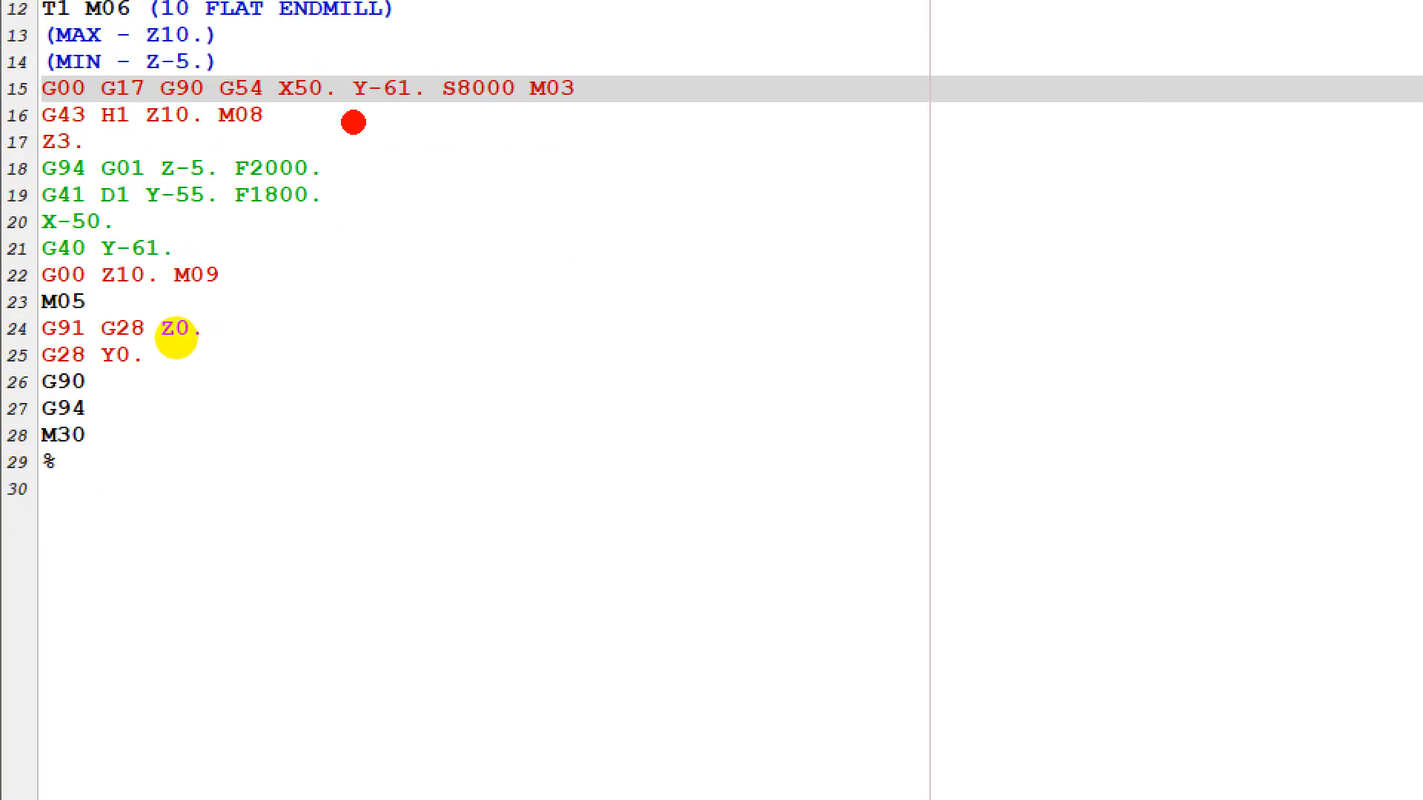
- Circle Y-61. on line 15 of the NC code and underline D1 Y-55. on line 19
{"action": "left_click", "coordinate": [354, 122]}
{"action": "mouse_move", "coordinate": [349, 124]}
{"action": "left_mouse_down"}
{"action": "mouse_move", "coordinate": [445, 72]}
{"action": "mouse_move", "coordinate": [362, 46]}
{"action": "mouse_move", "coordinate": [342, 119]}
{"action": "left_mouse_up"}
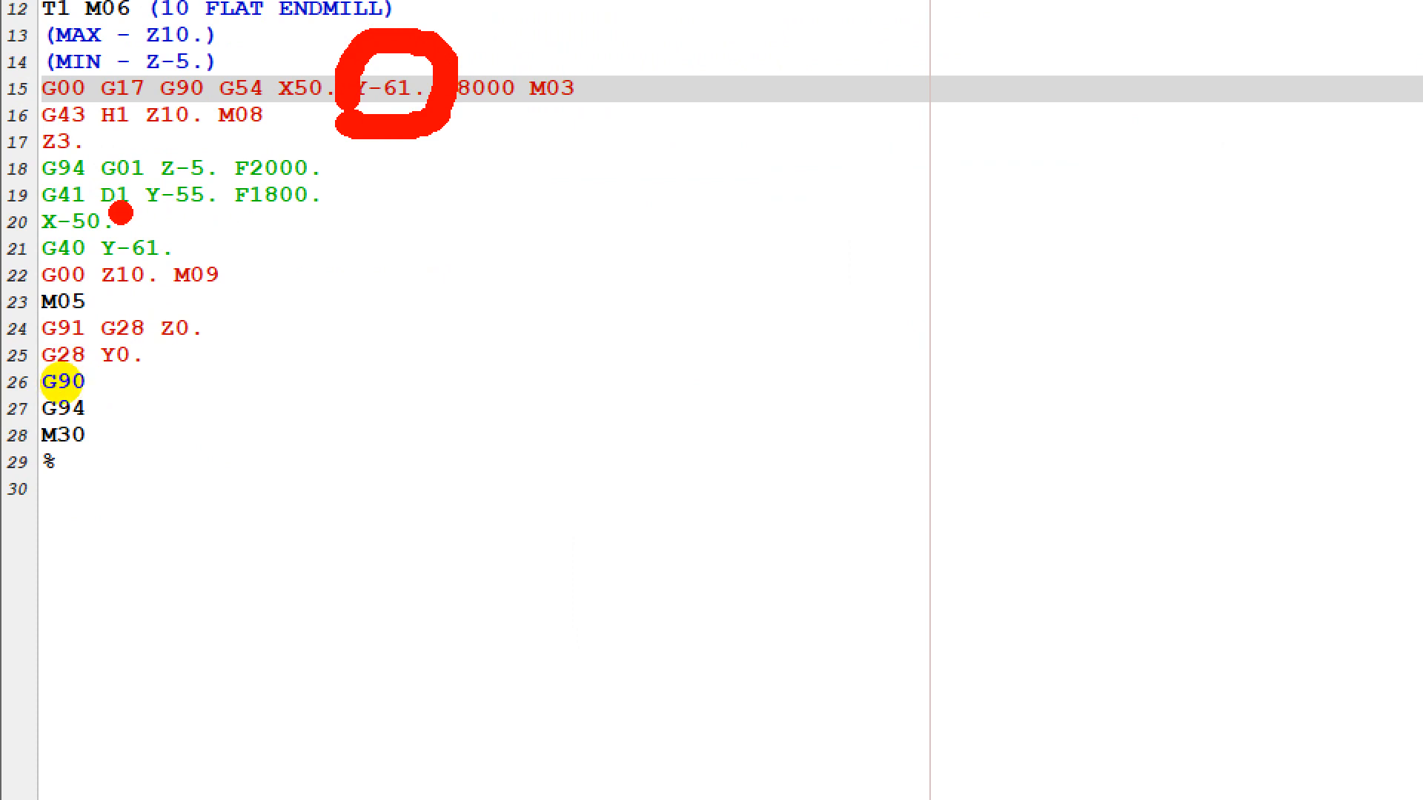
{"action": "left_click_drag", "start_coordinate": [94, 217], "coordinate": [224, 229]}
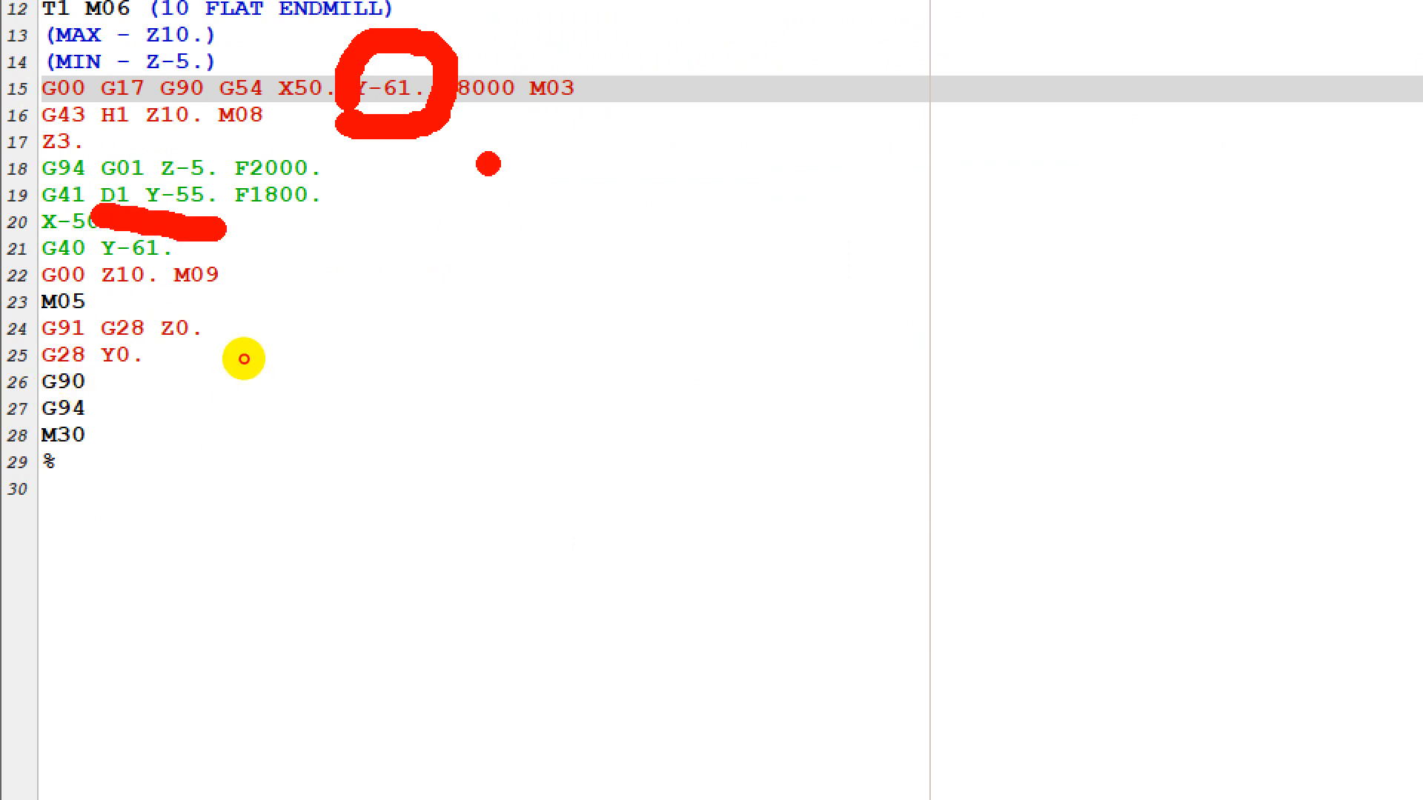
- Handwrite Y5 followed by a filled dot beside the feed moves in the NC code
{"action": "mouse_move", "coordinate": [487, 163]}
{"action": "left_mouse_down"}
{"action": "mouse_move", "coordinate": [552, 159]}
{"action": "mouse_move", "coordinate": [521, 218]}
{"action": "left_mouse_up"}
{"action": "mouse_move", "coordinate": [584, 170]}
{"action": "left_mouse_down"}
{"action": "mouse_move", "coordinate": [593, 203]}
{"action": "mouse_move", "coordinate": [576, 240]}
{"action": "mouse_move", "coordinate": [625, 172]}
{"action": "left_mouse_up"}
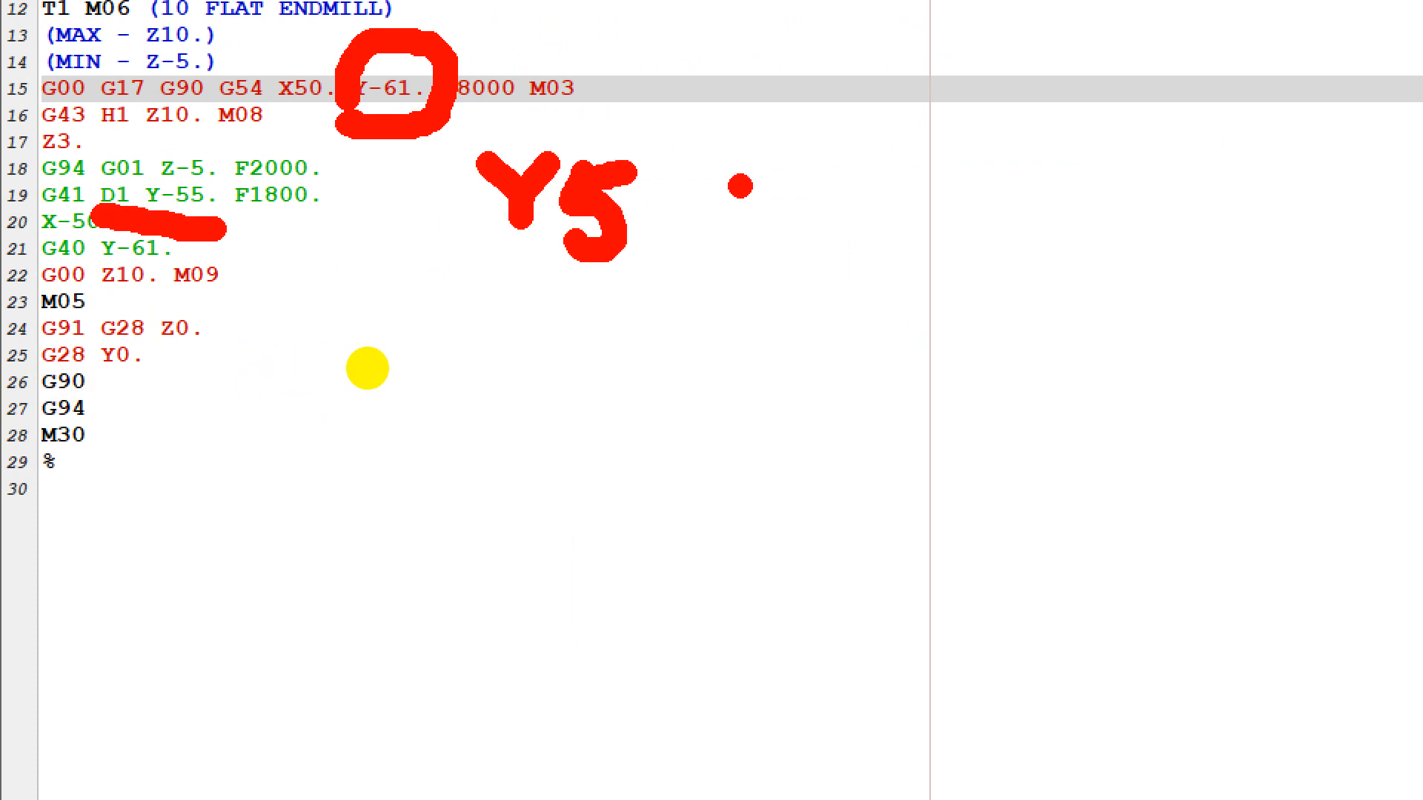
{"action": "left_click_drag", "start_coordinate": [726, 181], "coordinate": [714, 199]}
{"action": "left_click", "coordinate": [705, 149]}
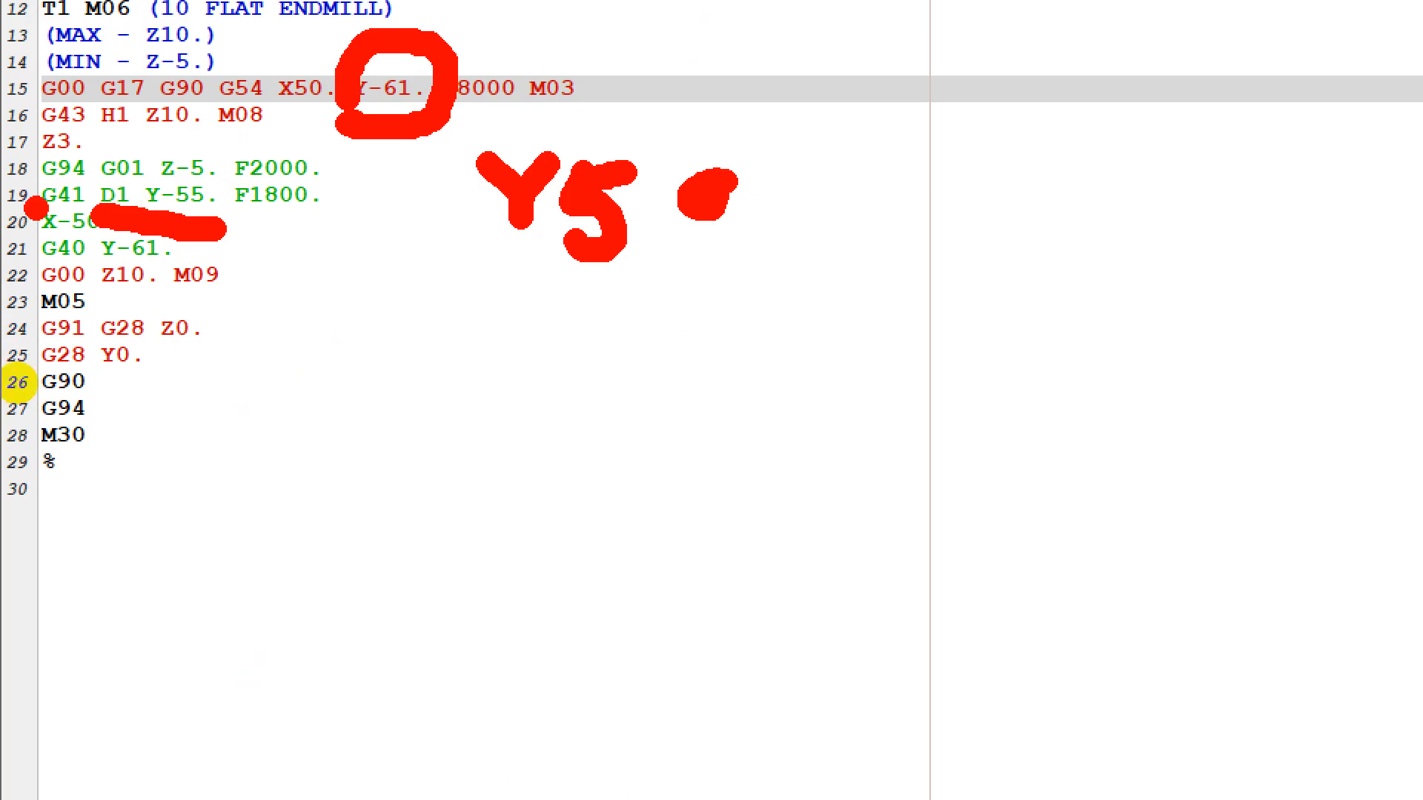
- Box G41 D1 on line 19 and sketch a large oval and an open bracket in the blank area beside the code
{"action": "left_click_drag", "start_coordinate": [32, 219], "coordinate": [138, 219]}
{"action": "mouse_move", "coordinate": [66, 383]}
{"action": "left_mouse_down"}
{"action": "mouse_move", "coordinate": [70, 359]}
{"action": "mouse_move", "coordinate": [9, 353]}
{"action": "mouse_move", "coordinate": [9, 382]}
{"action": "left_mouse_up"}
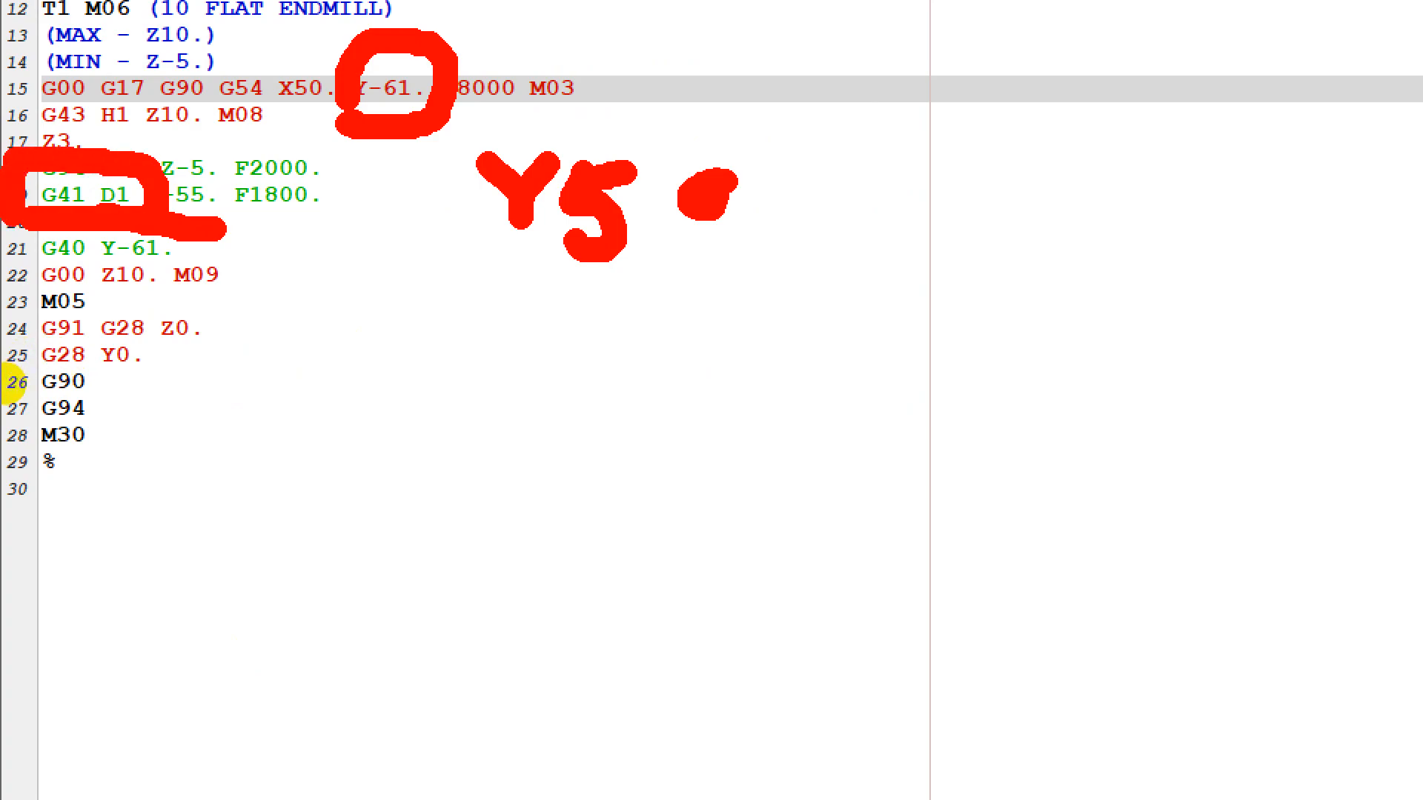
{"action": "mouse_move", "coordinate": [950, 474]}
{"action": "left_mouse_down"}
{"action": "mouse_move", "coordinate": [508, 587]}
{"action": "mouse_move", "coordinate": [963, 508]}
{"action": "mouse_move", "coordinate": [953, 474]}
{"action": "left_mouse_up"}
{"action": "mouse_move", "coordinate": [1134, 233]}
{"action": "left_mouse_down"}
{"action": "mouse_move", "coordinate": [1008, 232]}
{"action": "mouse_move", "coordinate": [1152, 298]}
{"action": "left_mouse_up"}
{"action": "left_click", "coordinate": [1206, 223]}
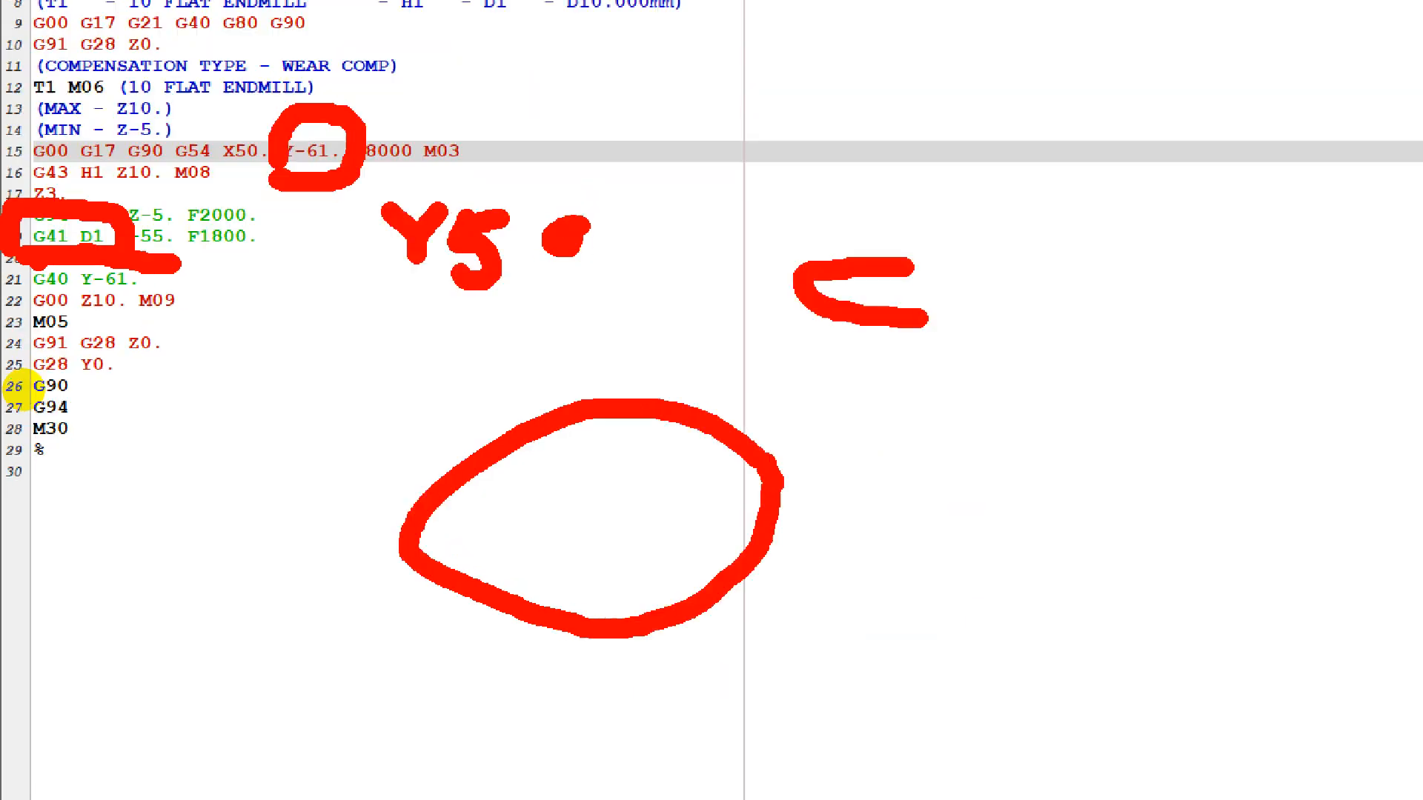
- Close the NC code and set the third contour operation's compensation type to 역중복보정 (reverse wear), regenerating its toolpath
{"action": "left_click", "coordinate": [1414, 15]}
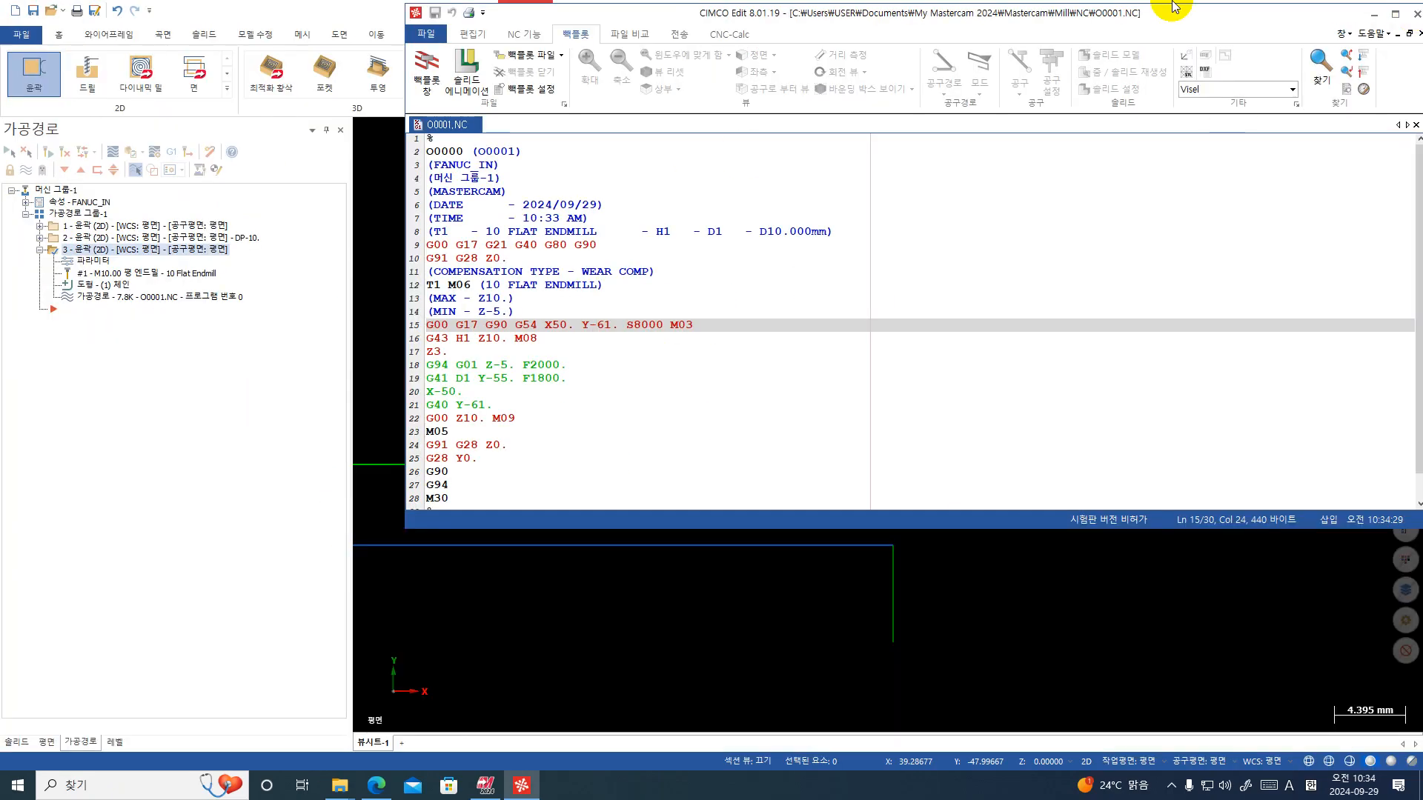
{"action": "left_click", "coordinate": [1415, 15]}
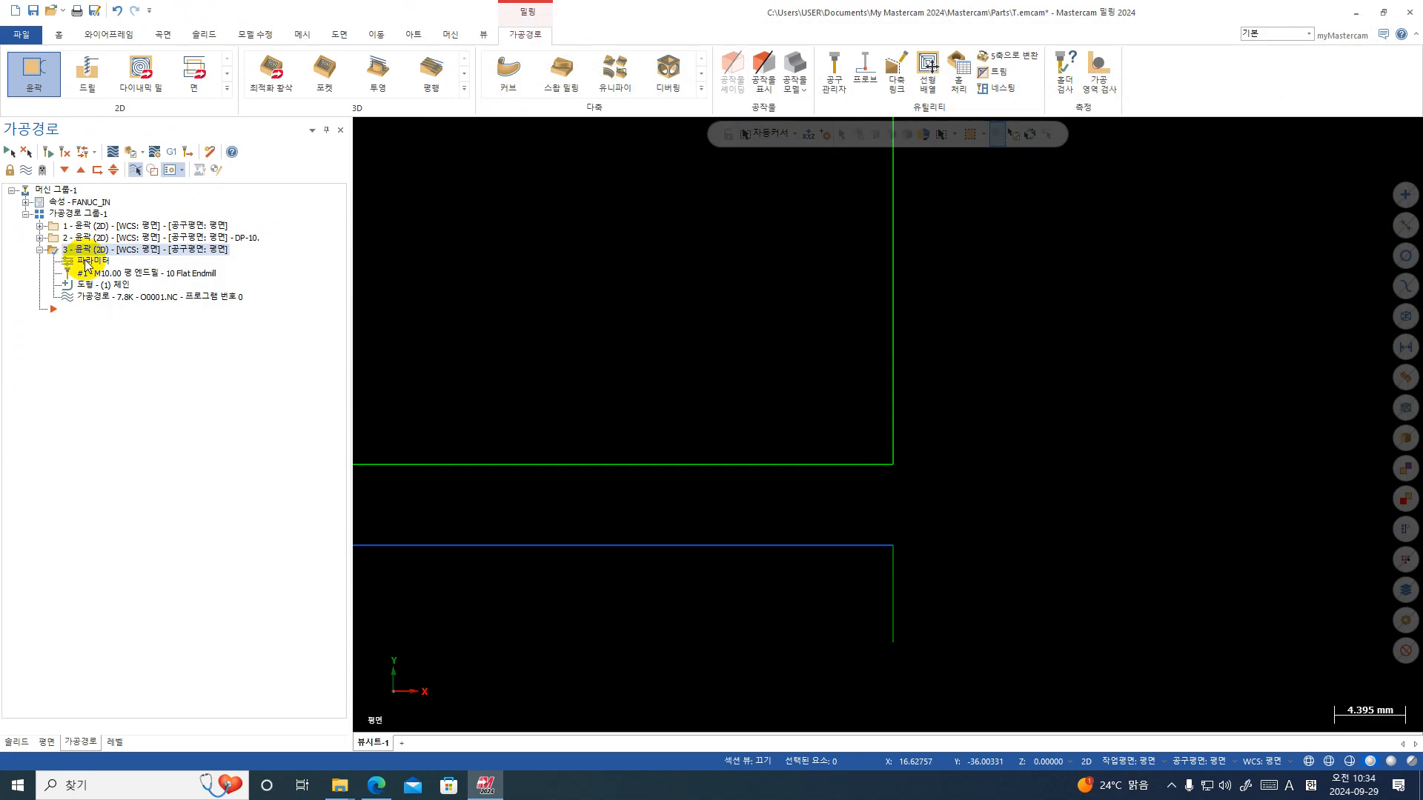
{"action": "left_click", "coordinate": [93, 260]}
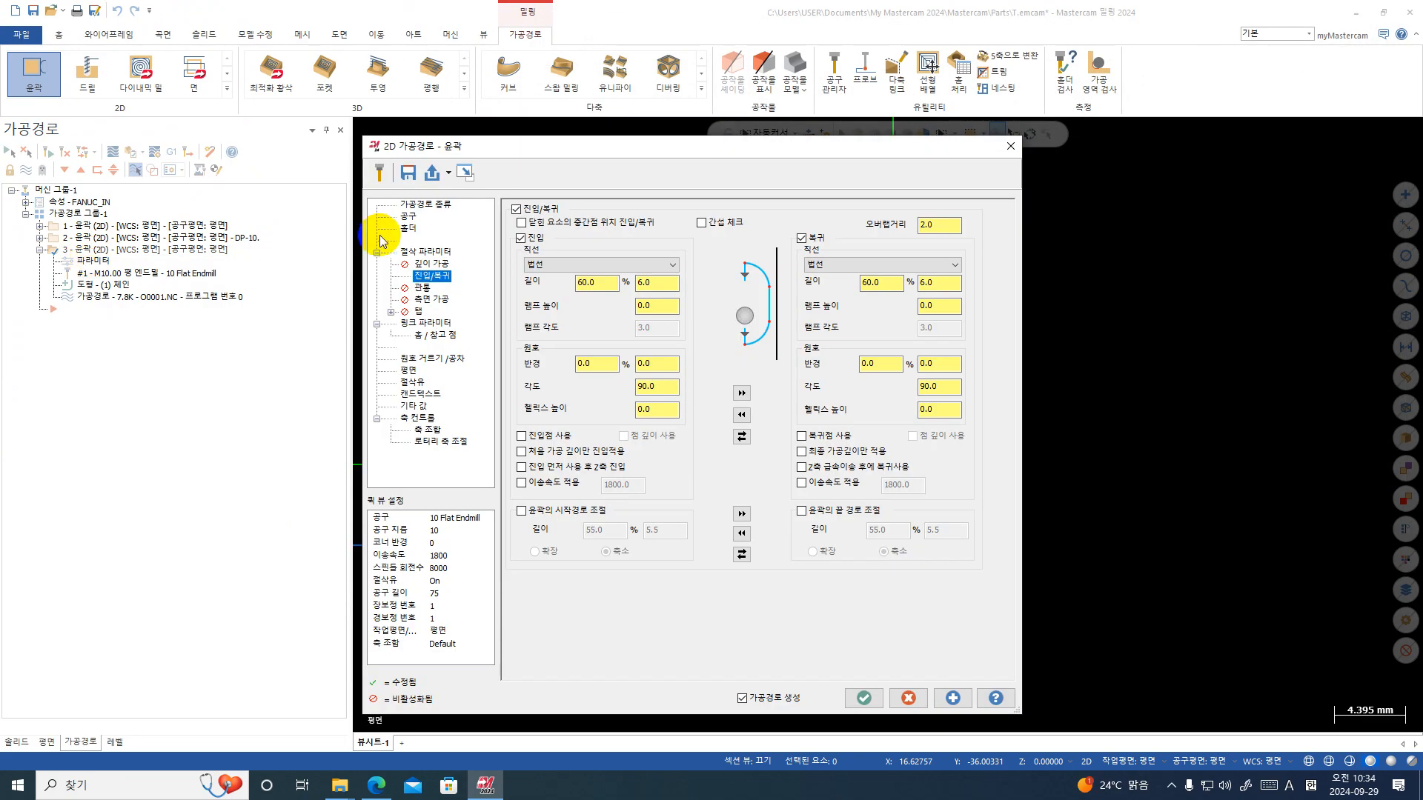
{"action": "left_click", "coordinate": [400, 253]}
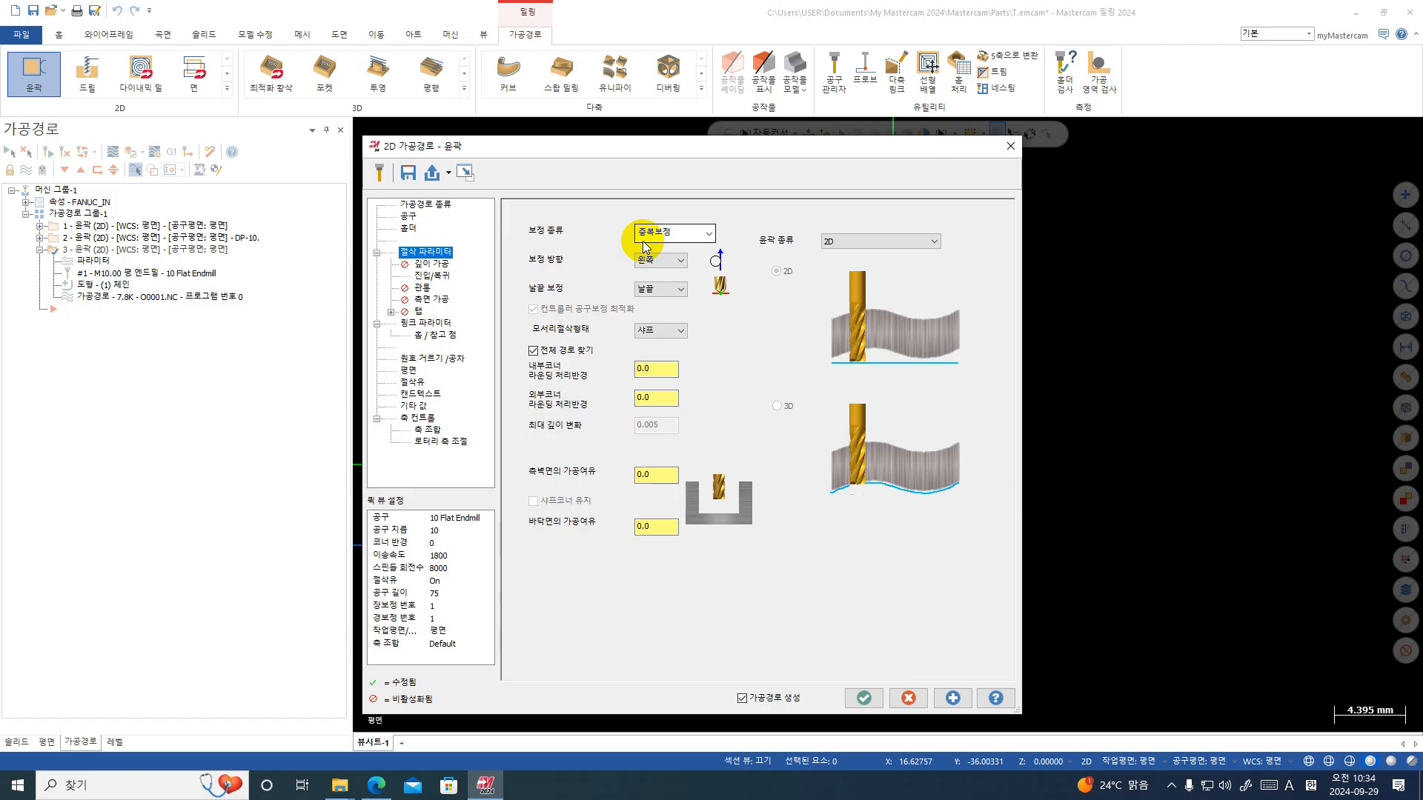
{"action": "left_click", "coordinate": [689, 232]}
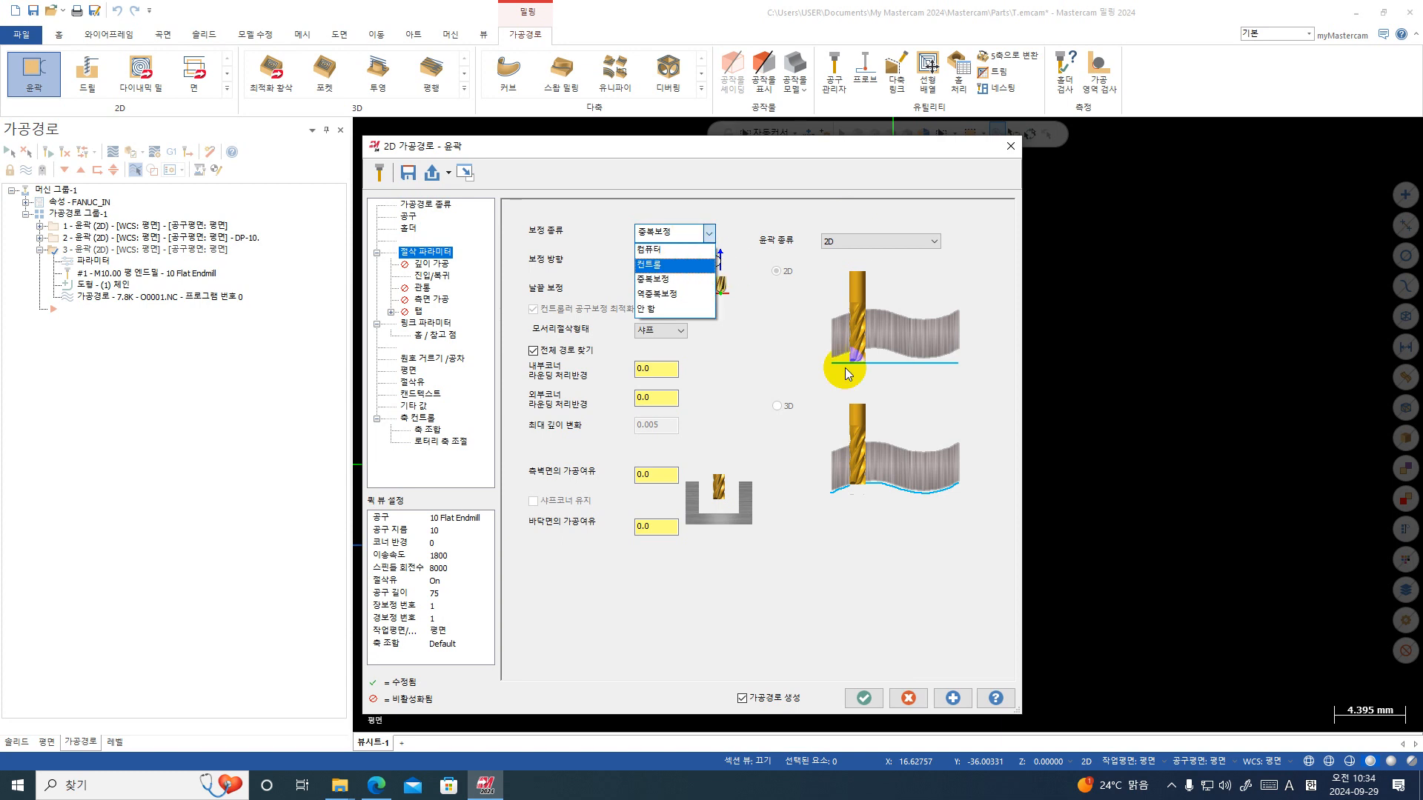
{"action": "left_click", "coordinate": [654, 296]}
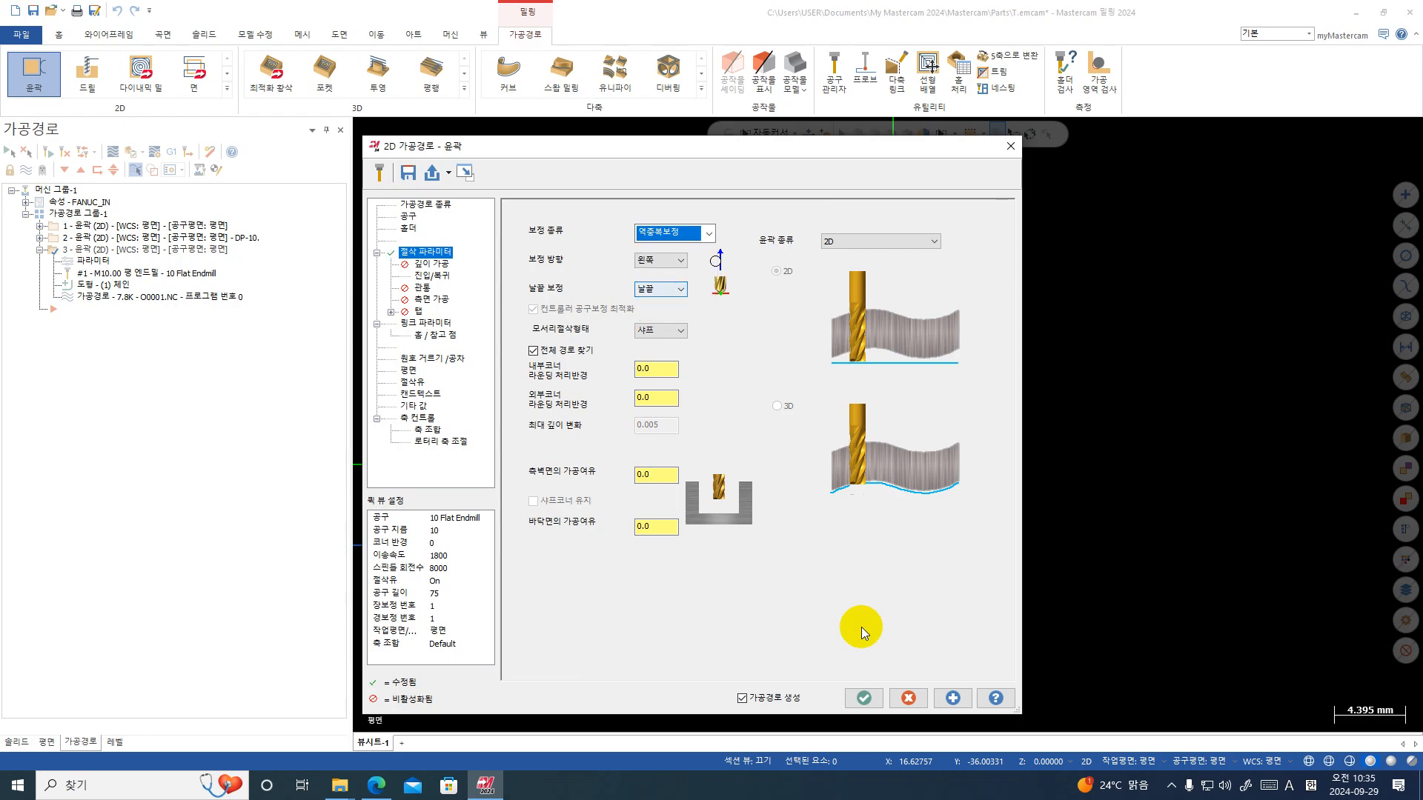
{"action": "left_click", "coordinate": [865, 698]}
- Post only the third contour operation, overwriting O0001.NC, and examine the G42 D1 block on line 19 of the code
{"action": "left_click", "coordinate": [169, 148]}
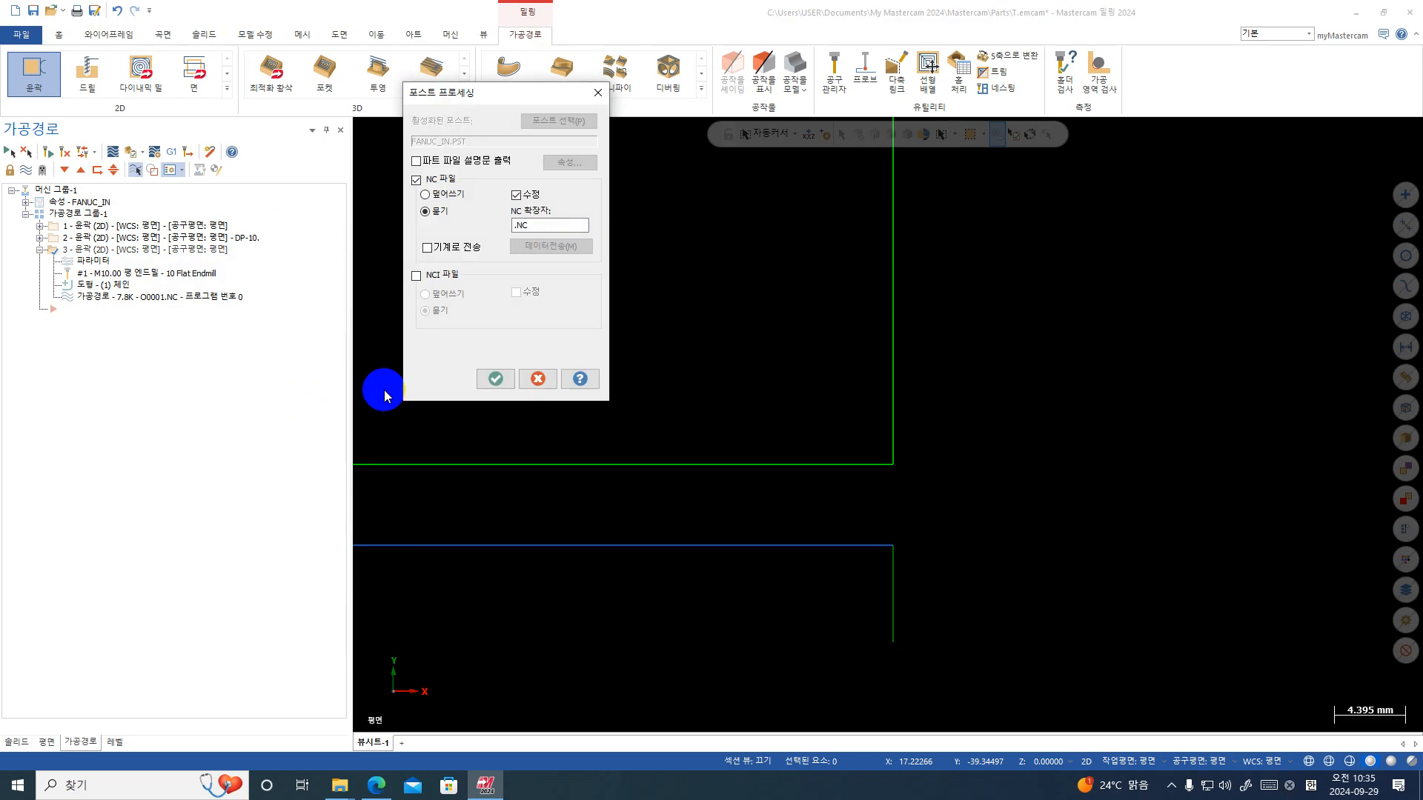
{"action": "left_click", "coordinate": [501, 382]}
{"action": "left_click", "coordinate": [767, 430]}
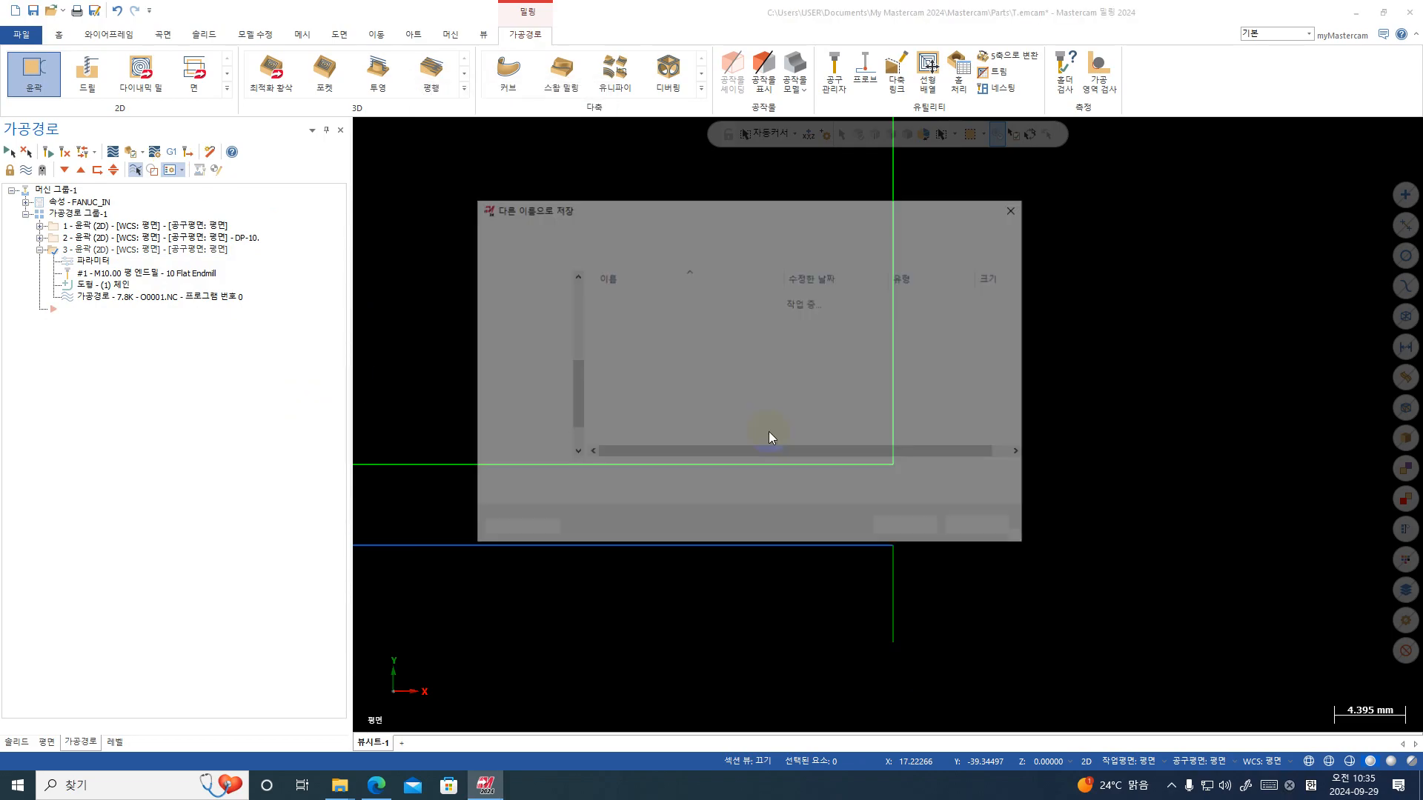
{"action": "key", "text": "Return"}
{"action": "left_click", "coordinate": [733, 398]}
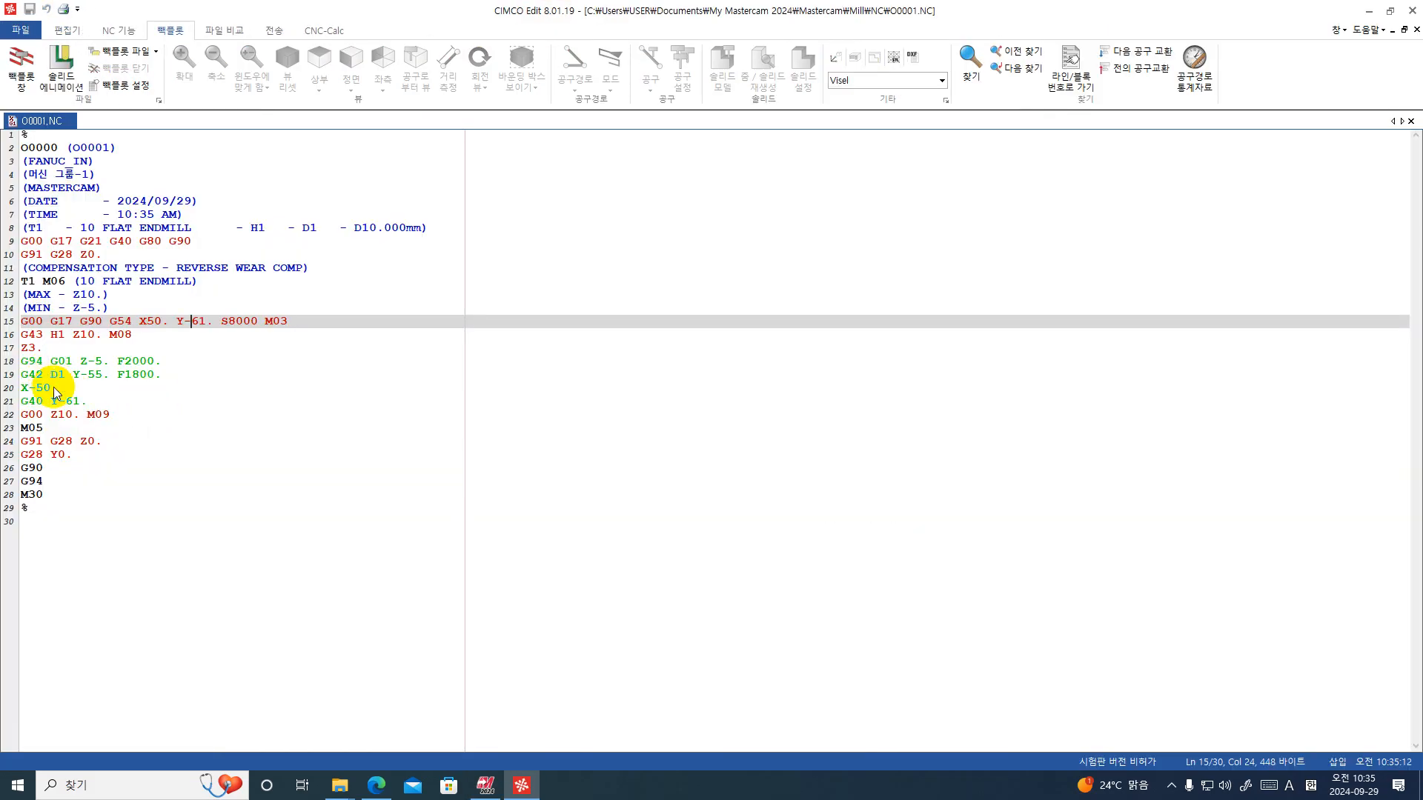
{"action": "left_click", "coordinate": [46, 378]}
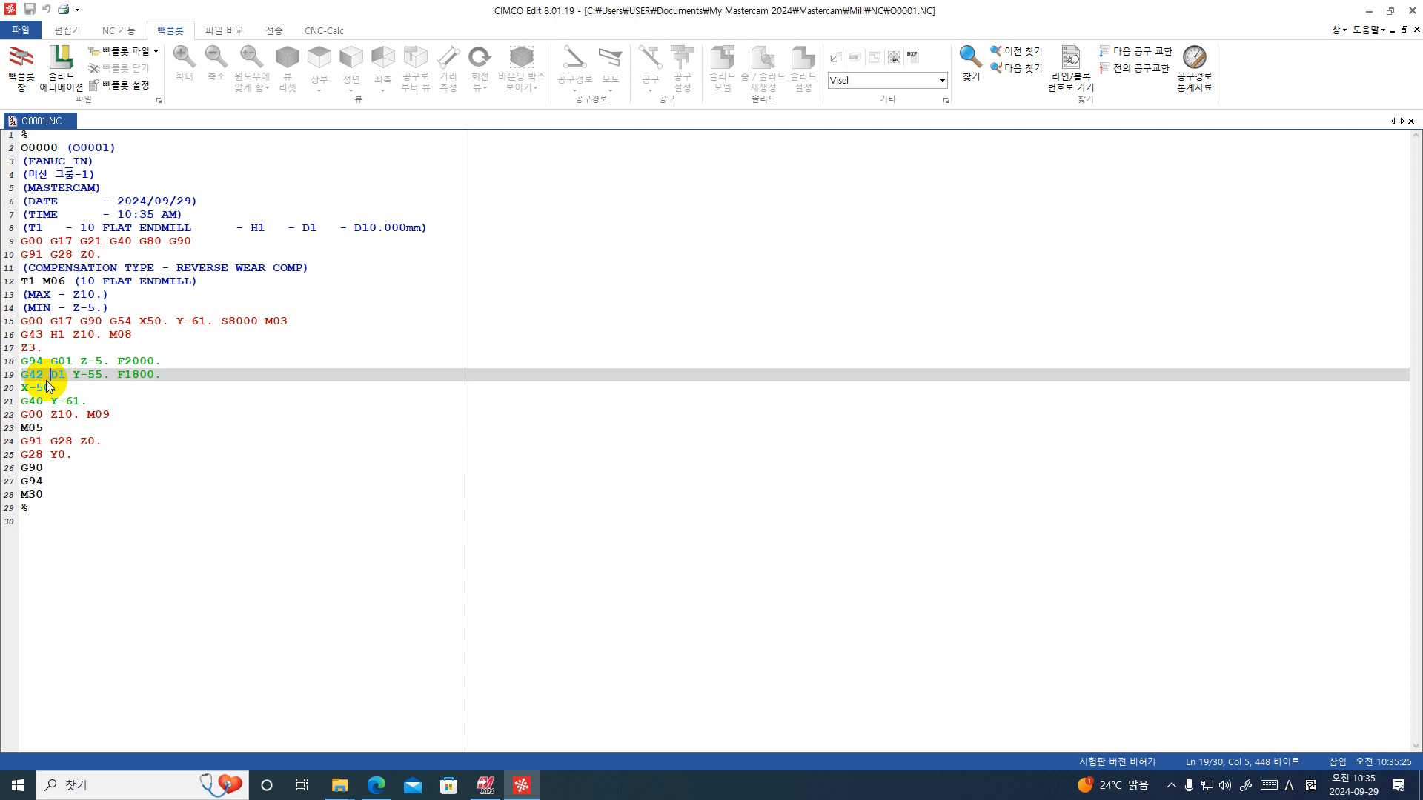
{"action": "left_click", "coordinate": [1414, 10]}
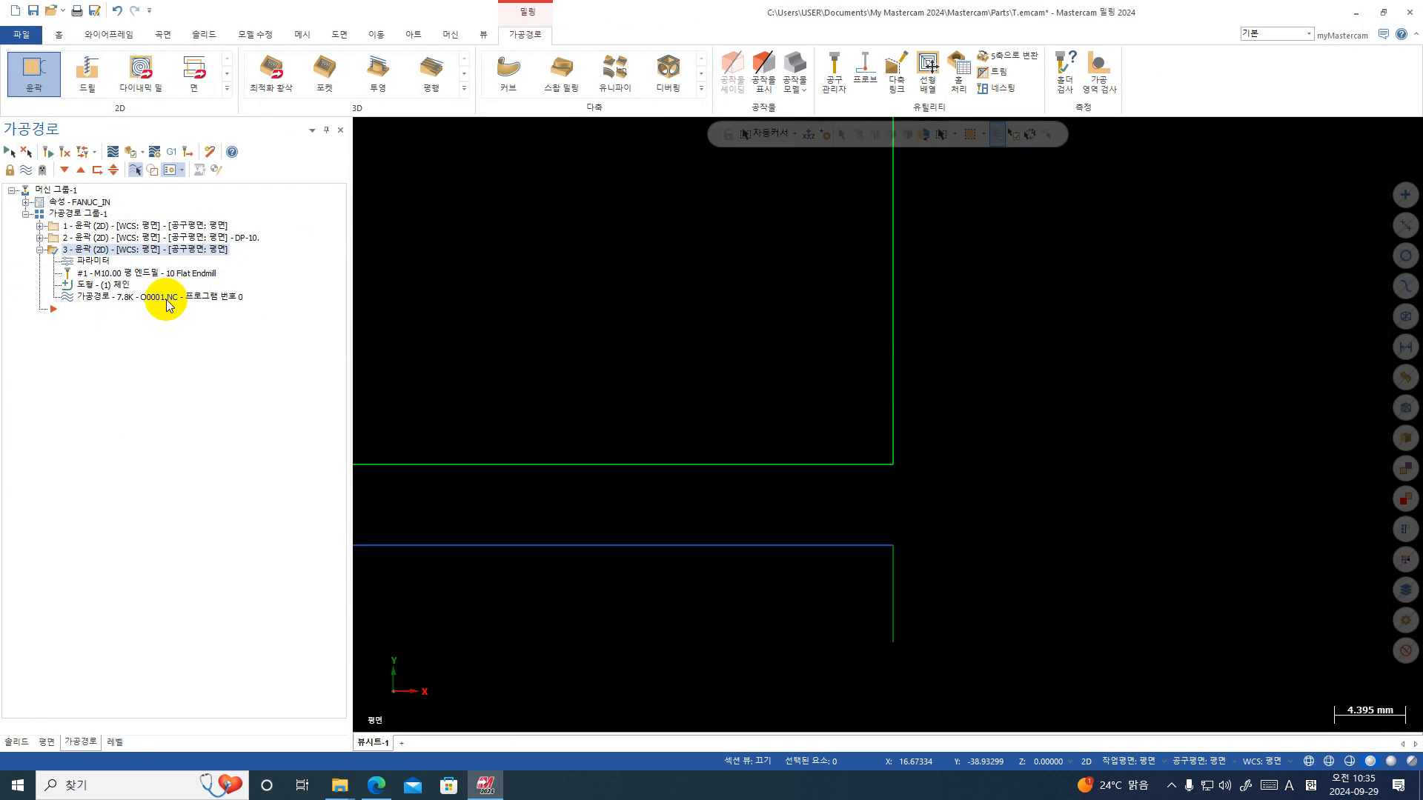
- In the third contour operation's cutting parameters, try the 중복보정 and 컴퓨터 compensation types and finish on 안 함 (off)
{"action": "left_click", "coordinate": [95, 263]}
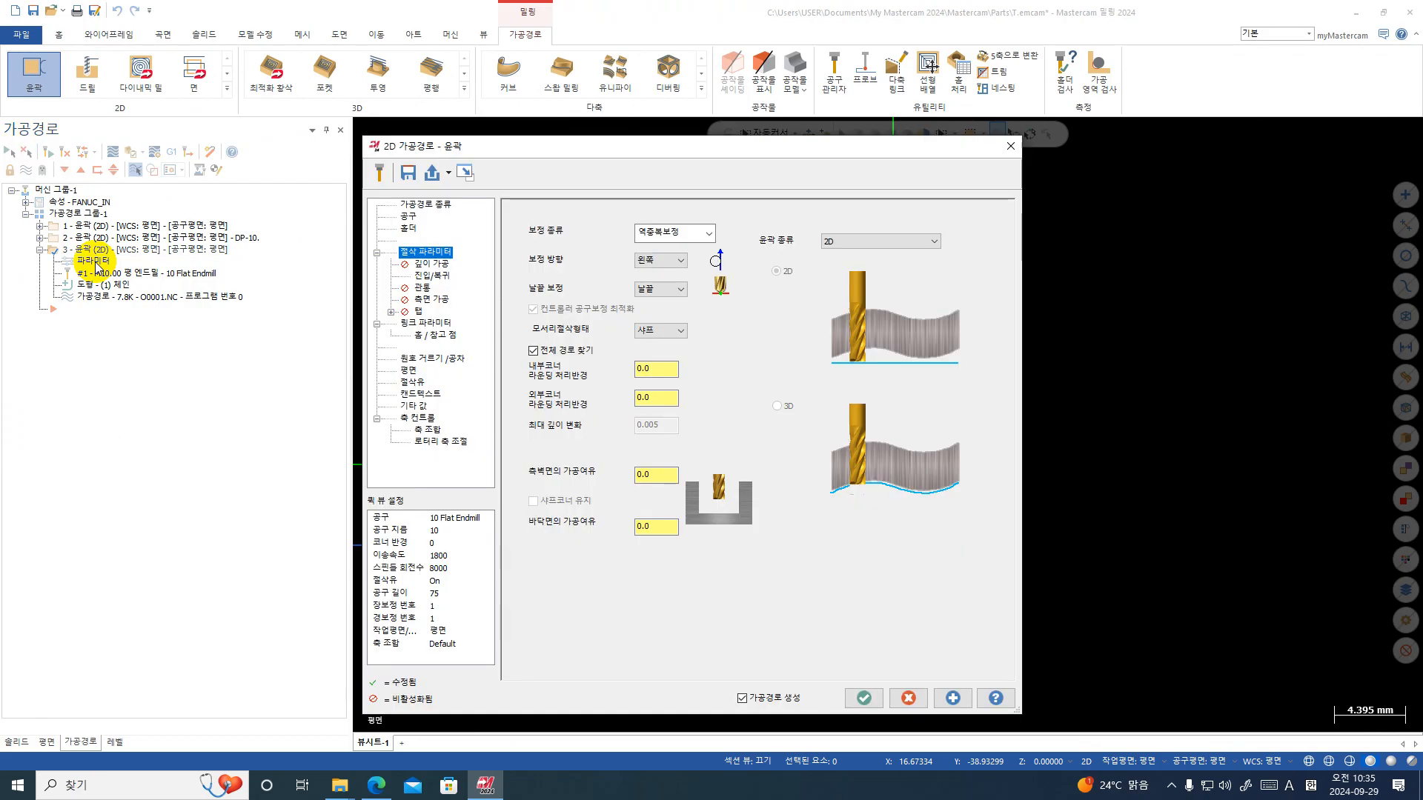
{"action": "left_click", "coordinate": [673, 234]}
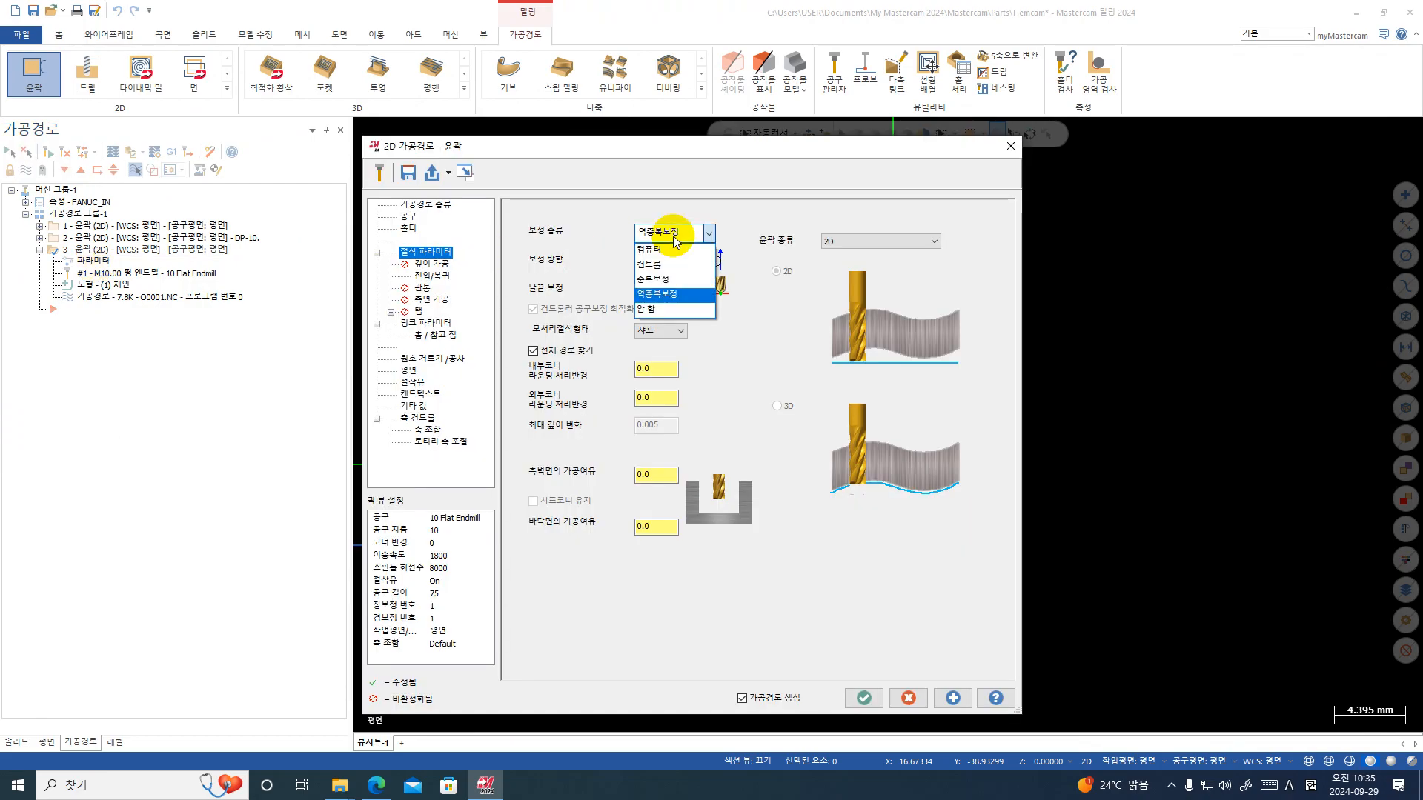
{"action": "left_click", "coordinate": [676, 279]}
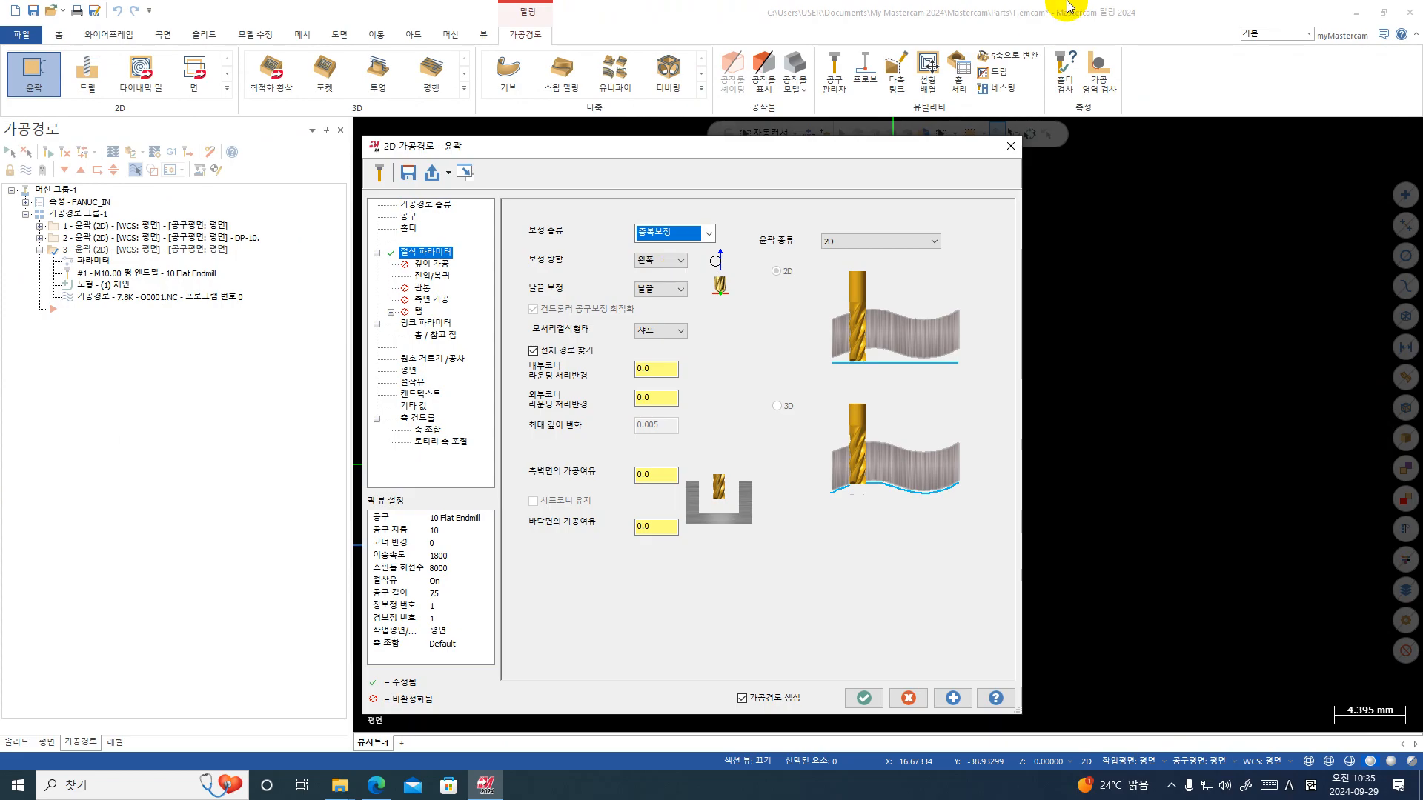
{"action": "left_click", "coordinate": [686, 236]}
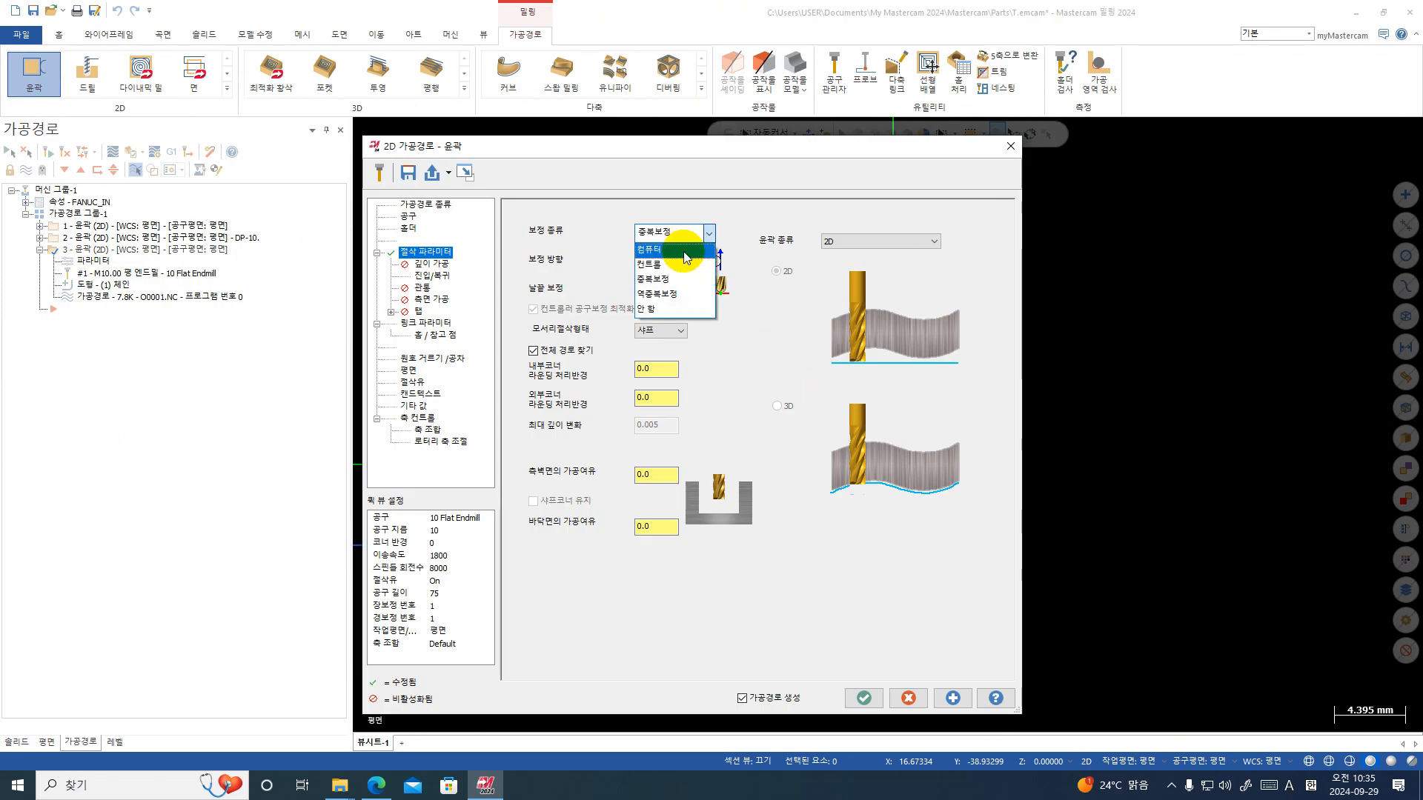
{"action": "left_click", "coordinate": [687, 249]}
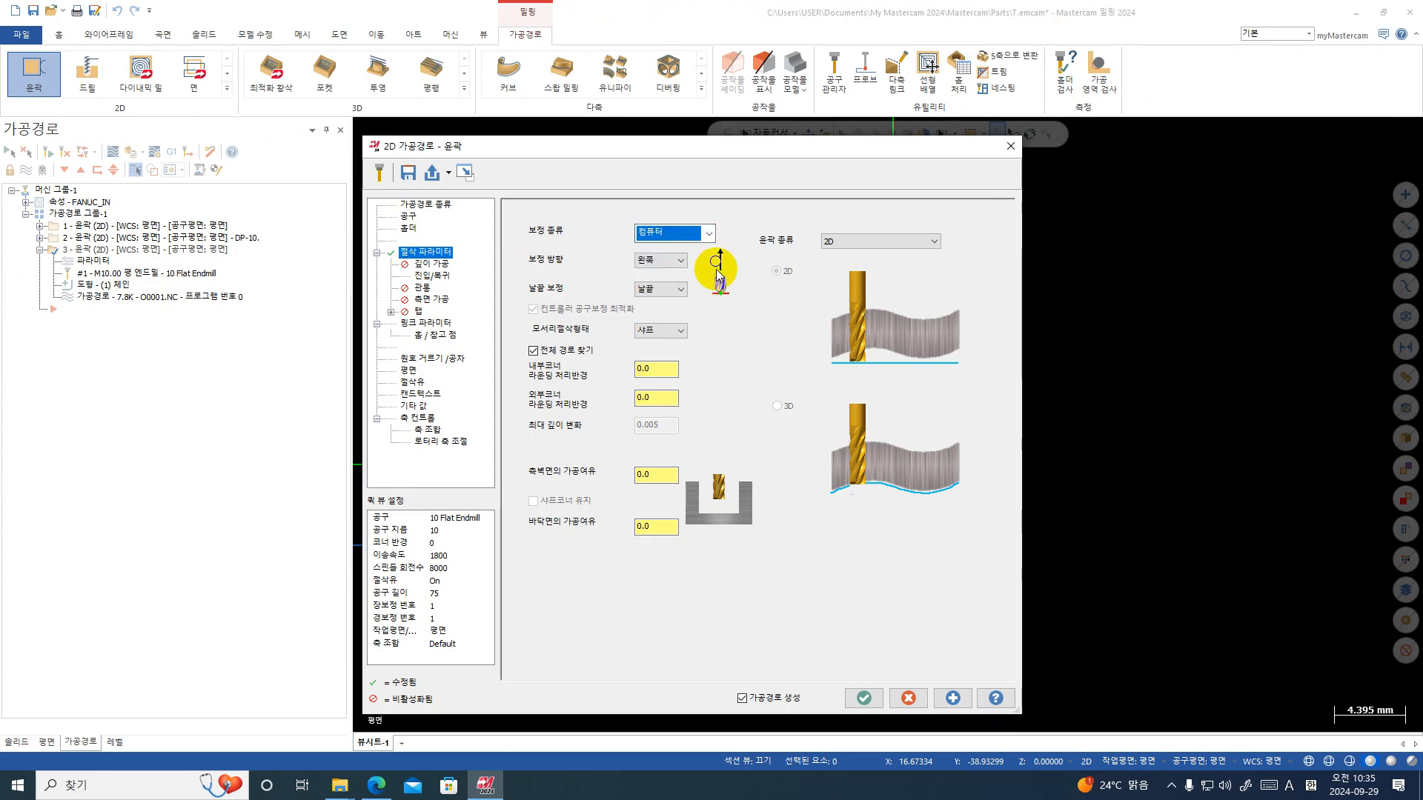
{"action": "left_click", "coordinate": [702, 234]}
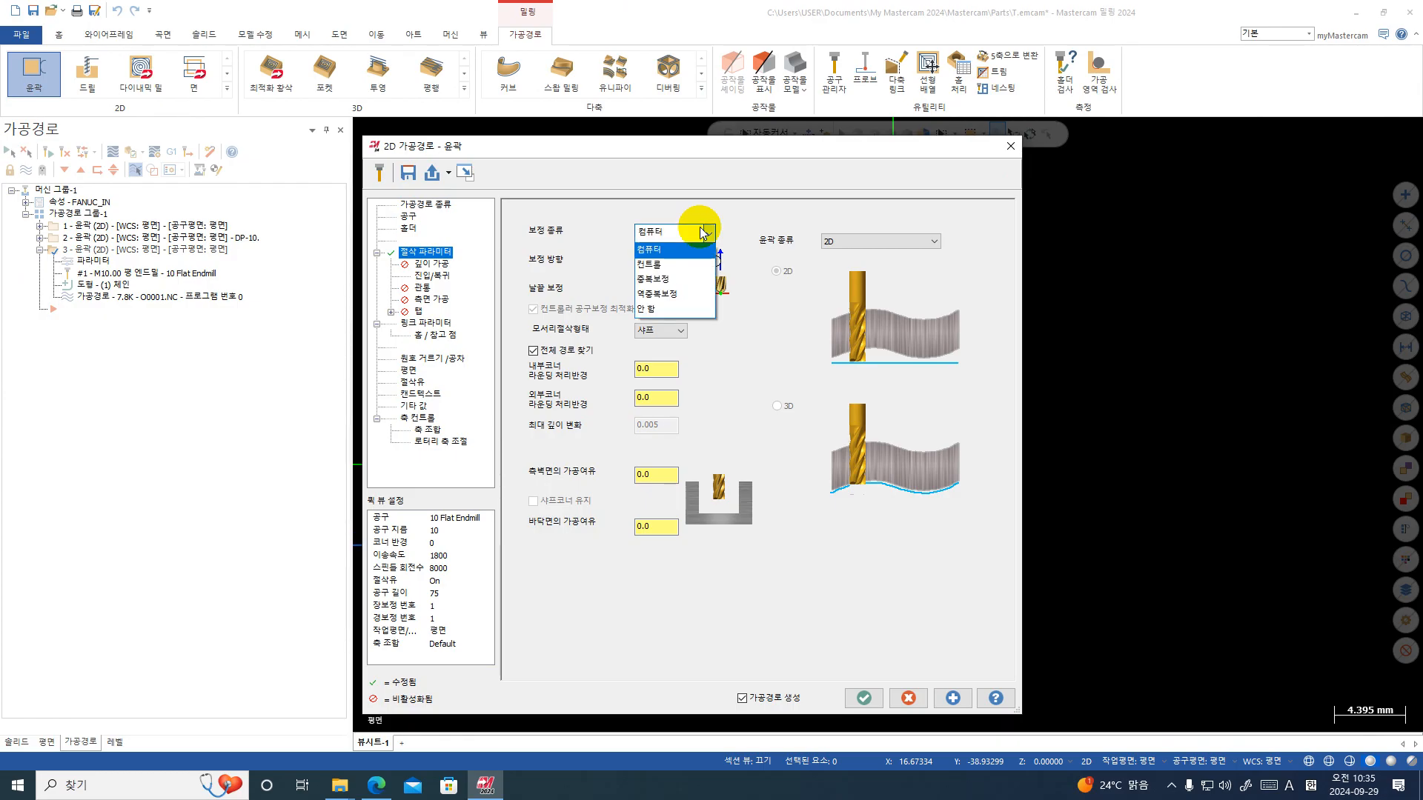
{"action": "left_click", "coordinate": [659, 276]}
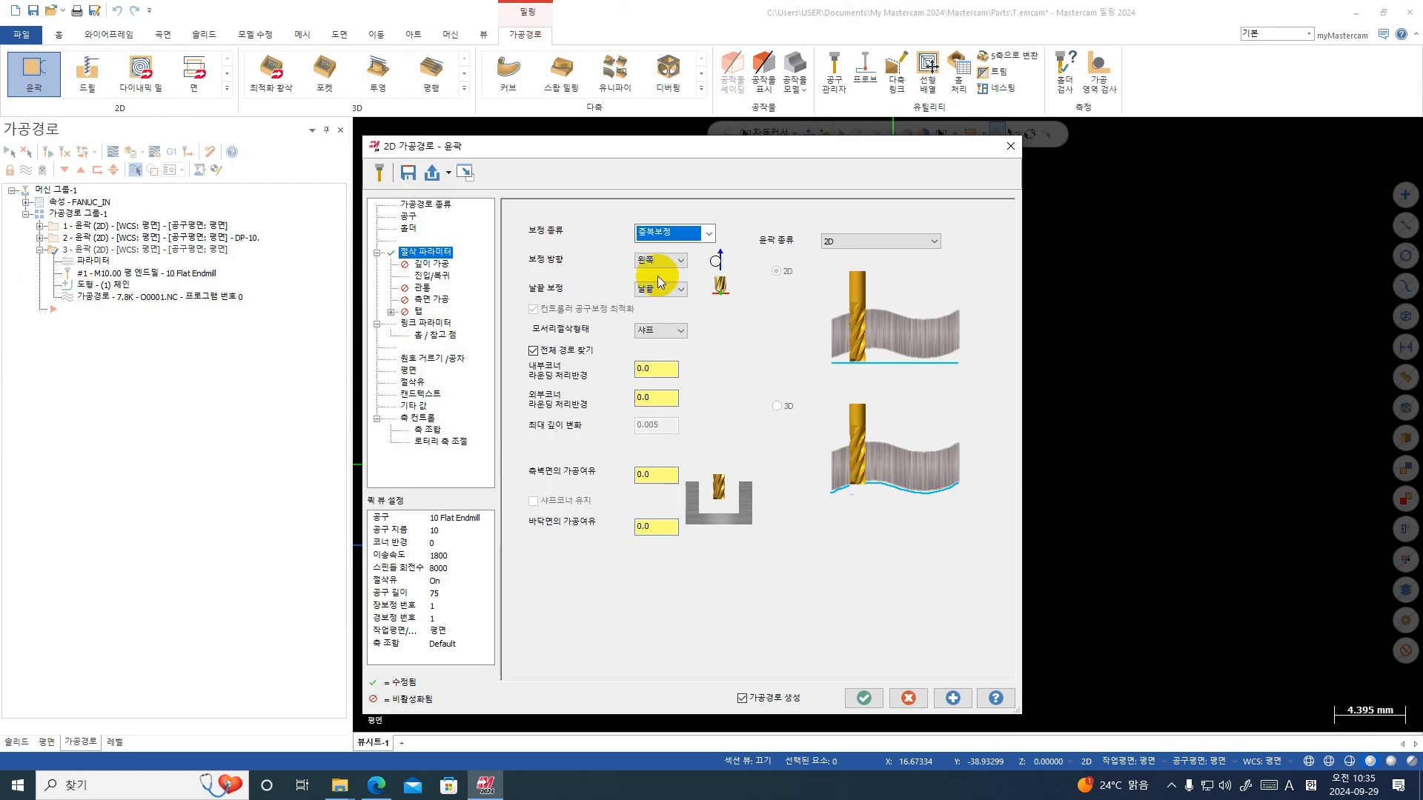
{"action": "left_click", "coordinate": [708, 234]}
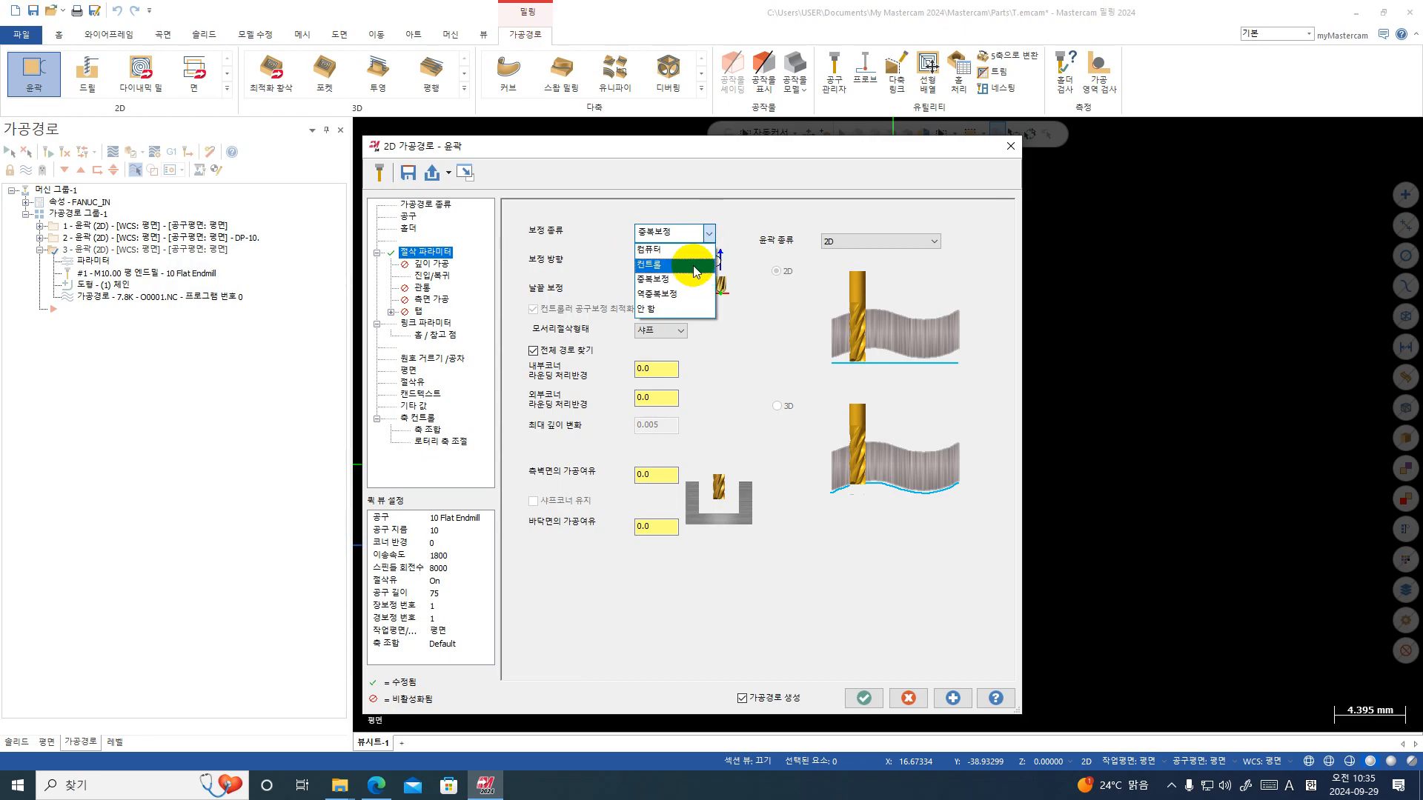
{"action": "left_click", "coordinate": [681, 311]}
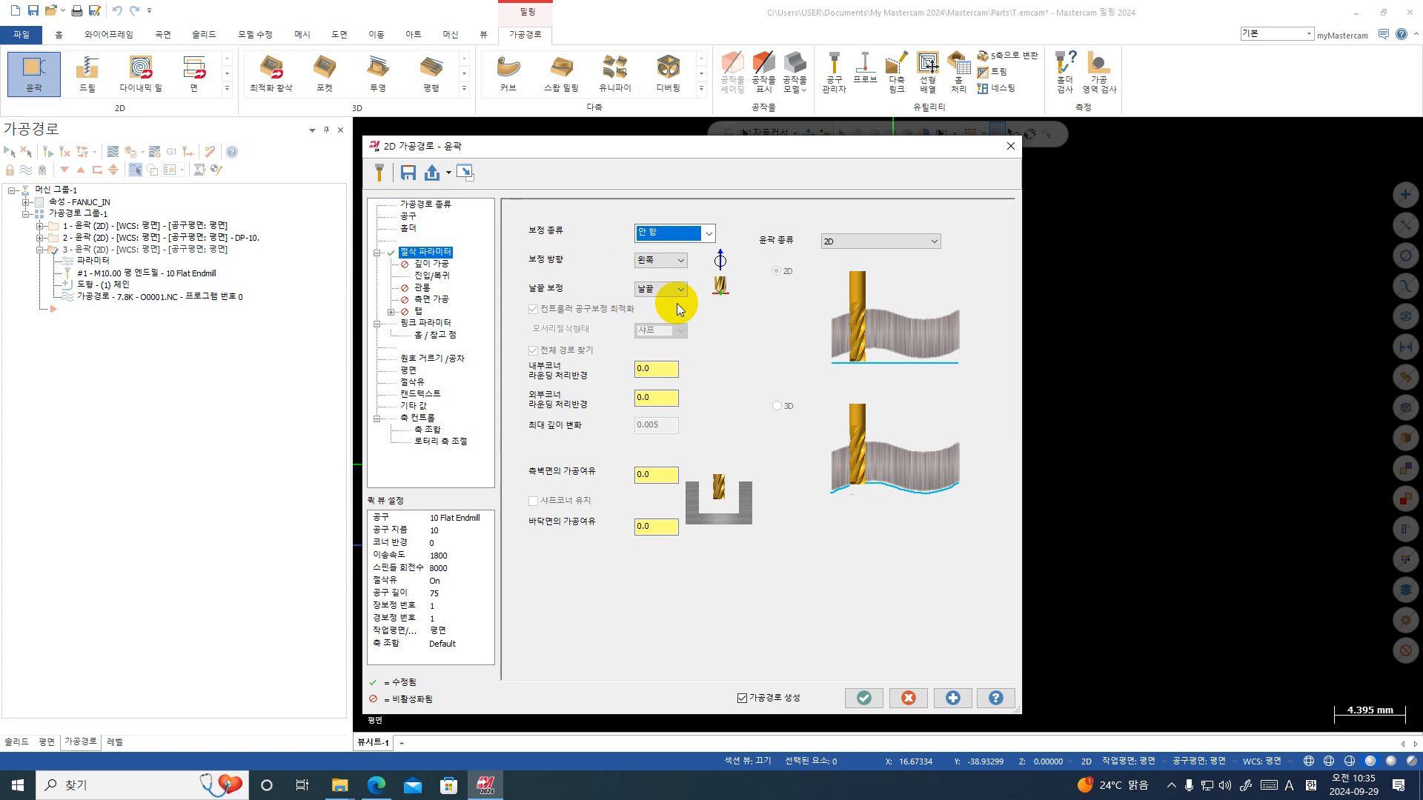
- Move the contour dialog clear of the toolpath and sketch a red arrow and circle between the green edge and the blue path
{"action": "left_click_drag", "start_coordinate": [667, 148], "coordinate": [691, 633]}
{"action": "key", "text": "ctrl+1"}
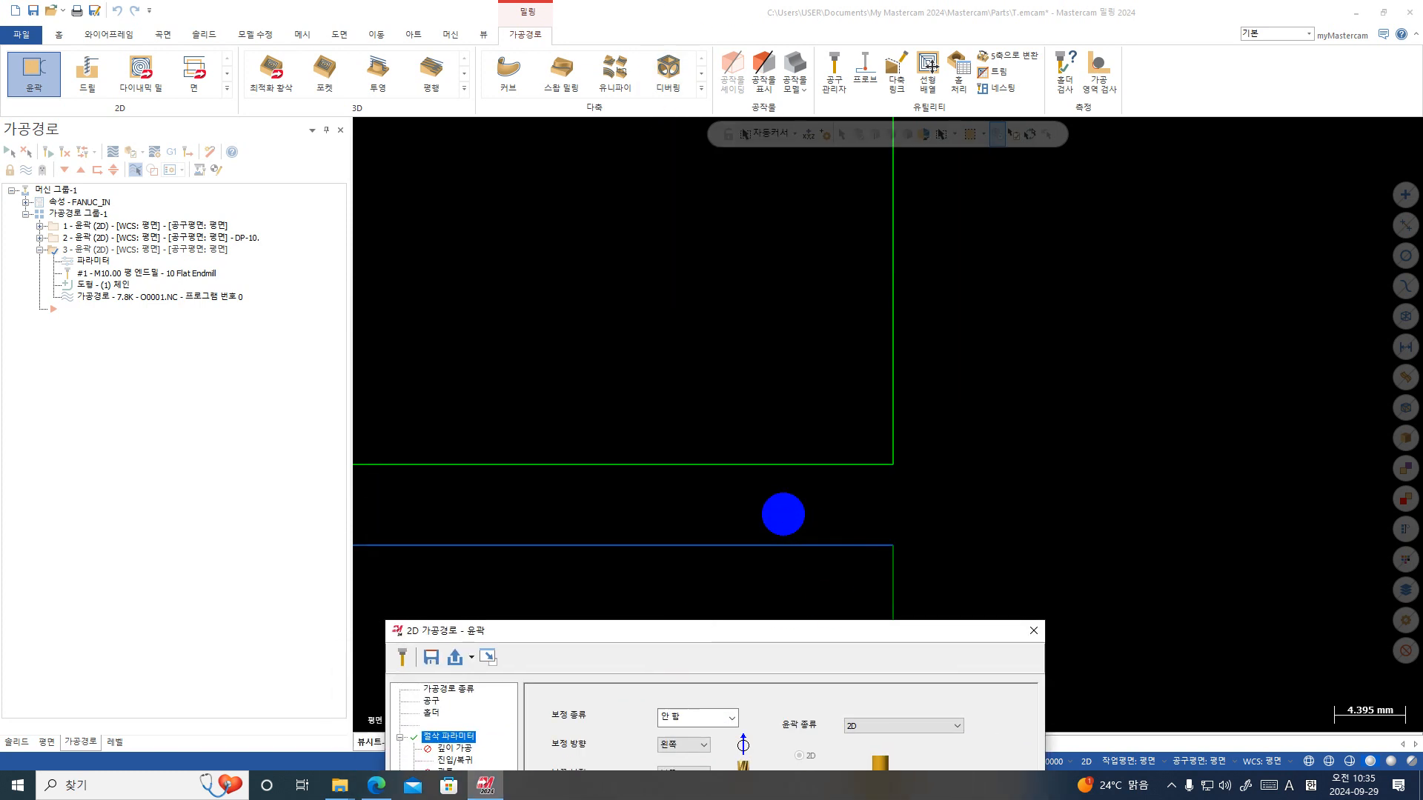
{"action": "left_click", "coordinate": [763, 484]}
{"action": "mouse_move", "coordinate": [1046, 410]}
{"action": "left_mouse_down"}
{"action": "mouse_move", "coordinate": [882, 421]}
{"action": "mouse_move", "coordinate": [915, 475]}
{"action": "left_mouse_up"}
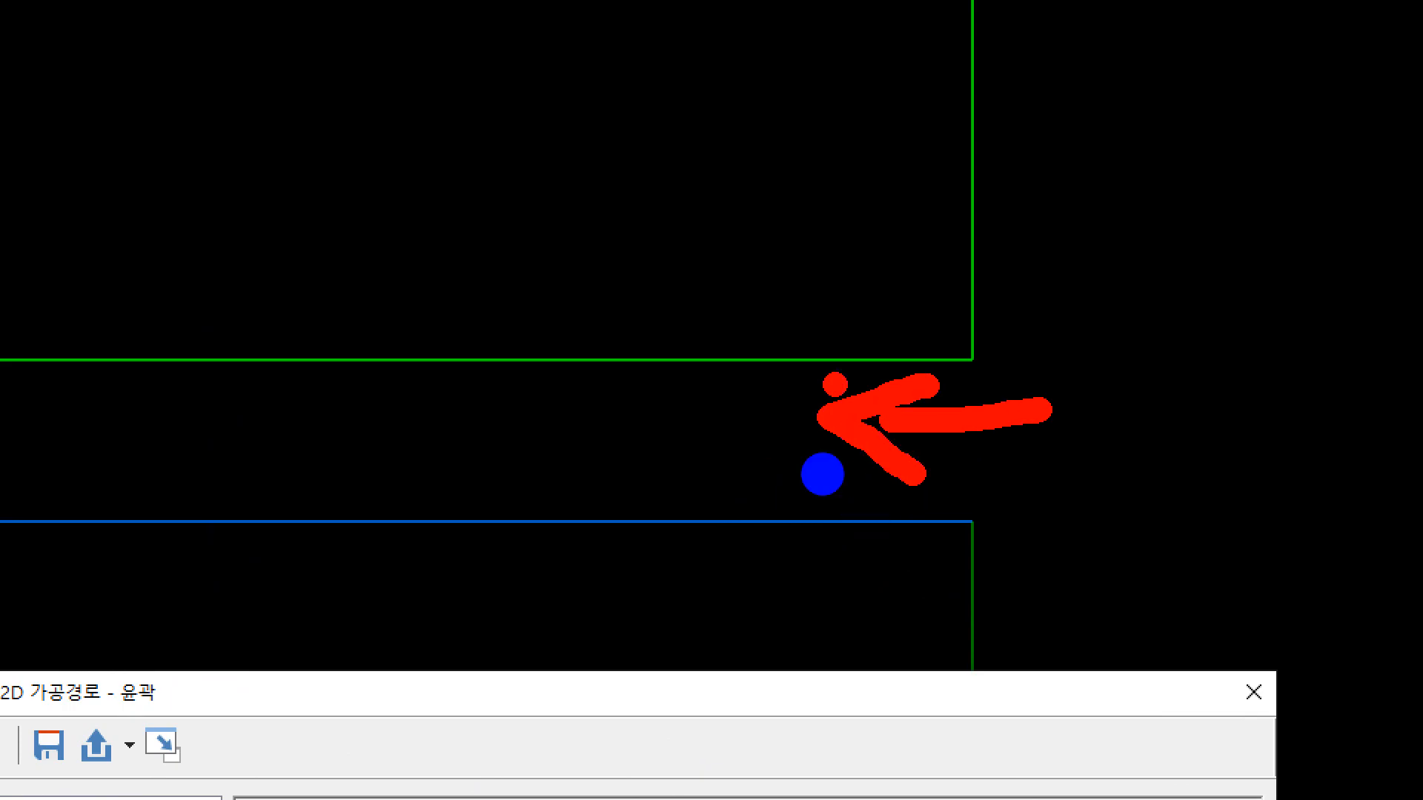
{"action": "mouse_move", "coordinate": [812, 368]}
{"action": "left_mouse_down"}
{"action": "mouse_move", "coordinate": [789, 473]}
{"action": "mouse_move", "coordinate": [821, 358]}
{"action": "left_mouse_up"}
- Handwrite 왼 in red beside the arrow, outside the part's lower corner
{"action": "mouse_move", "coordinate": [1210, 300]}
{"action": "left_mouse_down"}
{"action": "mouse_move", "coordinate": [1190, 318]}
{"action": "mouse_move", "coordinate": [1216, 318]}
{"action": "left_mouse_up"}
{"action": "left_click_drag", "start_coordinate": [1216, 348], "coordinate": [1204, 387]}
{"action": "left_click_drag", "start_coordinate": [1149, 399], "coordinate": [1230, 385]}
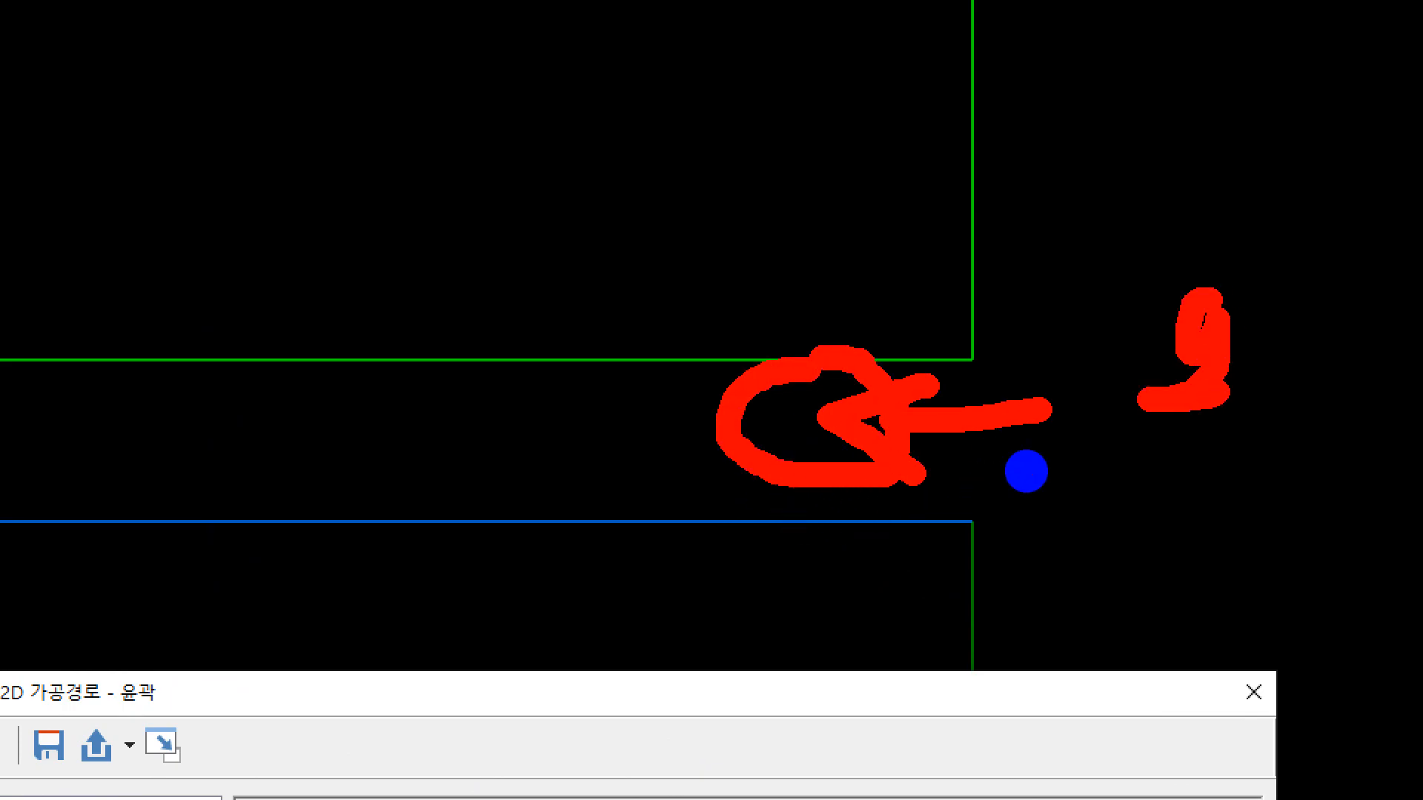
{"action": "left_click_drag", "start_coordinate": [1279, 281], "coordinate": [1270, 384]}
{"action": "left_click_drag", "start_coordinate": [1235, 382], "coordinate": [1250, 422]}
{"action": "left_click_drag", "start_coordinate": [1038, 497], "coordinate": [1072, 490]}
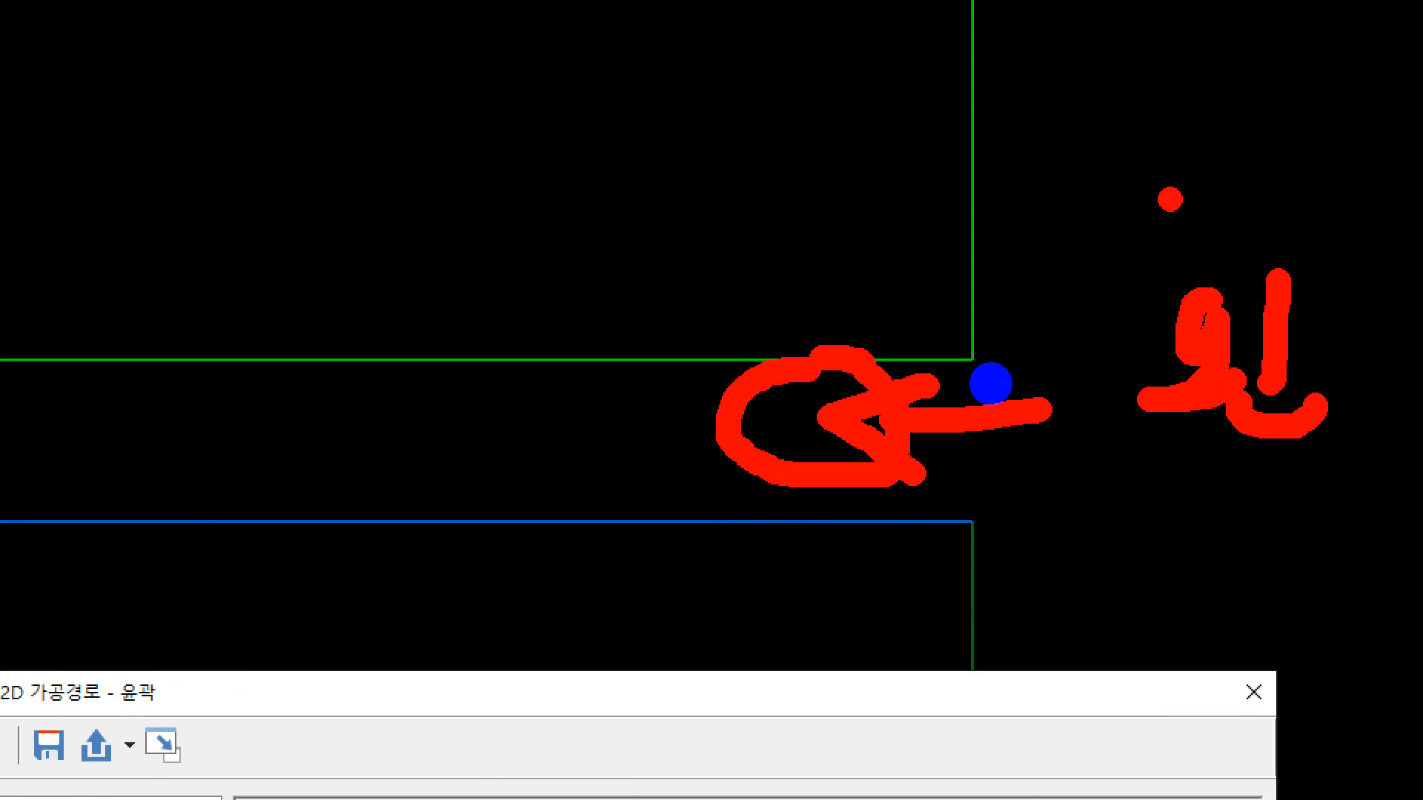
{"action": "key", "text": "Escape"}
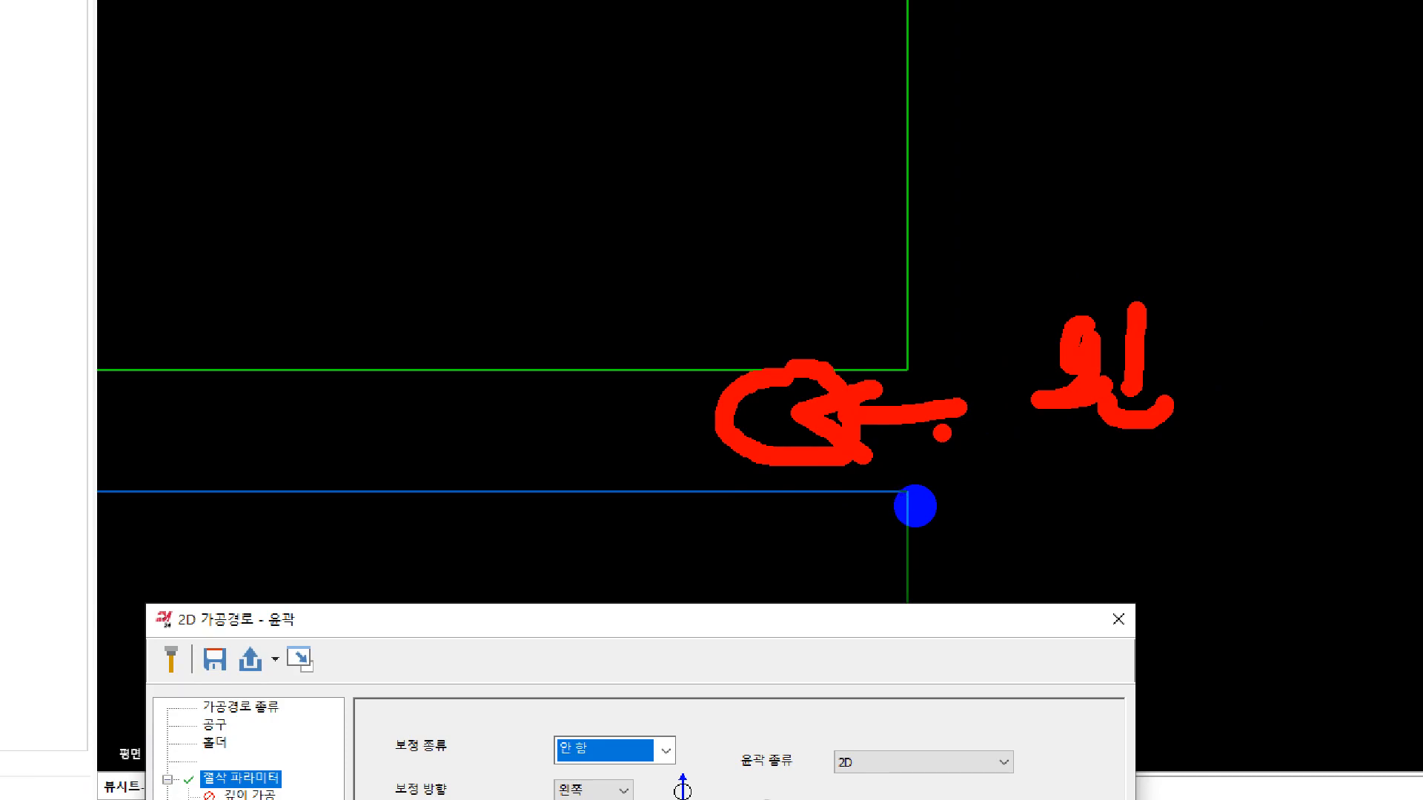
- Circle the part's lower corner in red and sketch a long leftward arrow along its lower edge
{"action": "mouse_move", "coordinate": [1022, 304]}
{"action": "left_mouse_down"}
{"action": "mouse_move", "coordinate": [986, 437]}
{"action": "mouse_move", "coordinate": [938, 438]}
{"action": "left_mouse_up"}
{"action": "left_click_drag", "start_coordinate": [947, 387], "coordinate": [564, 384]}
{"action": "left_click_drag", "start_coordinate": [645, 349], "coordinate": [649, 448]}
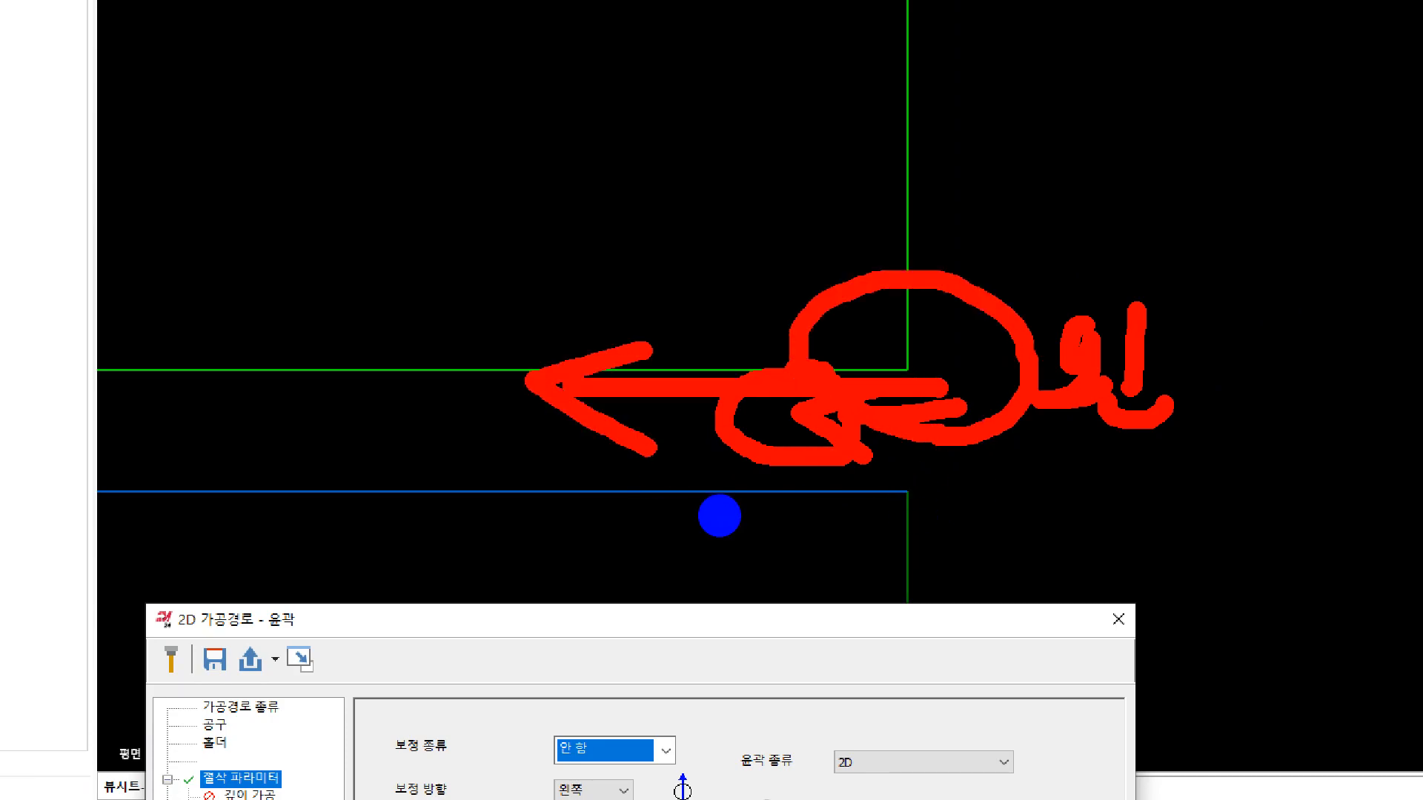
{"action": "key", "text": "Escape"}
- Set the contour's lead-in line to 접하게 (tangent), copy the lead-in settings to the lead-out, and regenerate the toolpath
{"action": "left_click_drag", "start_coordinate": [674, 630], "coordinate": [613, 460]}
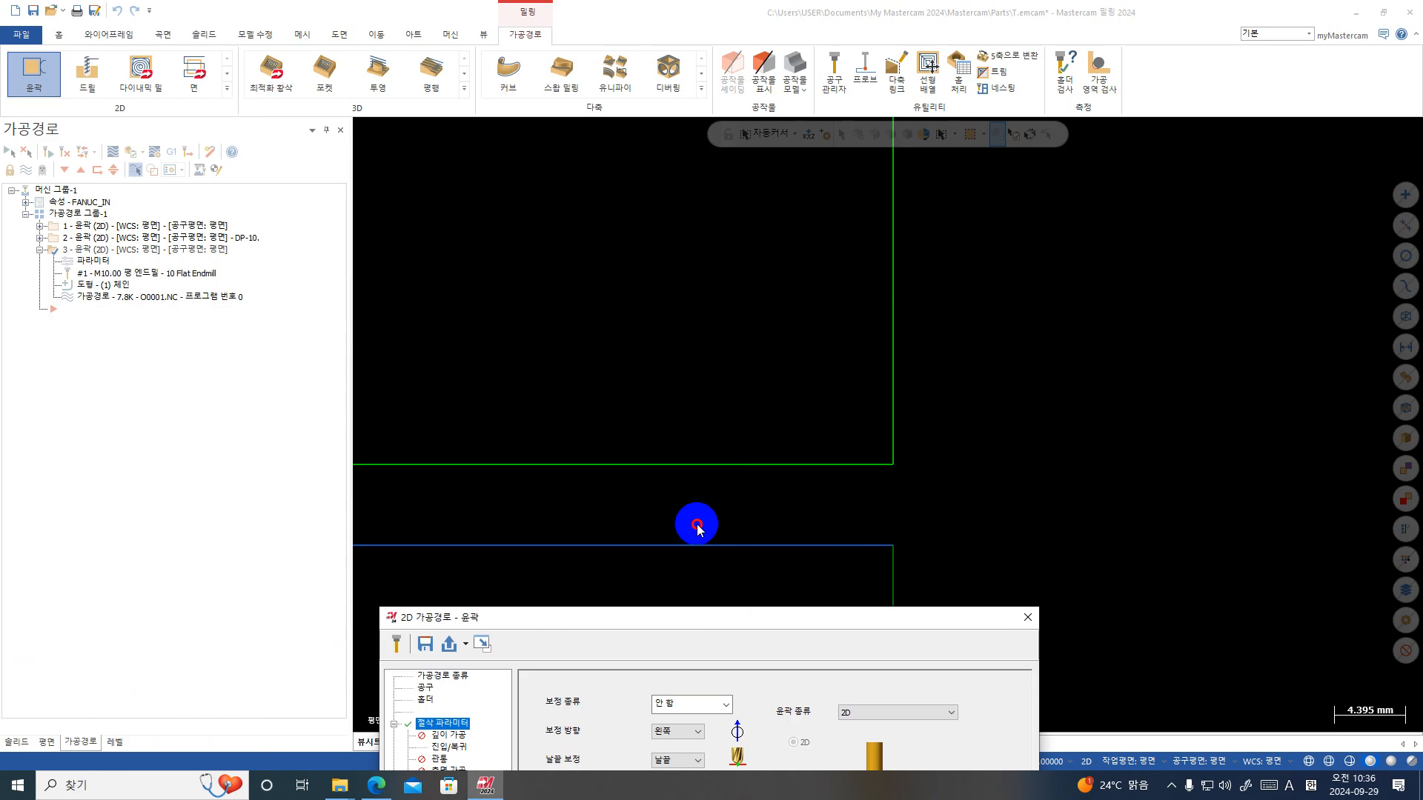
{"action": "left_click_drag", "start_coordinate": [697, 525], "coordinate": [646, 225]}
{"action": "left_click", "coordinate": [353, 347]}
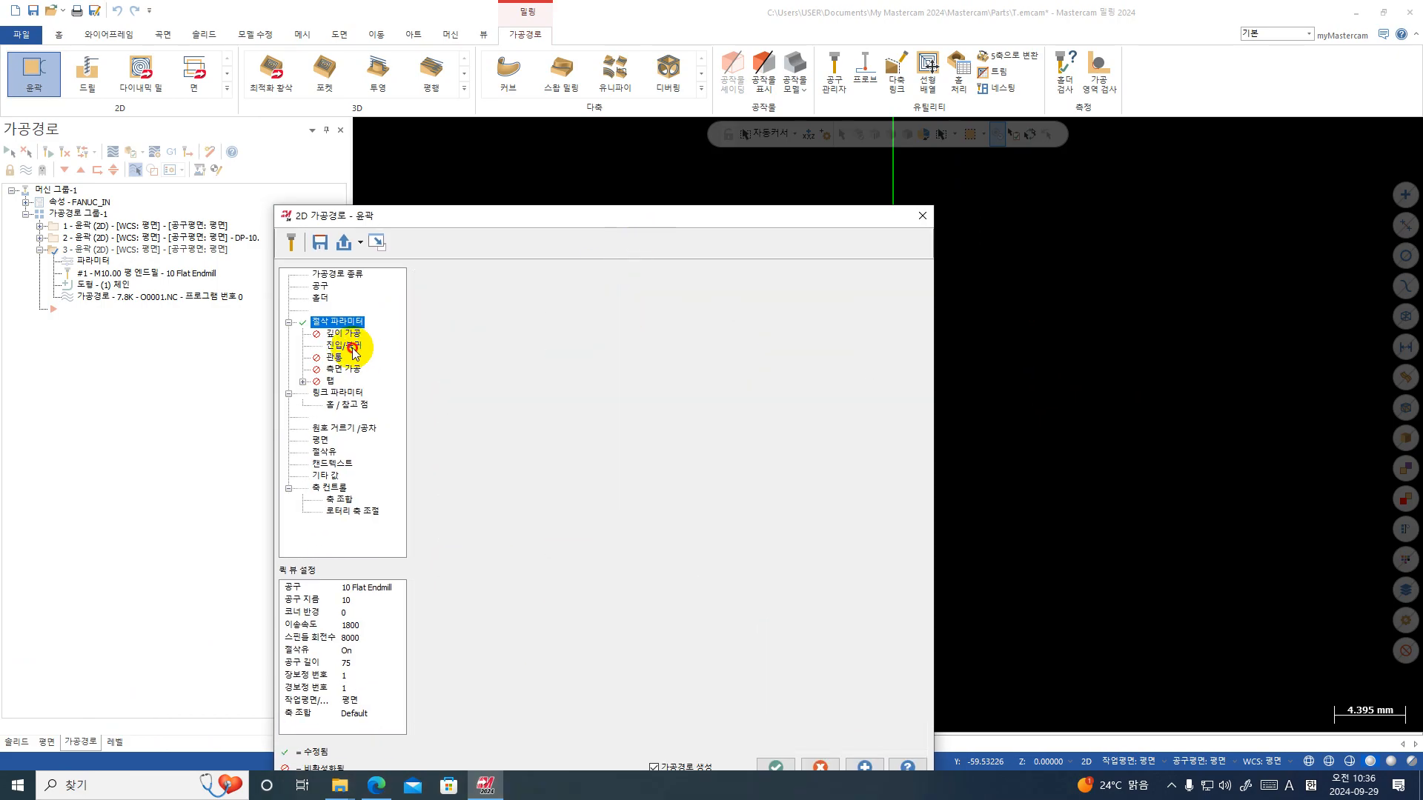
{"action": "left_click", "coordinate": [541, 334]}
{"action": "left_click", "coordinate": [563, 358]}
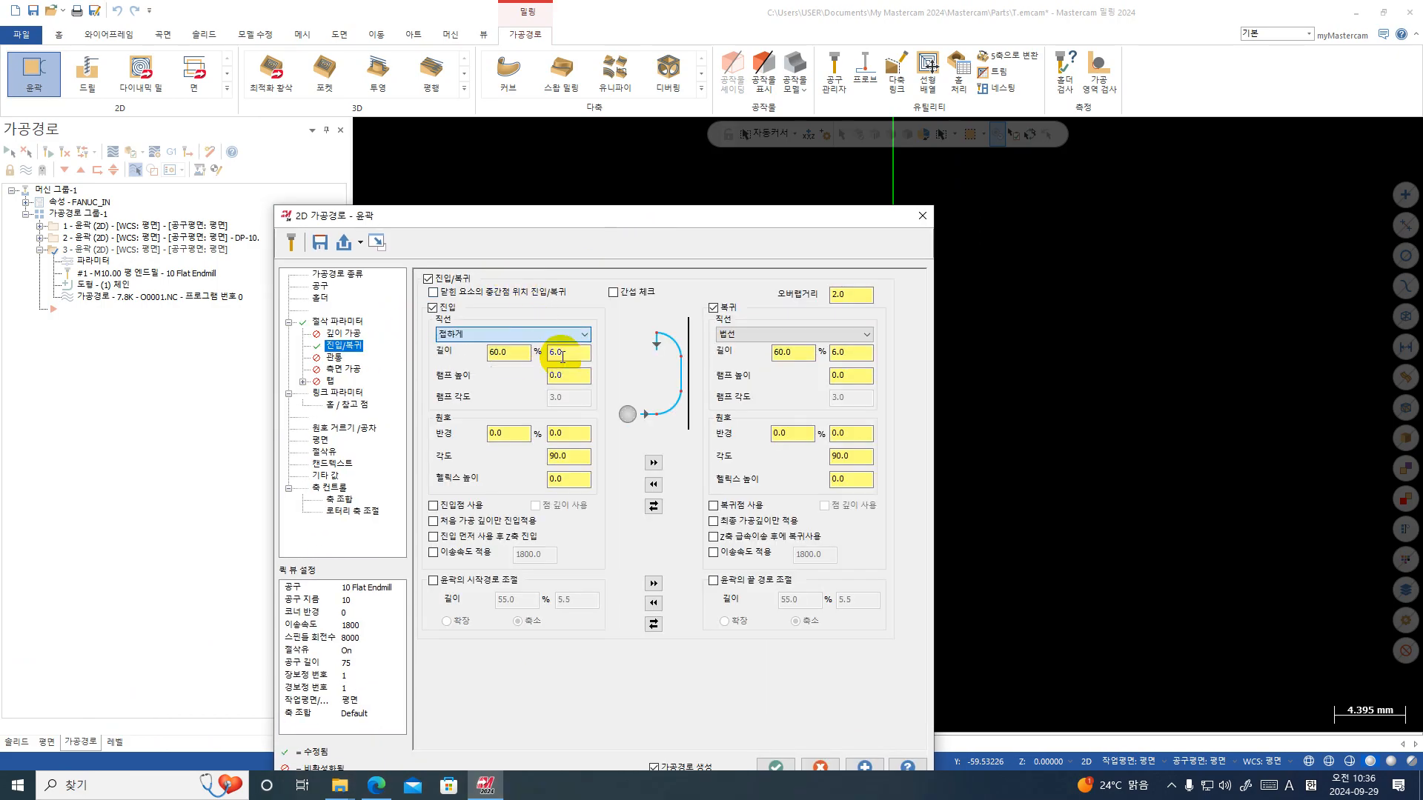
{"action": "left_click", "coordinate": [653, 462]}
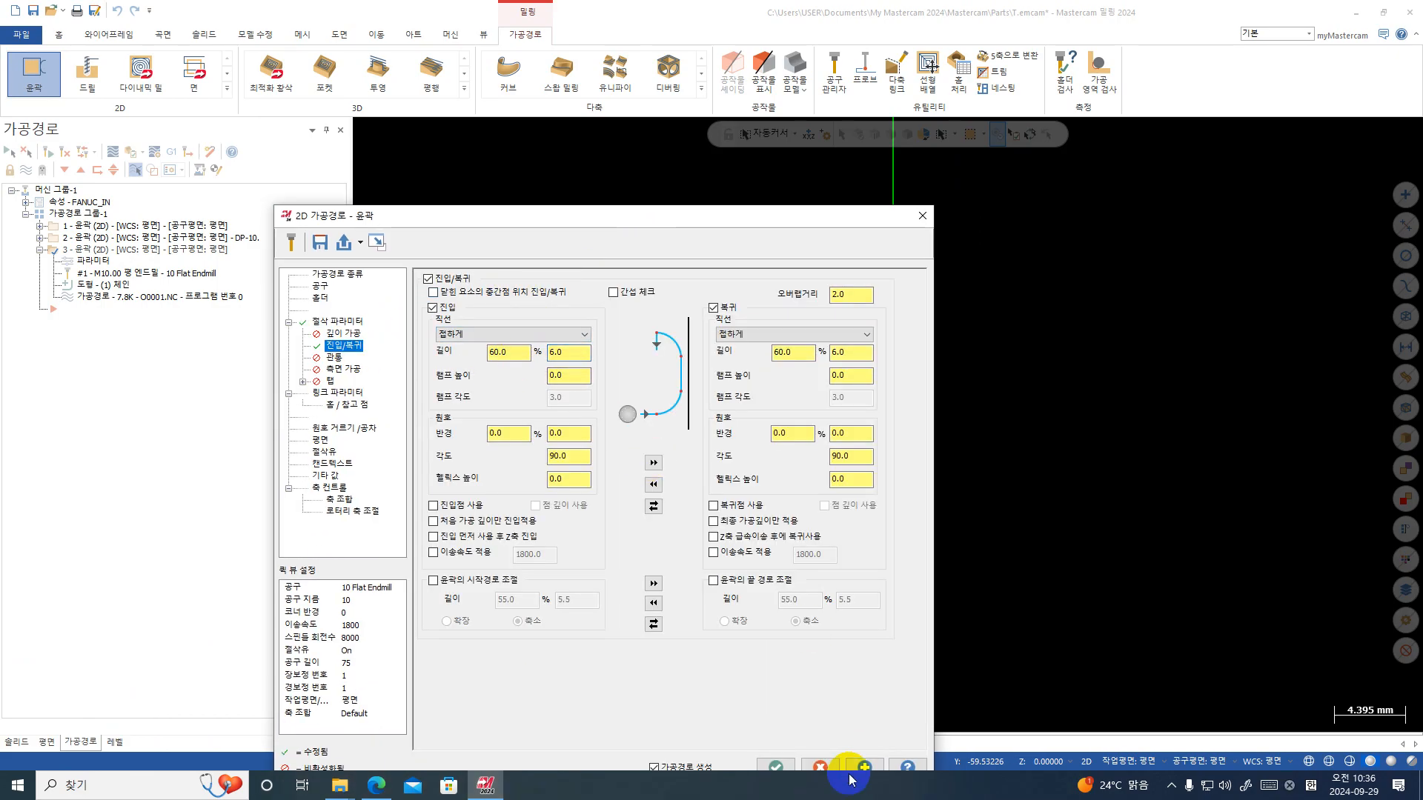
{"action": "left_click", "coordinate": [777, 768]}
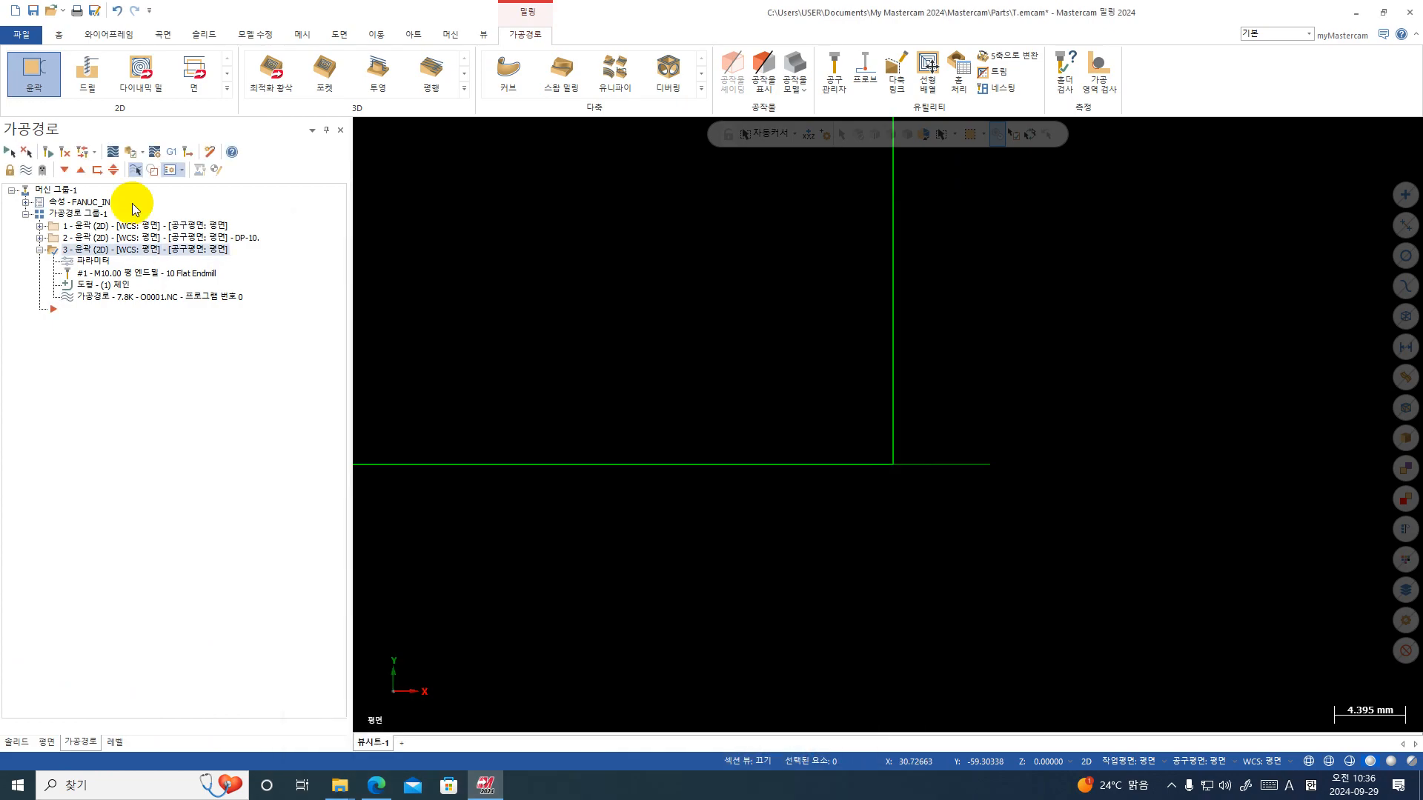
- Backplot the third contour operation to check where the cutter runs relative to the part edge
{"action": "left_click", "coordinate": [111, 152]}
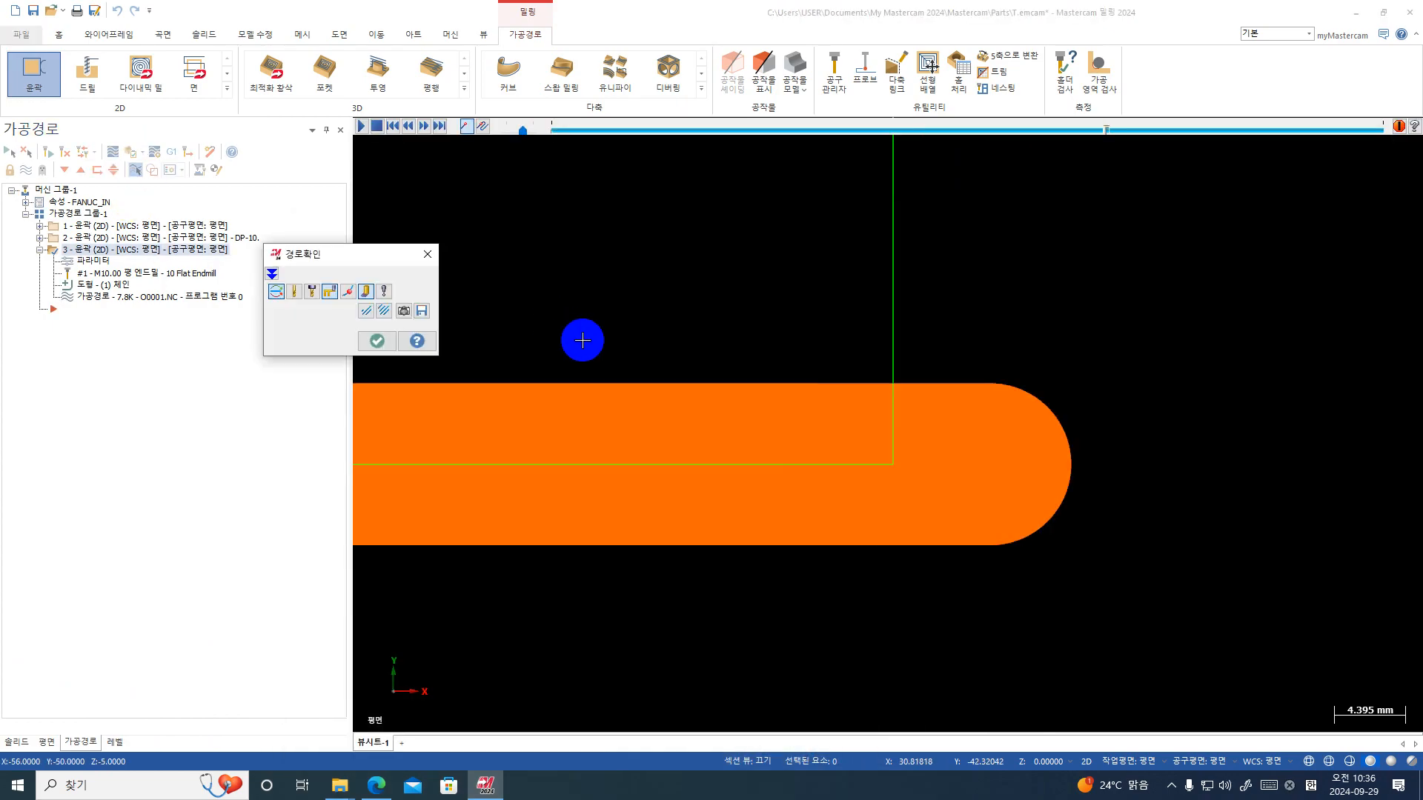
{"action": "key", "text": "s"}
{"action": "key", "text": "s"}
{"action": "scroll", "coordinate": [1350, 533], "scroll_direction": "down", "scroll_amount": 3}
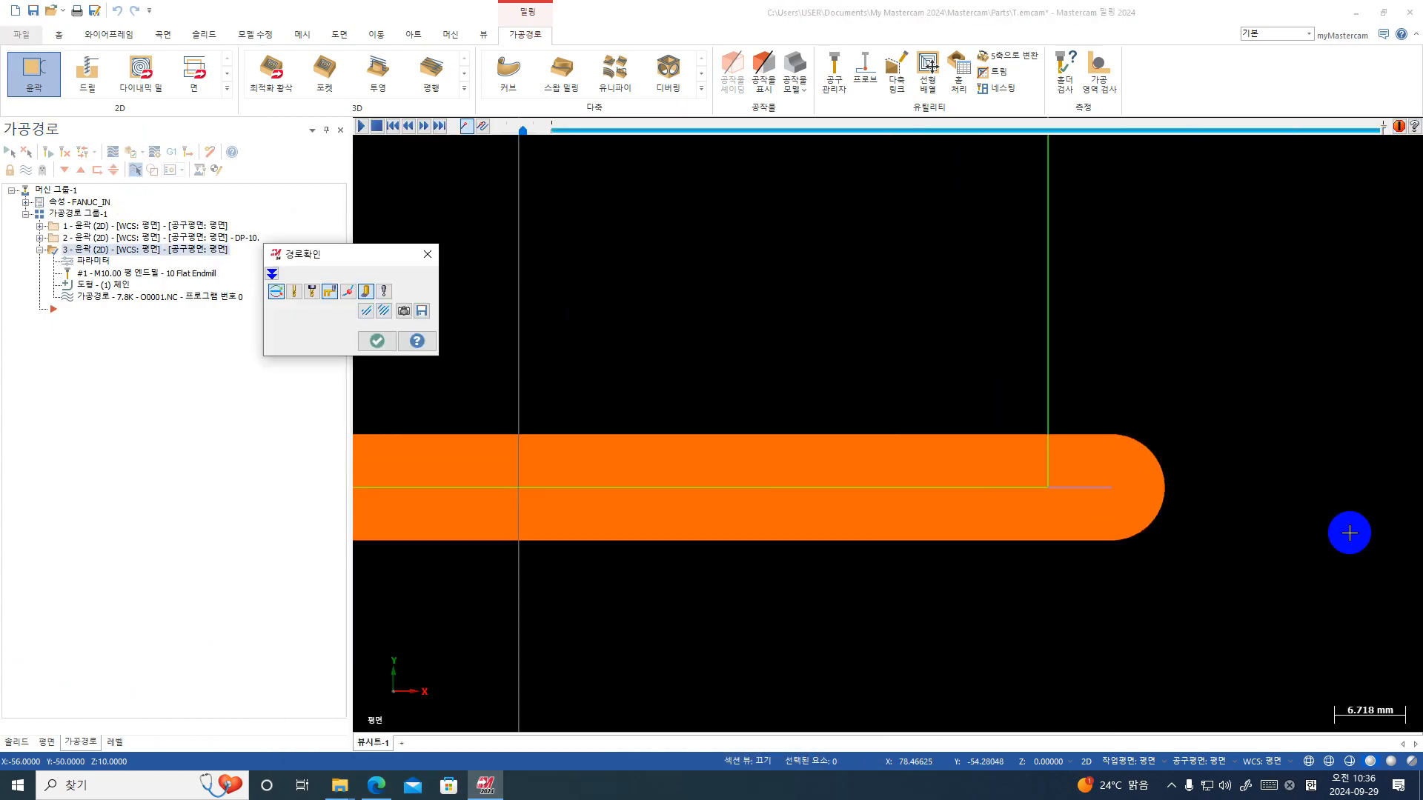
{"action": "key", "text": "Escape"}
- Post the third contour operation as O0001.NC and check the Y coordinate of its opening positioning move
{"action": "left_click", "coordinate": [171, 152]}
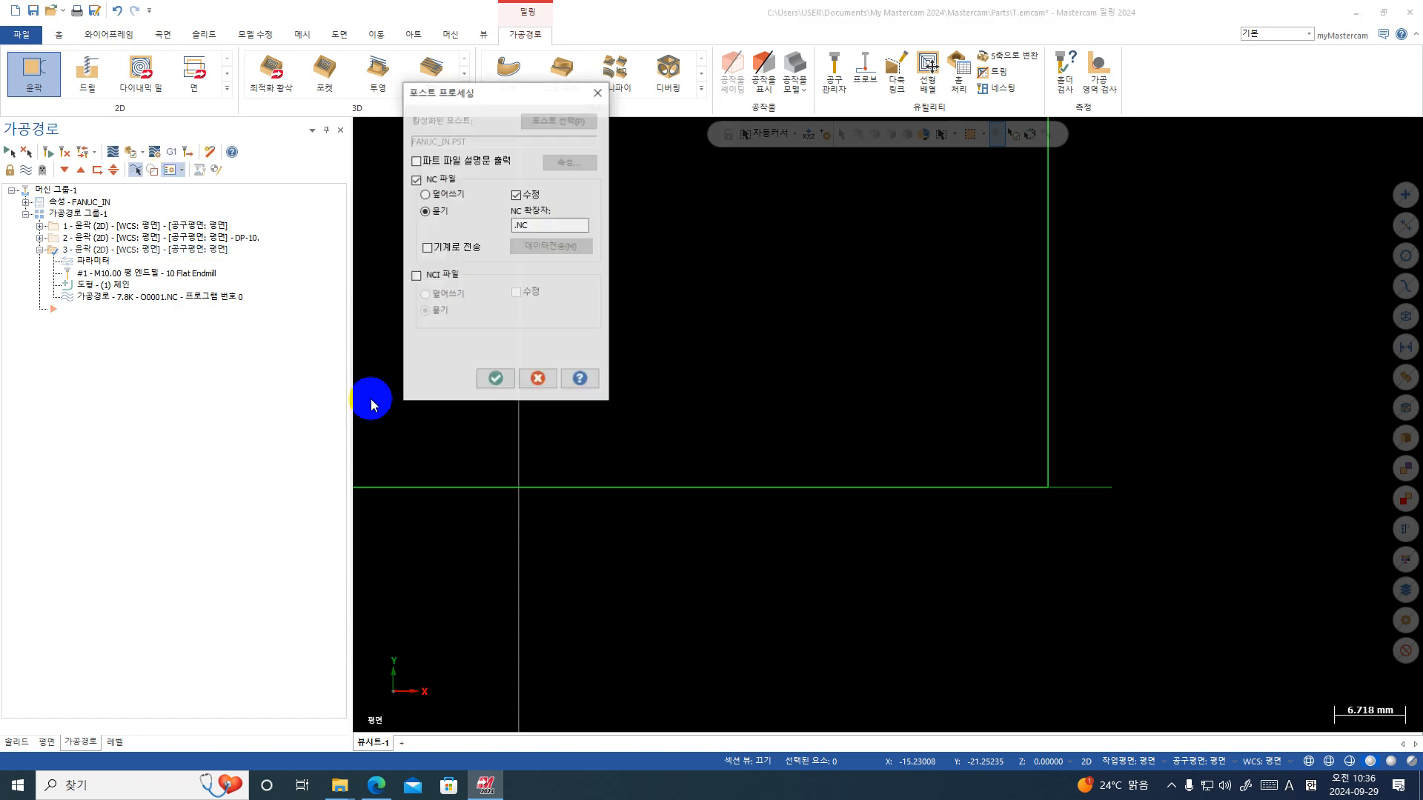
{"action": "left_click", "coordinate": [496, 379]}
{"action": "left_click", "coordinate": [767, 426]}
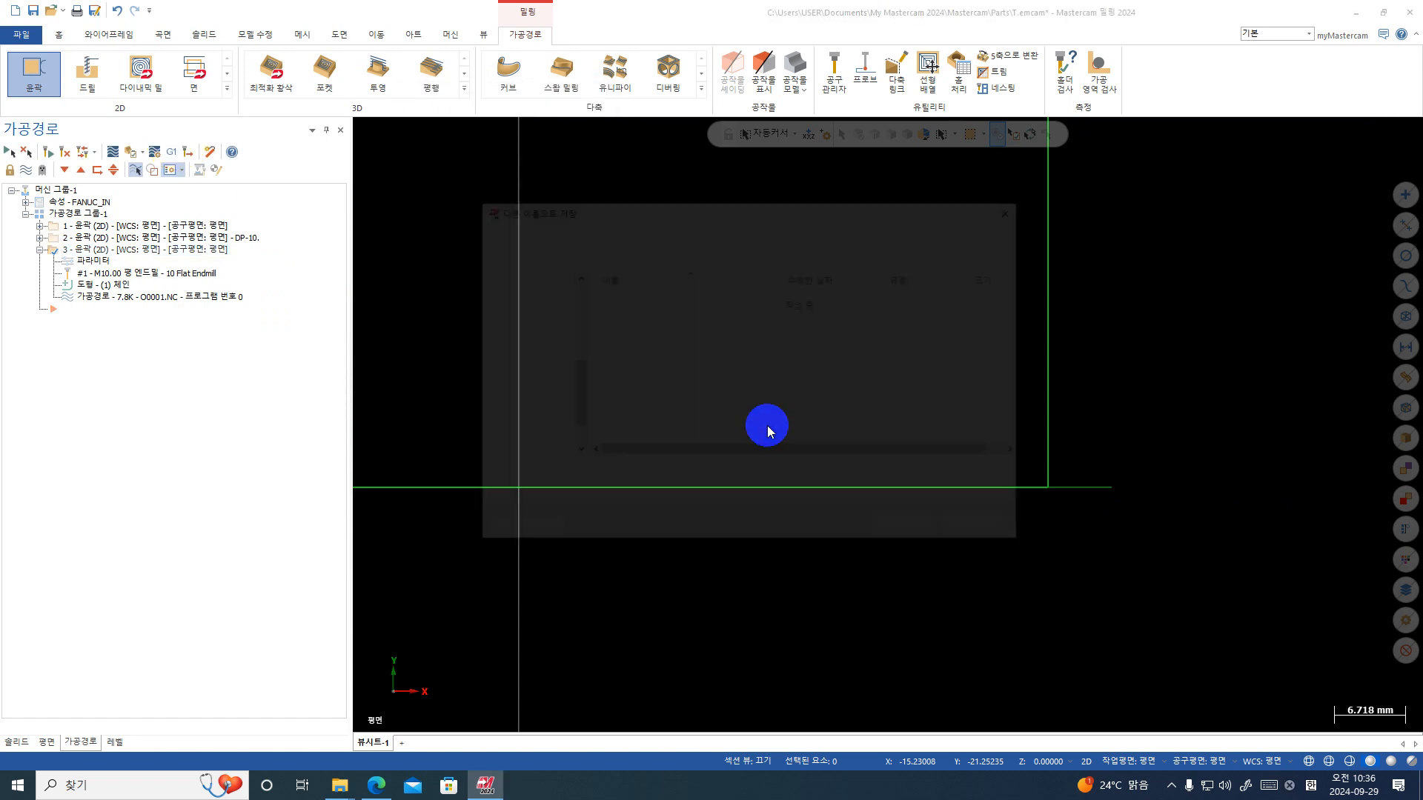
{"action": "key", "text": "Return"}
{"action": "left_click", "coordinate": [739, 398]}
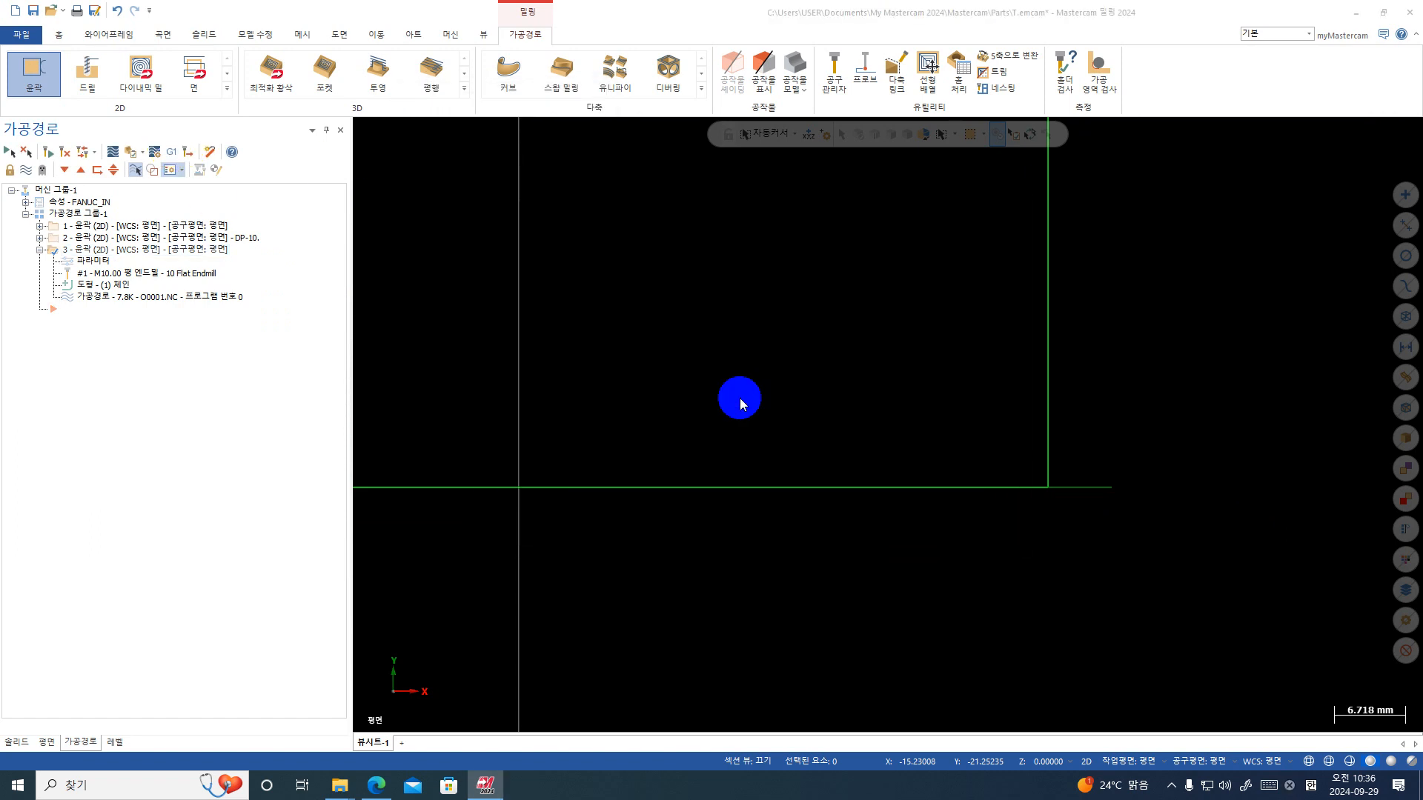
{"action": "left_click", "coordinate": [847, 424]}
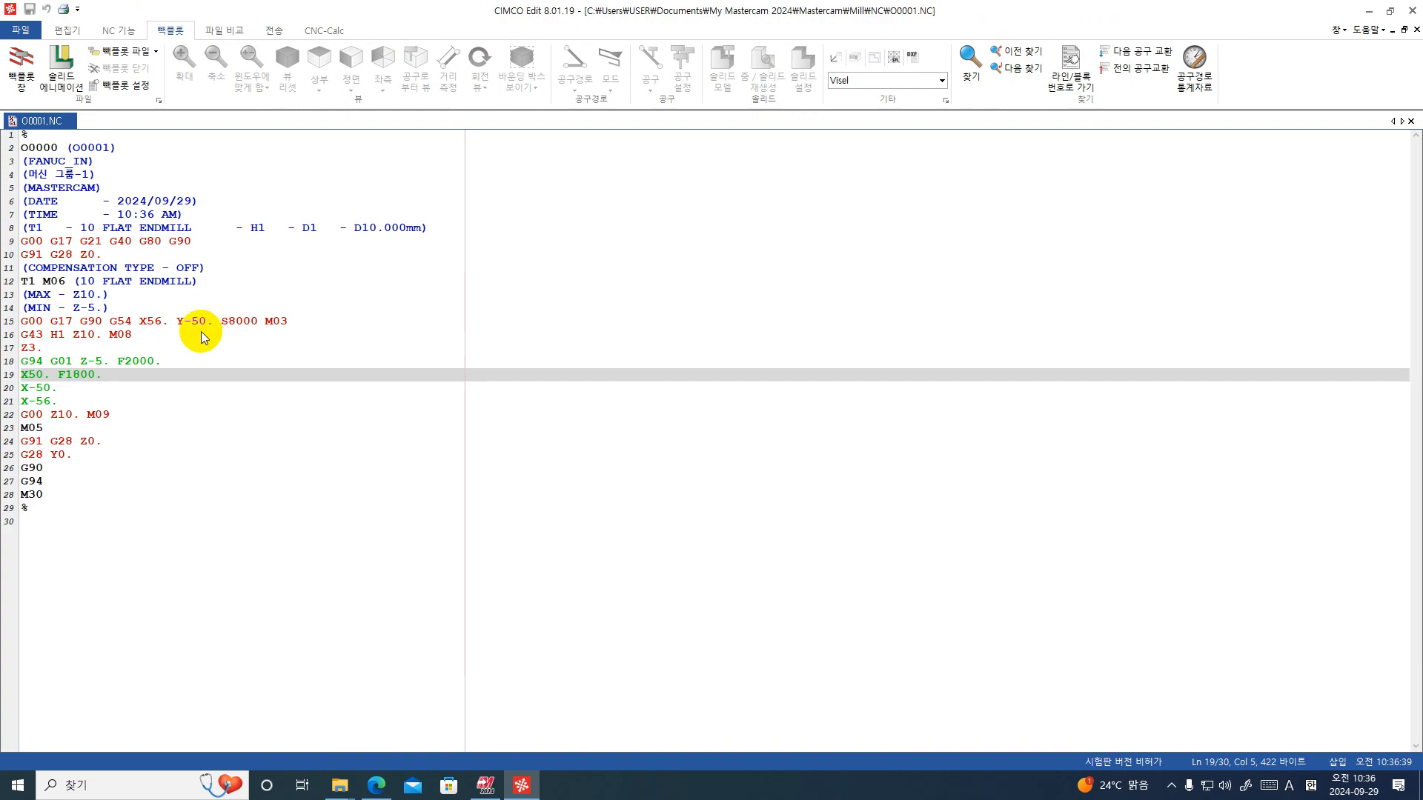
{"action": "left_click_drag", "start_coordinate": [190, 321], "coordinate": [204, 326]}
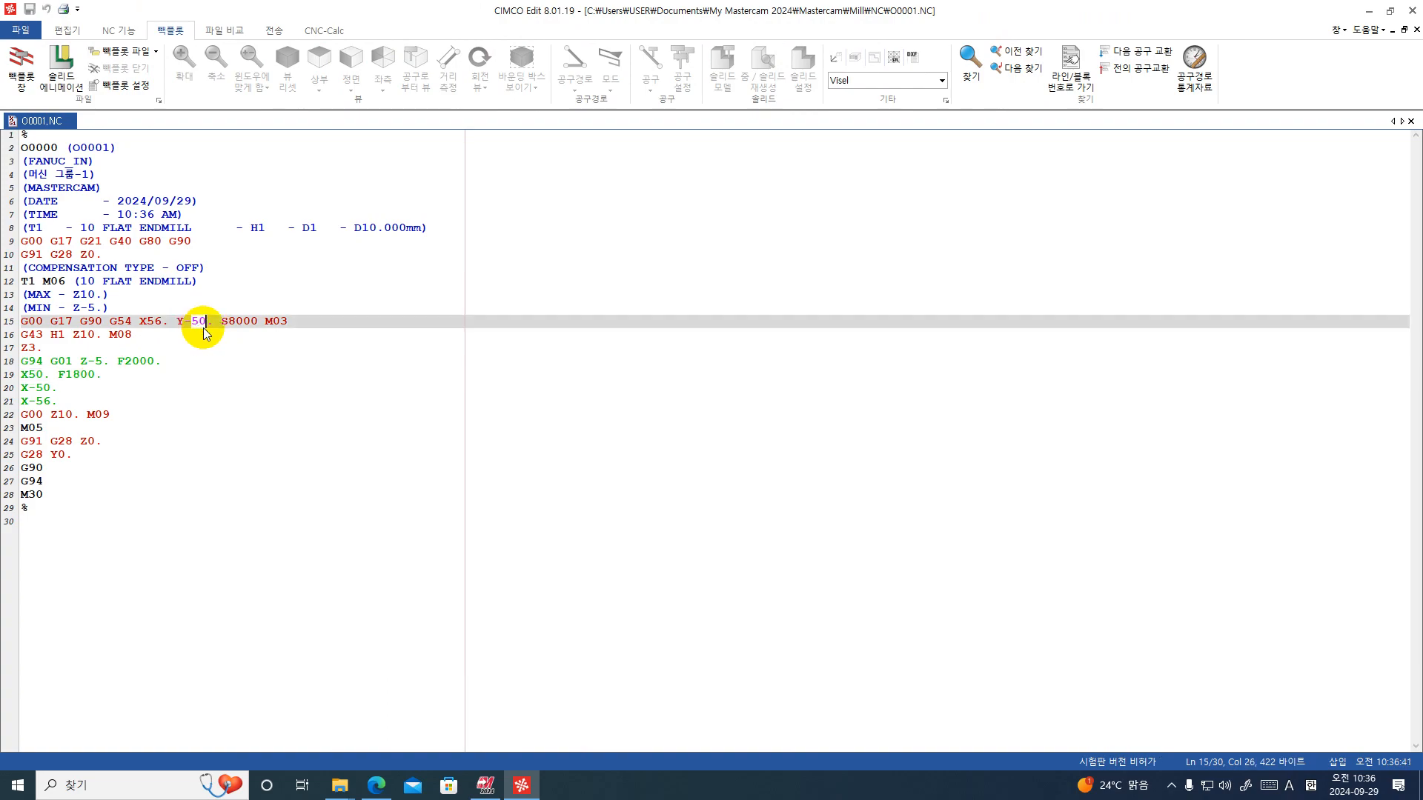
{"action": "left_click", "coordinate": [1410, 11]}
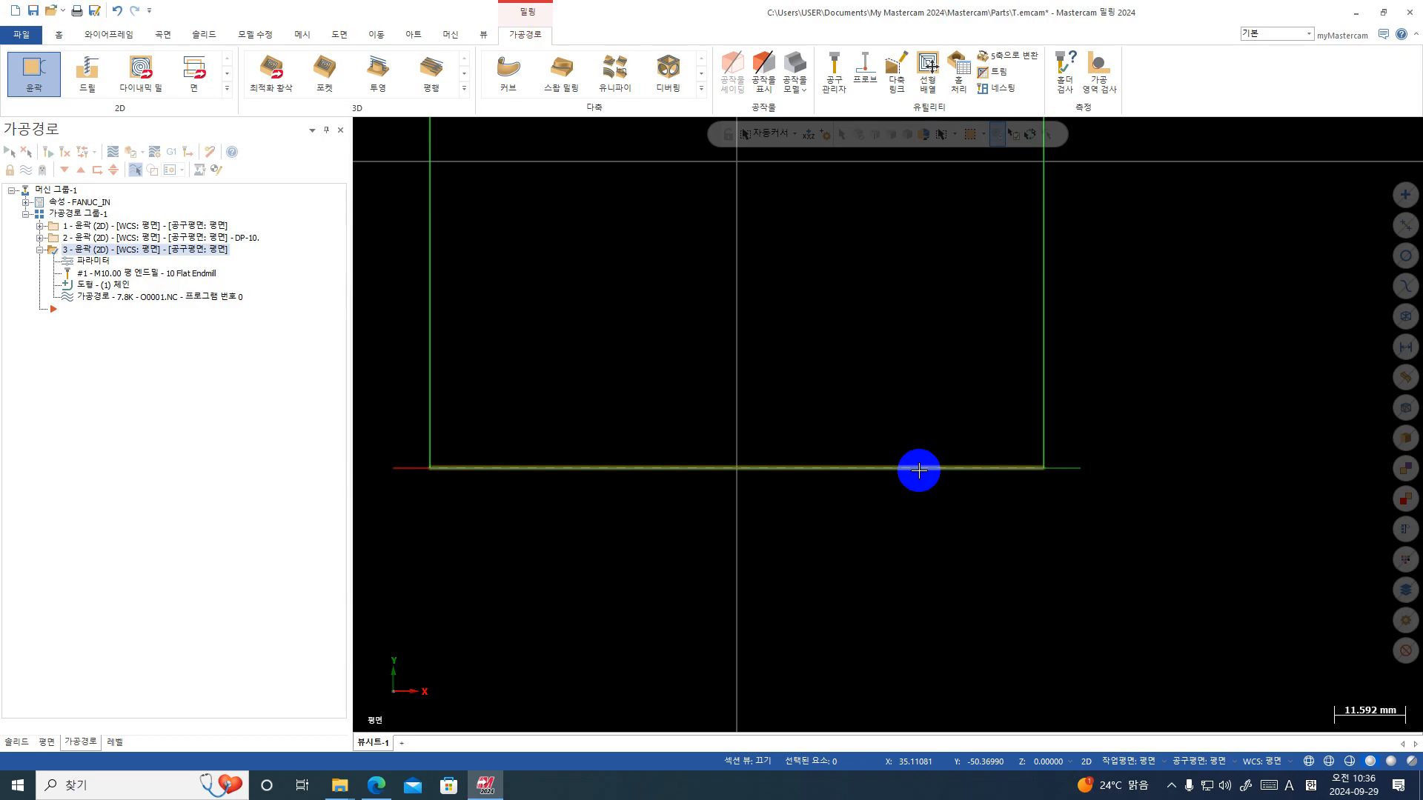
- Set the third contour operation's compensation type to 컴퓨터 (computer) in its cut parameters
{"action": "left_click", "coordinate": [68, 261]}
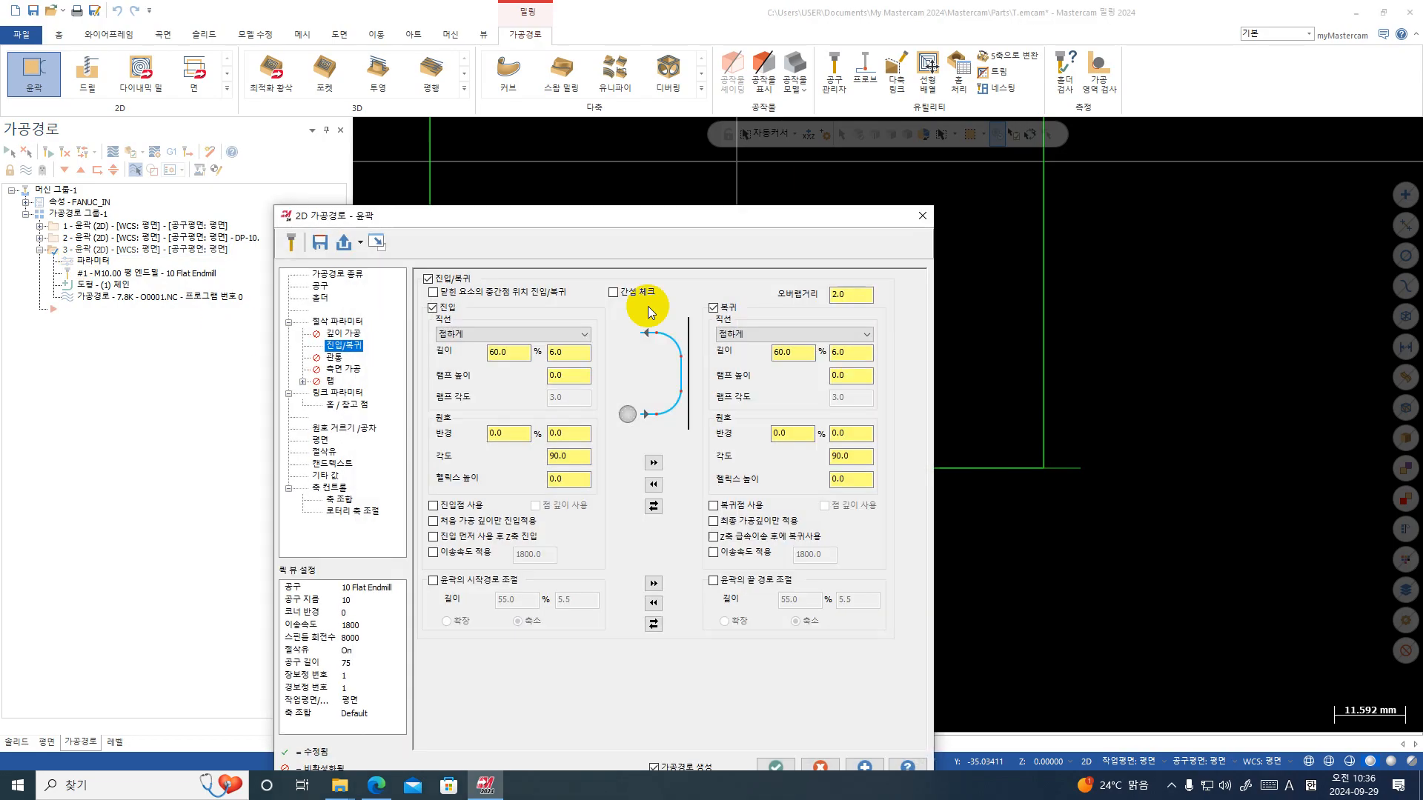
{"action": "left_click", "coordinate": [330, 321]}
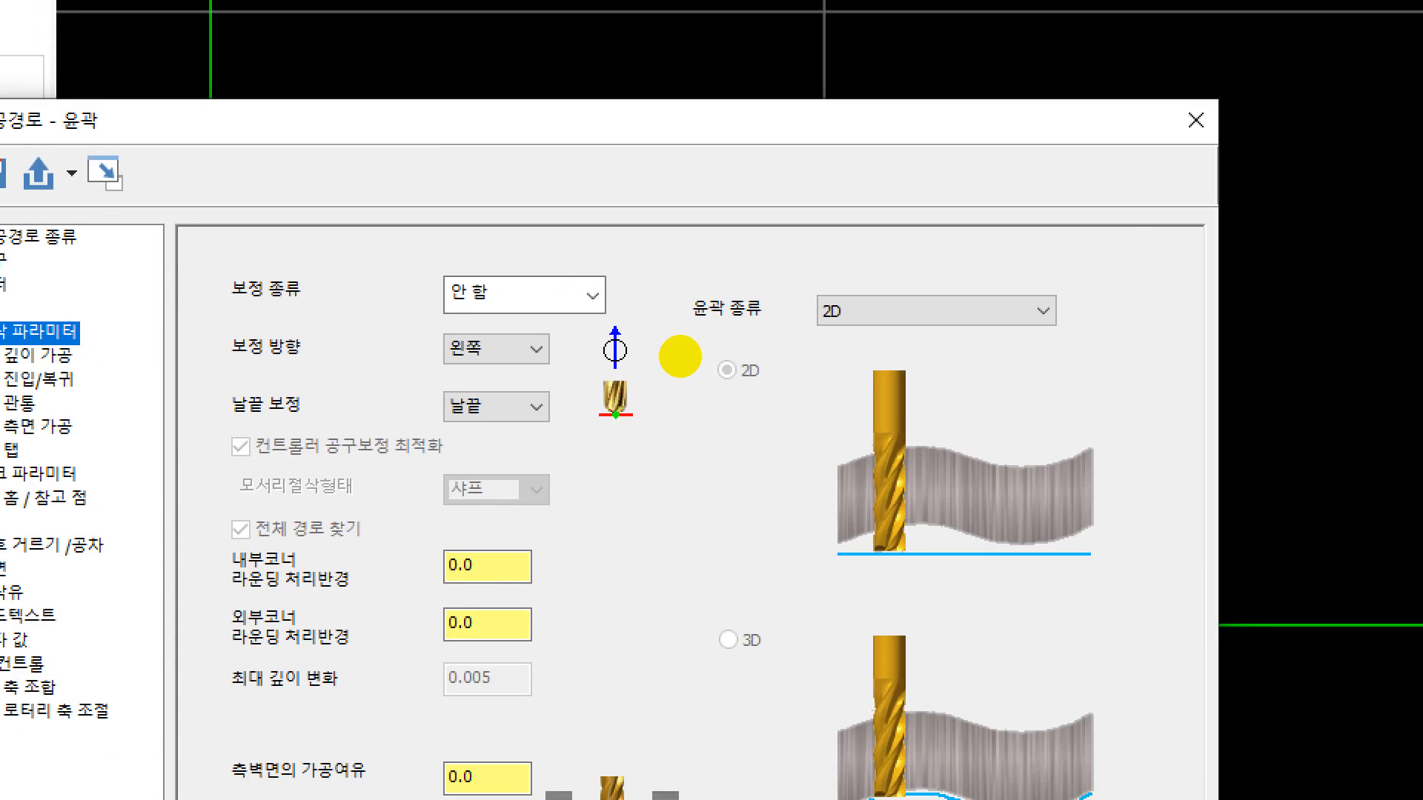
{"action": "mouse_move", "coordinate": [748, 421]}
{"action": "left_mouse_down"}
{"action": "mouse_move", "coordinate": [727, 366]}
{"action": "mouse_move", "coordinate": [723, 411]}
{"action": "left_mouse_up"}
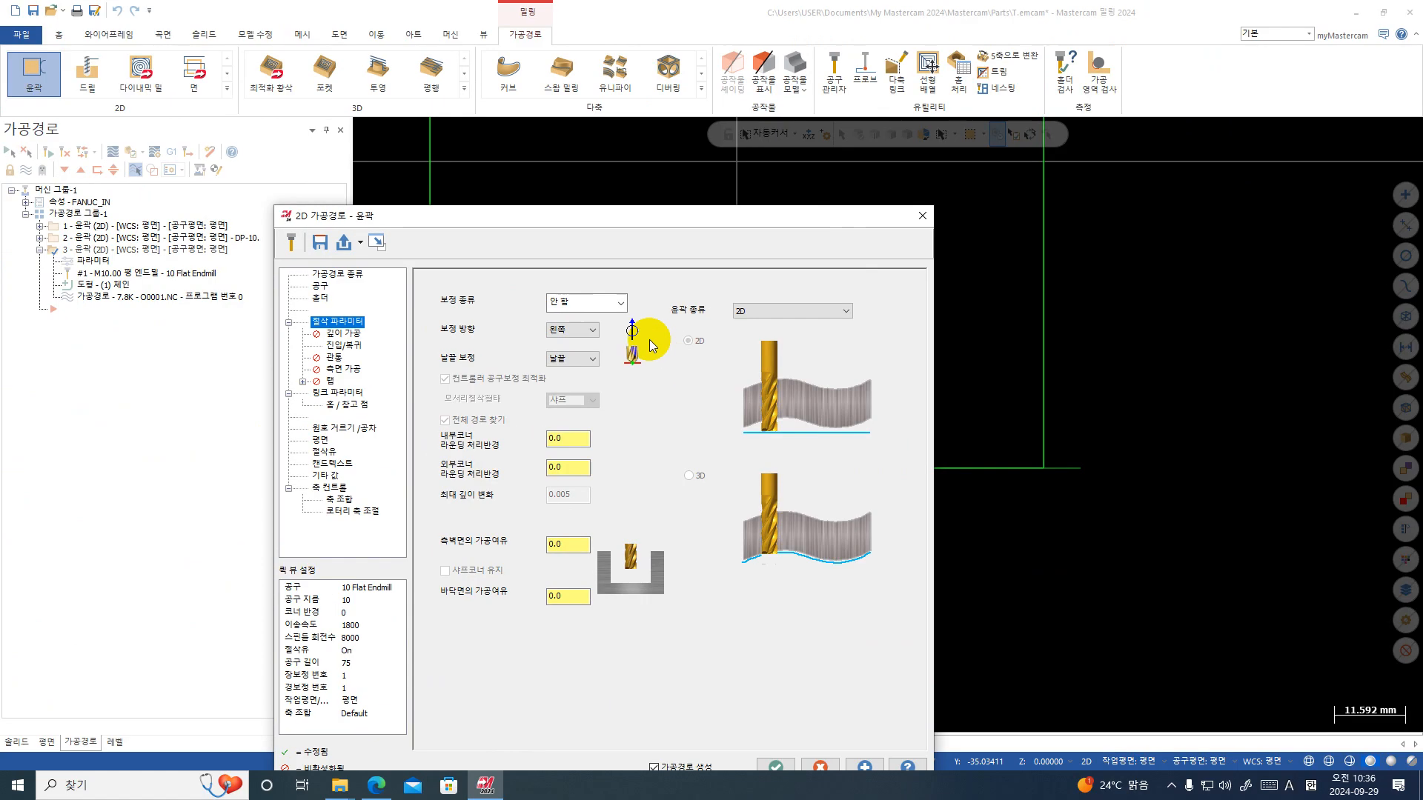
{"action": "left_click", "coordinate": [623, 299]}
{"action": "left_click", "coordinate": [583, 336]}
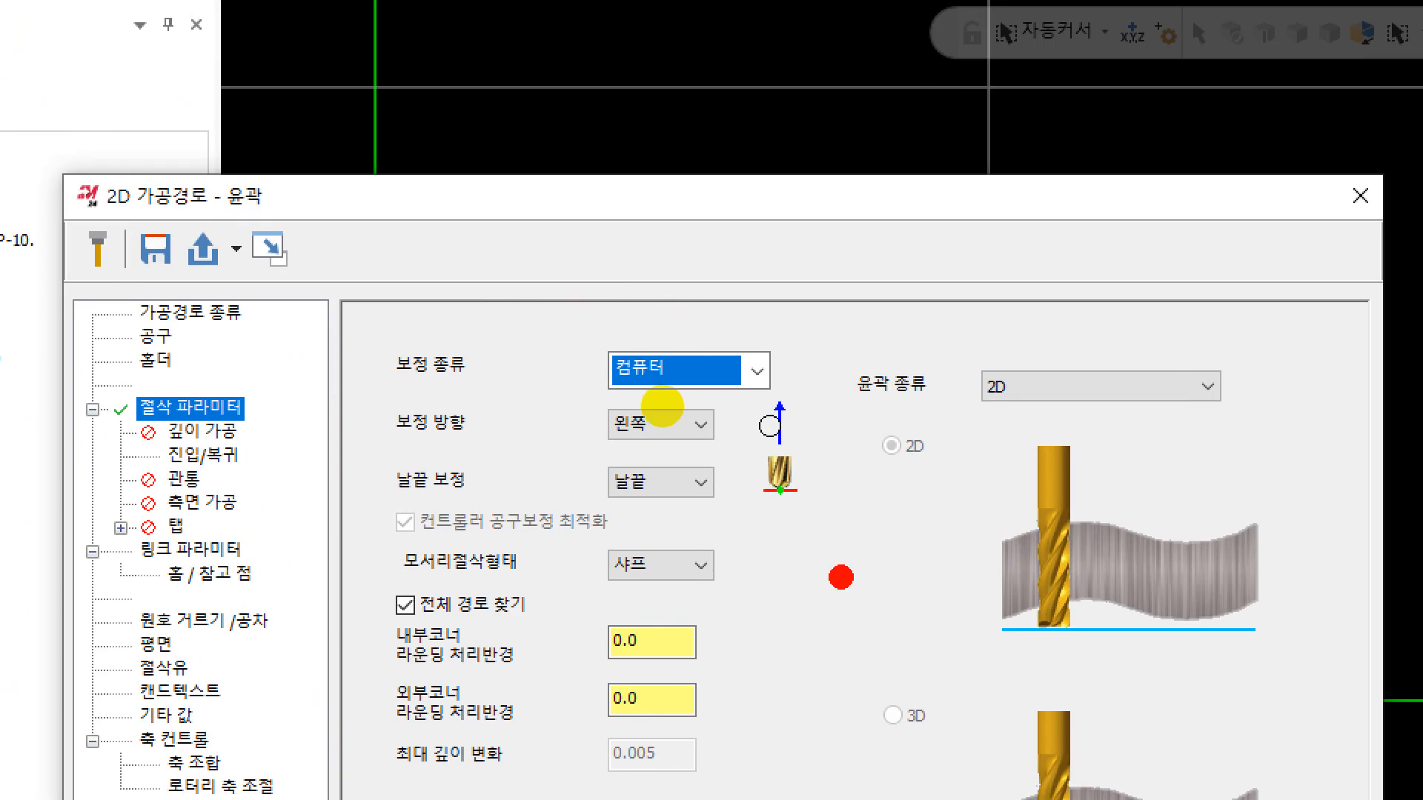
{"action": "mouse_move", "coordinate": [661, 404]}
{"action": "left_mouse_down"}
{"action": "mouse_move", "coordinate": [652, 349]}
{"action": "mouse_move", "coordinate": [677, 345]}
{"action": "left_mouse_up"}
{"action": "mouse_move", "coordinate": [649, 375]}
{"action": "left_mouse_down"}
{"action": "mouse_move", "coordinate": [616, 387]}
{"action": "mouse_move", "coordinate": [643, 364]}
{"action": "left_mouse_up"}
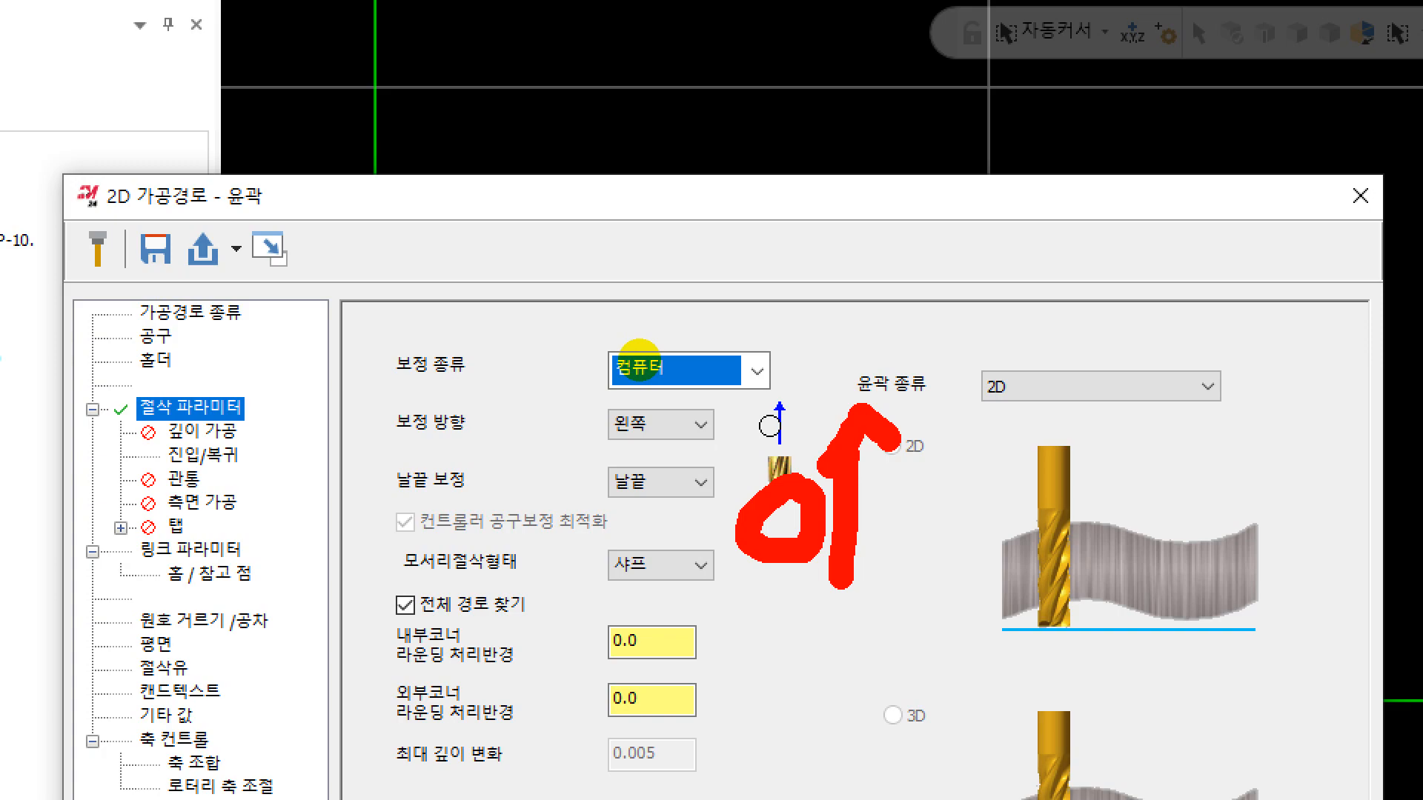
{"action": "key", "text": "Escape"}
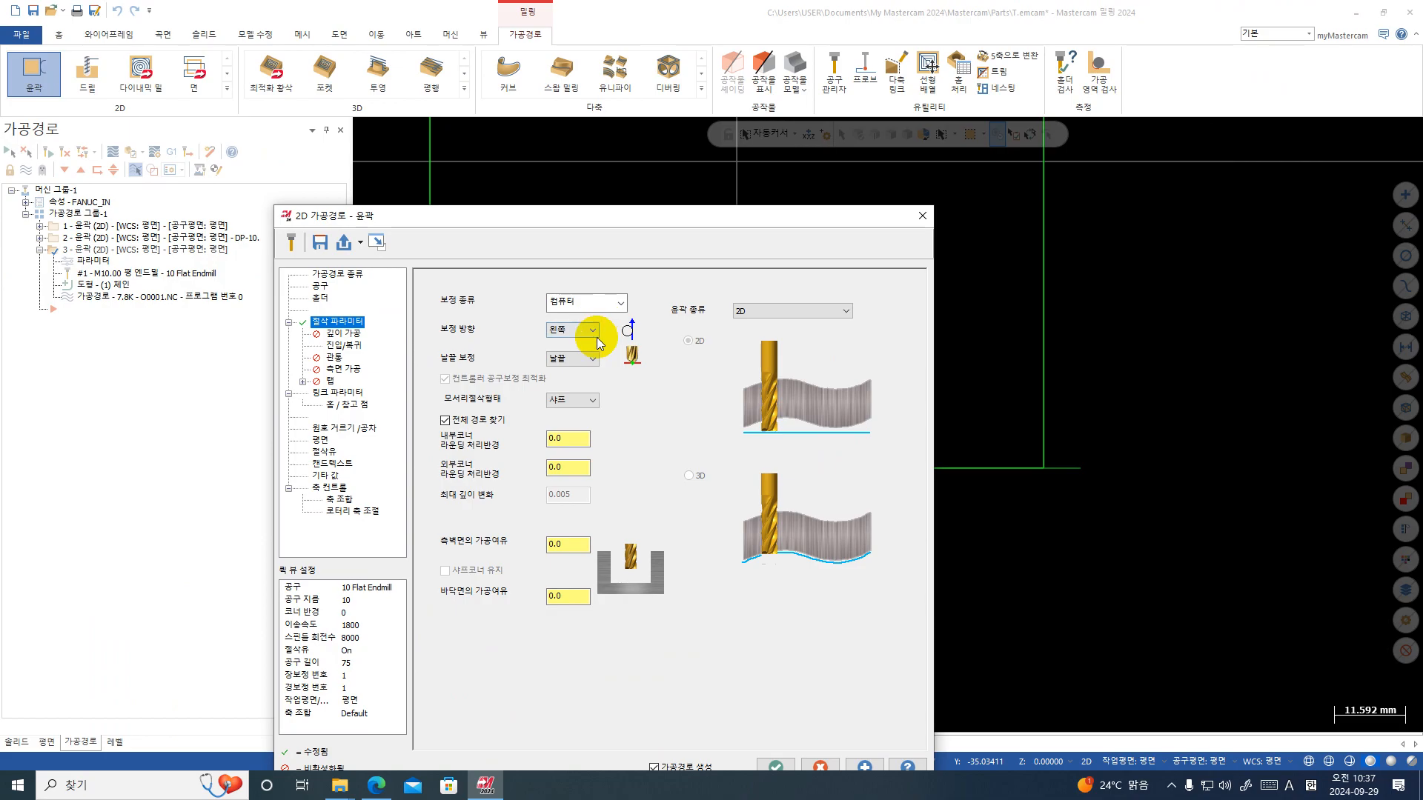
- Set the third contour's compensation direction to 오른쪽 (right), regenerate the toolpath and backplot it against the part edge
{"action": "left_click", "coordinate": [593, 335]}
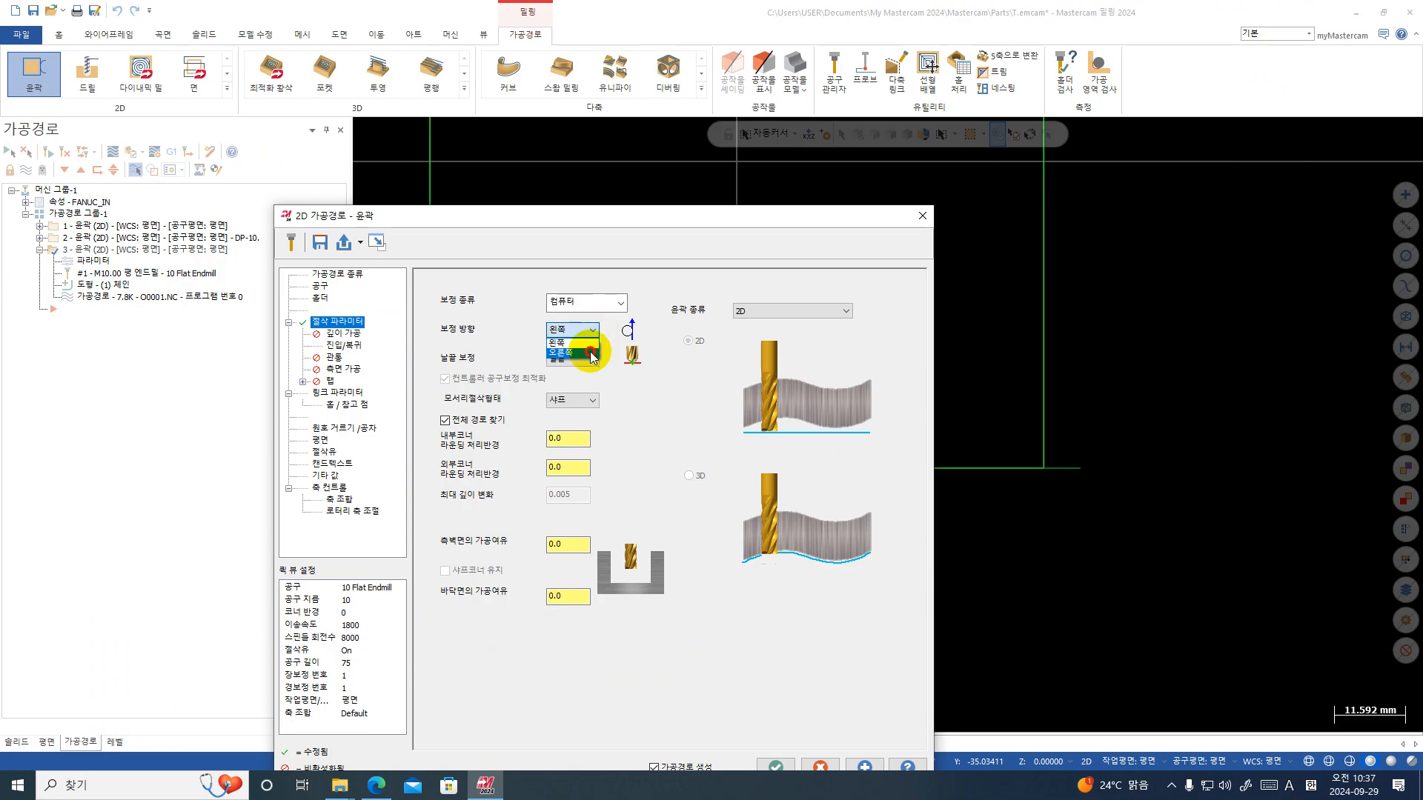
{"action": "left_click", "coordinate": [590, 353]}
{"action": "left_click_drag", "start_coordinate": [690, 223], "coordinate": [770, 673]}
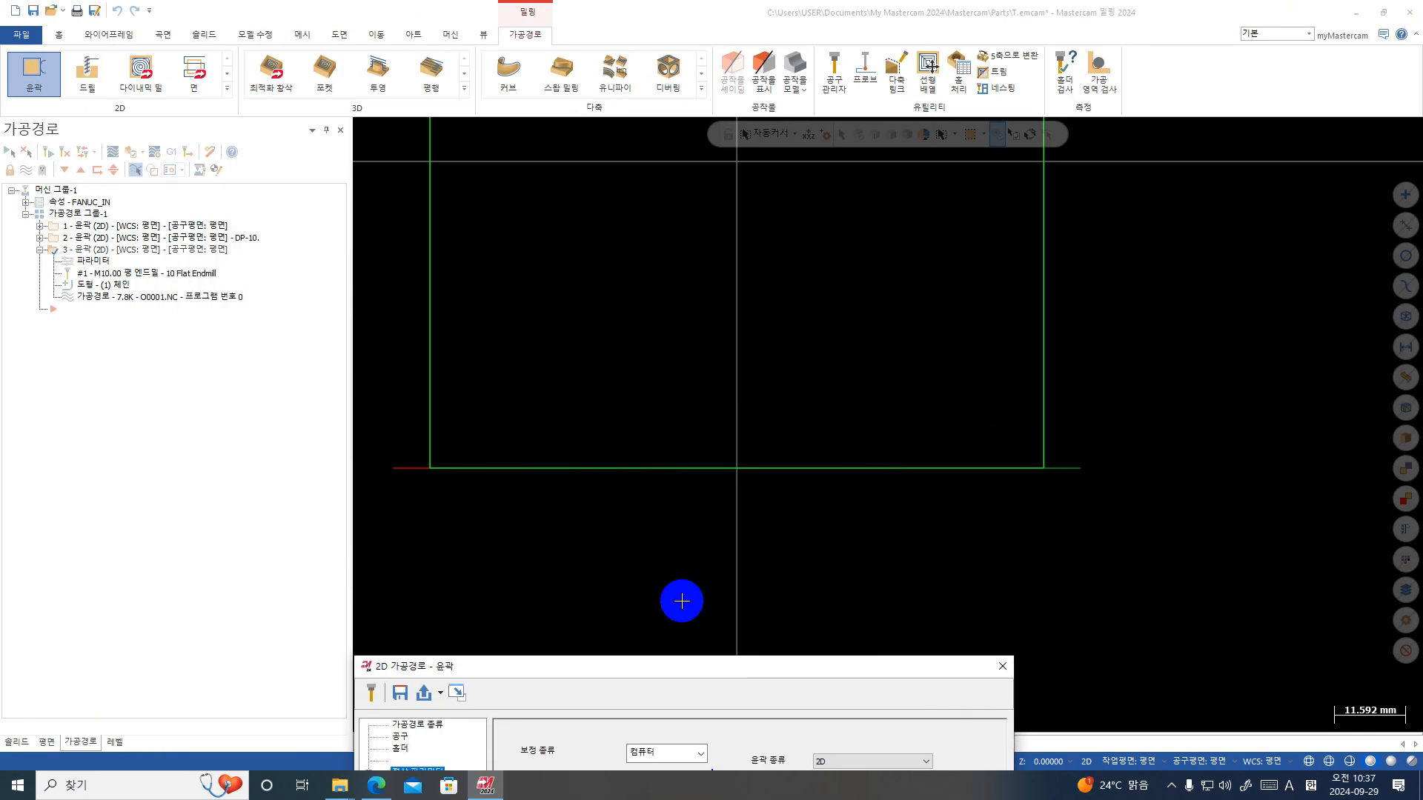
{"action": "left_click_drag", "start_coordinate": [688, 667], "coordinate": [610, 145]}
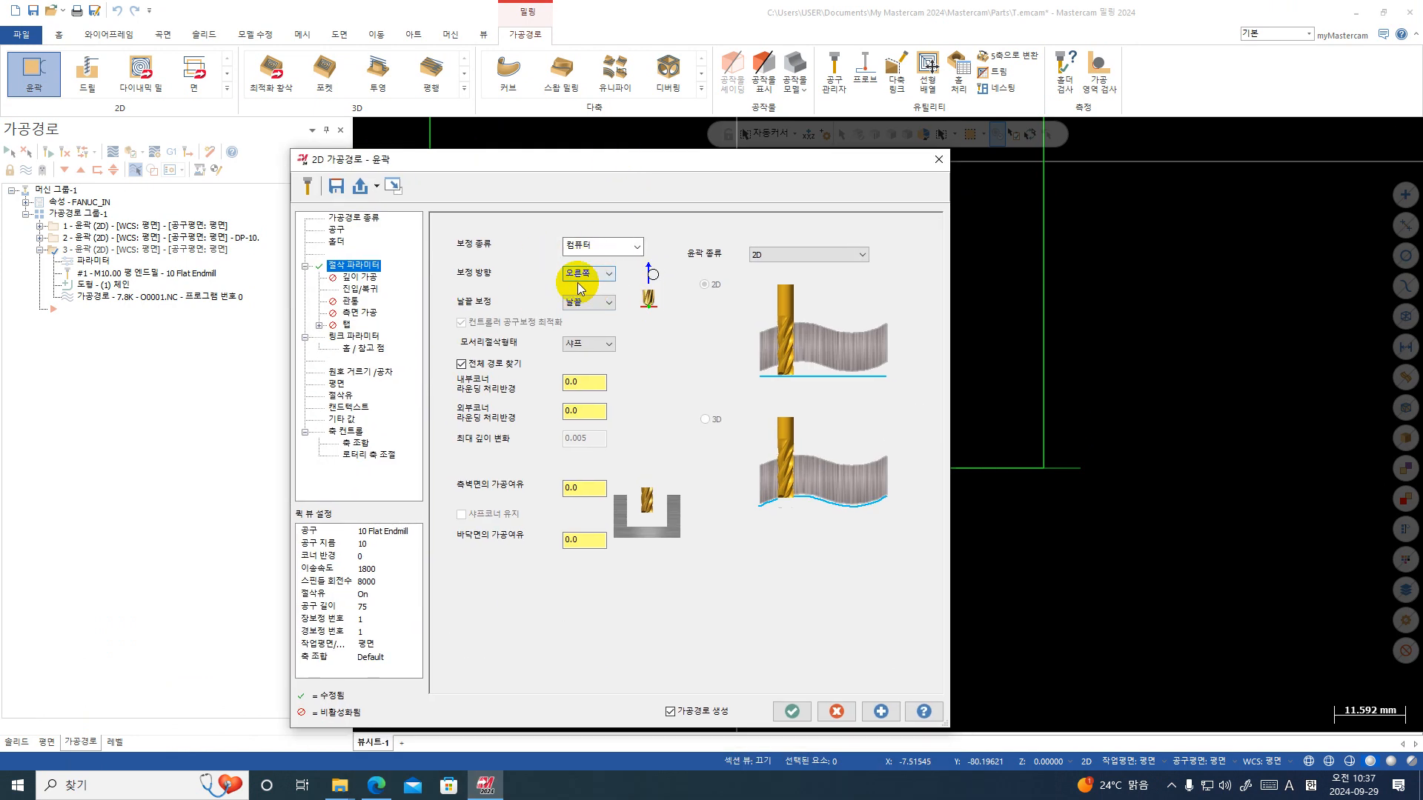
{"action": "left_click", "coordinate": [792, 711]}
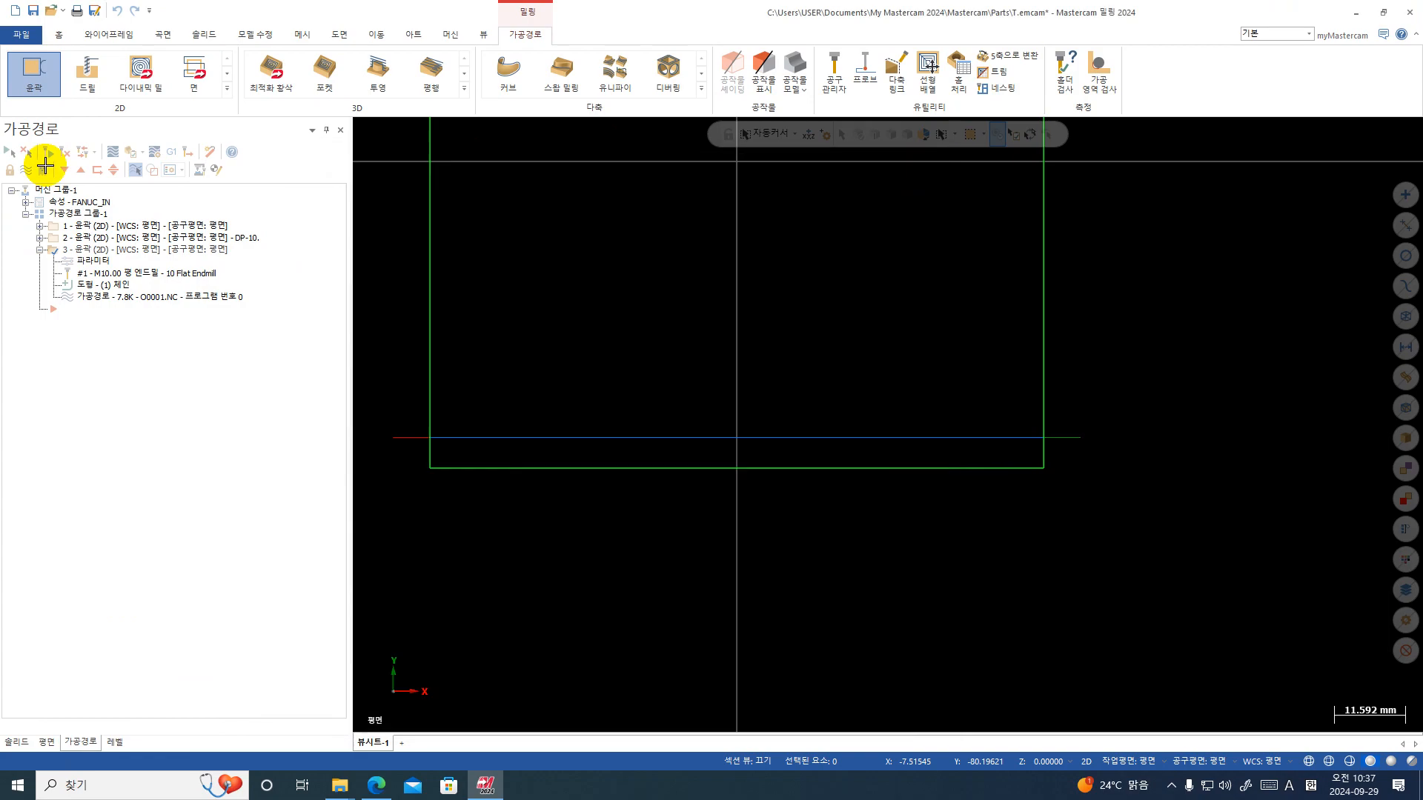
{"action": "left_click", "coordinate": [112, 152]}
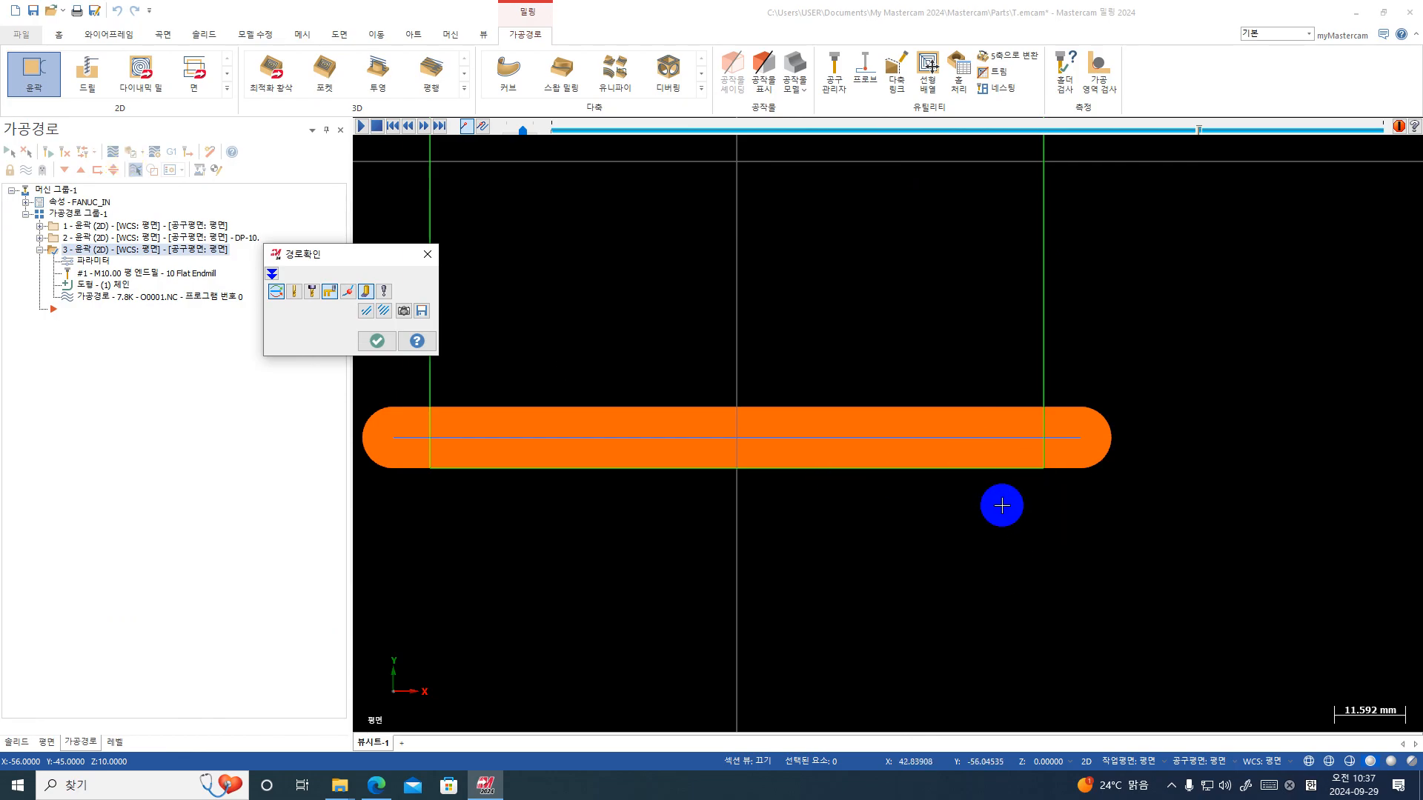
{"action": "left_click", "coordinate": [376, 341]}
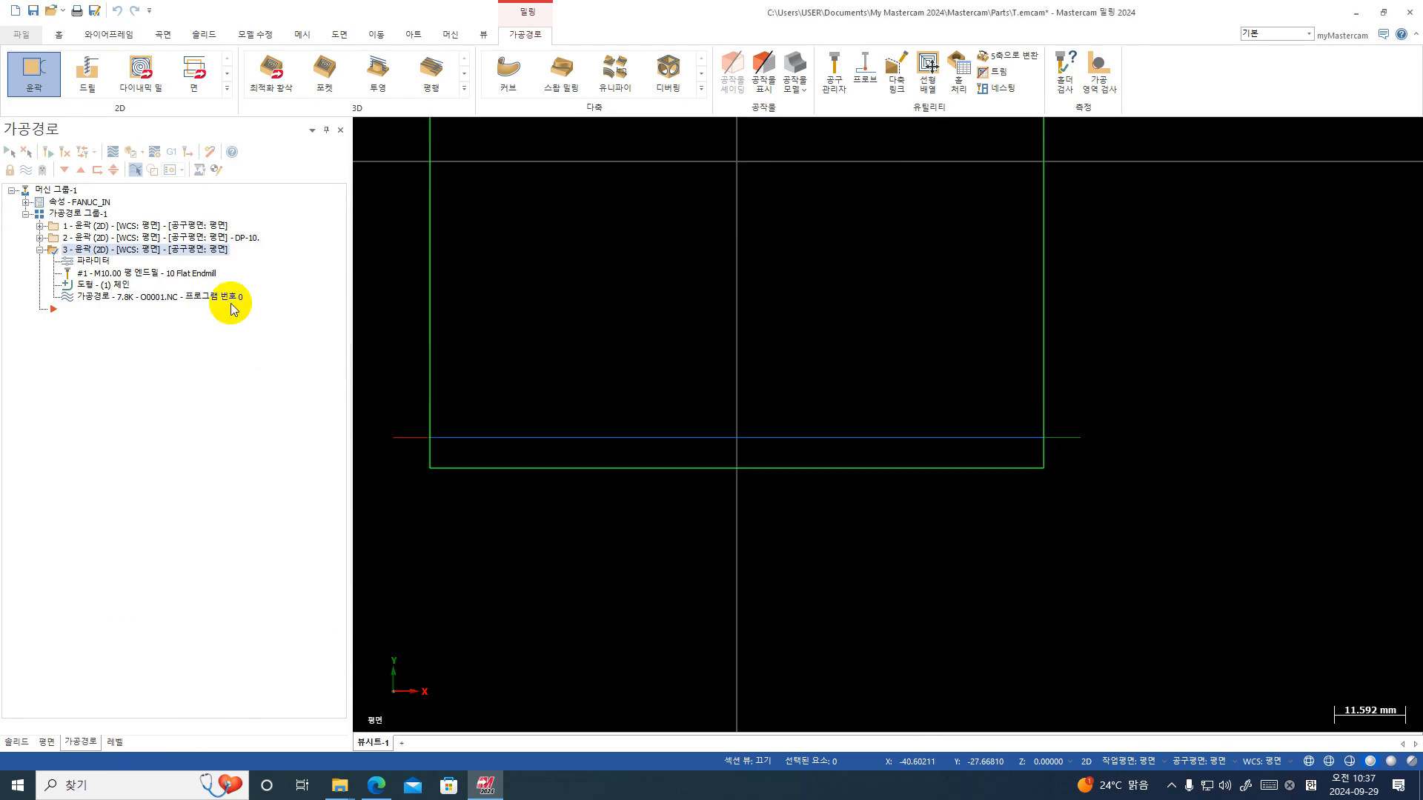
- Set the third contour's compensation direction to 왼쪽 (left) in its cut parameters
{"action": "left_click", "coordinate": [94, 260]}
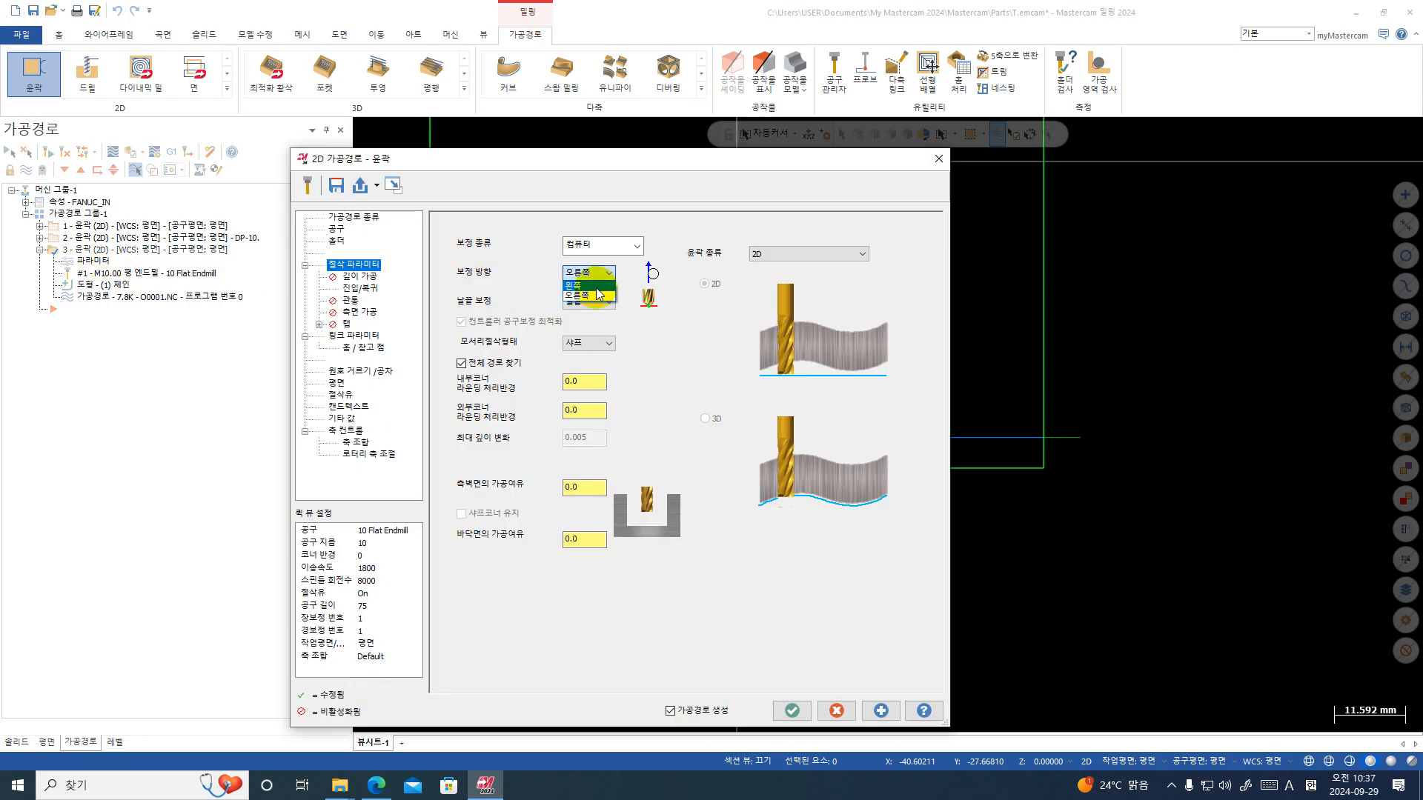
{"action": "left_click", "coordinate": [601, 290]}
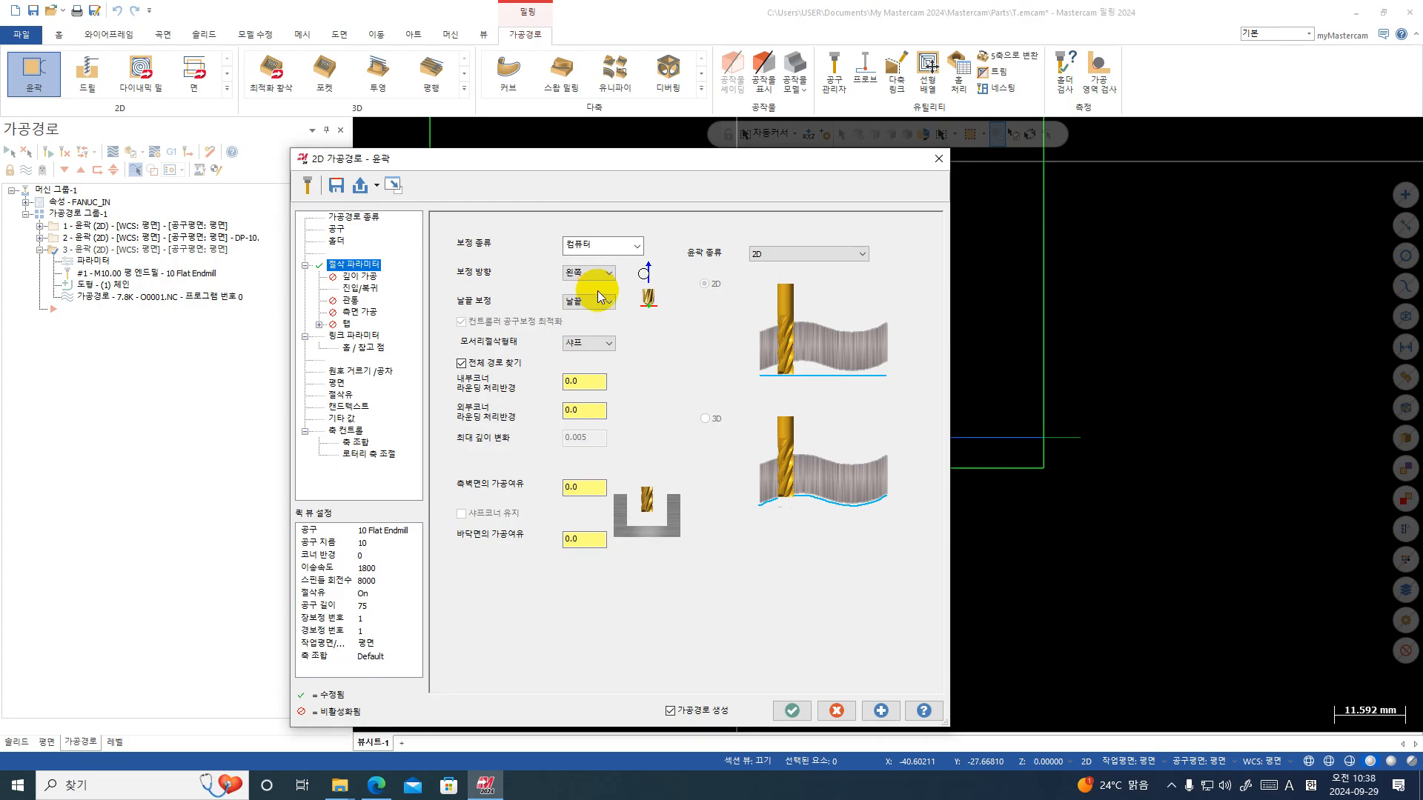
- Switch to Edge and read the 보정 방향 (compensation direction) and 날끝 보정 (tip compensation) sections of mastercam2024-0523.pdf
{"action": "left_click", "coordinate": [377, 785]}
{"action": "scroll", "coordinate": [520, 578], "scroll_direction": "down", "scroll_amount": 5}
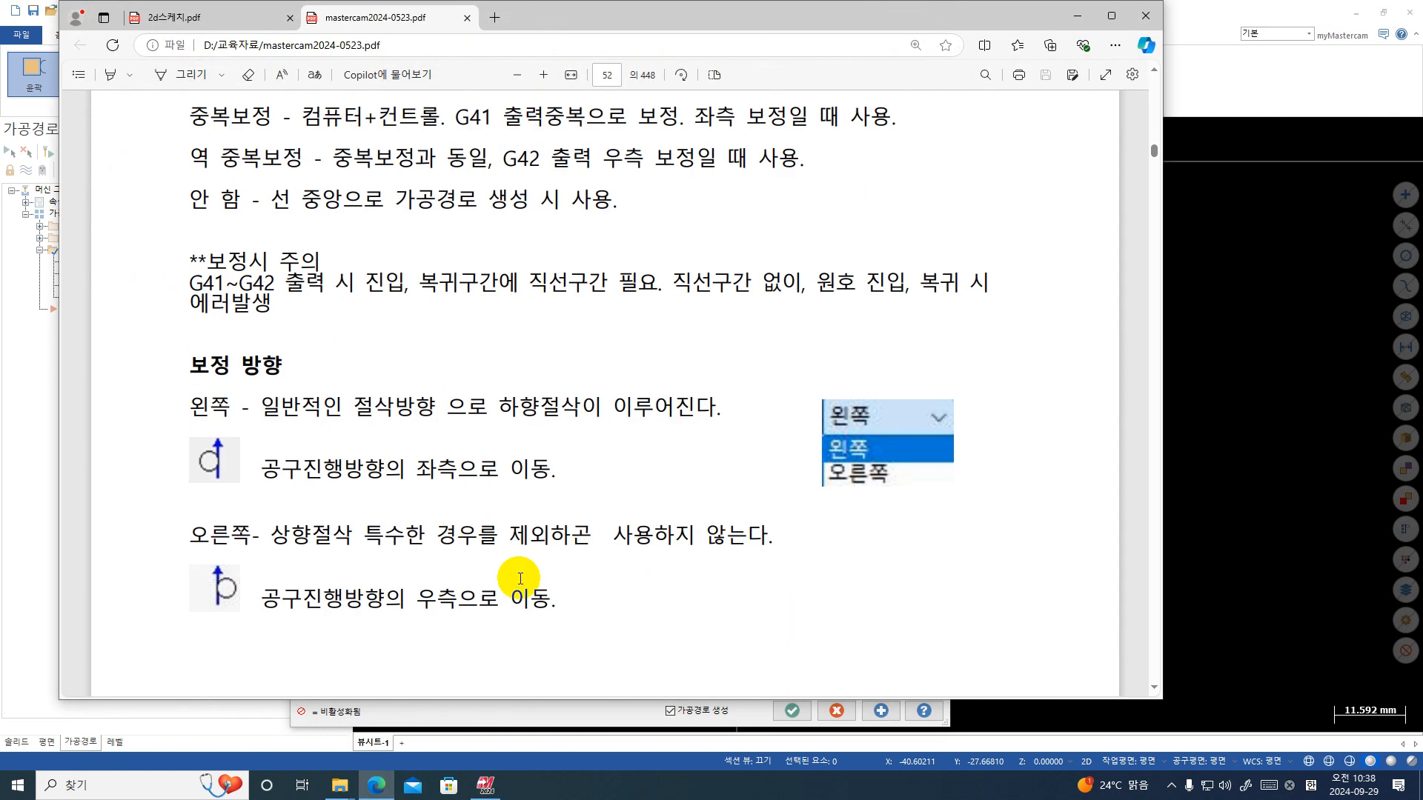
{"action": "scroll", "coordinate": [520, 579], "scroll_direction": "down", "scroll_amount": 9}
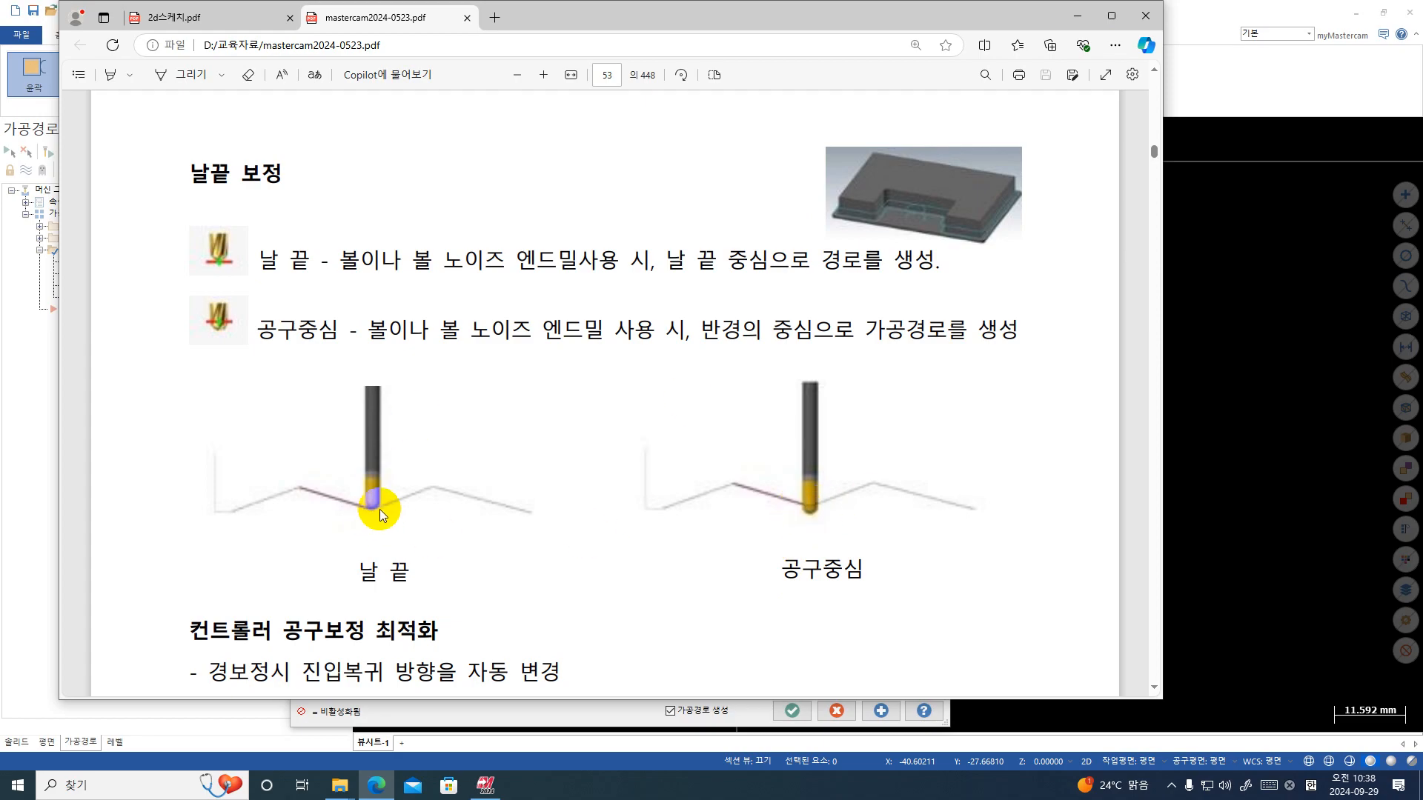
{"action": "left_click", "coordinate": [1077, 16]}
- Apply the contour parameters to regenerate the toolpath and view it from the front (정면)
{"action": "left_click", "coordinate": [790, 712]}
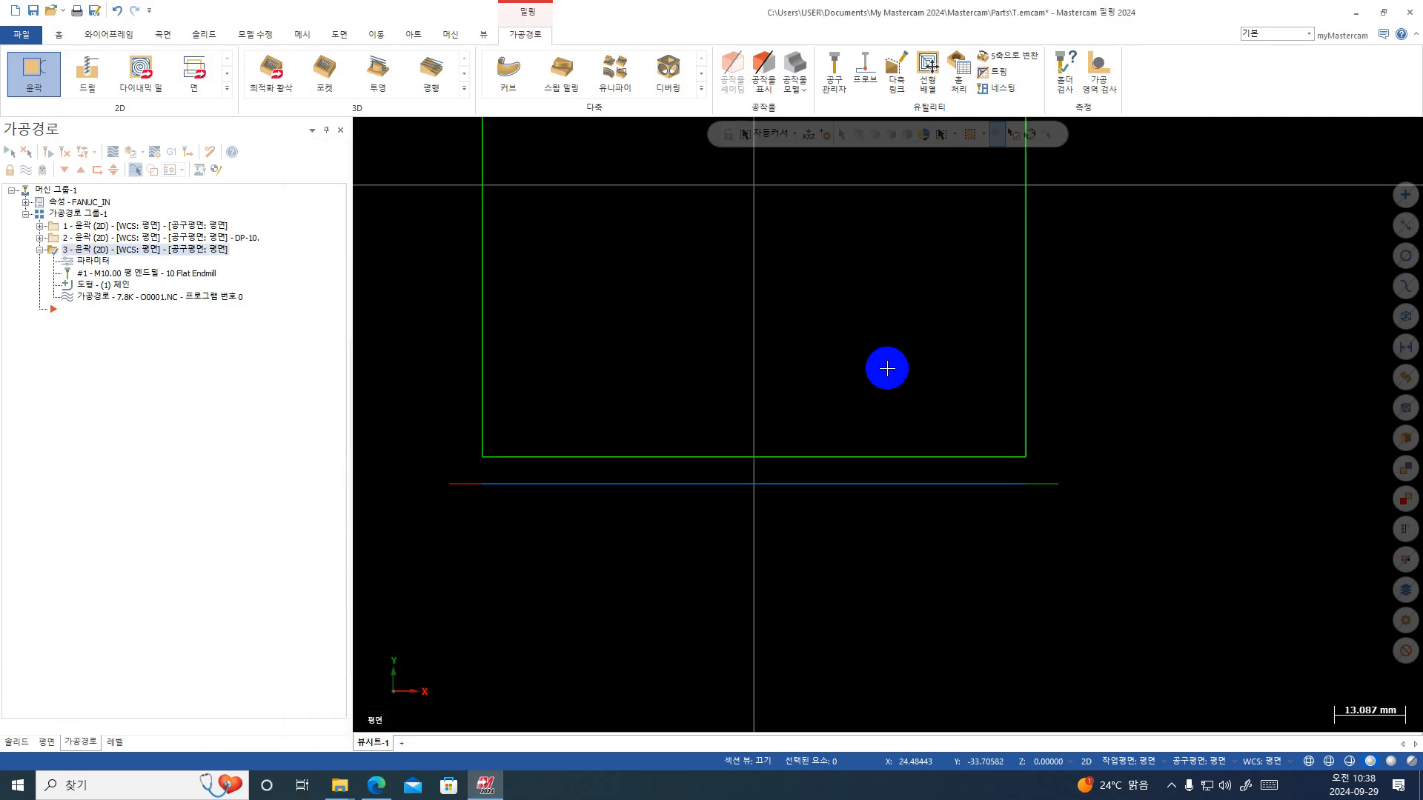
{"action": "scroll", "coordinate": [1032, 294], "scroll_direction": "down", "scroll_amount": 2}
{"action": "right_click", "coordinate": [1166, 254]}
{"action": "left_click", "coordinate": [1211, 361]}
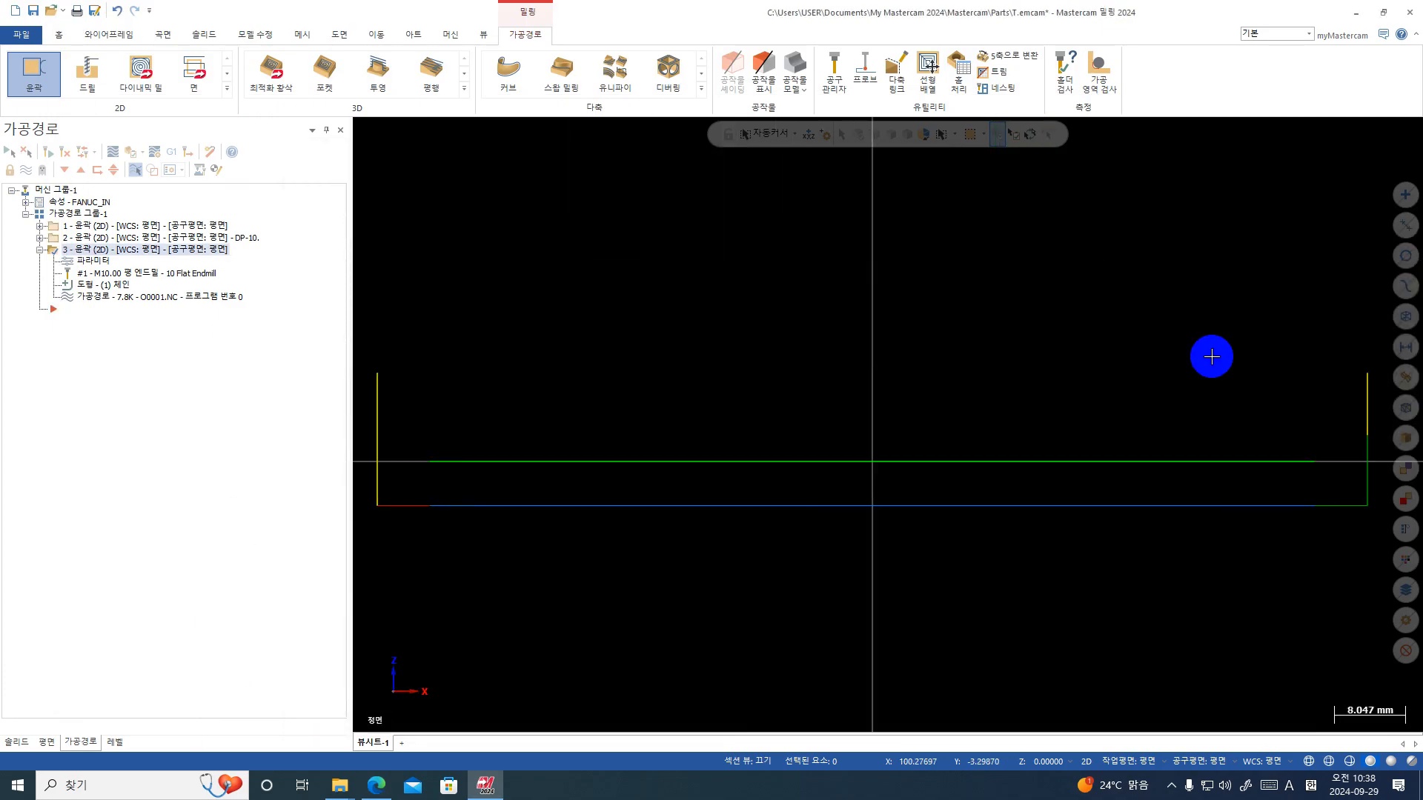
{"action": "scroll", "coordinate": [1306, 369], "scroll_direction": "down", "scroll_amount": 2}
{"action": "right_click", "coordinate": [832, 271]}
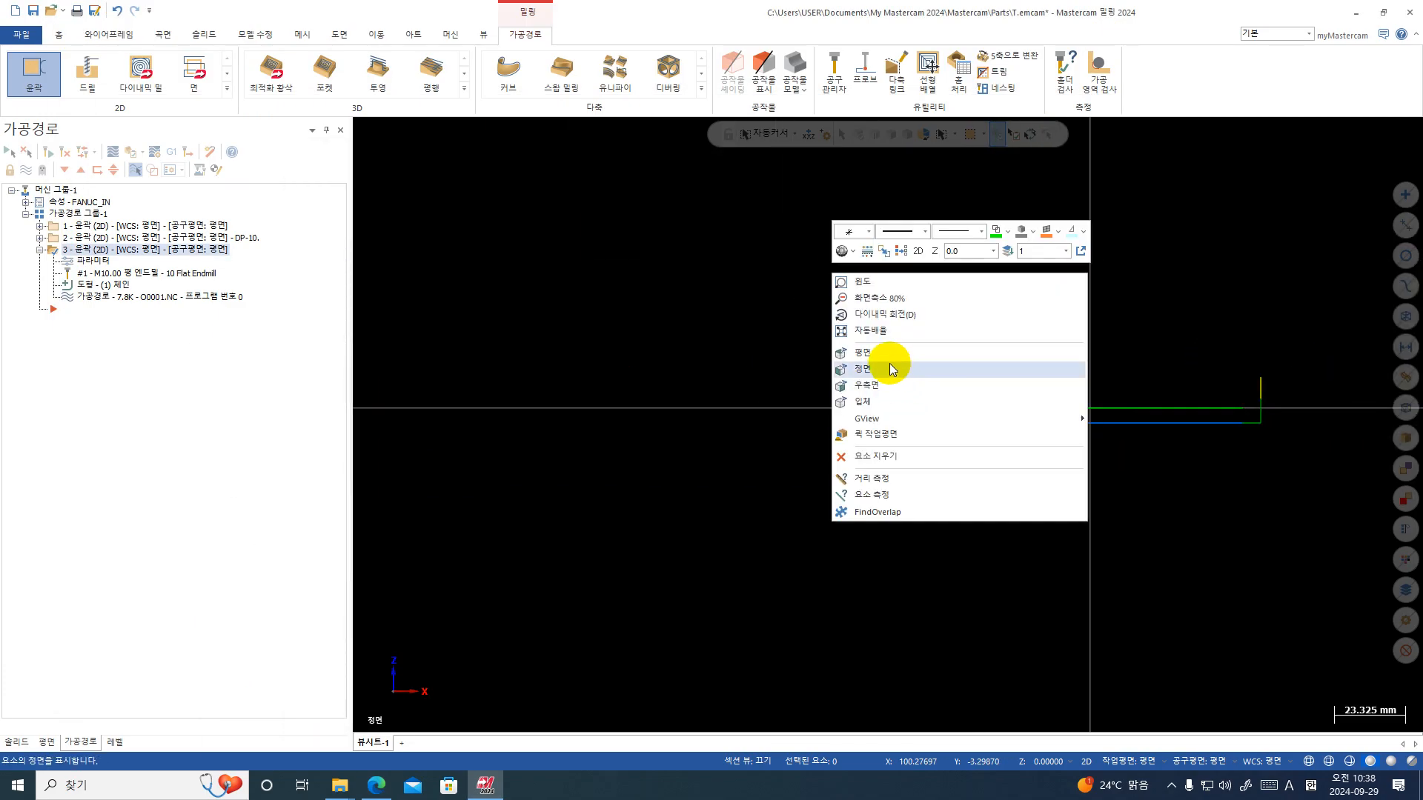
{"action": "scroll", "coordinate": [1255, 390], "scroll_direction": "down", "scroll_amount": 2}
- Try to draw a two-point line in the front view while the construction plane is still 평면 (top)
{"action": "left_click", "coordinate": [109, 34]}
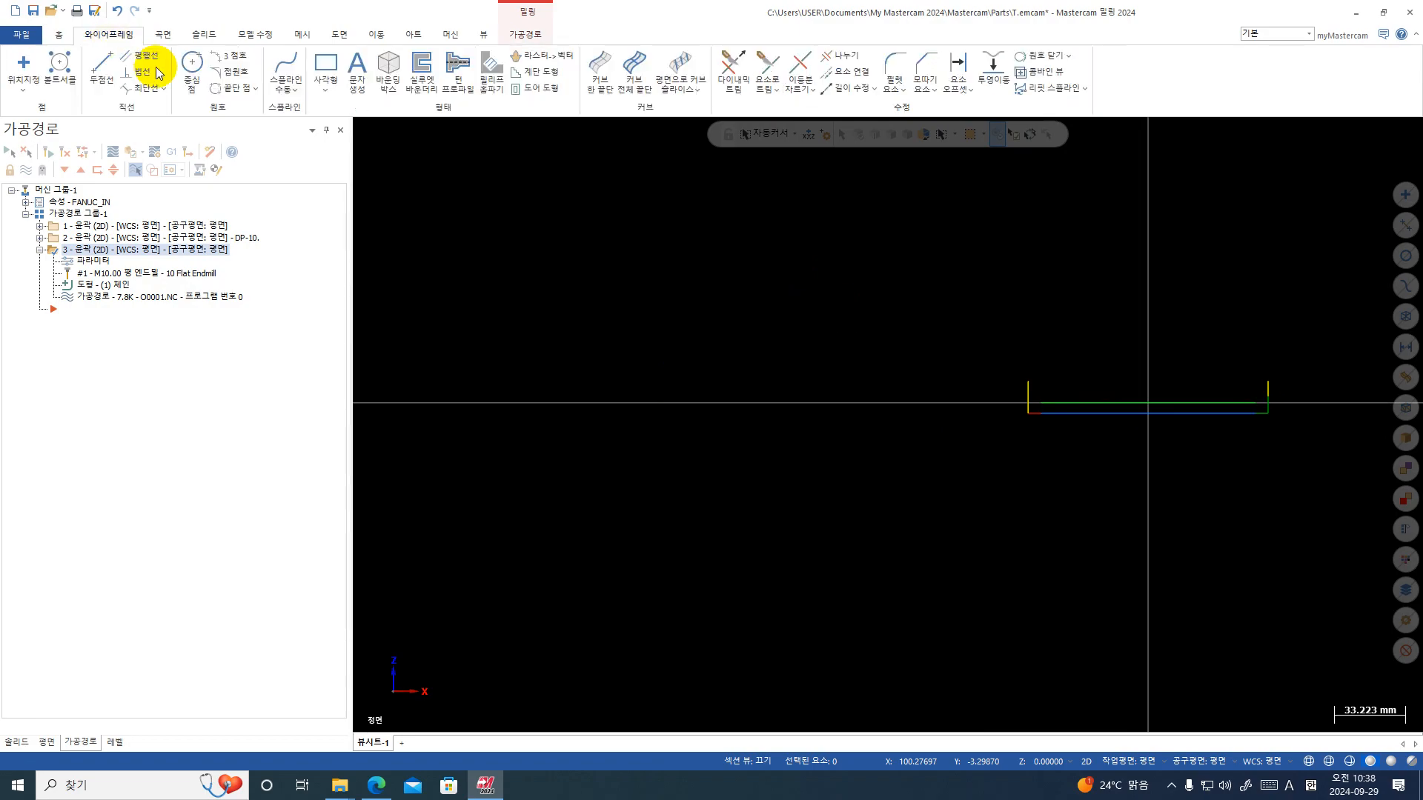
{"action": "left_click", "coordinate": [105, 62]}
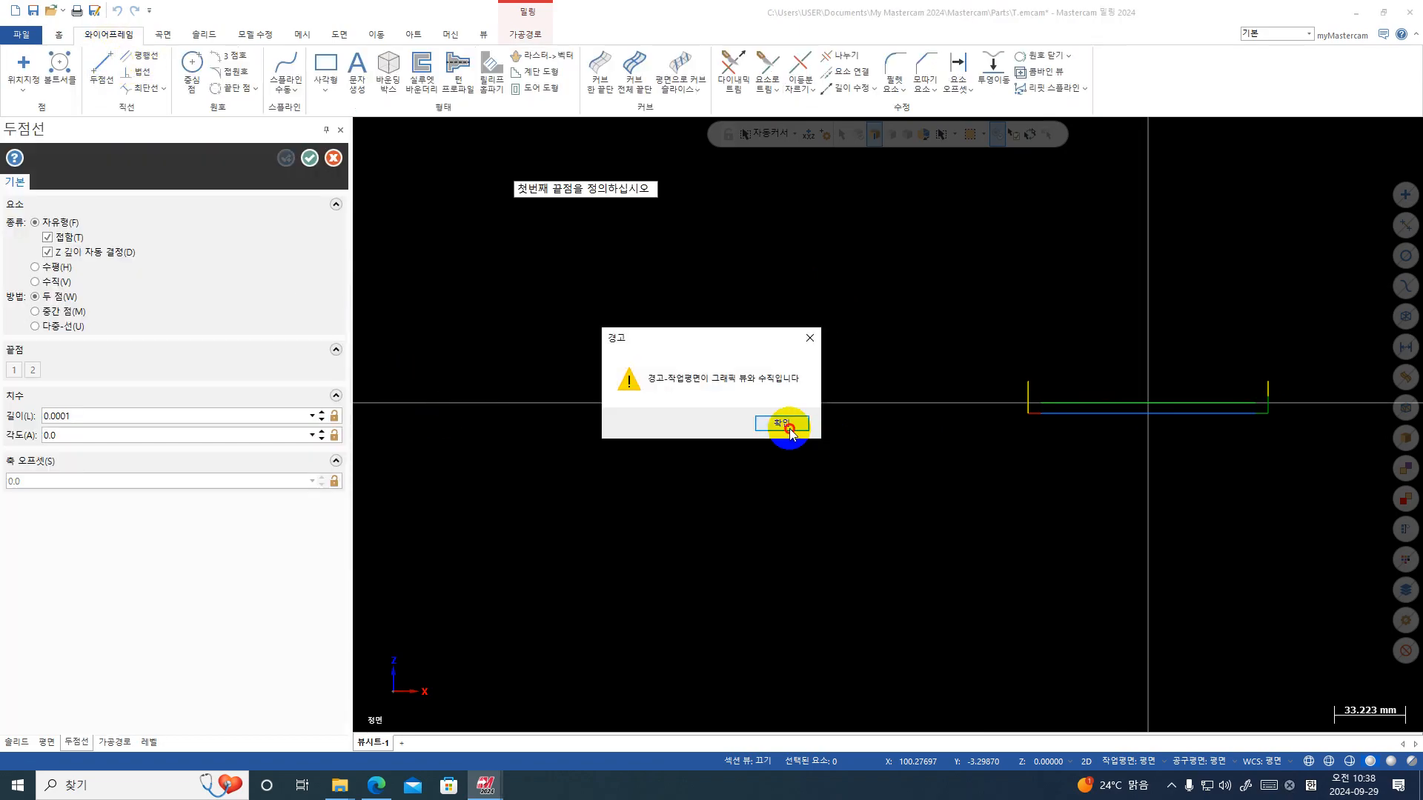
{"action": "left_click", "coordinate": [788, 427]}
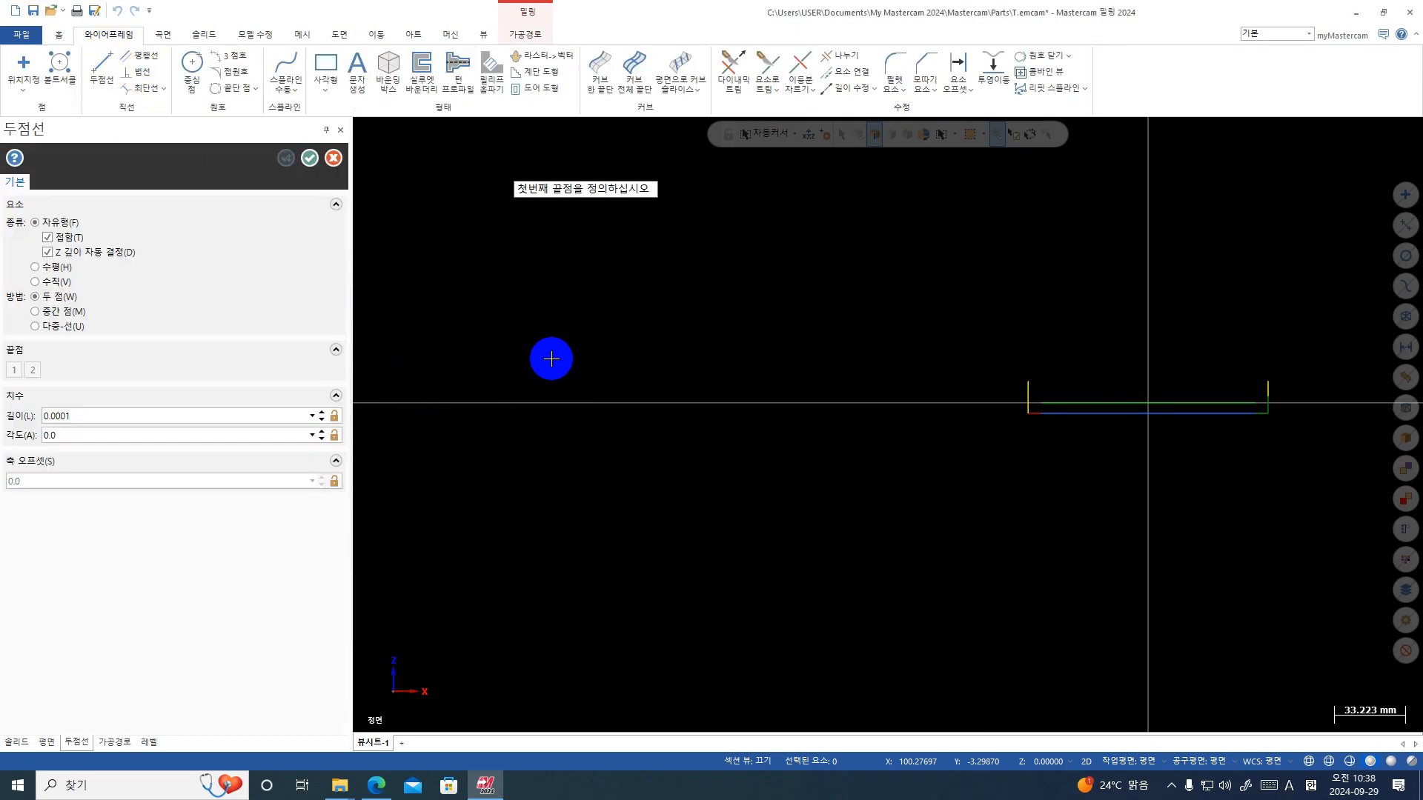
{"action": "left_click", "coordinate": [551, 360]}
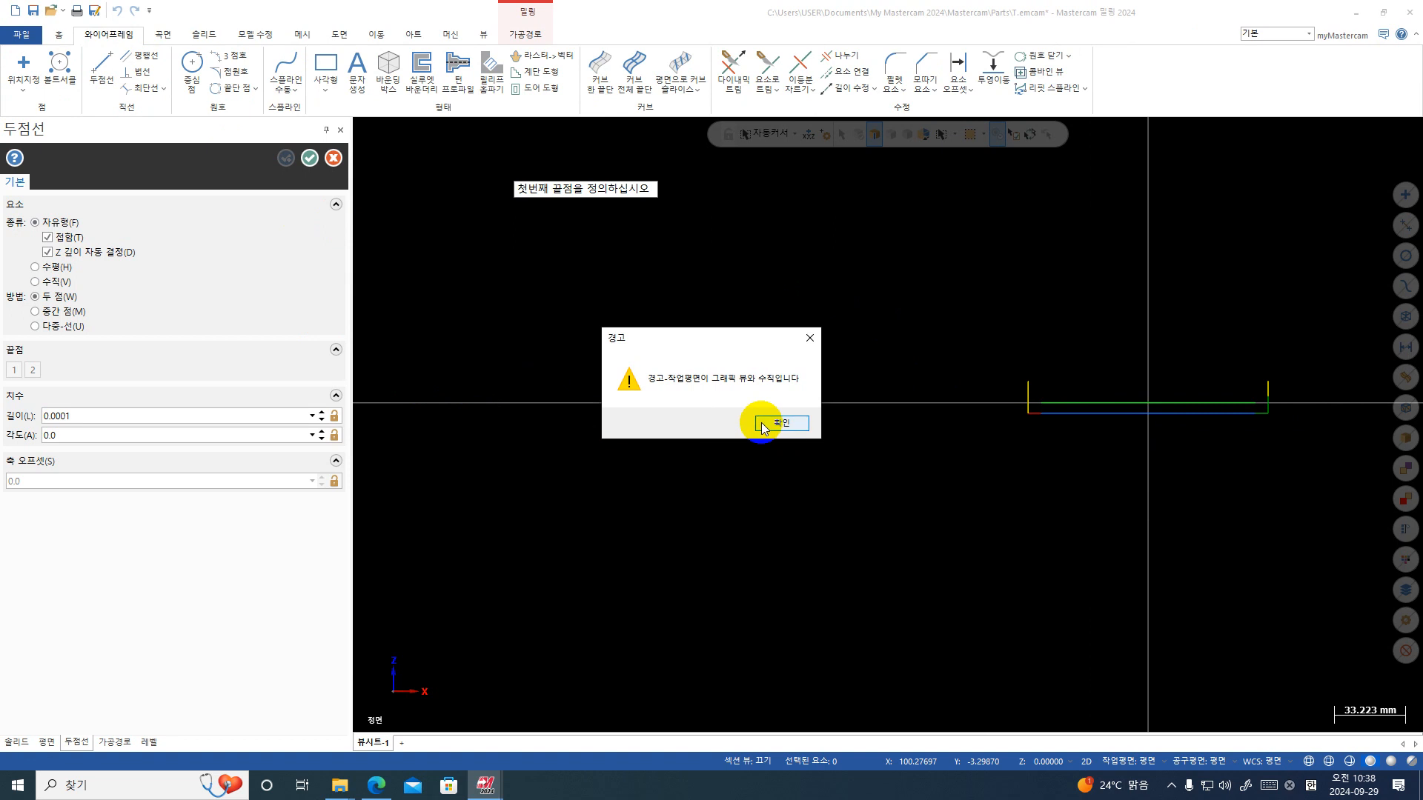
{"action": "left_click", "coordinate": [762, 427]}
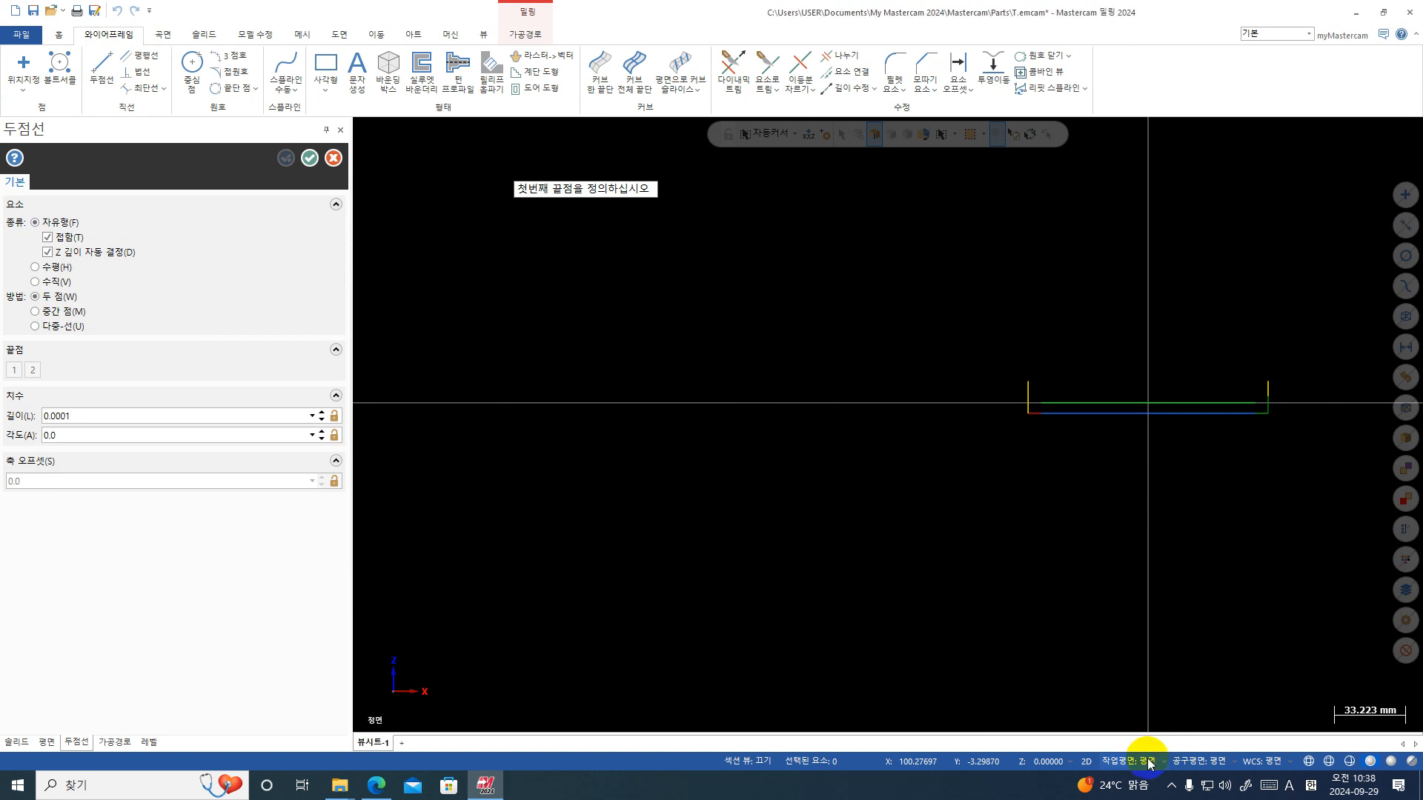
{"action": "key", "text": "Escape"}
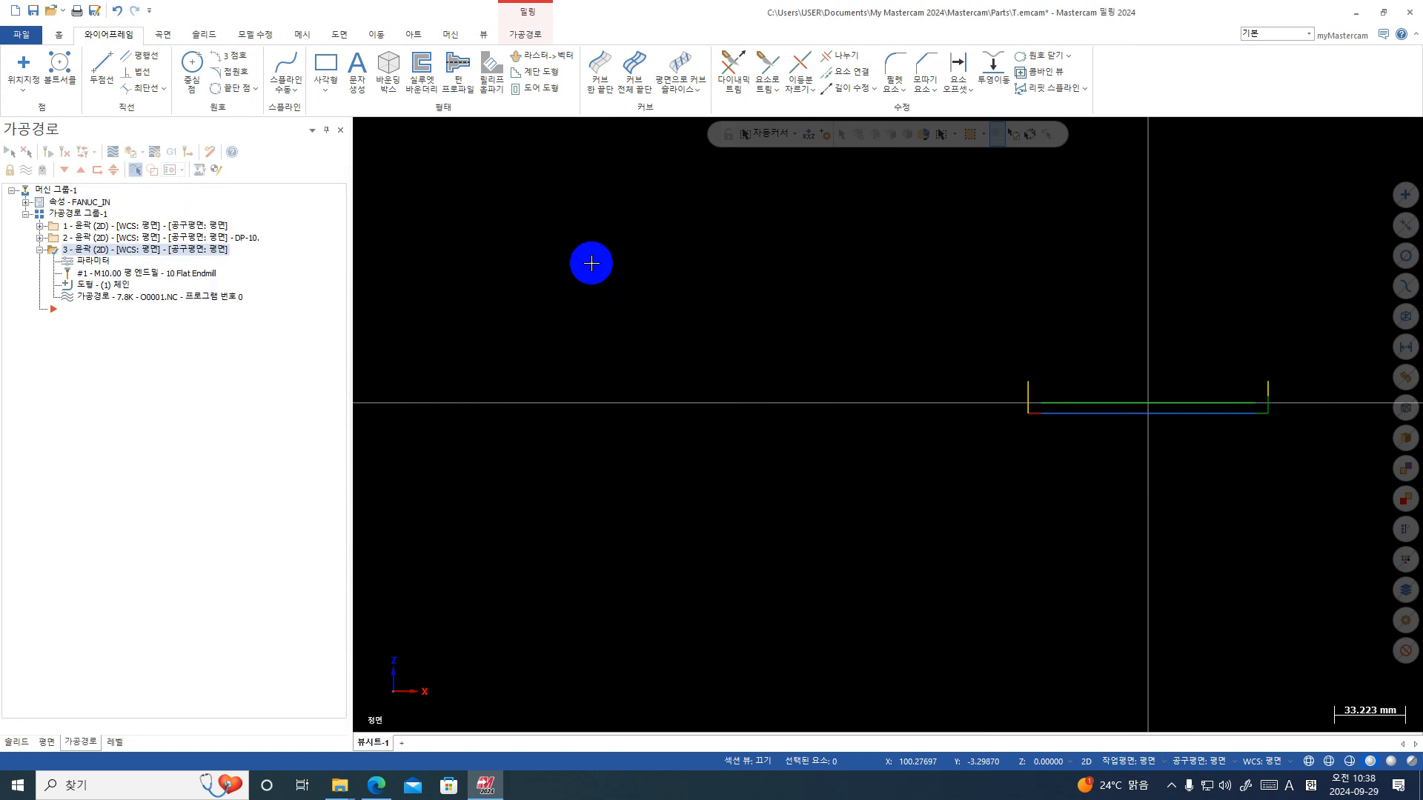
- Return the graphics view to 평면 (top) and display the list of planes
{"action": "right_click", "coordinate": [630, 269]}
{"action": "left_click", "coordinate": [486, 316]}
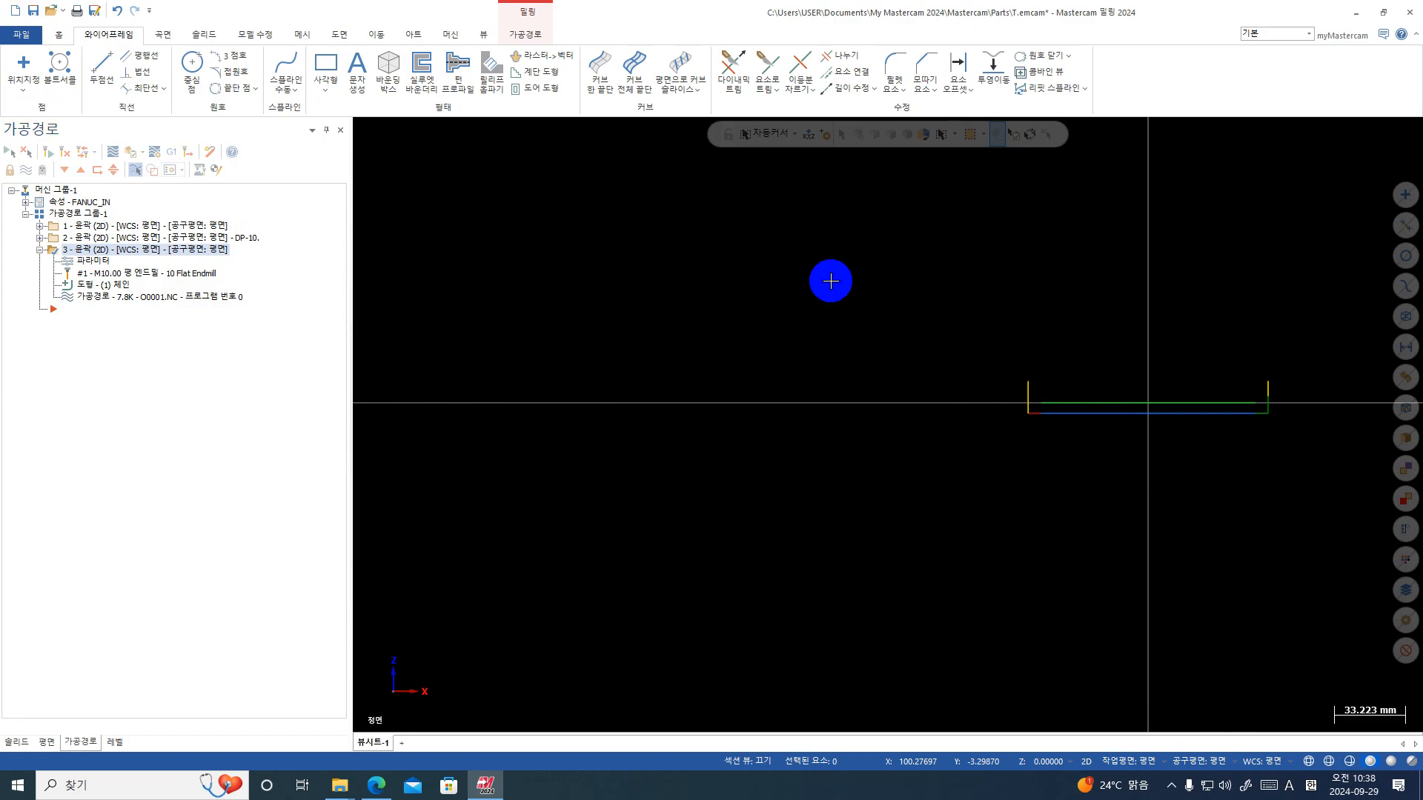
{"action": "right_click", "coordinate": [831, 281]}
{"action": "left_click", "coordinate": [826, 312]}
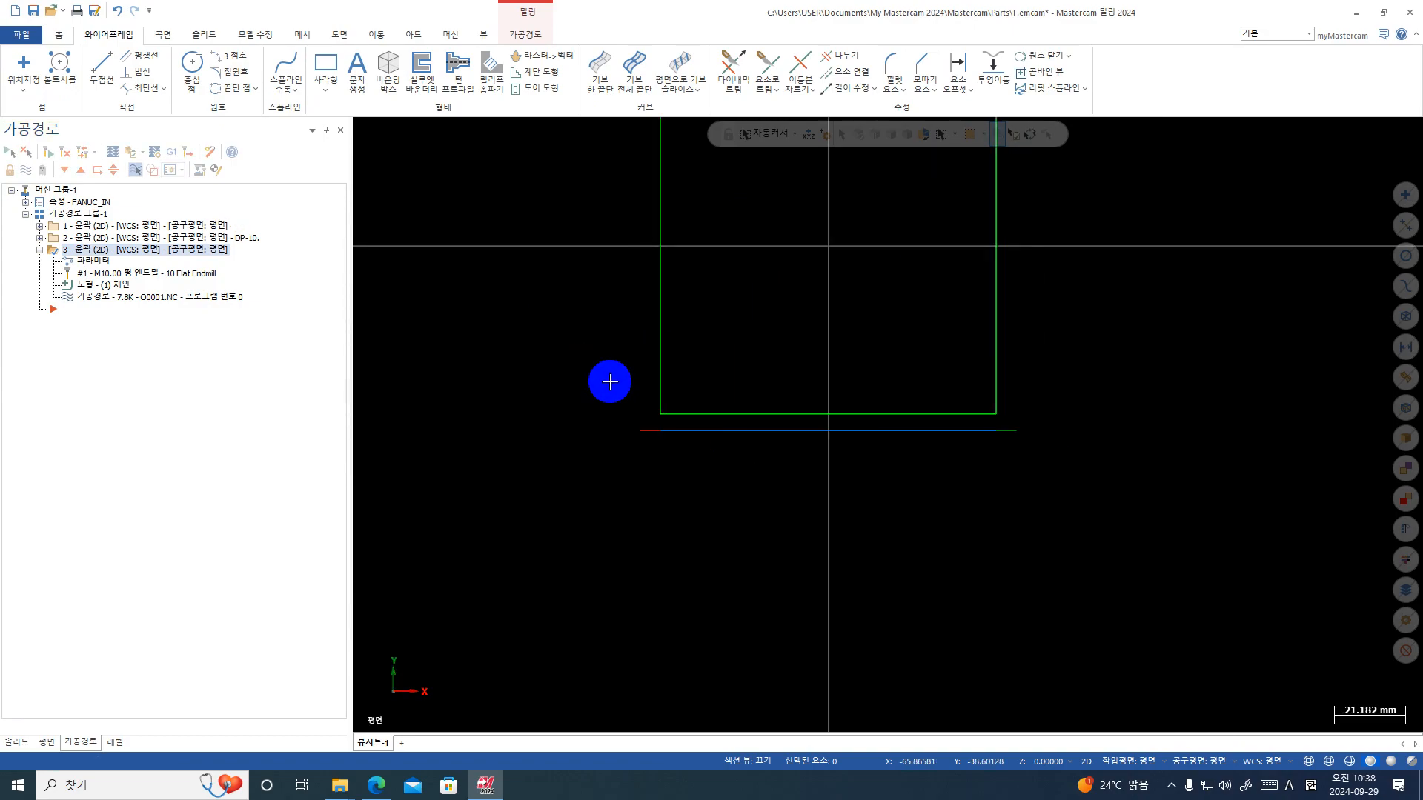
{"action": "scroll", "coordinate": [624, 556], "scroll_direction": "down", "scroll_amount": 1}
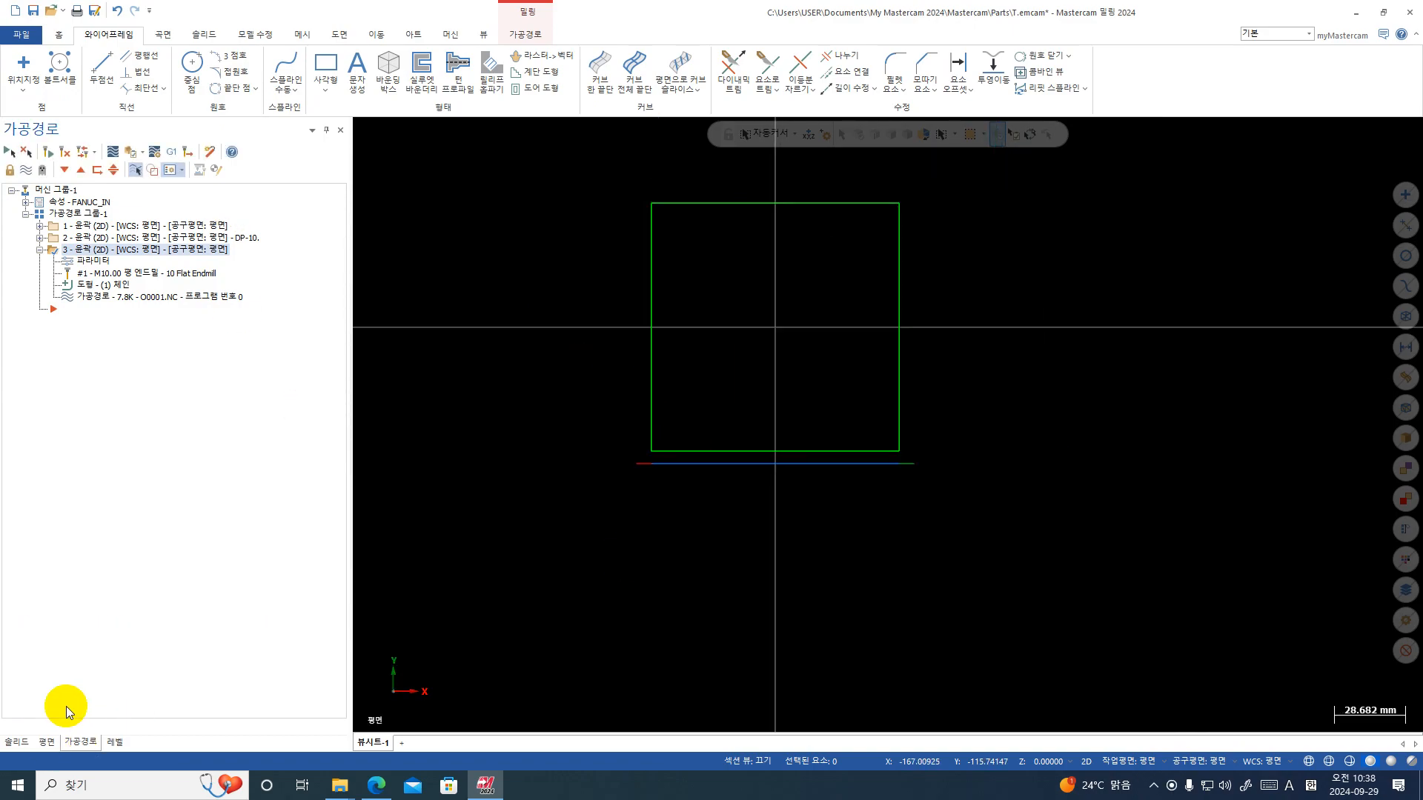
{"action": "left_click", "coordinate": [47, 742]}
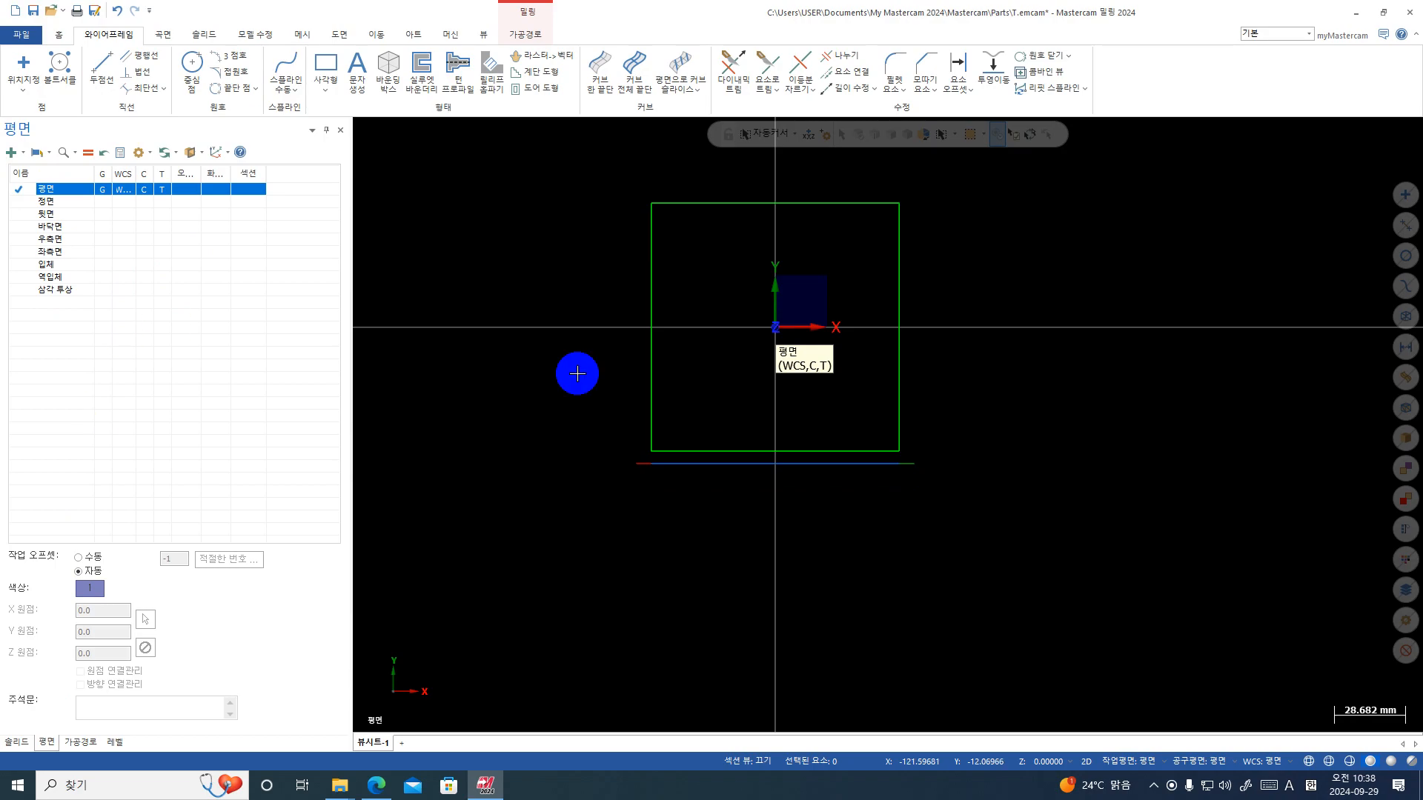
- Switch the graphics view to 정면 (front) while the construction and tool planes are still set to 평면
{"action": "scroll", "coordinate": [1111, 448], "scroll_direction": "down", "scroll_amount": 2}
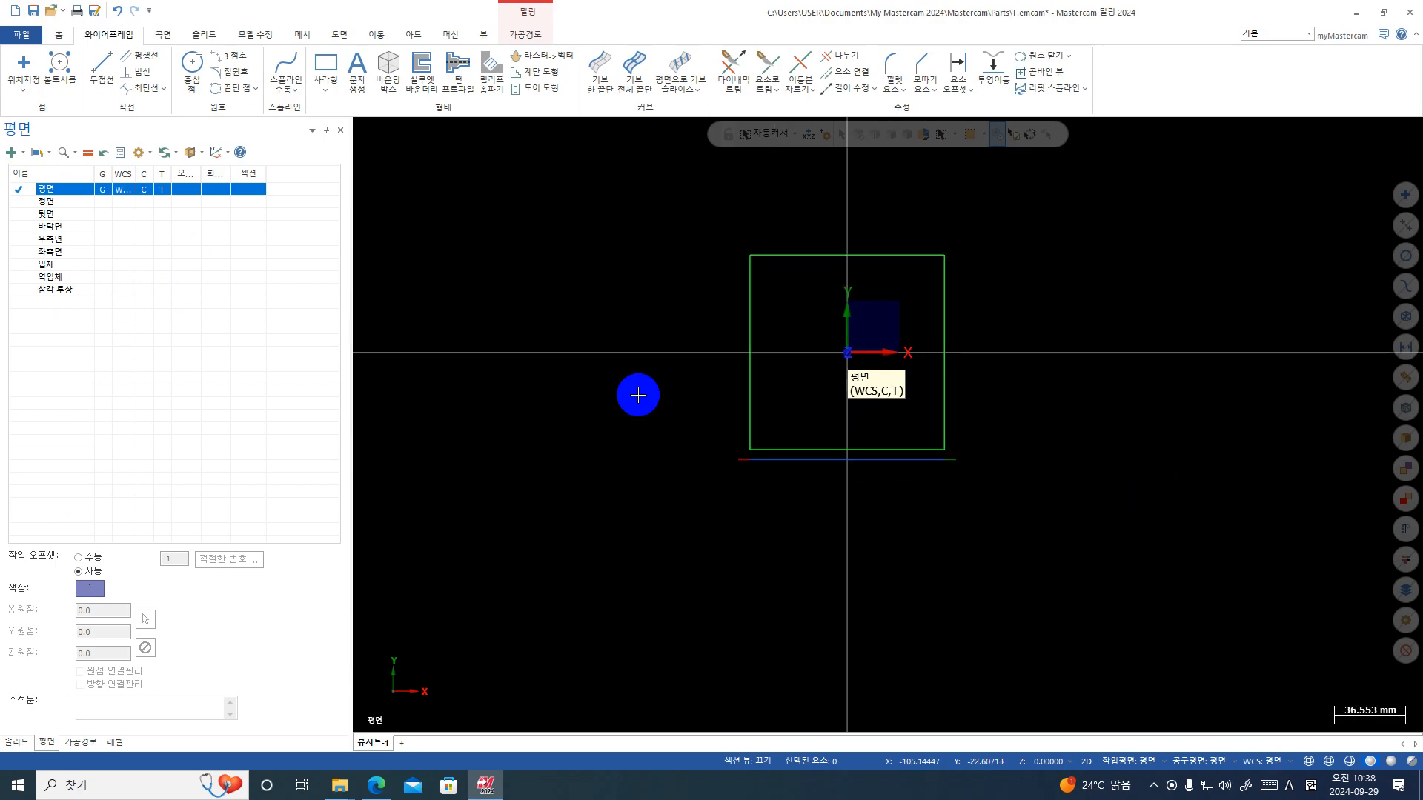
{"action": "scroll", "coordinate": [637, 394], "scroll_direction": "up", "scroll_amount": 1}
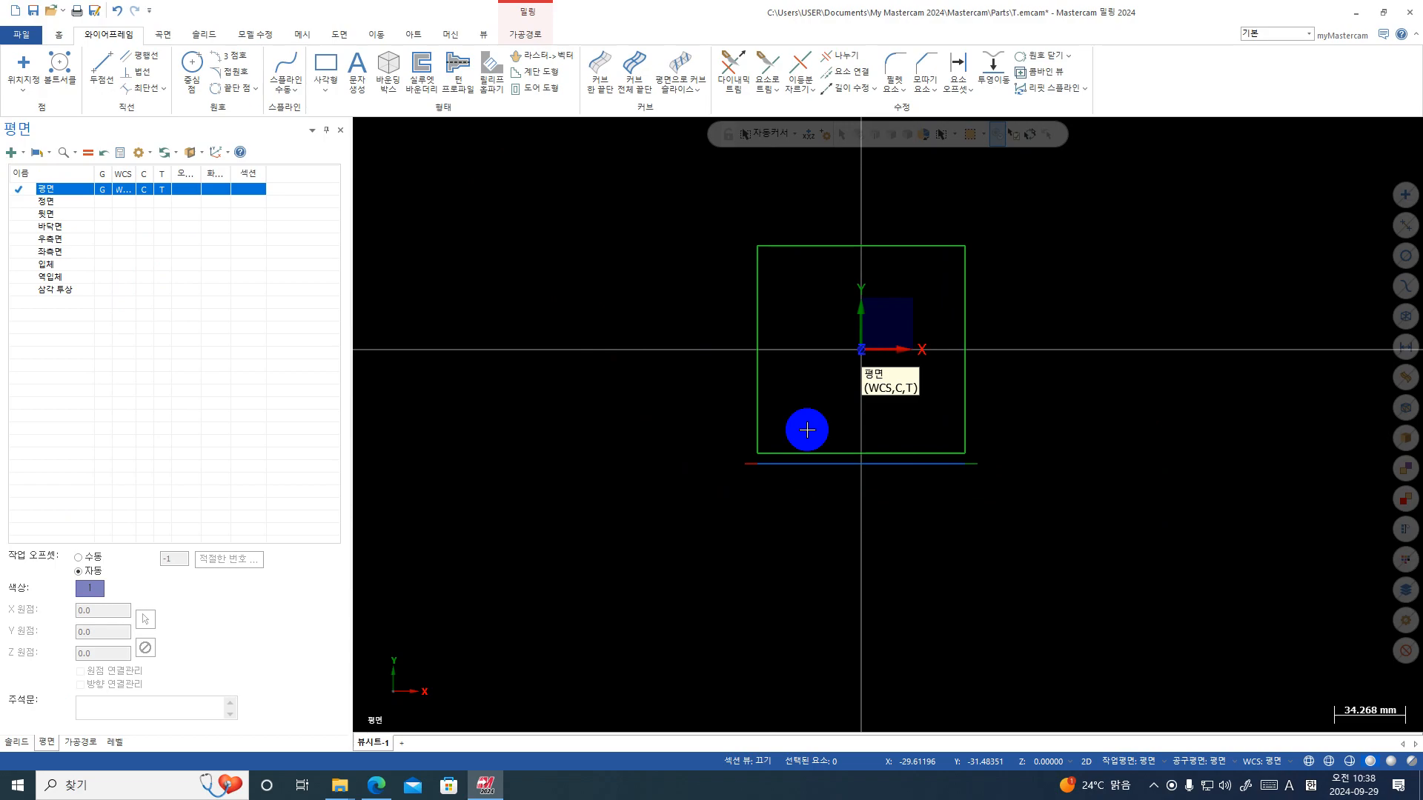
{"action": "scroll", "coordinate": [807, 432], "scroll_direction": "down", "scroll_amount": 1}
{"action": "right_click_drag", "start_coordinate": [908, 461], "coordinate": [549, 205]}
{"action": "left_click", "coordinate": [617, 301]}
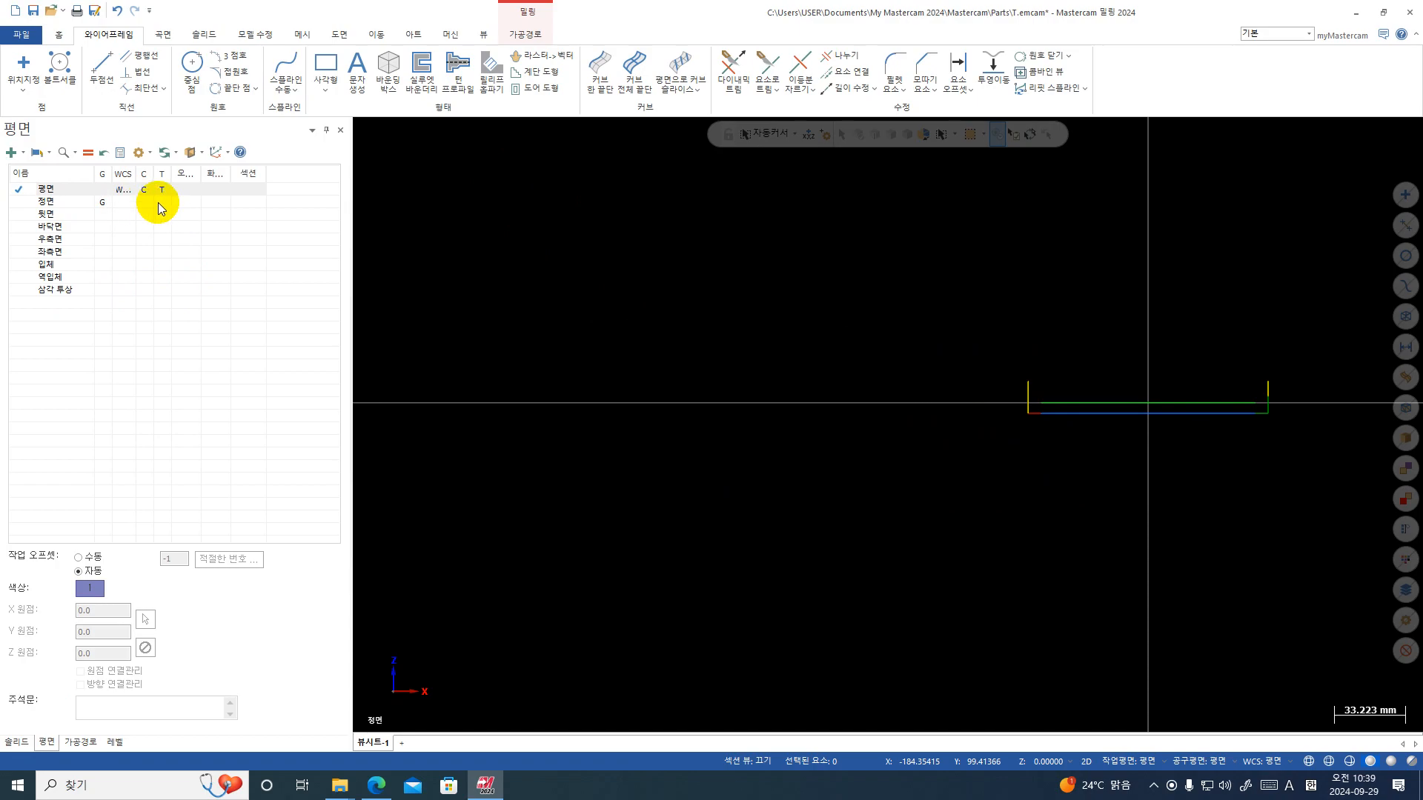
- Turn on the plane-following option 작업평면은 그래픽 뷰를 따름 so the construction plane follows the graphics view
{"action": "left_click", "coordinate": [152, 154]}
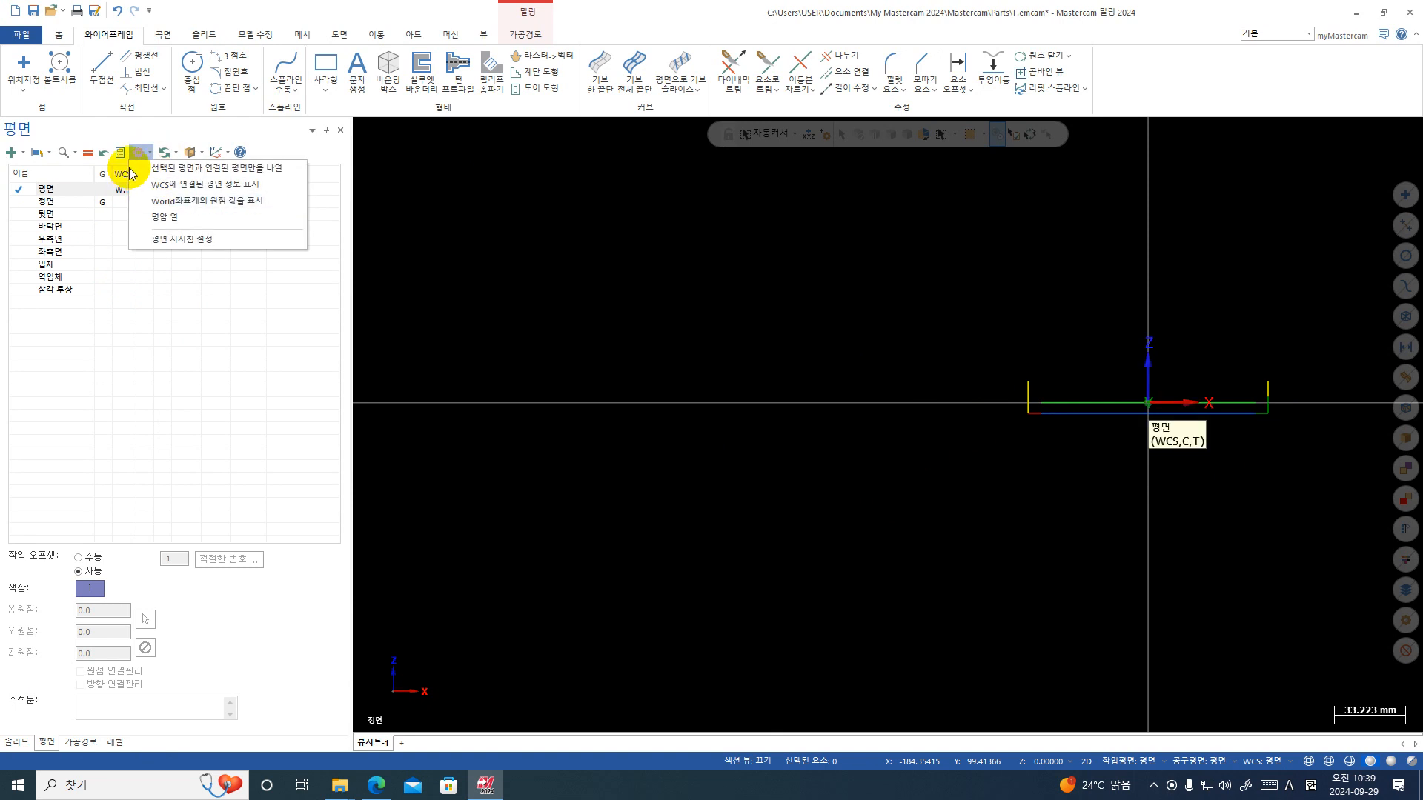
{"action": "left_click", "coordinate": [138, 153]}
{"action": "left_click", "coordinate": [138, 154]}
{"action": "left_click", "coordinate": [178, 154]}
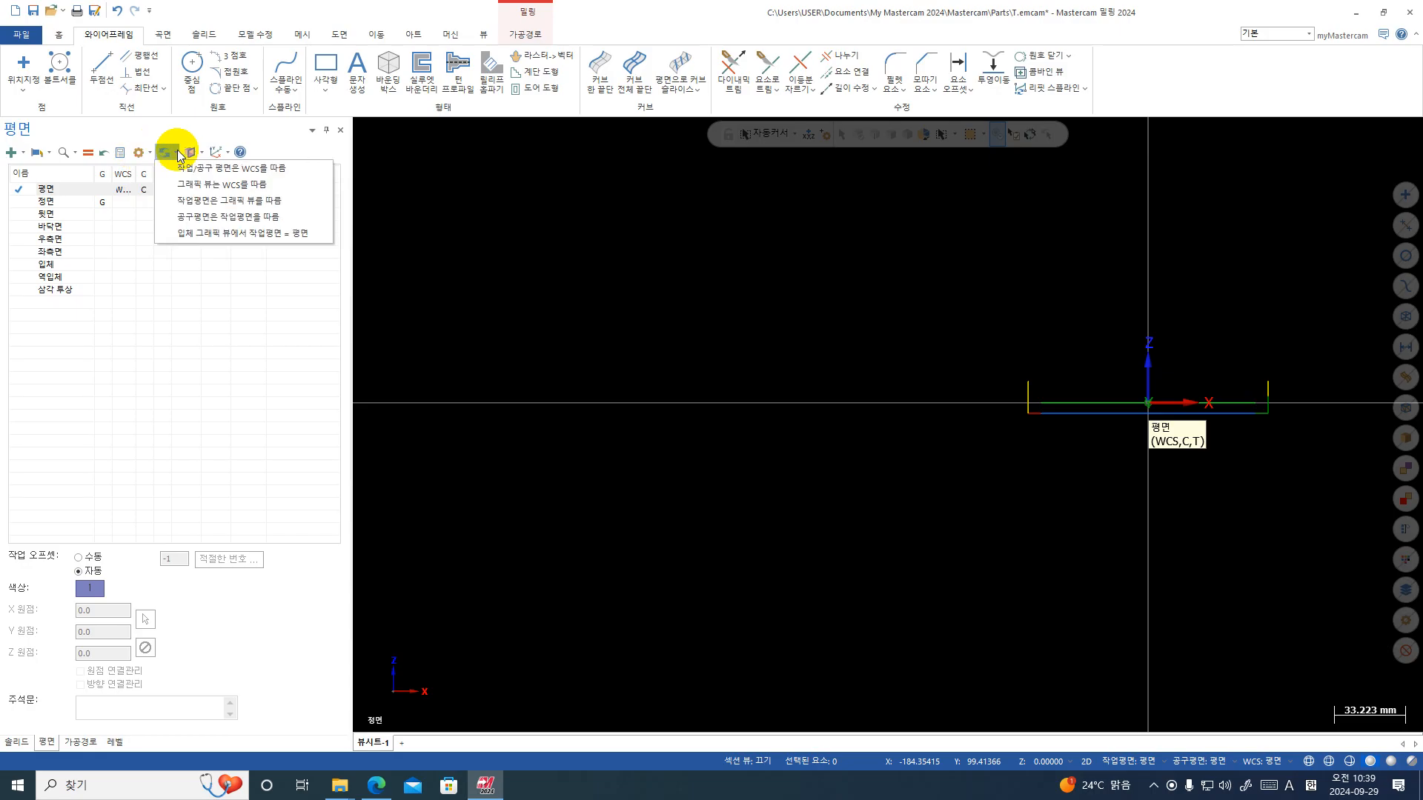
{"action": "left_click", "coordinate": [134, 152]}
{"action": "left_click", "coordinate": [179, 152]}
{"action": "left_click", "coordinate": [179, 154]}
{"action": "left_click", "coordinate": [176, 157]}
{"action": "left_click", "coordinate": [209, 206]}
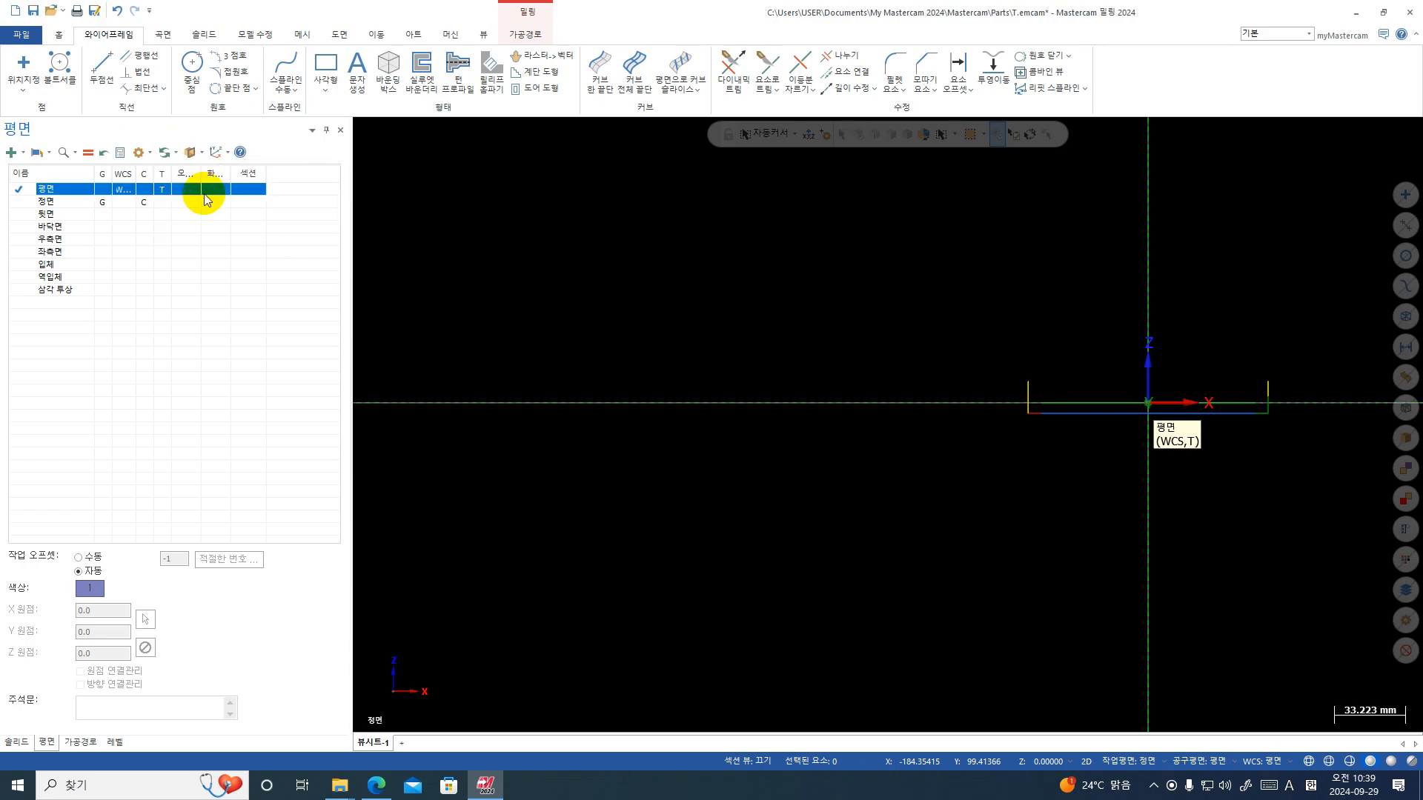
- Turn on 공구평면은 작업평면을 따름 so the tool plane follows the construction plane
{"action": "left_click", "coordinate": [176, 152]}
{"action": "left_click", "coordinate": [176, 152]}
{"action": "left_click", "coordinate": [195, 152]}
{"action": "left_click", "coordinate": [175, 152]}
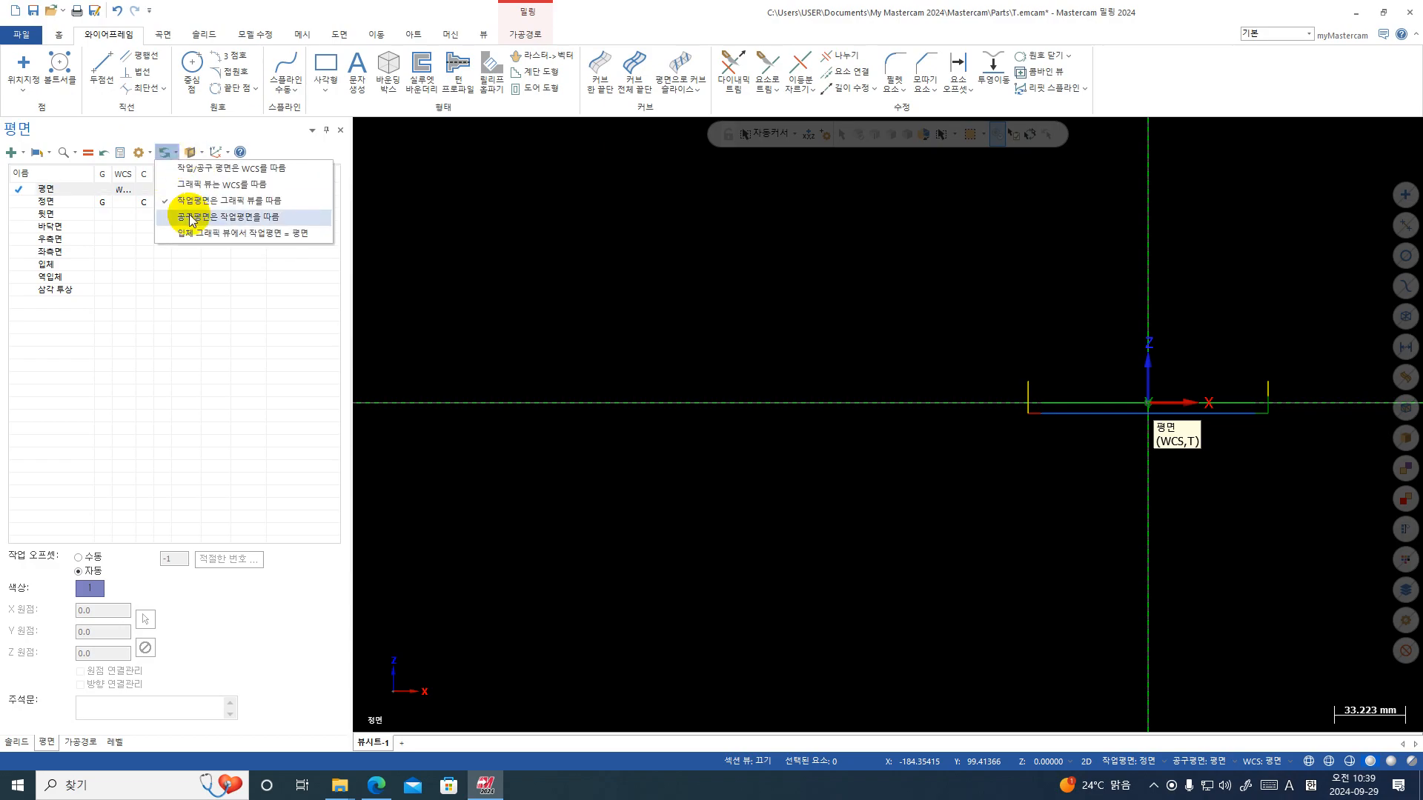
{"action": "left_click", "coordinate": [192, 217]}
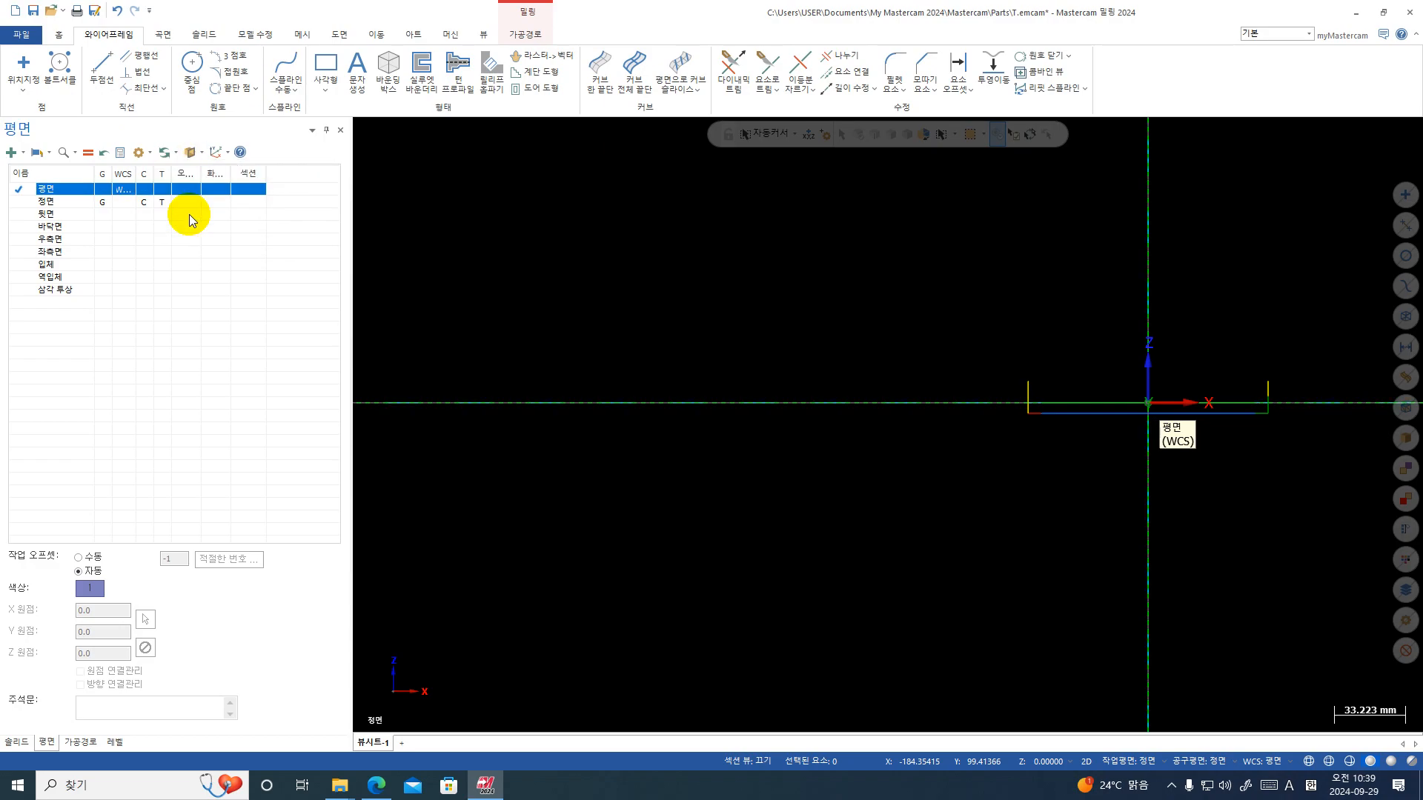
- Alternate the graphics view between 평면 (top) and 정면 (front) and check which planes carry the G, C and T marks
{"action": "right_click", "coordinate": [759, 327]}
{"action": "left_click", "coordinate": [790, 393]}
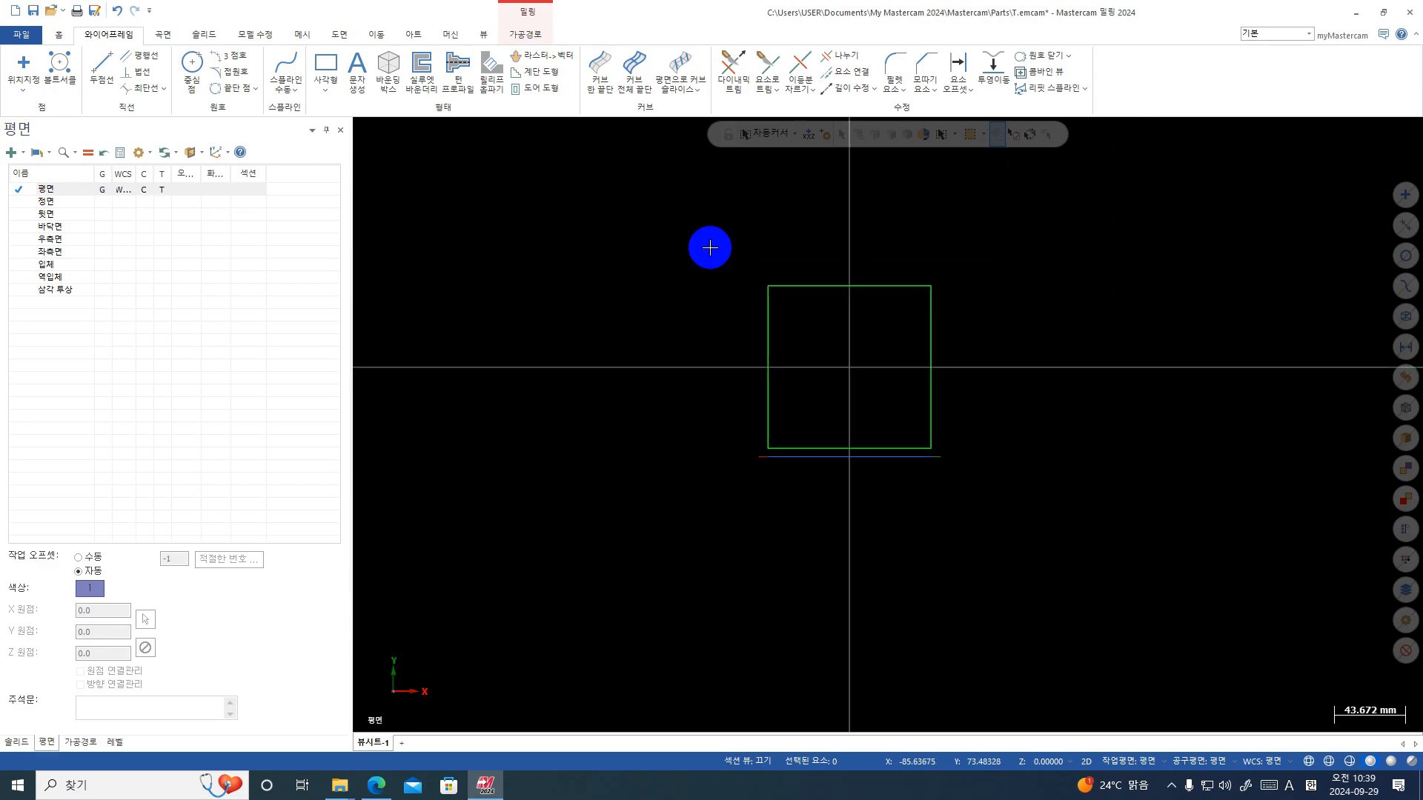
{"action": "right_click", "coordinate": [710, 247]}
{"action": "left_click", "coordinate": [688, 316]}
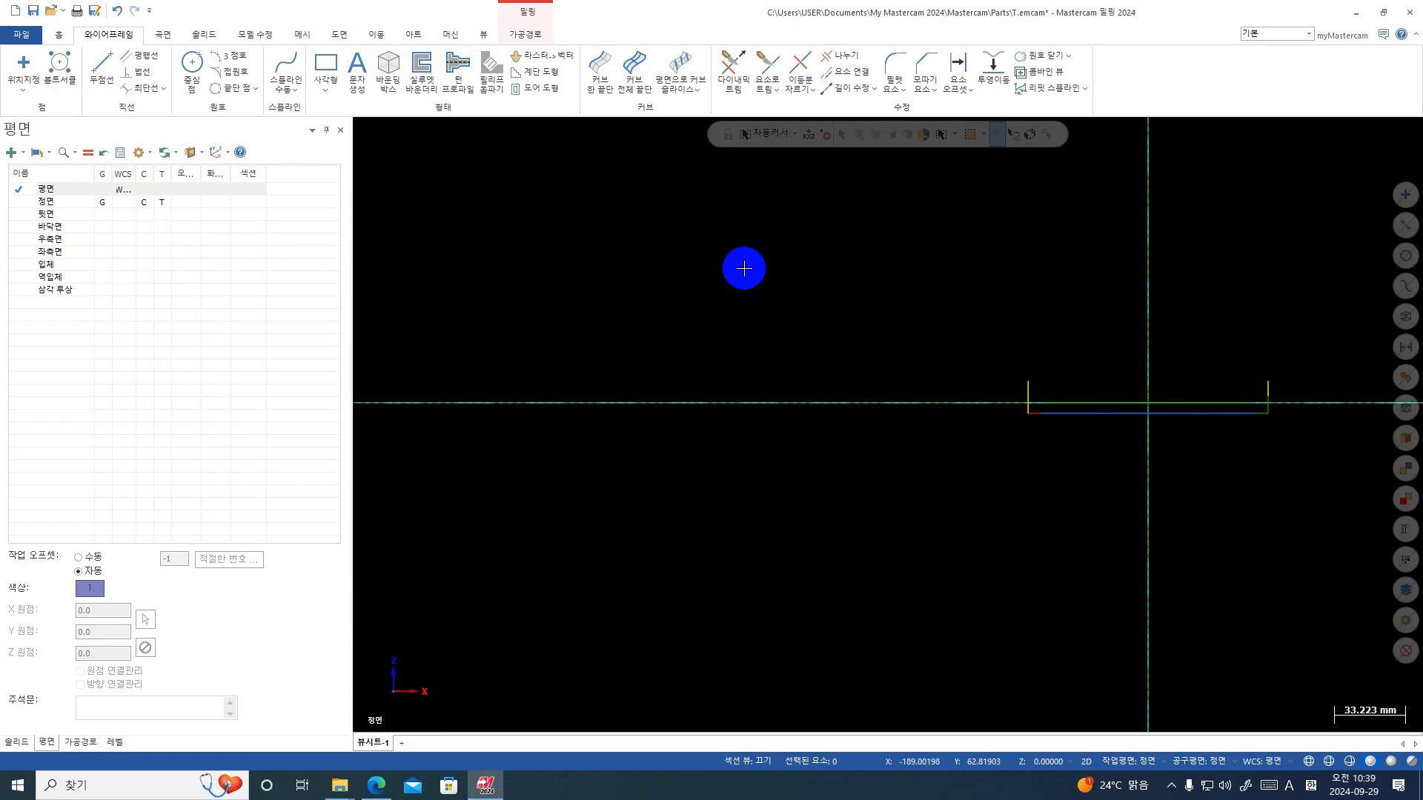
{"action": "right_click", "coordinate": [745, 269]}
{"action": "left_click", "coordinate": [797, 365]}
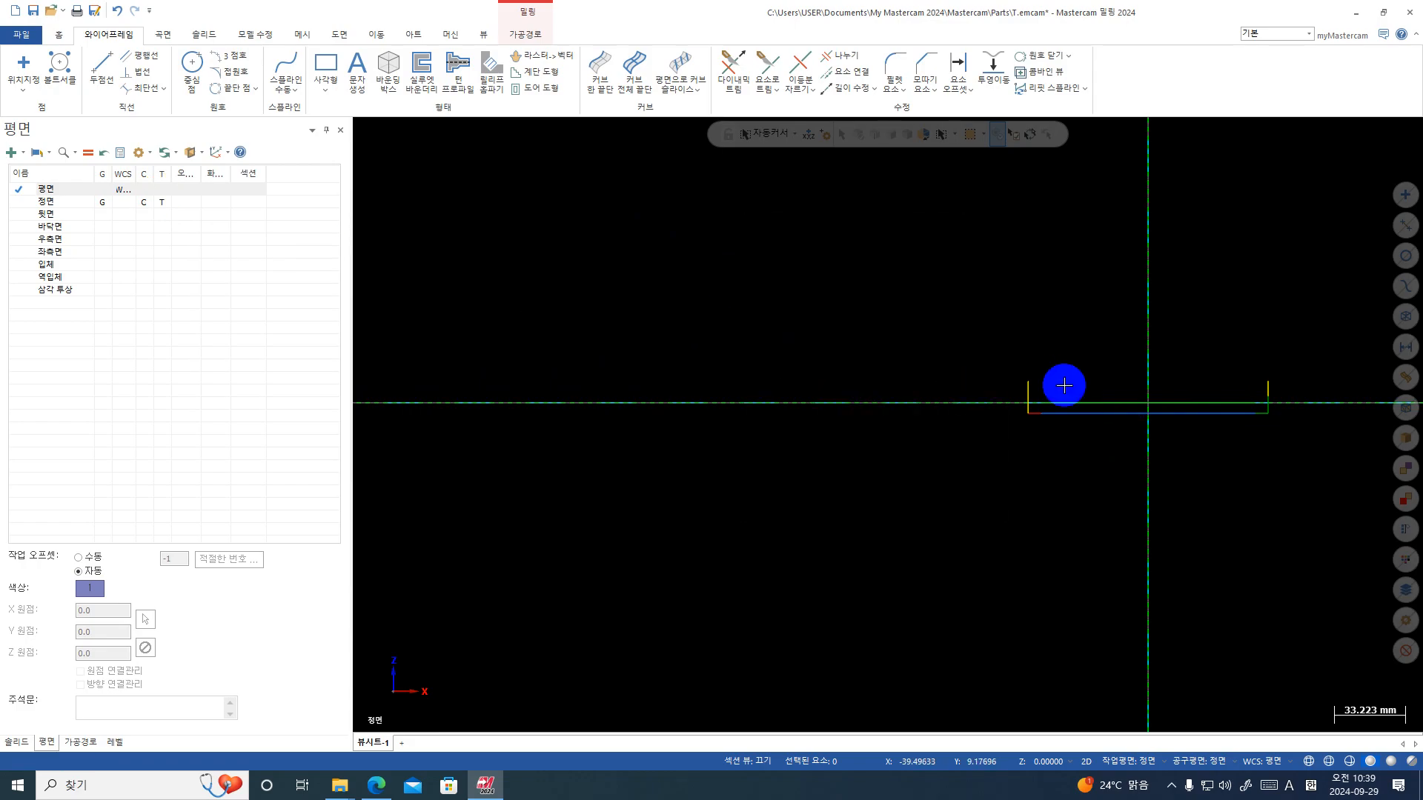
- Draw a freehand two-point line about 63.6 mm long at about 336° beside the contour geometry in the front view
{"action": "scroll", "coordinate": [1065, 384], "scroll_direction": "down", "scroll_amount": 1}
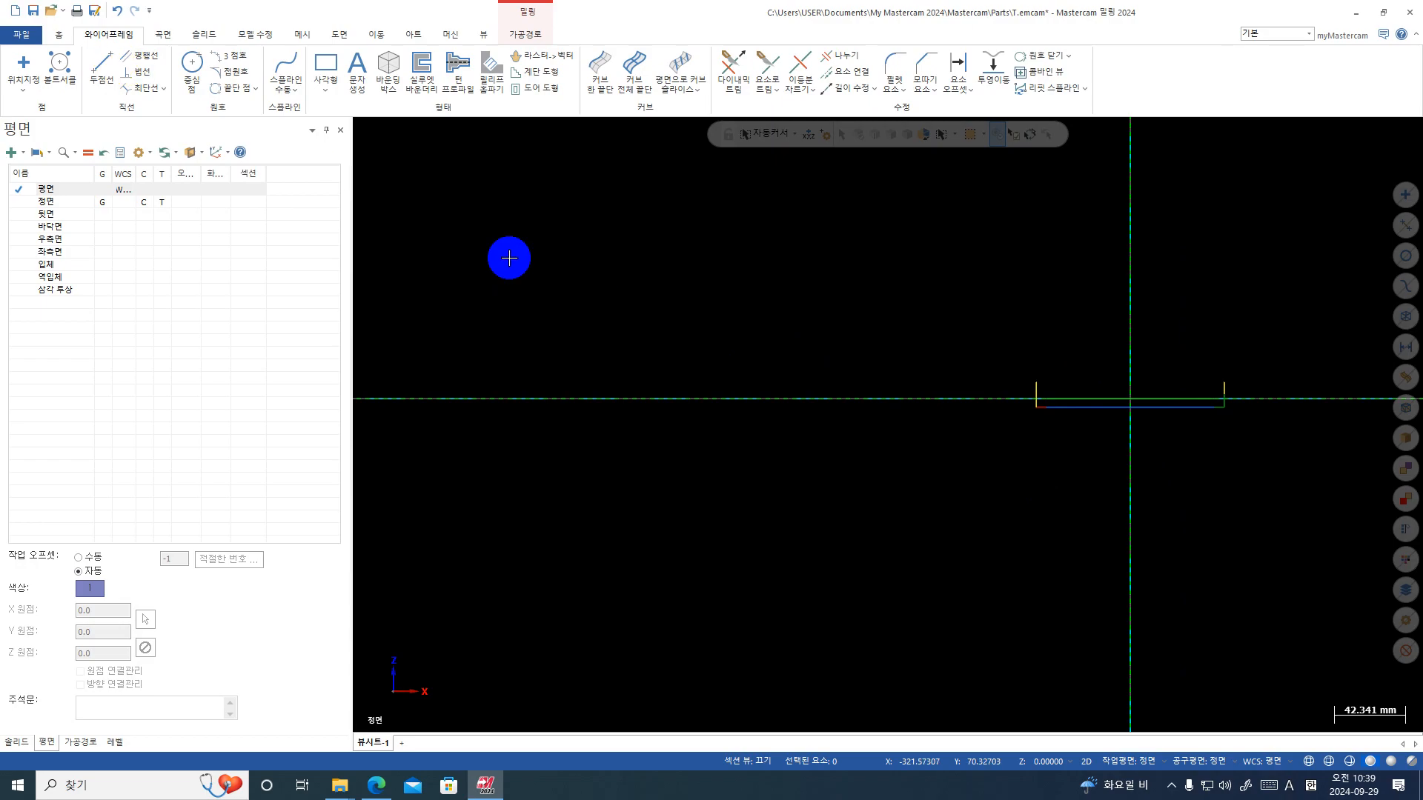
{"action": "left_click", "coordinate": [103, 67]}
{"action": "left_click", "coordinate": [586, 378]}
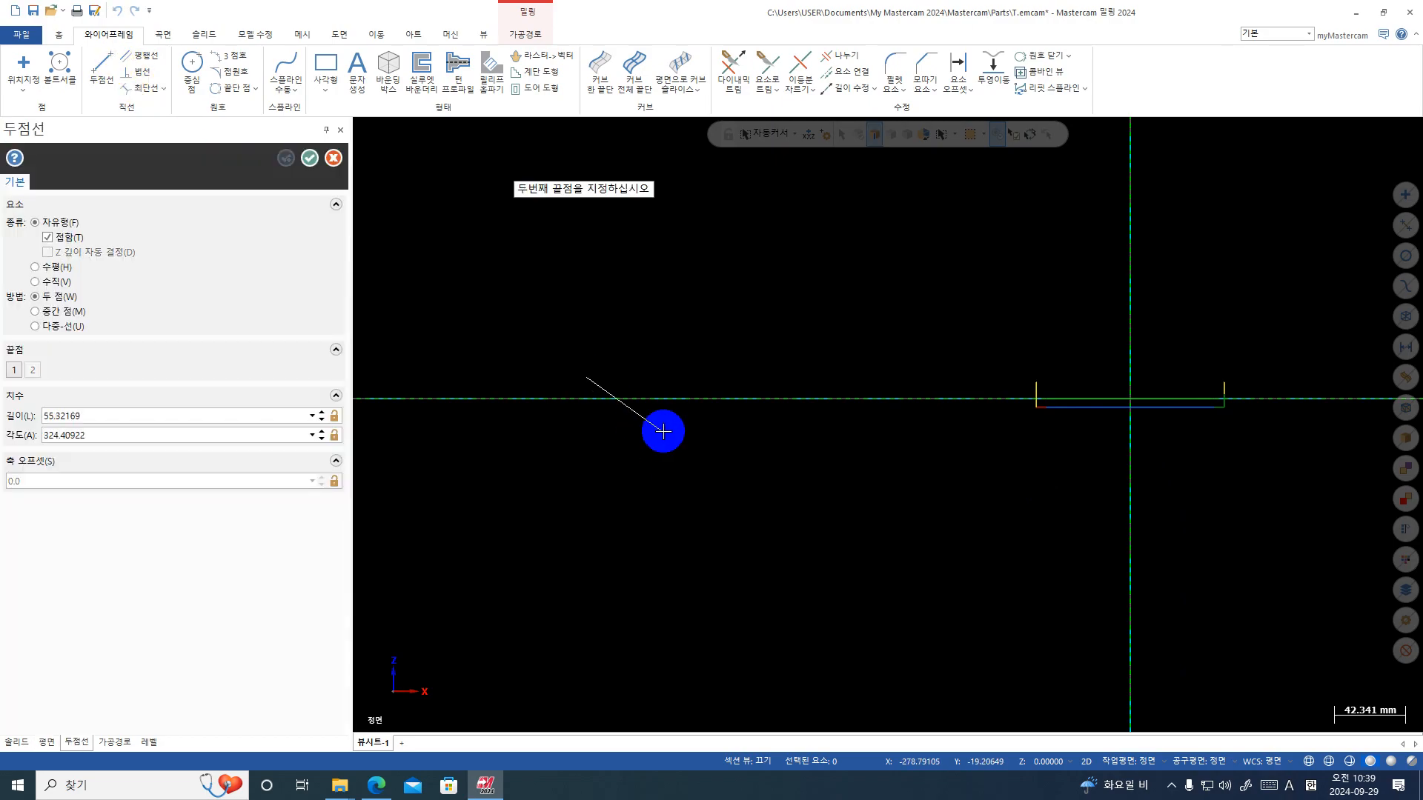
{"action": "left_click", "coordinate": [682, 419]}
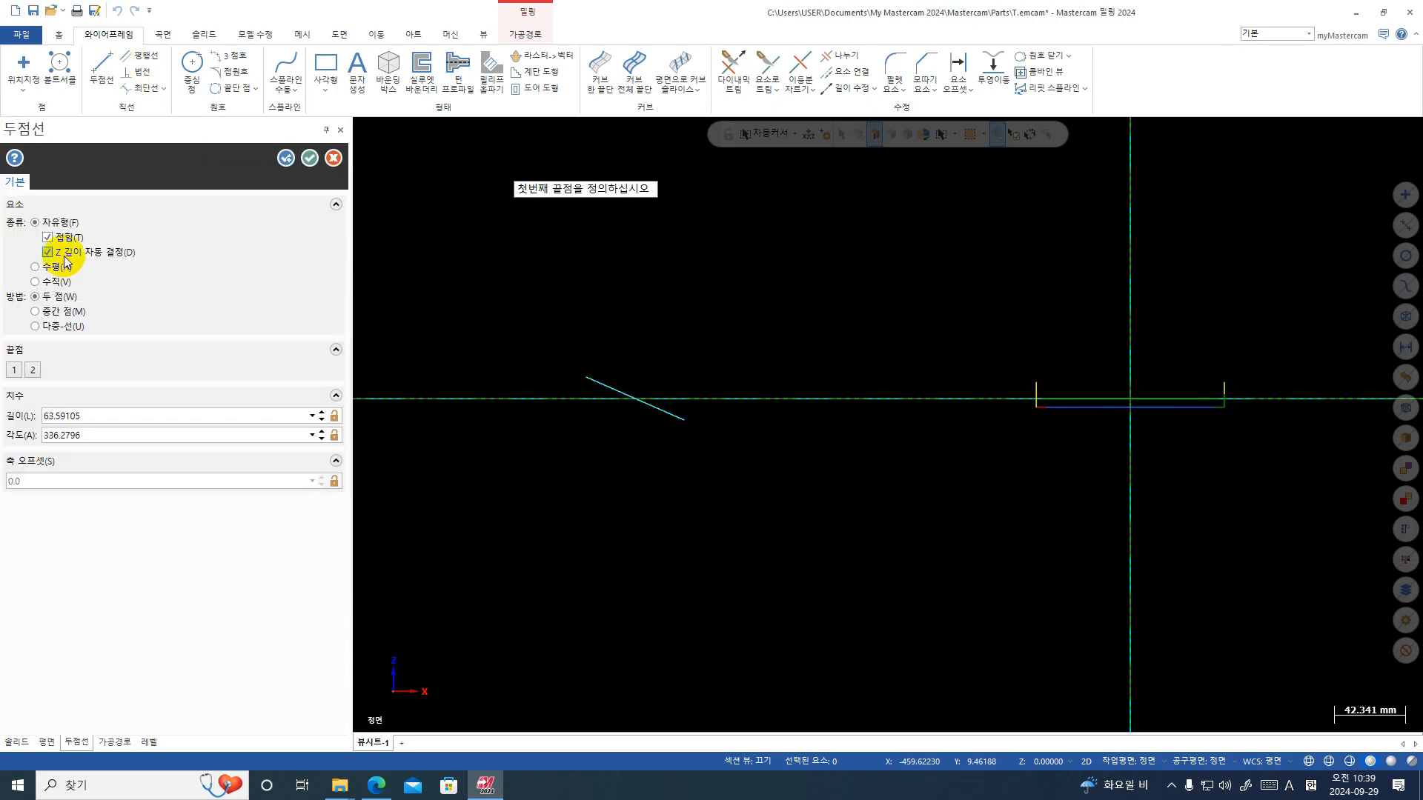
- Extend the line's lower end with three more connected zigzag segments using the 다중-선 (multi-line) method, and finish the line command
{"action": "left_click", "coordinate": [65, 325]}
{"action": "left_click", "coordinate": [684, 419]}
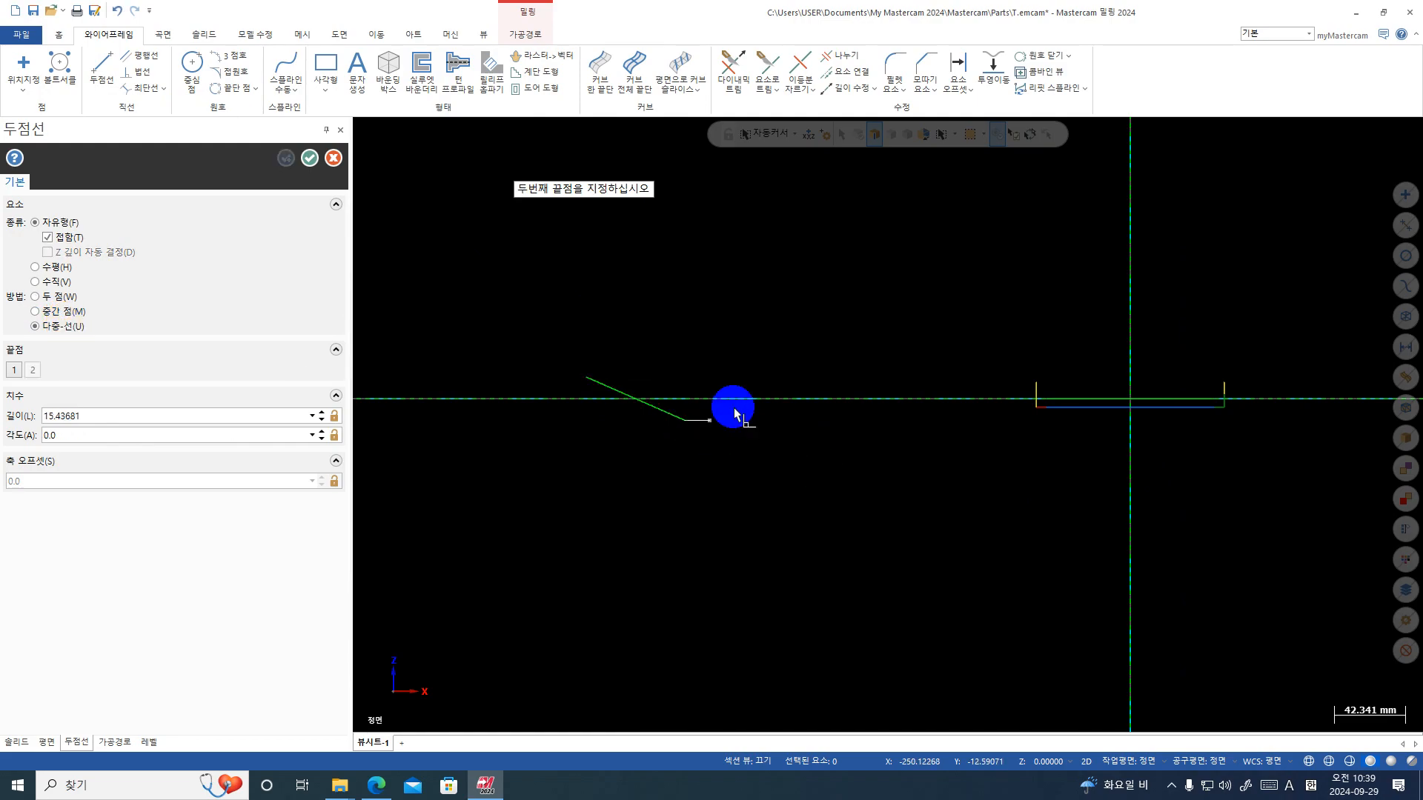
{"action": "left_click", "coordinate": [755, 400]}
{"action": "left_click", "coordinate": [813, 431]}
{"action": "left_click", "coordinate": [884, 412]}
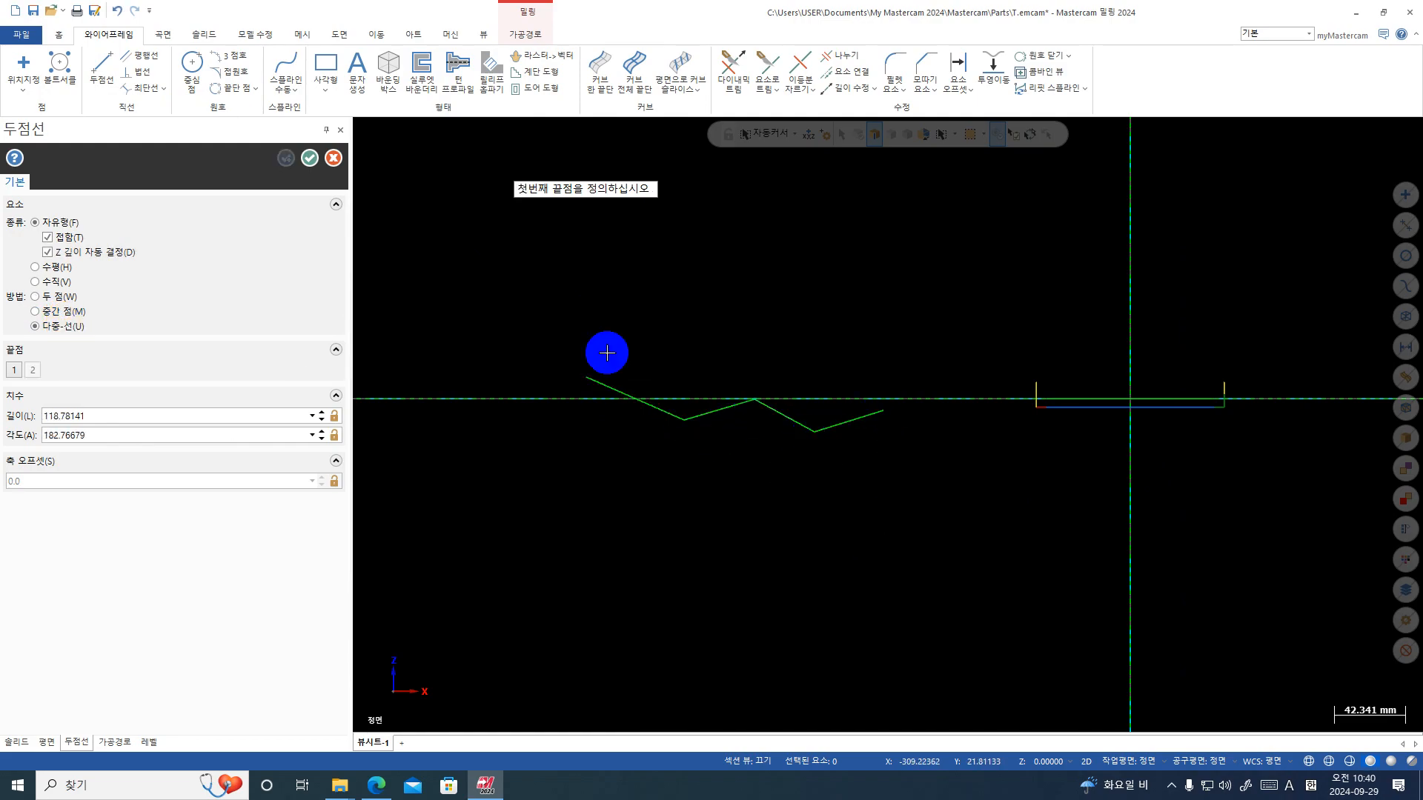
{"action": "key", "text": "Escape"}
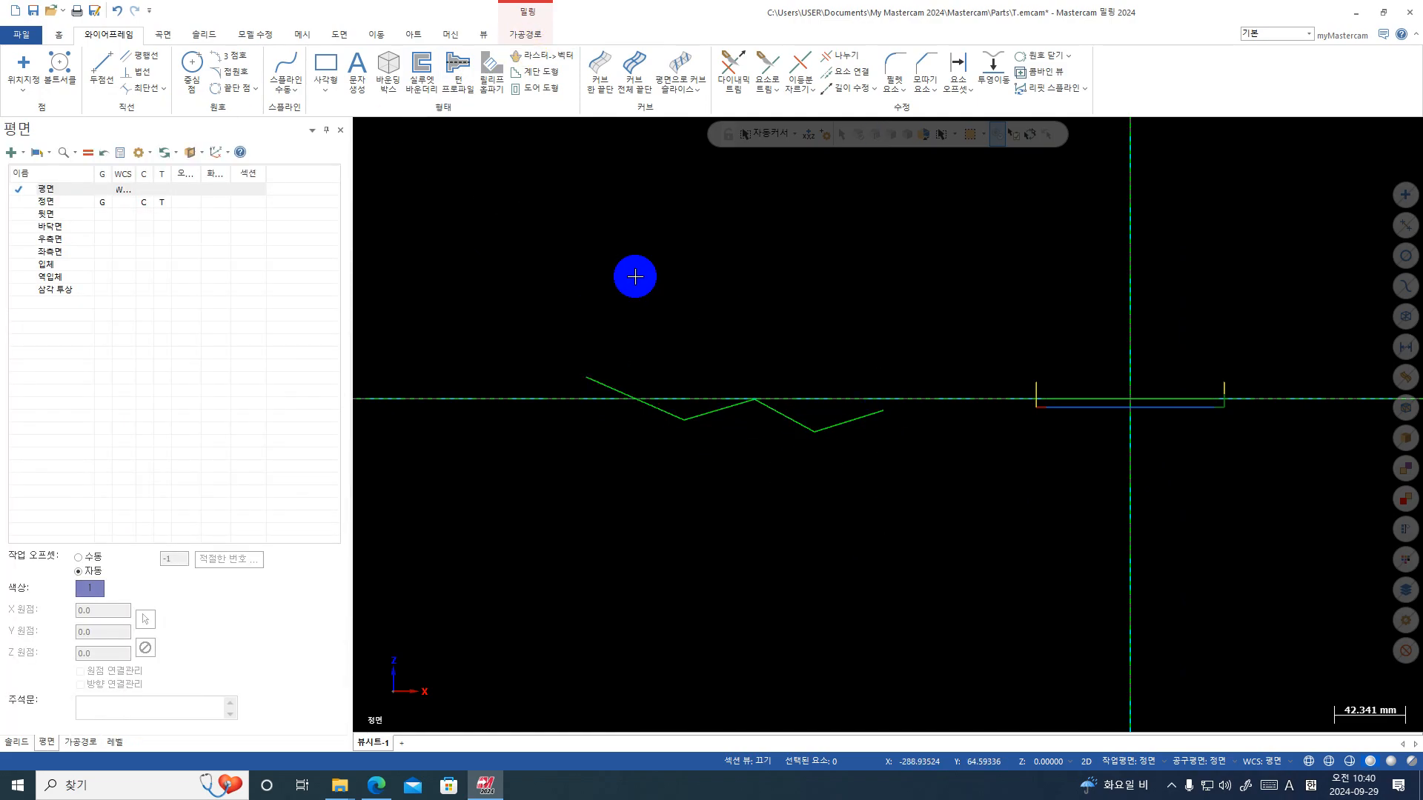
- Return the graphics view to 평면 (top) and tilt it to show the zigzag profile's depth
{"action": "left_click", "coordinate": [523, 34]}
{"action": "left_click", "coordinate": [30, 69]}
{"action": "right_click", "coordinate": [807, 365]}
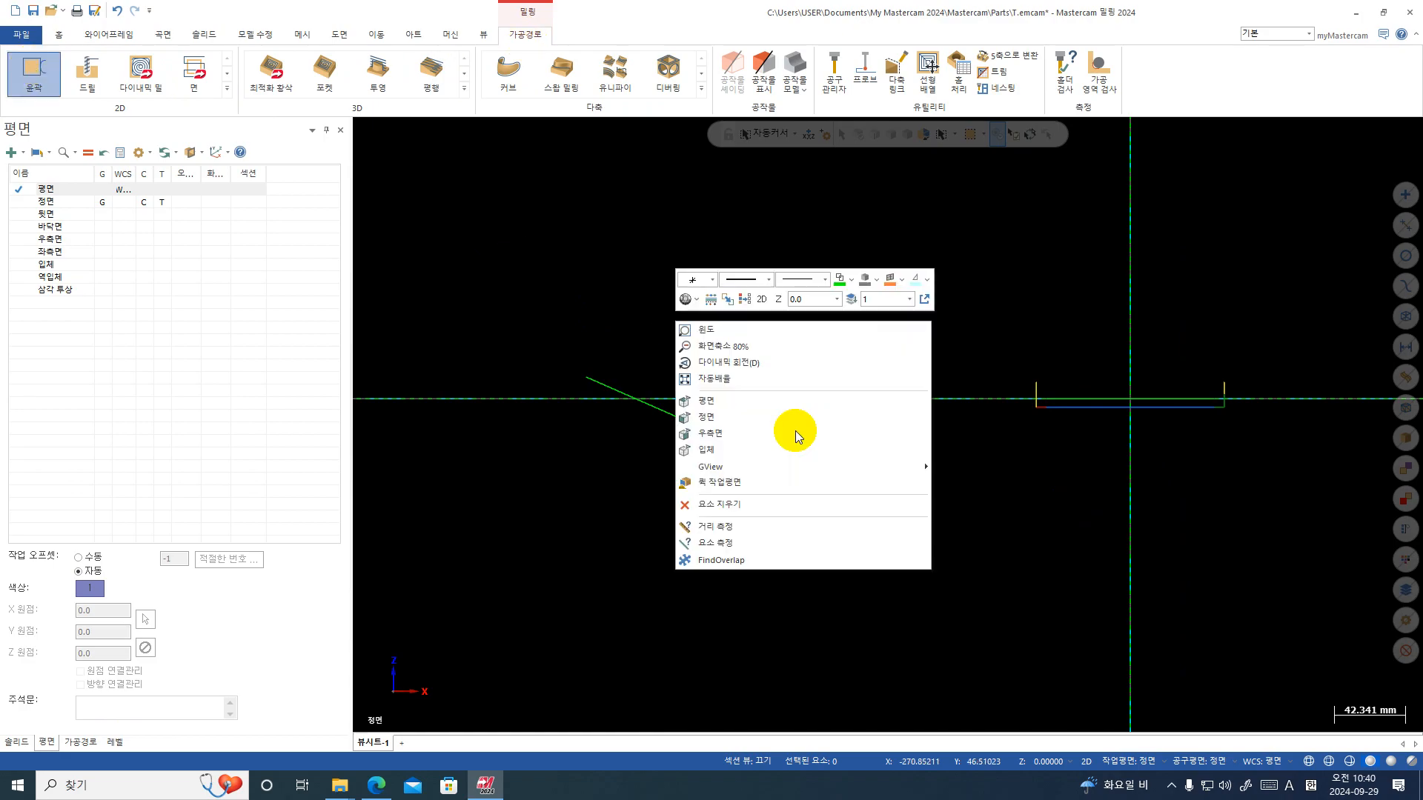
{"action": "left_click", "coordinate": [775, 404]}
{"action": "middle_click_drag", "start_coordinate": [710, 513], "coordinate": [670, 445]}
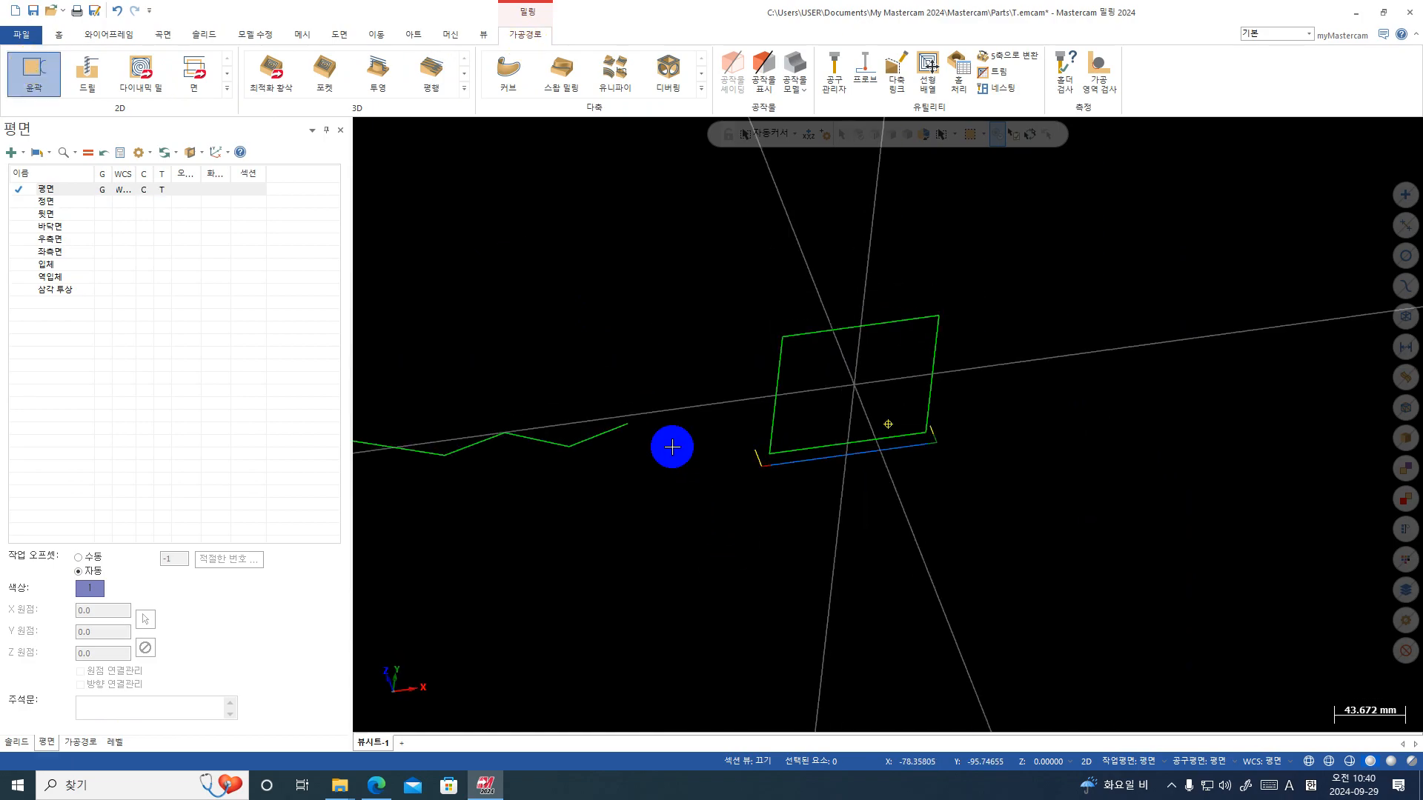
- Start a new contour (윤곽) toolpath and chain the zigzag profile as its geometry
{"action": "left_click", "coordinate": [77, 742]}
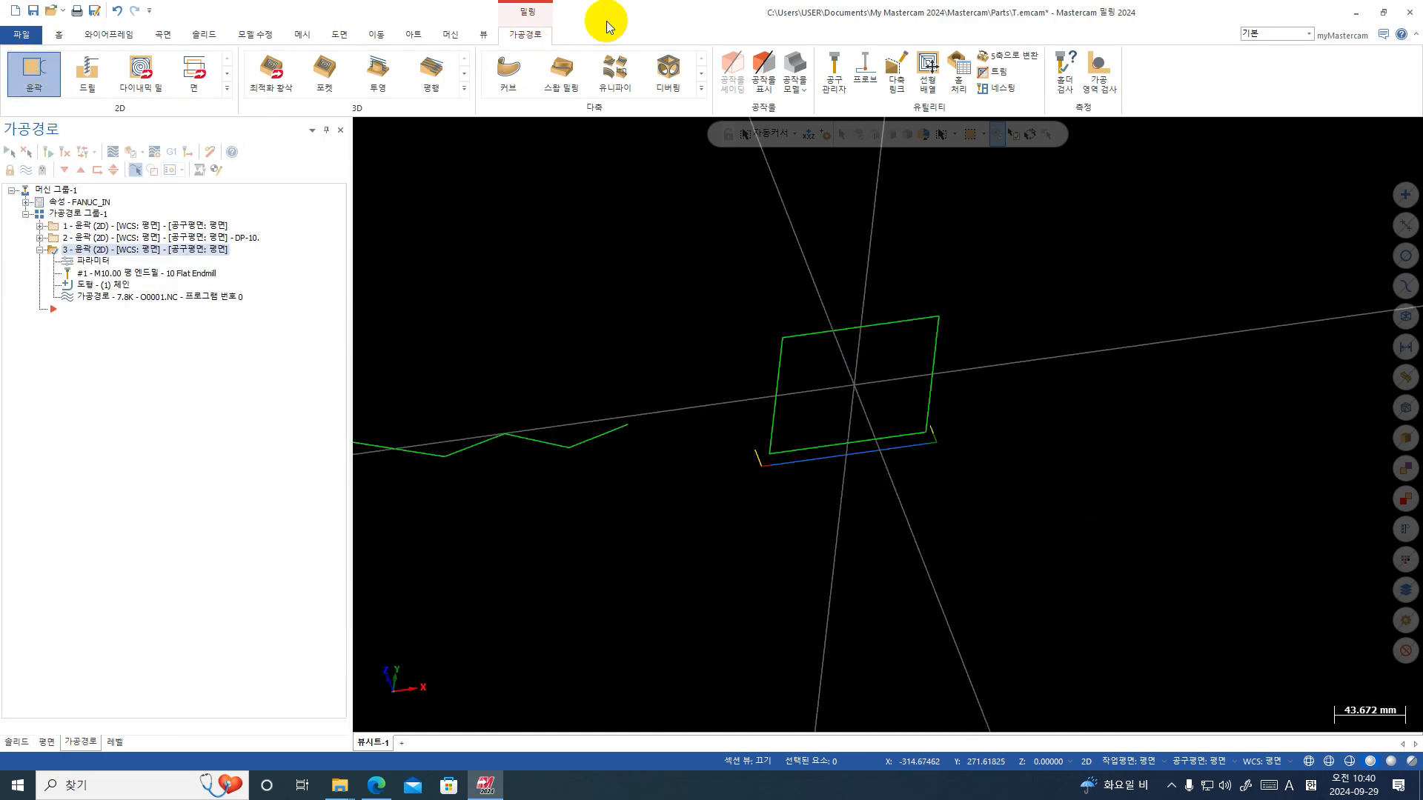
{"action": "left_click", "coordinate": [36, 71]}
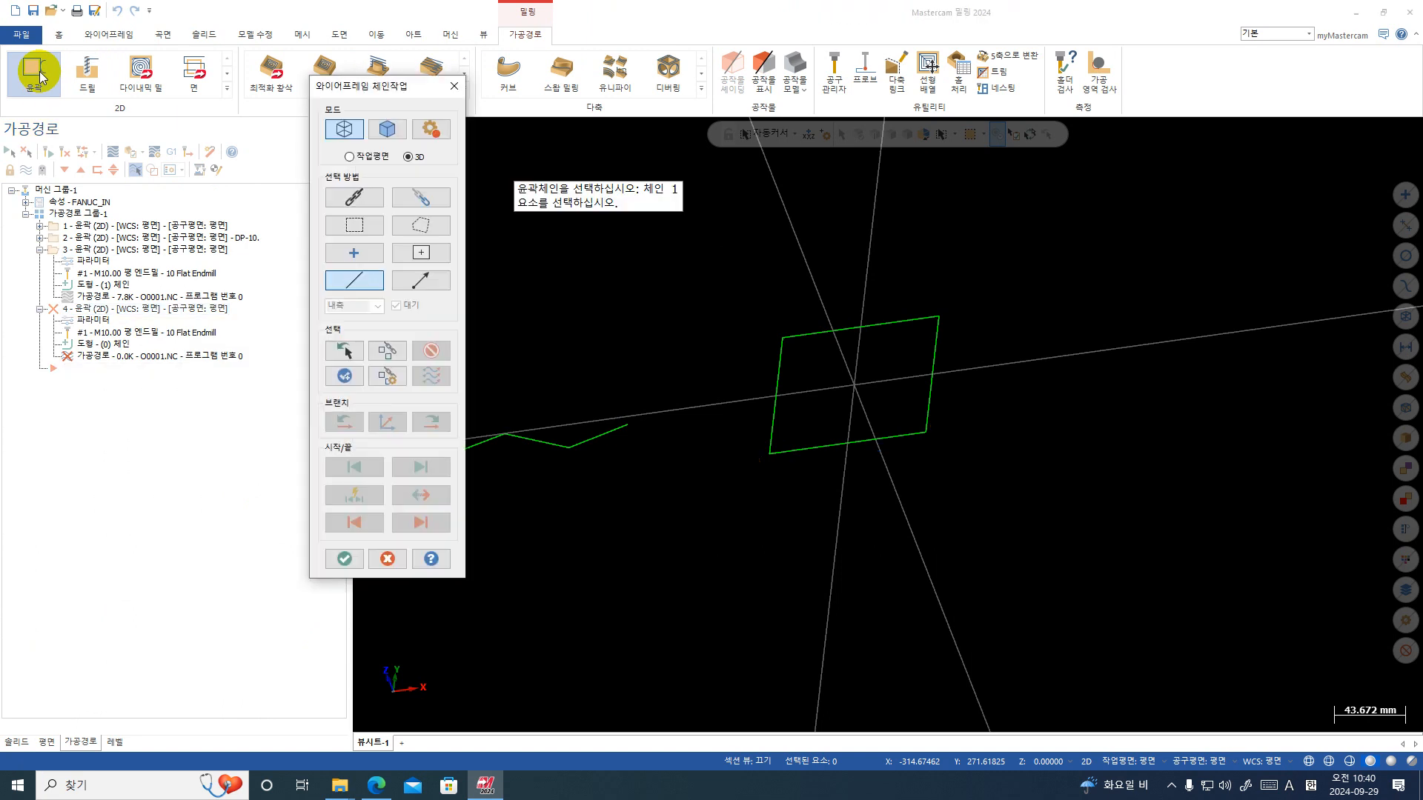
{"action": "left_click", "coordinate": [610, 422]}
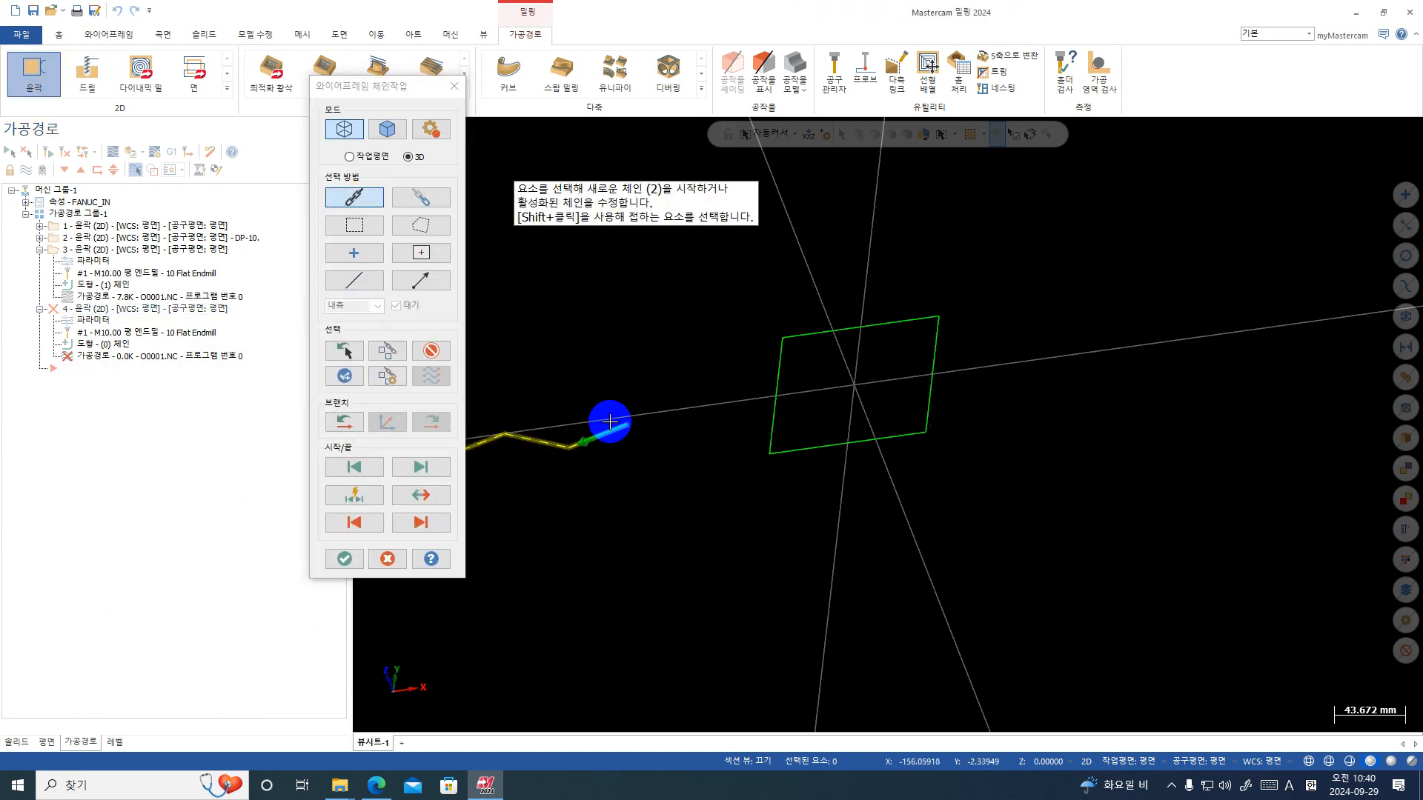
{"action": "scroll", "coordinate": [1137, 346], "scroll_direction": "down", "scroll_amount": 3}
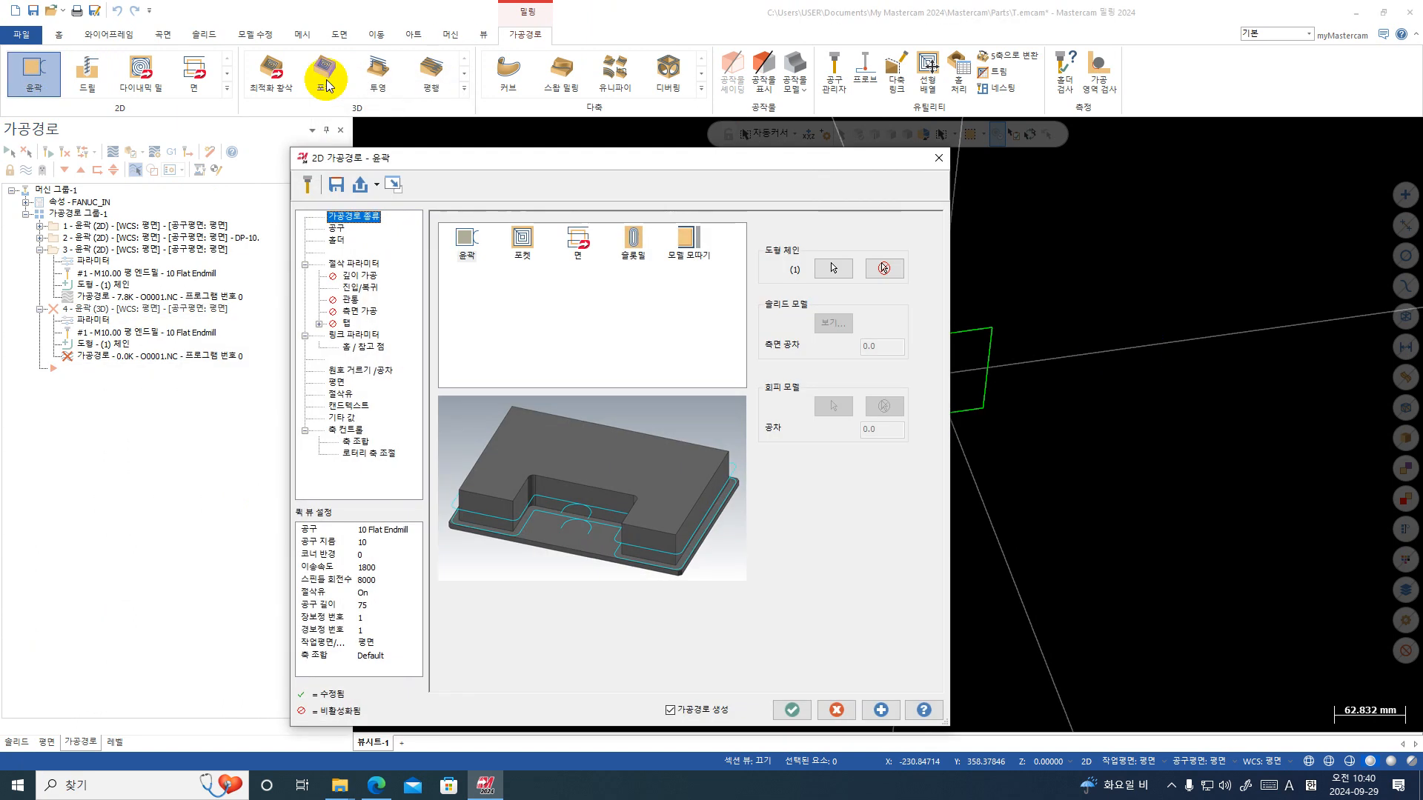
- Create a new 12 mm ball endmill (볼 엔드밀) for the contour operation
{"action": "left_click", "coordinate": [336, 228]}
{"action": "right_click", "coordinate": [566, 289]}
{"action": "left_click", "coordinate": [620, 315]}
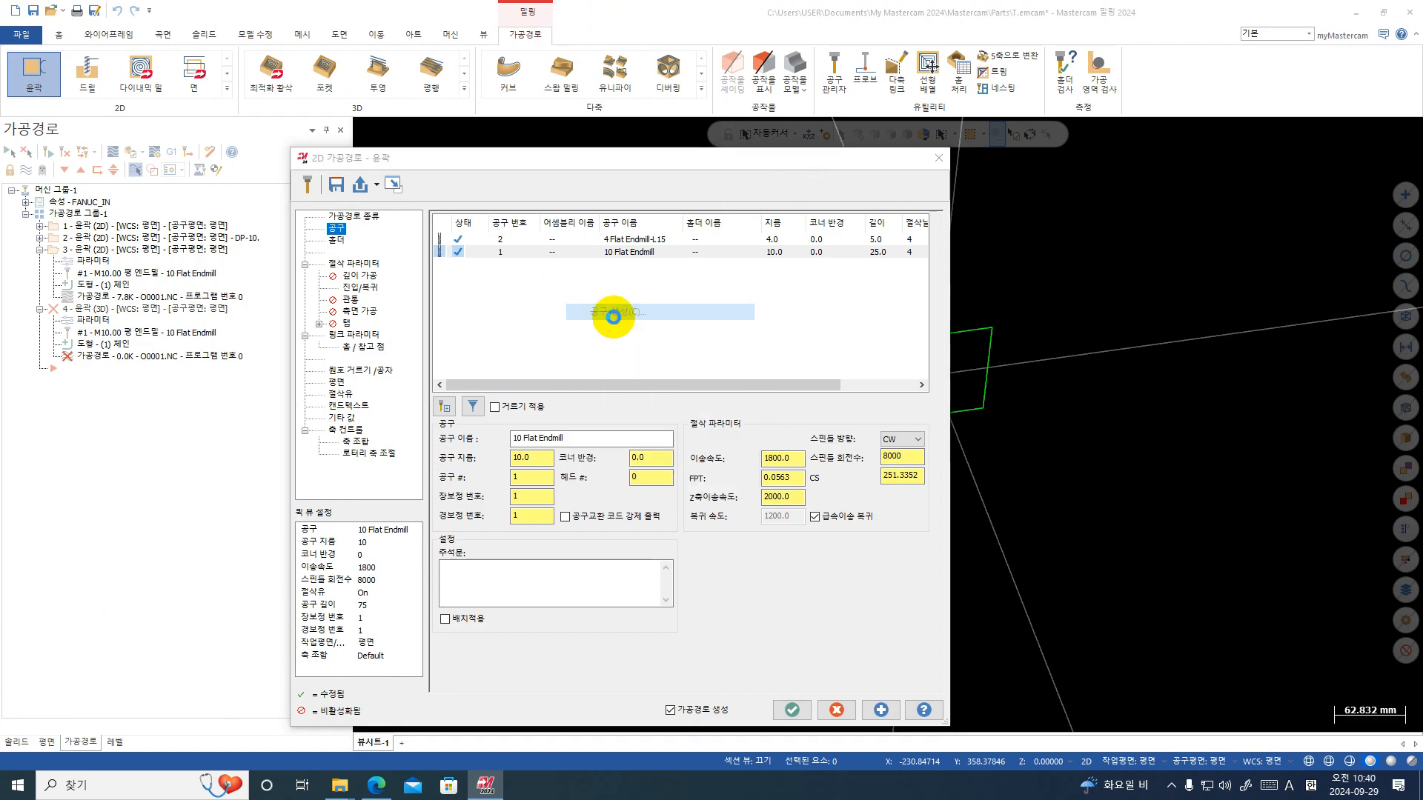
{"action": "left_click", "coordinate": [737, 253]}
{"action": "left_click", "coordinate": [428, 186]}
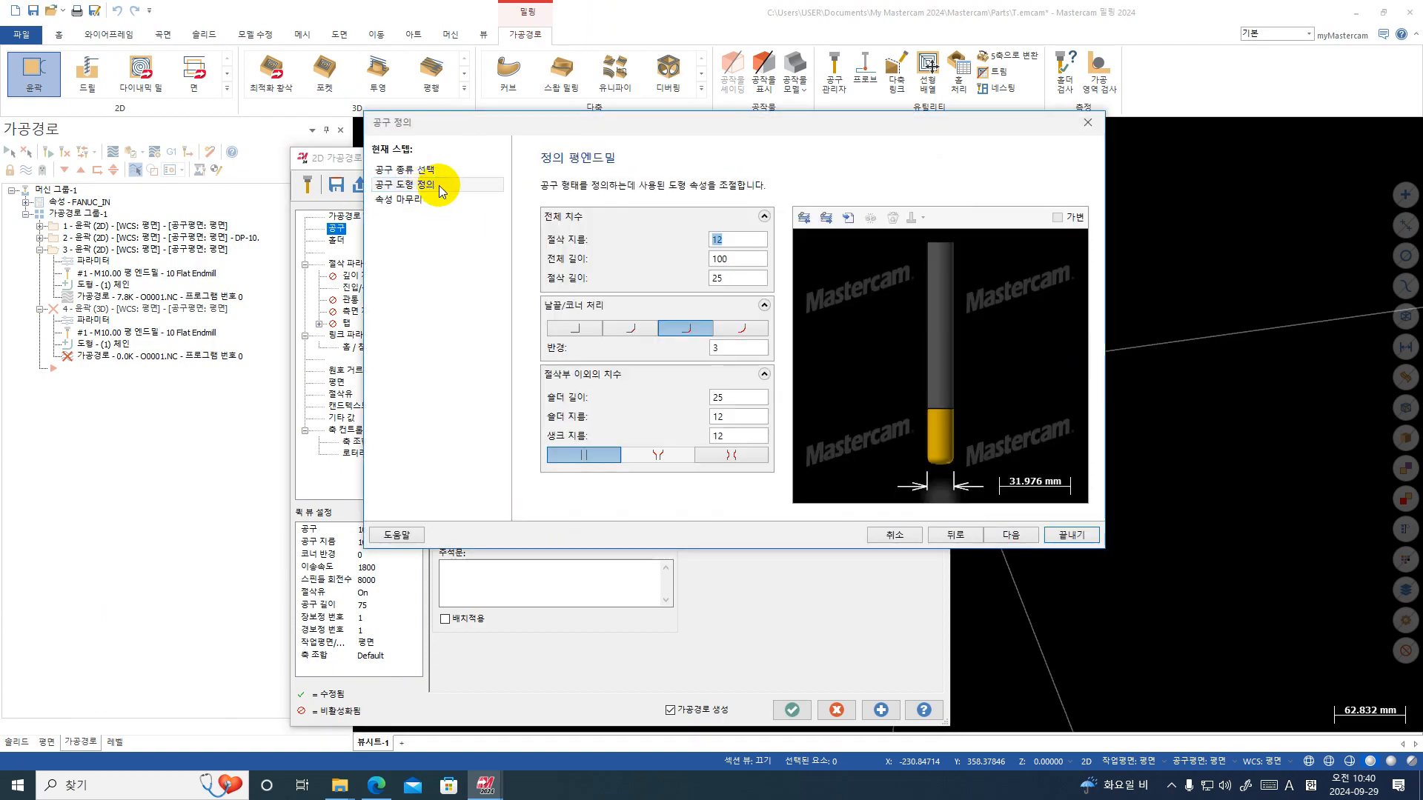
{"action": "left_click", "coordinate": [401, 170]}
{"action": "left_click", "coordinate": [927, 264]}
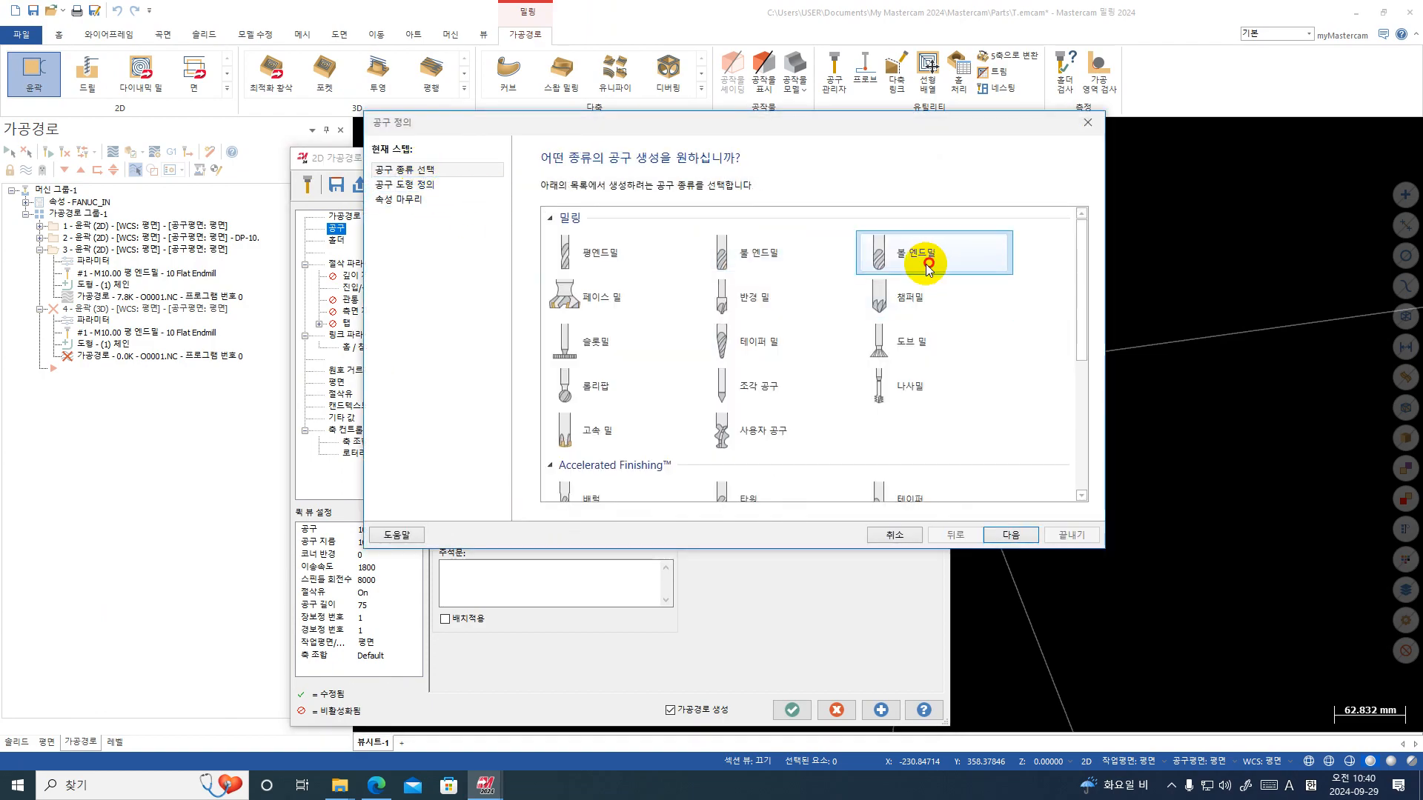
{"action": "double_click", "coordinate": [584, 244]}
{"action": "left_click", "coordinate": [1068, 537]}
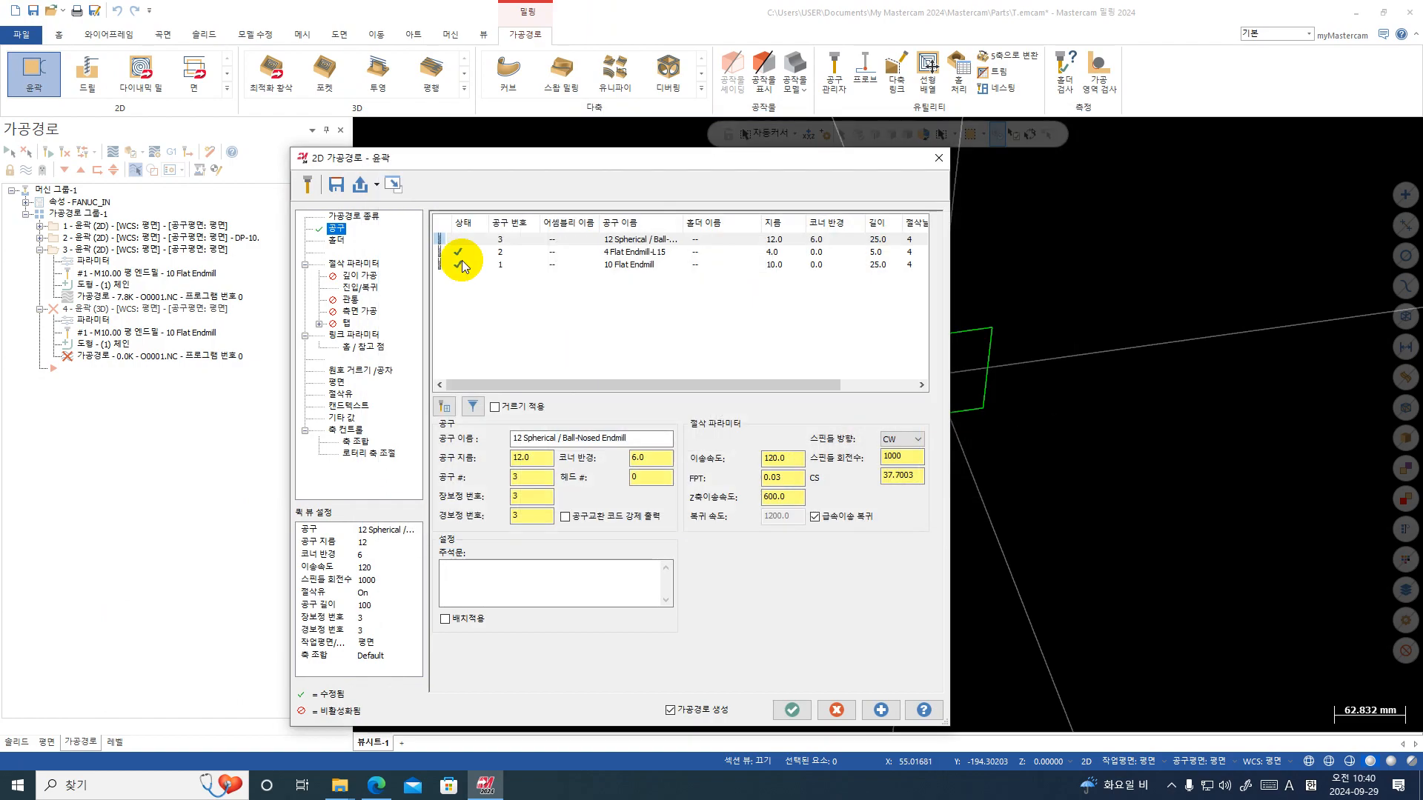
- Set the compensation type to 안 함 (off) with tip compensation at 날끝, and generate the 3D contour toolpath
{"action": "left_click", "coordinate": [356, 264]}
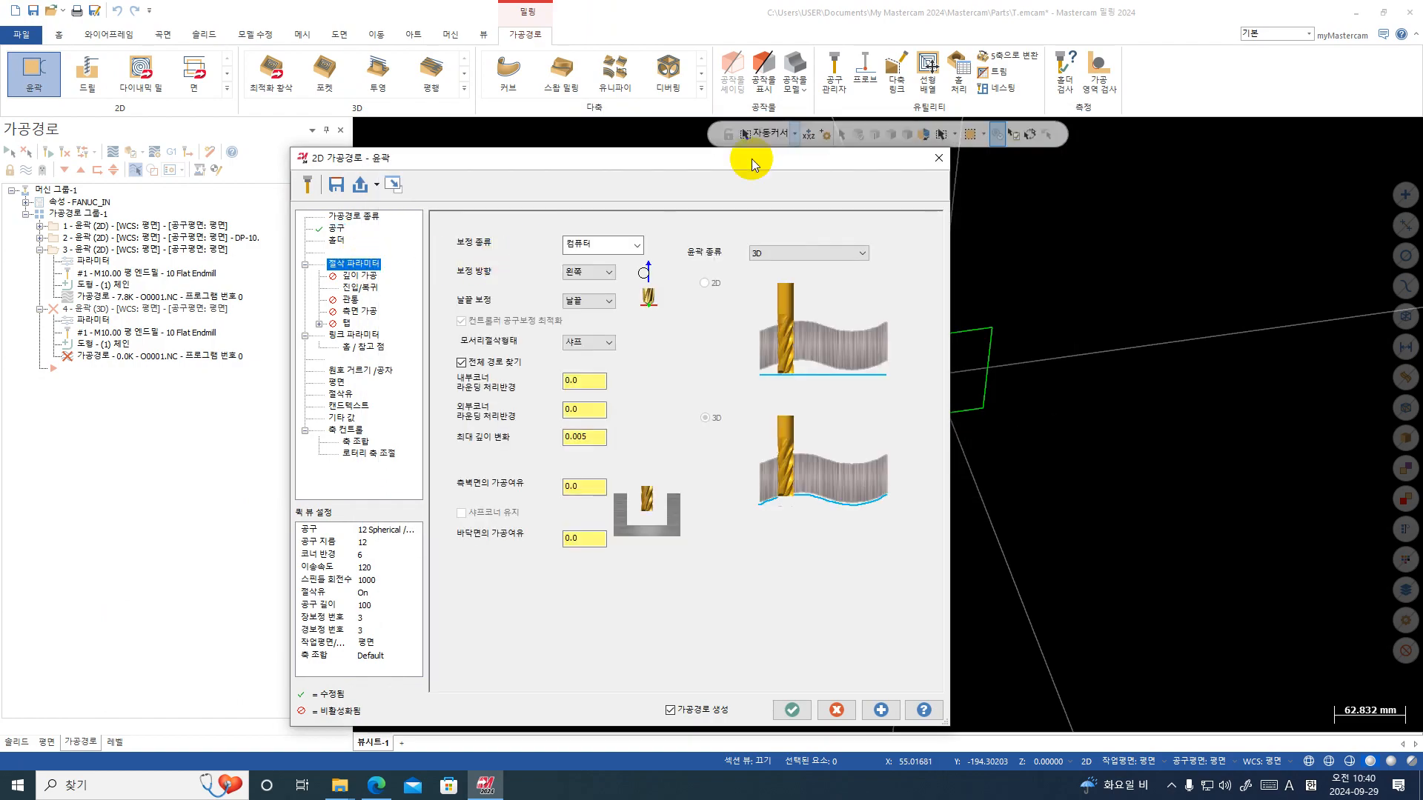
{"action": "left_click_drag", "start_coordinate": [746, 158], "coordinate": [1084, 137]}
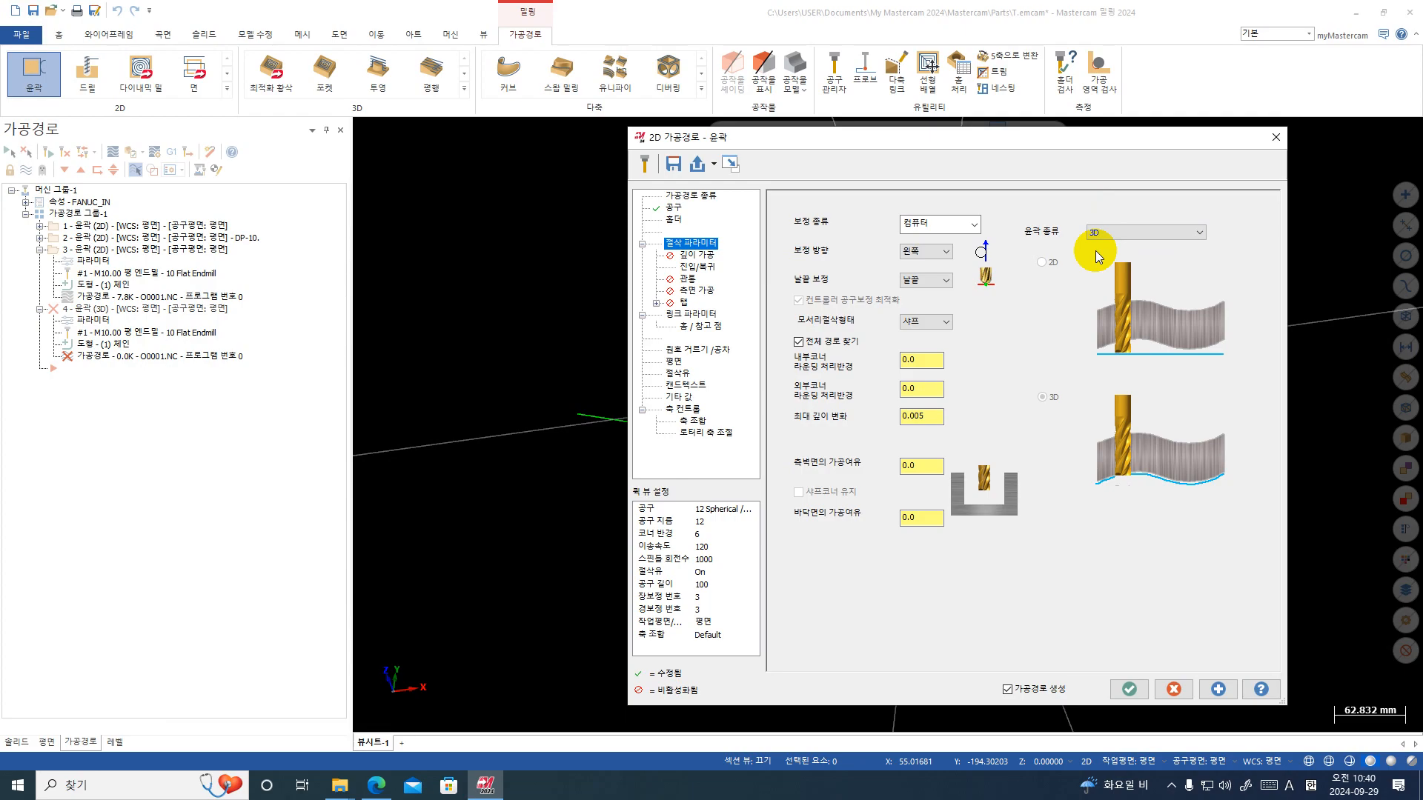
{"action": "left_click", "coordinate": [950, 224]}
{"action": "left_click", "coordinate": [963, 296]}
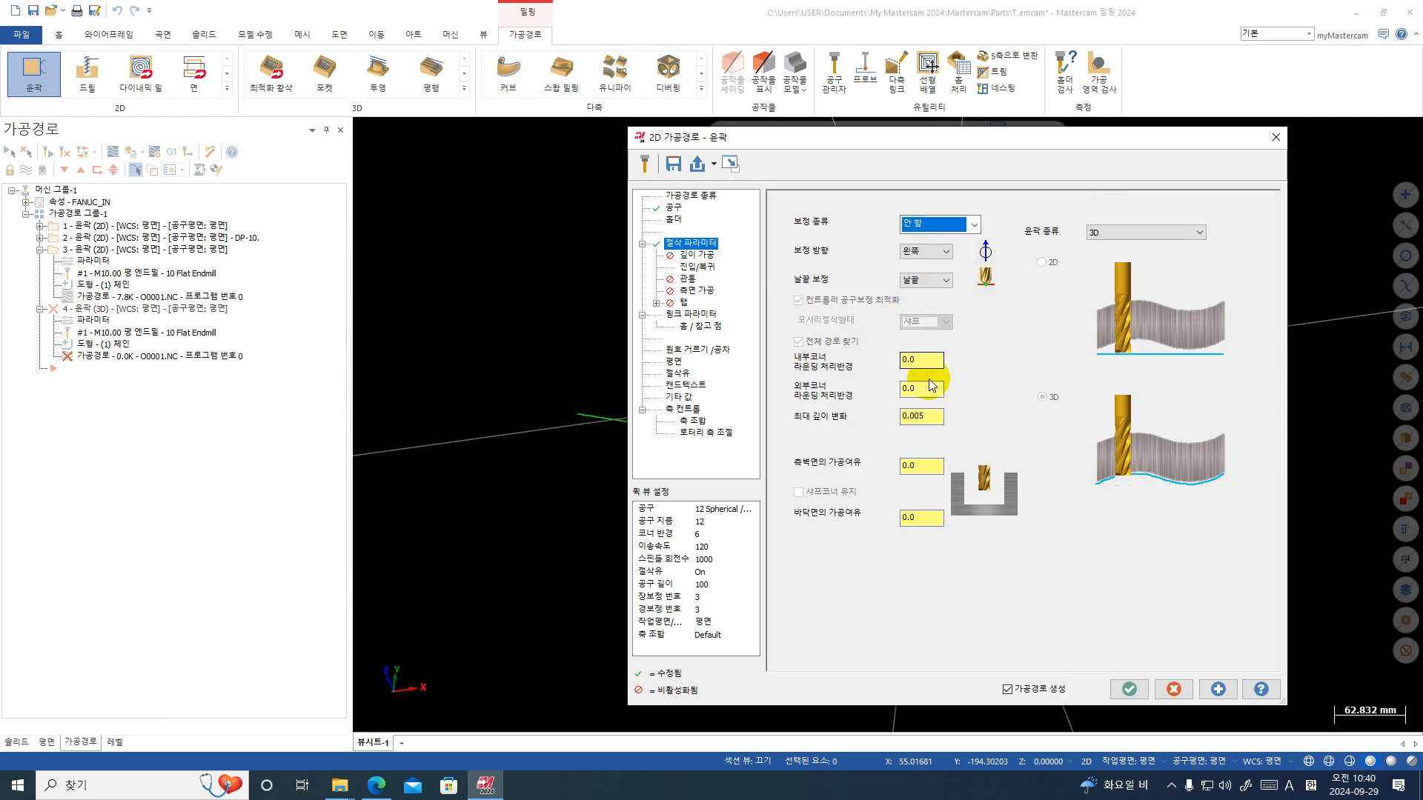
{"action": "left_click", "coordinate": [946, 281]}
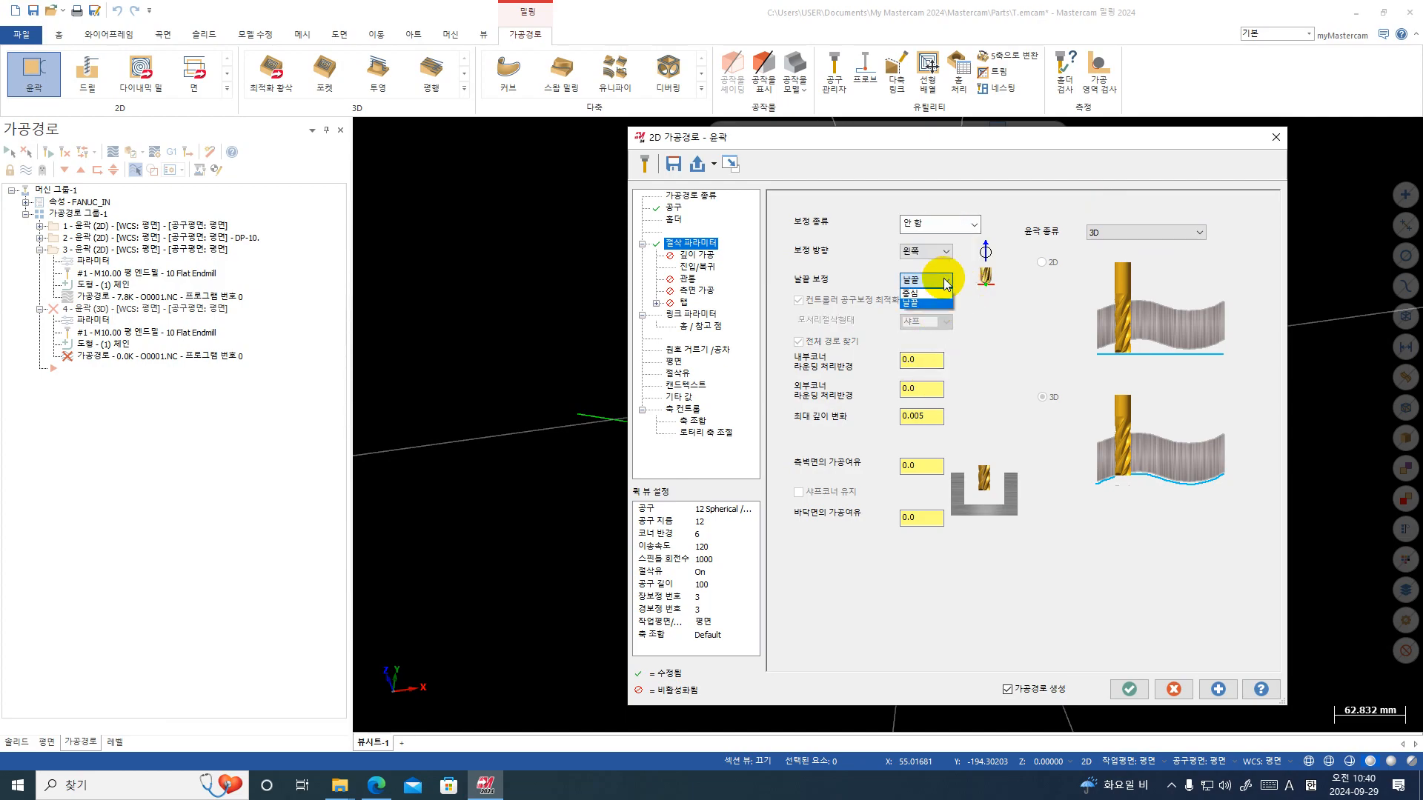
{"action": "left_click", "coordinate": [935, 296]}
{"action": "left_click", "coordinate": [1129, 689]}
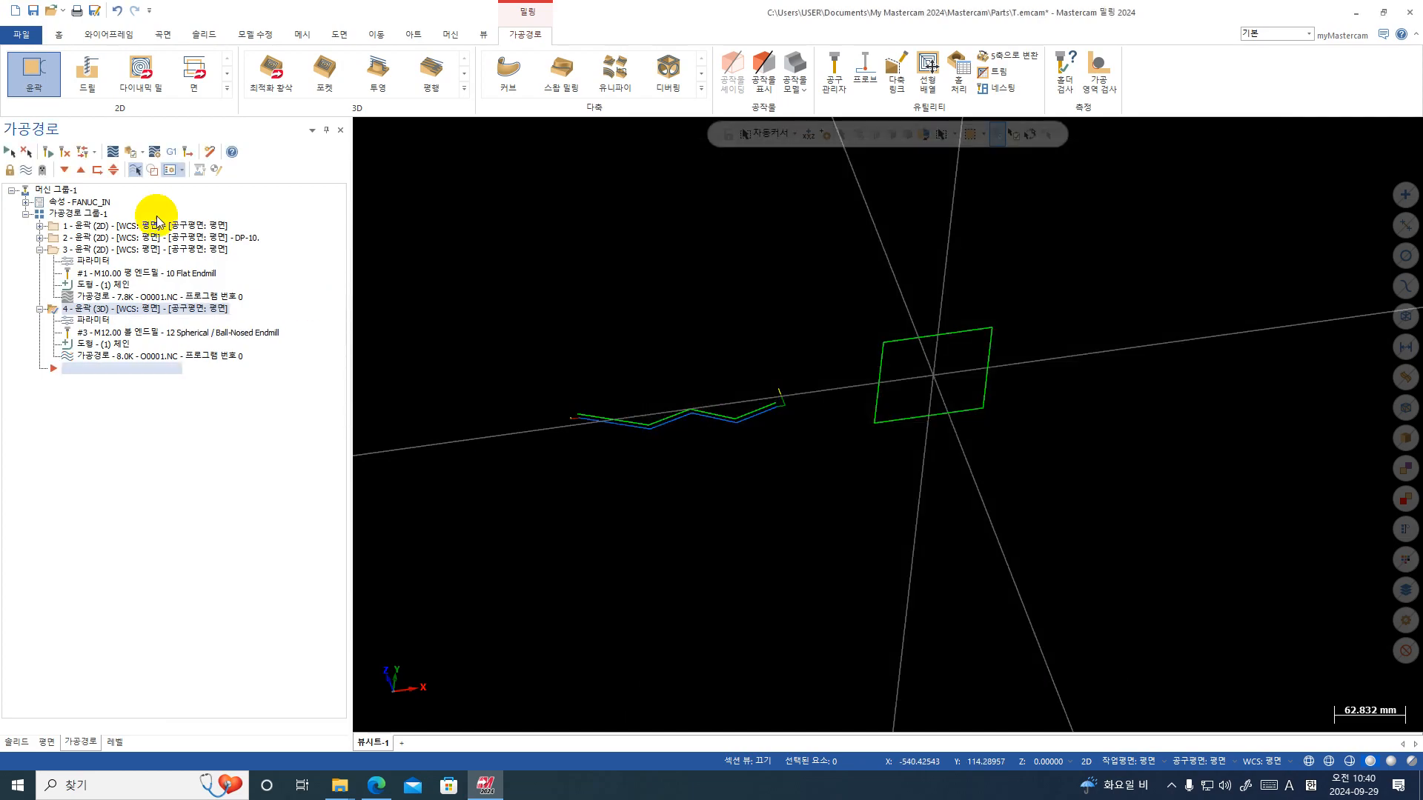
- Backplot the 3D contour toolpath in the front view (정면) to check the path's height against the zigzag profile
{"action": "left_click", "coordinate": [106, 321]}
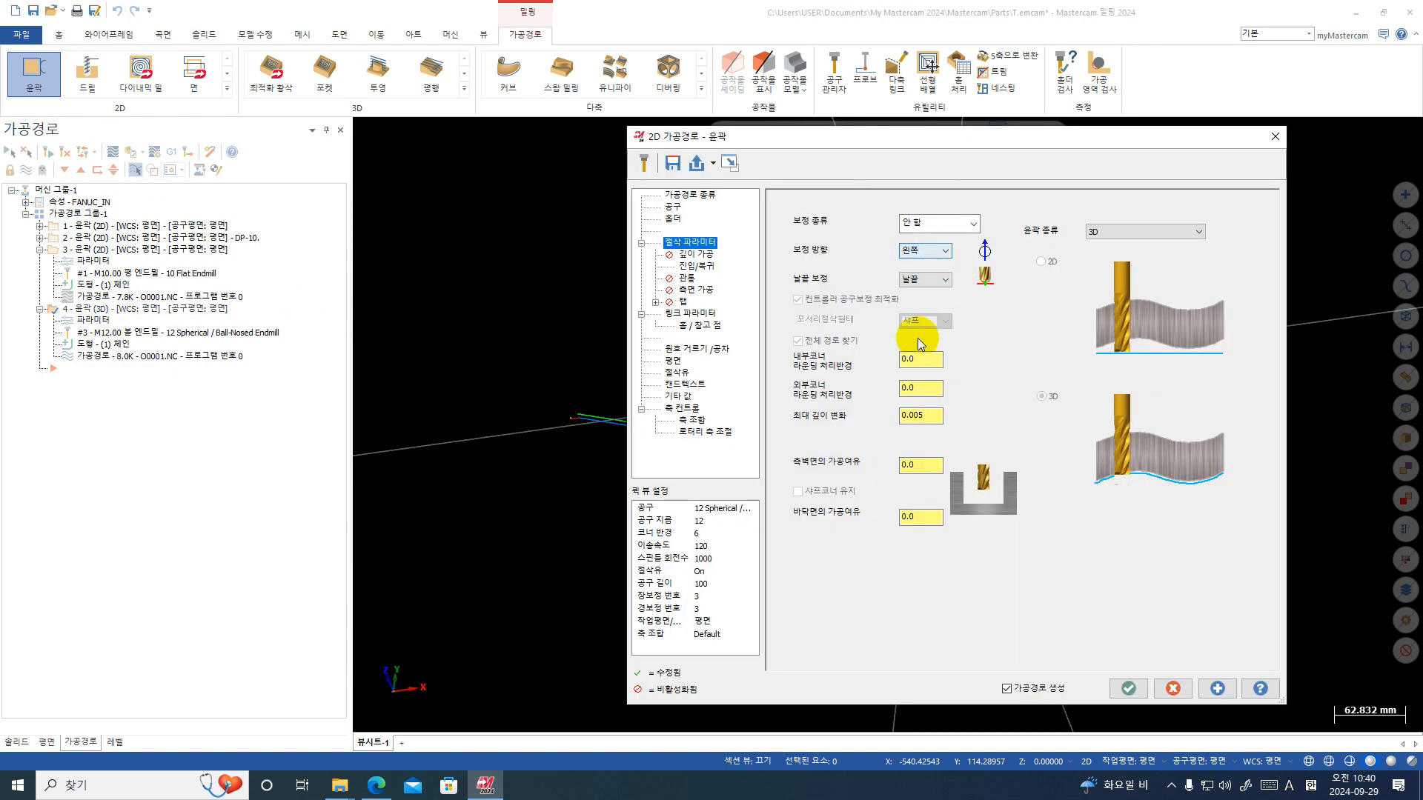
{"action": "left_click", "coordinate": [1128, 689]}
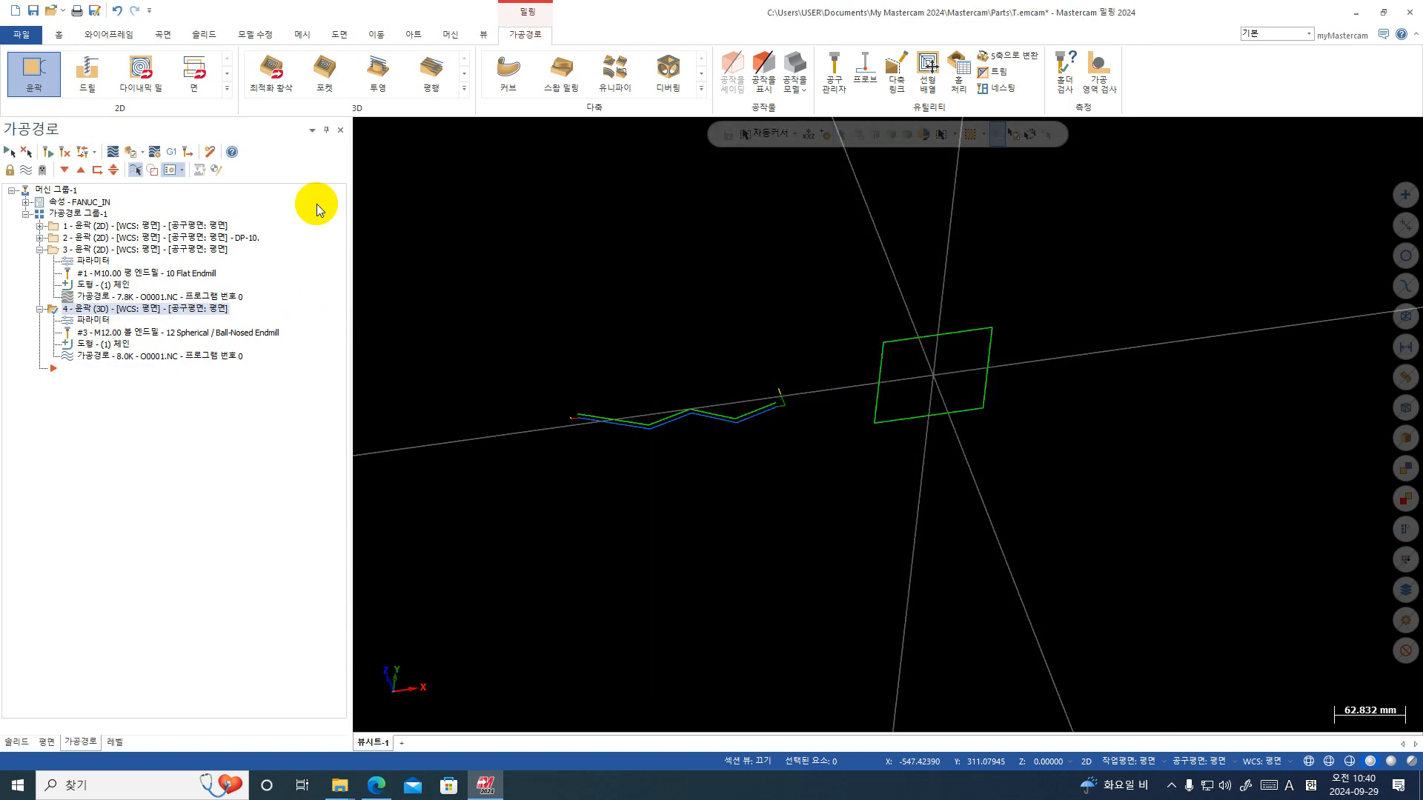
{"action": "left_click", "coordinate": [114, 151]}
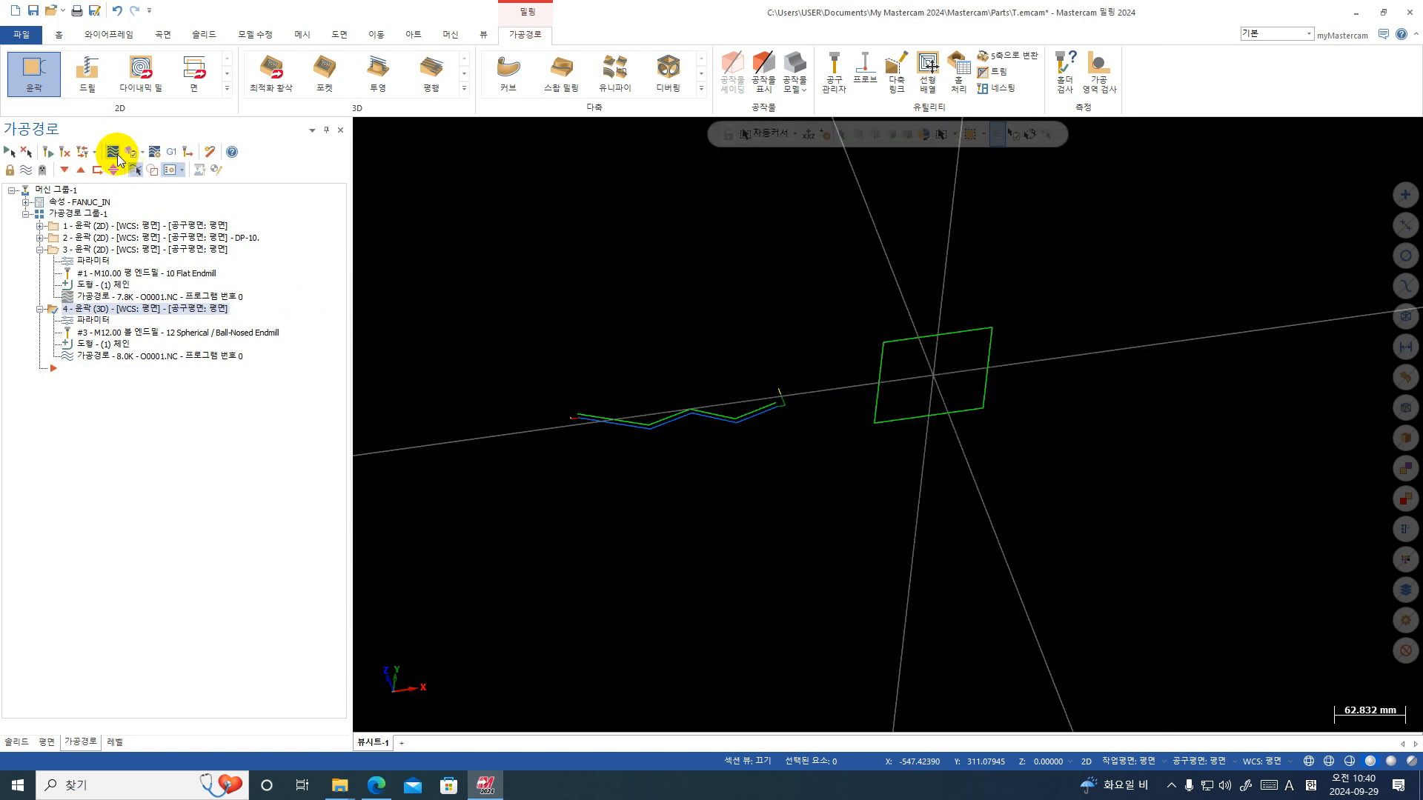
{"action": "right_click", "coordinate": [829, 414]}
{"action": "left_click", "coordinate": [806, 371]}
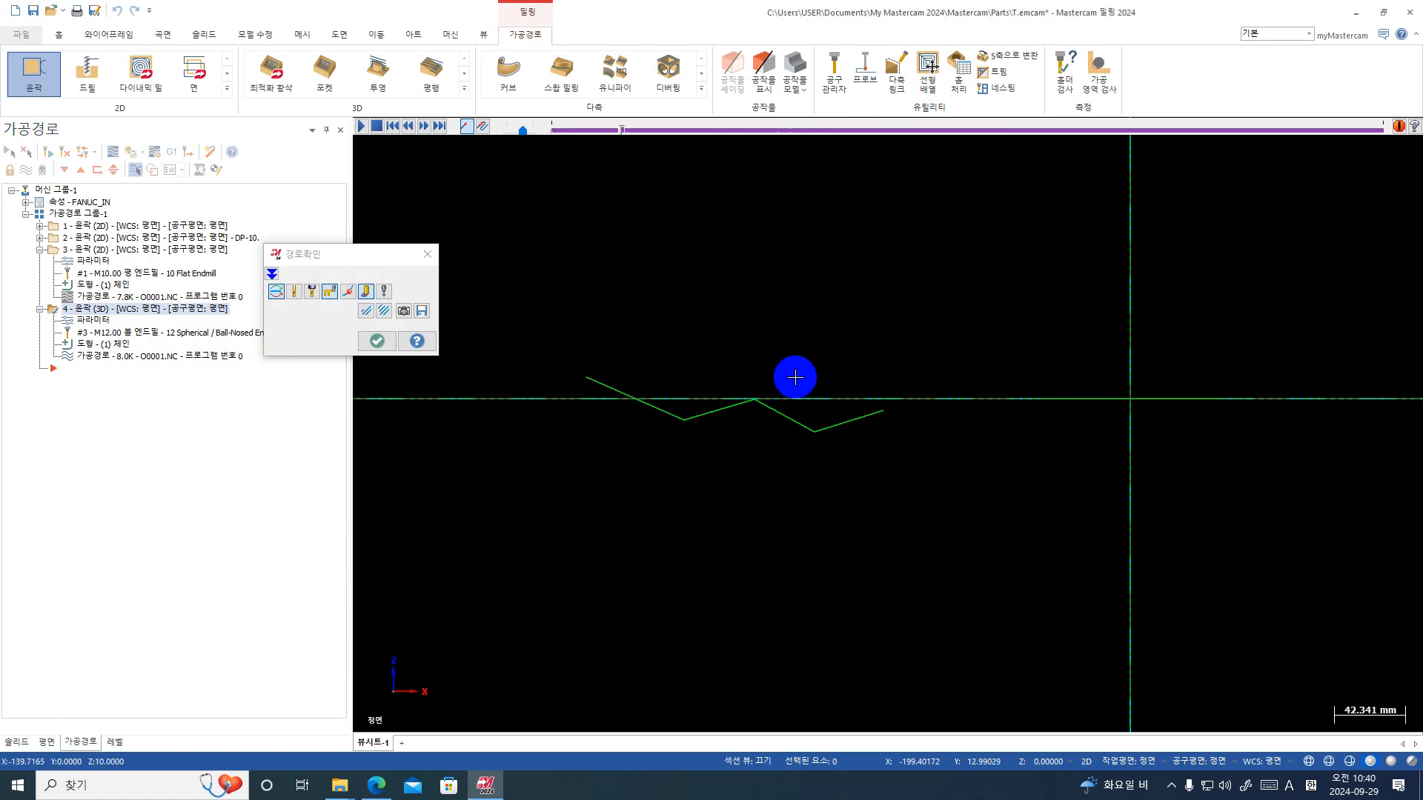
{"action": "key", "text": "s"}
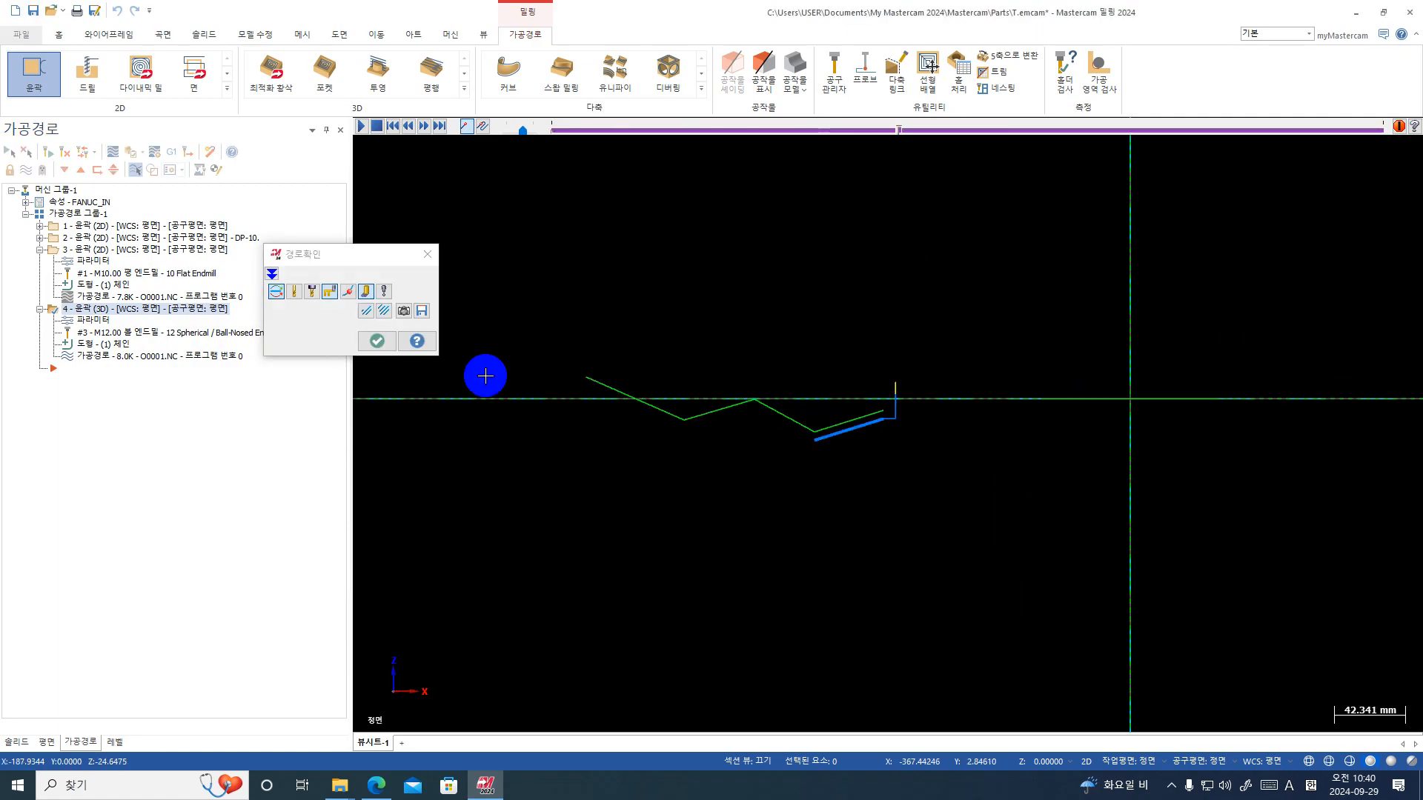
{"action": "left_click", "coordinate": [367, 293]}
{"action": "left_click", "coordinate": [371, 335]}
- Set the 3D contour's machining depth (가공깊이) to 0.0 in the link parameters and regenerate the toolpath
{"action": "left_click", "coordinate": [83, 319]}
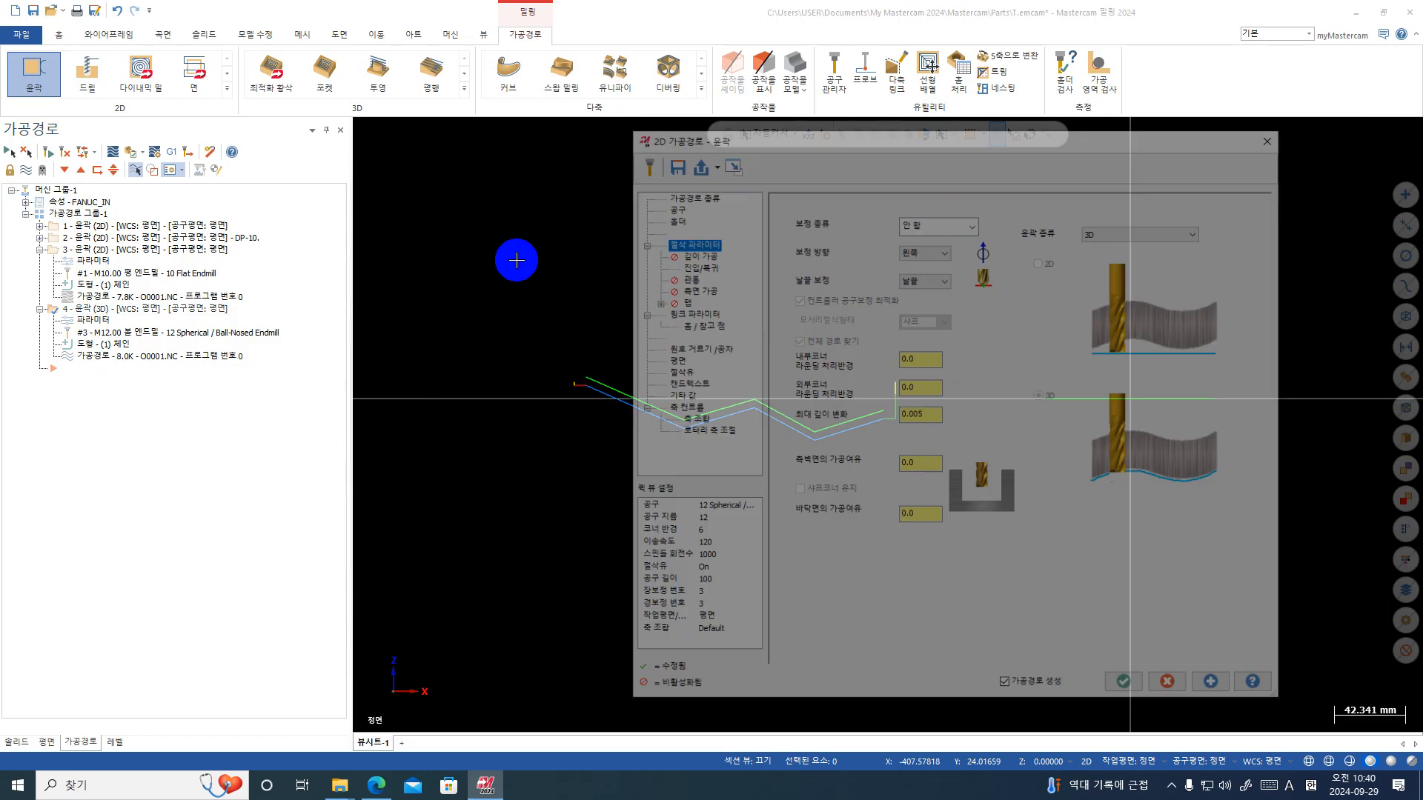
{"action": "left_click", "coordinate": [700, 312]}
{"action": "left_click", "coordinate": [1039, 495]}
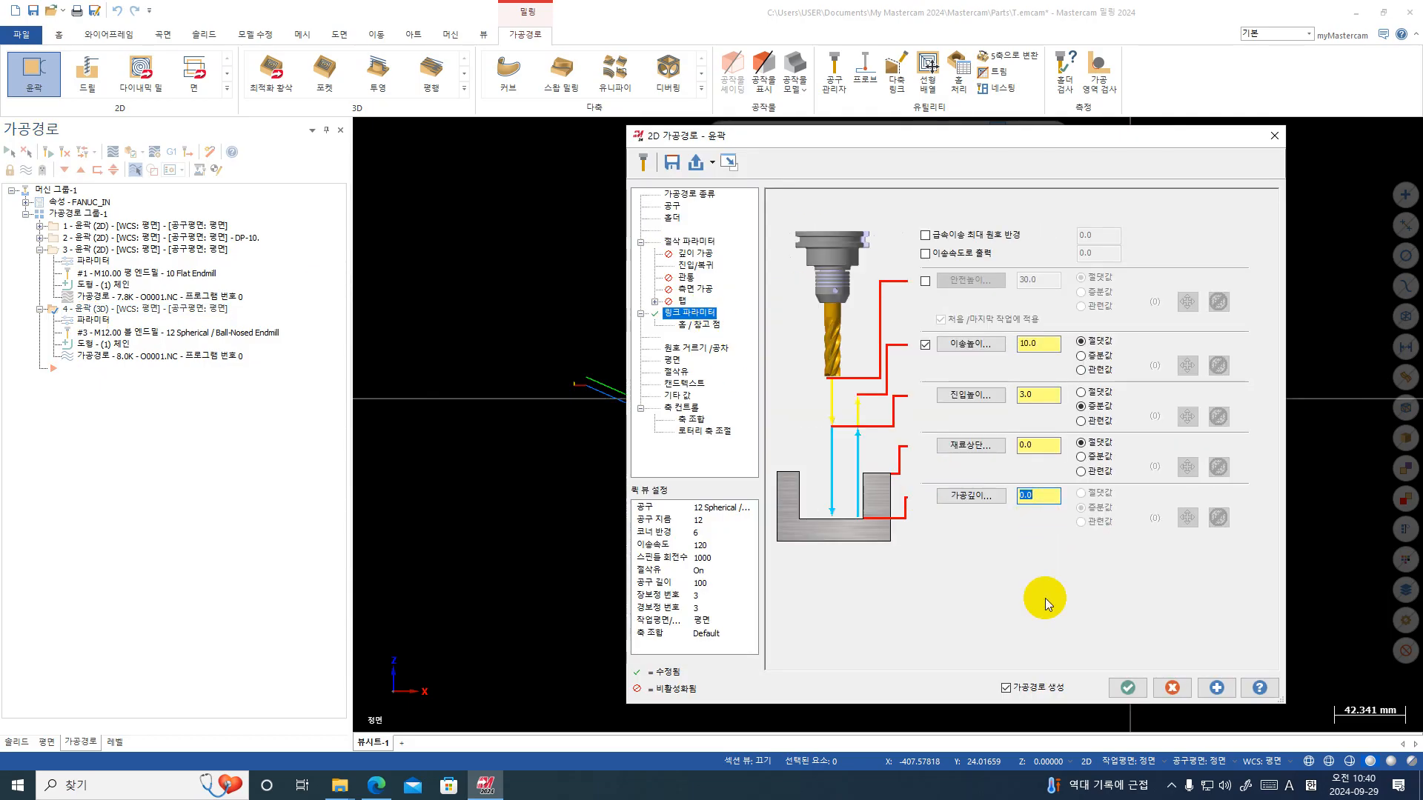
{"action": "left_click", "coordinate": [1128, 687]}
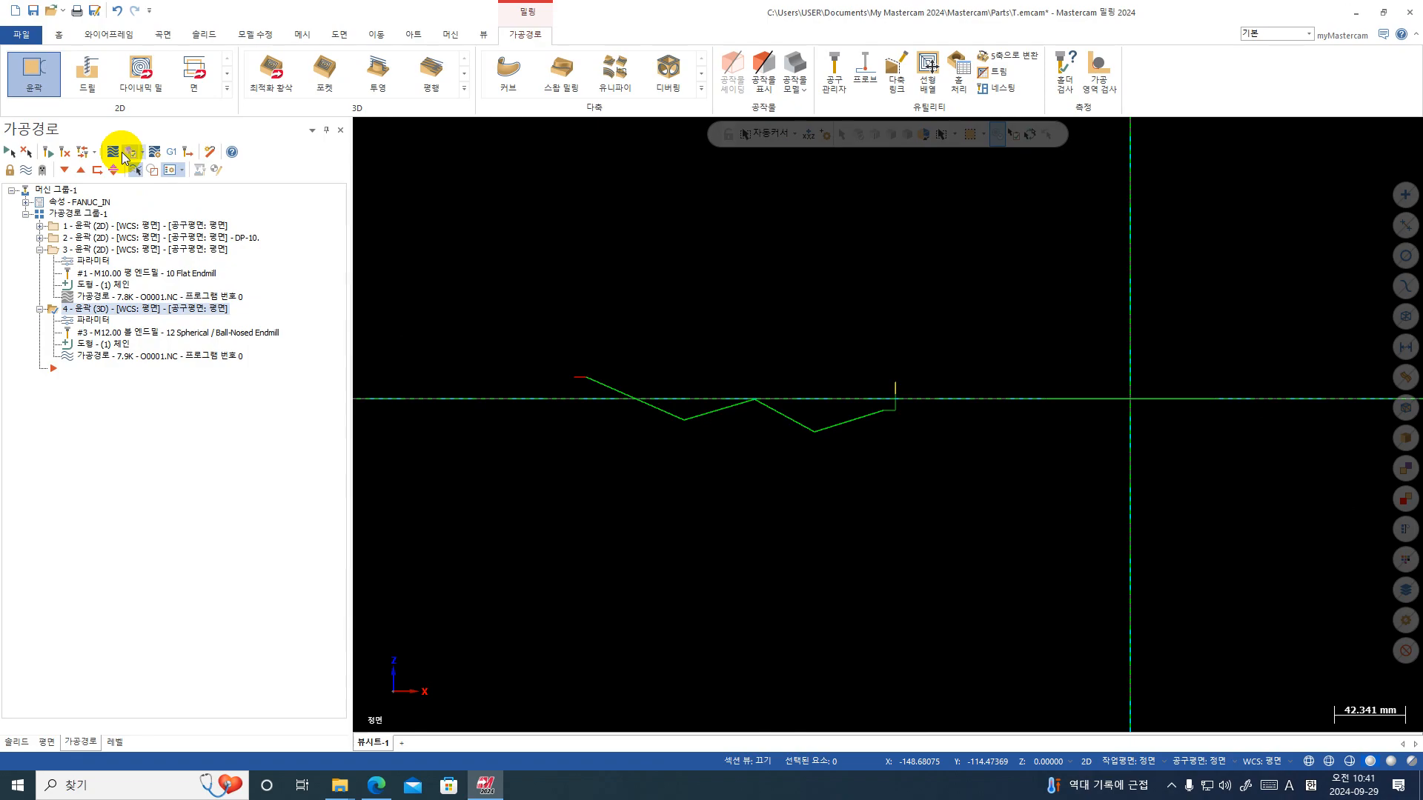
- Backplot the 3D contour with the tool displayed to examine how the ball endmill follows the zigzag profile
{"action": "left_click", "coordinate": [113, 151]}
{"action": "scroll", "coordinate": [890, 413], "scroll_direction": "up", "scroll_amount": 3}
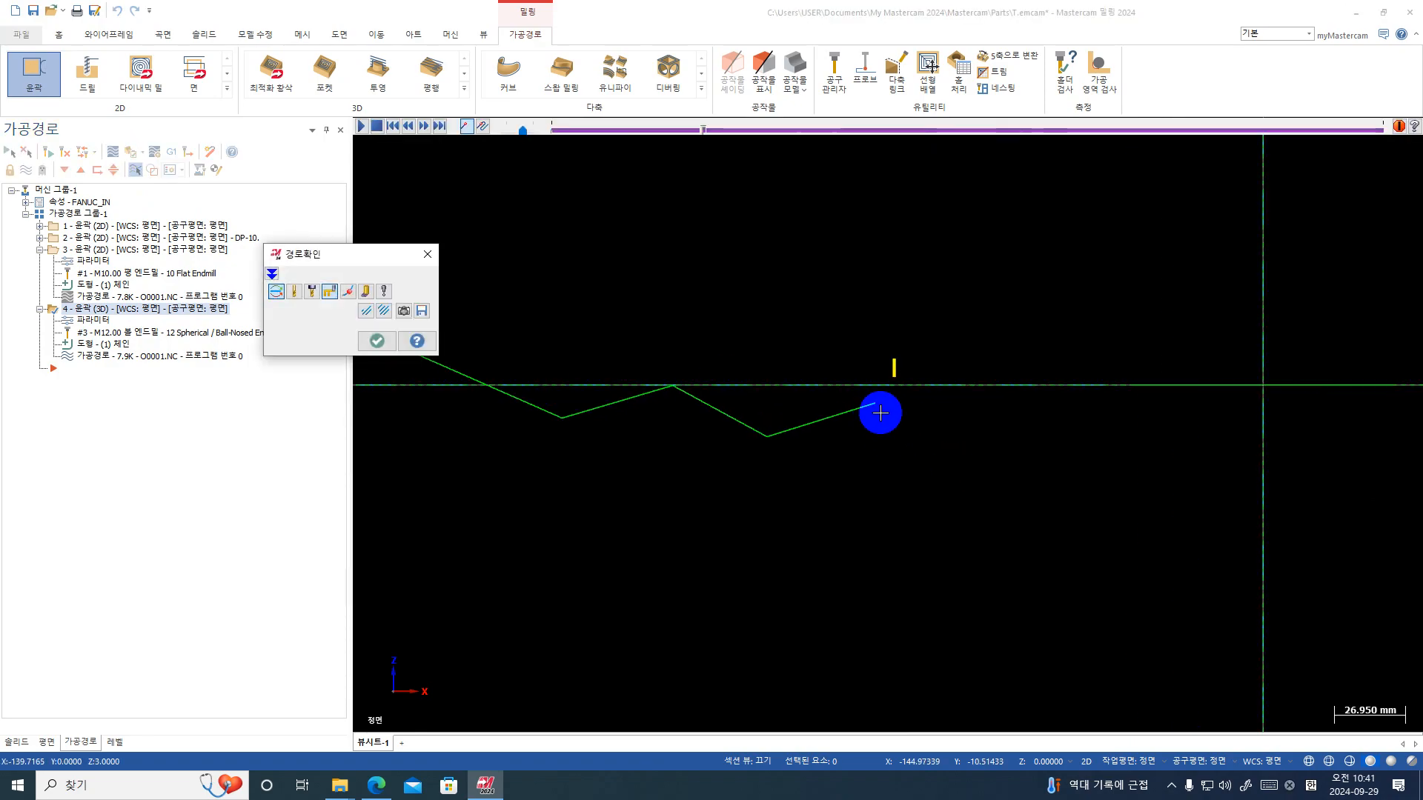
{"action": "left_click", "coordinate": [366, 311]}
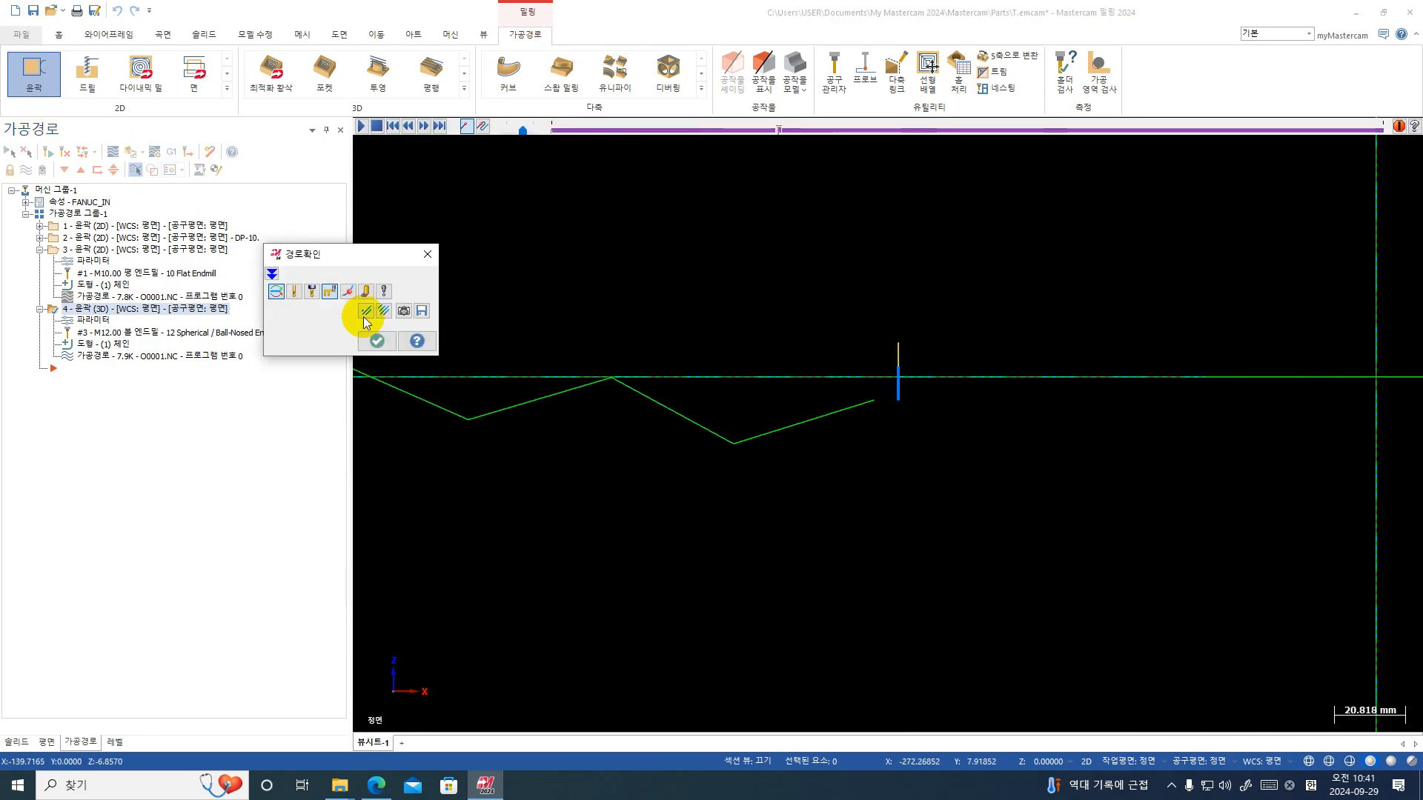
{"action": "left_click", "coordinate": [295, 291]}
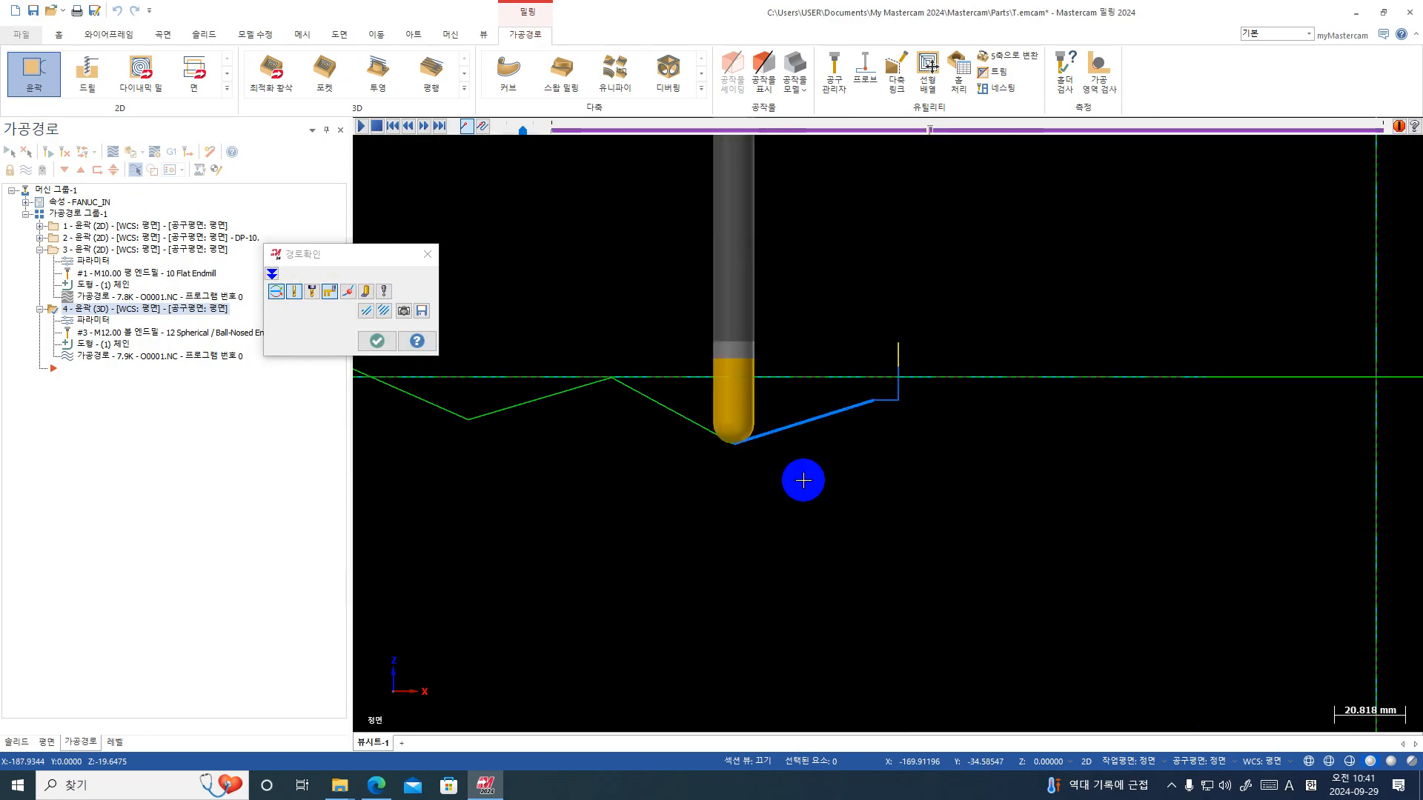
{"action": "scroll", "coordinate": [837, 430], "scroll_direction": "up", "scroll_amount": 1}
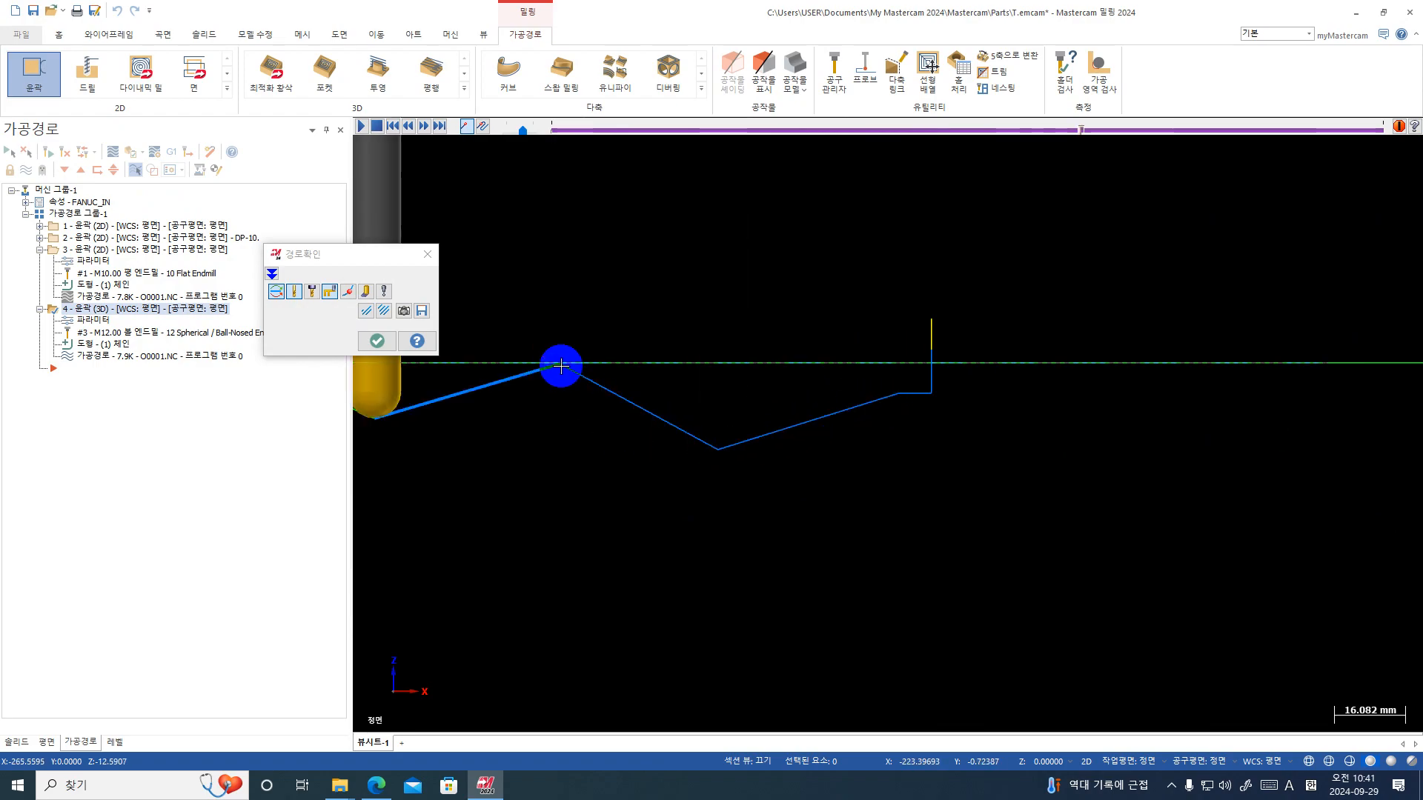
{"action": "scroll", "coordinate": [1213, 606], "scroll_direction": "down", "scroll_amount": 1}
{"action": "scroll", "coordinate": [1296, 616], "scroll_direction": "down", "scroll_amount": 1}
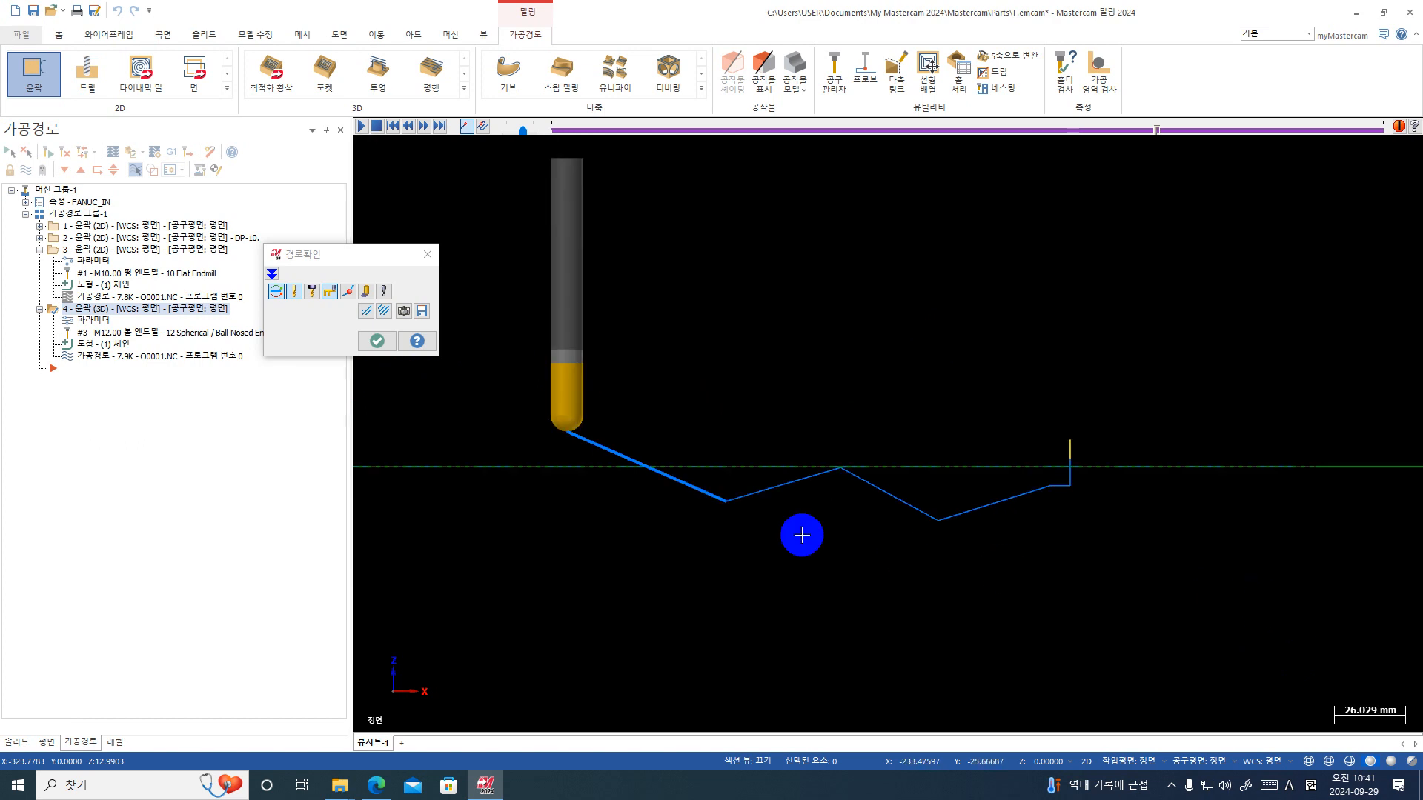
- Change the 3D contour's tip compensation (날끝 보정) to 중심 (center) and backplot the regenerated path
{"action": "left_click", "coordinate": [48, 310]}
{"action": "left_click", "coordinate": [89, 319]}
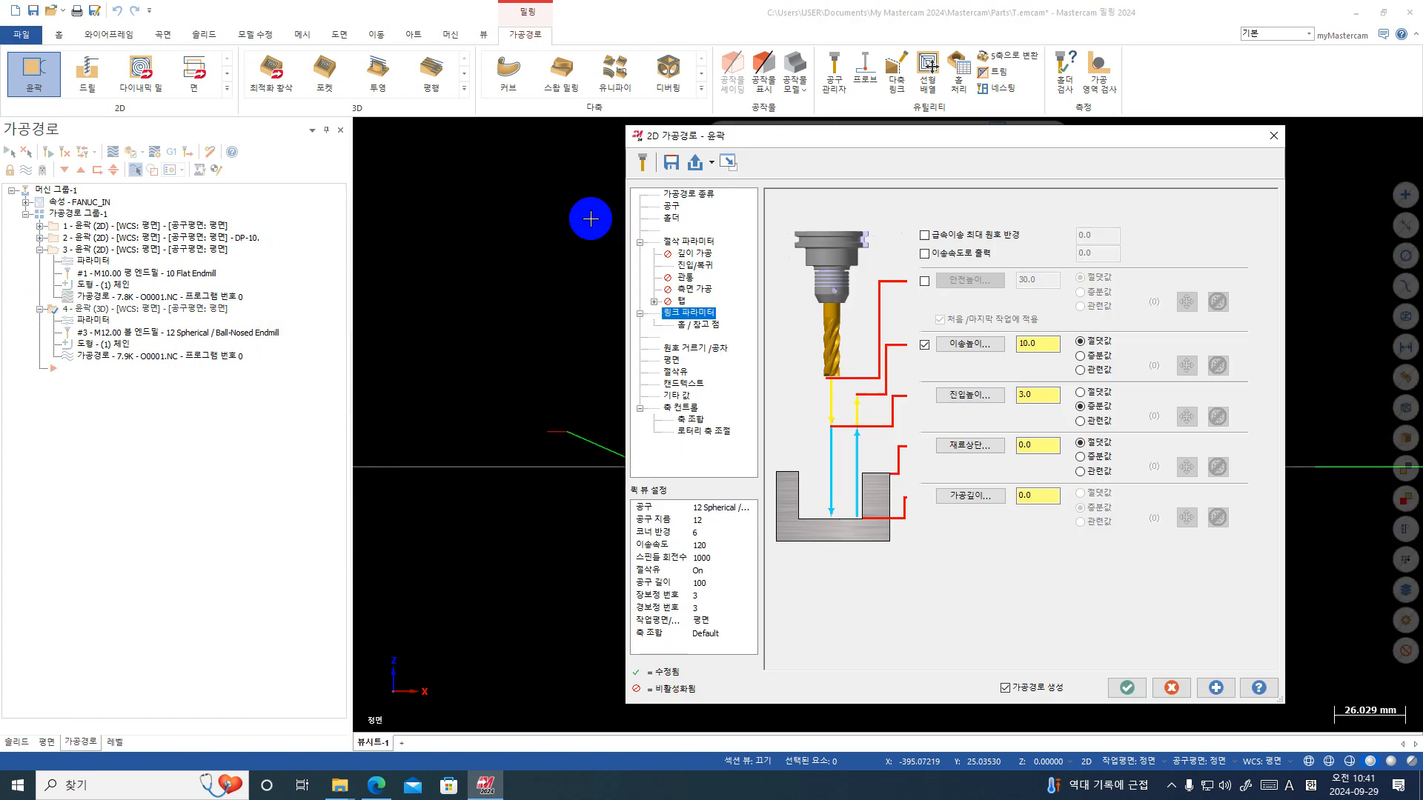
{"action": "left_click", "coordinate": [704, 242]}
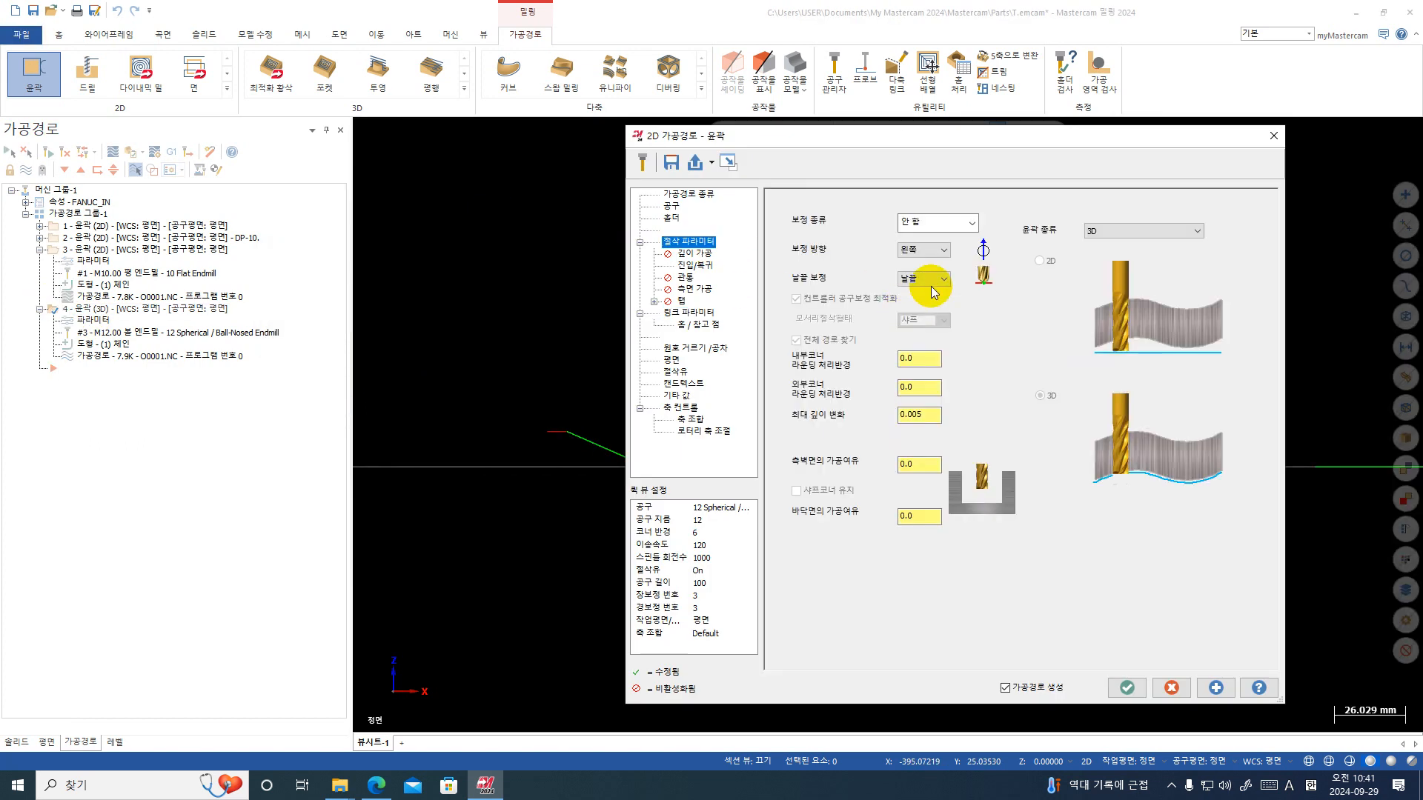
{"action": "left_click", "coordinate": [930, 280]}
{"action": "left_click", "coordinate": [925, 294]}
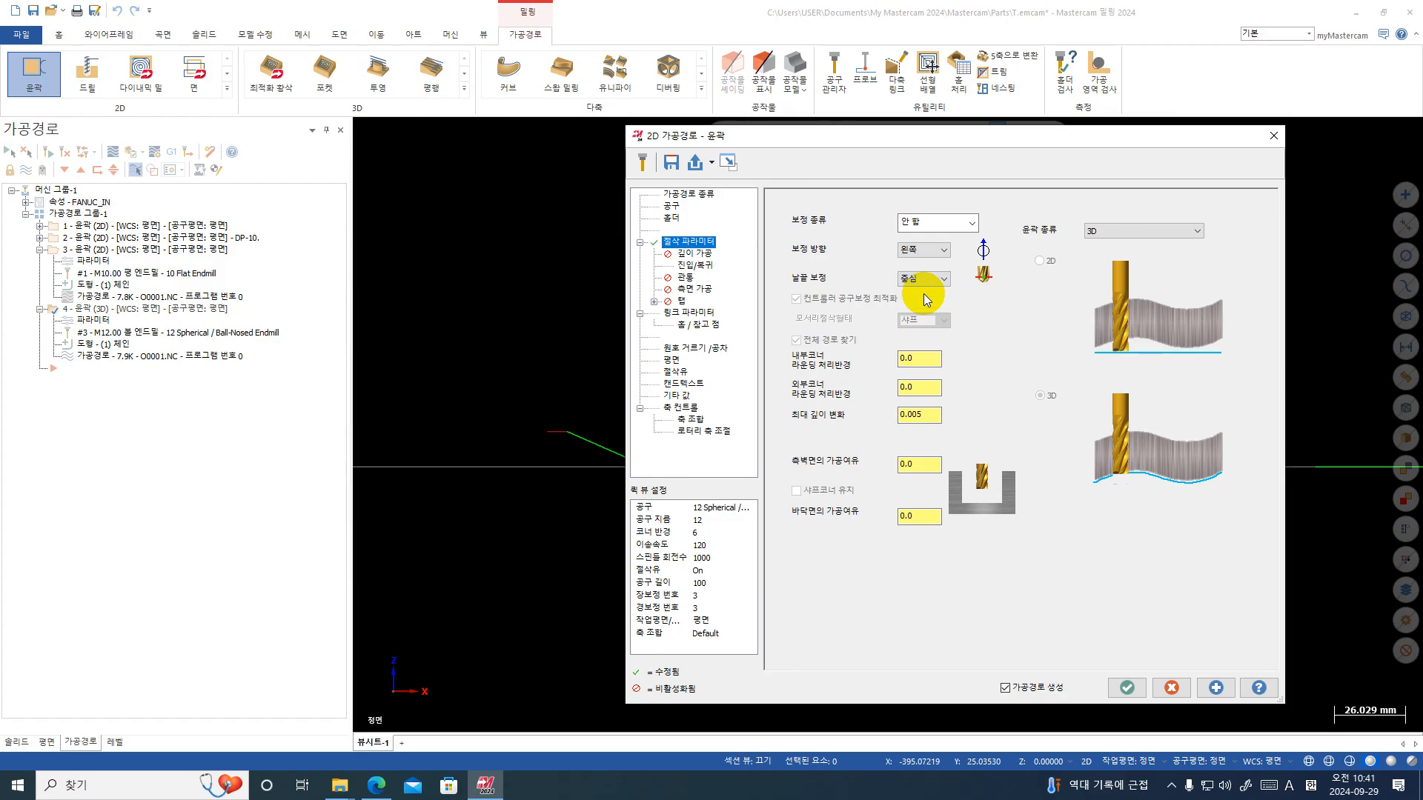
{"action": "left_click", "coordinate": [1127, 687]}
{"action": "left_click", "coordinate": [112, 153]}
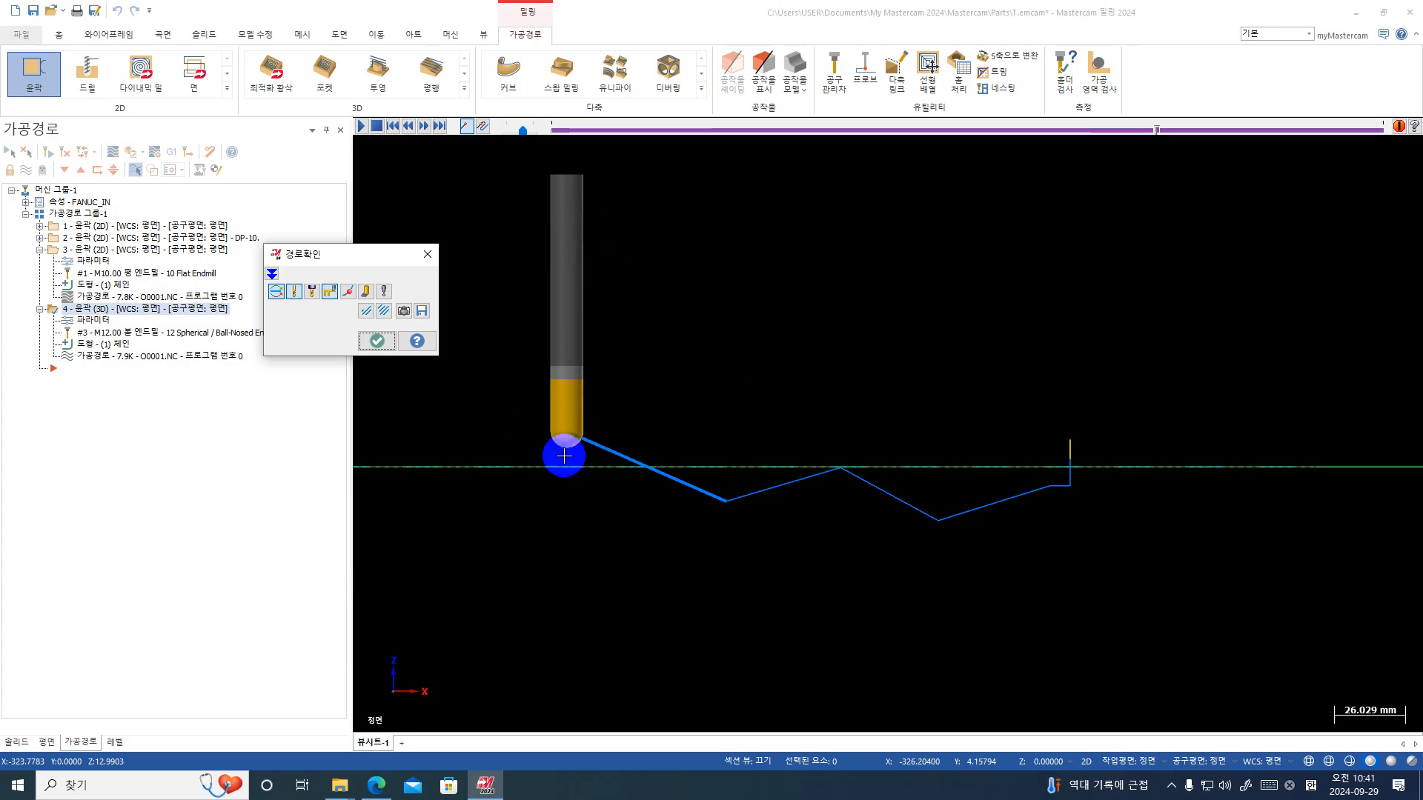
- Set the tip compensation back to 날끝 (tip) and backplot the path, examining the ball tip at the profile's low corner
{"action": "left_click", "coordinate": [89, 319]}
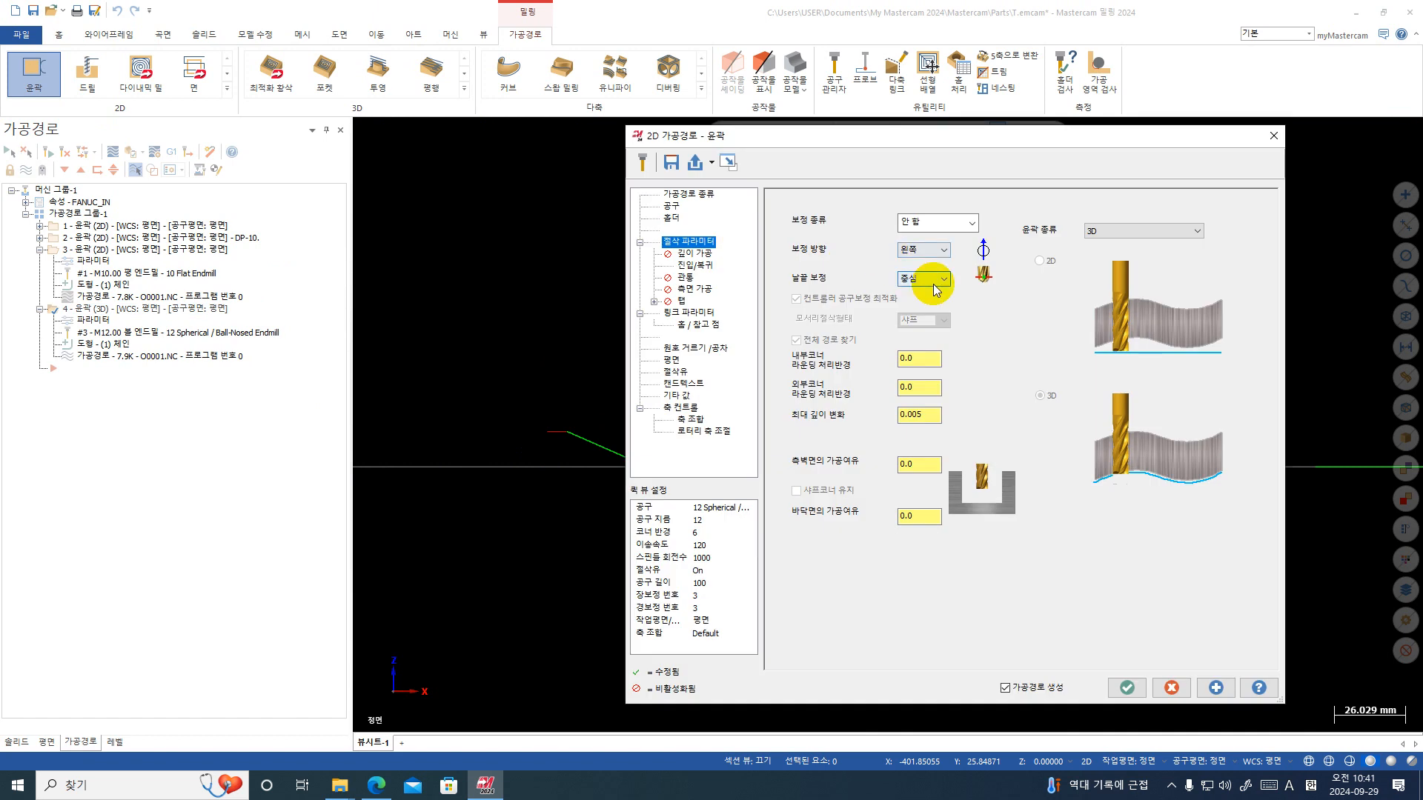
{"action": "left_click", "coordinate": [919, 279]}
{"action": "left_click", "coordinate": [931, 302]}
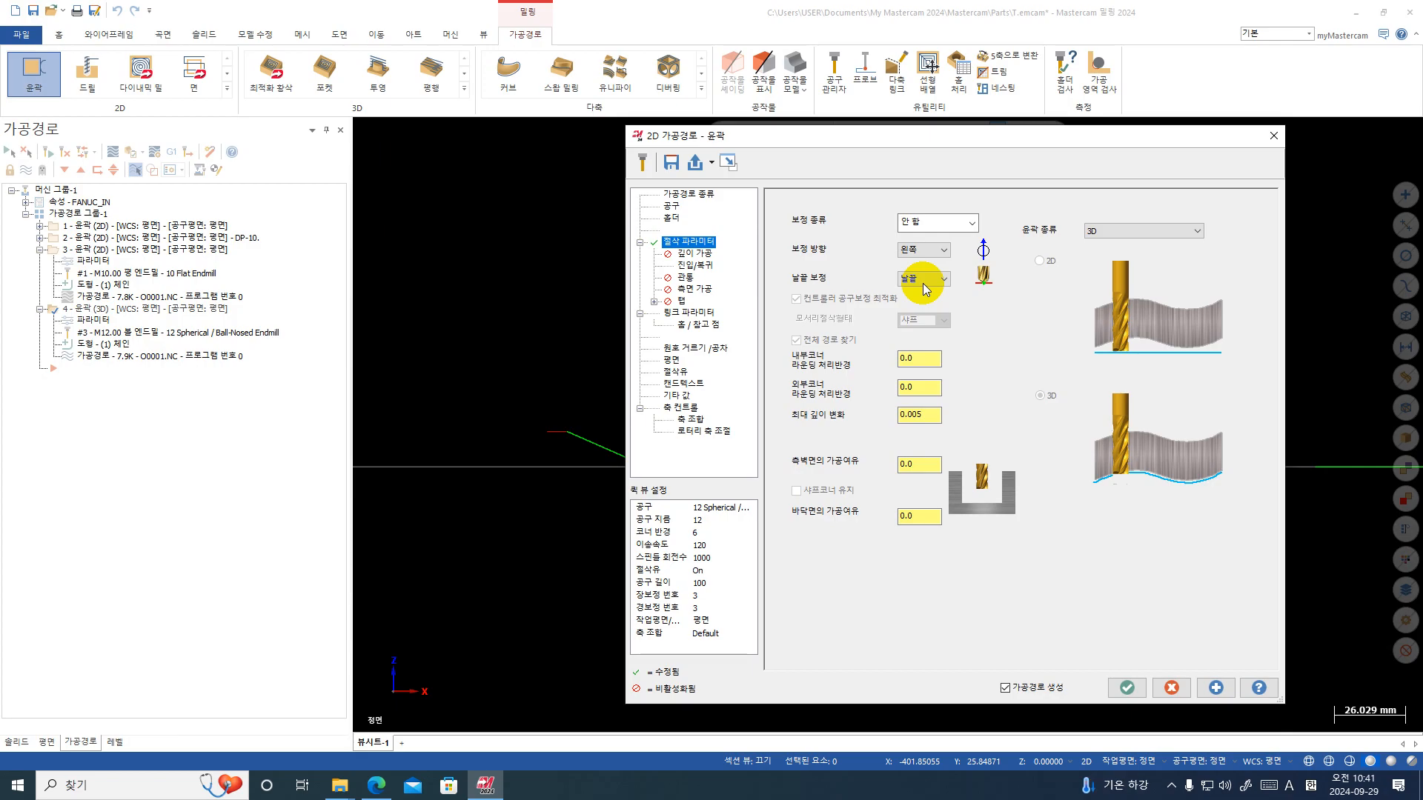
{"action": "left_click", "coordinate": [1127, 688]}
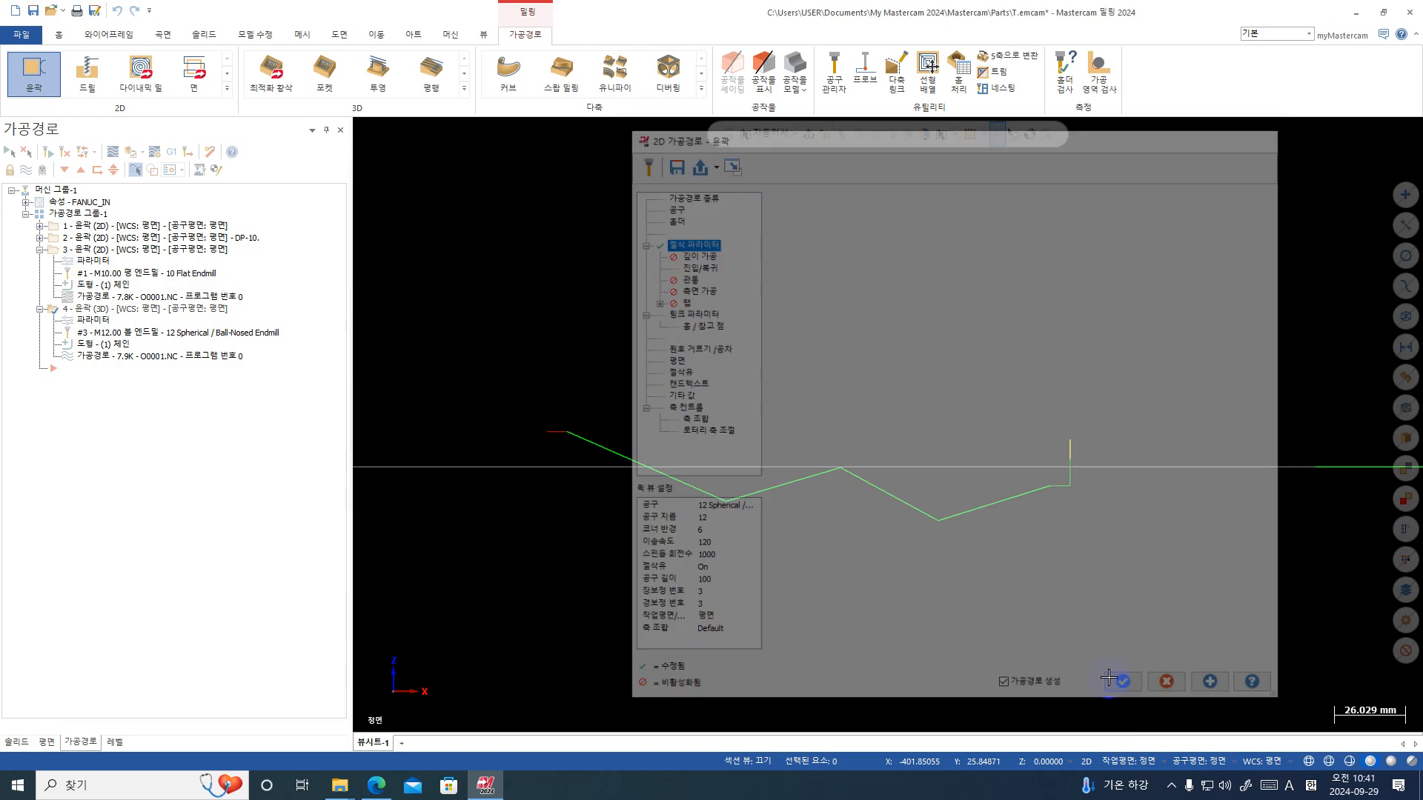
{"action": "left_click", "coordinate": [111, 152]}
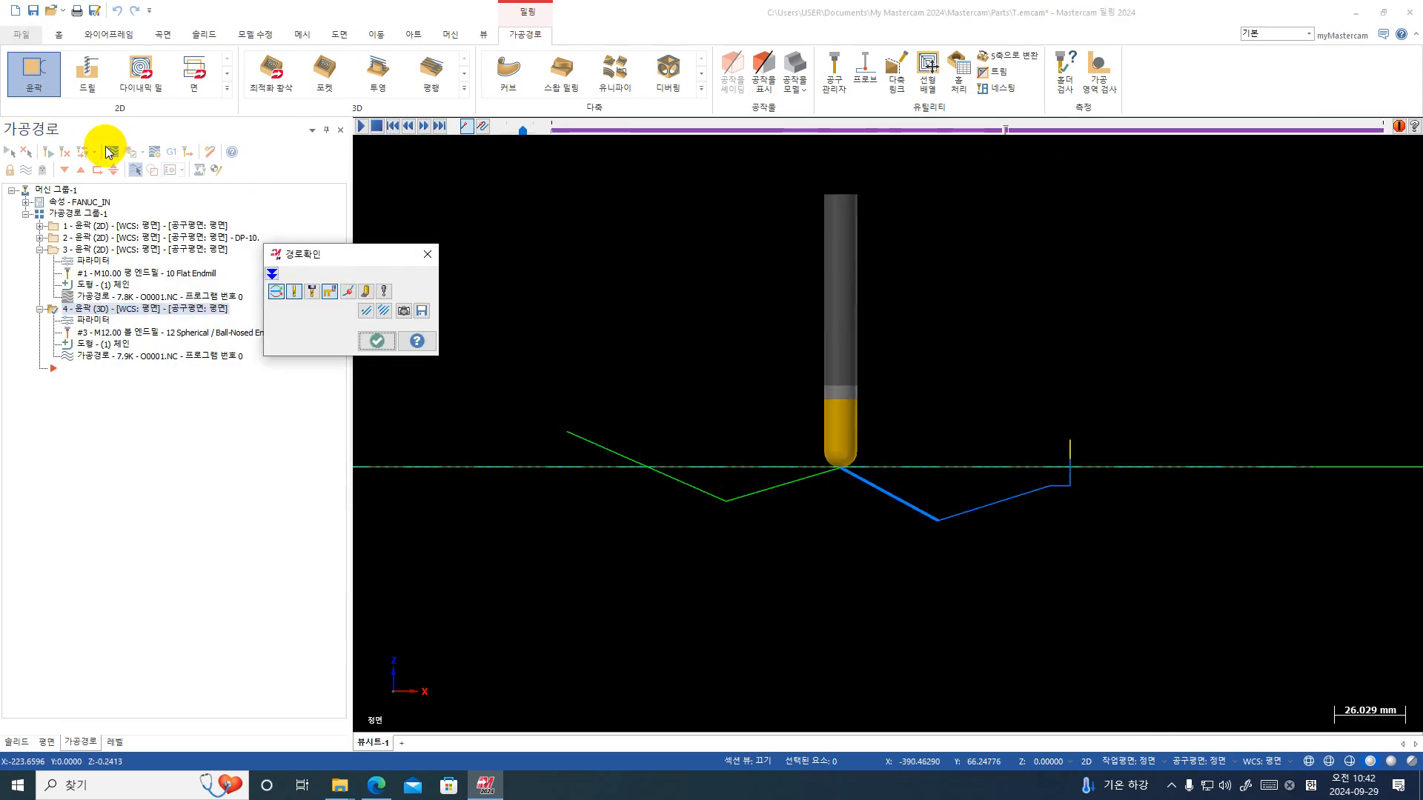
{"action": "scroll", "coordinate": [778, 506], "scroll_direction": "up", "scroll_amount": 2}
{"action": "scroll", "coordinate": [779, 505], "scroll_direction": "up", "scroll_amount": 1}
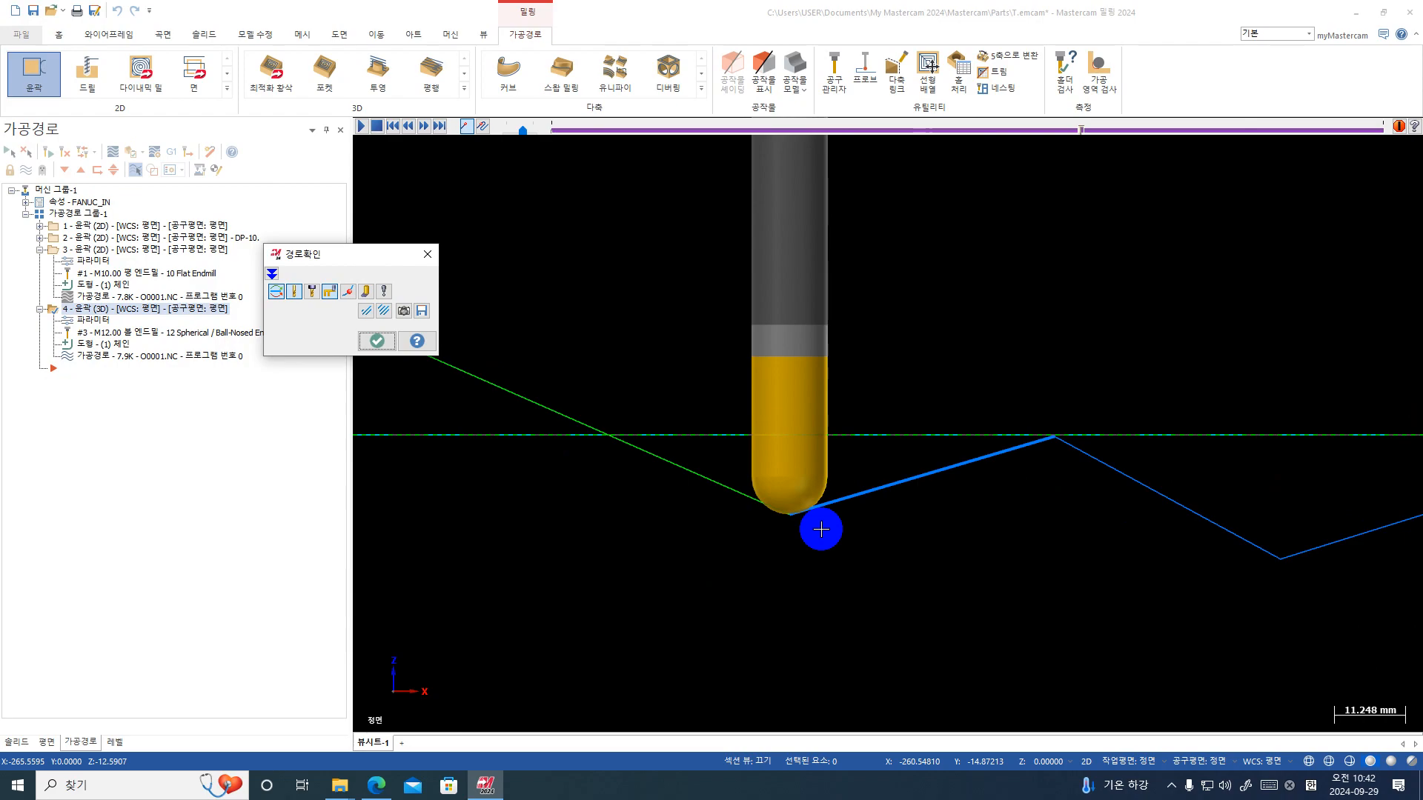
{"action": "scroll", "coordinate": [821, 531], "scroll_direction": "down", "scroll_amount": 1}
{"action": "key", "text": "Escape"}
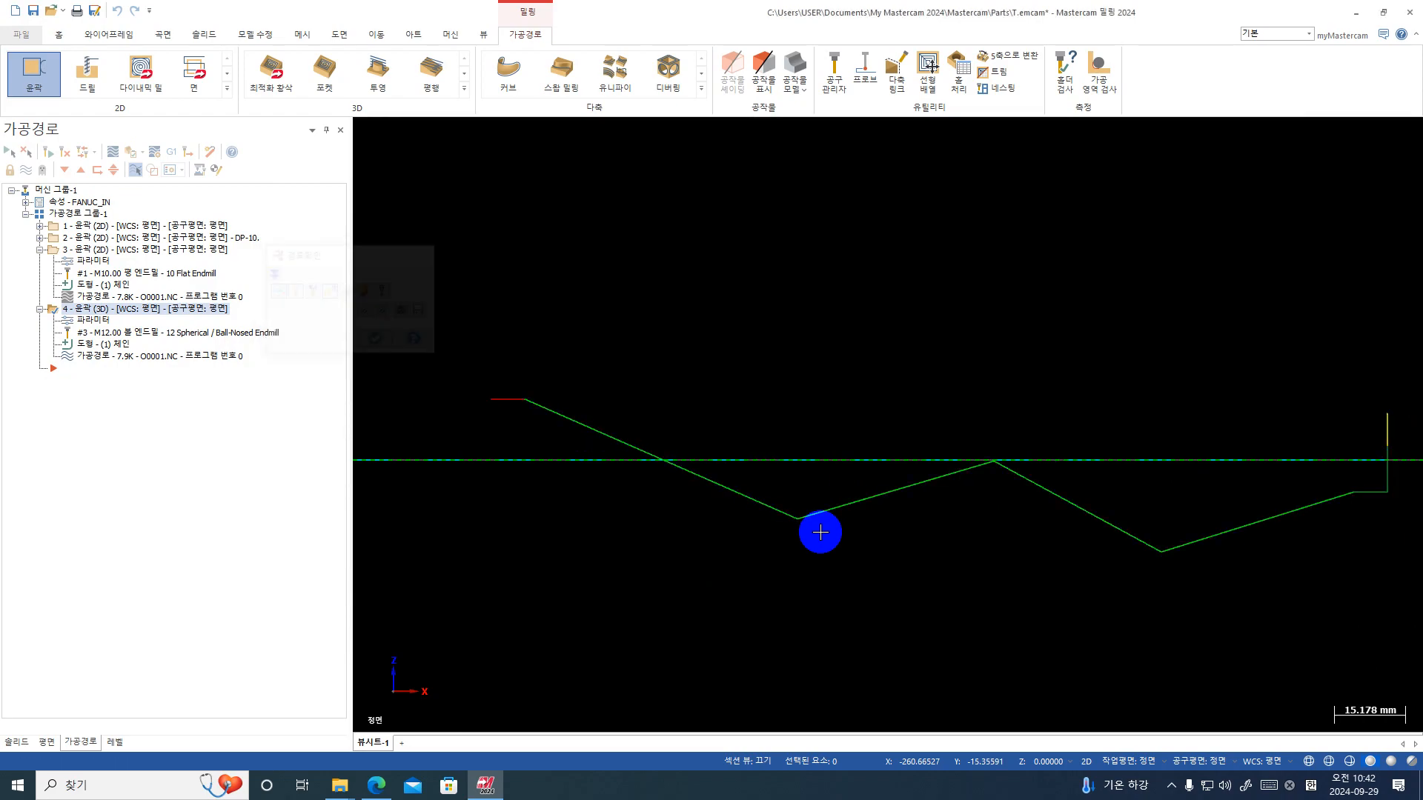
- Set the 3D contour's compensation type to 컴퓨터 (computer), keeping tip compensation at 날끝, and regenerate the toolpath
{"action": "scroll", "coordinate": [647, 450], "scroll_direction": "down", "scroll_amount": 1}
{"action": "left_click", "coordinate": [96, 320]}
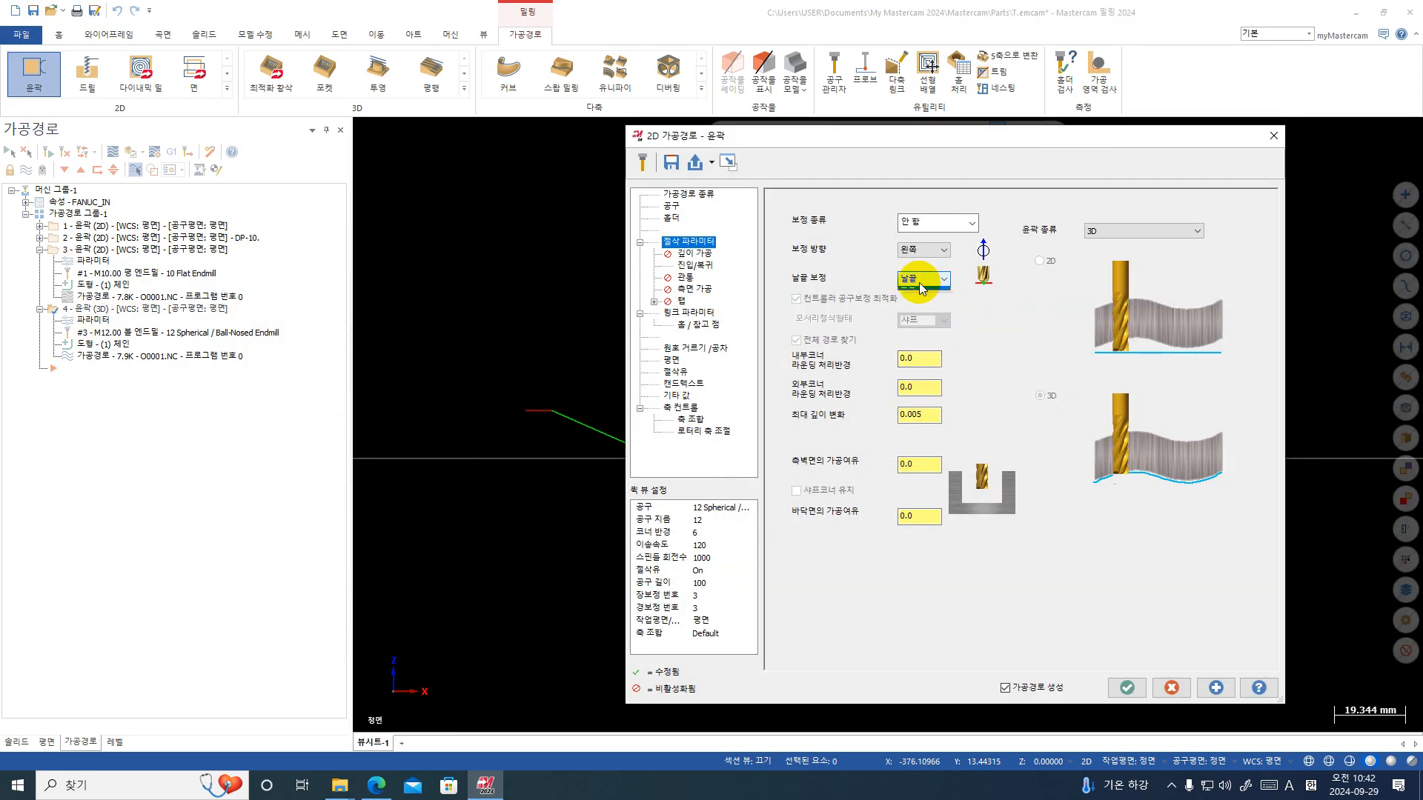
{"action": "left_click", "coordinate": [919, 289]}
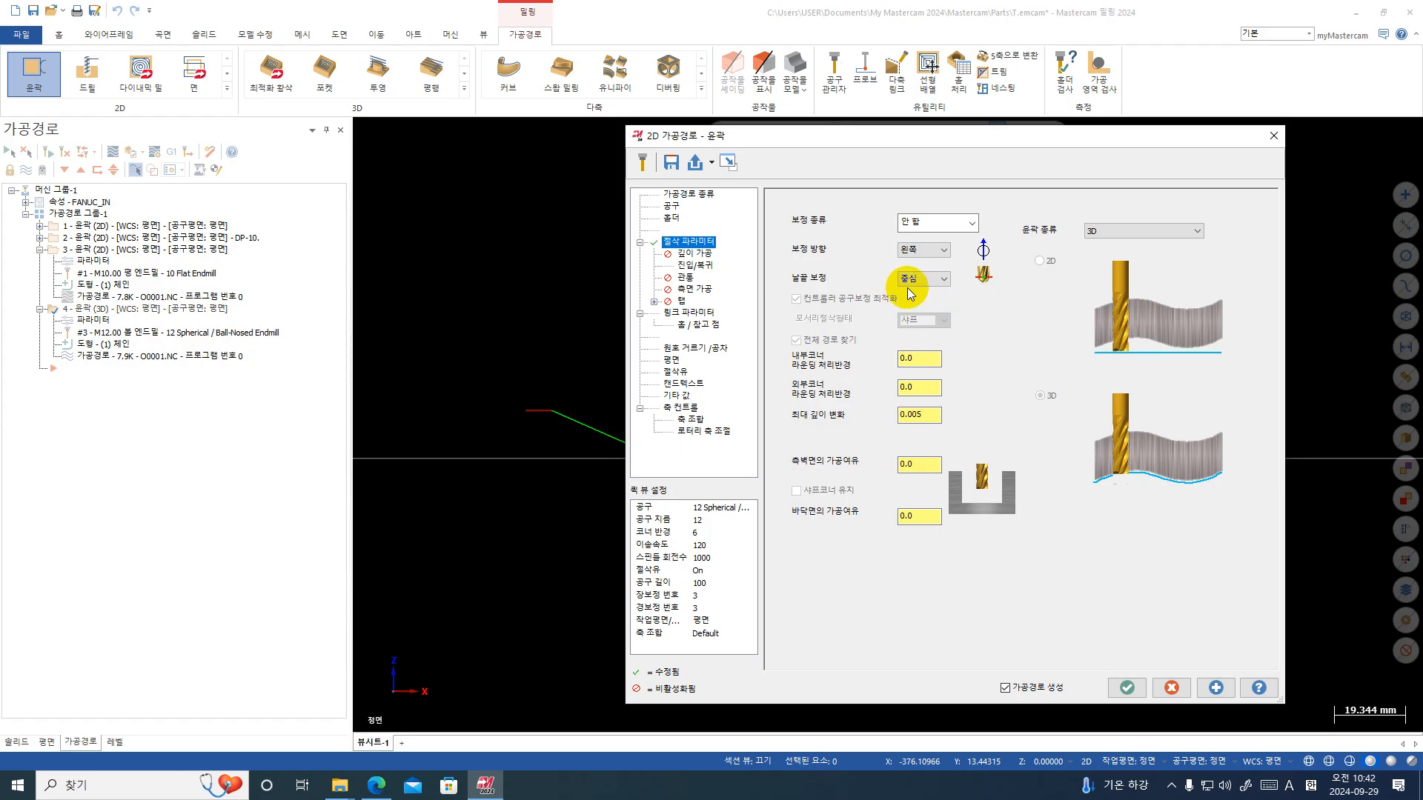
{"action": "left_click", "coordinate": [921, 279]}
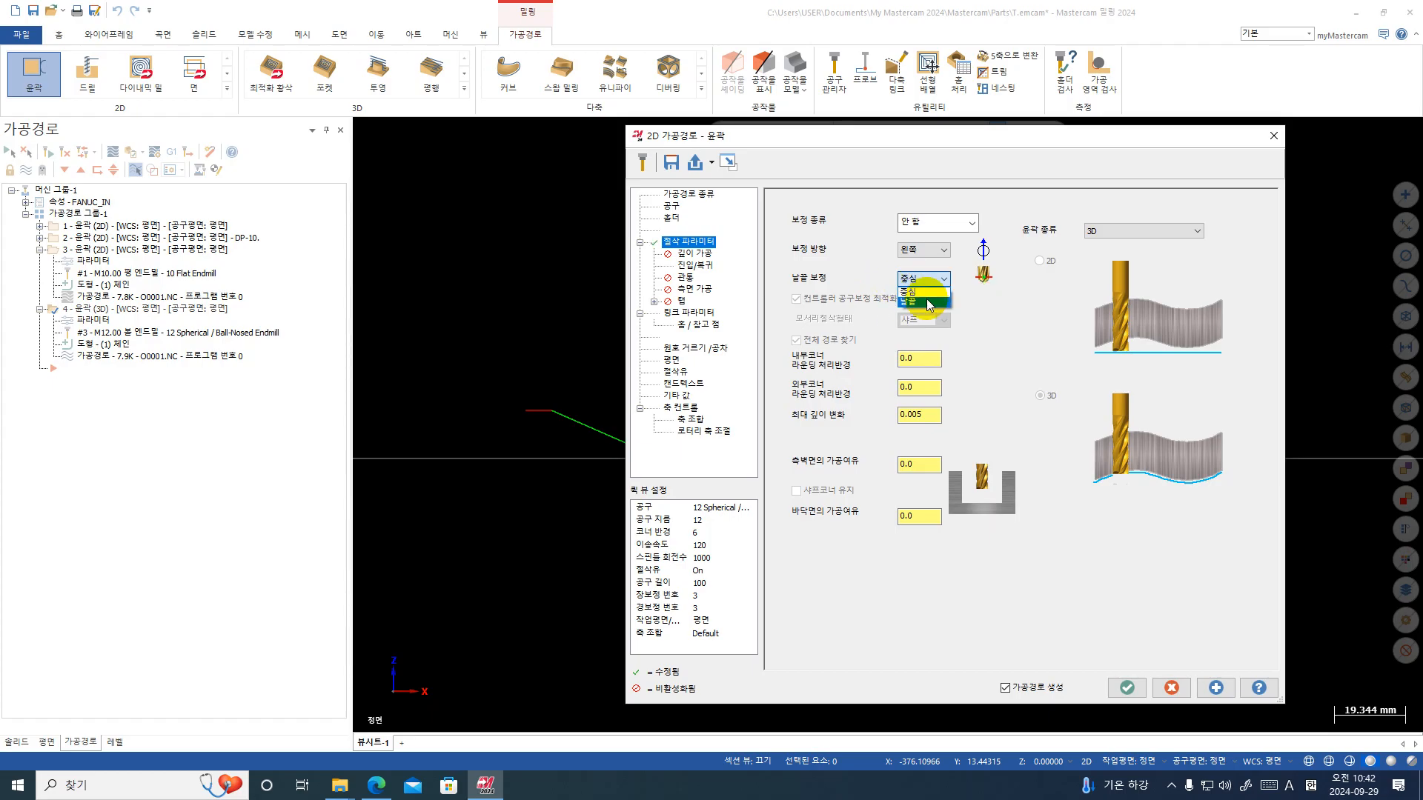
{"action": "left_click", "coordinate": [923, 301]}
{"action": "left_click", "coordinate": [972, 223]}
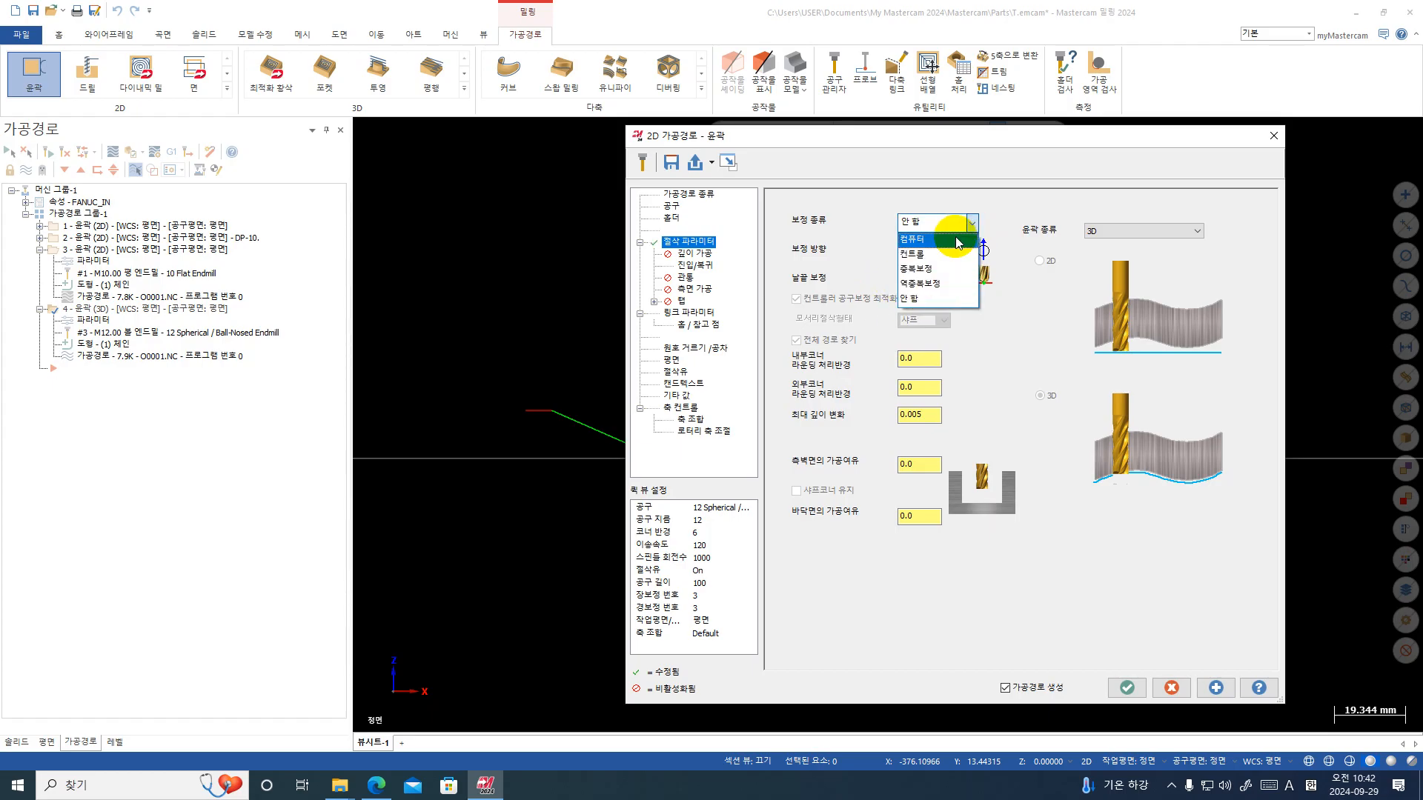
{"action": "left_click", "coordinate": [923, 238]}
{"action": "left_click", "coordinate": [1127, 688]}
- Return to the top view (평면) and delete the fourth operation, the 3D contour
{"action": "right_click", "coordinate": [889, 304]}
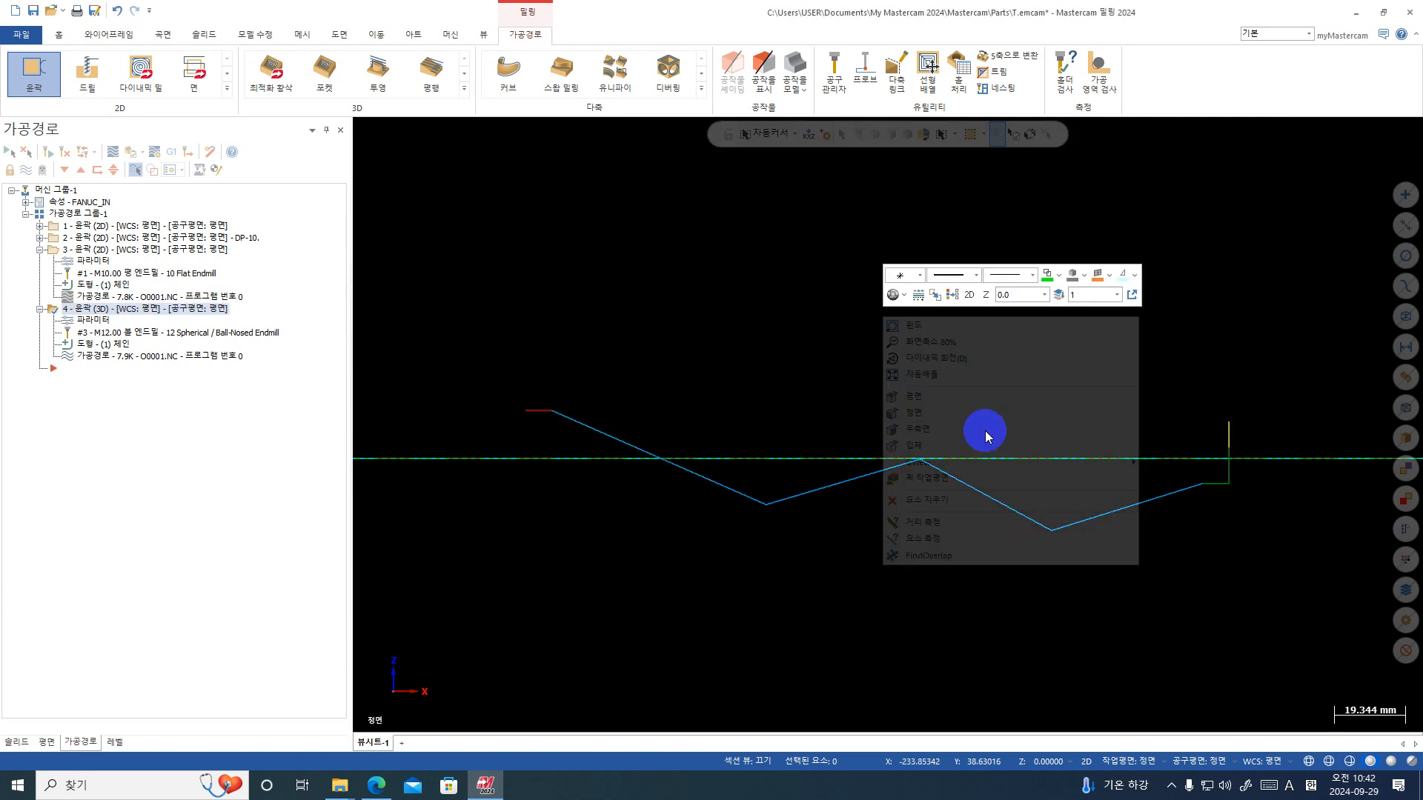
{"action": "left_click", "coordinate": [943, 393]}
{"action": "left_click", "coordinate": [172, 238]}
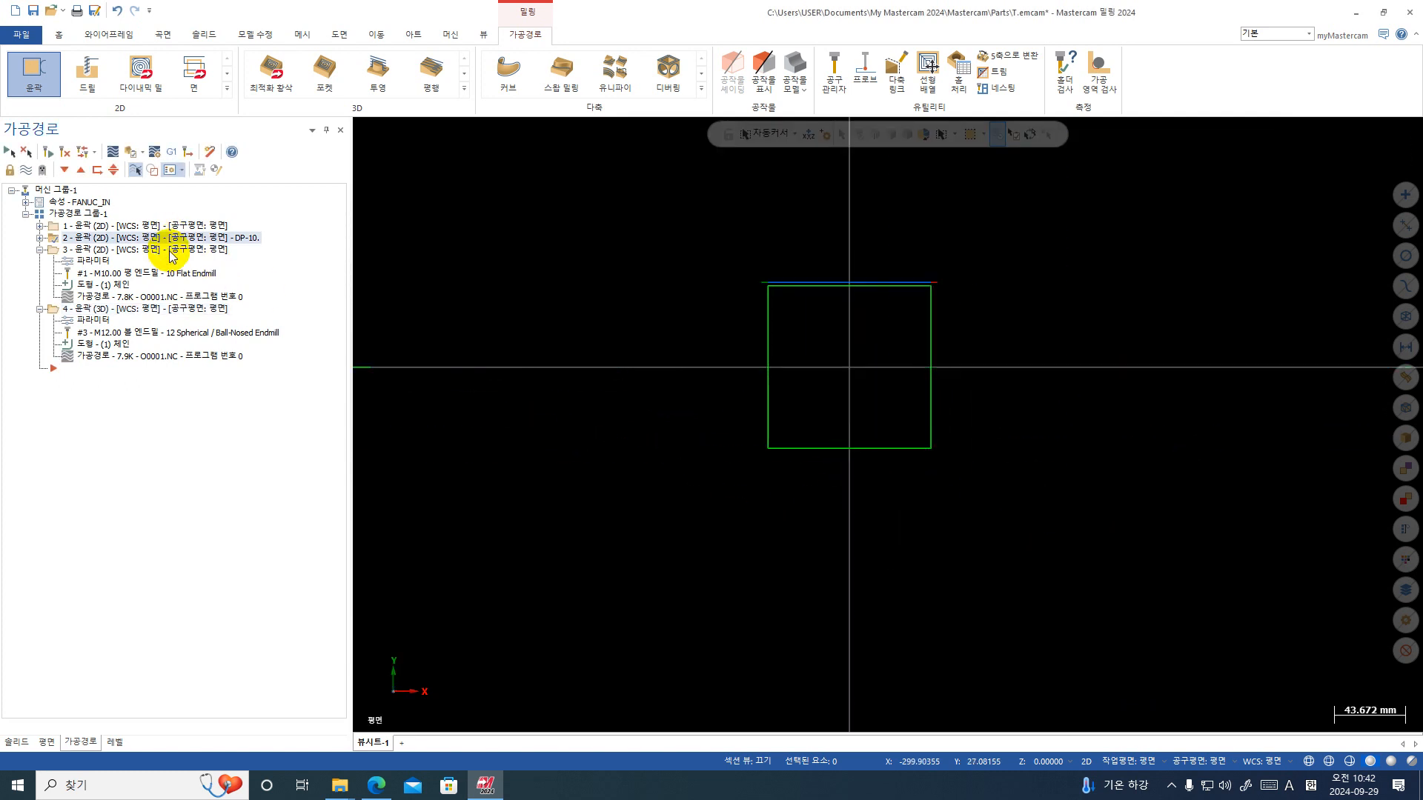
{"action": "left_click", "coordinate": [169, 250]}
{"action": "left_click", "coordinate": [193, 310]}
{"action": "key", "text": "Delete"}
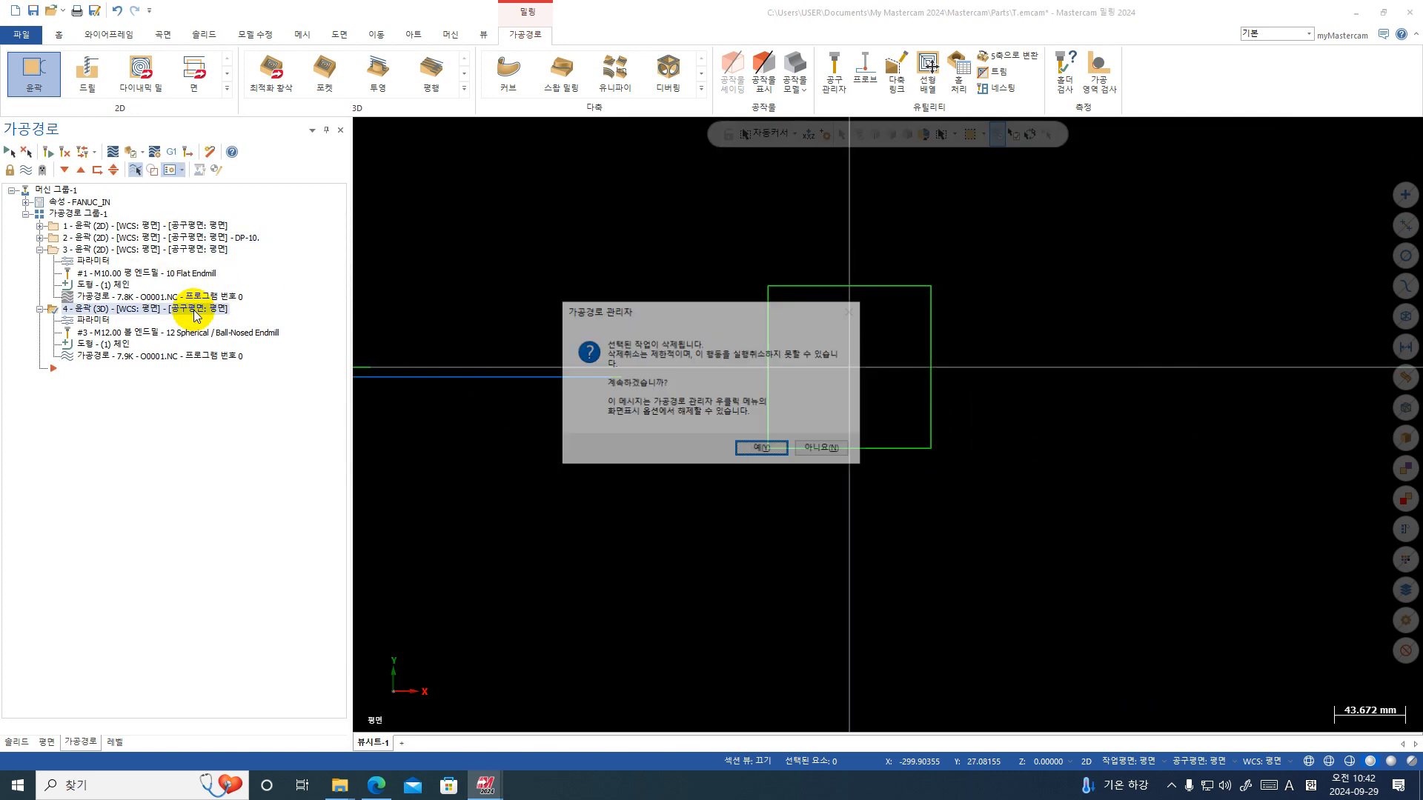
{"action": "left_click", "coordinate": [759, 448]}
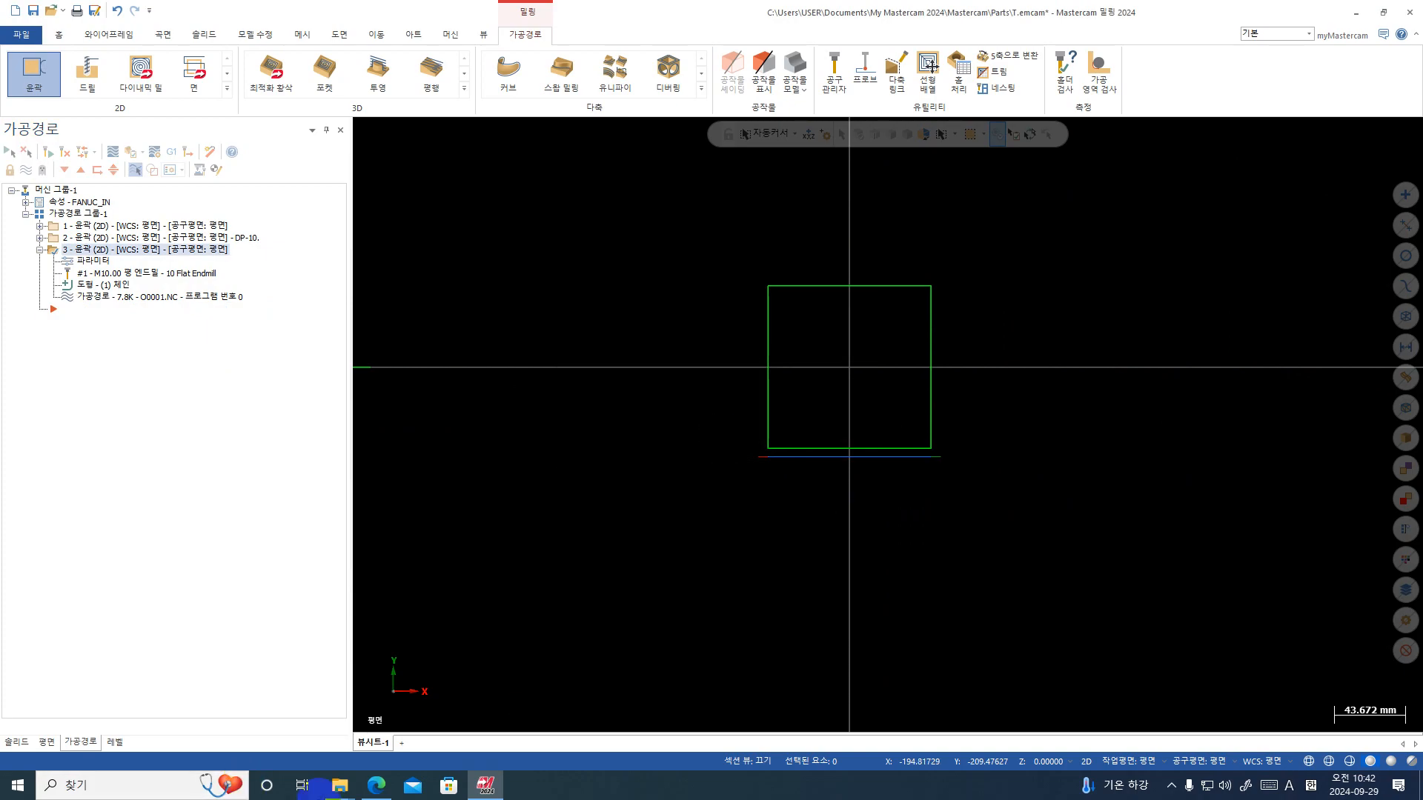
- Read the tip compensation, controller compensation optimization and corner cutting sections of mastercam2024-0523.pdf in Edge, and return to Mastercam
{"action": "left_click", "coordinate": [377, 785]}
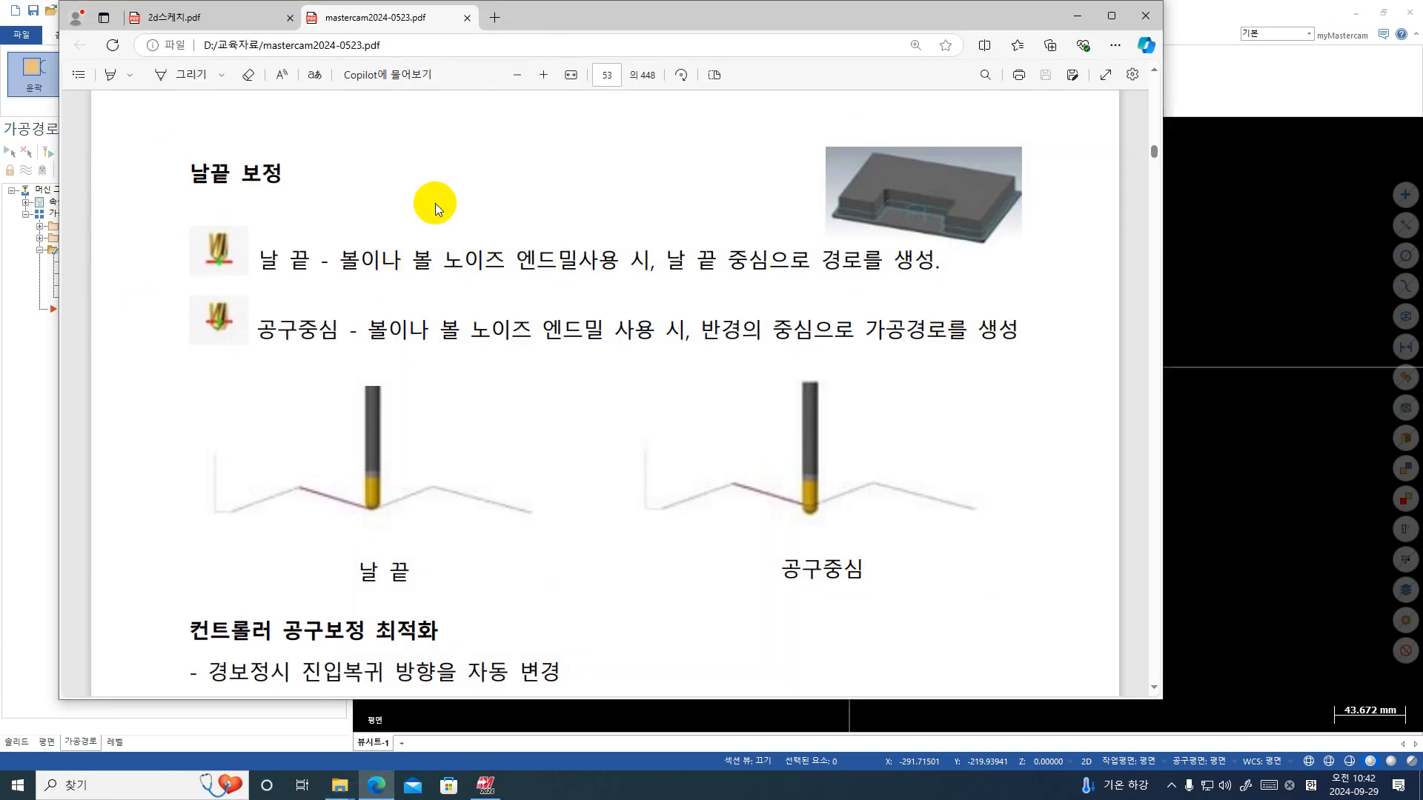
{"action": "scroll", "coordinate": [597, 328], "scroll_direction": "down", "scroll_amount": 1}
{"action": "scroll", "coordinate": [598, 329], "scroll_direction": "down", "scroll_amount": 5}
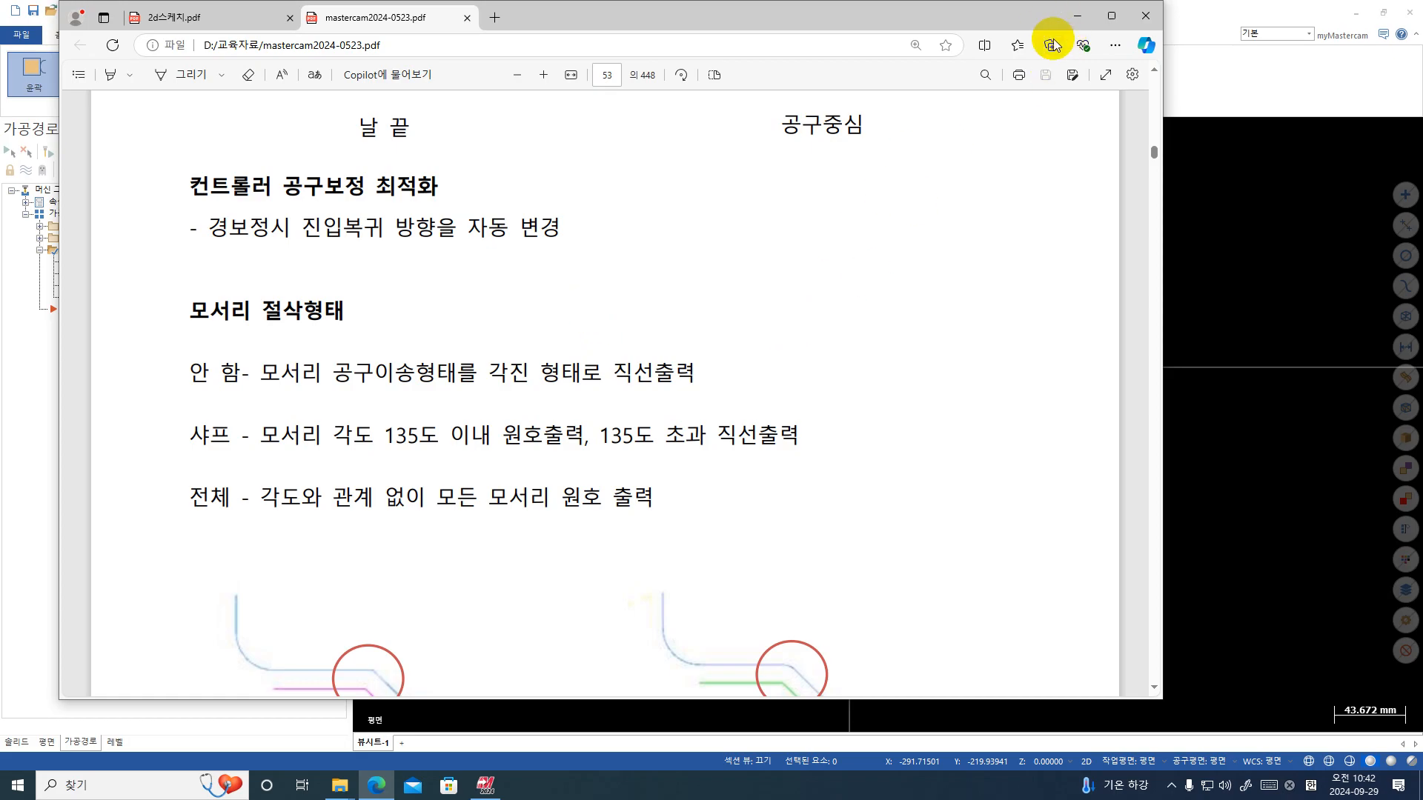
{"action": "left_click", "coordinate": [1076, 16]}
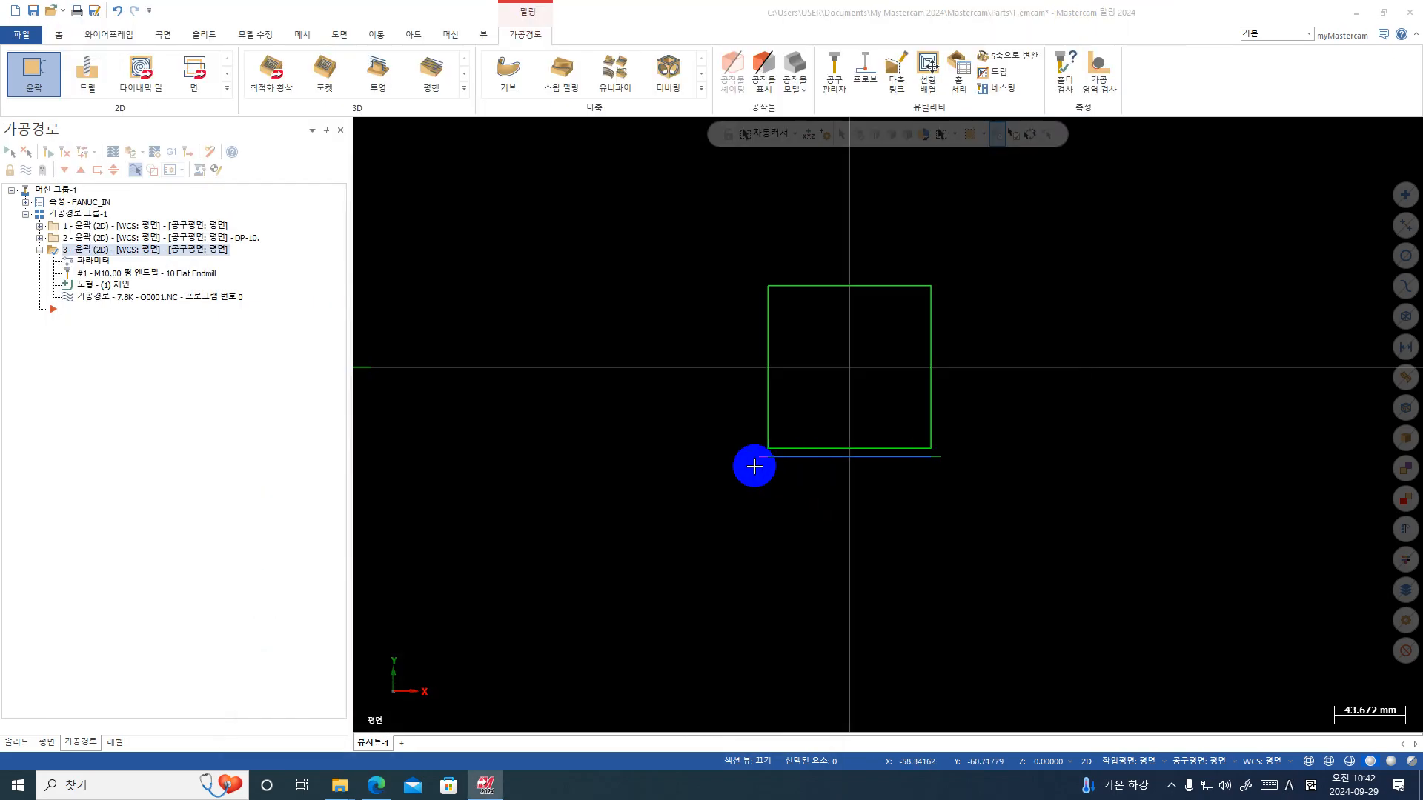
{"action": "left_click", "coordinate": [486, 785]}
{"action": "left_click", "coordinate": [475, 792]}
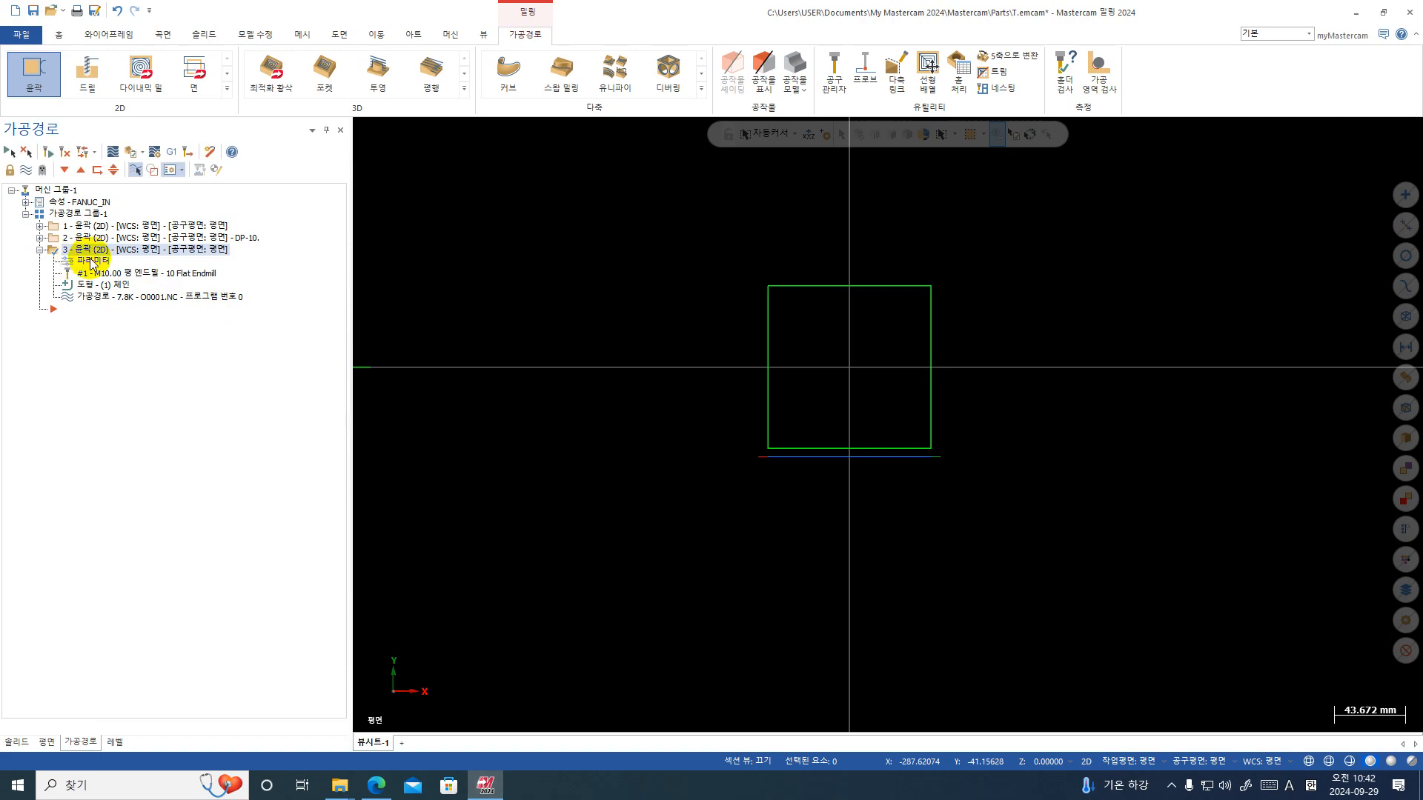
- Review the third contour operation's cut parameters, including controller compensation optimization and corner cutting type, and close them without changes
{"action": "left_click", "coordinate": [112, 152]}
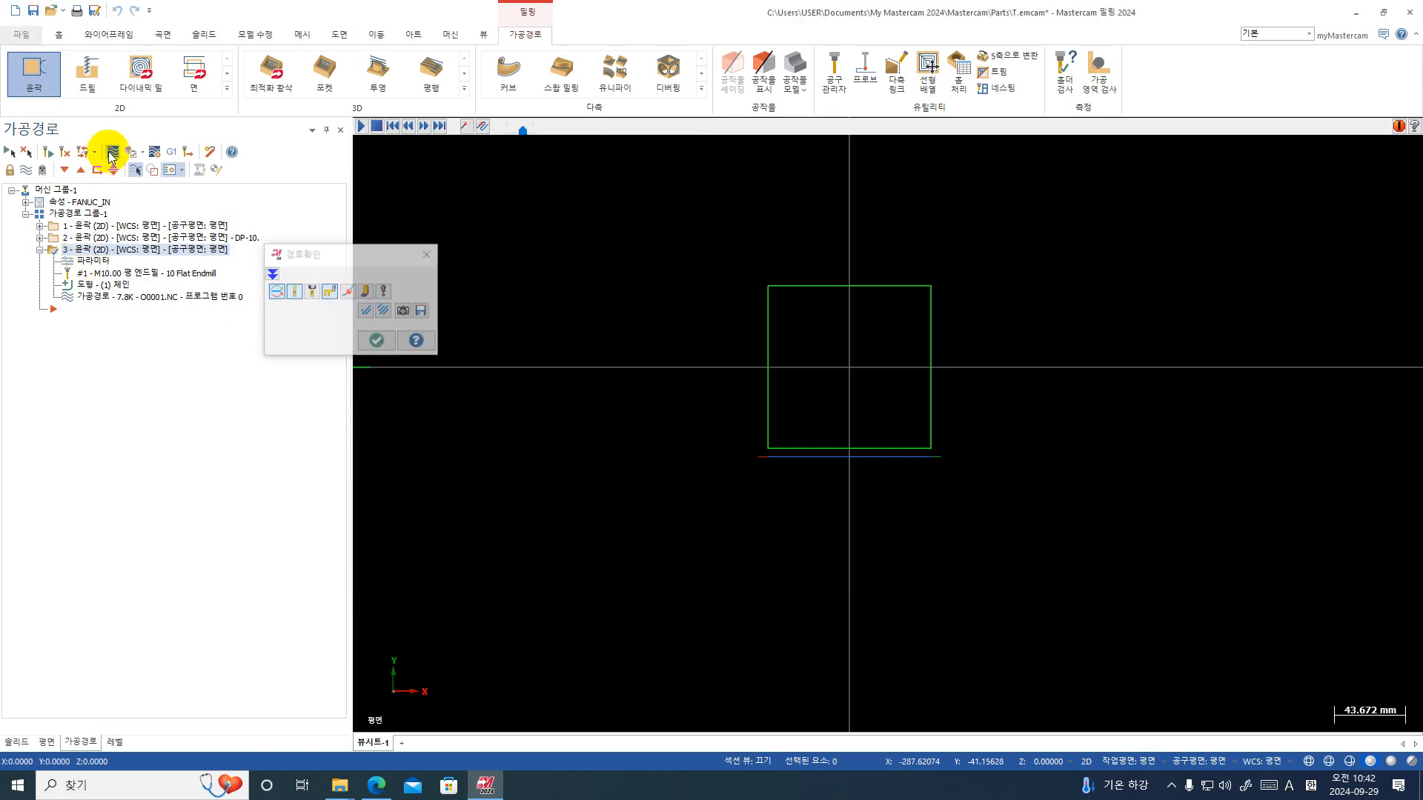
{"action": "key", "text": "Escape"}
{"action": "left_click", "coordinate": [92, 260]}
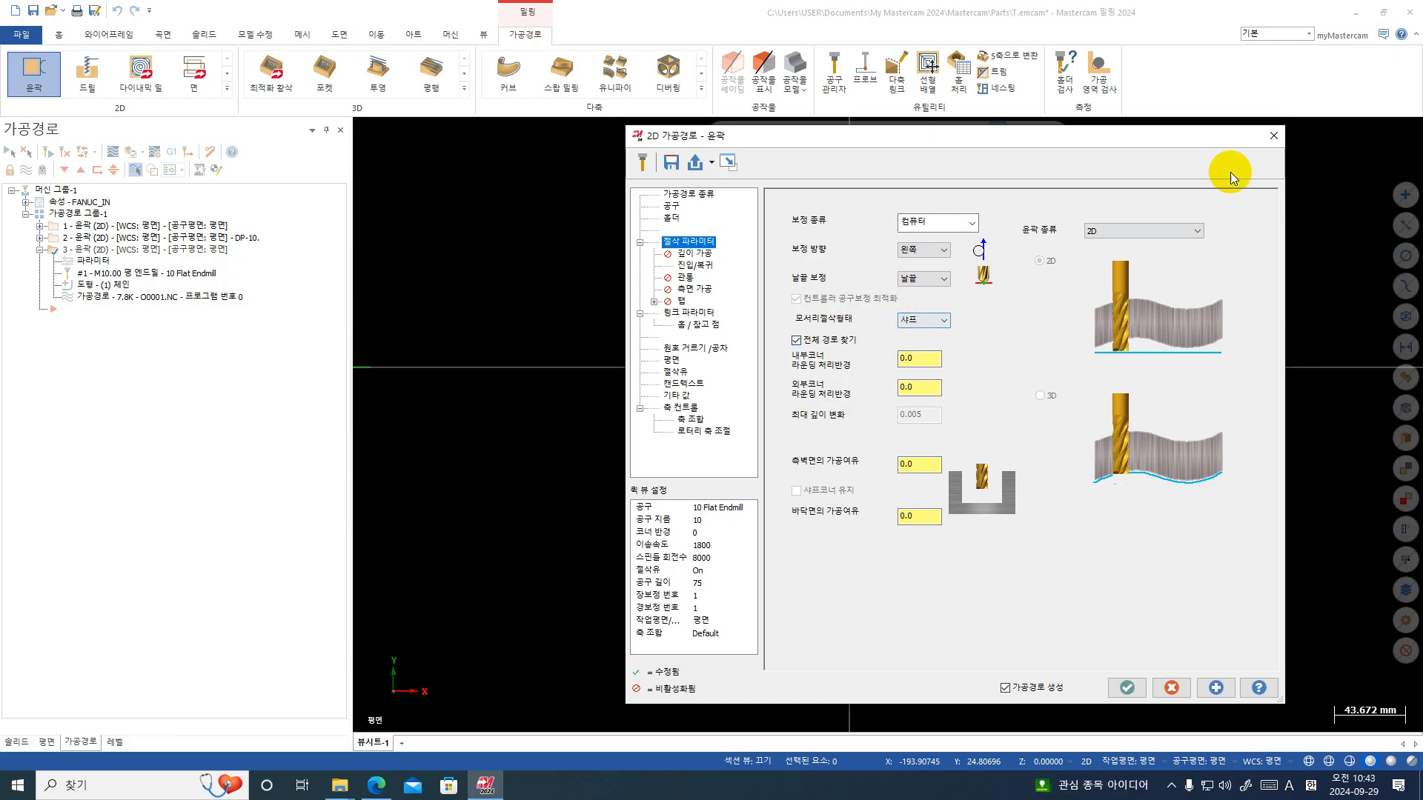
{"action": "left_click", "coordinate": [1272, 137]}
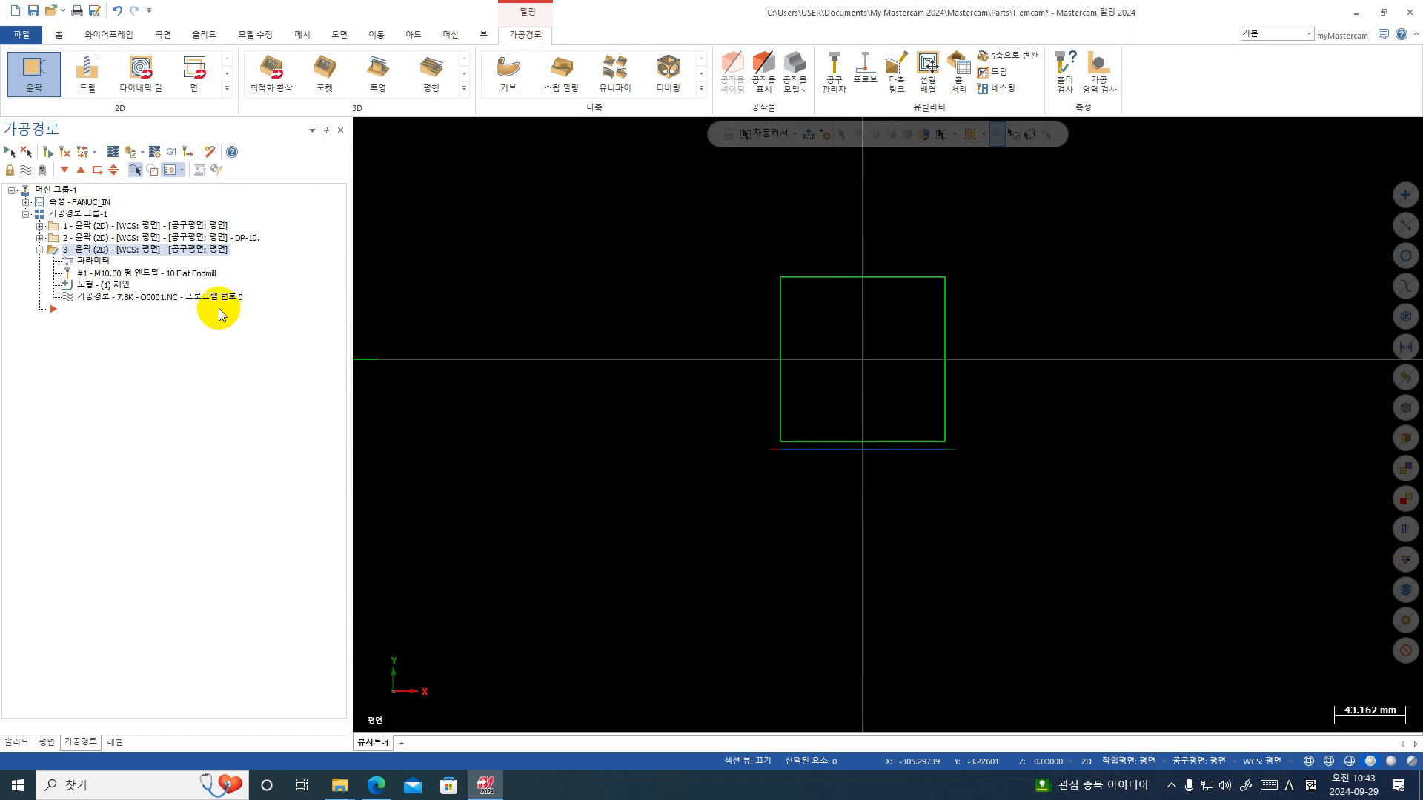
{"action": "left_click", "coordinate": [40, 252]}
{"action": "scroll", "coordinate": [1022, 458], "scroll_direction": "down", "scroll_amount": 1}
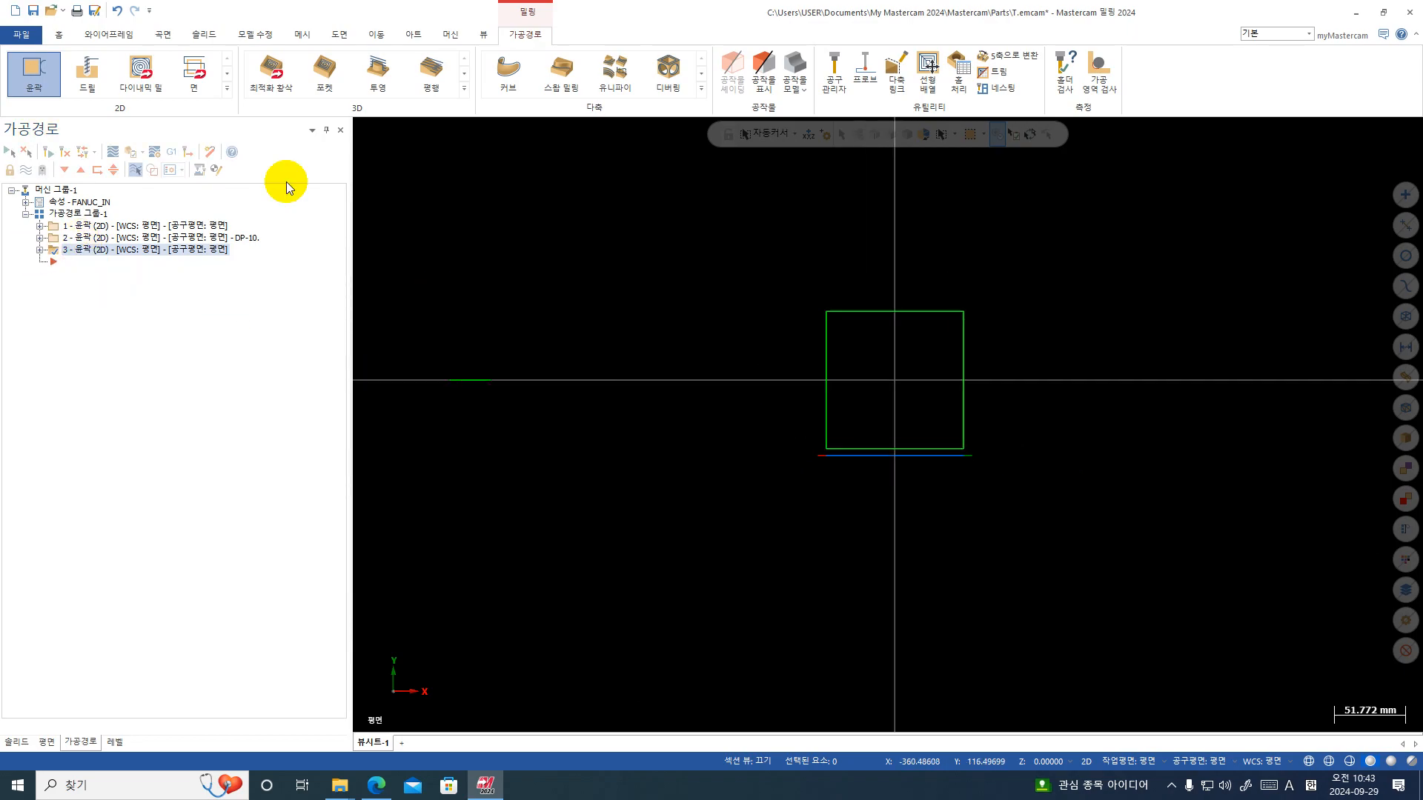
- Read the corner cutting section of mastercam2024-0523.pdf in Edge, comparing the 135° and 136° 샤프 (sharp) diagrams, and return to Mastercam
{"action": "left_click", "coordinate": [377, 785]}
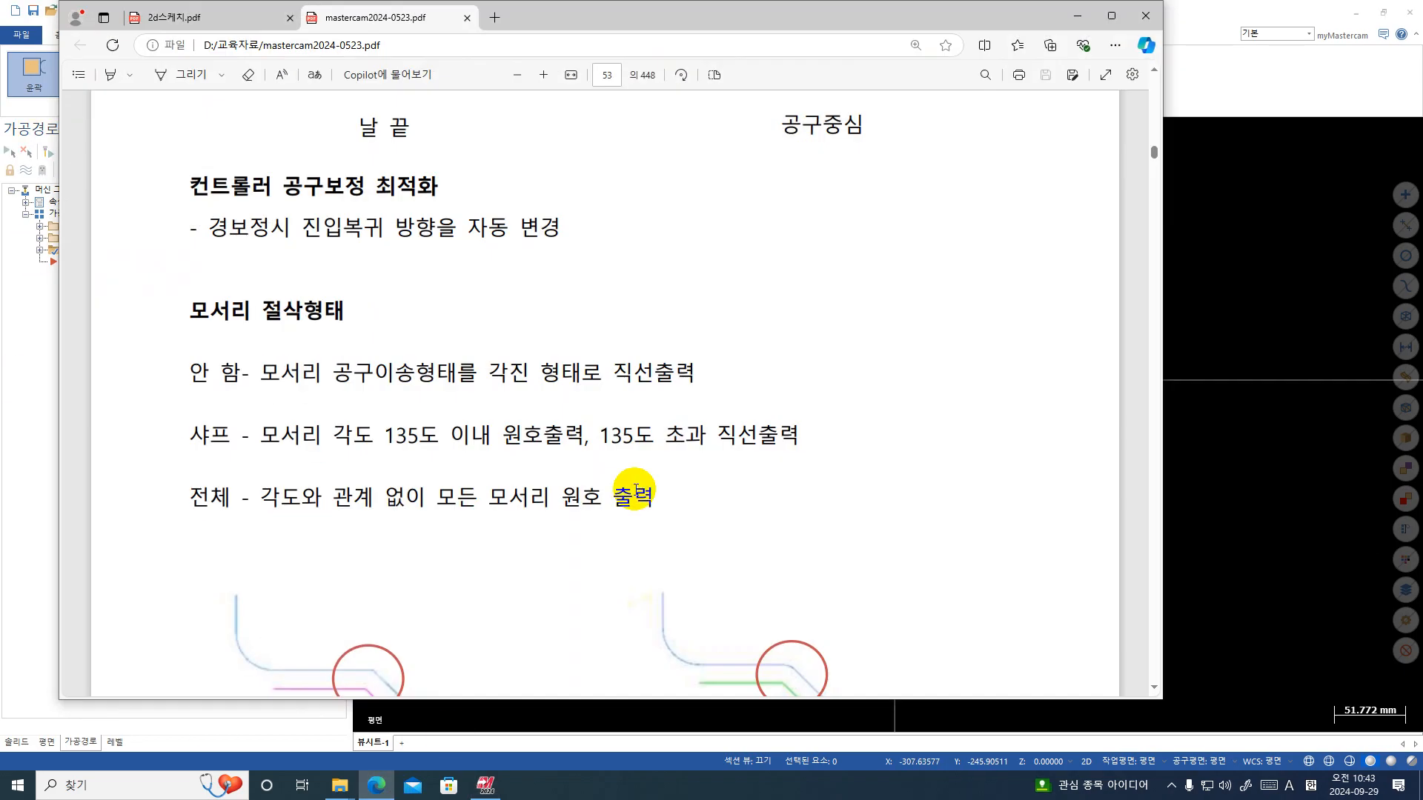
{"action": "scroll", "coordinate": [591, 443], "scroll_direction": "up", "scroll_amount": 5}
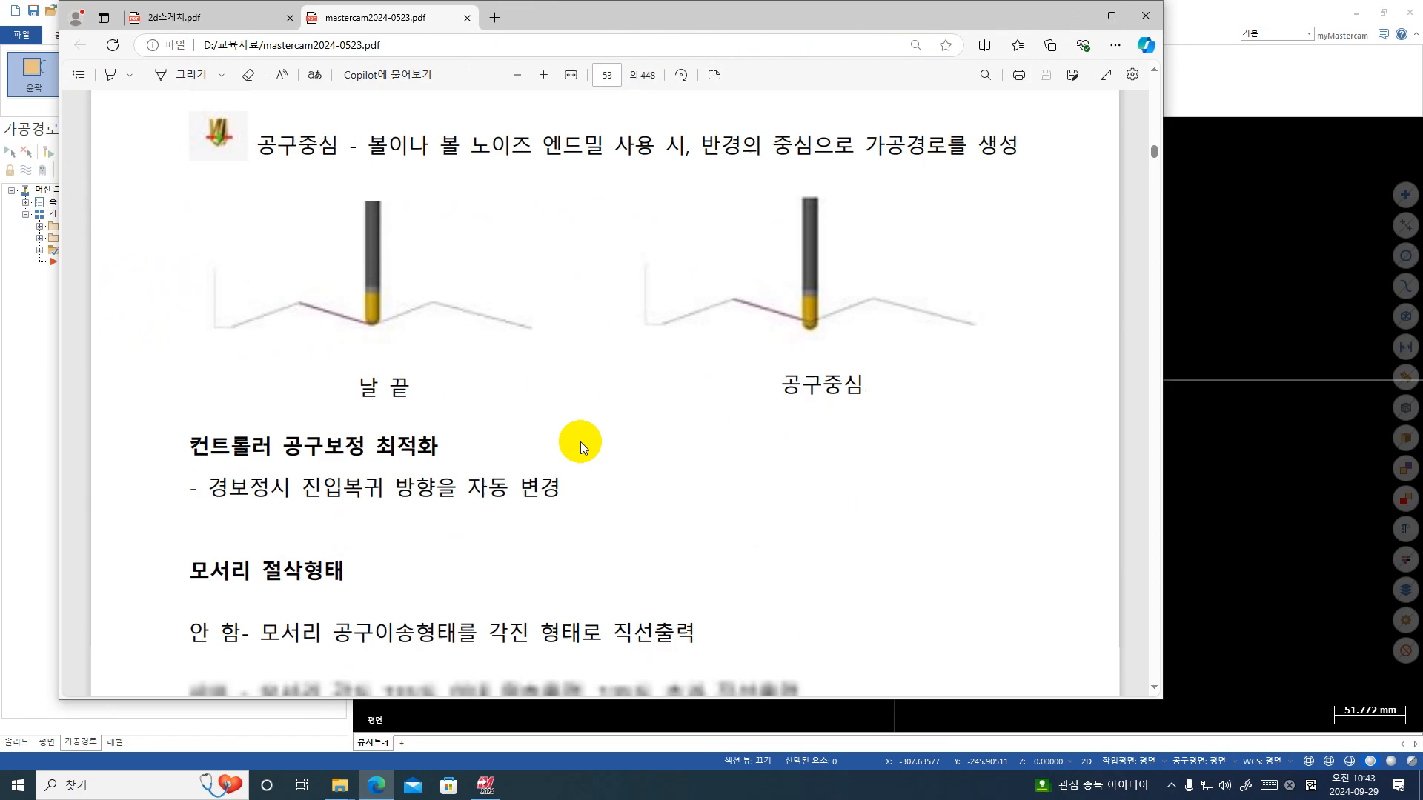
{"action": "scroll", "coordinate": [581, 441], "scroll_direction": "down", "scroll_amount": 4}
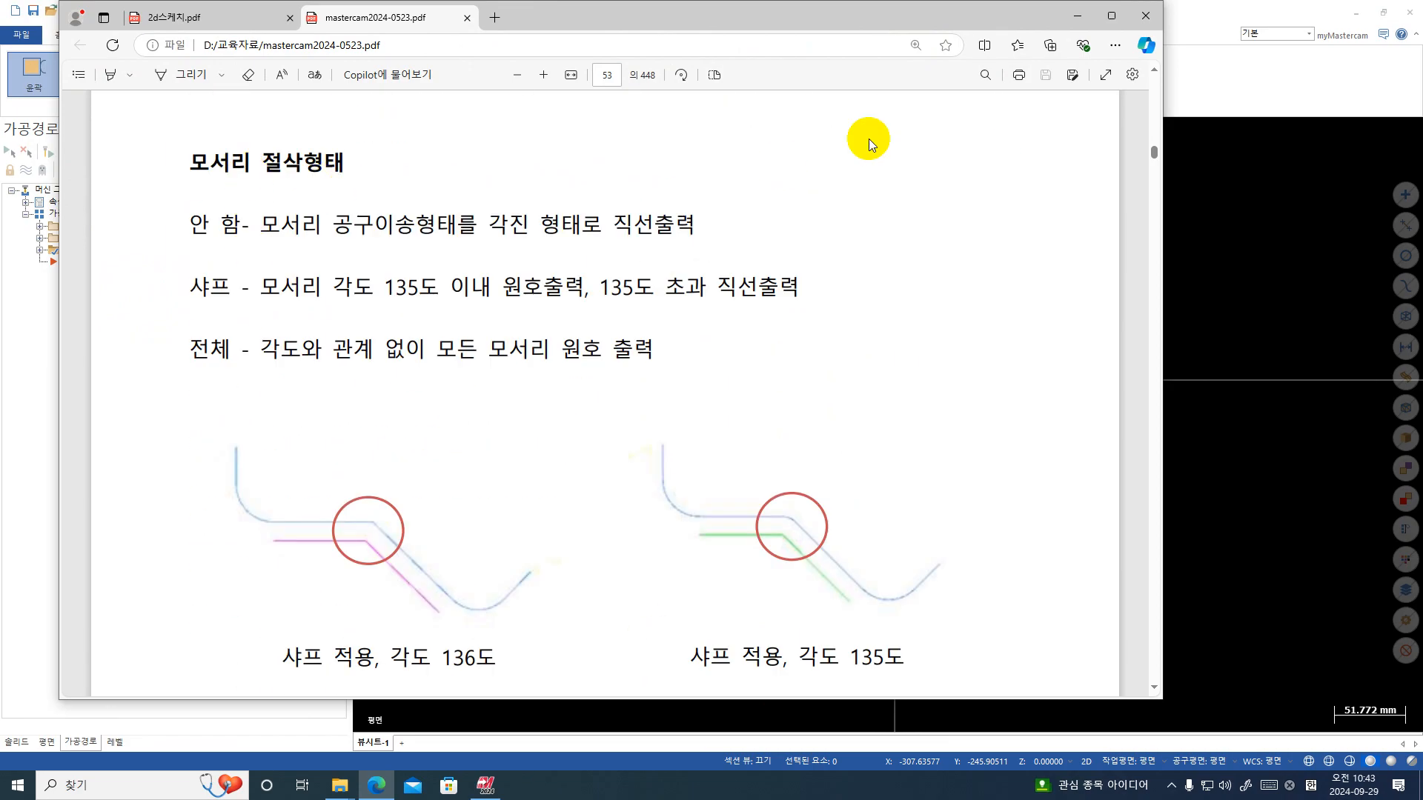
{"action": "scroll", "coordinate": [664, 483], "scroll_direction": "down", "scroll_amount": 2}
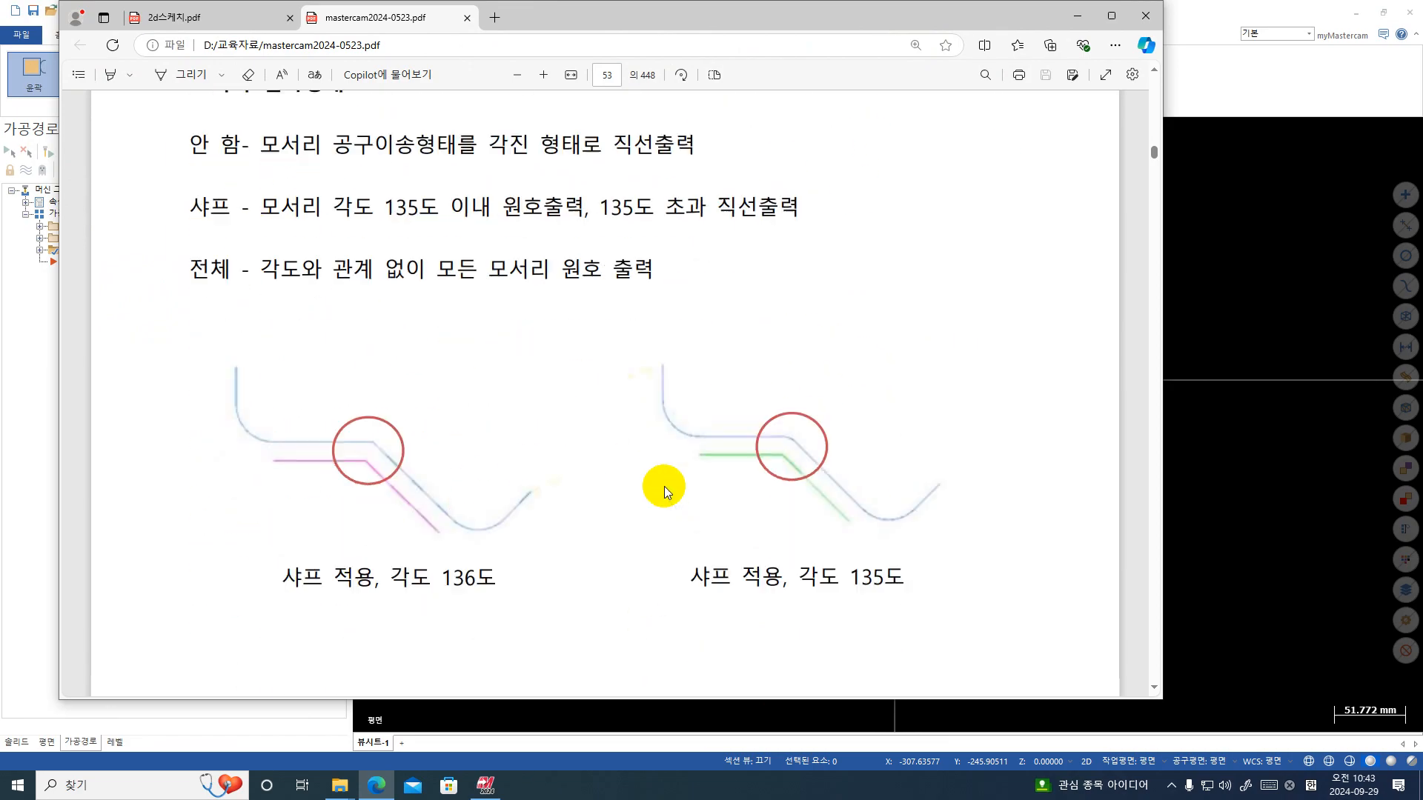
{"action": "key", "text": "ctrl+Tab"}
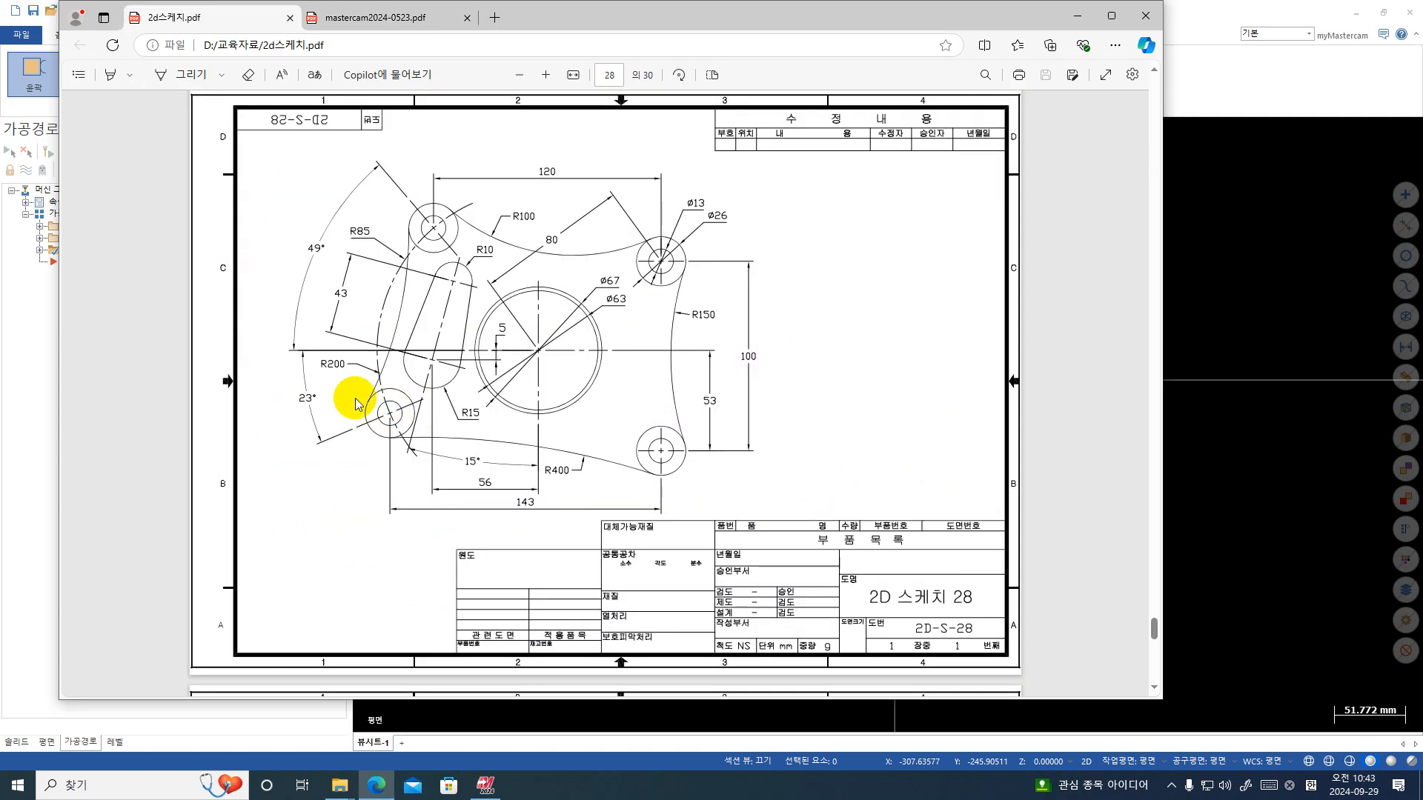
{"action": "left_click", "coordinate": [350, 19]}
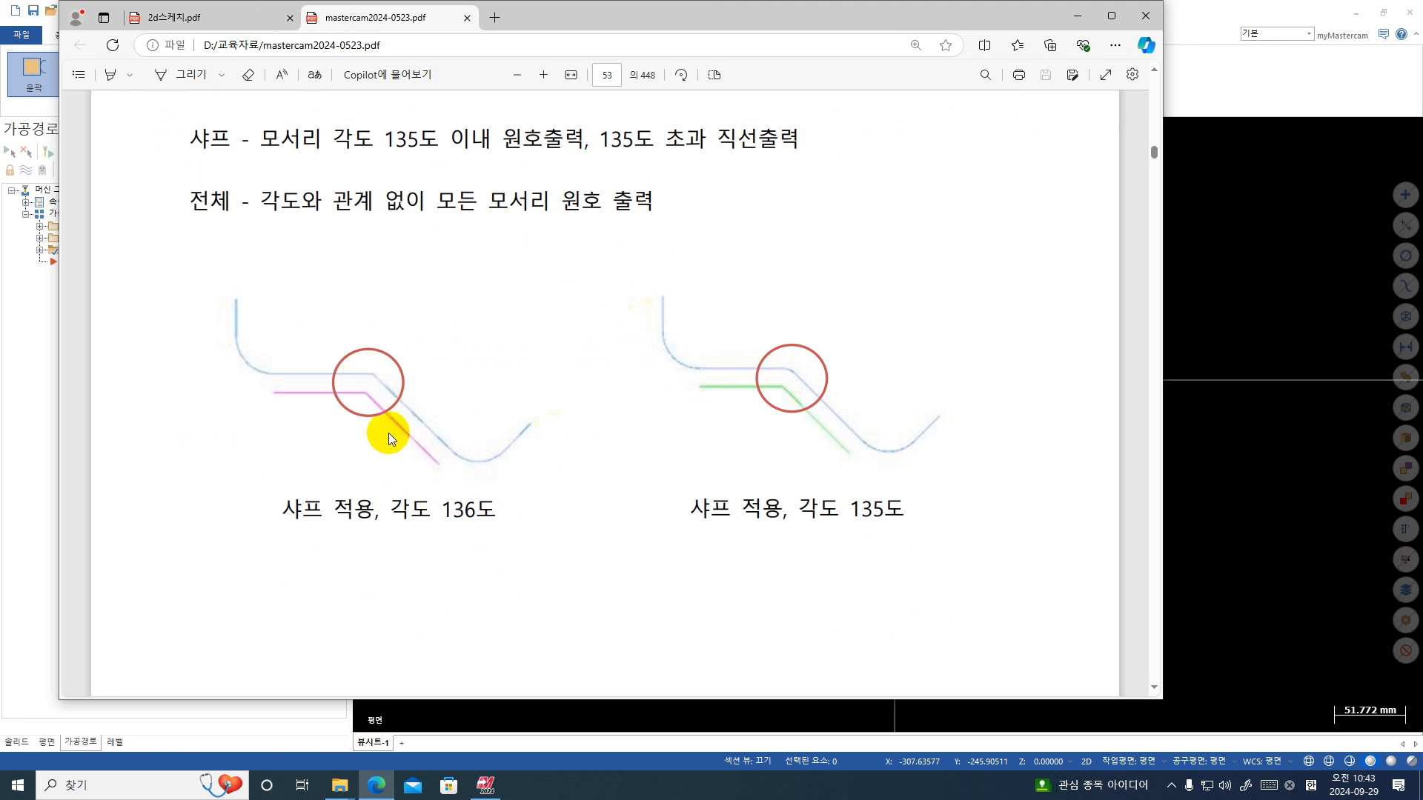
{"action": "scroll", "coordinate": [388, 433], "scroll_direction": "down", "scroll_amount": 2}
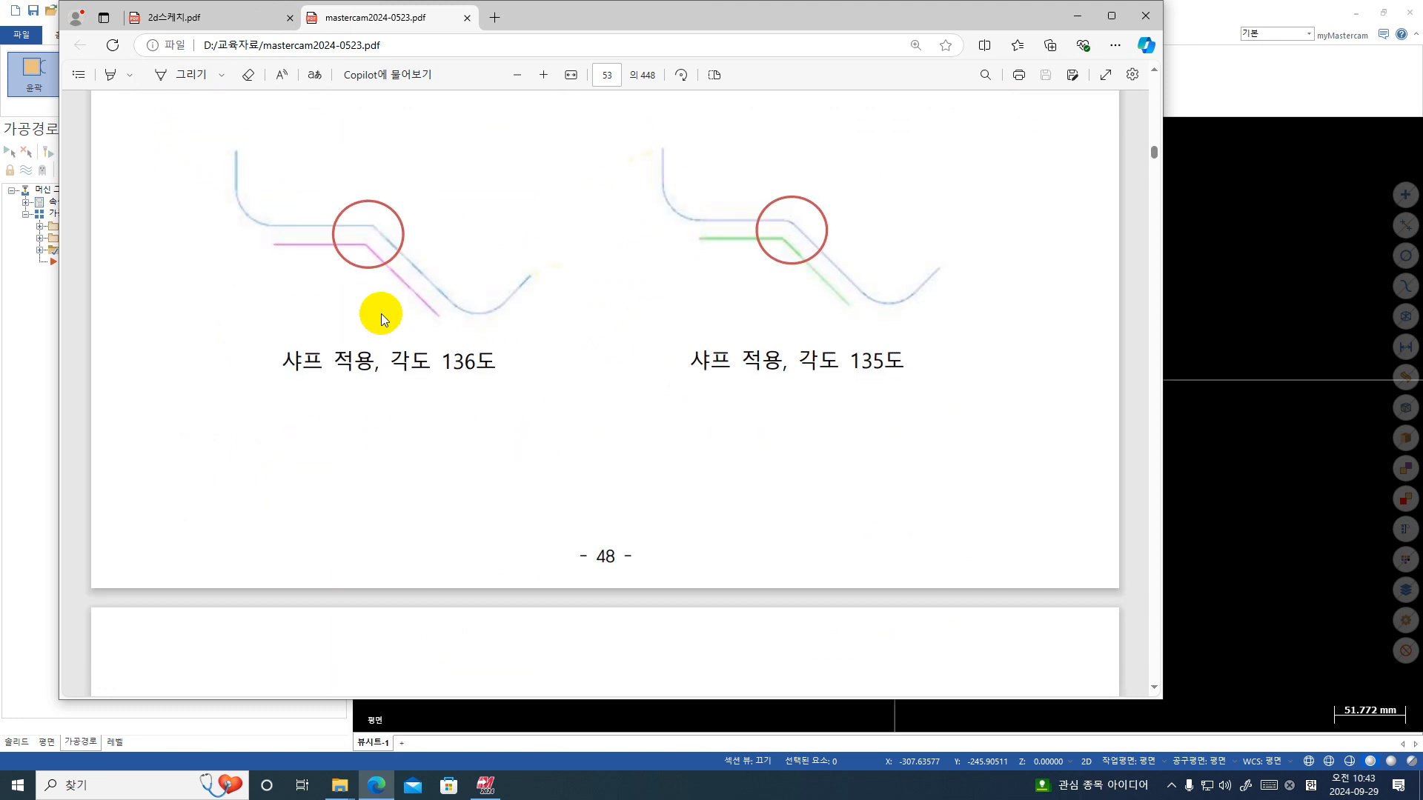
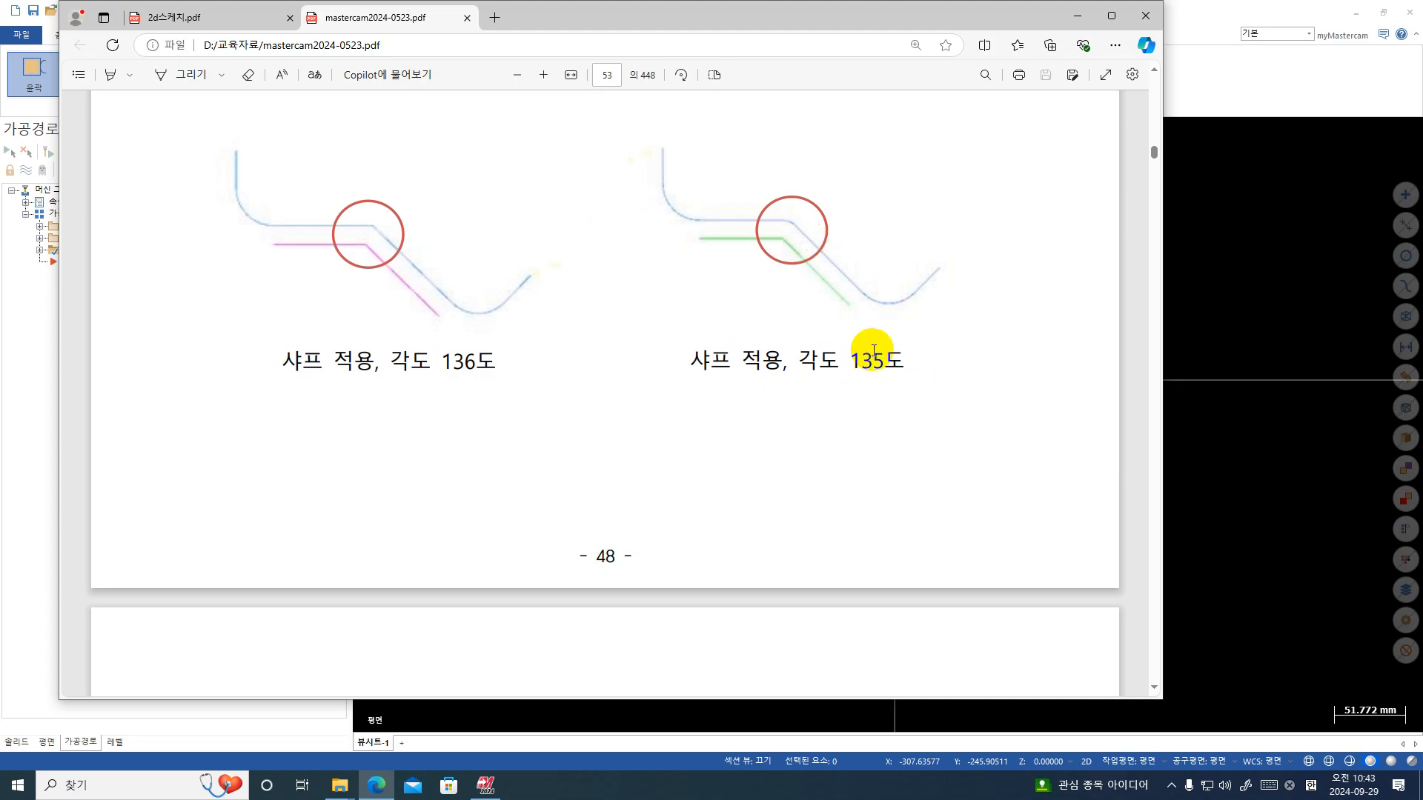
{"action": "left_click", "coordinate": [1069, 22]}
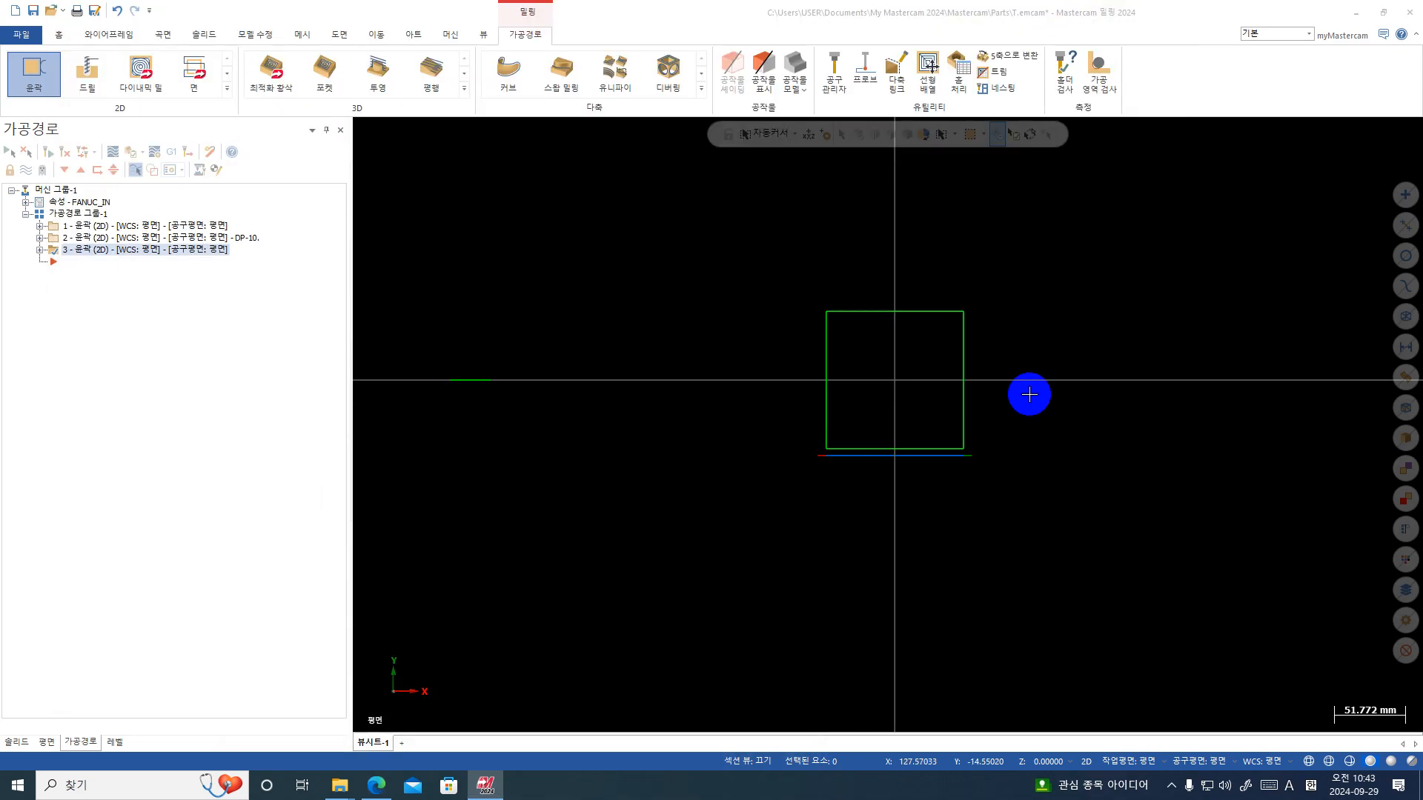
- Draw a short horizontal two-endpoint line in the empty area above and to the right of the square
{"action": "left_click", "coordinate": [130, 33]}
{"action": "left_click", "coordinate": [99, 67]}
{"action": "scroll", "coordinate": [996, 218], "scroll_direction": "up", "scroll_amount": 3}
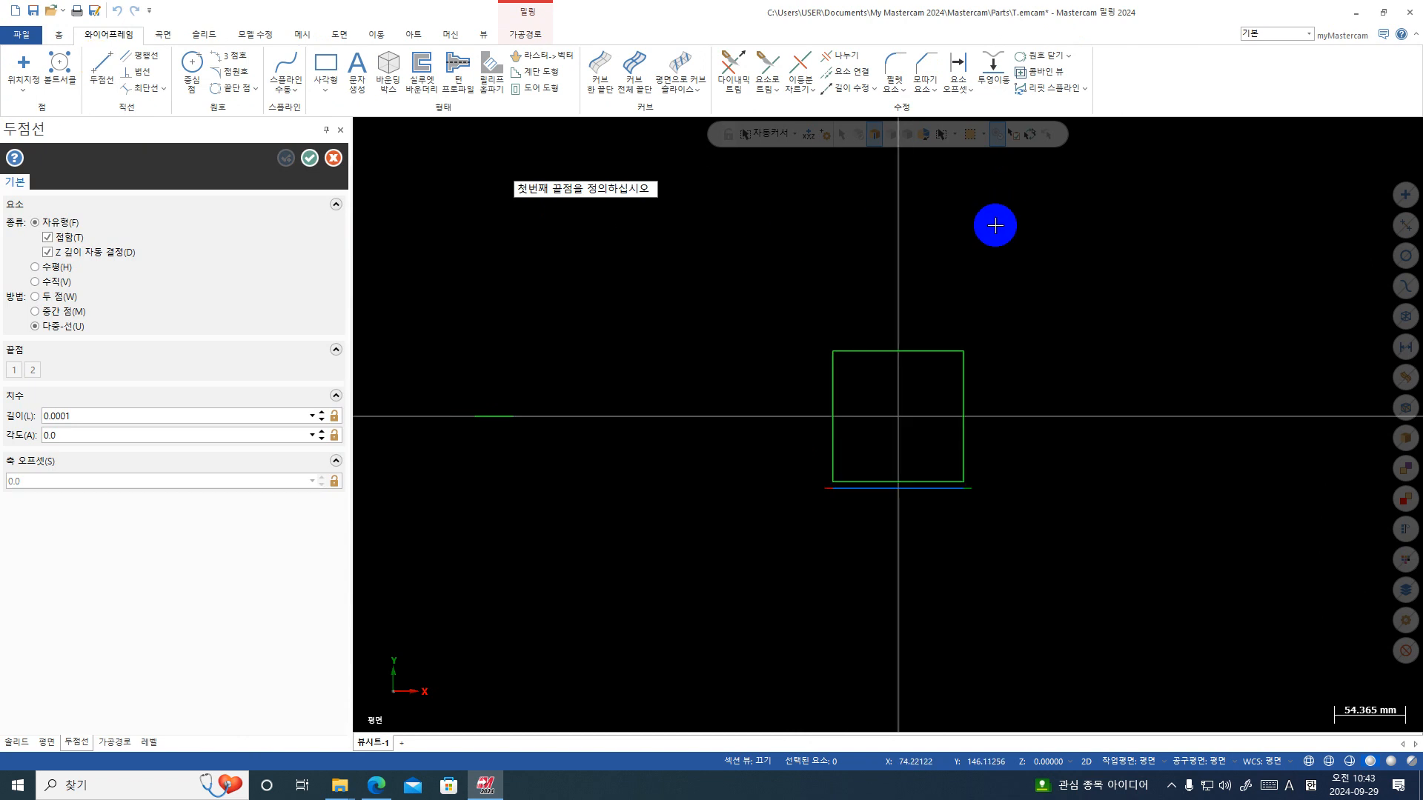
{"action": "left_click", "coordinate": [1176, 257]}
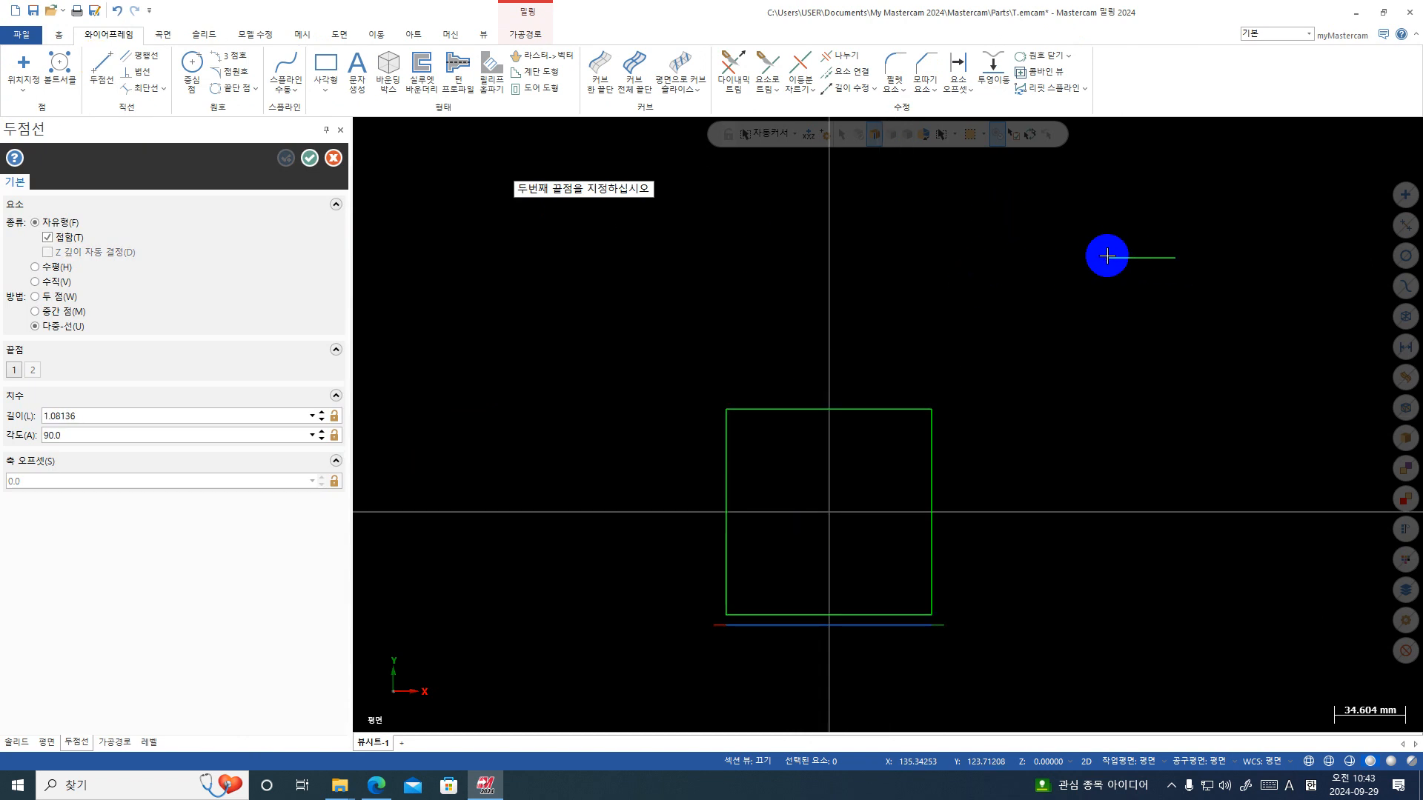
{"action": "left_click", "coordinate": [1107, 257]}
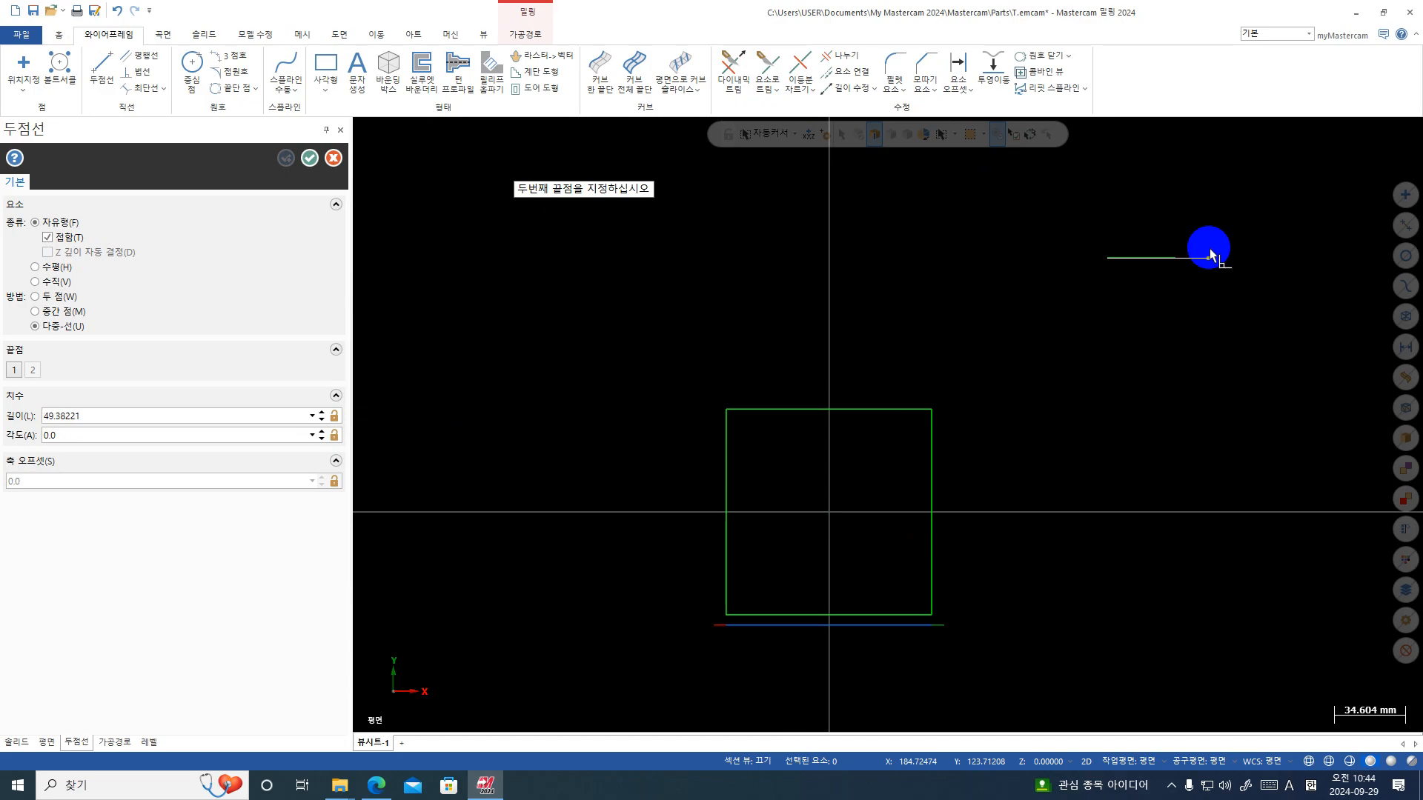
- Try to draw a sloped line from the horizontal line's left endpoint with the multi-line method, undoing each attempt
{"action": "left_click", "coordinate": [1025, 183]}
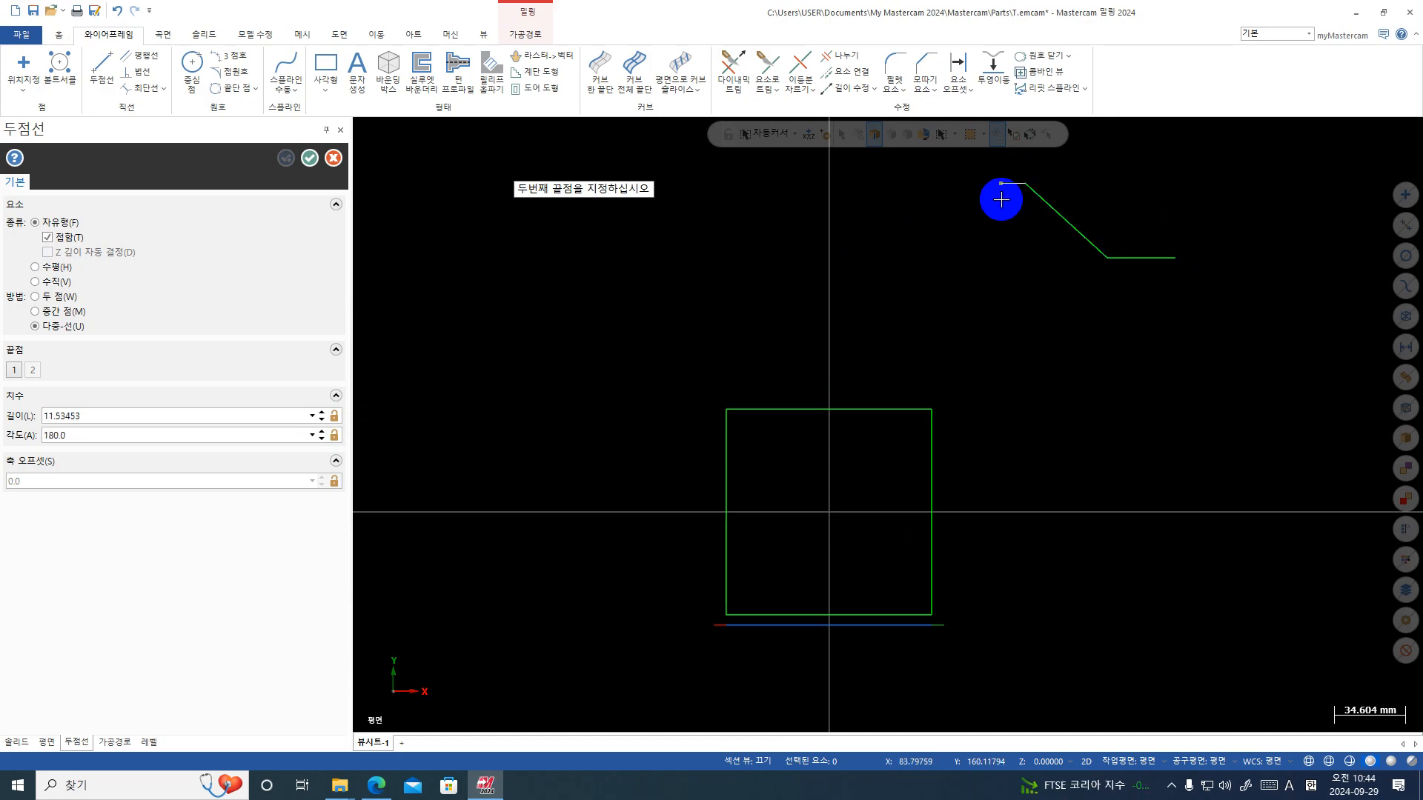
{"action": "key", "text": "Escape"}
{"action": "left_click", "coordinate": [117, 10]}
{"action": "left_click", "coordinate": [101, 67]}
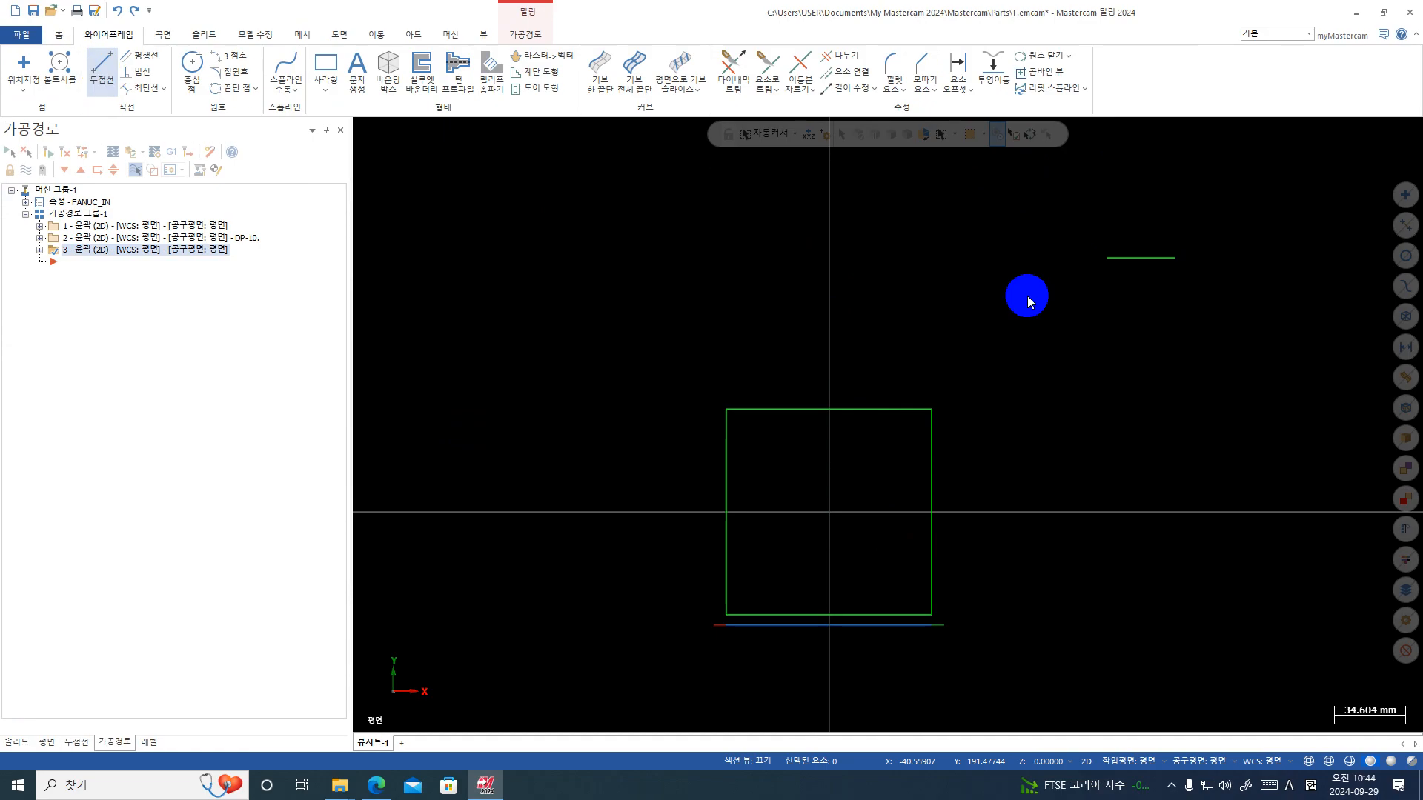
{"action": "left_click", "coordinate": [1109, 258]}
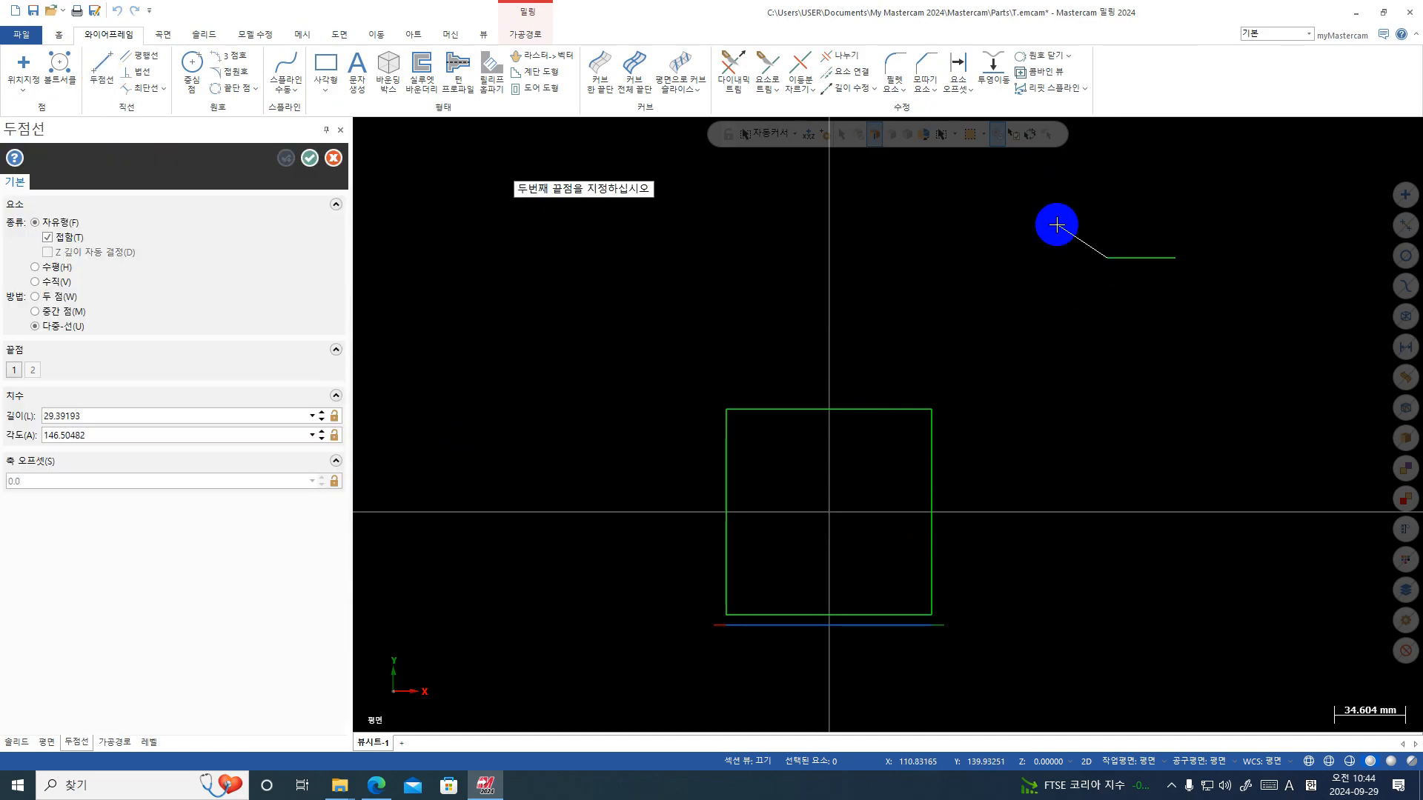
{"action": "left_click", "coordinate": [1057, 225]}
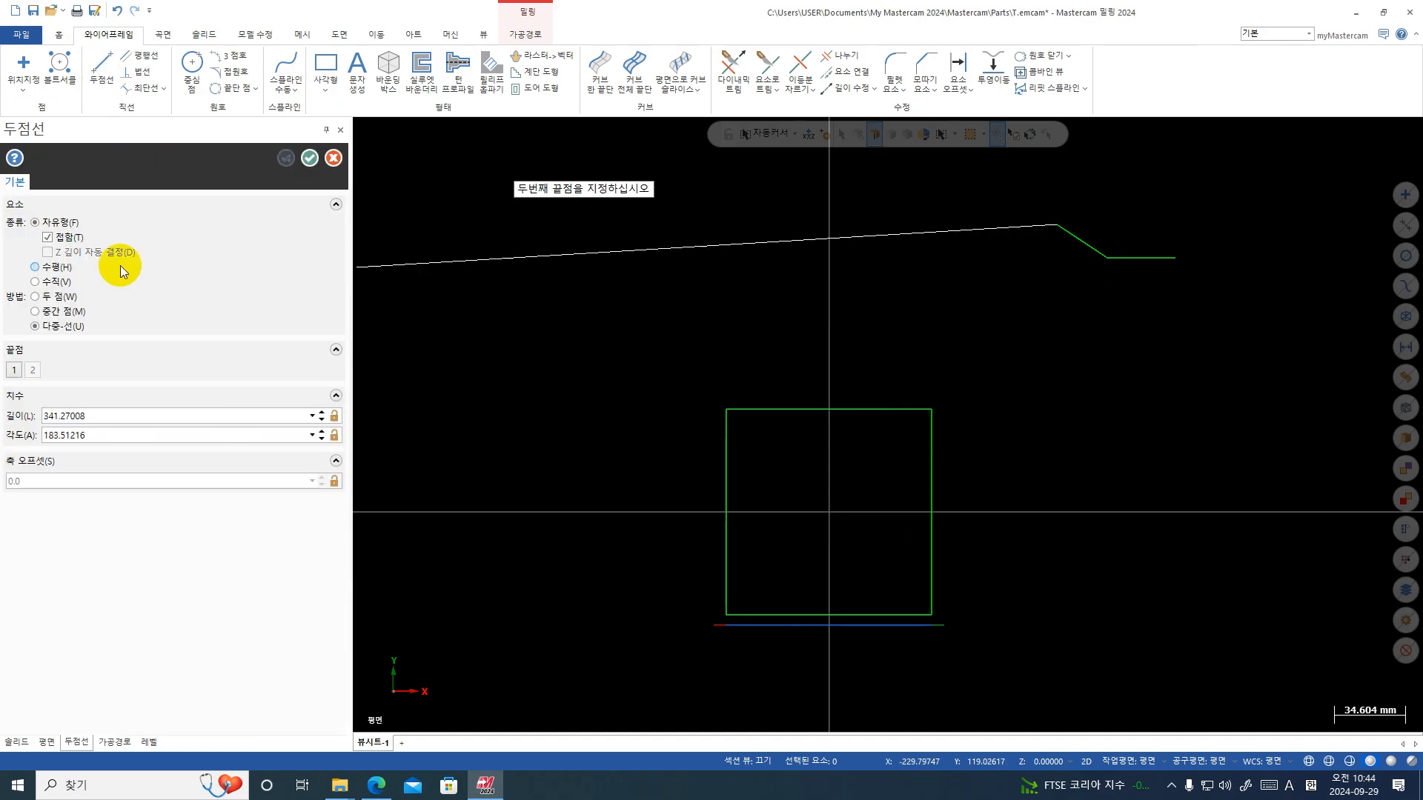
{"action": "key", "text": "Escape"}
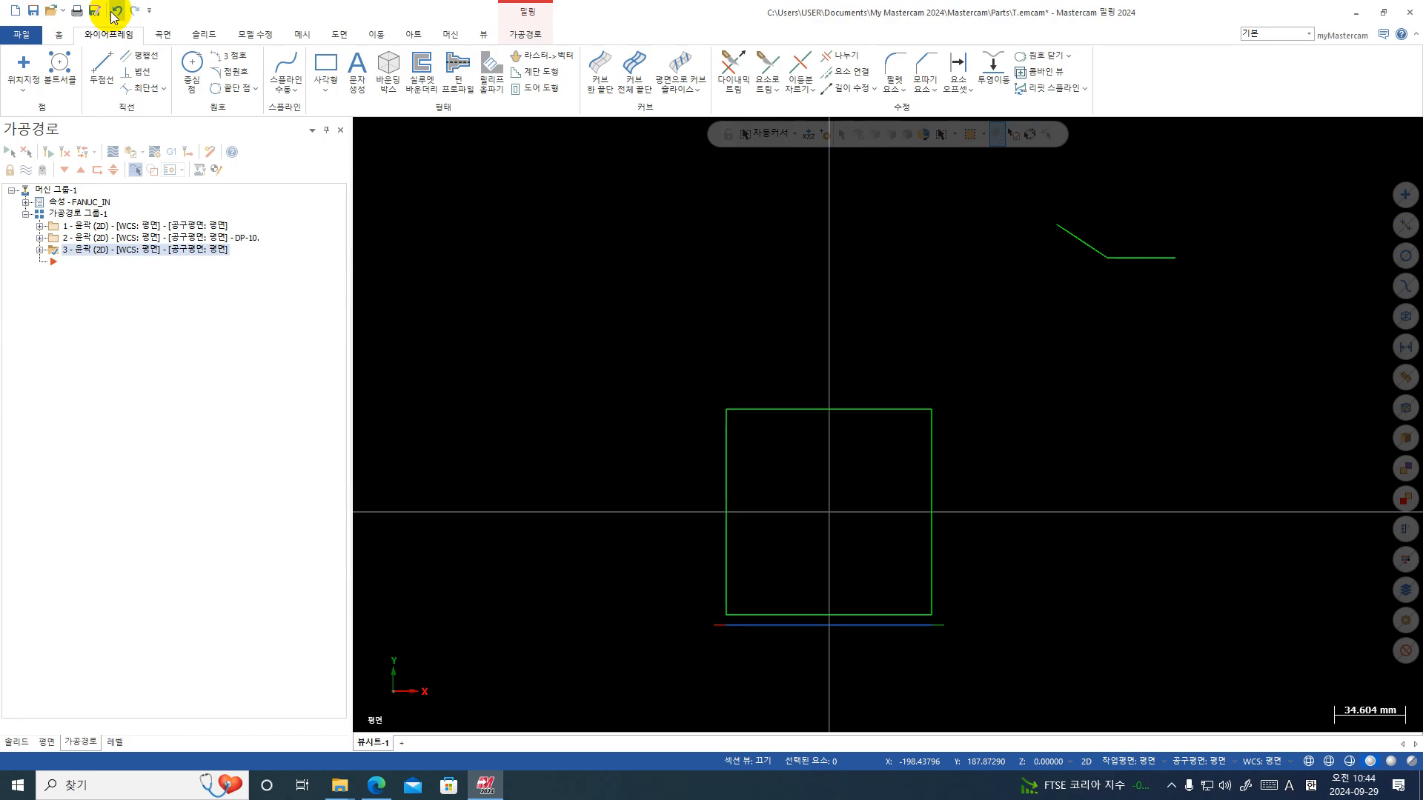
{"action": "left_click", "coordinate": [117, 11]}
- Draw a two-point line about 41 mm long from the horizontal line's left endpoint and set its angle to 140°
{"action": "left_click", "coordinate": [117, 65]}
{"action": "left_click", "coordinate": [1108, 258]}
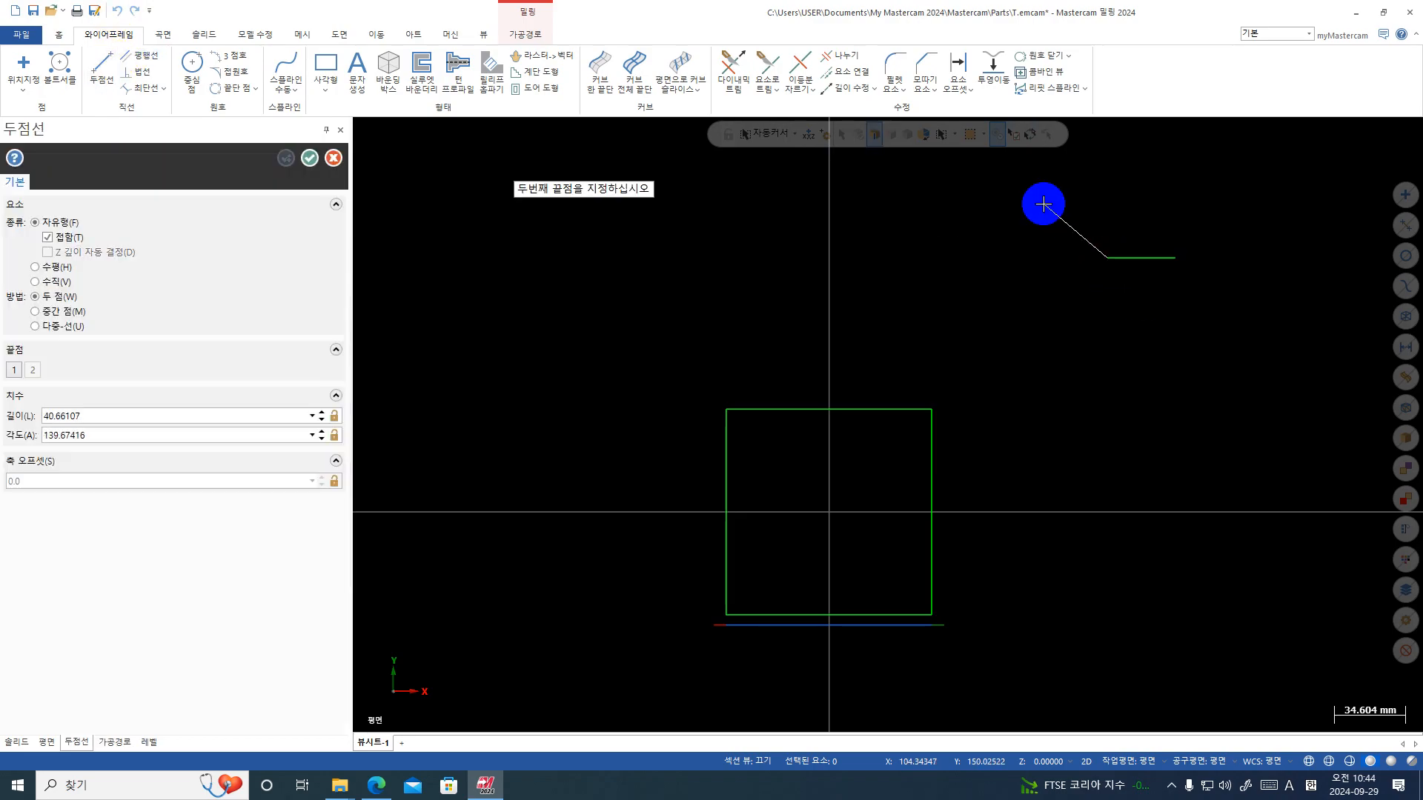
{"action": "left_click", "coordinate": [1044, 203]}
{"action": "left_click", "coordinate": [157, 436]}
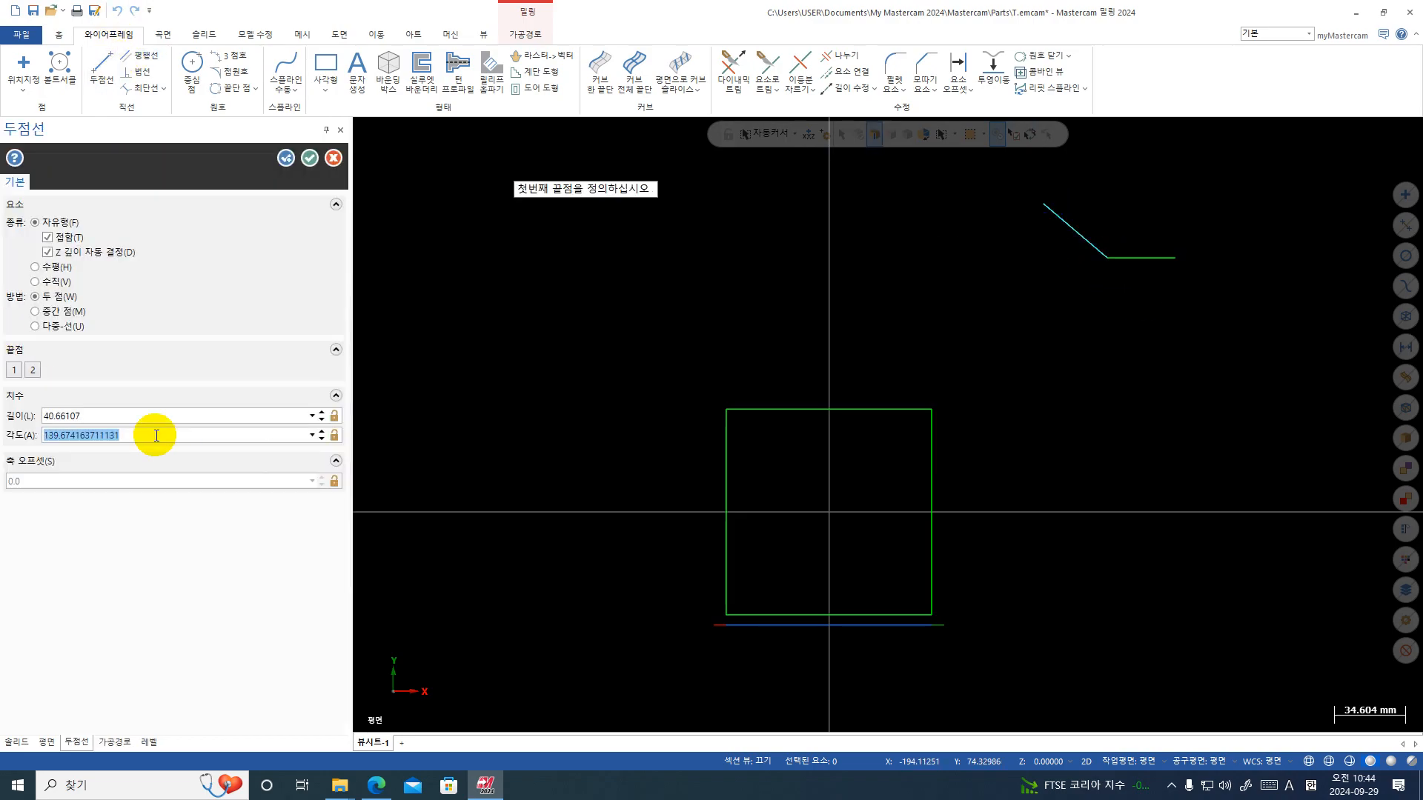
{"action": "type", "text": "140.0"}
{"action": "left_click", "coordinate": [310, 157]}
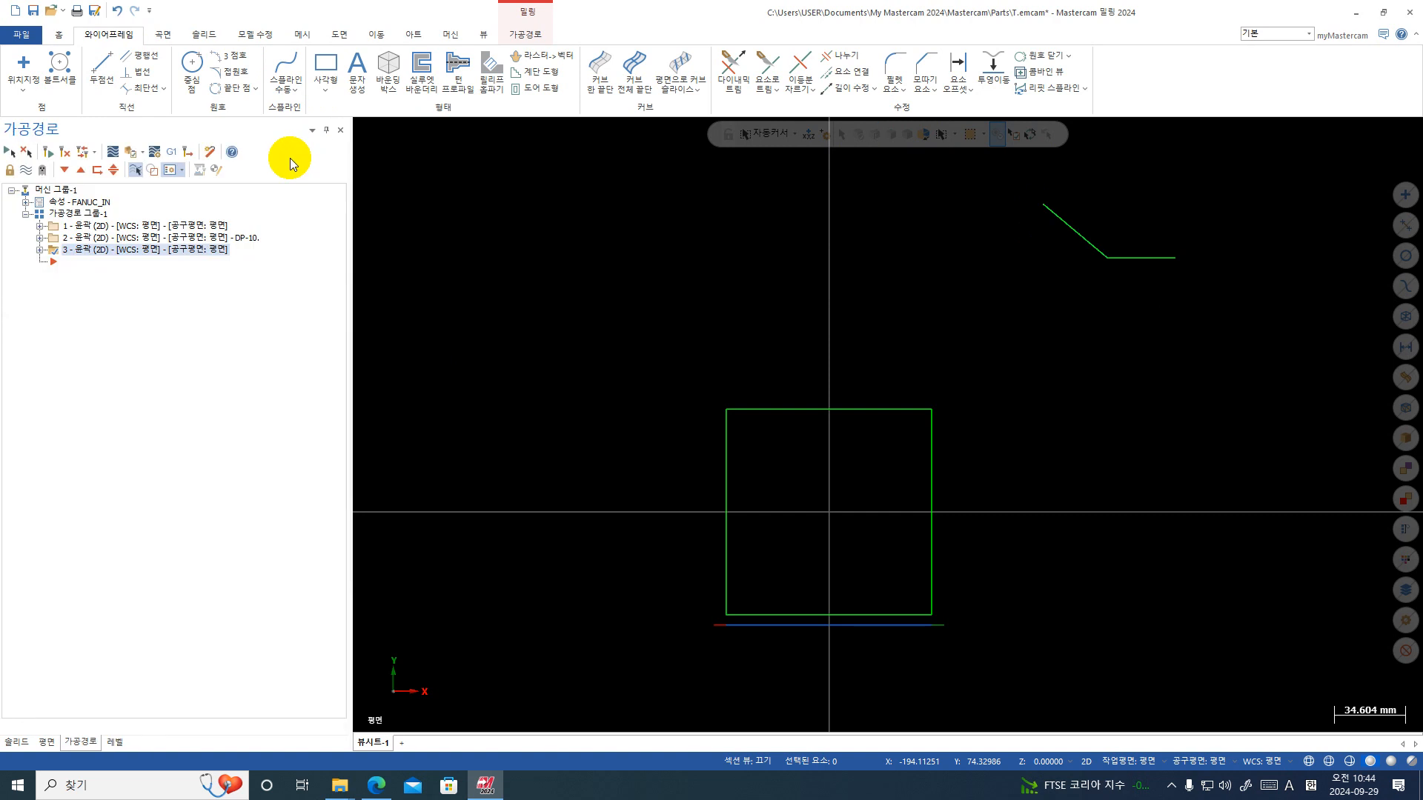
- Draw a second horizontal line about 52 mm long below the first angled profile
{"action": "left_click", "coordinate": [97, 62]}
{"action": "left_click", "coordinate": [1214, 328]}
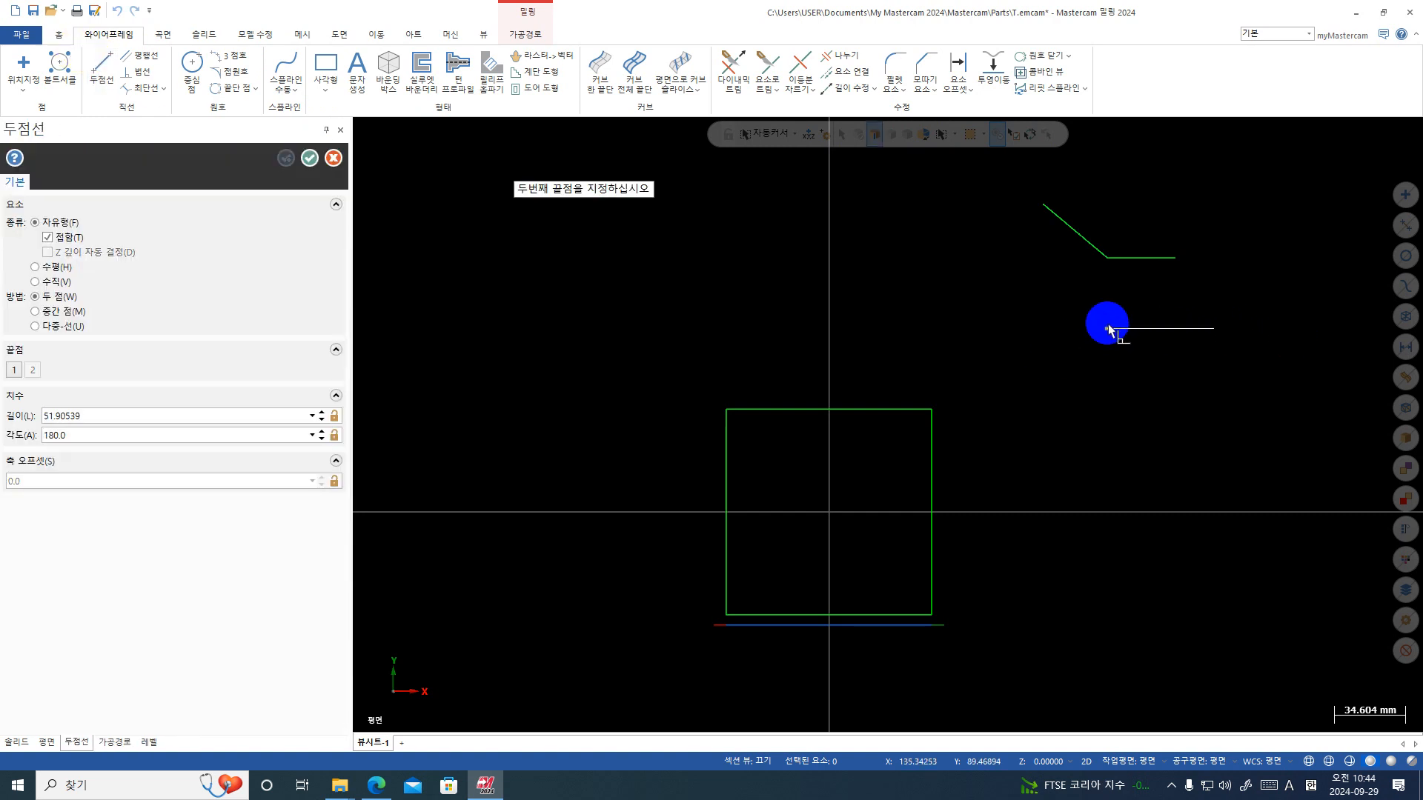
{"action": "left_click", "coordinate": [1107, 328]}
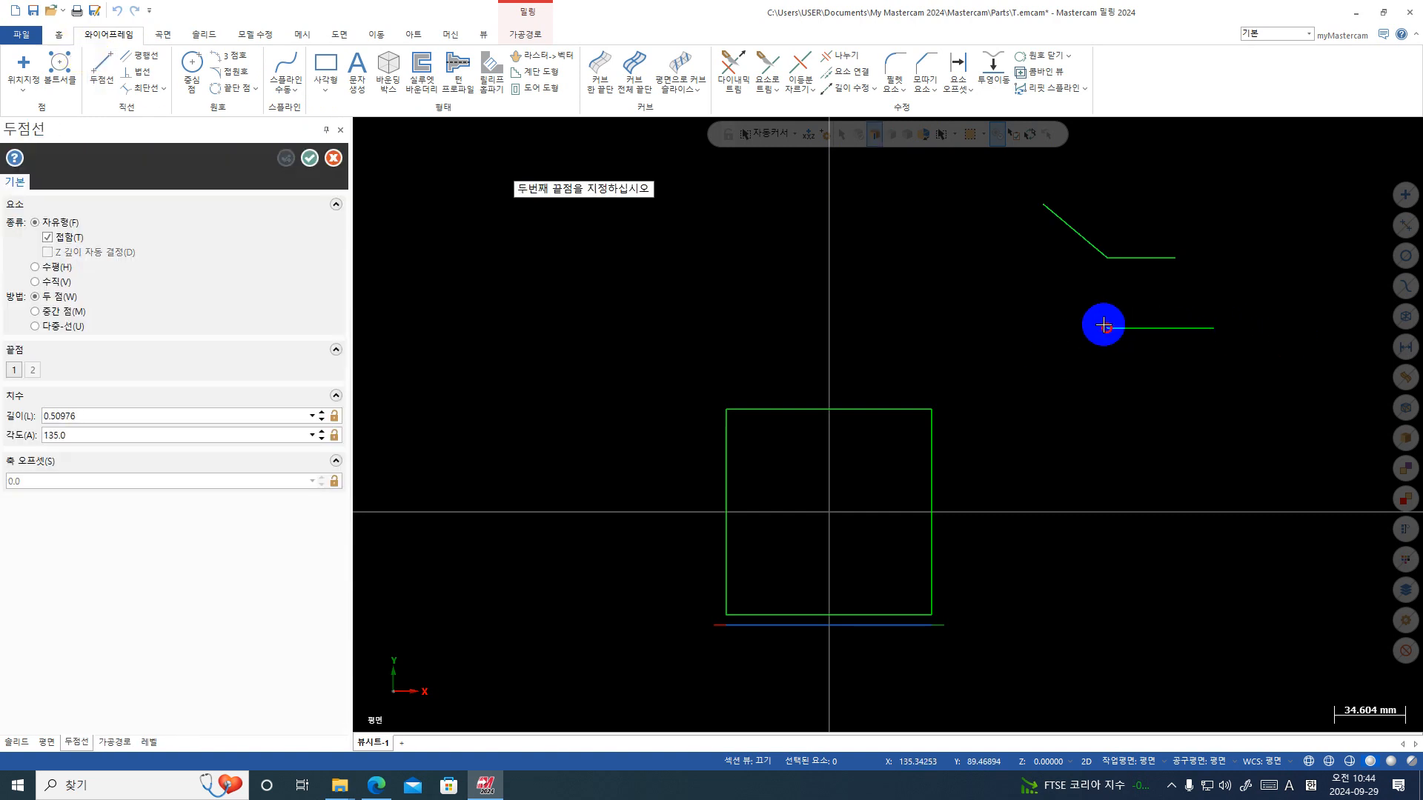
- Draw a sloped line about 39 mm long from the lower horizontal line's left endpoint and set its angle to 110°
{"action": "left_click", "coordinate": [1053, 270]}
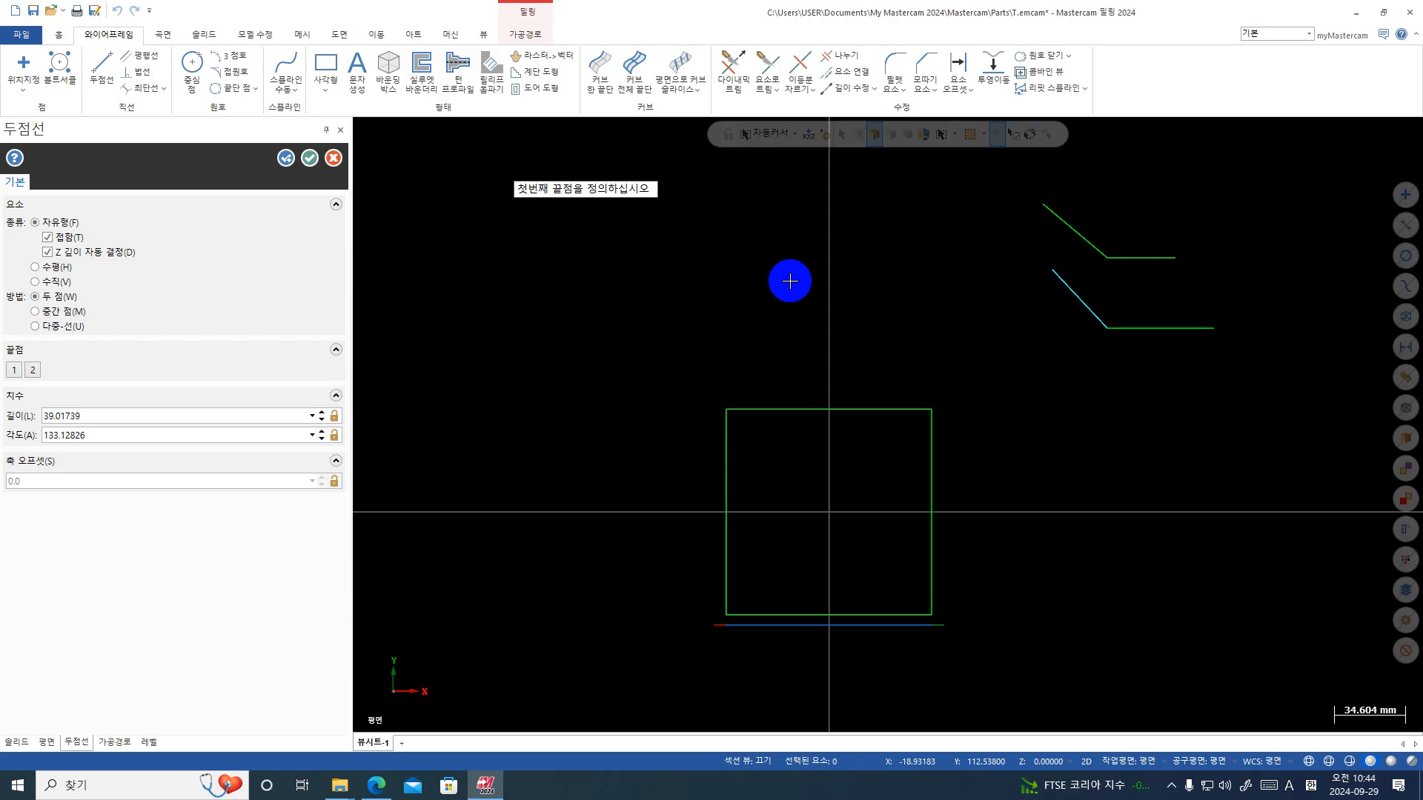
{"action": "double_click", "coordinate": [92, 438]}
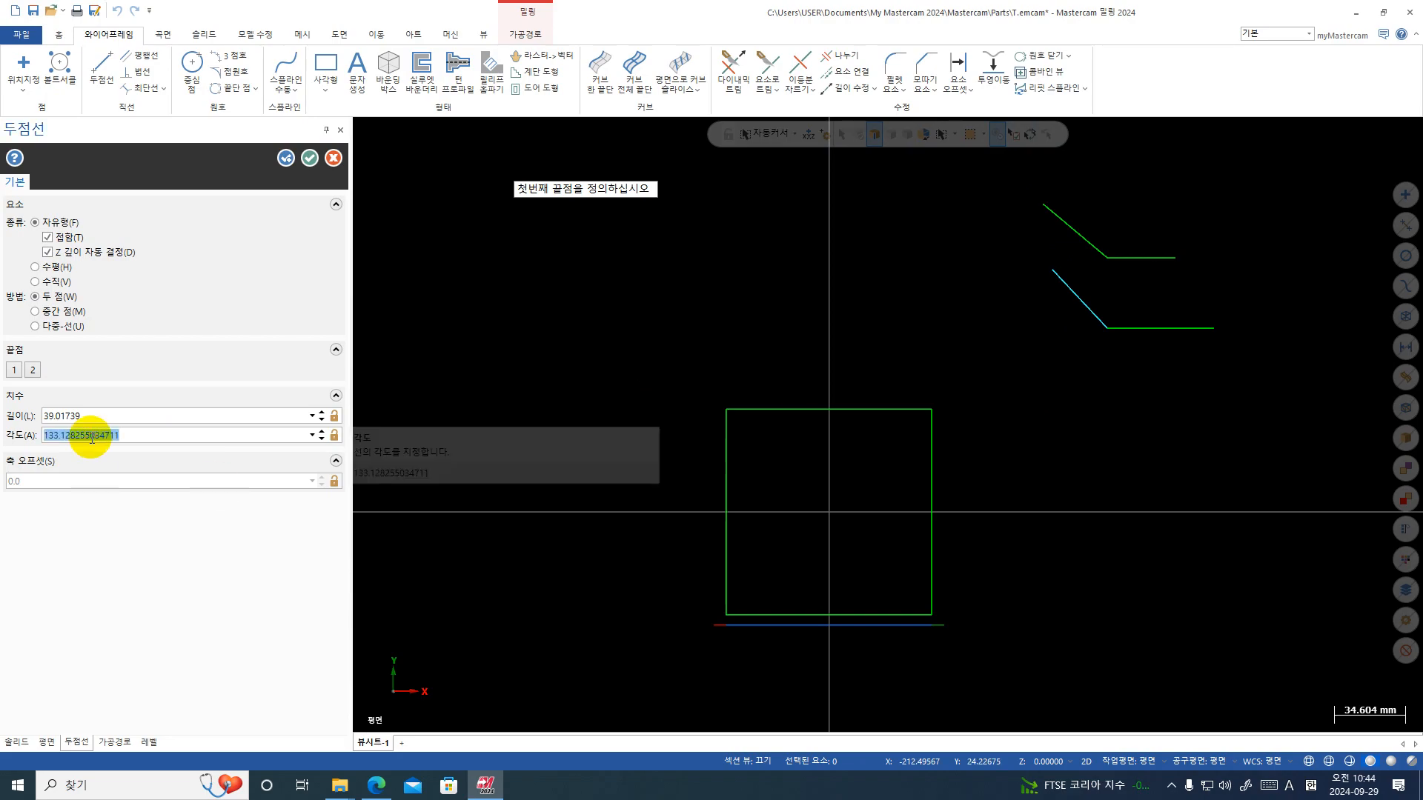
{"action": "type", "text": "100.0"}
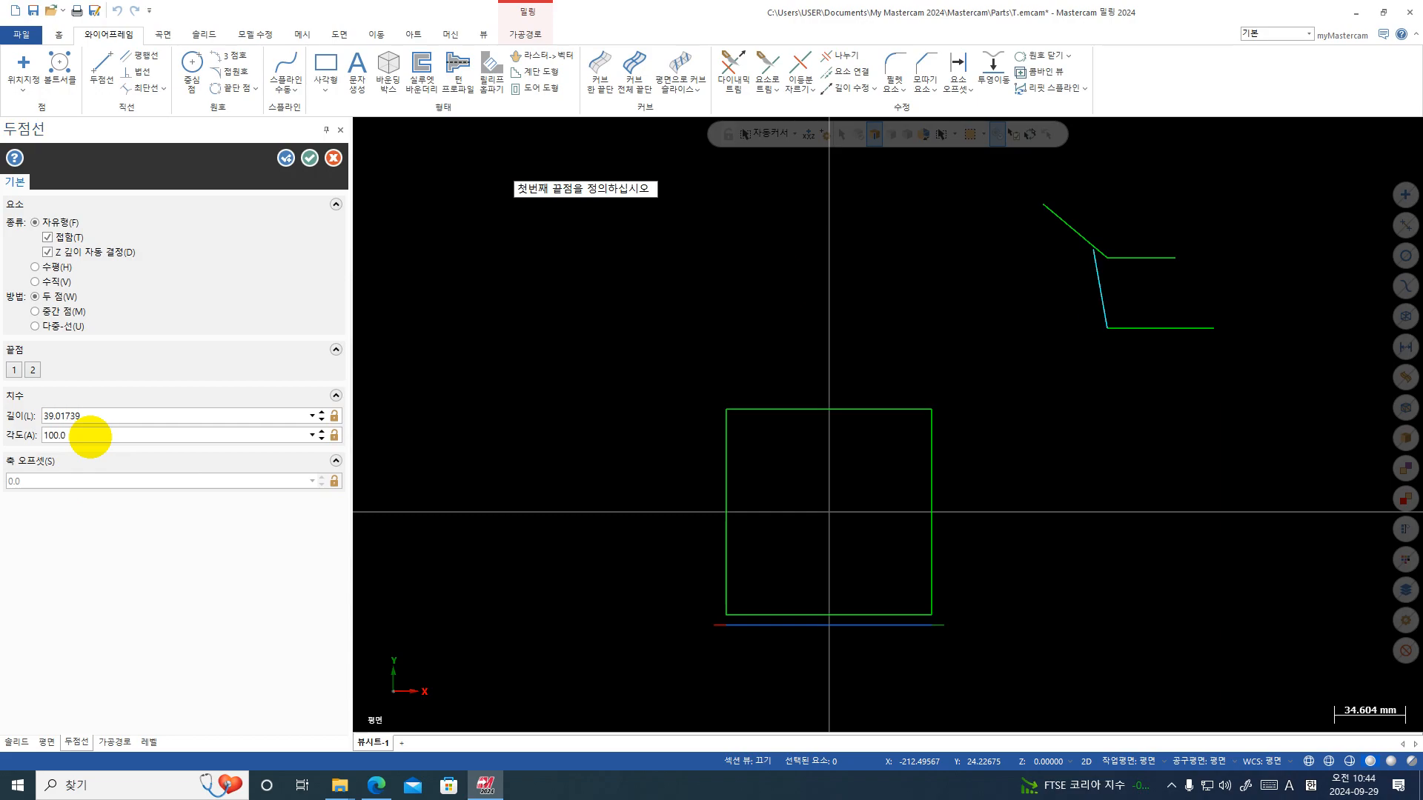
{"action": "double_click", "coordinate": [115, 438]}
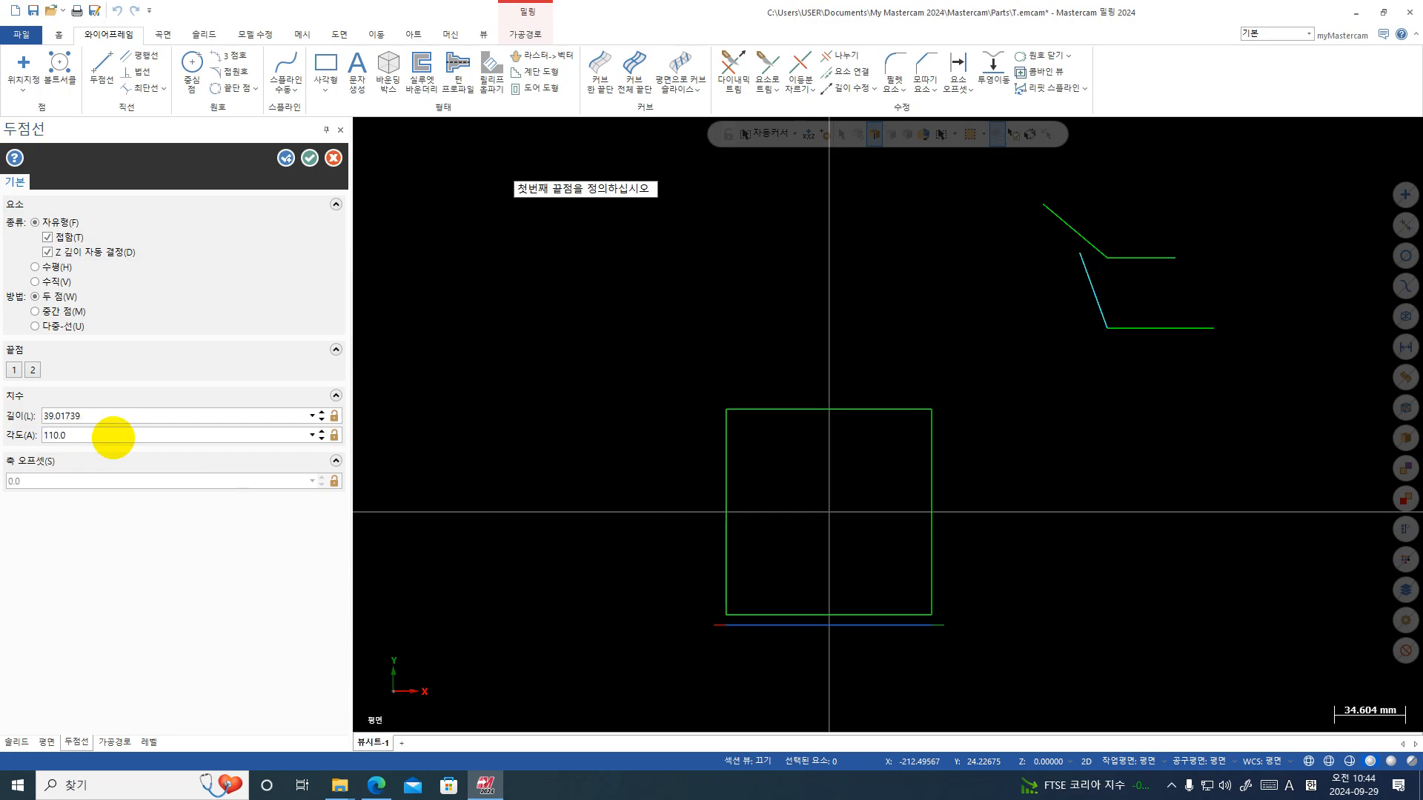
{"action": "left_click", "coordinate": [310, 159]}
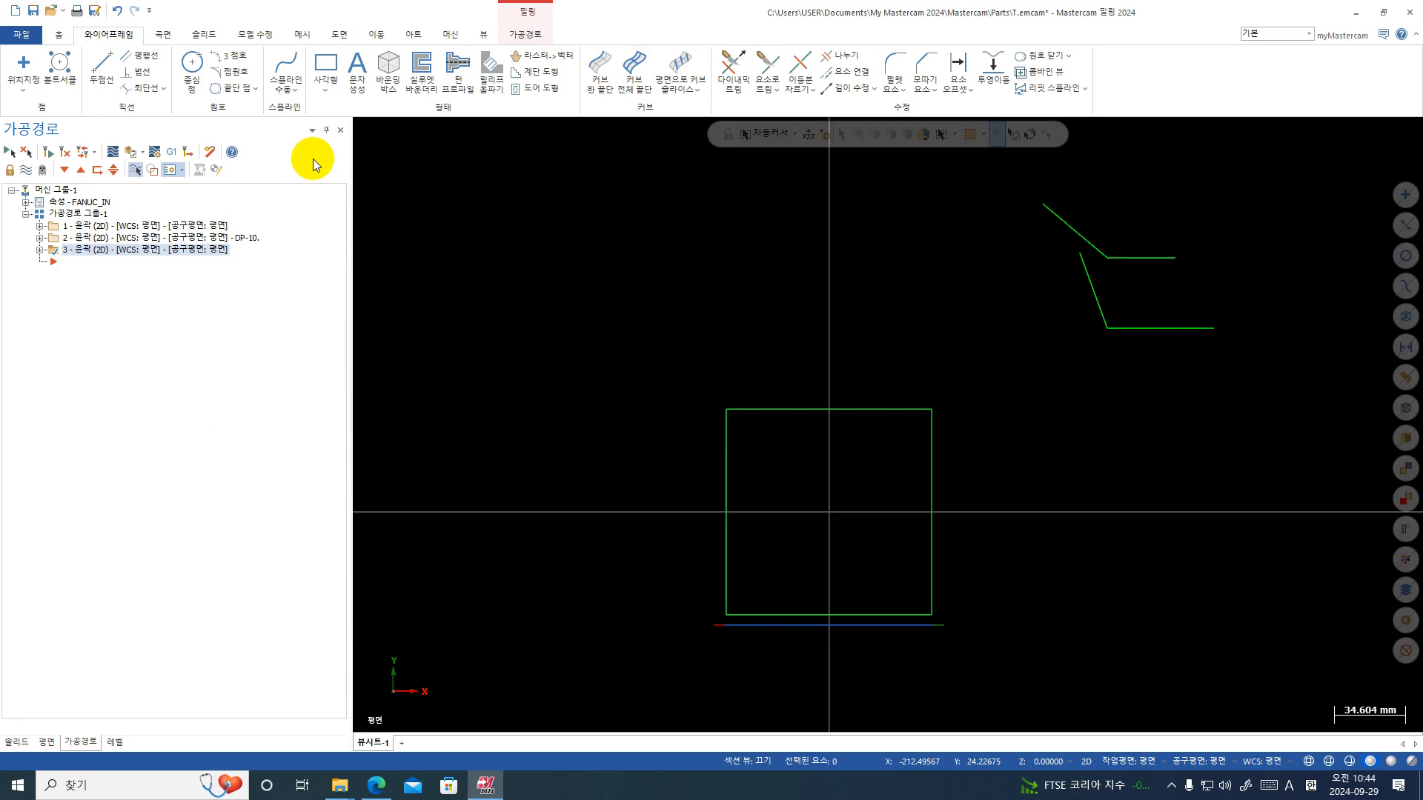
- Start a contour toolpath and chain the upper 140° profile from the free end of its horizontal line
{"action": "left_click", "coordinate": [524, 34]}
{"action": "left_click", "coordinate": [37, 68]}
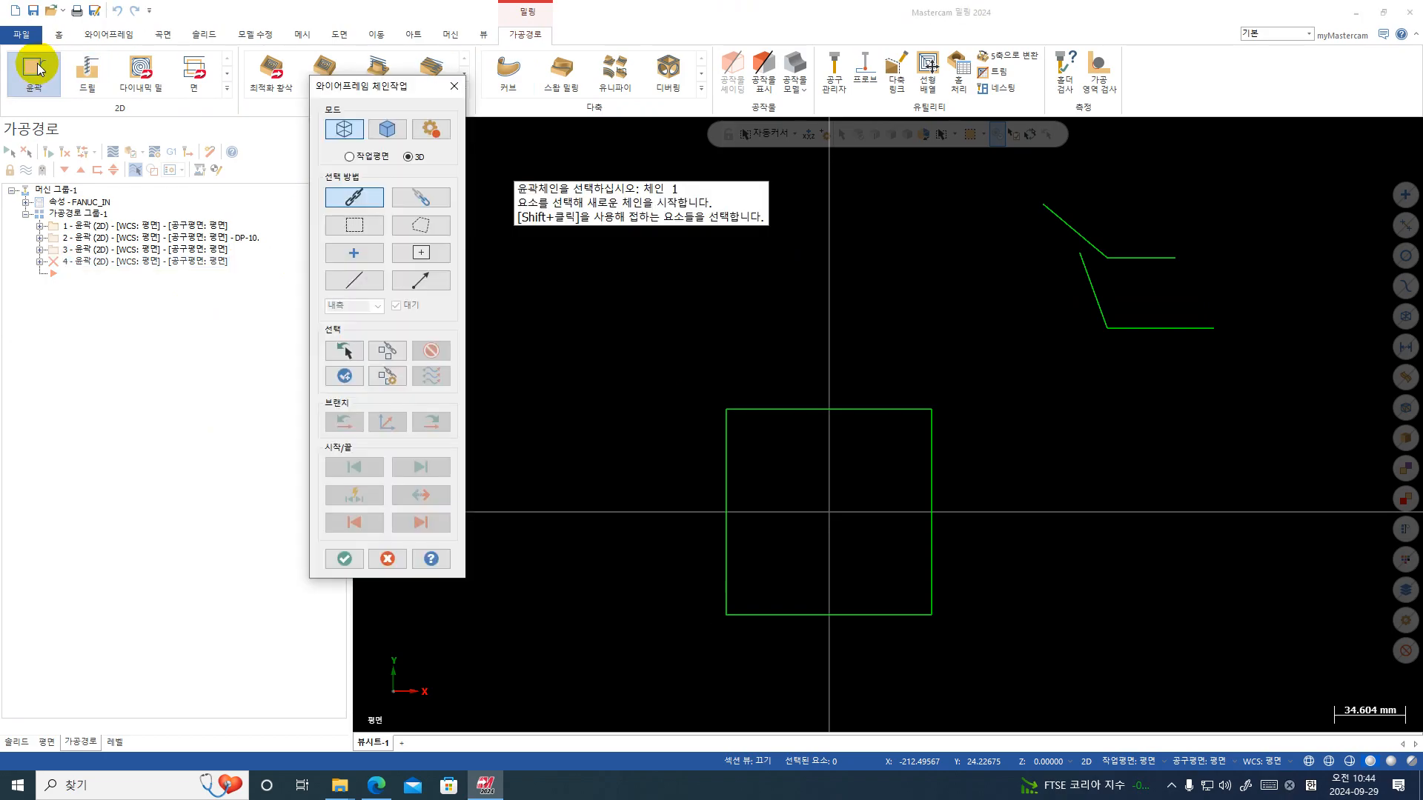
{"action": "scroll", "coordinate": [948, 364], "scroll_direction": "down", "scroll_amount": 2}
{"action": "scroll", "coordinate": [1163, 220], "scroll_direction": "up", "scroll_amount": 4}
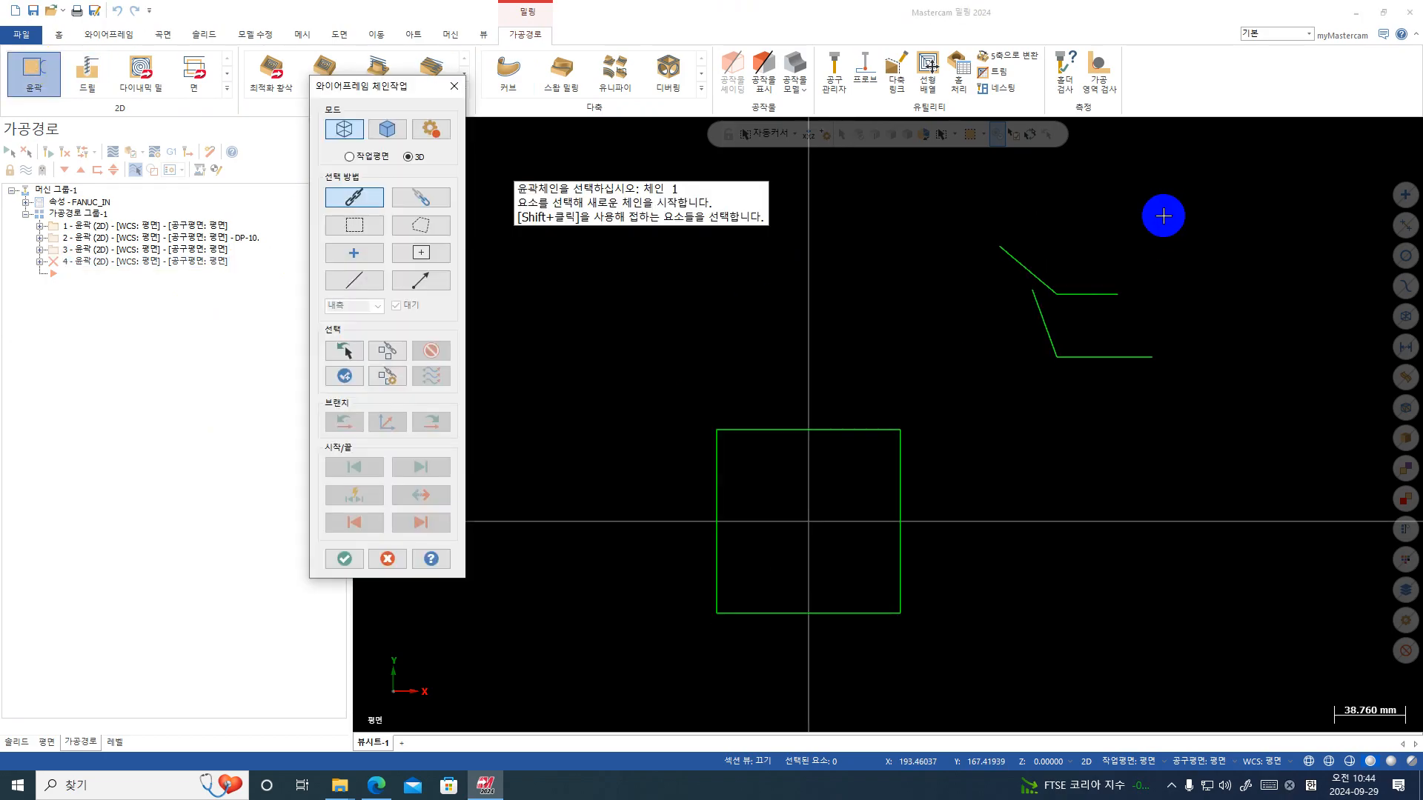
{"action": "scroll", "coordinate": [1163, 223], "scroll_direction": "up", "scroll_amount": 1}
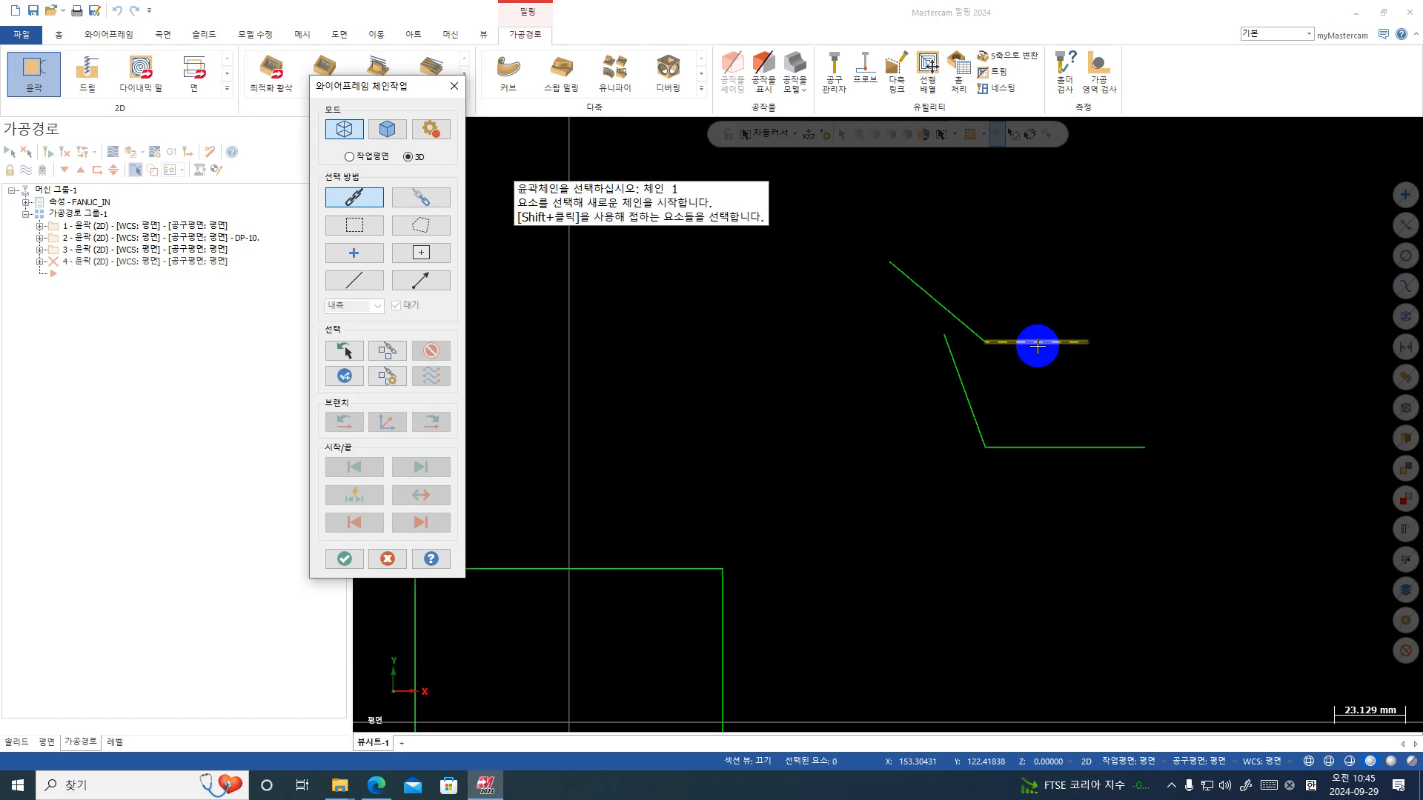
{"action": "left_click", "coordinate": [1085, 337]}
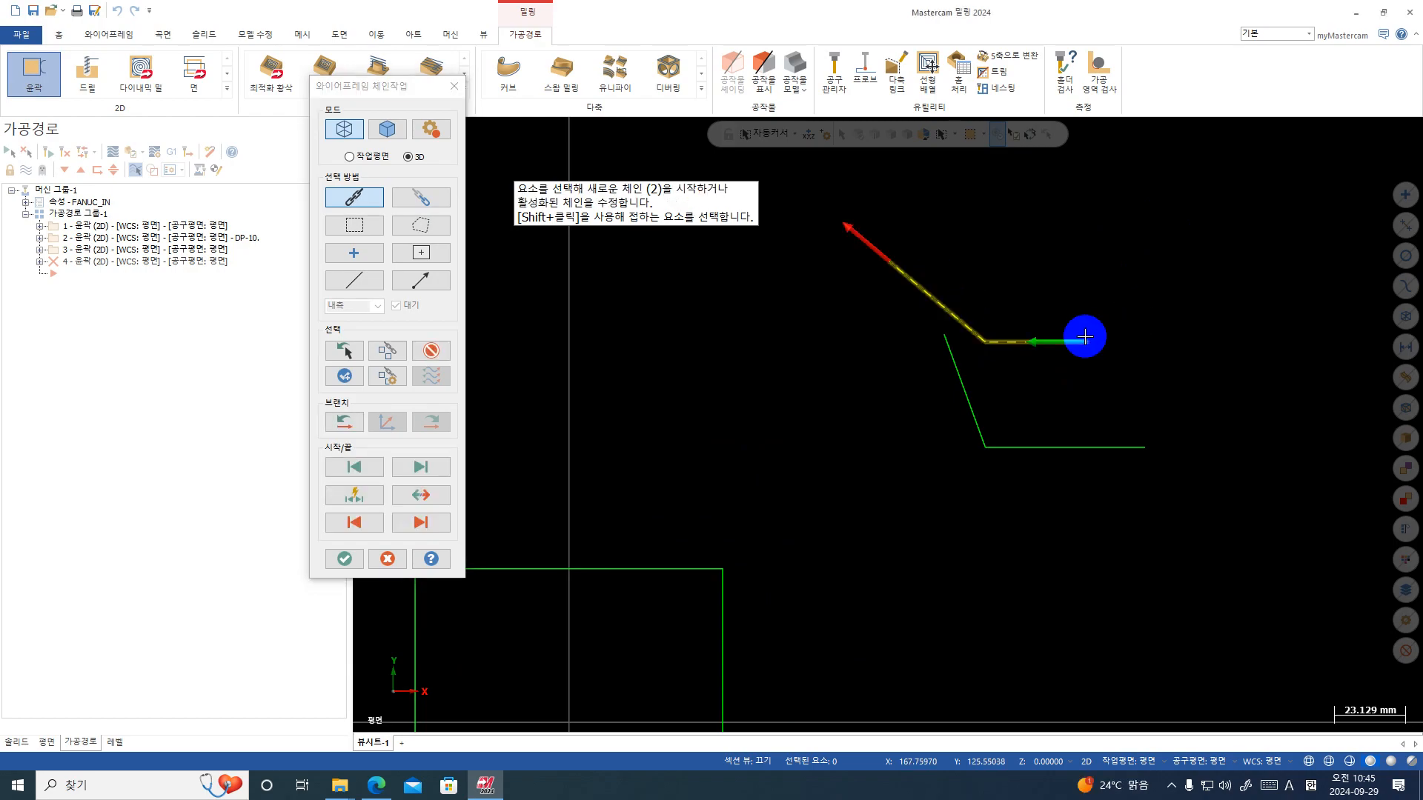
{"action": "left_click", "coordinate": [342, 559]}
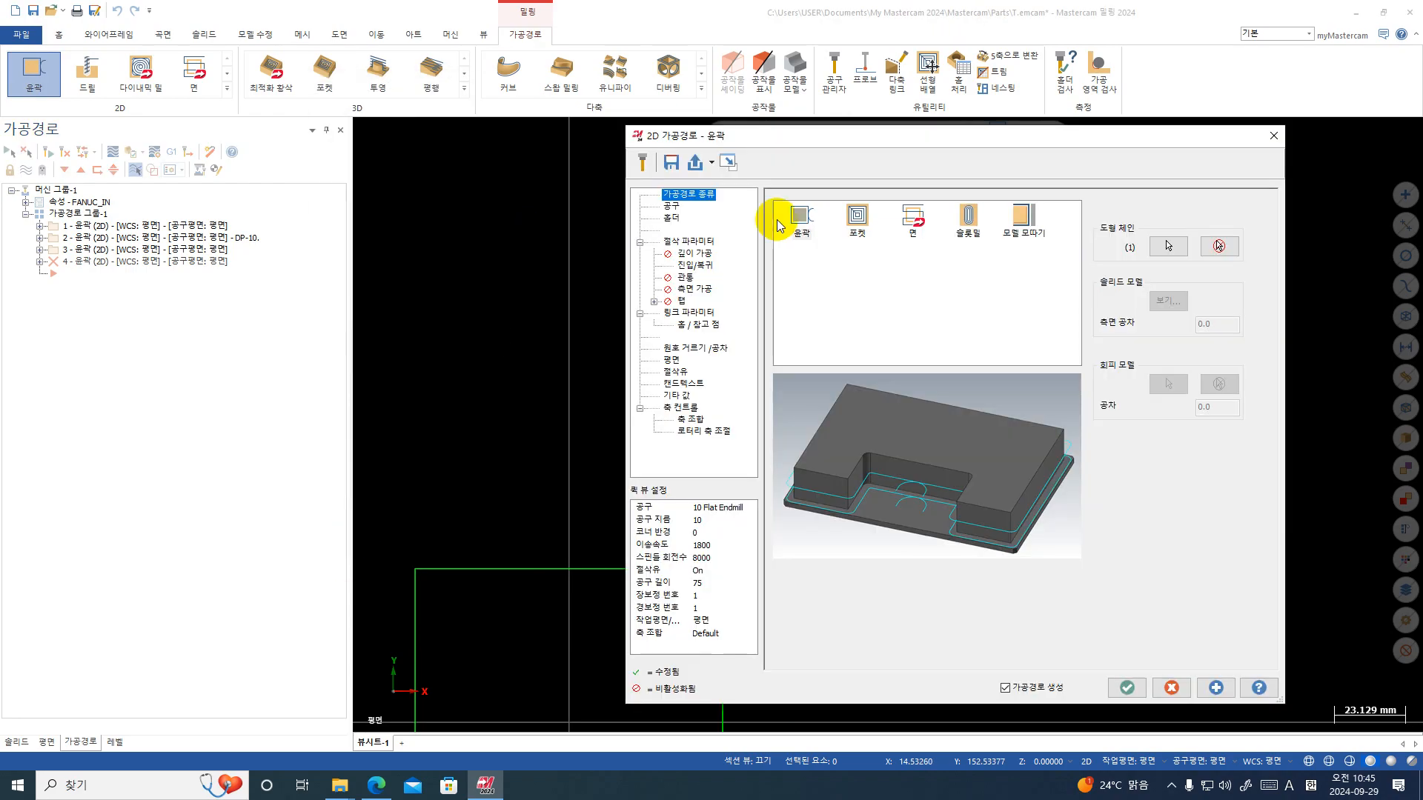
- Check the tool, cut and linking parameters and generate the contour toolpath with the 10 Flat Endmill and 샤프 corner rolling
{"action": "left_click", "coordinate": [670, 205]}
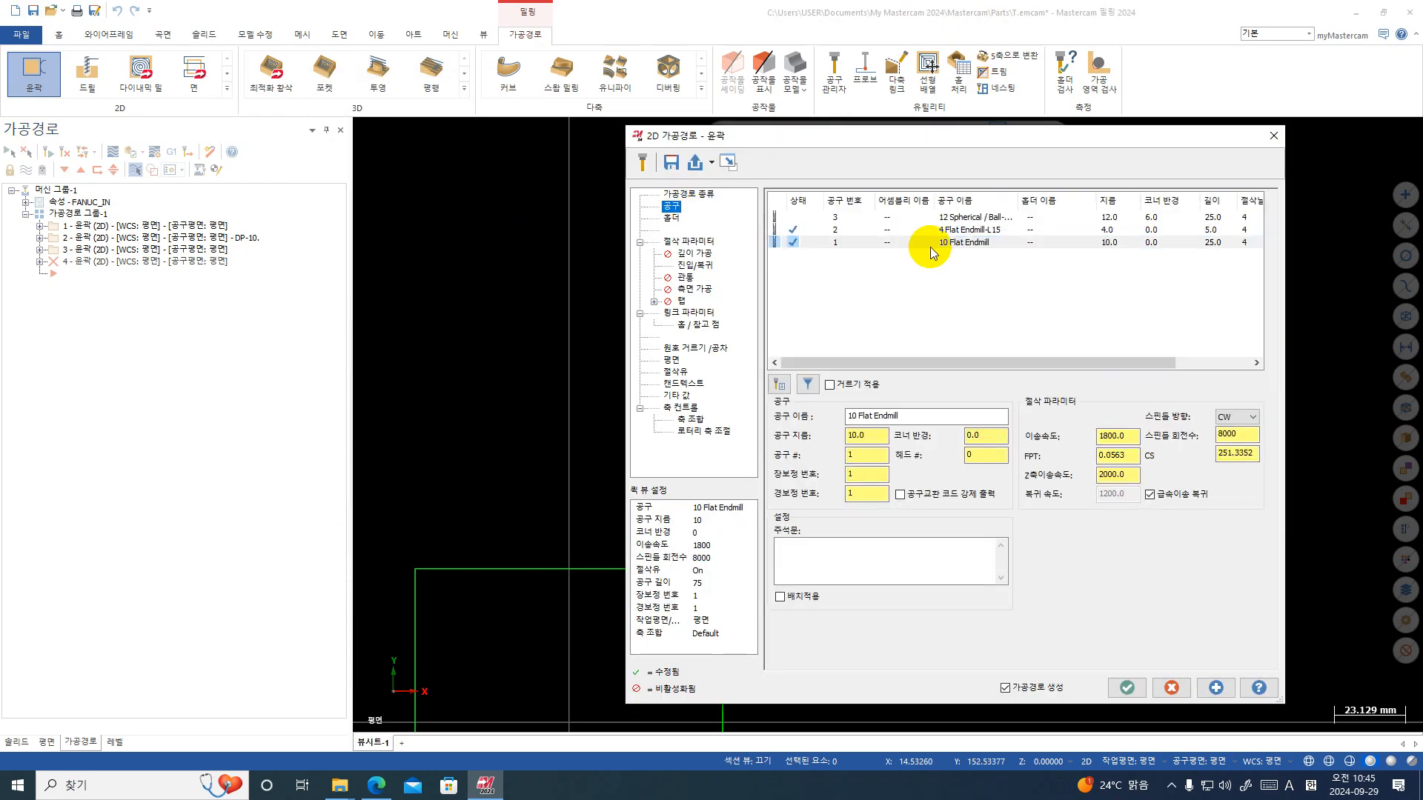
{"action": "left_click", "coordinate": [684, 243]}
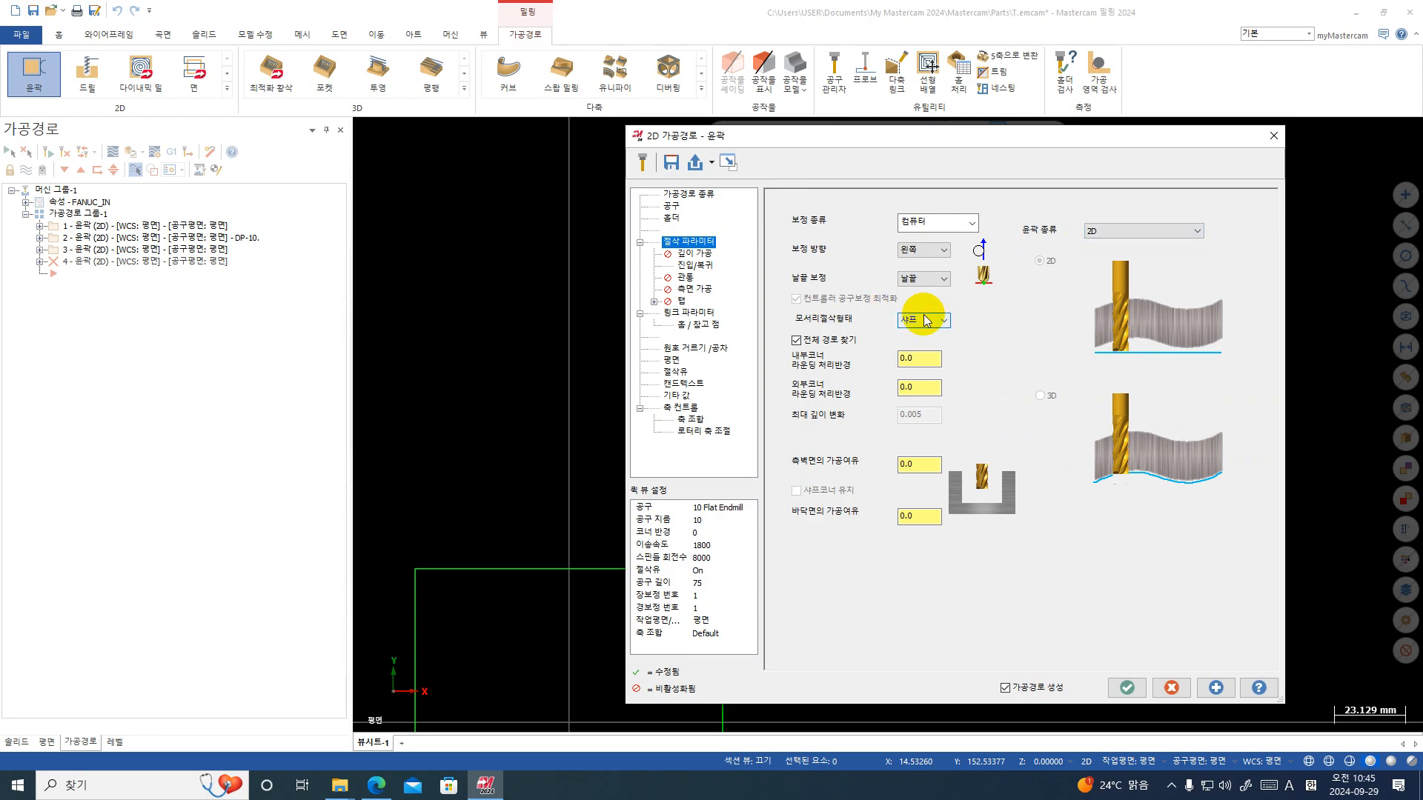
{"action": "left_click", "coordinate": [694, 265]}
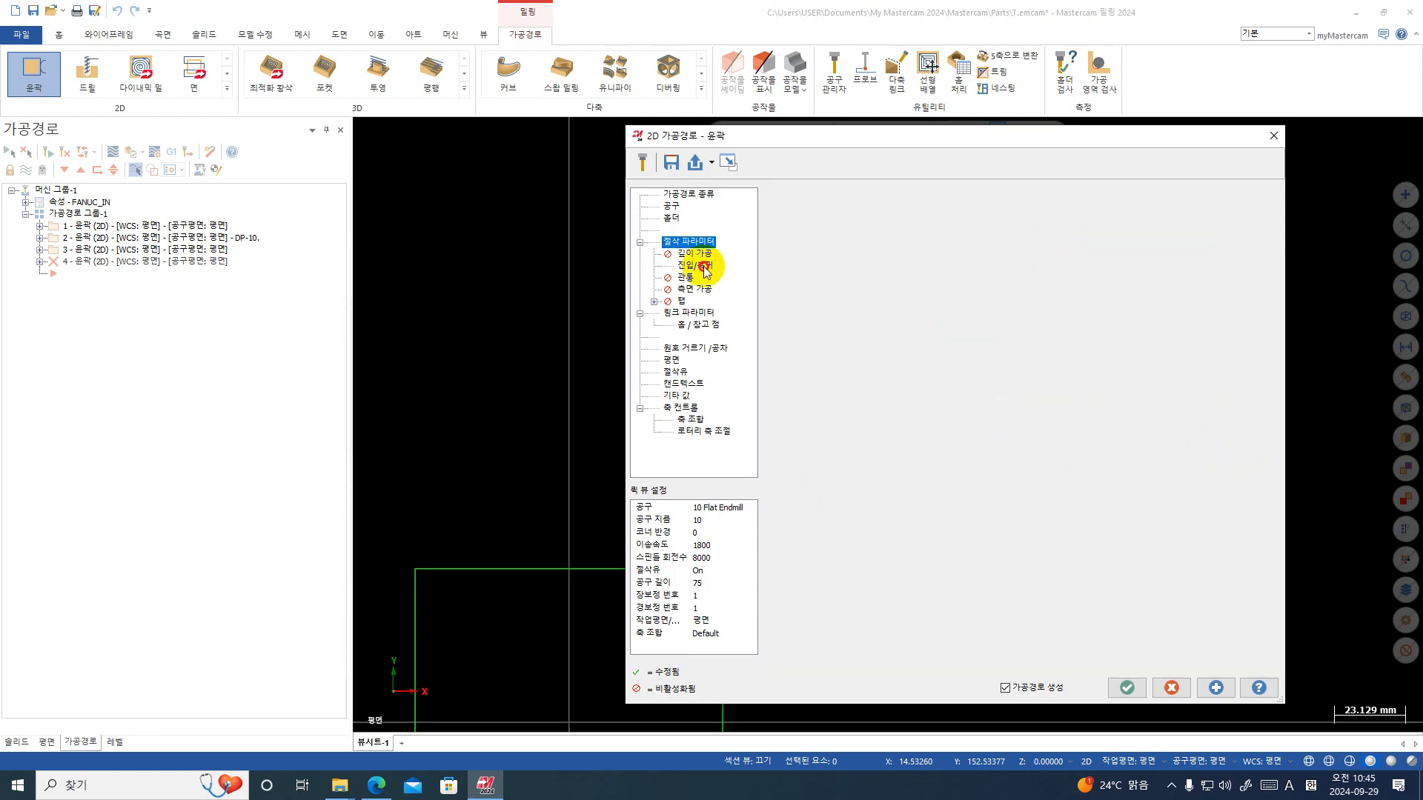
{"action": "left_click", "coordinate": [698, 314]}
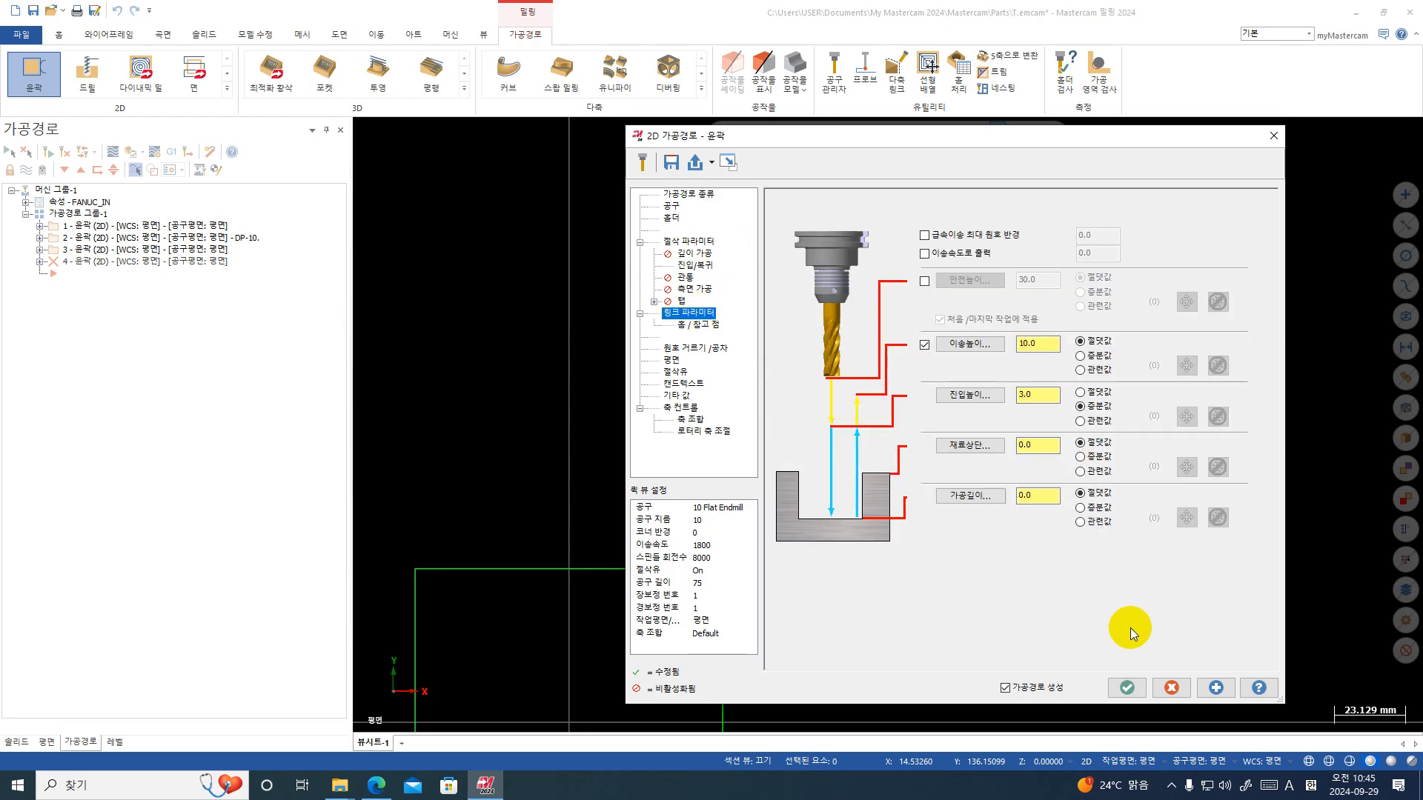
{"action": "left_click", "coordinate": [1123, 690]}
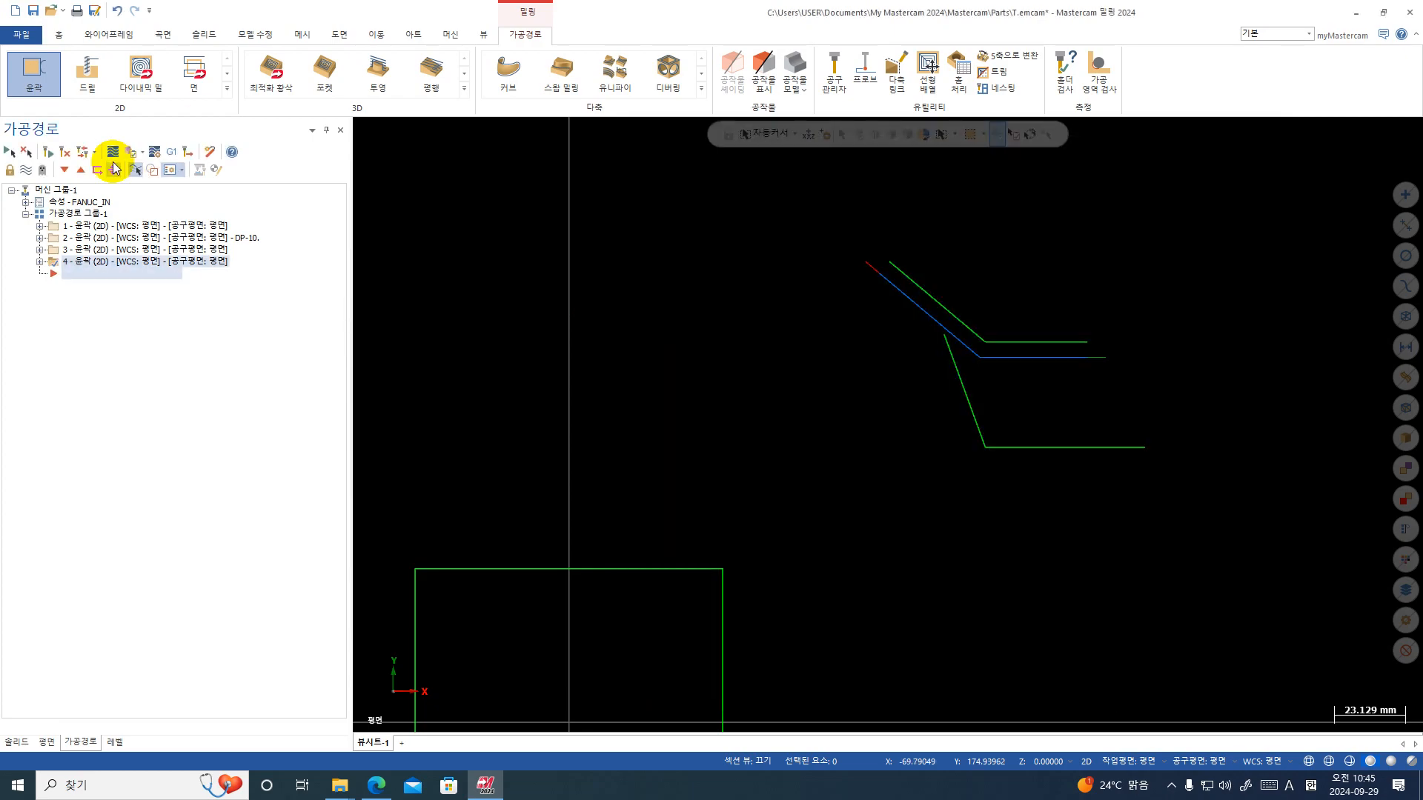
- Backplot the upper profile's contour toolpath with the cut area shaded to examine the tool motion around the 140° corner
{"action": "left_click", "coordinate": [114, 150]}
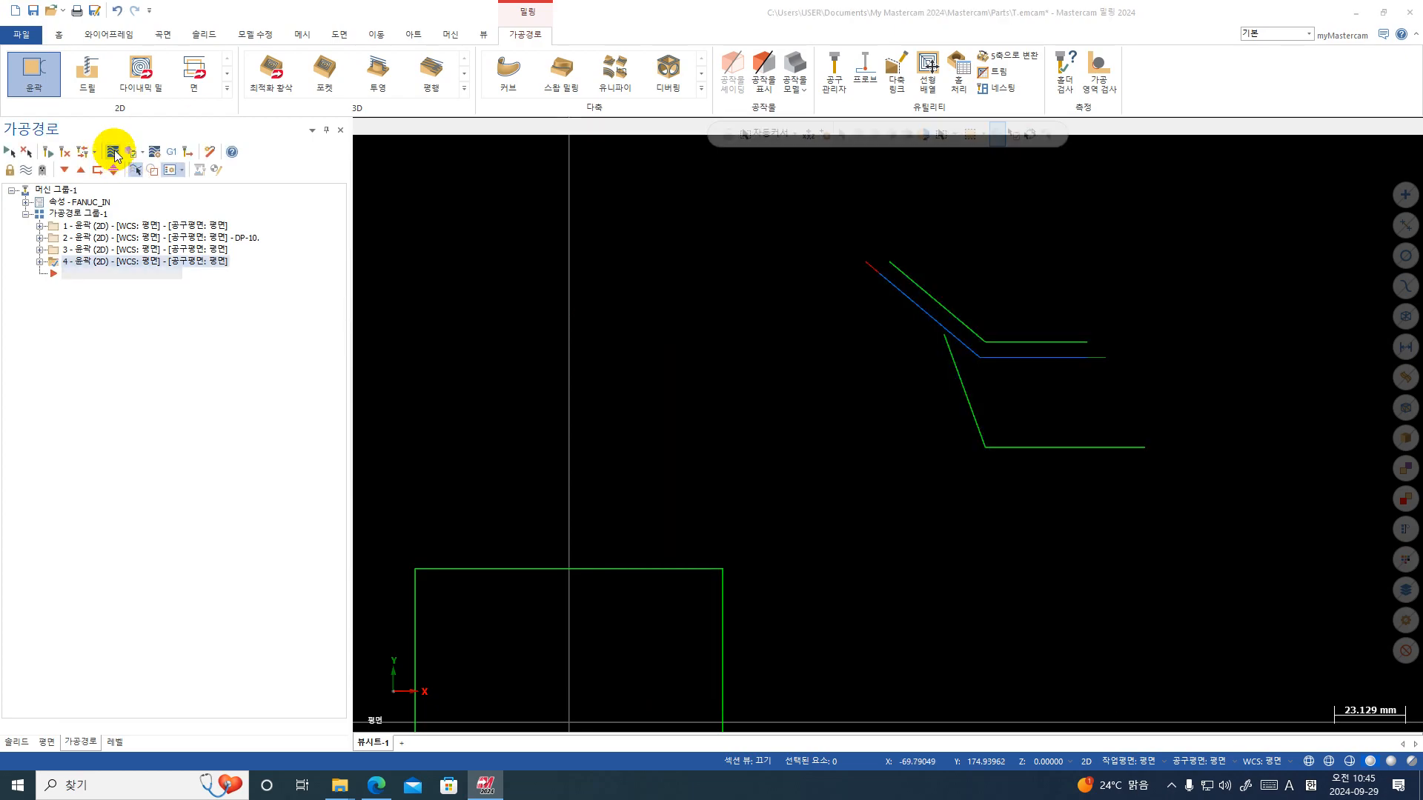
{"action": "scroll", "coordinate": [994, 333], "scroll_direction": "up", "scroll_amount": 3}
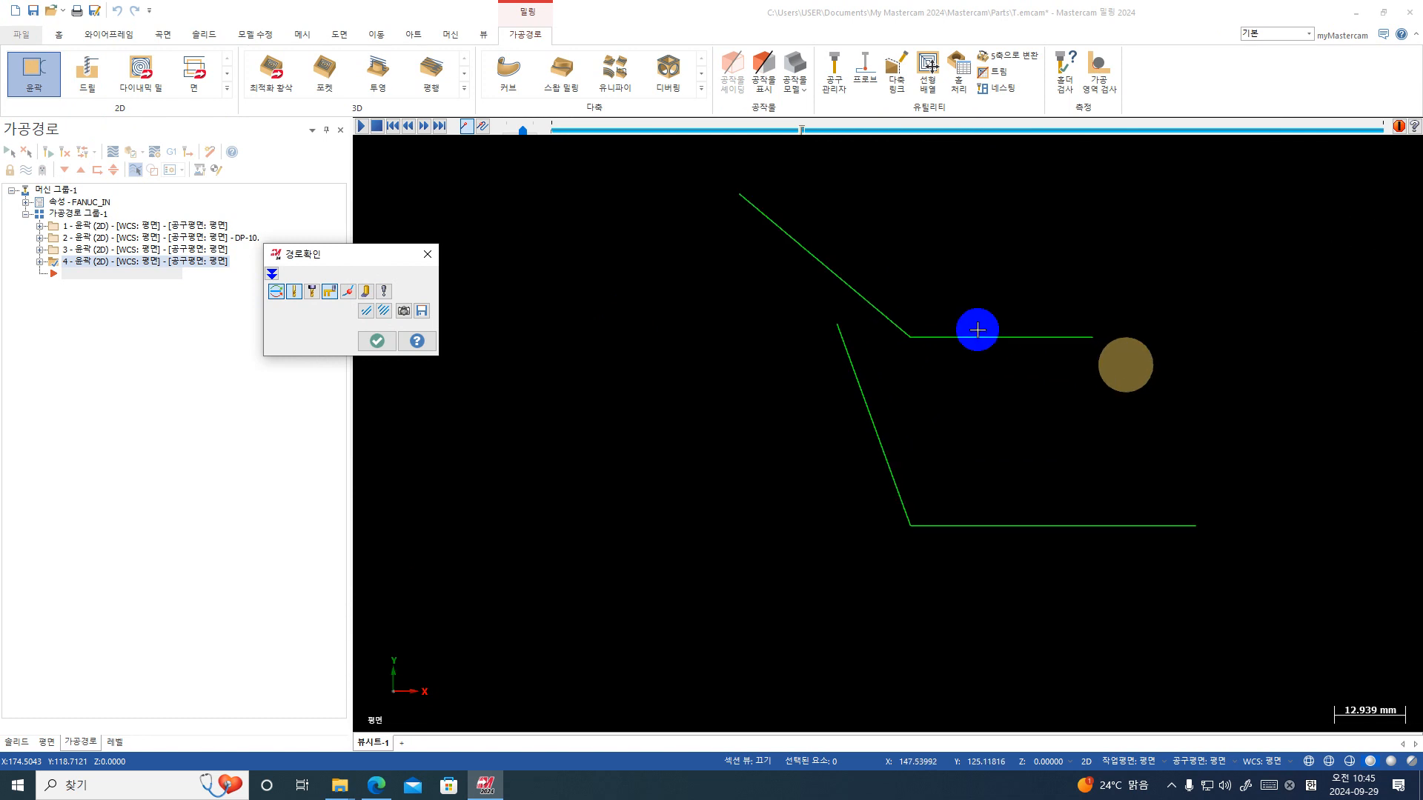
{"action": "left_click", "coordinate": [369, 292]}
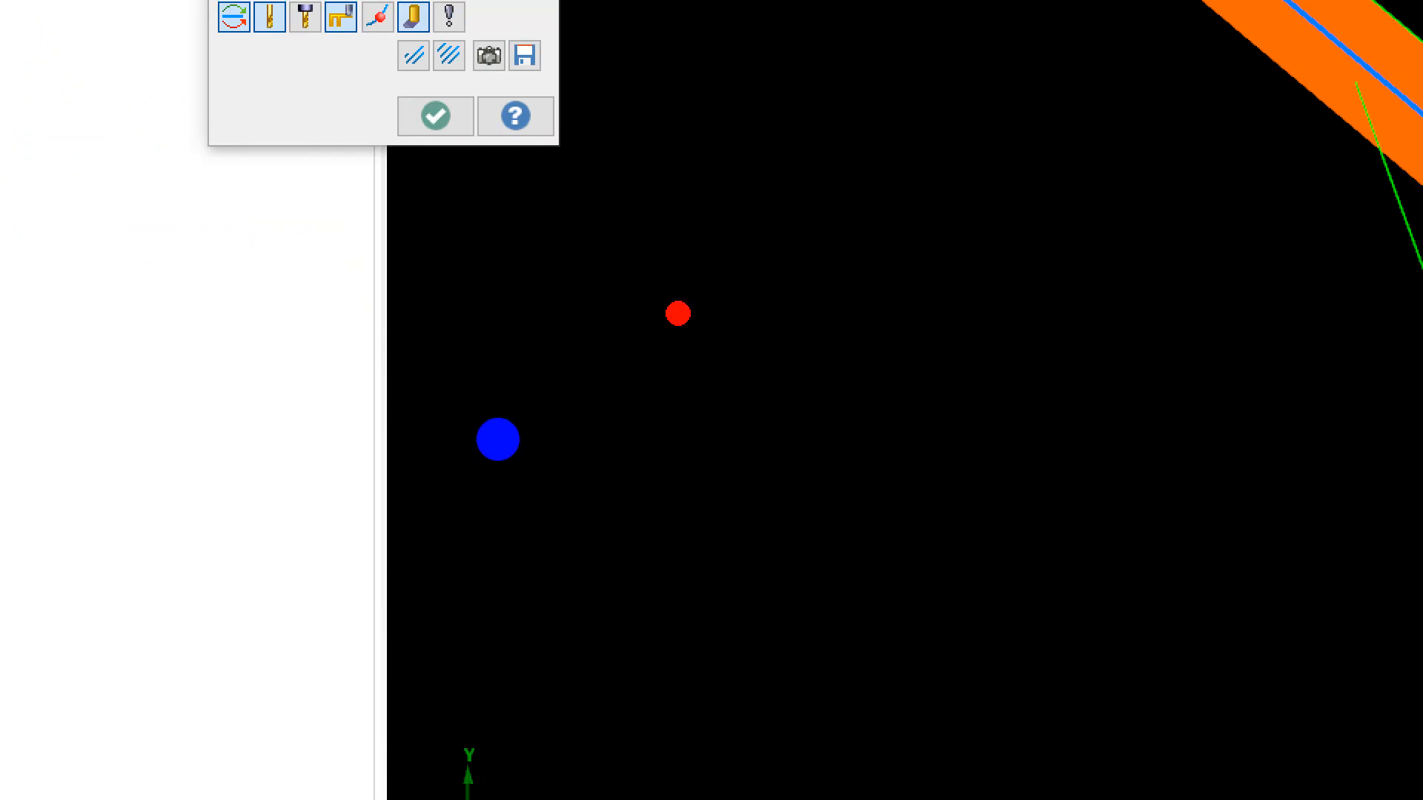
{"action": "mouse_move", "coordinate": [639, 319]}
{"action": "left_mouse_down"}
{"action": "mouse_move", "coordinate": [908, 336]}
{"action": "mouse_move", "coordinate": [942, 360]}
{"action": "mouse_move", "coordinate": [940, 667]}
{"action": "left_mouse_up"}
{"action": "mouse_move", "coordinate": [902, 66]}
{"action": "left_mouse_down"}
{"action": "mouse_move", "coordinate": [986, 133]}
{"action": "mouse_move", "coordinate": [1063, 123]}
{"action": "left_mouse_up"}
{"action": "left_click_drag", "start_coordinate": [1045, 122], "coordinate": [1037, 206]}
{"action": "left_click_drag", "start_coordinate": [1084, 54], "coordinate": [1087, 228]}
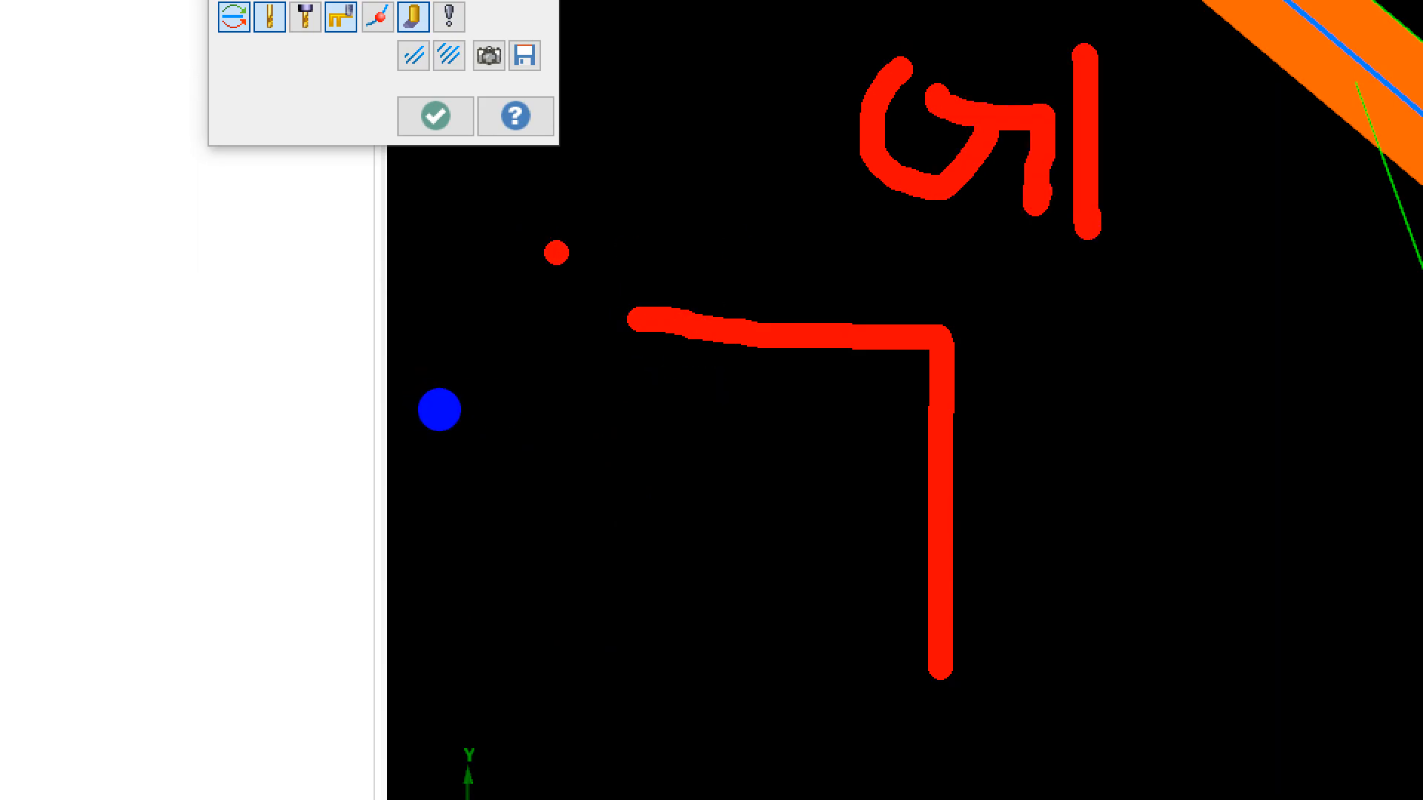
{"action": "mouse_move", "coordinate": [535, 255]}
{"action": "left_mouse_down"}
{"action": "mouse_move", "coordinate": [682, 252]}
{"action": "mouse_move", "coordinate": [1005, 285]}
{"action": "left_mouse_up"}
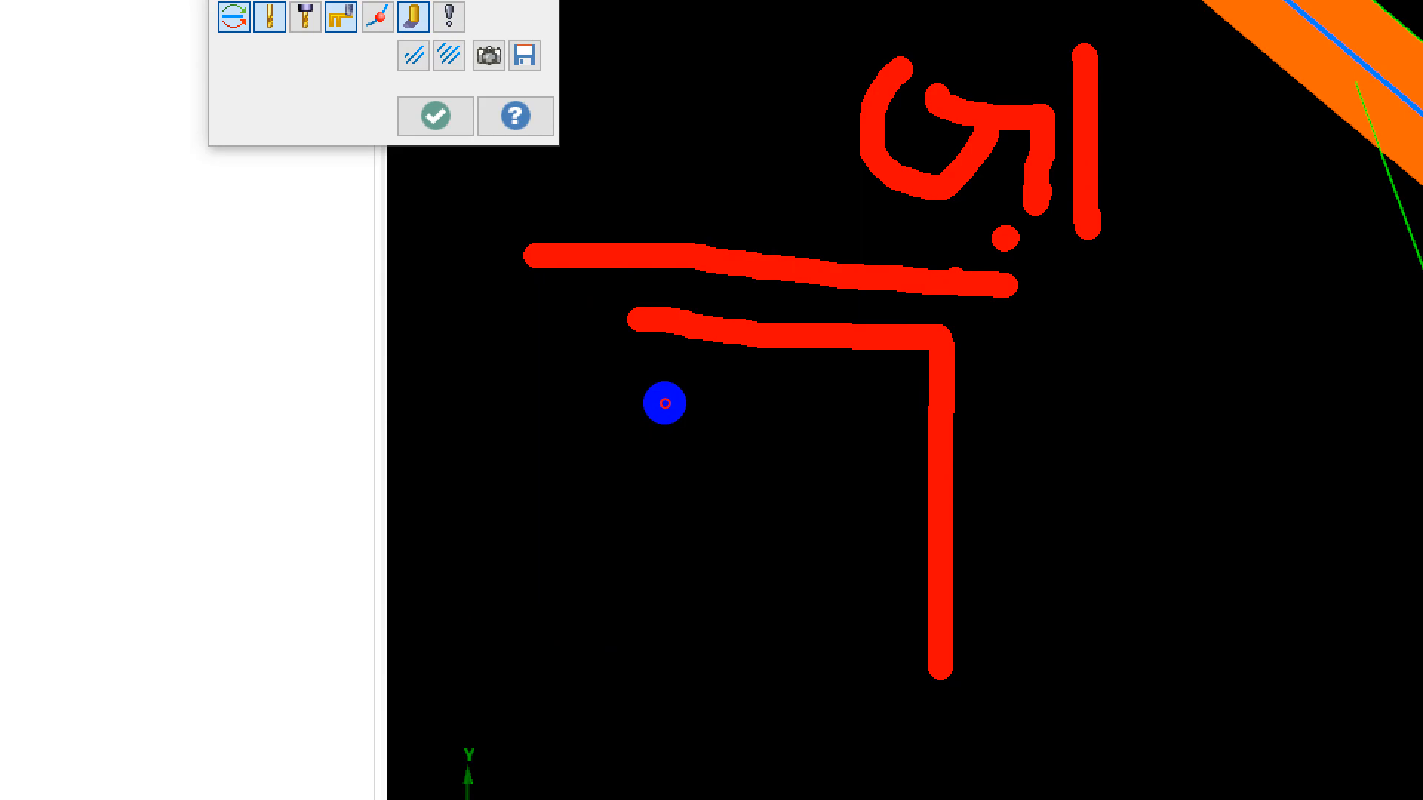
{"action": "mouse_move", "coordinate": [1005, 237]}
{"action": "left_mouse_down"}
{"action": "mouse_move", "coordinate": [1010, 335]}
{"action": "mouse_move", "coordinate": [939, 274]}
{"action": "mouse_move", "coordinate": [967, 235]}
{"action": "left_mouse_up"}
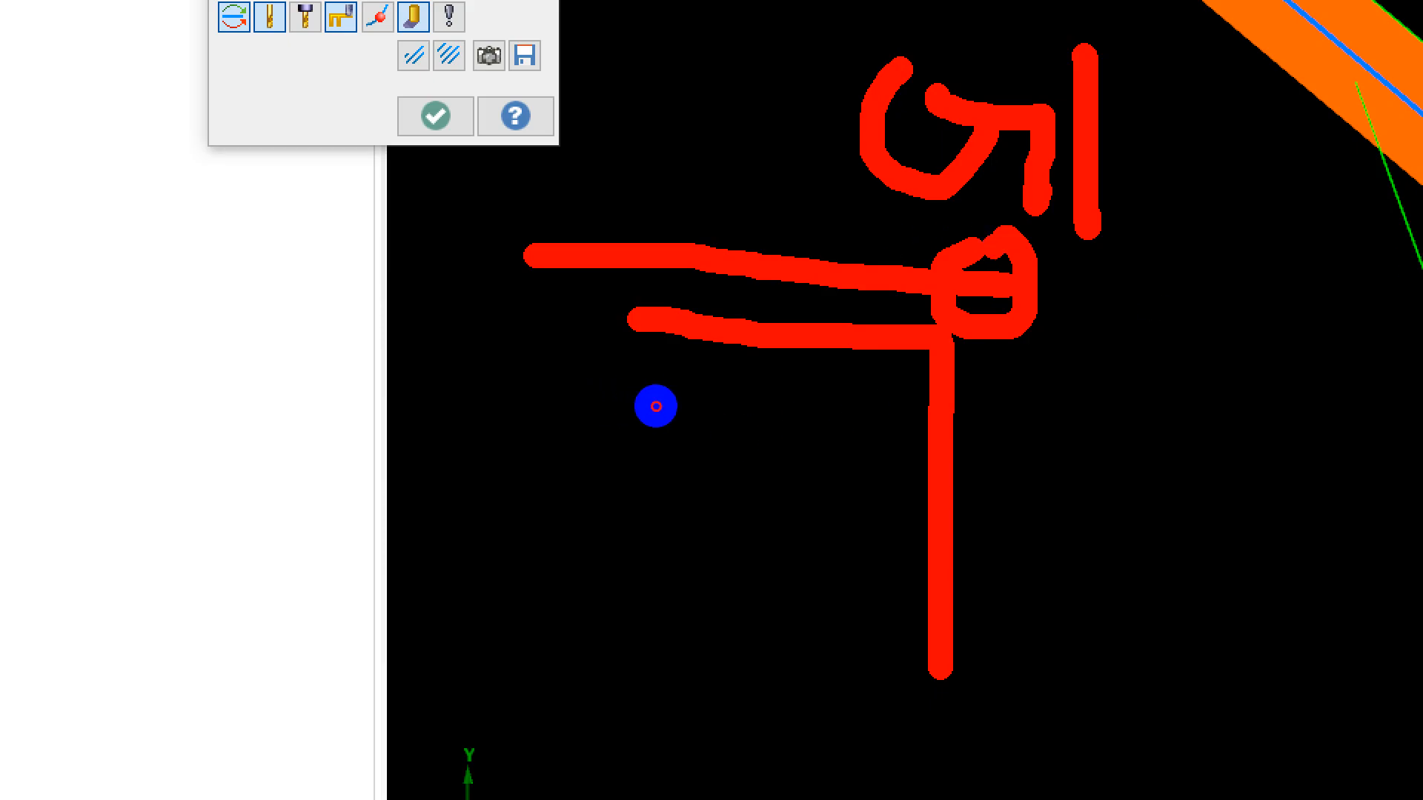
{"action": "left_click_drag", "start_coordinate": [993, 248], "coordinate": [991, 738]}
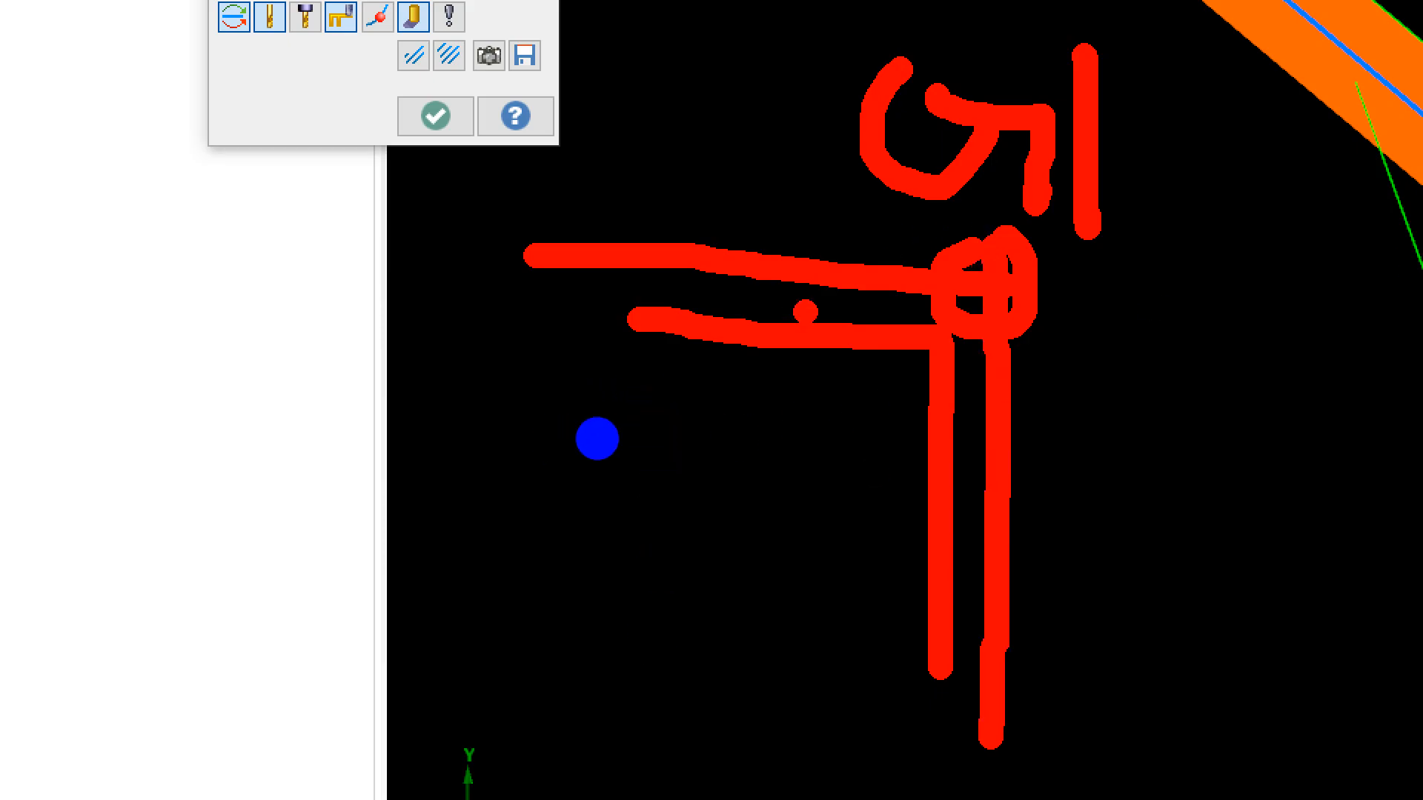
{"action": "mouse_move", "coordinate": [415, 410]}
{"action": "left_mouse_down"}
{"action": "mouse_move", "coordinate": [670, 460]}
{"action": "mouse_move", "coordinate": [838, 600]}
{"action": "left_mouse_up"}
{"action": "left_click", "coordinate": [815, 568]}
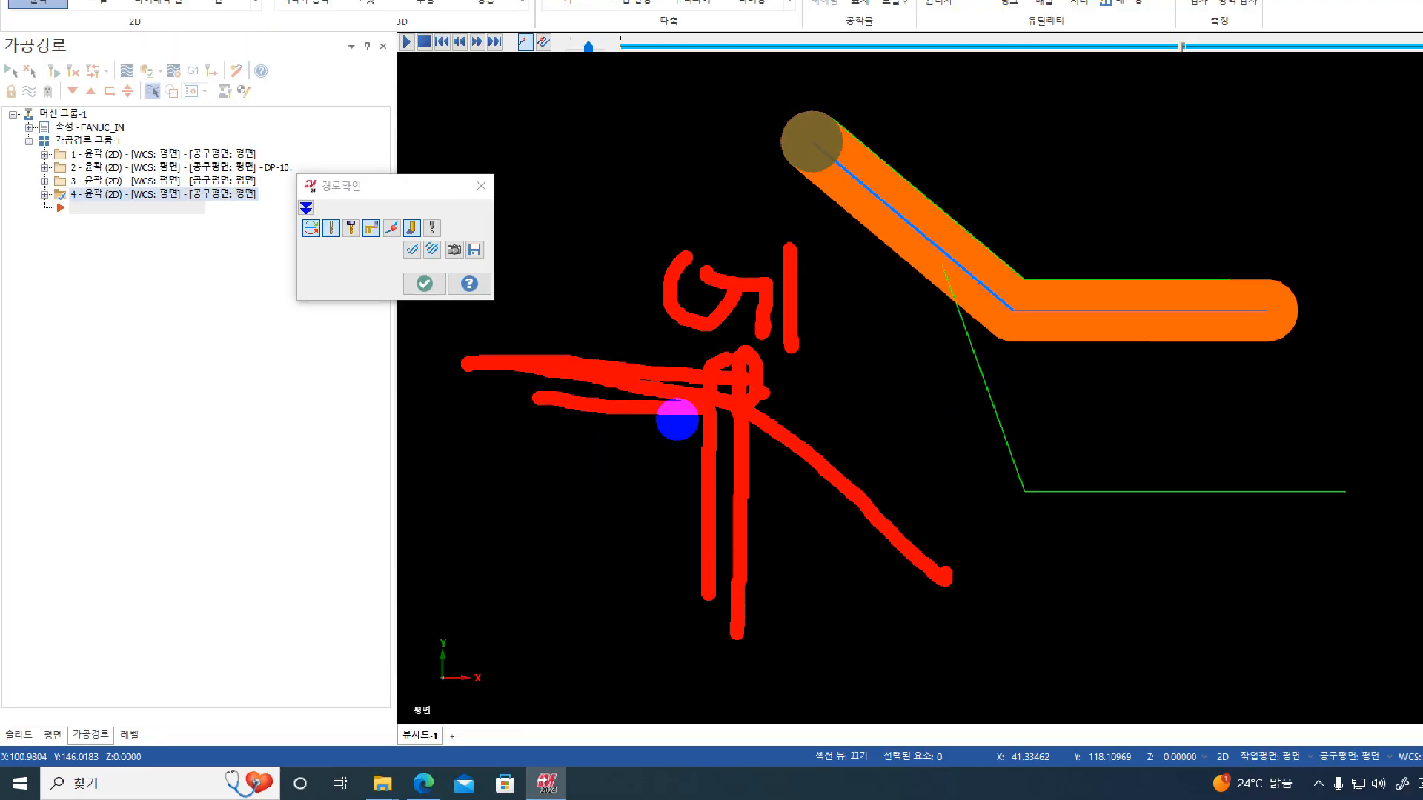
{"action": "key", "text": "Escape"}
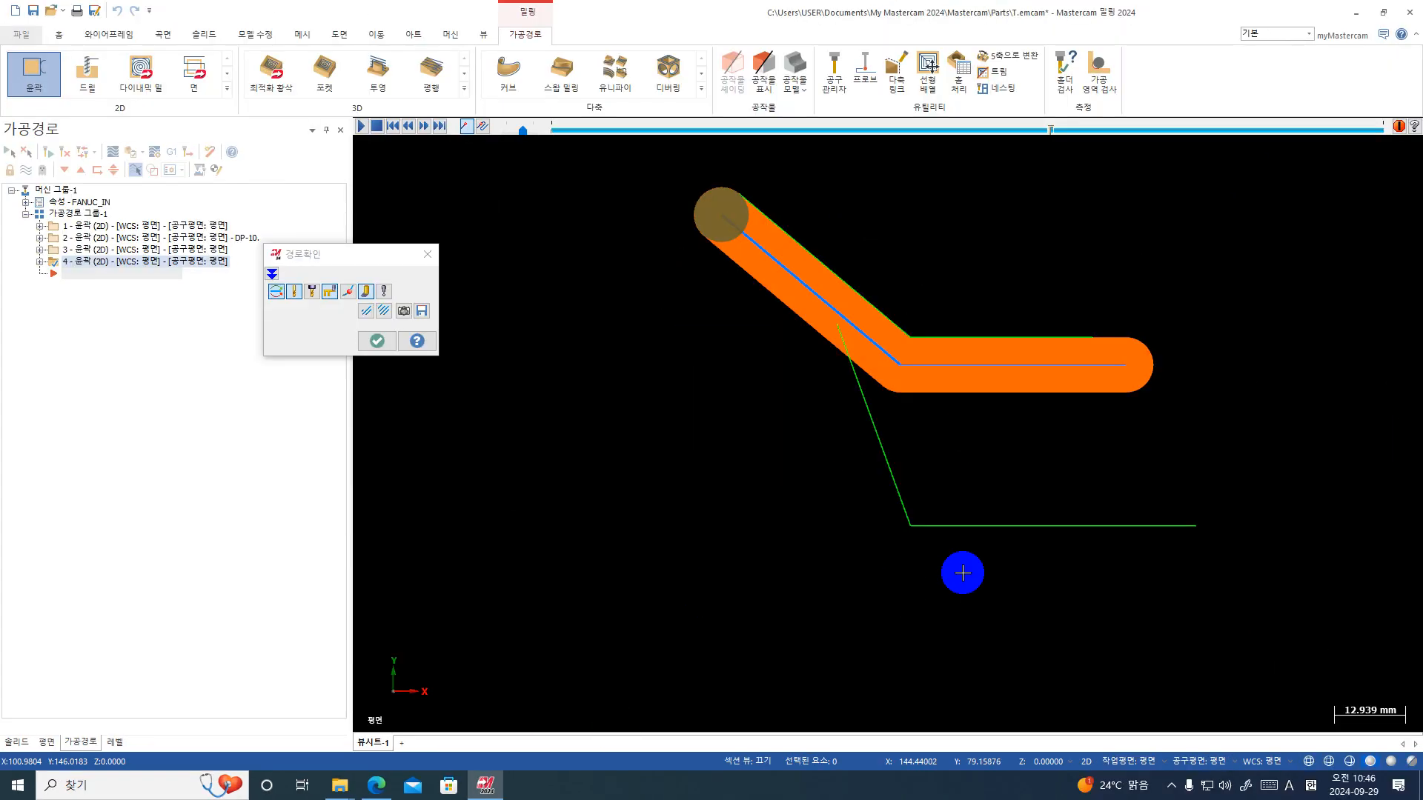
- Close the backplot and add the lower 110° profile as a second chain to contour operation 4, starting from its horizontal line
{"action": "left_click", "coordinate": [377, 341]}
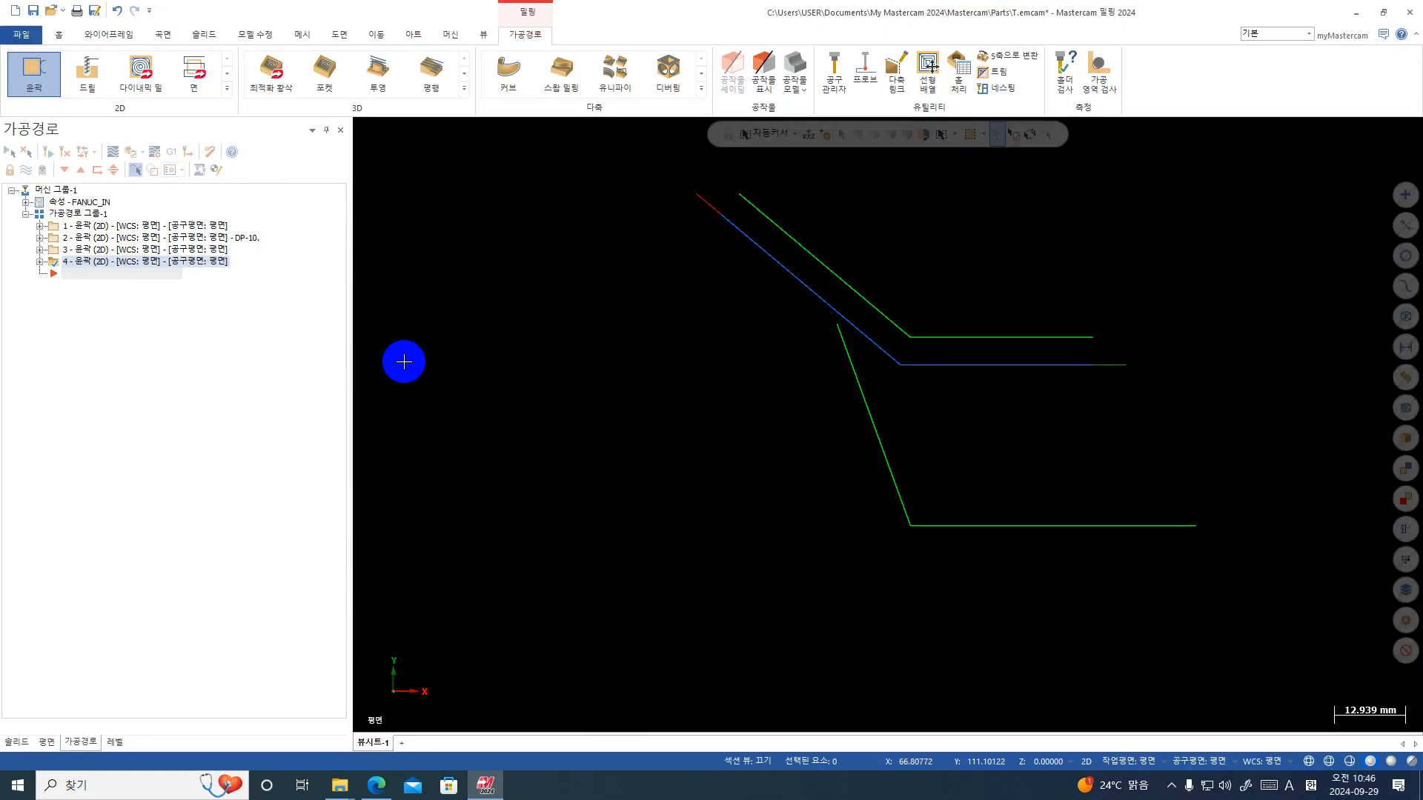
{"action": "left_click", "coordinate": [41, 261]}
{"action": "left_click", "coordinate": [108, 299]}
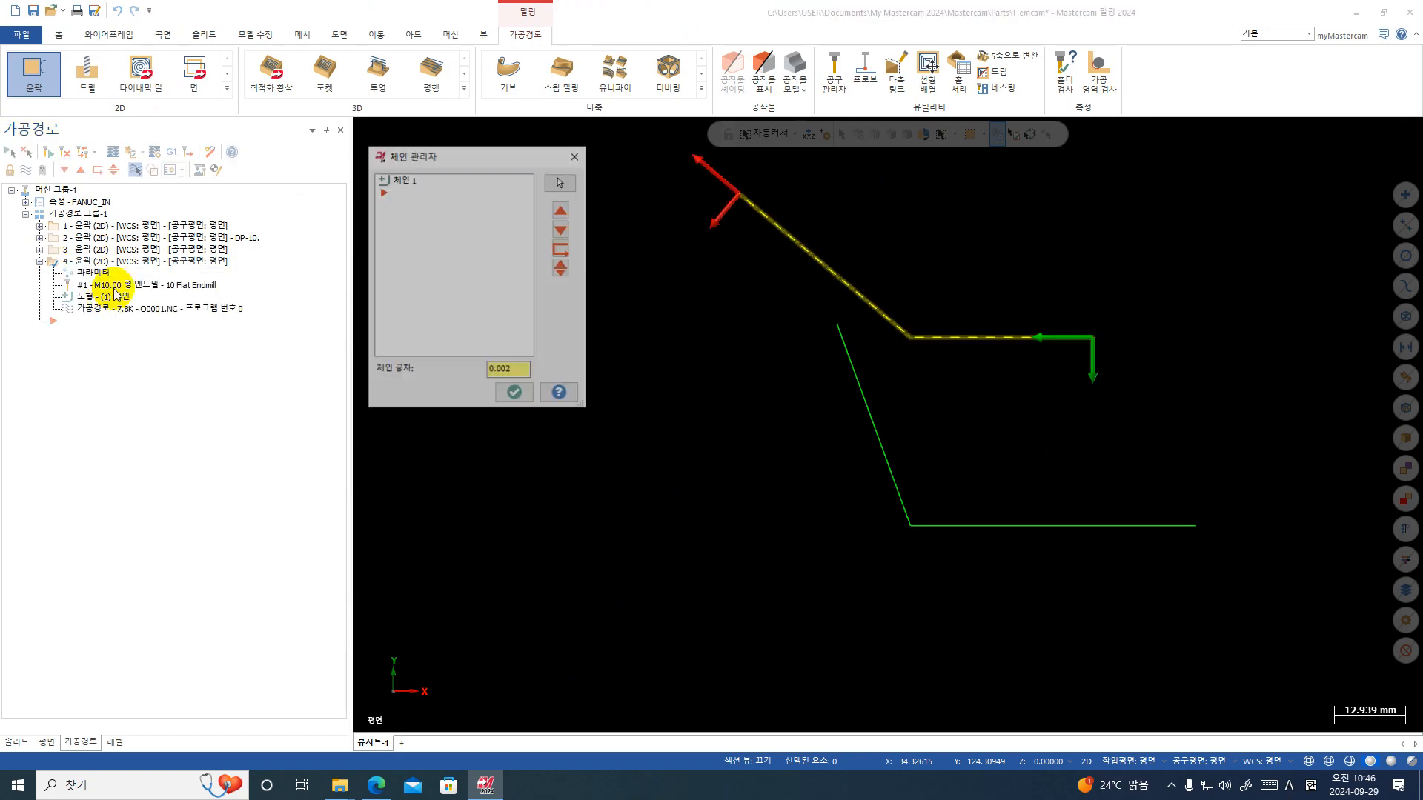
{"action": "right_click", "coordinate": [381, 238]}
{"action": "left_click", "coordinate": [707, 285]}
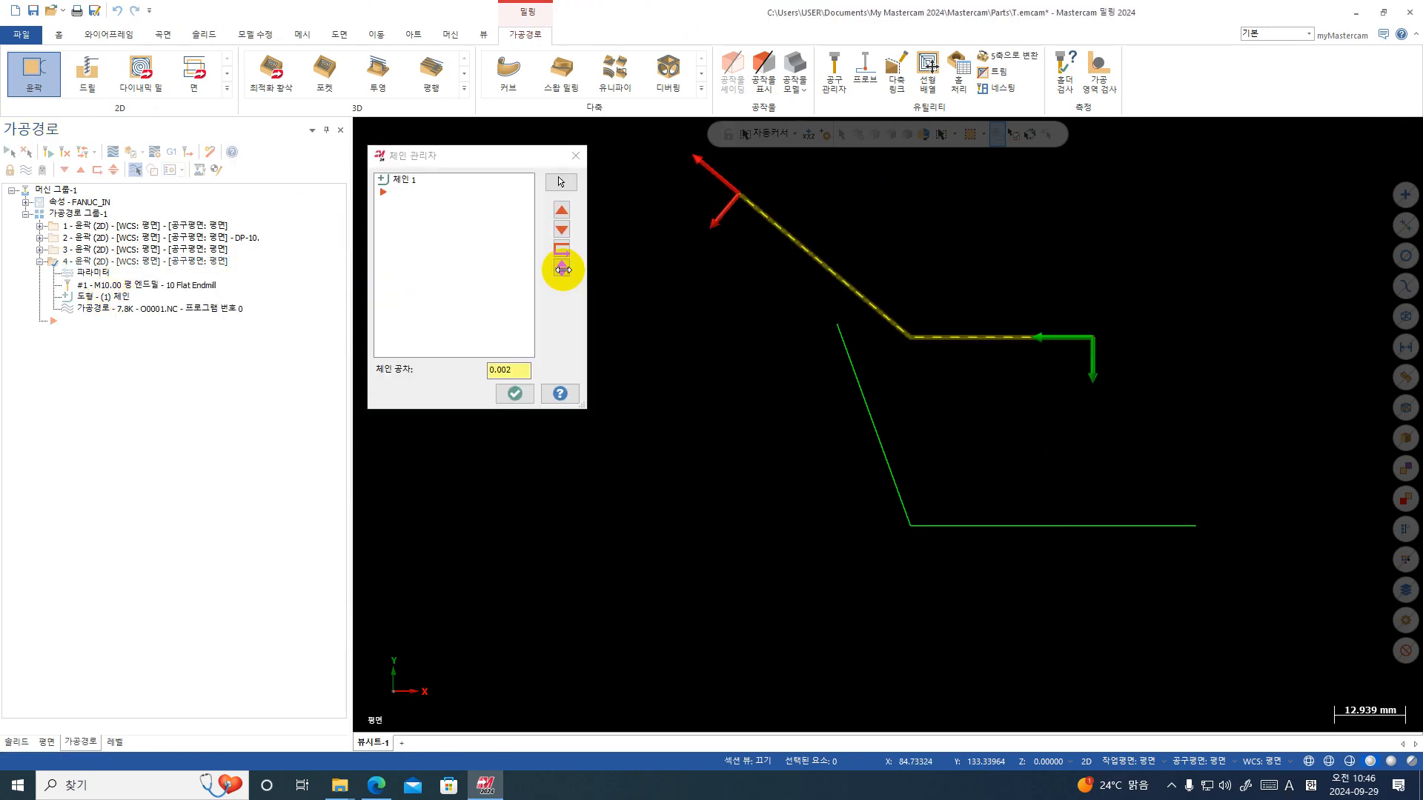
{"action": "right_click", "coordinate": [408, 234]}
{"action": "left_click", "coordinate": [437, 246]}
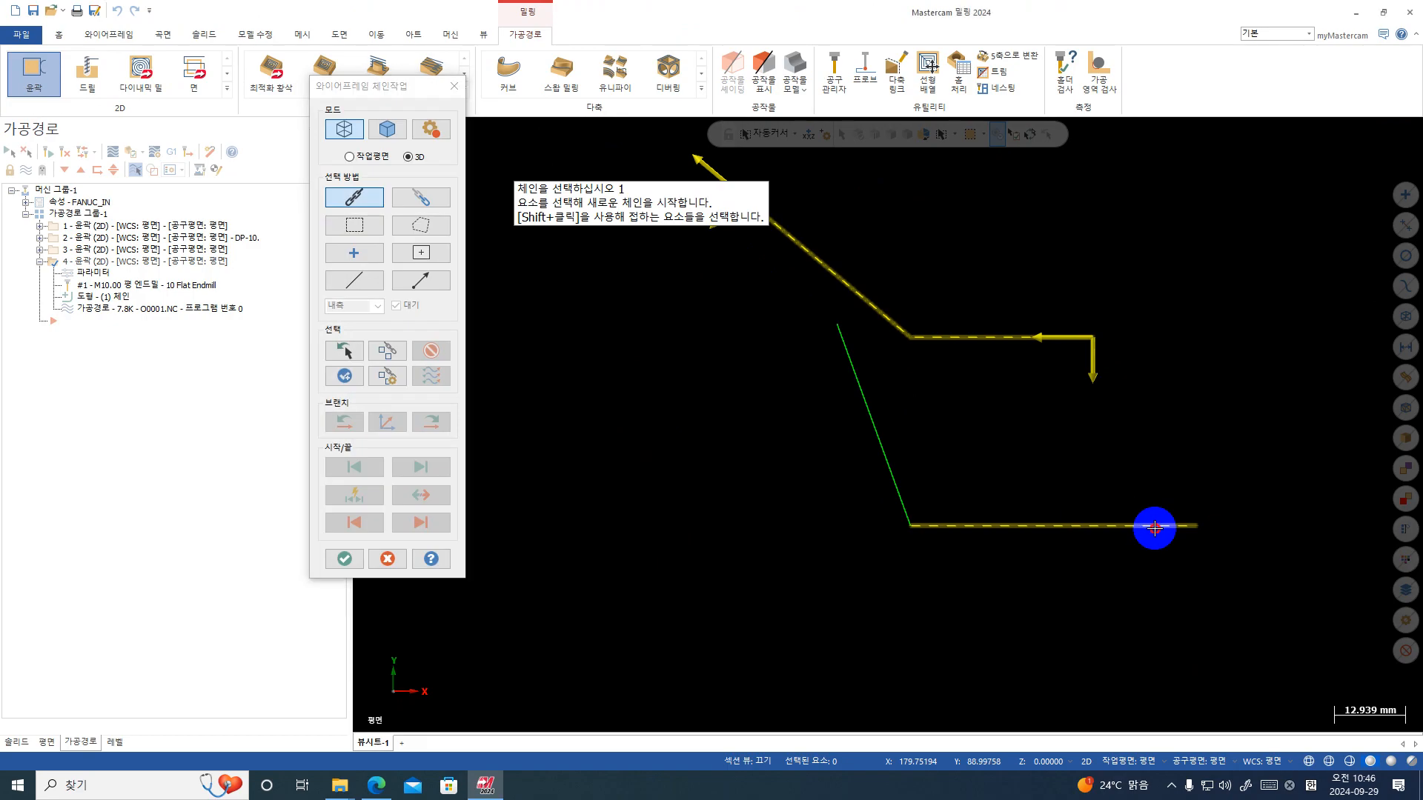
{"action": "left_click", "coordinate": [1153, 526]}
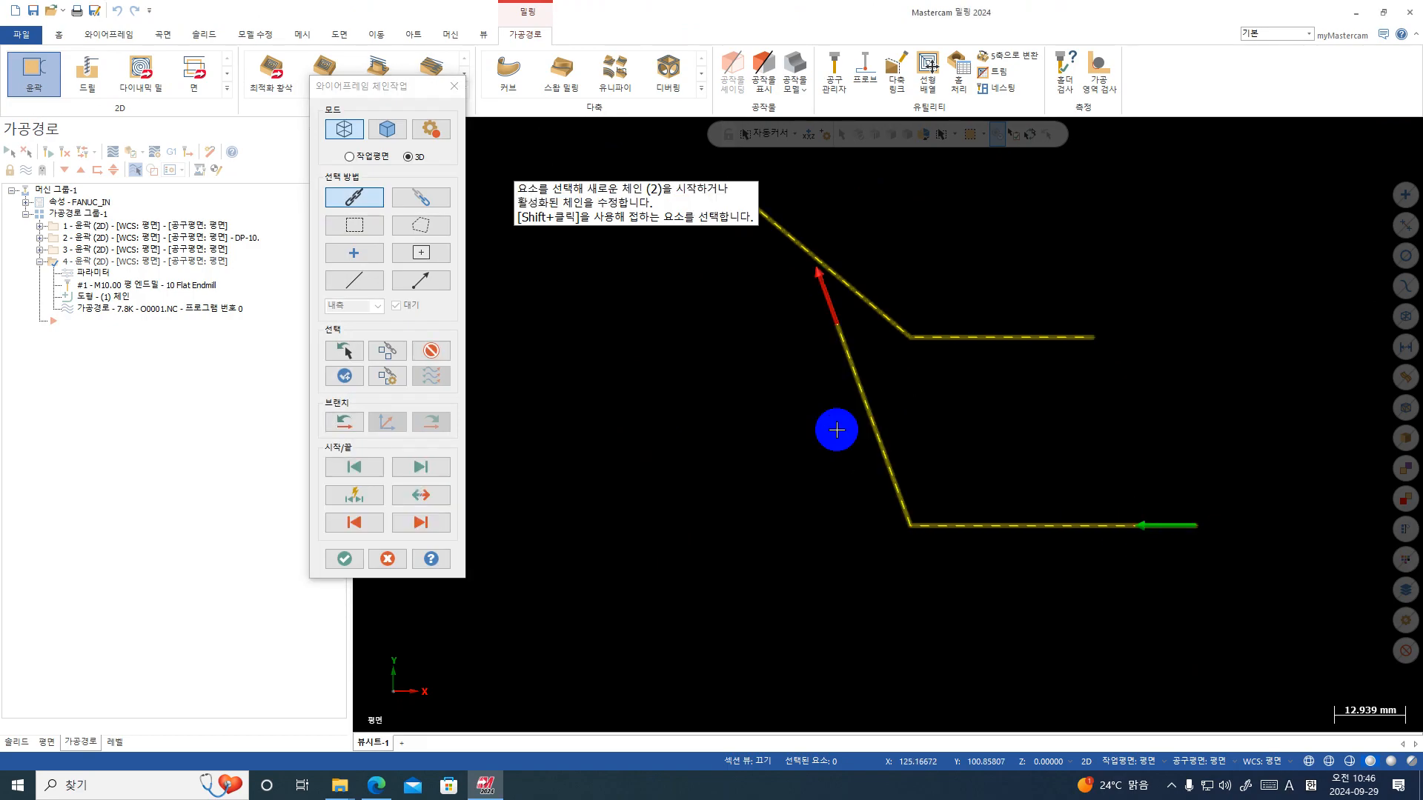
{"action": "left_click", "coordinate": [328, 562]}
{"action": "left_click", "coordinate": [511, 393]}
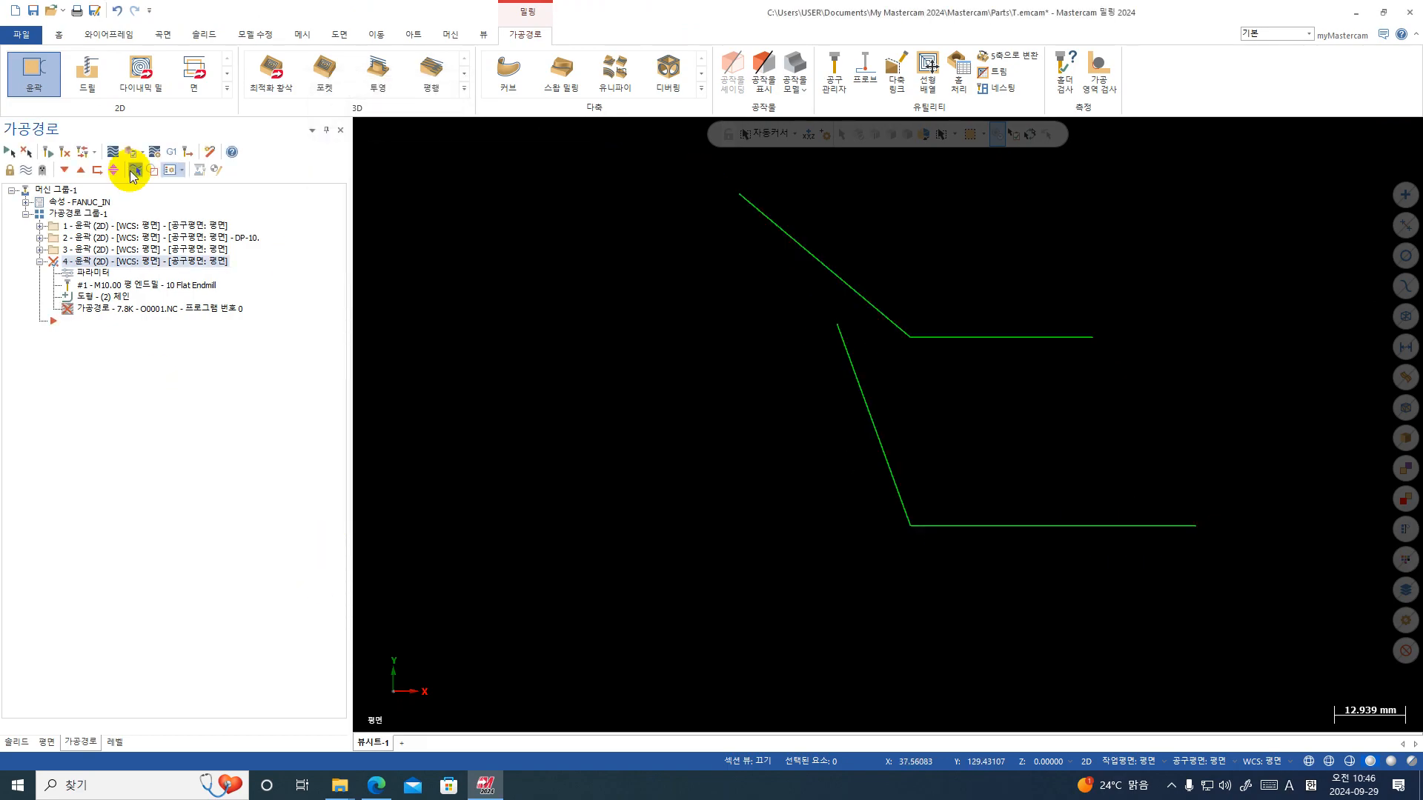
- Regenerate contour operation 4 and backplot both chains to compare the tool motion at the 140° and 110° corners
{"action": "left_click", "coordinate": [49, 151]}
{"action": "left_click", "coordinate": [115, 152]}
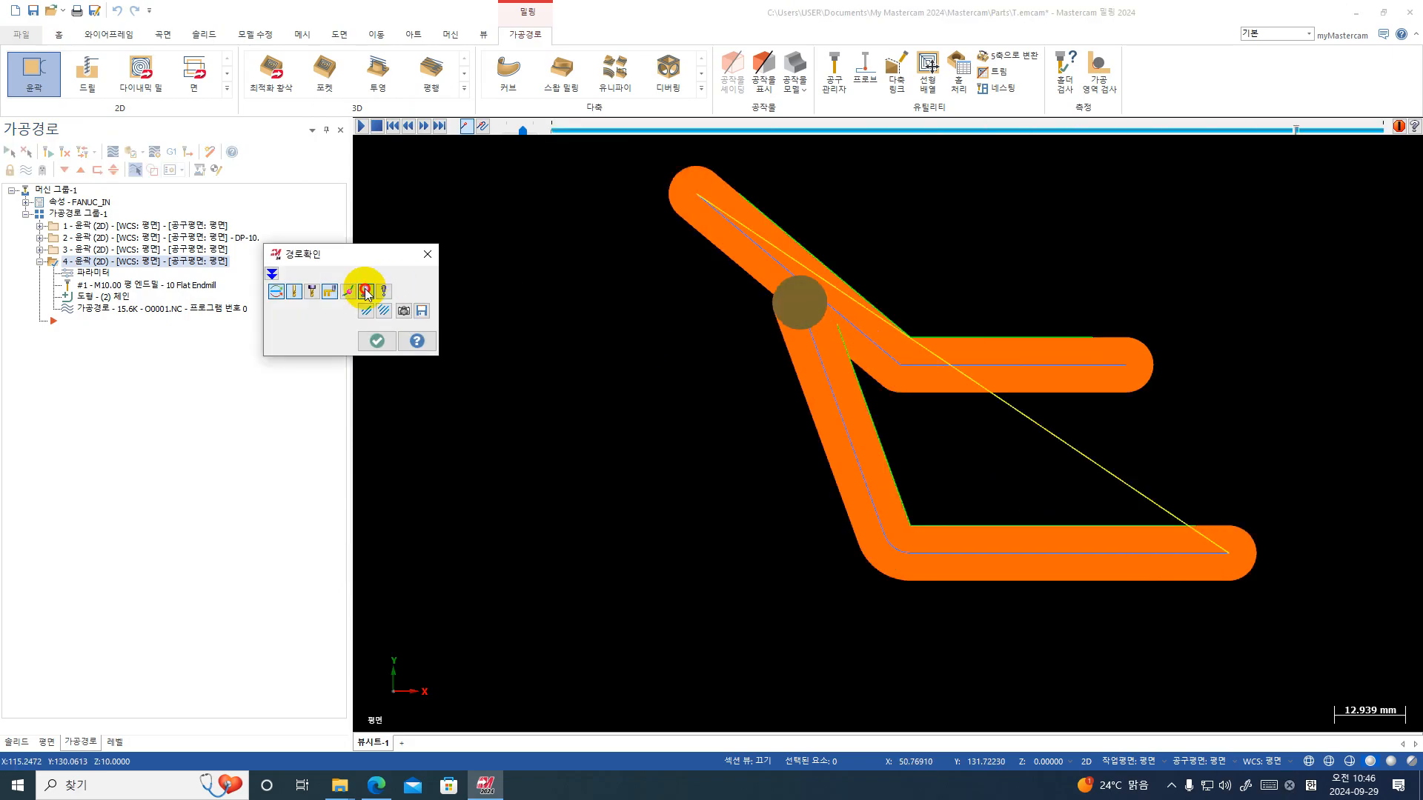
{"action": "scroll", "coordinate": [907, 552], "scroll_direction": "up", "scroll_amount": 2}
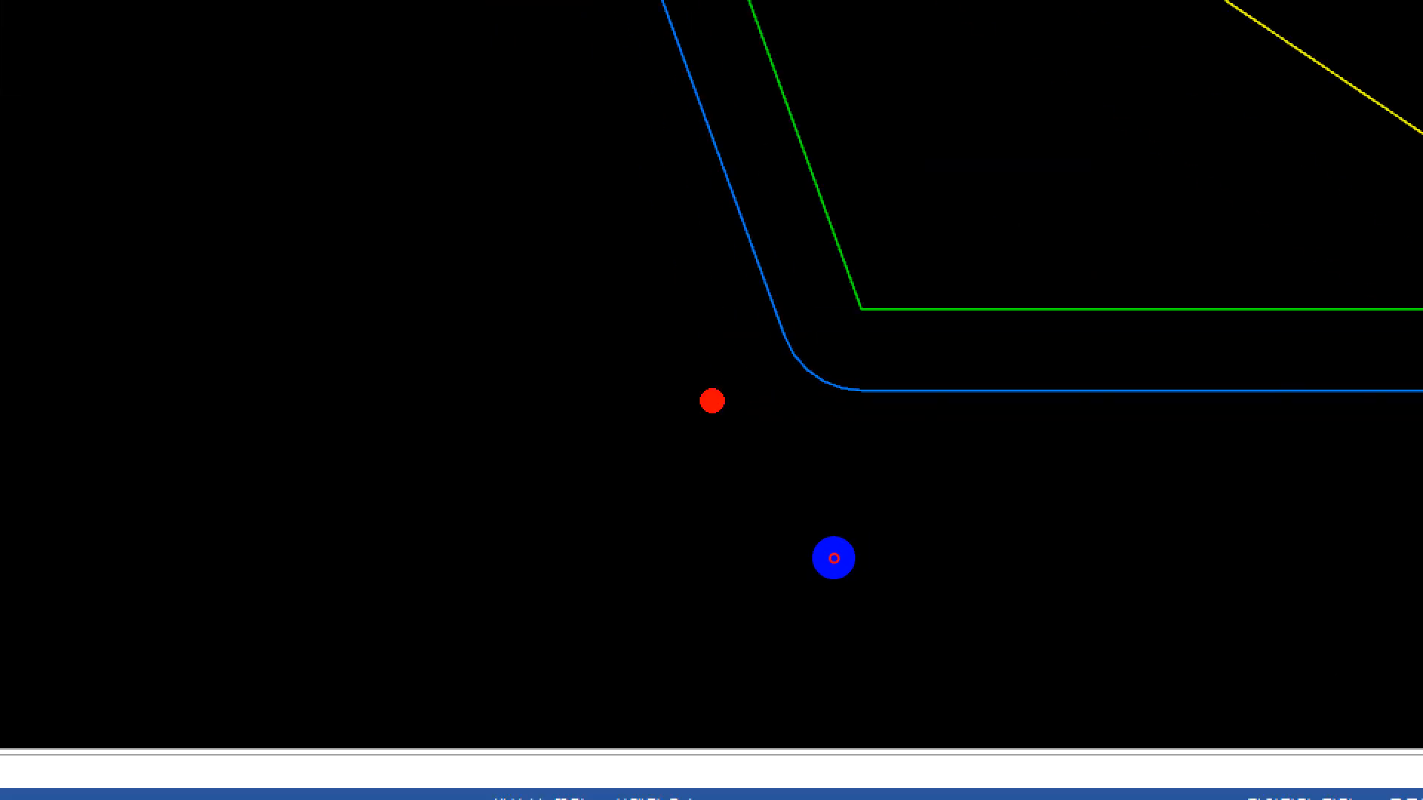
{"action": "left_click_drag", "start_coordinate": [846, 442], "coordinate": [769, 375]}
{"action": "mouse_move", "coordinate": [633, 458]}
{"action": "left_mouse_down"}
{"action": "mouse_move", "coordinate": [714, 408]}
{"action": "mouse_move", "coordinate": [727, 487]}
{"action": "left_mouse_up"}
{"action": "mouse_move", "coordinate": [841, 520]}
{"action": "left_mouse_down"}
{"action": "mouse_move", "coordinate": [904, 424]}
{"action": "mouse_move", "coordinate": [964, 485]}
{"action": "left_mouse_up"}
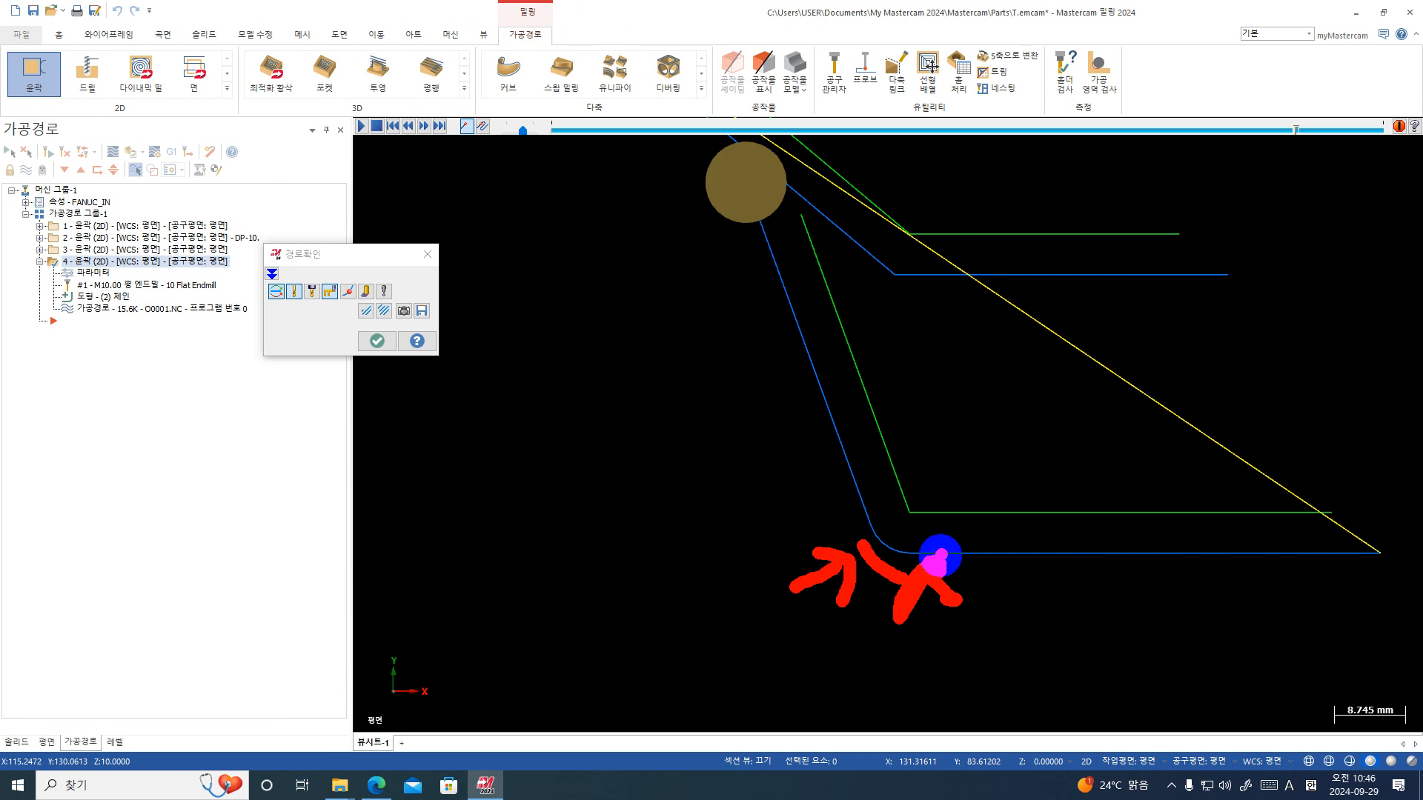
{"action": "mouse_move", "coordinate": [1277, 600]}
{"action": "left_mouse_down"}
{"action": "mouse_move", "coordinate": [1329, 596]}
{"action": "mouse_move", "coordinate": [1357, 566]}
{"action": "mouse_move", "coordinate": [953, 566]}
{"action": "mouse_move", "coordinate": [874, 541]}
{"action": "mouse_move", "coordinate": [748, 149]}
{"action": "left_mouse_up"}
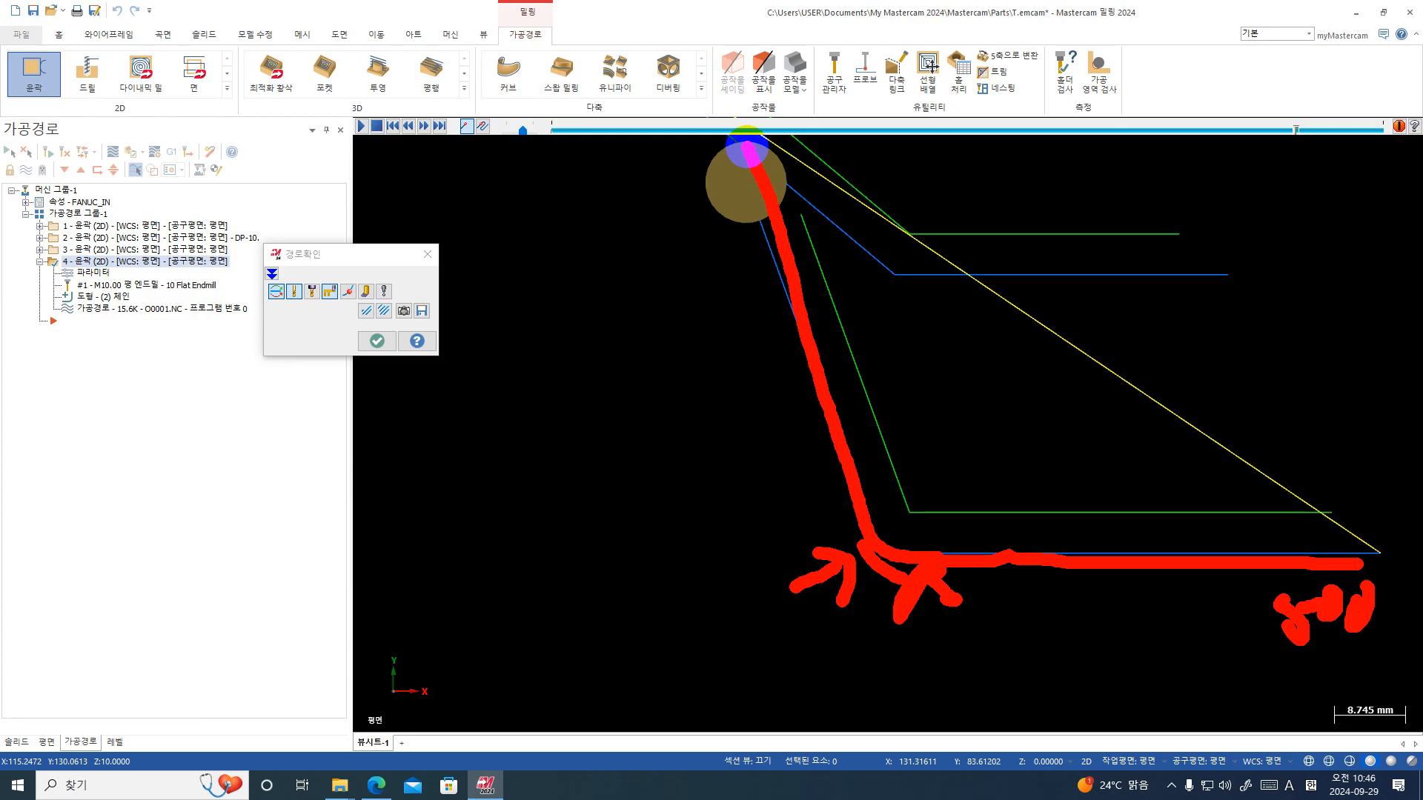
{"action": "key", "text": "Escape"}
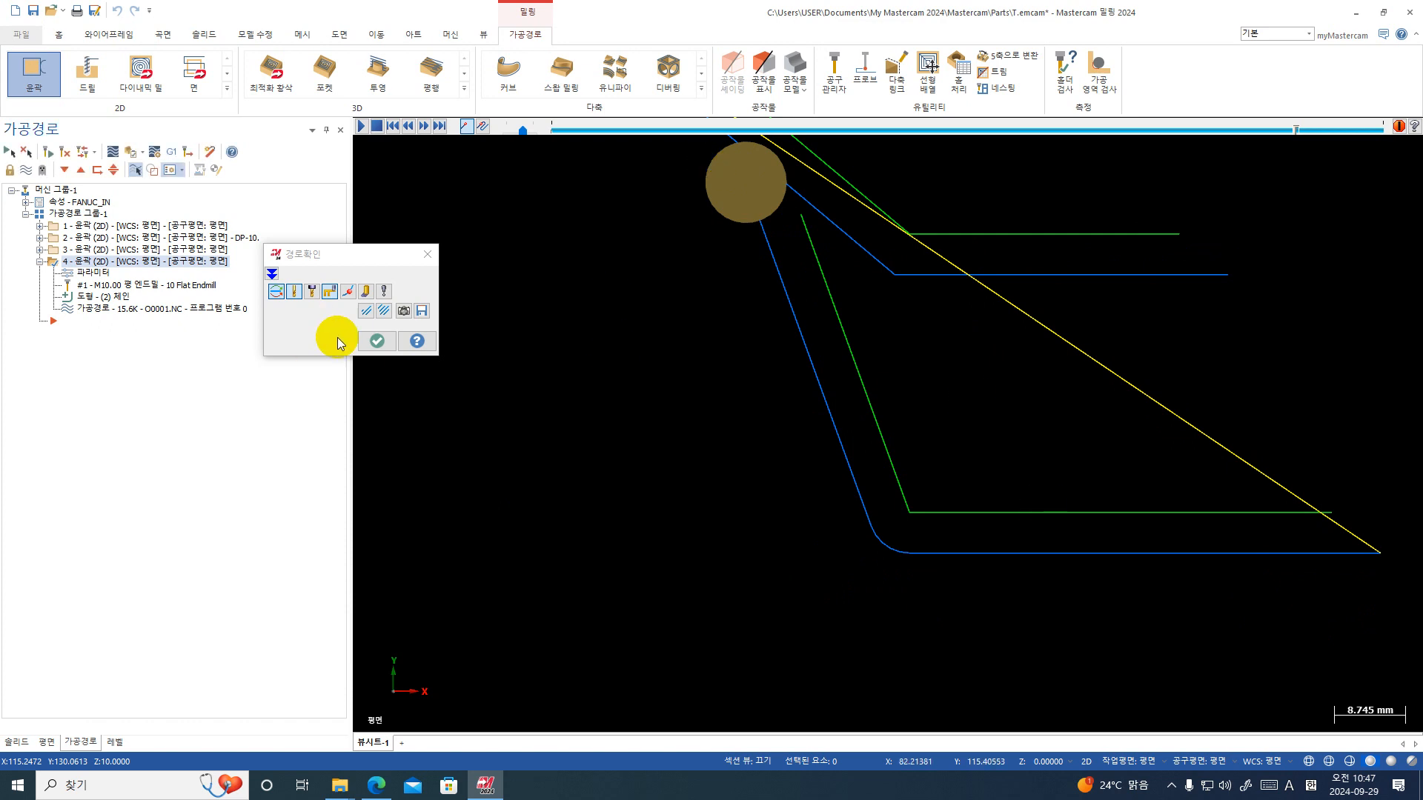
- Close the backplot, set the corner rolling (모서리절삭형태) of contour operation 4 to 안 함 and regenerate the toolpath
{"action": "left_click", "coordinate": [376, 341]}
{"action": "left_click", "coordinate": [93, 275]}
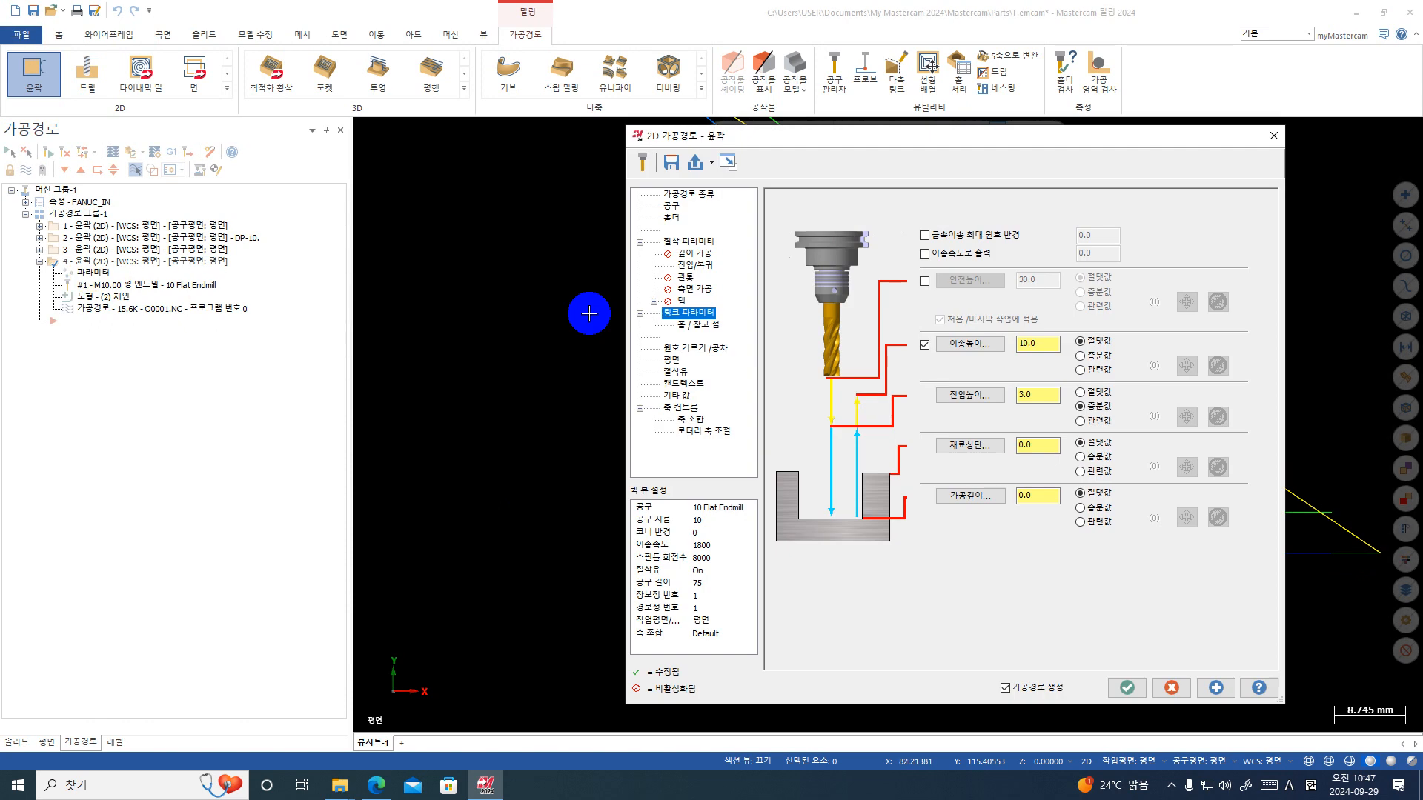
{"action": "left_click", "coordinate": [681, 252]}
{"action": "left_click", "coordinate": [685, 242]}
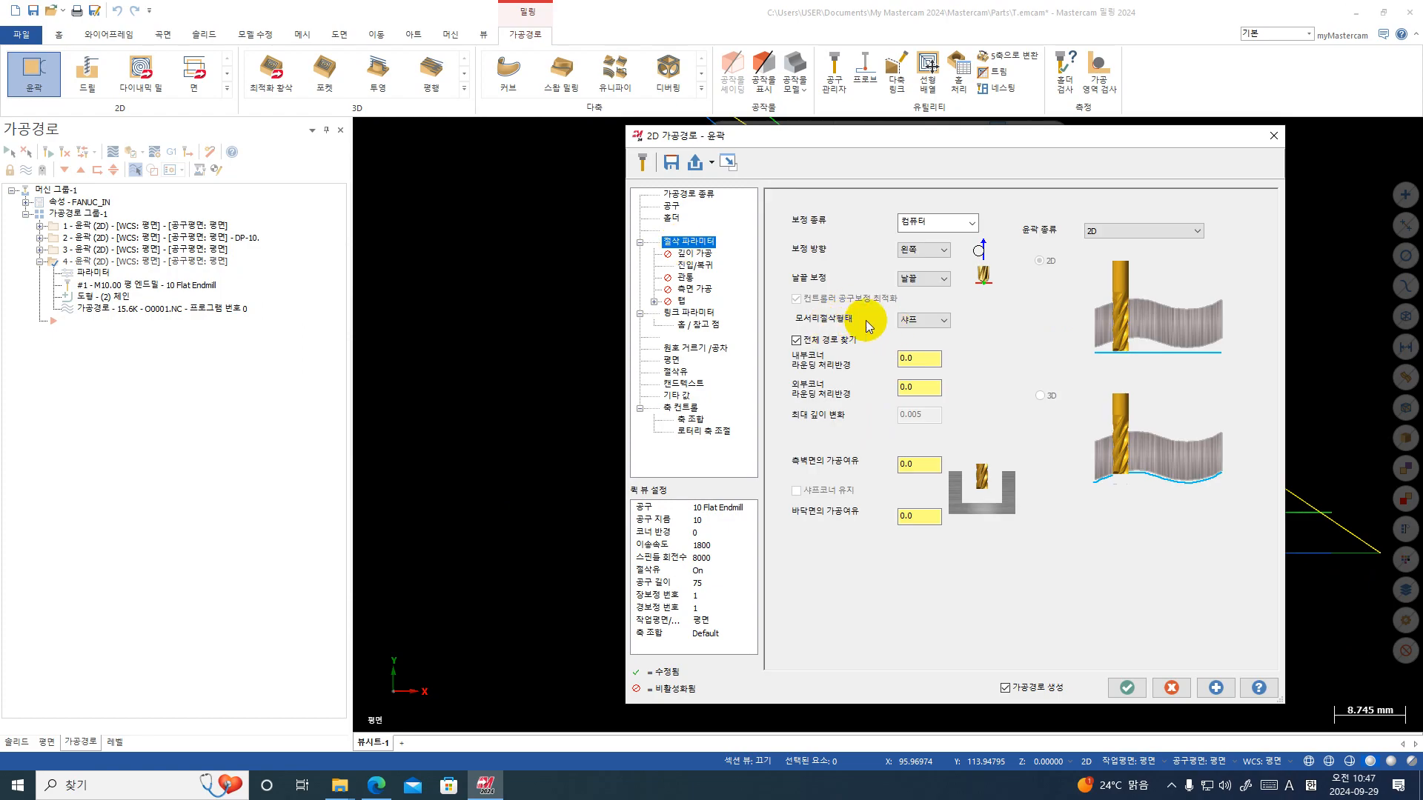
{"action": "left_click", "coordinate": [931, 321]}
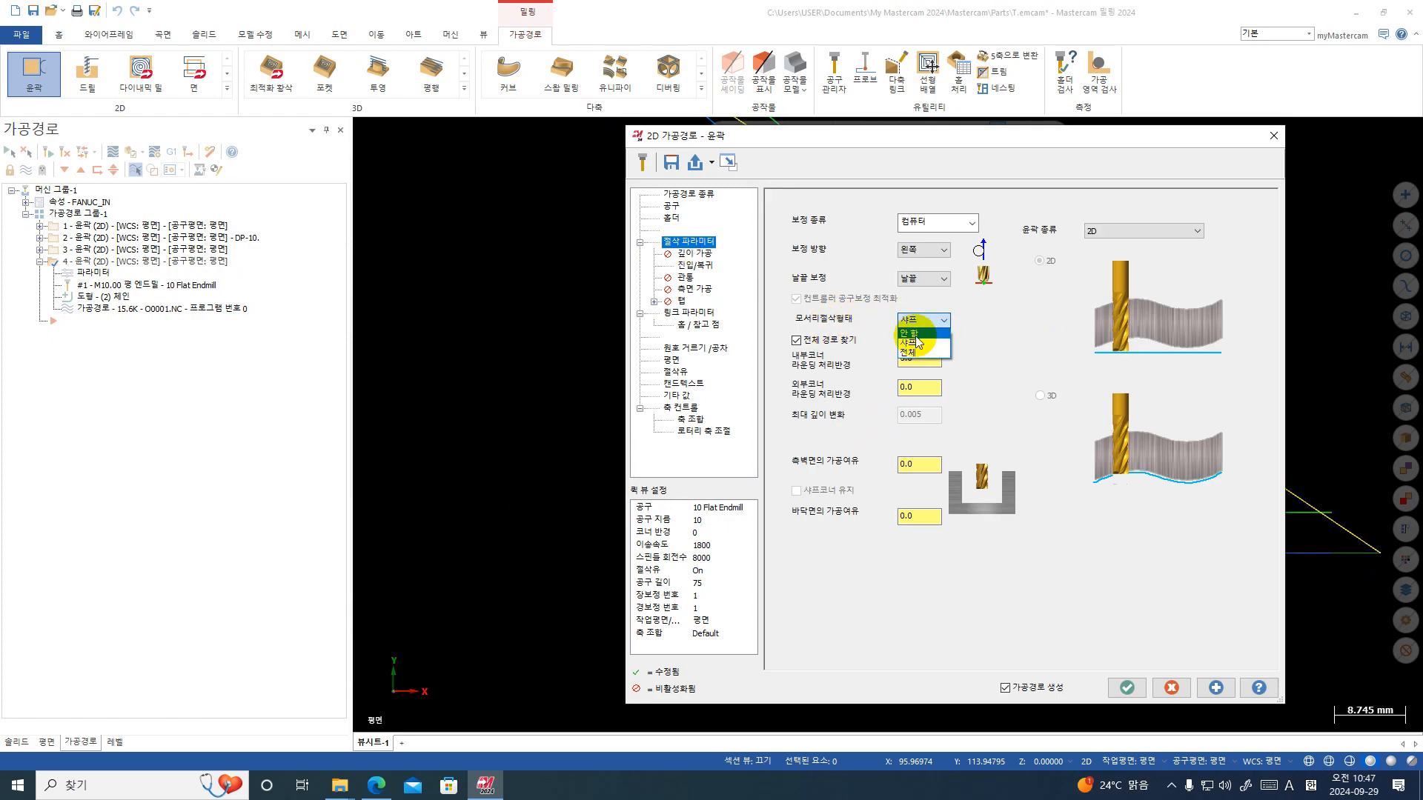
{"action": "left_click", "coordinate": [917, 335]}
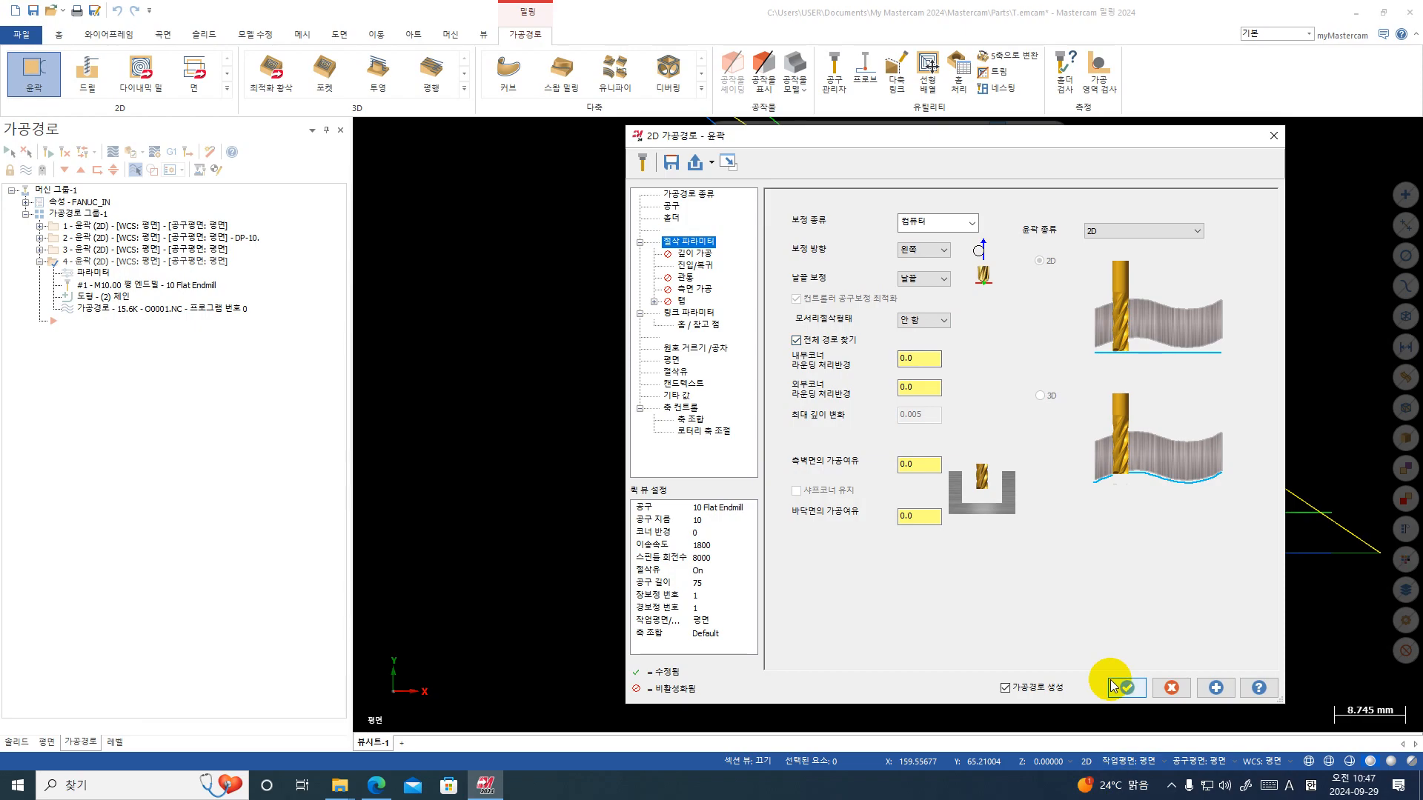
{"action": "left_click_drag", "start_coordinate": [850, 128], "coordinate": [120, 129]}
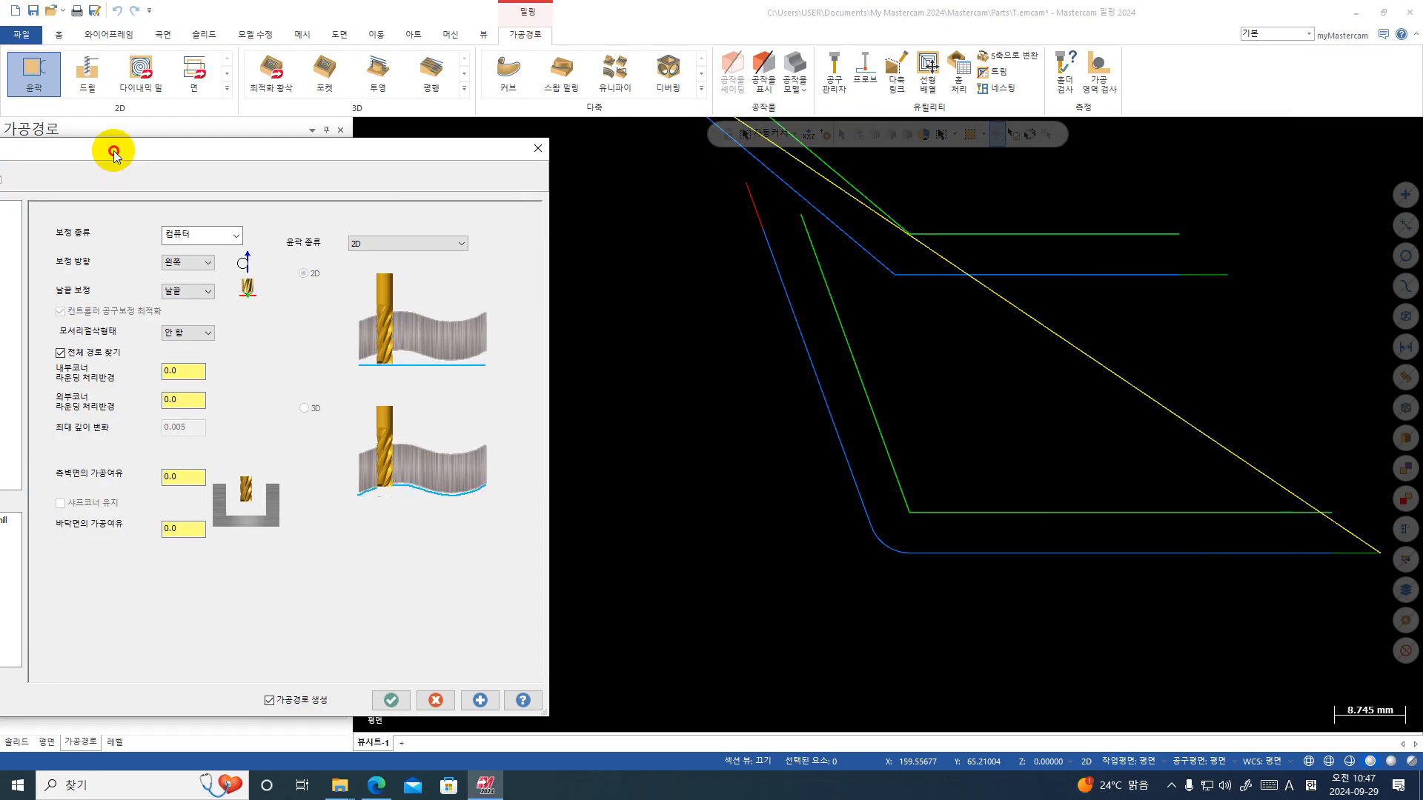
{"action": "left_click", "coordinate": [405, 688]}
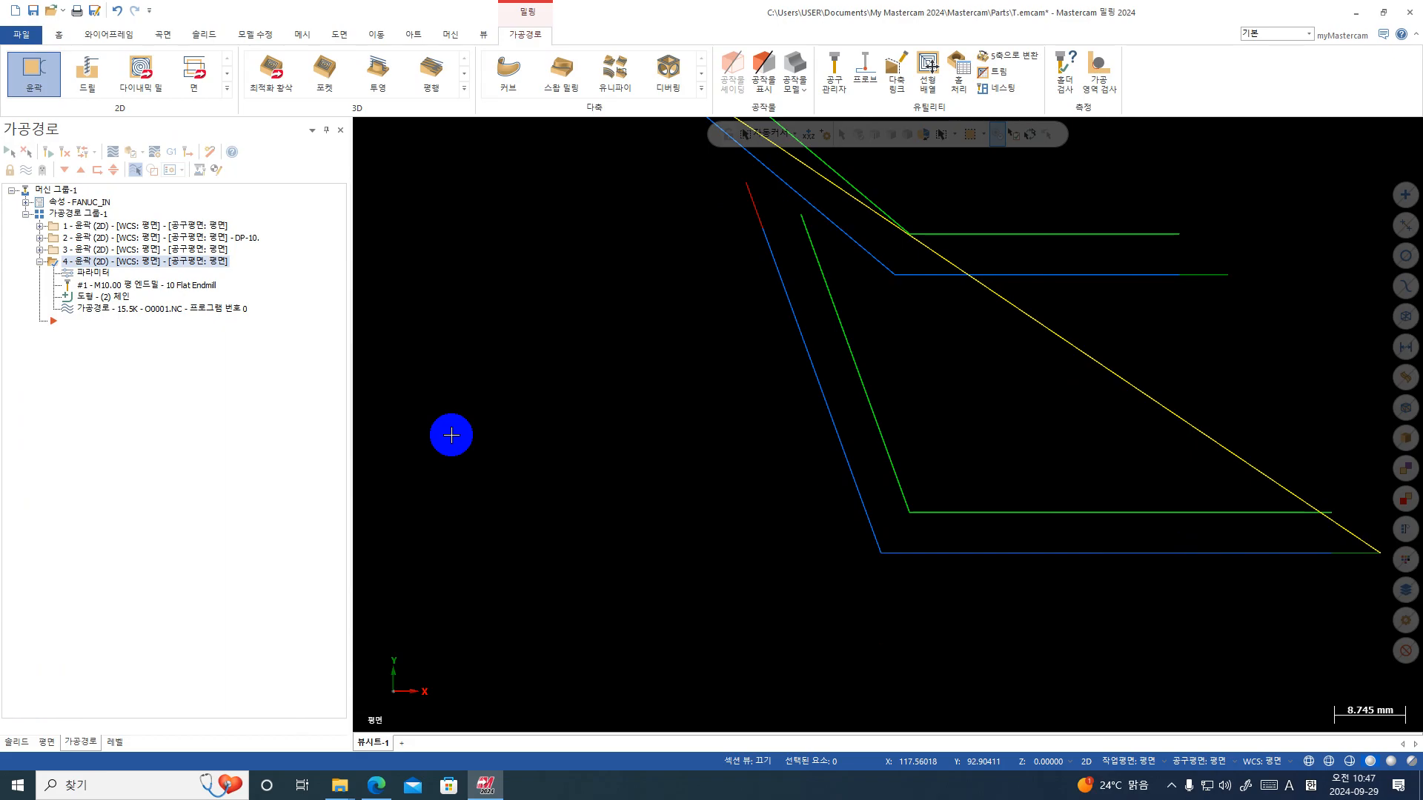
- Change the corner rolling of contour operation 4 to 전체 and regenerate both chains
{"action": "left_click", "coordinate": [67, 265]}
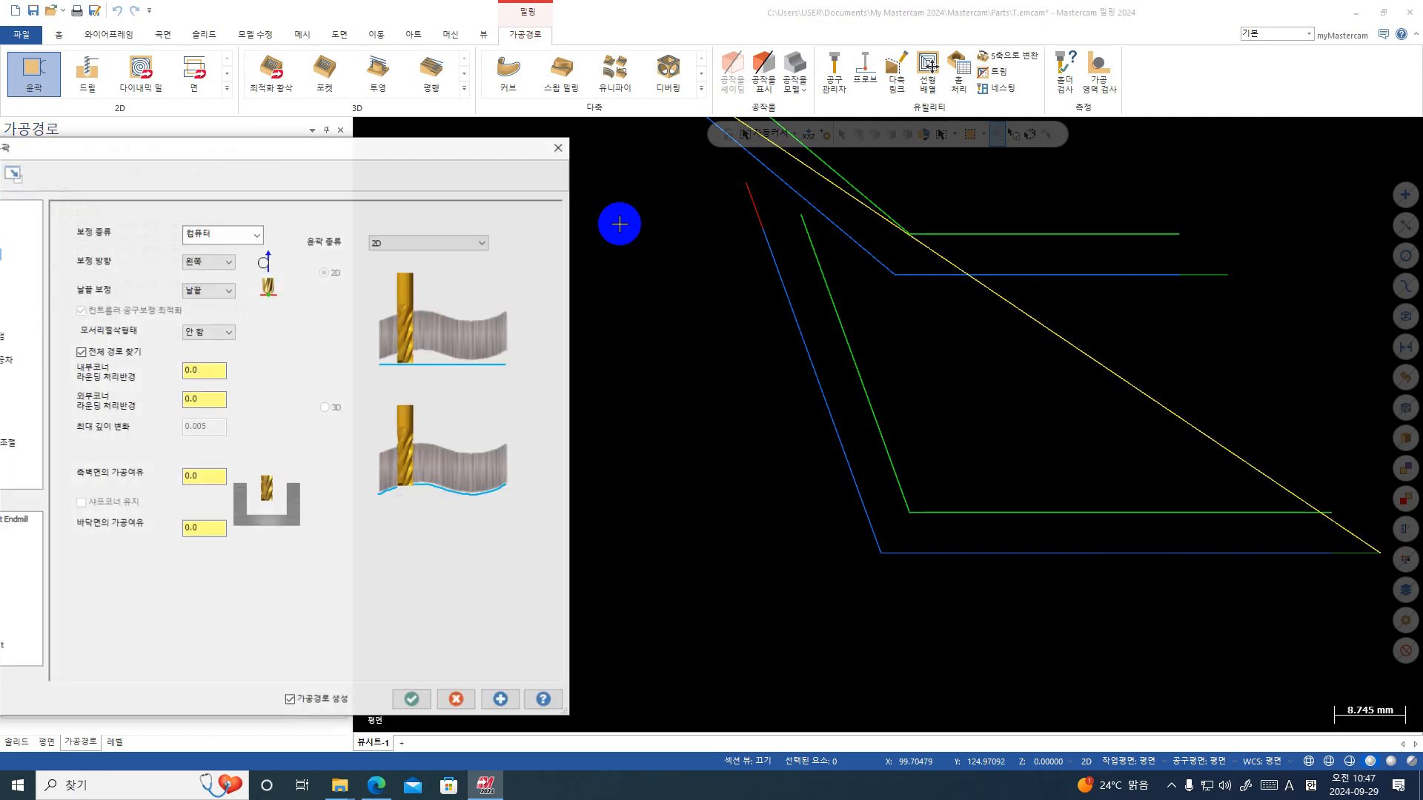
{"action": "left_click", "coordinate": [386, 258]}
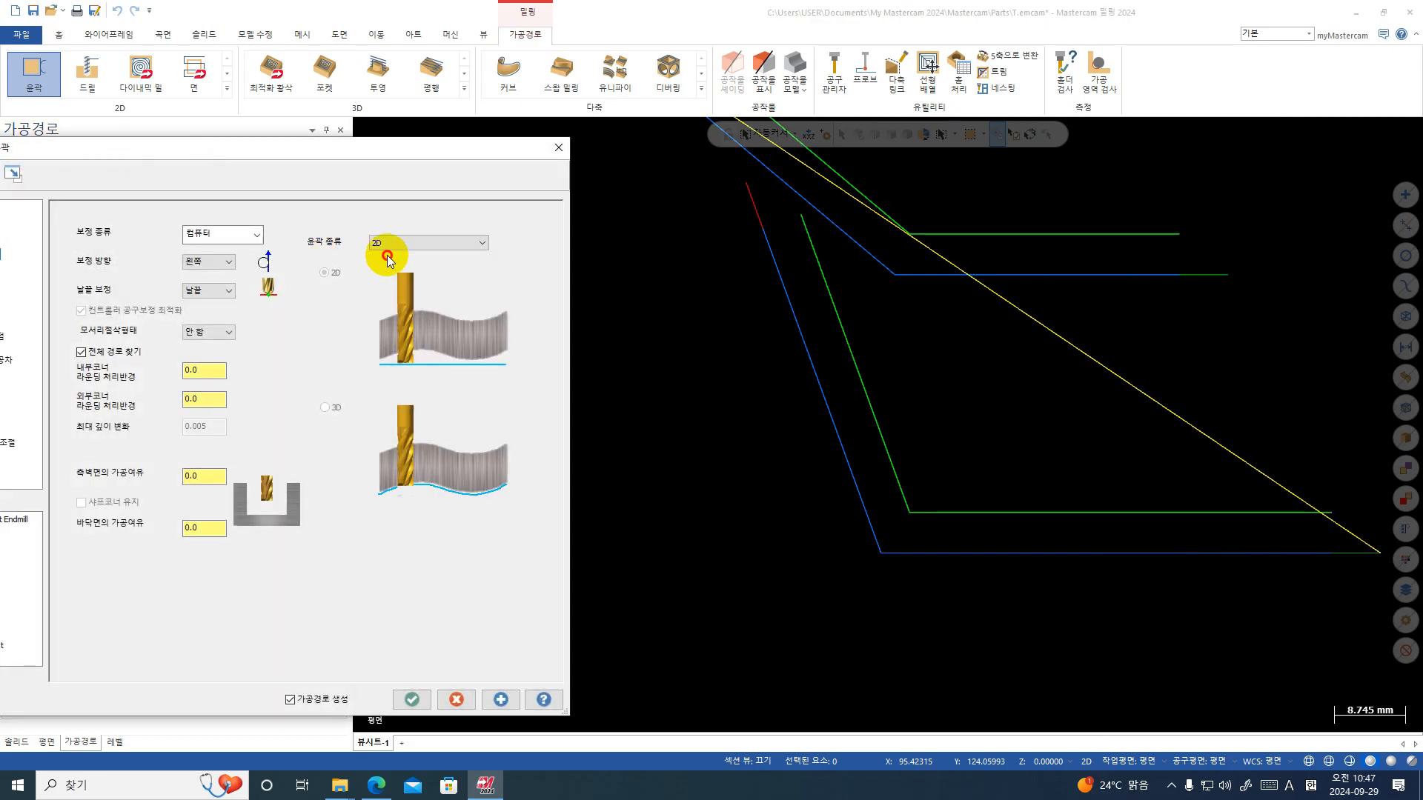
{"action": "left_click", "coordinate": [222, 333]}
{"action": "left_click", "coordinate": [198, 364]}
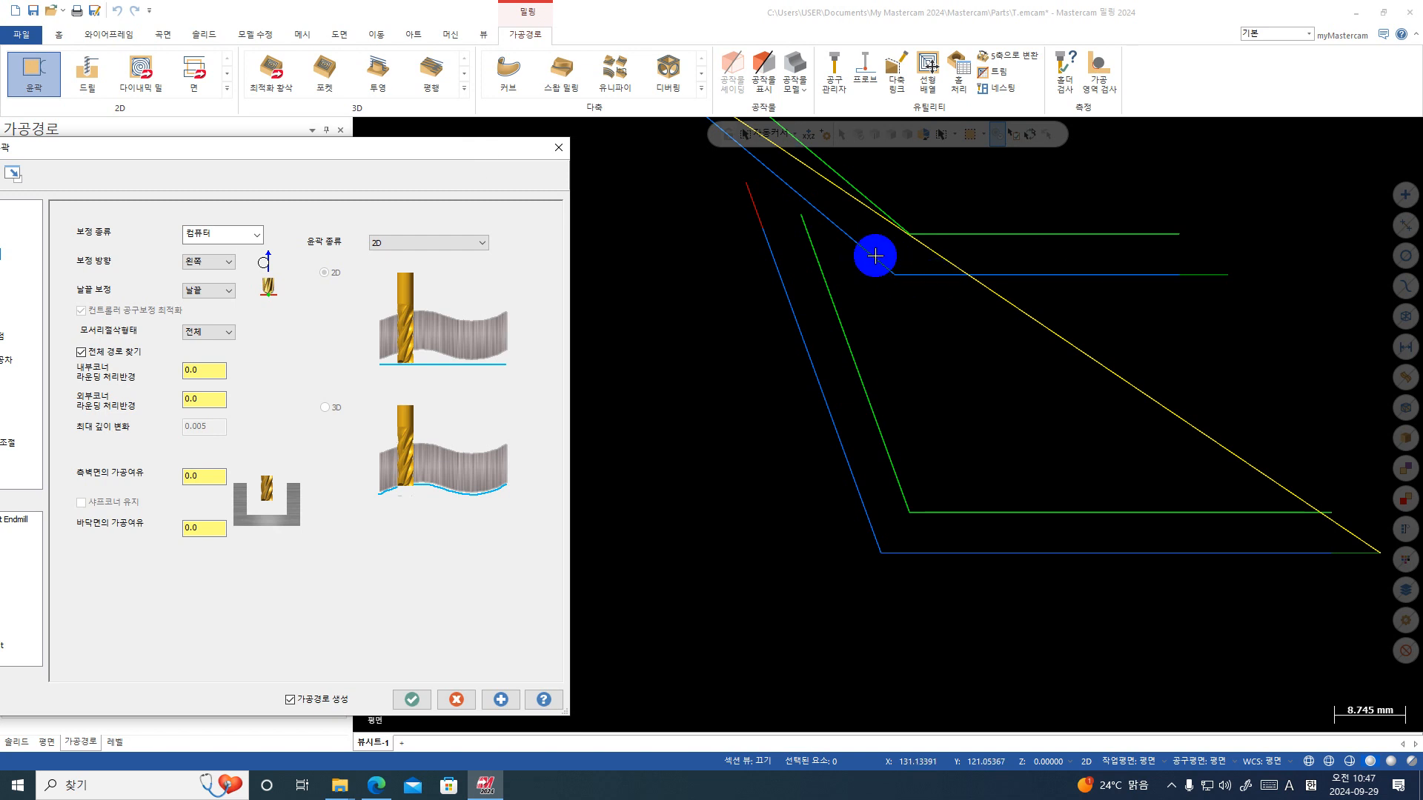
{"action": "left_click", "coordinate": [412, 700]}
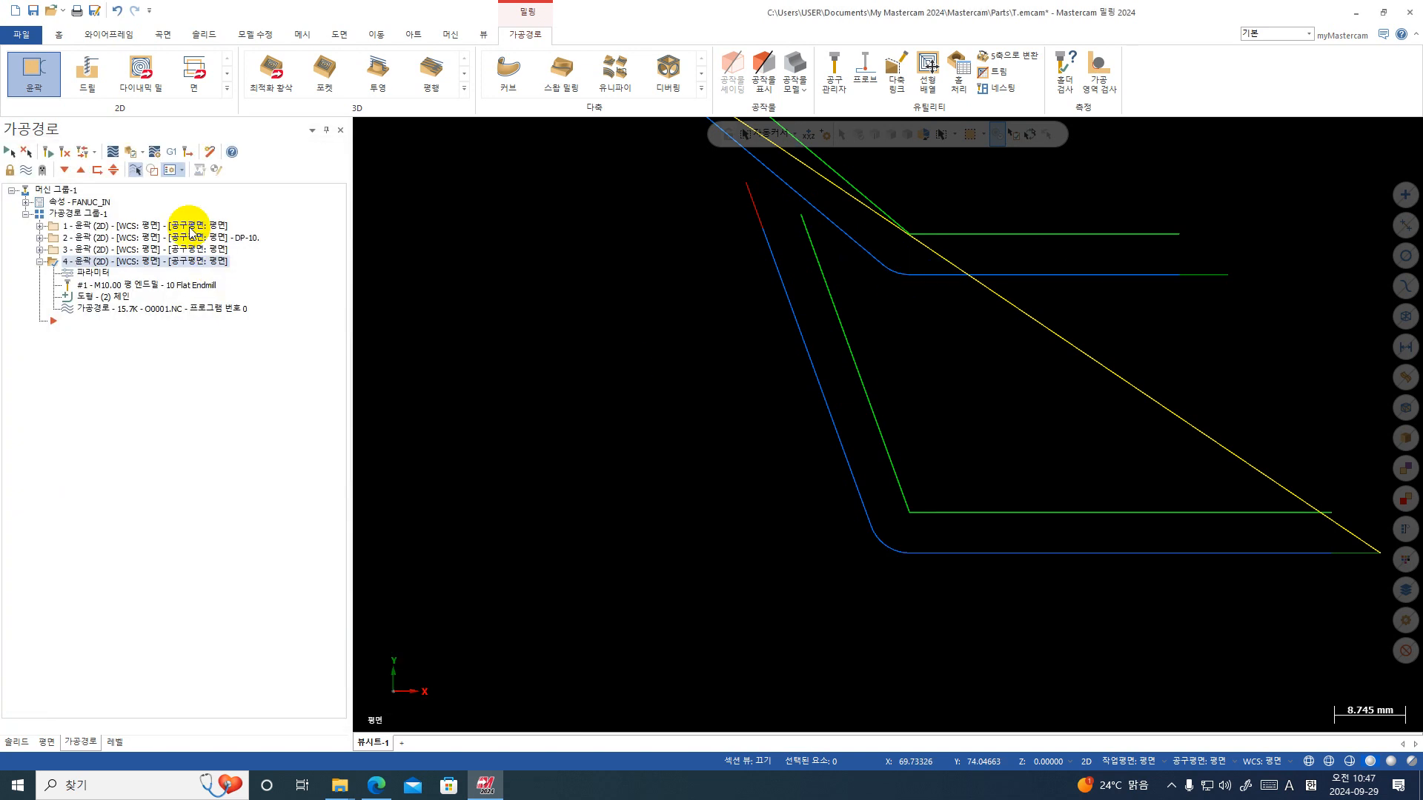
- Backplot contour operation 4 with and without the shaded cut area to examine the tool motion around both corners
{"action": "left_click", "coordinate": [118, 149]}
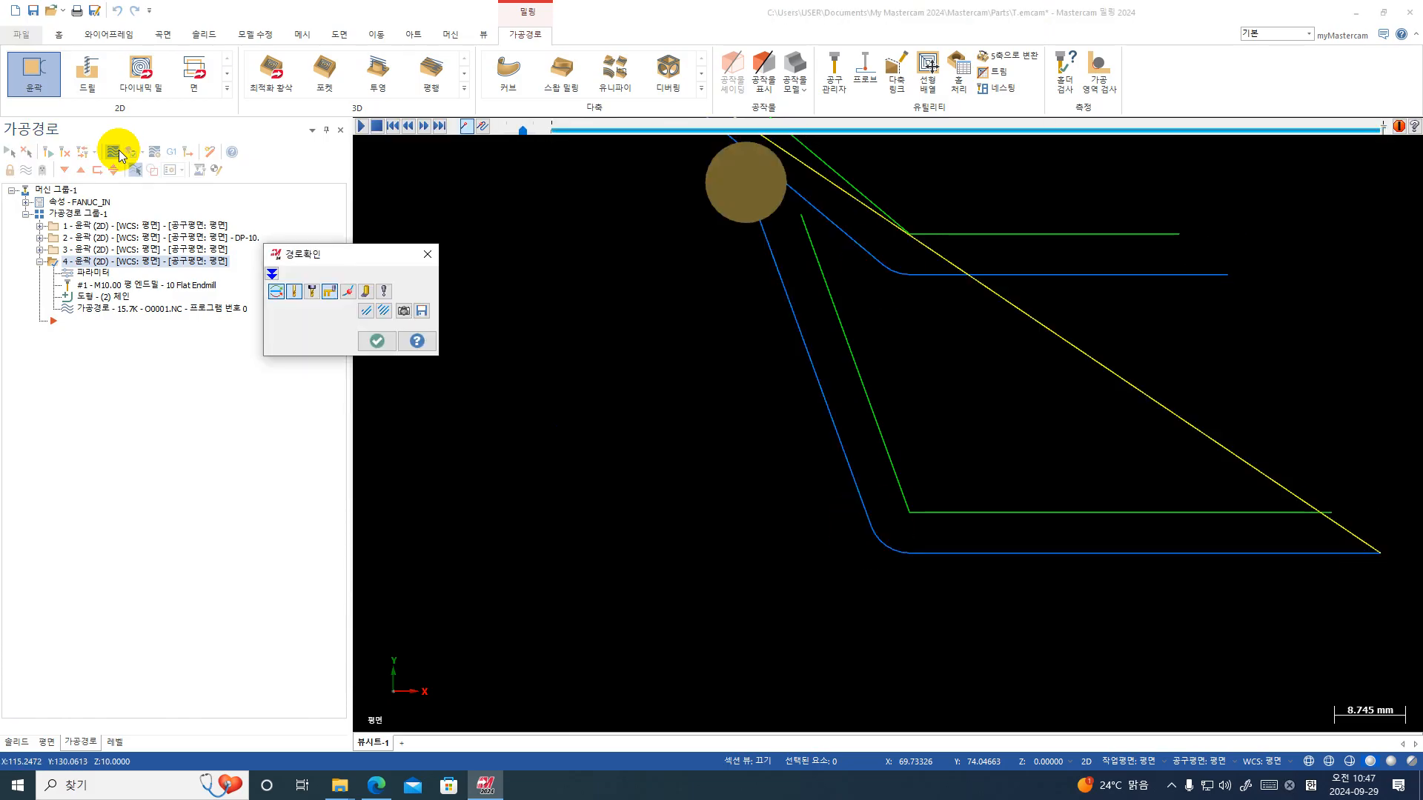
{"action": "left_click", "coordinate": [365, 291]}
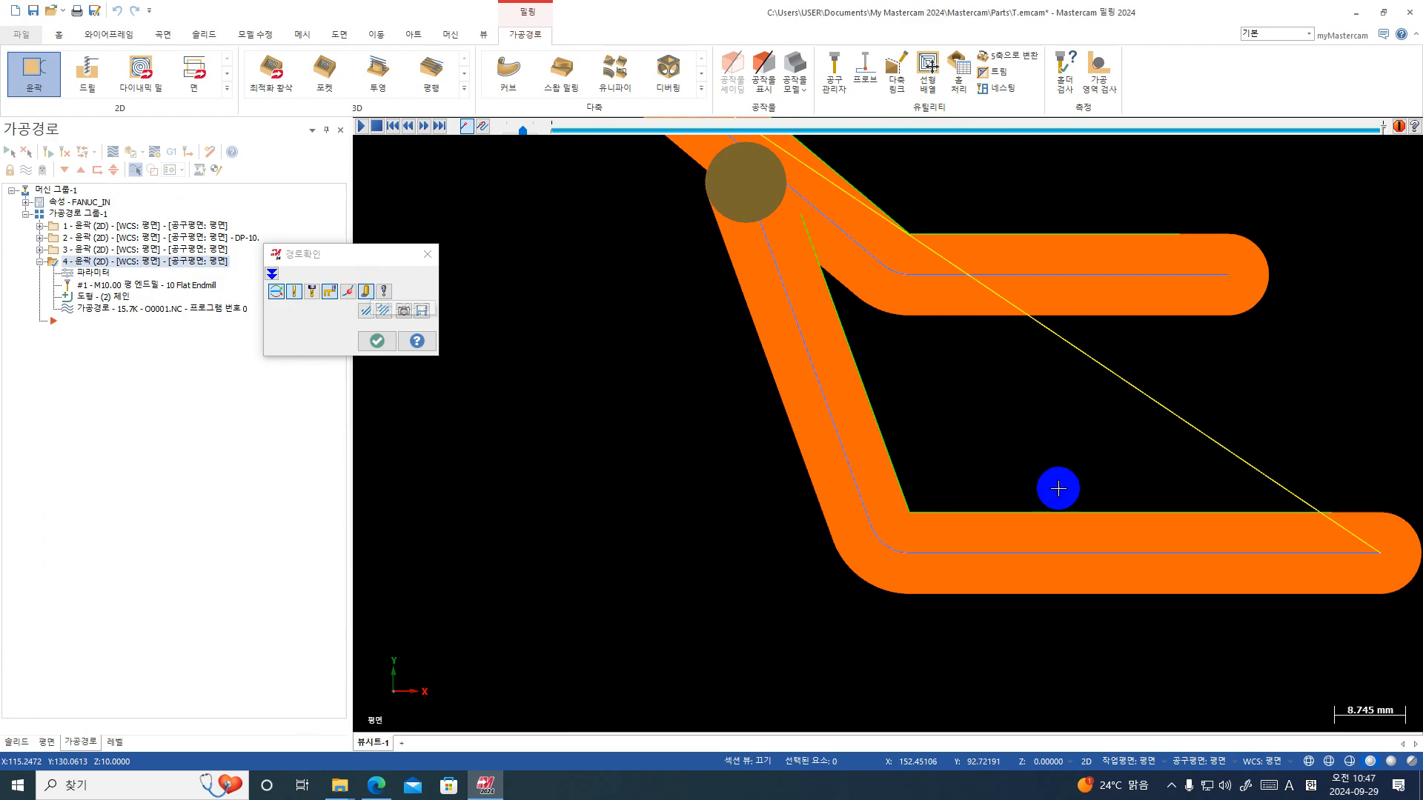
{"action": "scroll", "coordinate": [1058, 486], "scroll_direction": "up", "scroll_amount": 2}
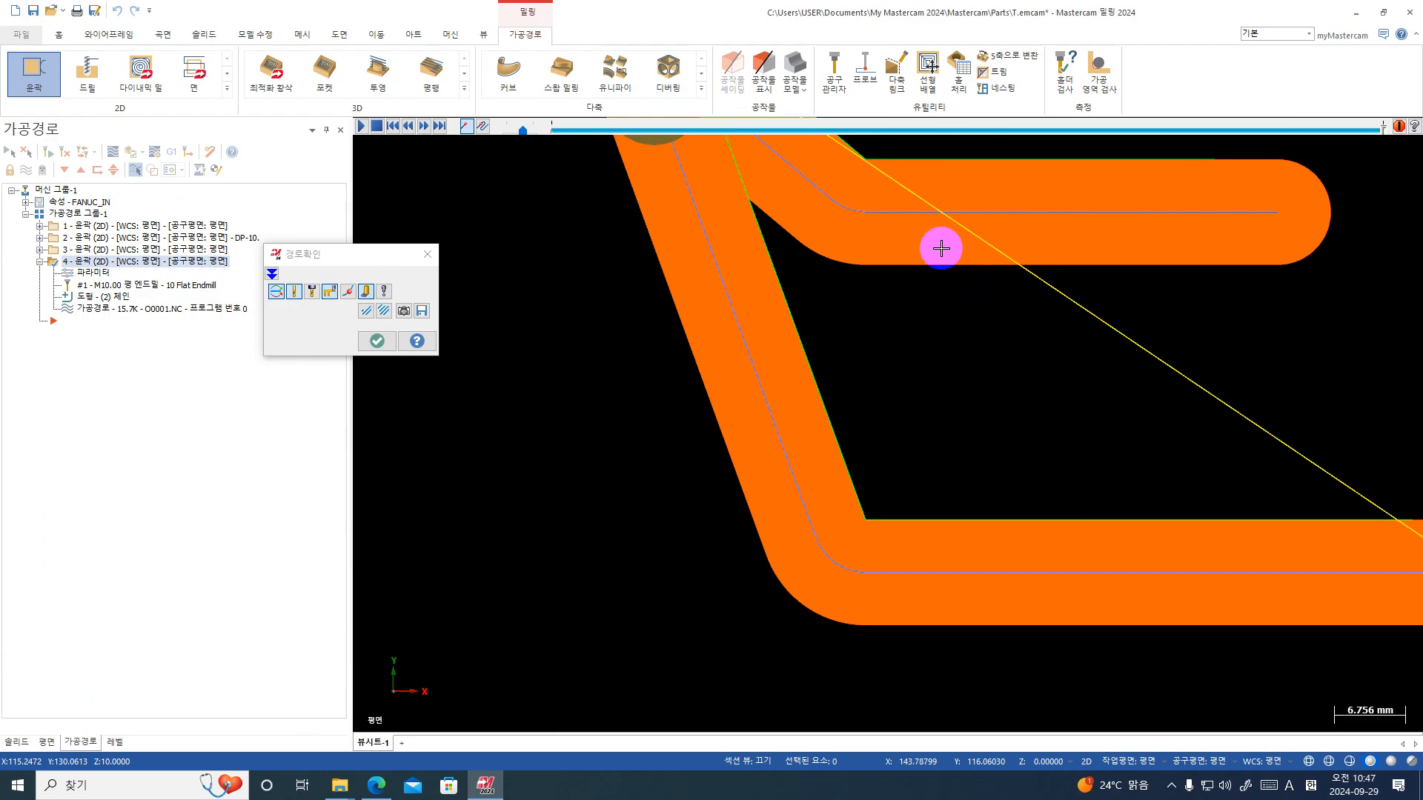
{"action": "scroll", "coordinate": [941, 249], "scroll_direction": "down", "scroll_amount": 1}
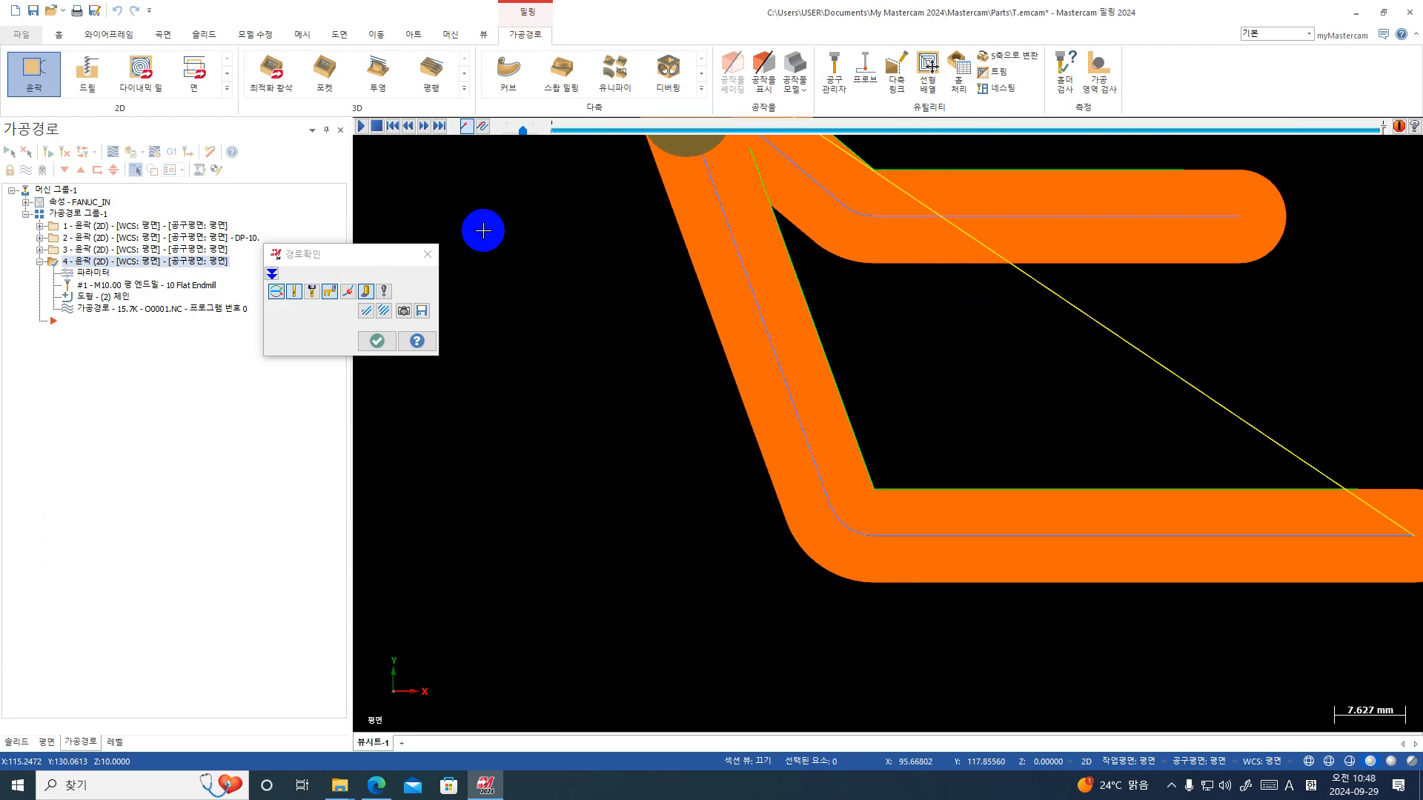
{"action": "left_click", "coordinate": [365, 291]}
{"action": "scroll", "coordinate": [873, 231], "scroll_direction": "up", "scroll_amount": 1}
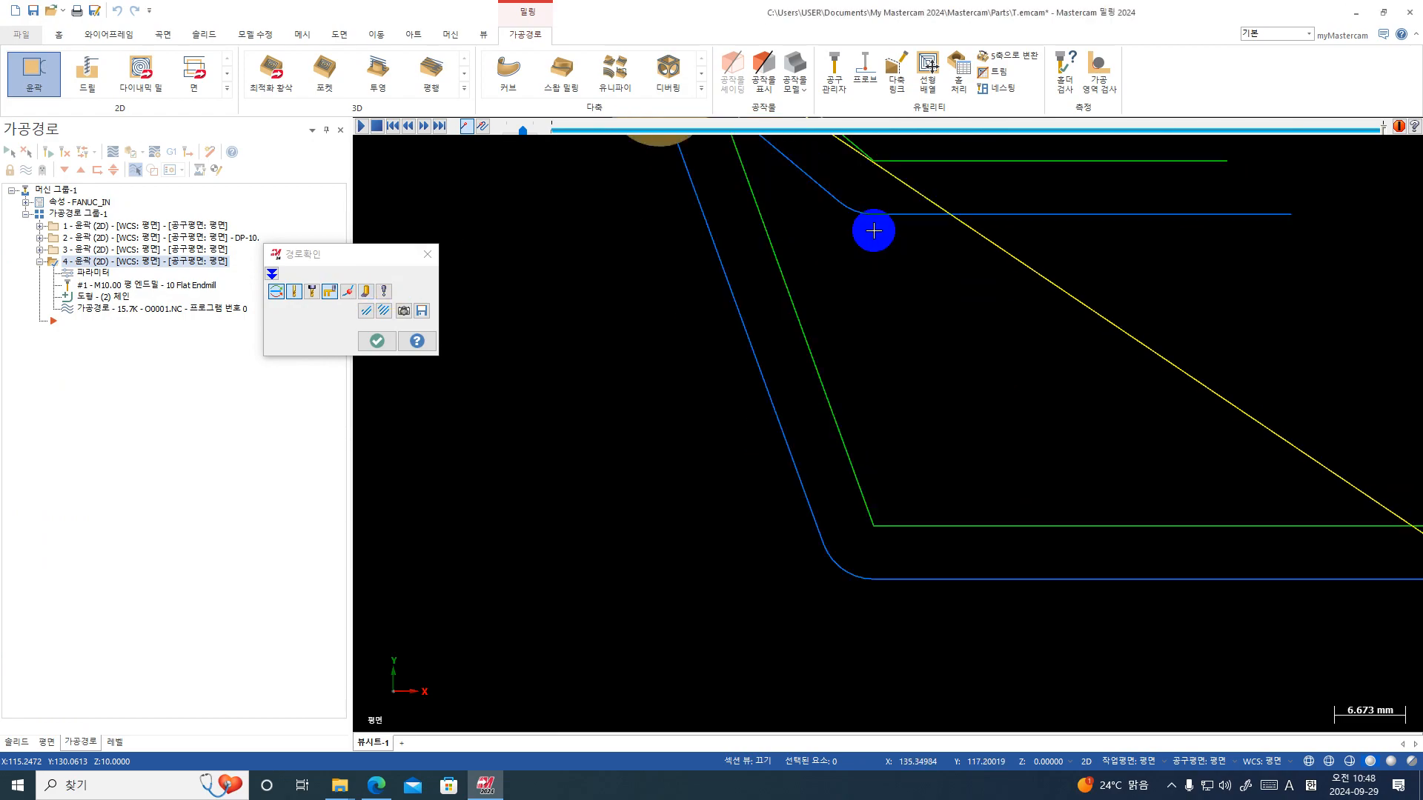
- Set the corner rolling of contour operation 4 back to 샤프 and regenerate the toolpath
{"action": "left_click", "coordinate": [99, 275]}
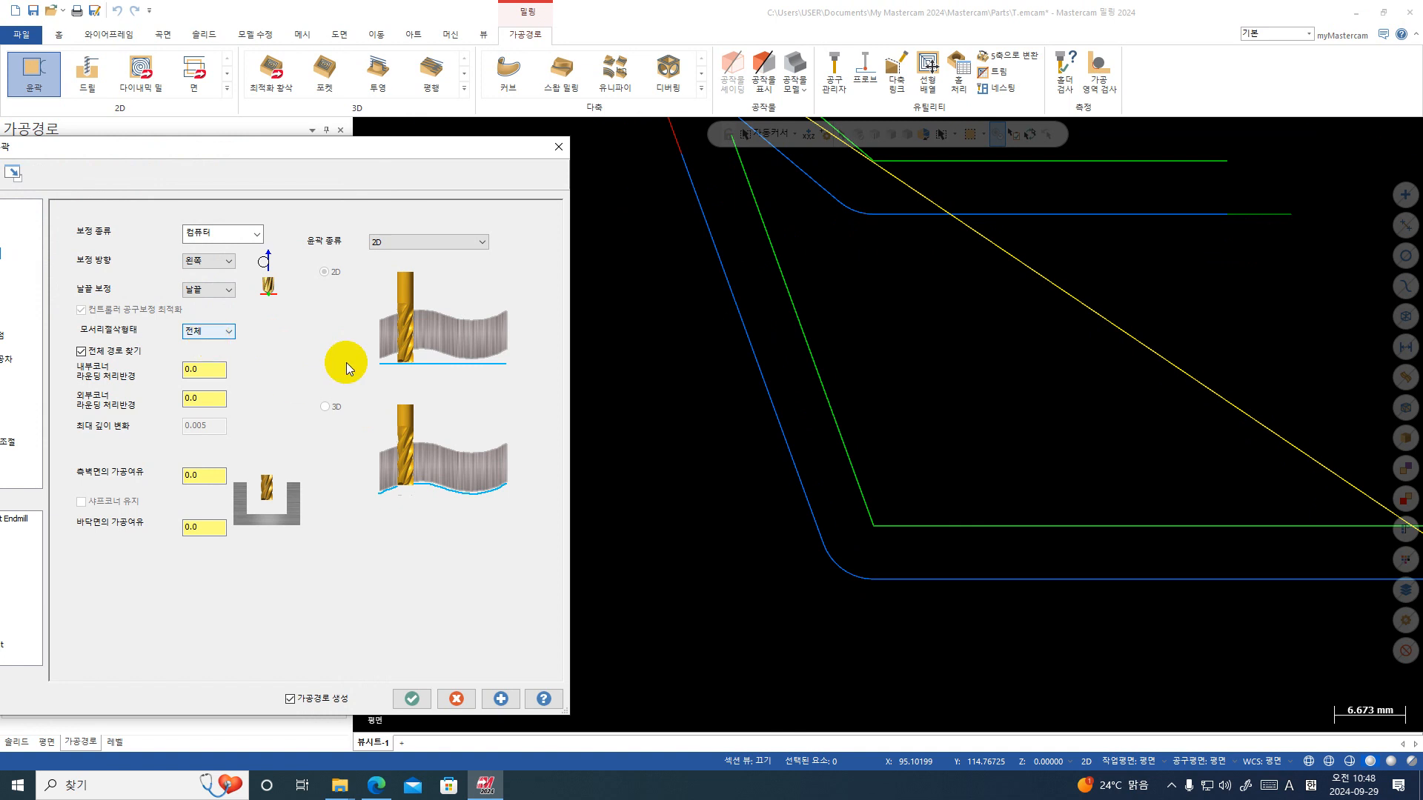
{"action": "left_click", "coordinate": [213, 335]}
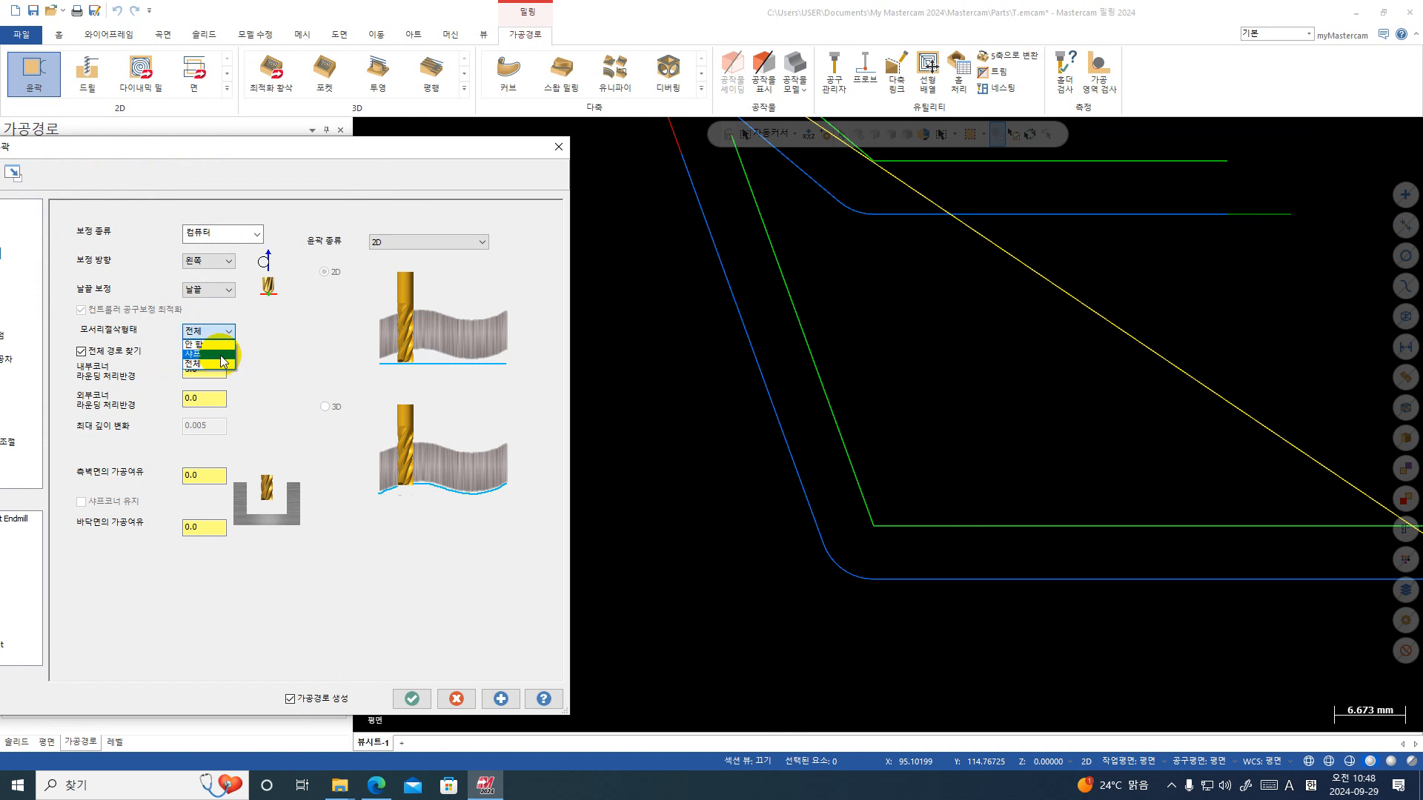
{"action": "left_click", "coordinate": [146, 352]}
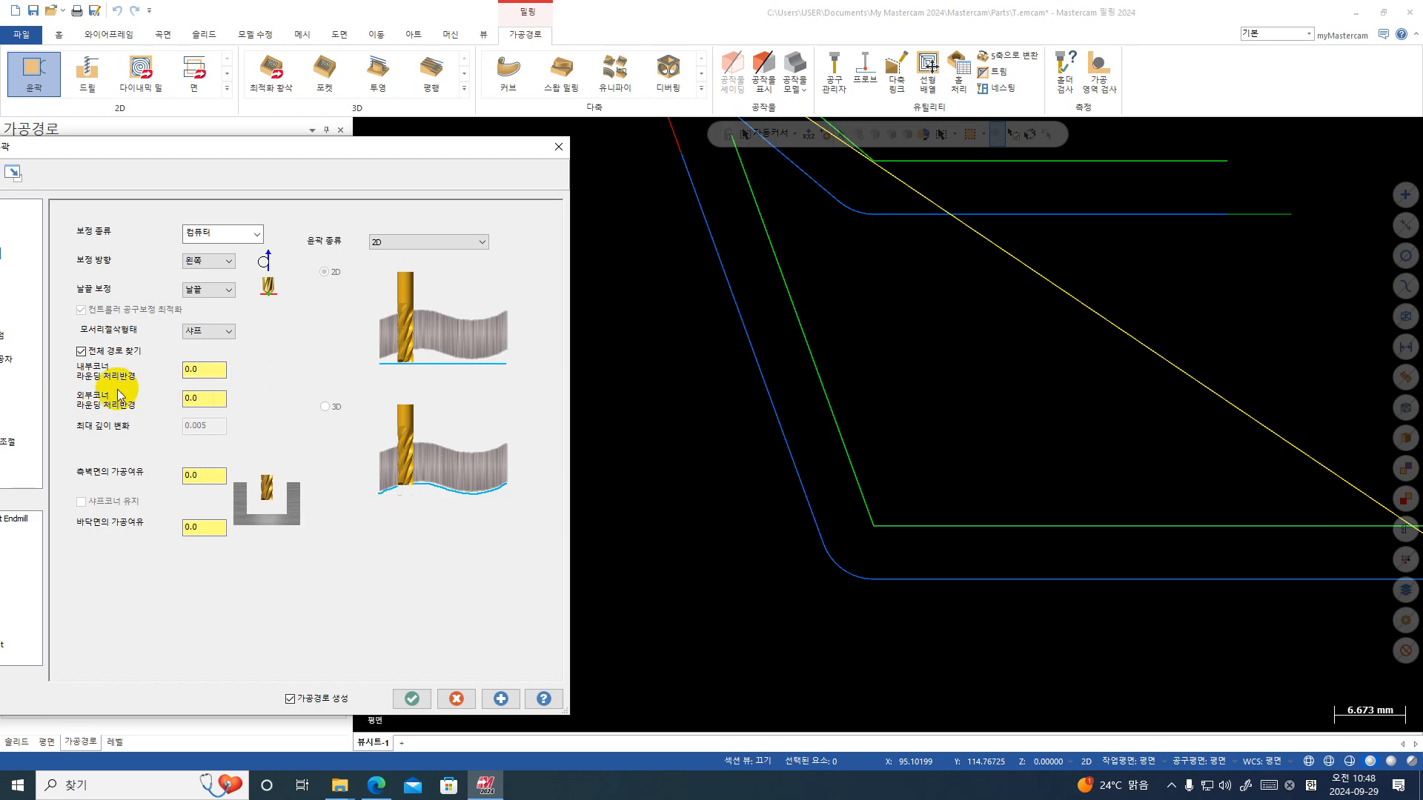
{"action": "left_click", "coordinate": [414, 699]}
- Draw two lines, about 49.5 mm and 56.9 mm long, meeting at an acute corner in the empty area above the existing profiles
{"action": "scroll", "coordinate": [1032, 541], "scroll_direction": "down", "scroll_amount": 5}
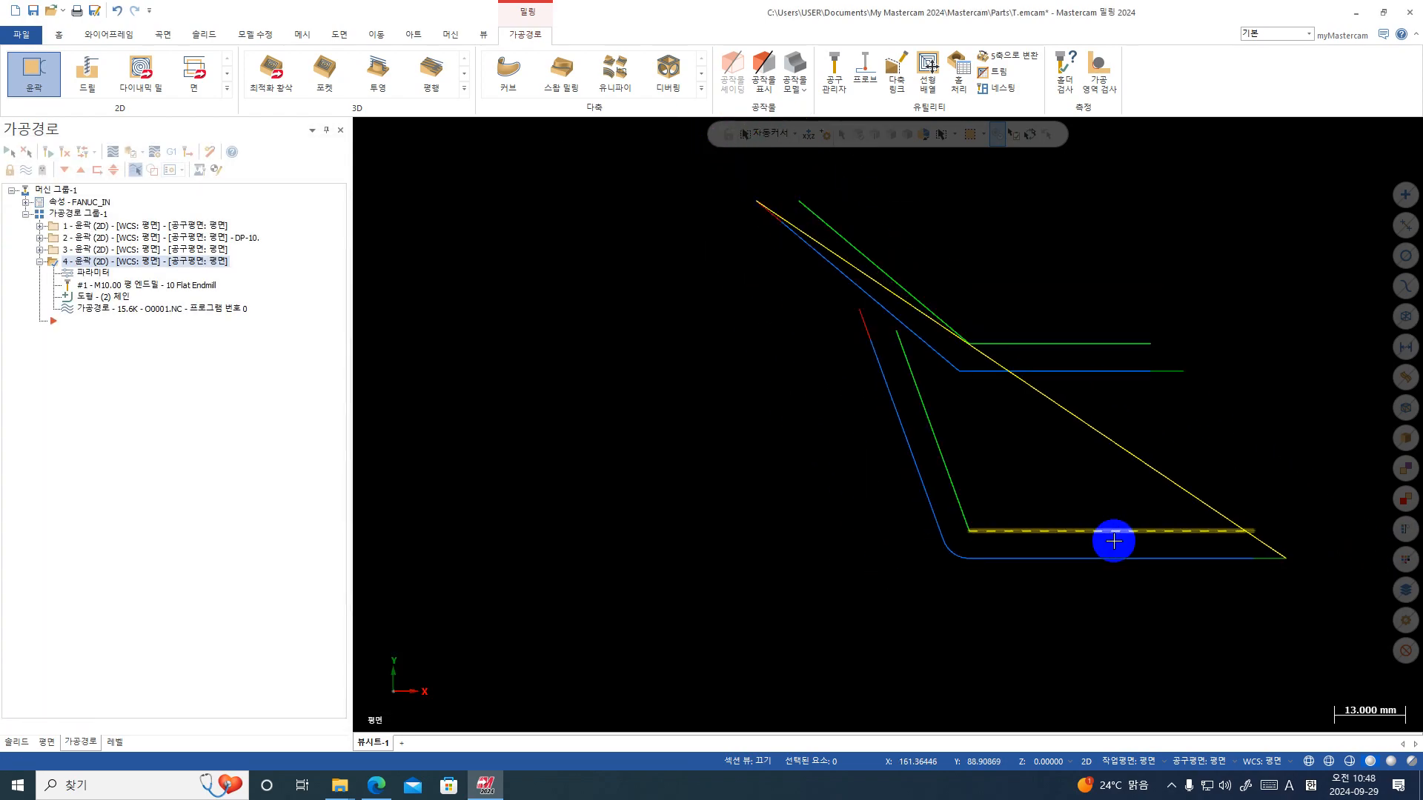
{"action": "scroll", "coordinate": [816, 438], "scroll_direction": "up", "scroll_amount": 1}
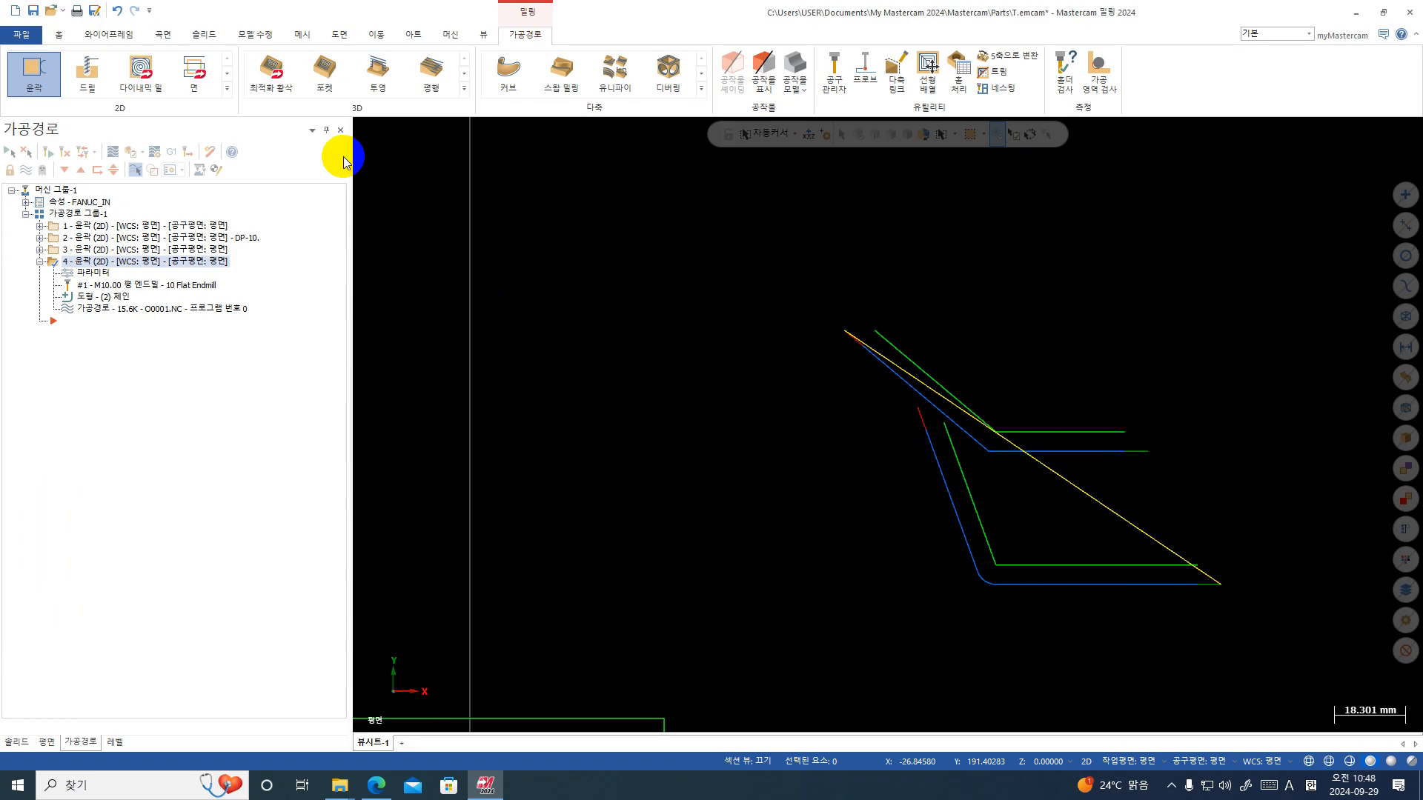
{"action": "left_click", "coordinate": [104, 34]}
{"action": "left_click", "coordinate": [199, 67]}
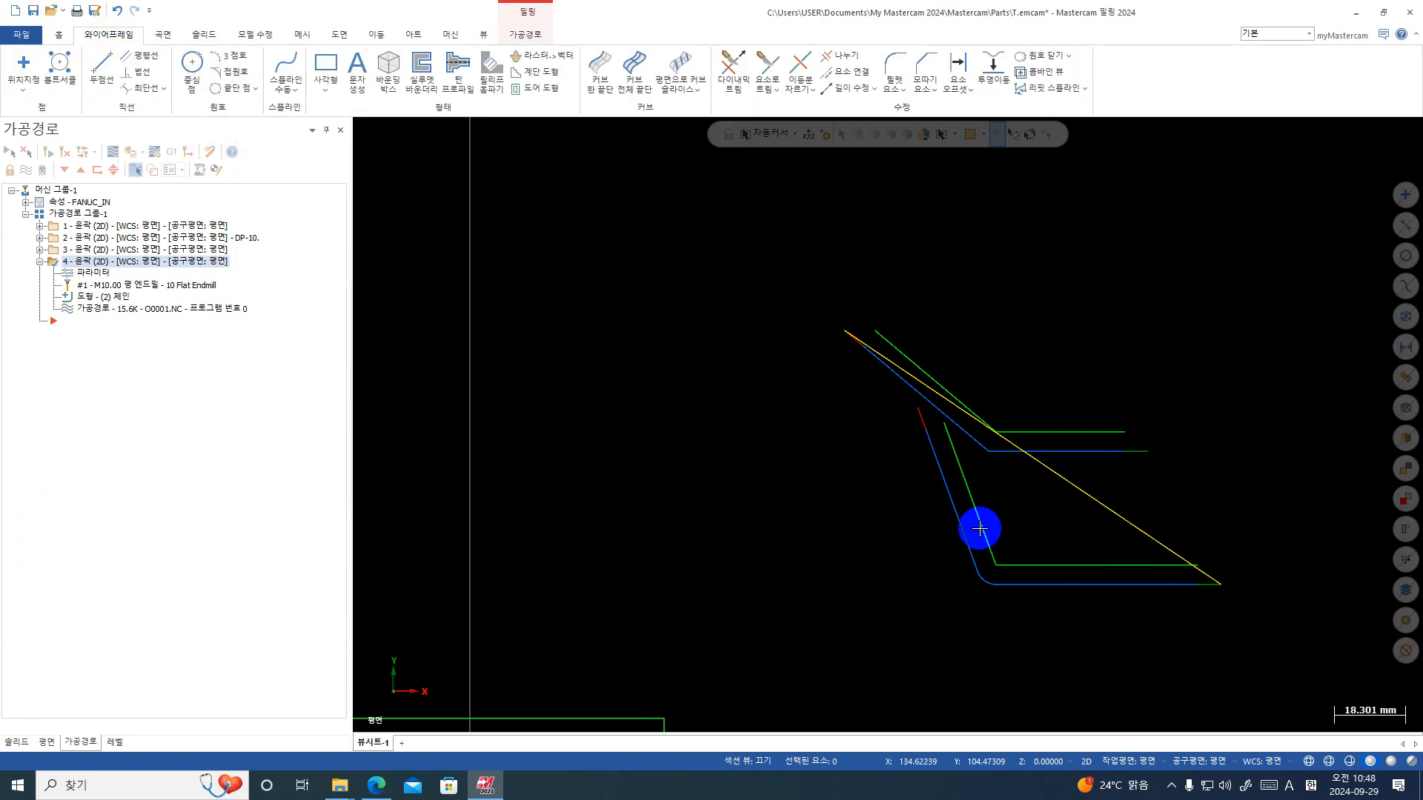
{"action": "scroll", "coordinate": [967, 586], "scroll_direction": "down", "scroll_amount": 1}
{"action": "scroll", "coordinate": [767, 268], "scroll_direction": "up", "scroll_amount": 2}
{"action": "left_click", "coordinate": [102, 67]}
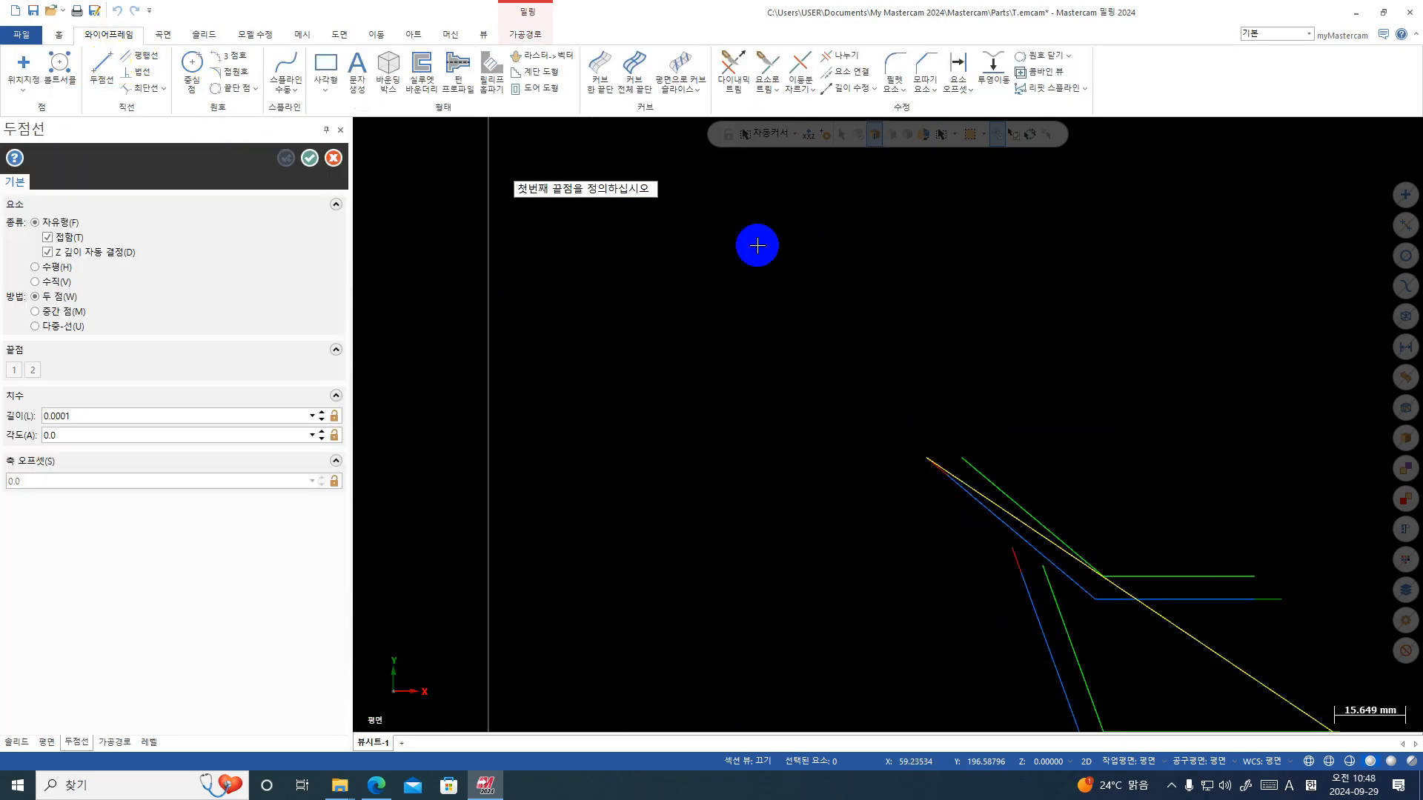
{"action": "left_click", "coordinate": [774, 237]}
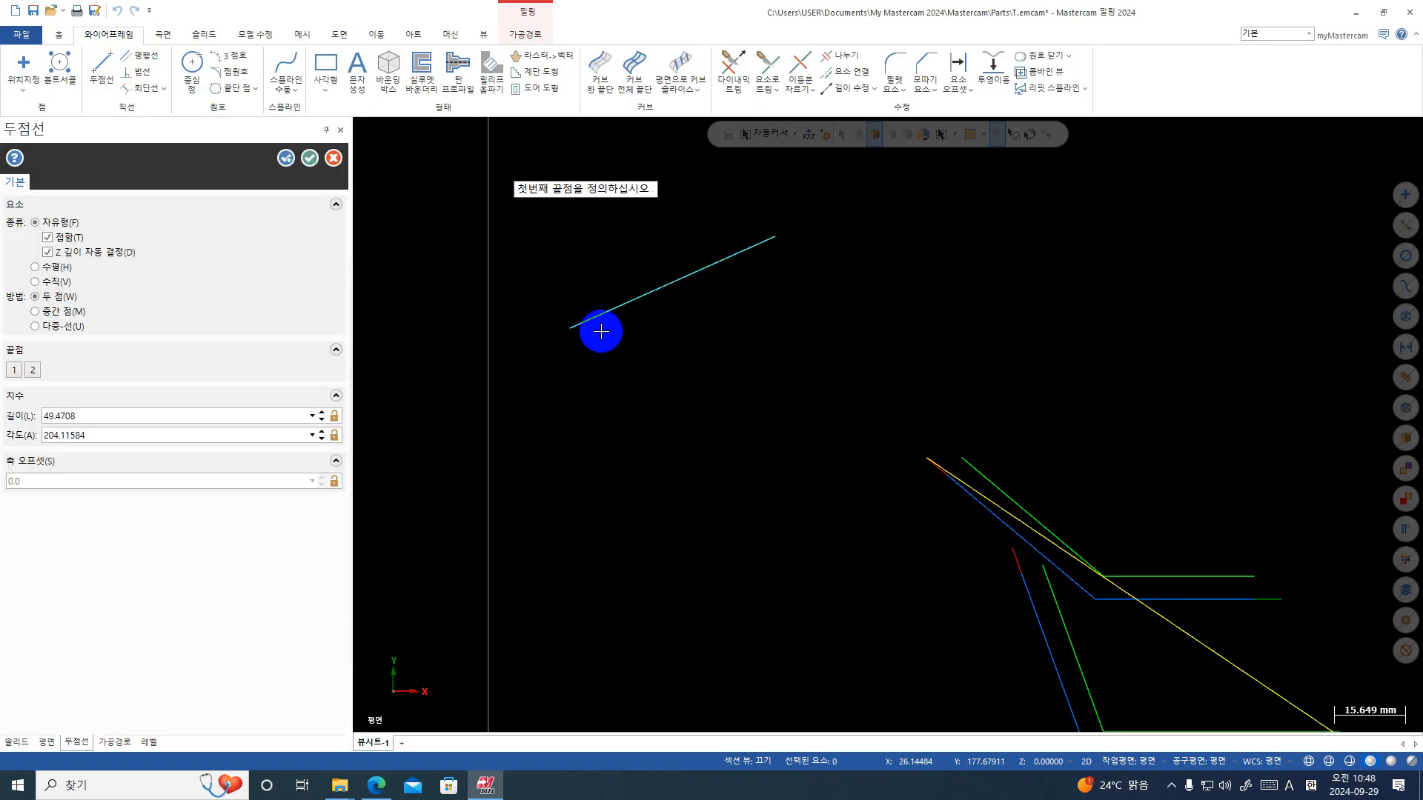
{"action": "left_click", "coordinate": [571, 327]}
{"action": "left_click", "coordinate": [828, 308]}
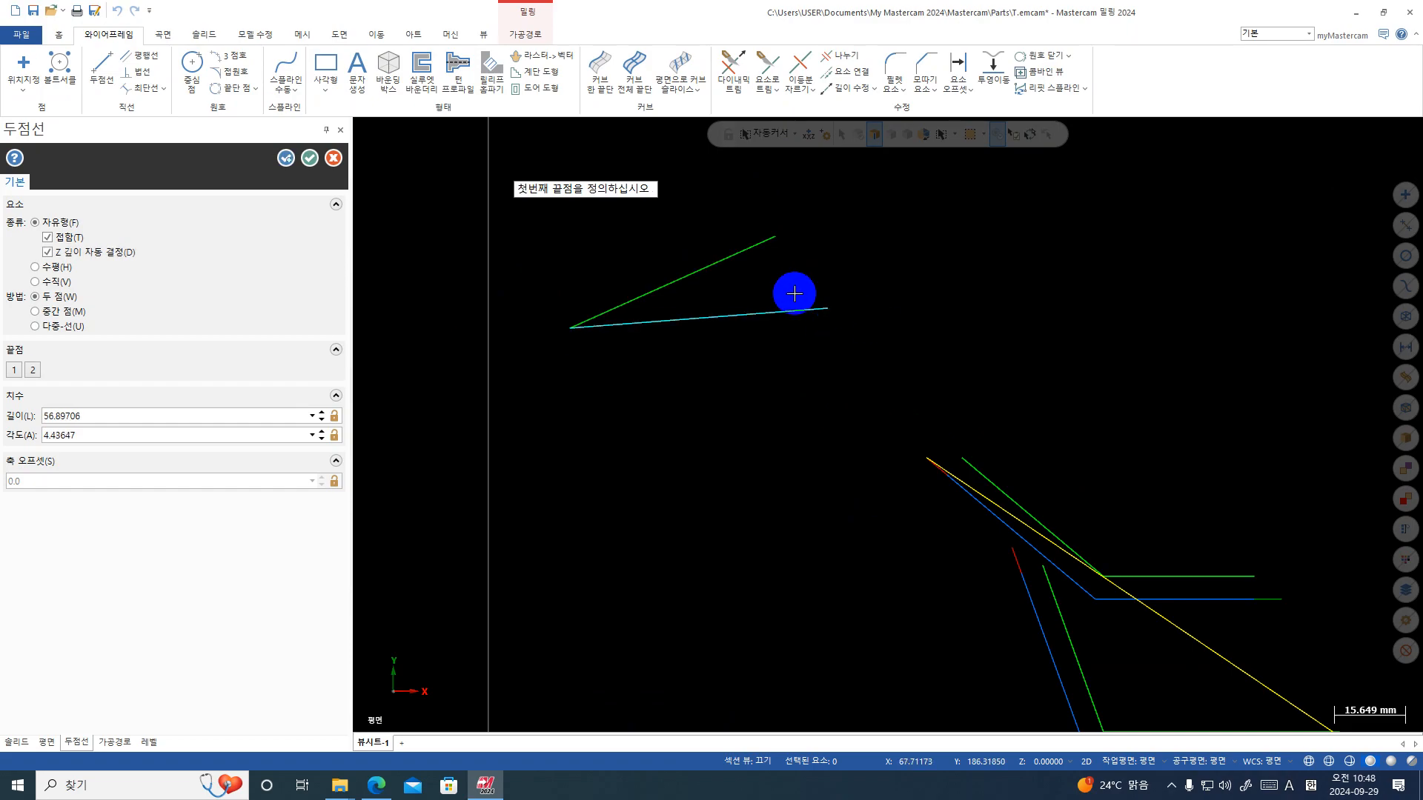
{"action": "key", "text": "Escape"}
{"action": "scroll", "coordinate": [754, 290], "scroll_direction": "up", "scroll_amount": 1}
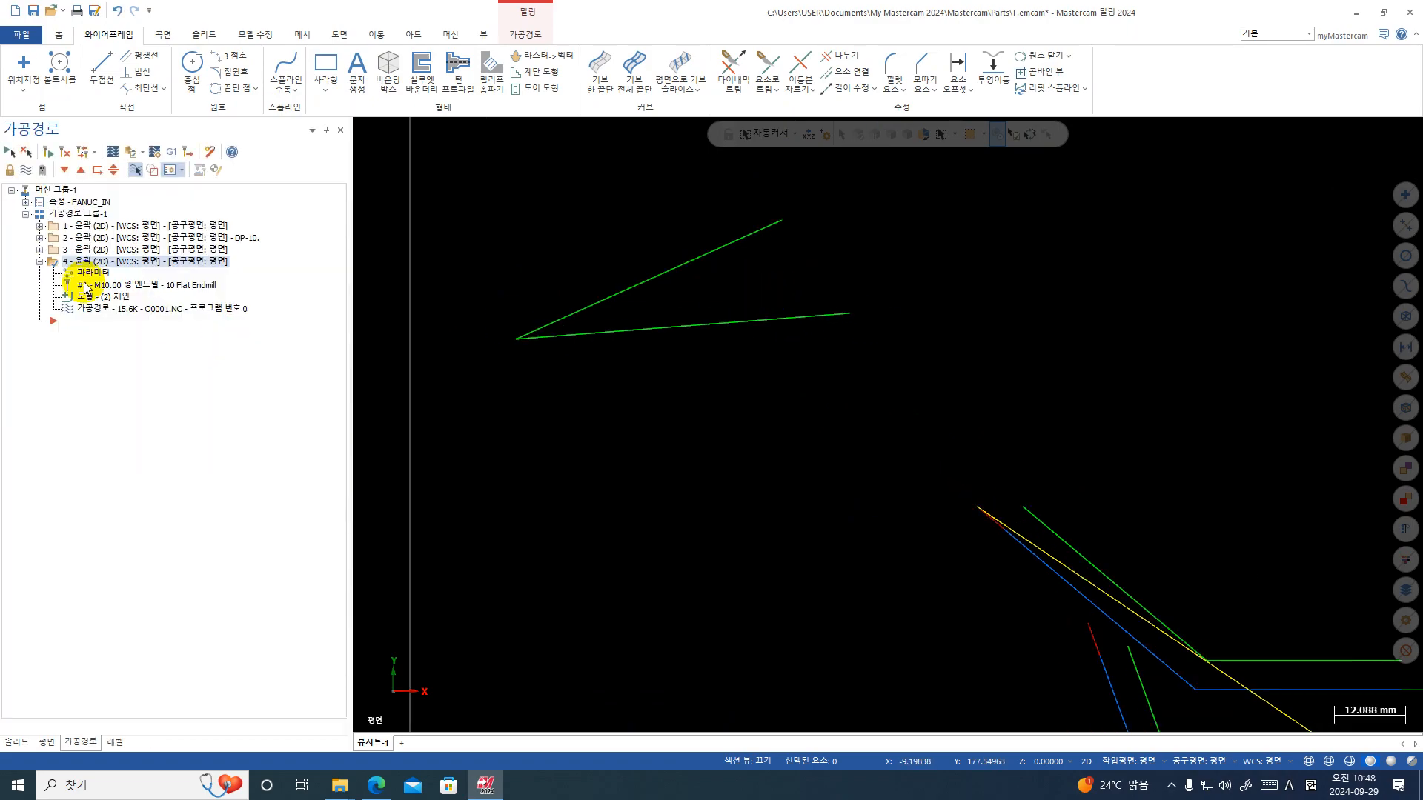
- Create a new contour toolpath and chain the acute-angled profile starting from its upper line
{"action": "left_click", "coordinate": [519, 34]}
{"action": "left_click", "coordinate": [32, 70]}
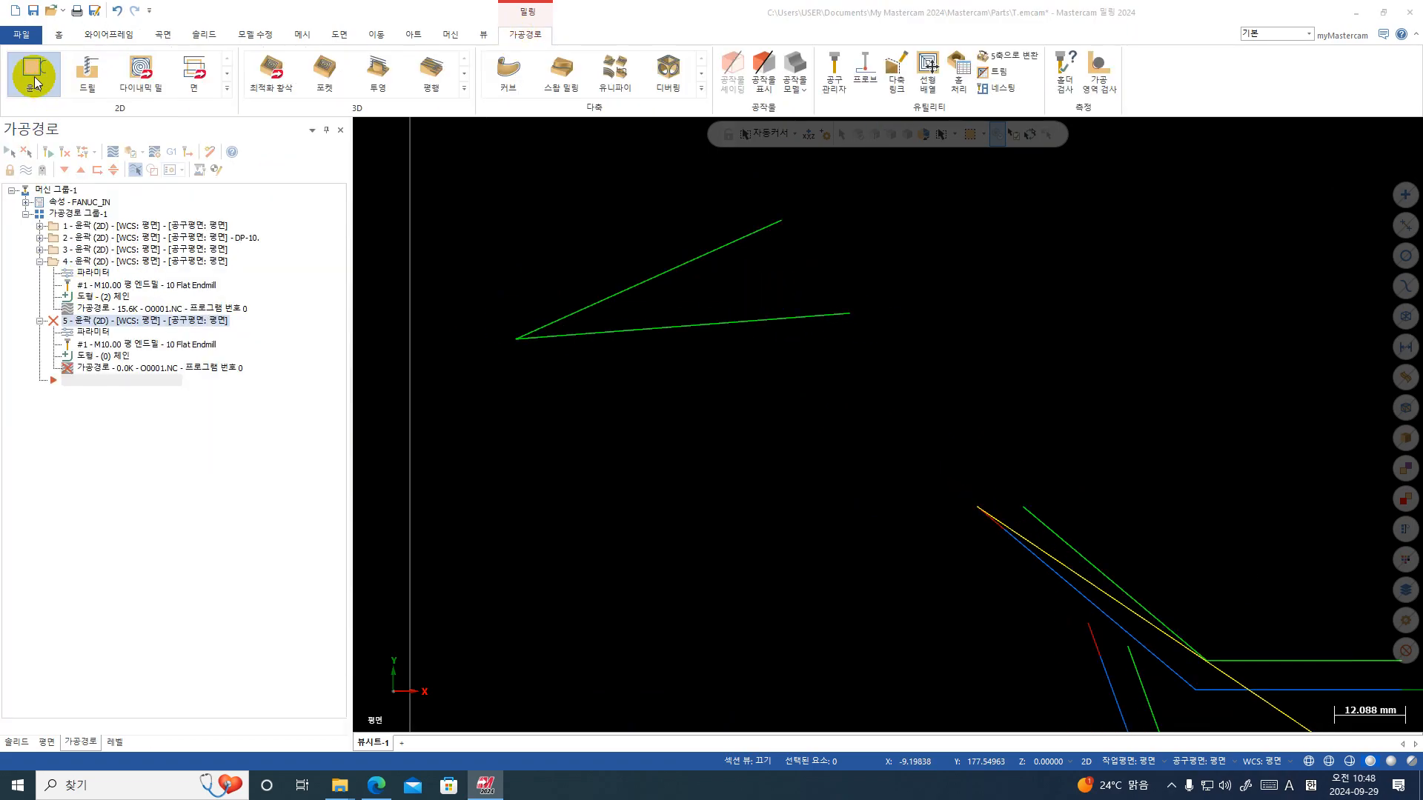
{"action": "left_click", "coordinate": [732, 248]}
{"action": "key", "text": "Return"}
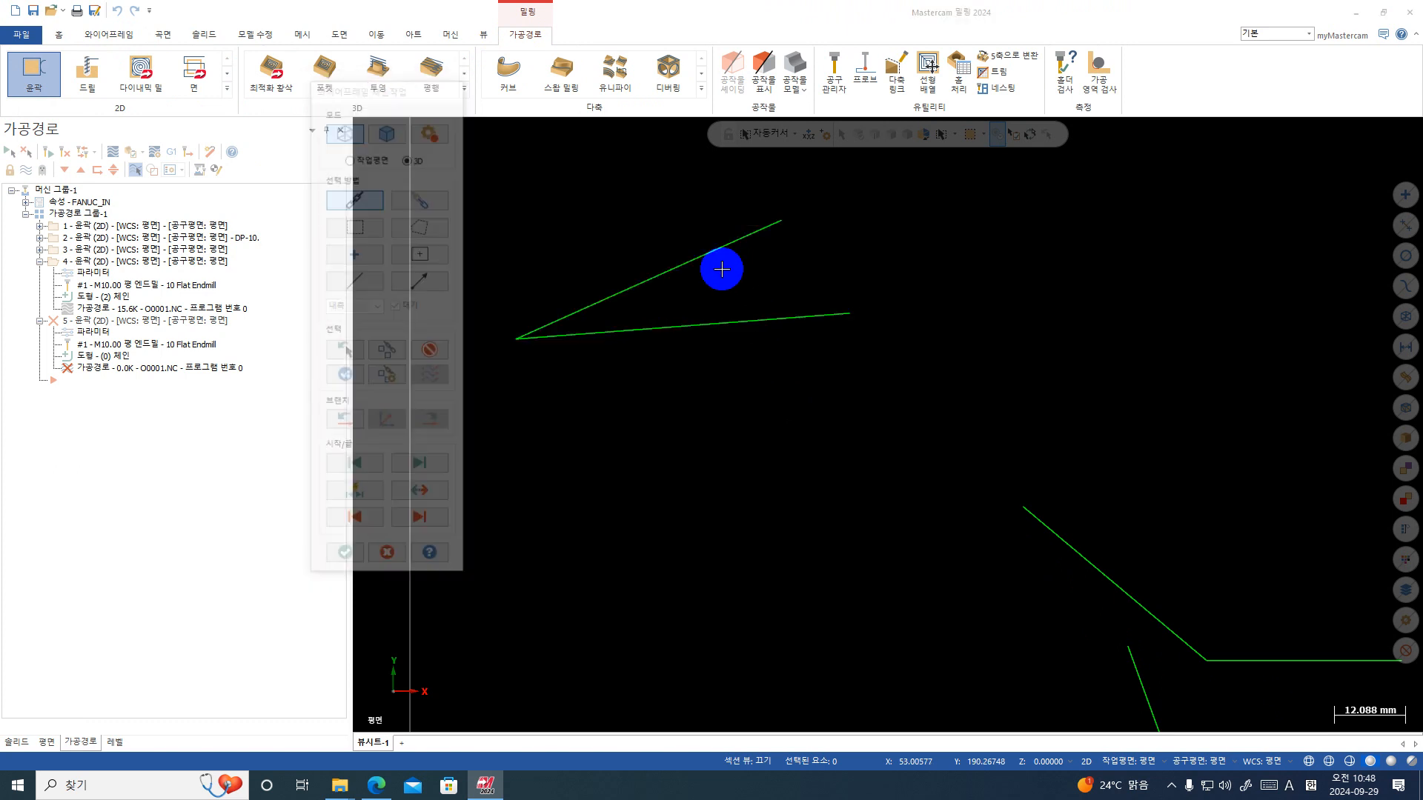
- Set the machining depth (가공깊이) to -5.0, check the cut parameters and generate contour operation 5
{"action": "left_click_drag", "start_coordinate": [177, 148], "coordinate": [427, 132]}
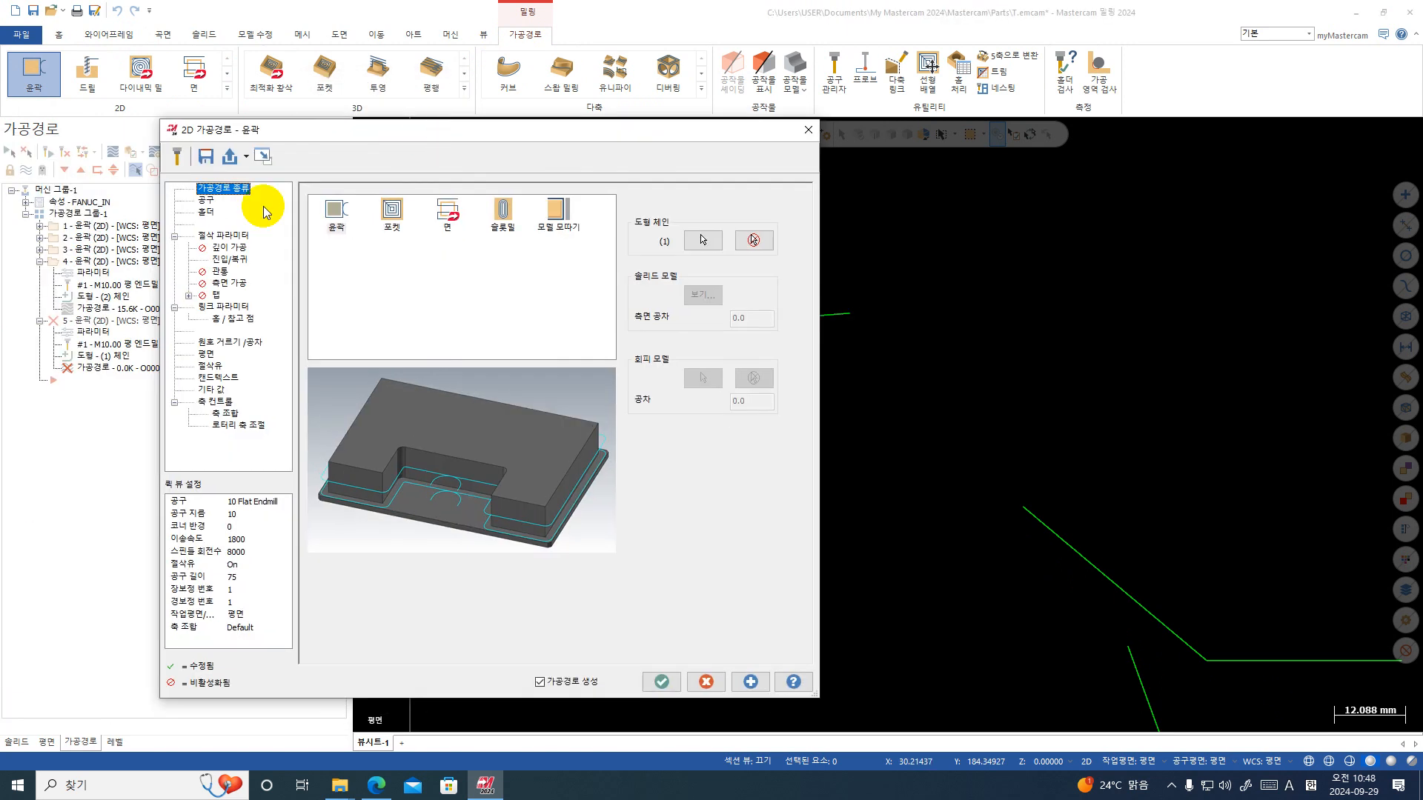
{"action": "left_click", "coordinate": [223, 235]}
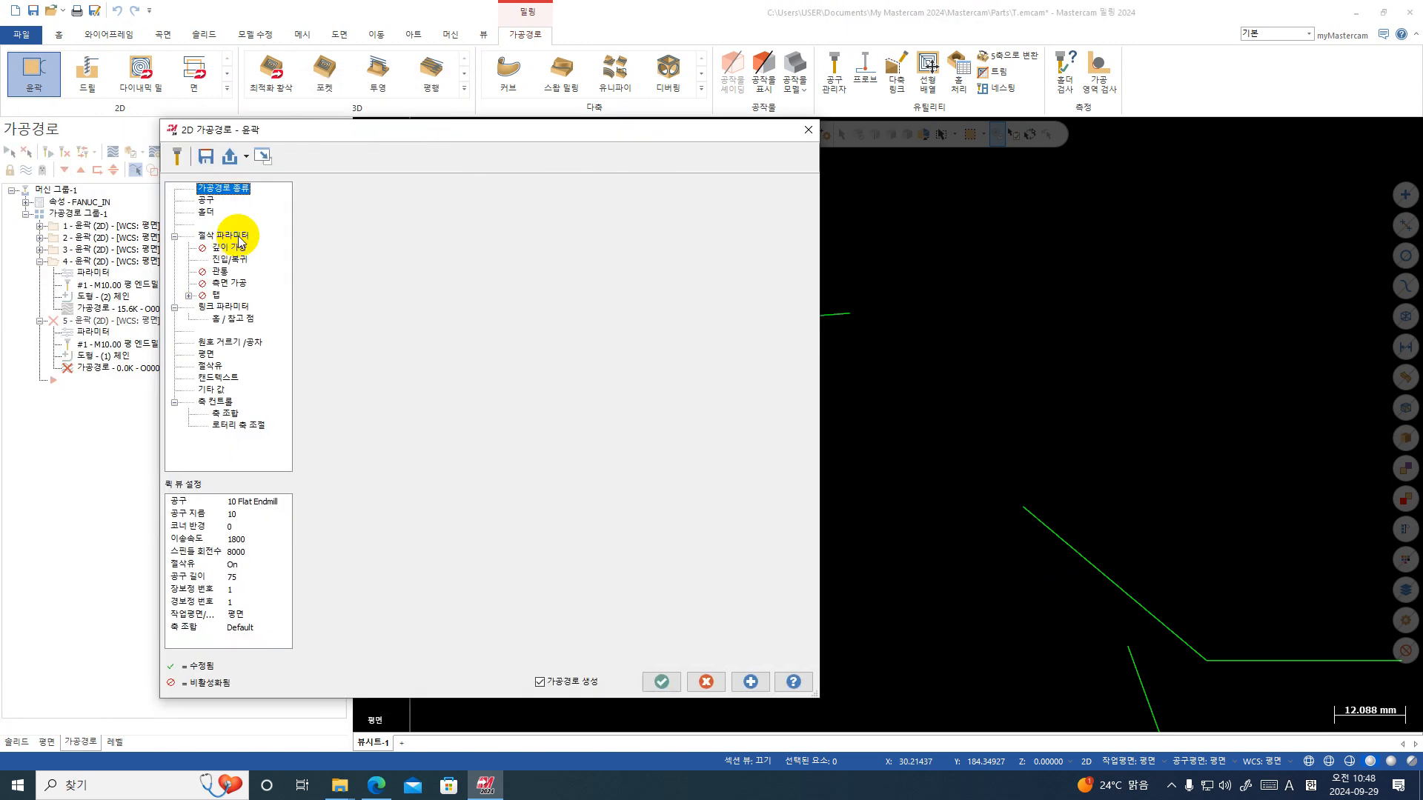
{"action": "left_click", "coordinate": [204, 200]}
{"action": "left_click", "coordinate": [223, 306]}
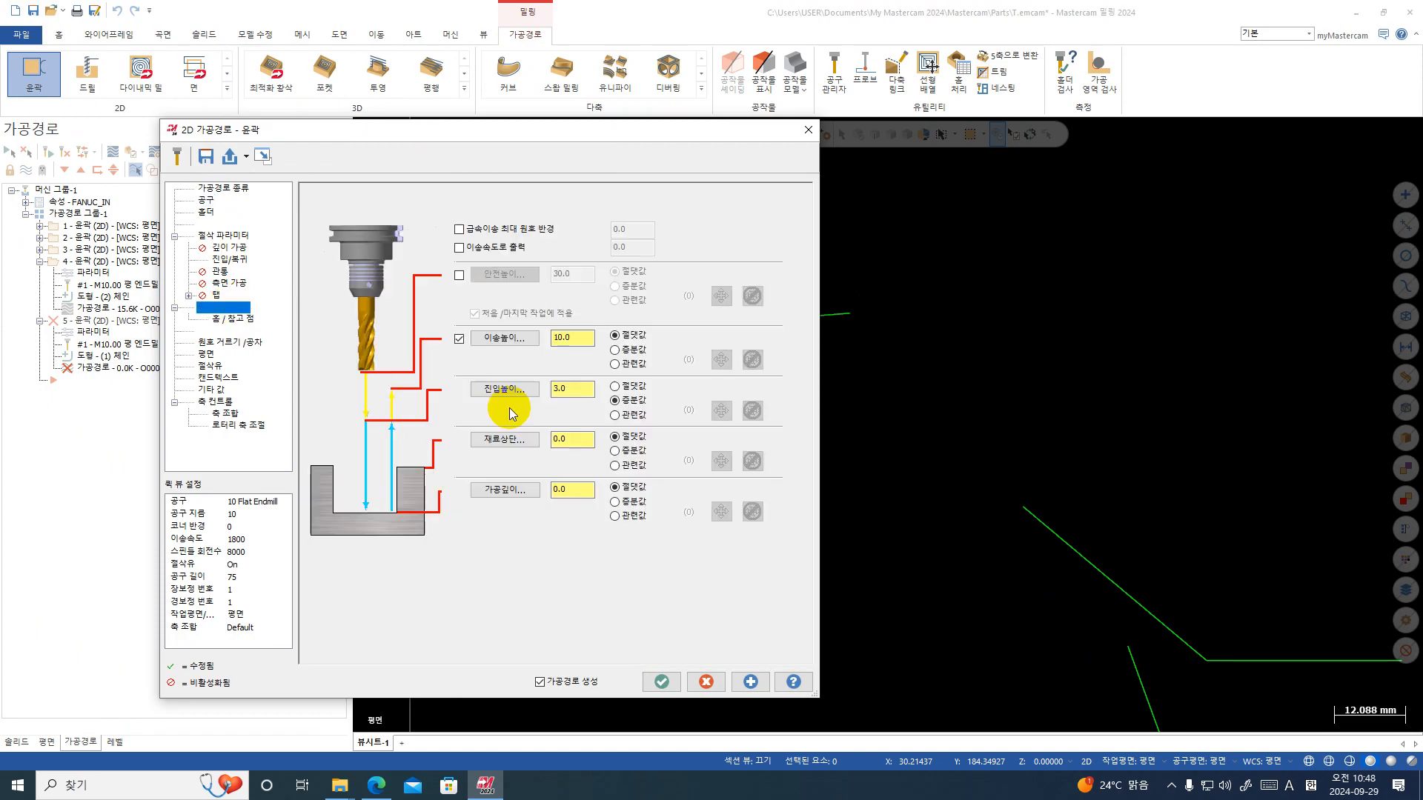
{"action": "double_click", "coordinate": [567, 489]}
{"action": "type", "text": "-5.0"}
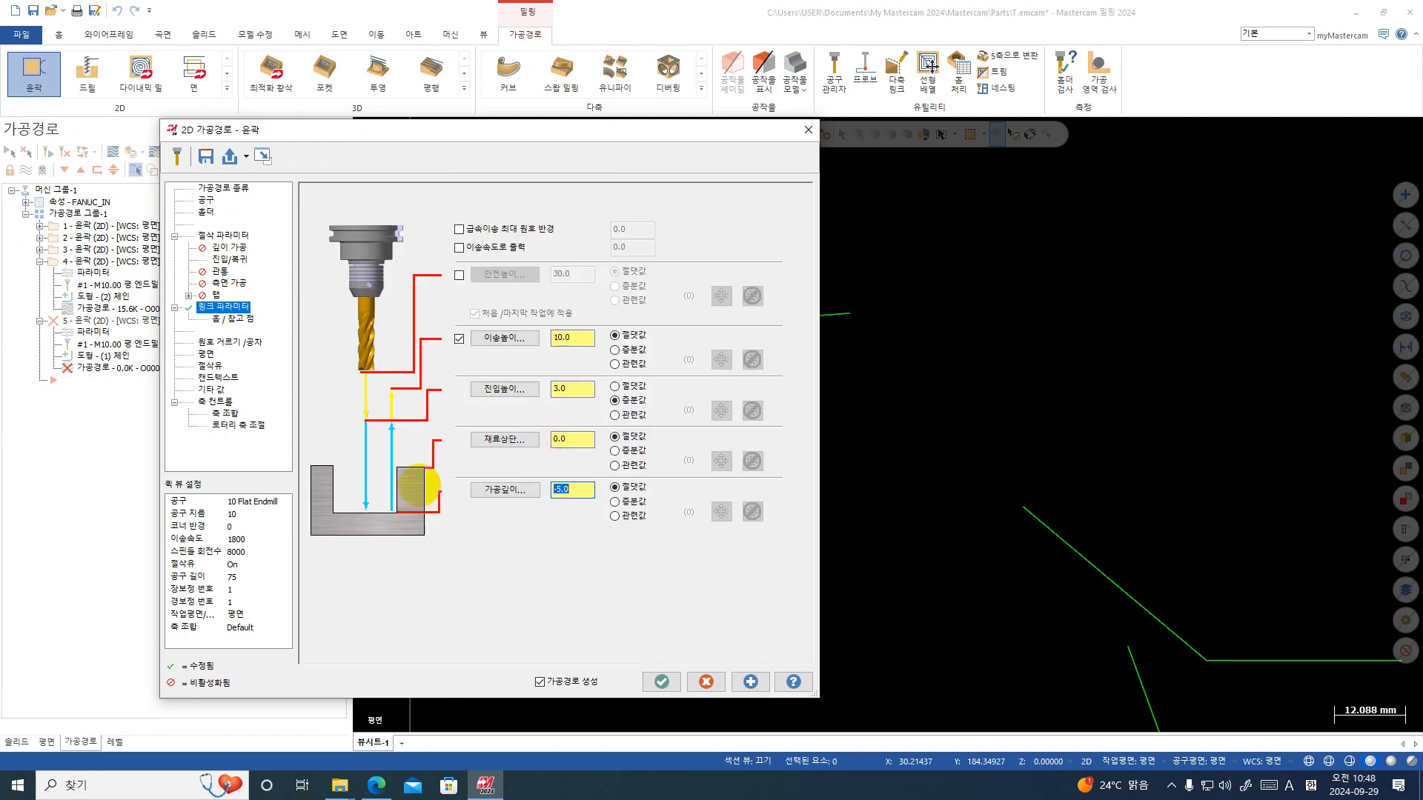
{"action": "left_click", "coordinate": [227, 234]}
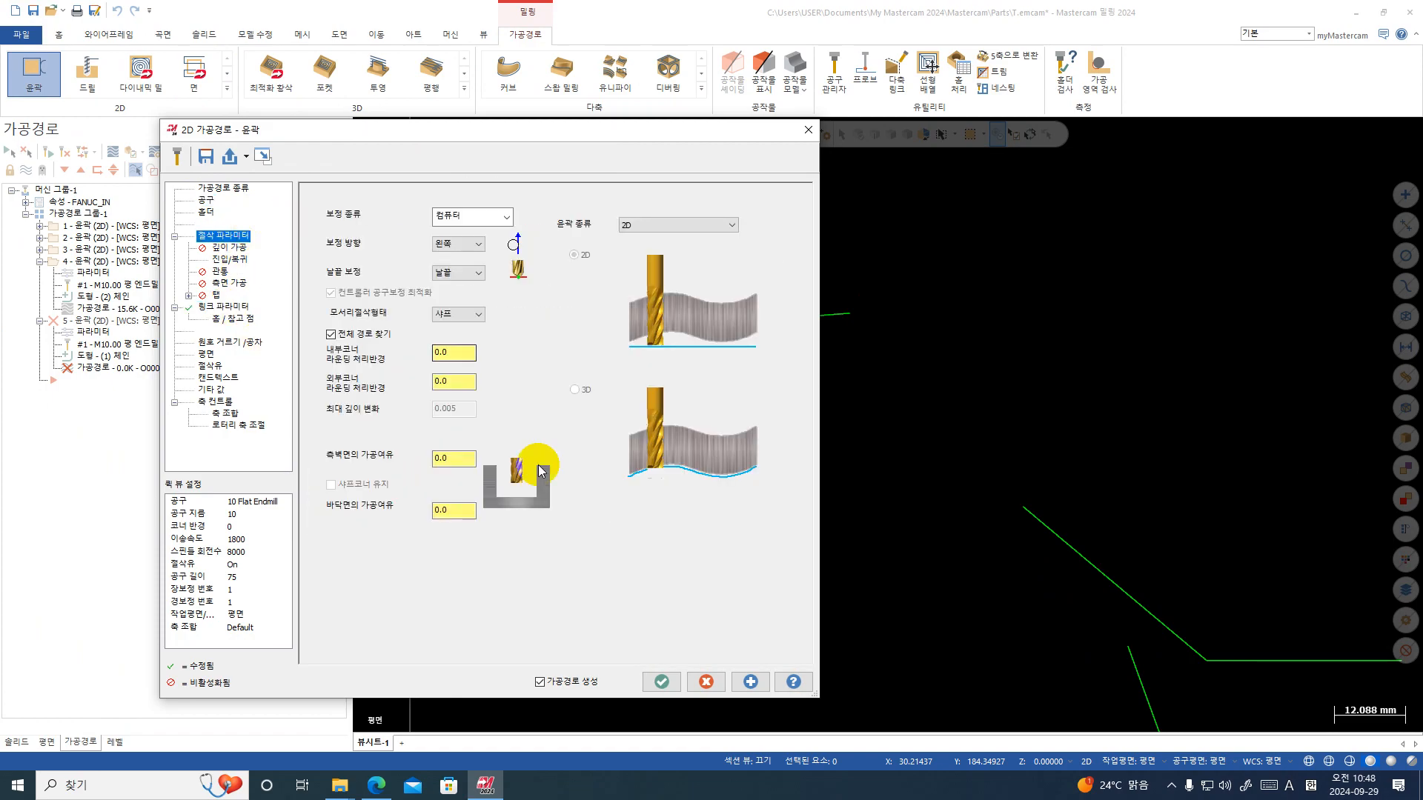
{"action": "left_click", "coordinate": [460, 466]}
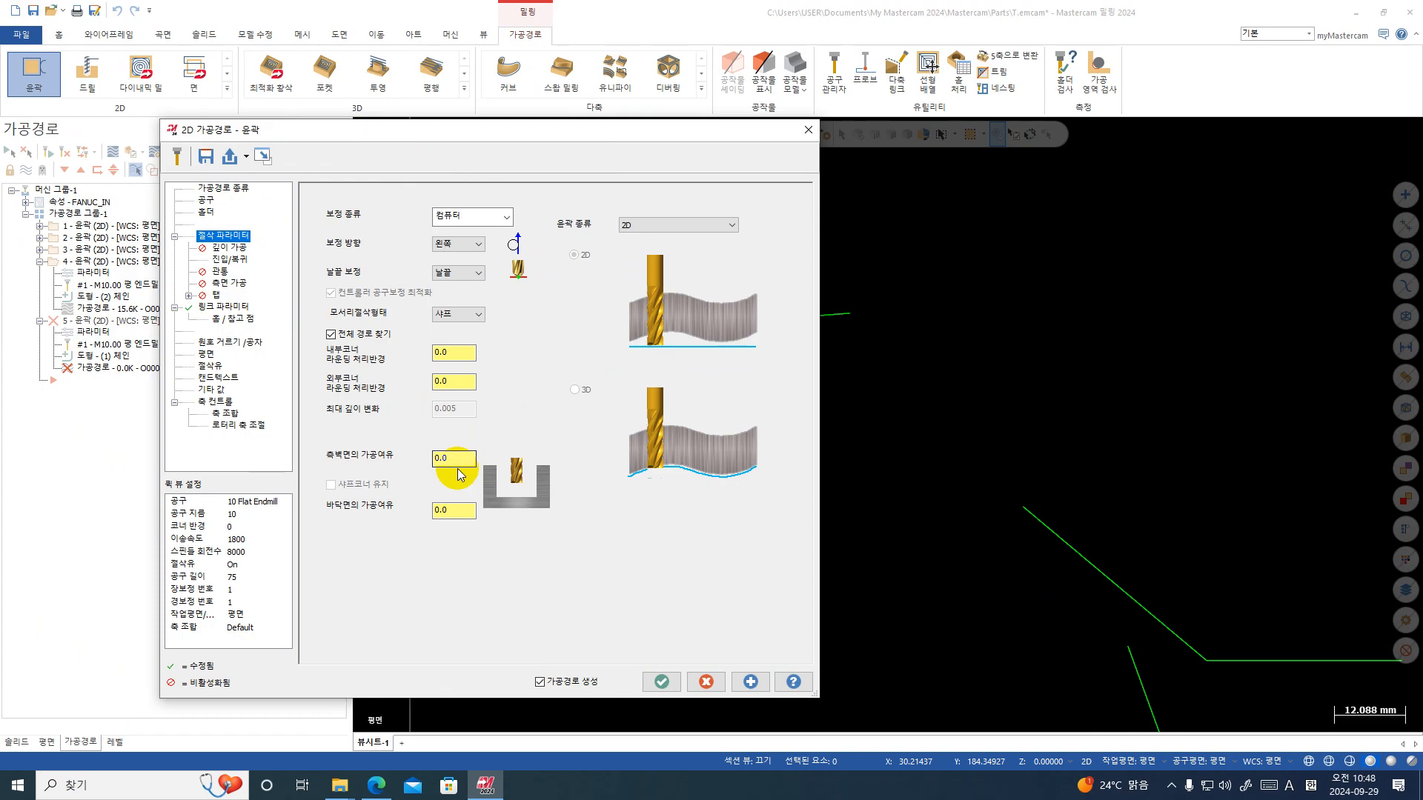
{"action": "left_click", "coordinate": [662, 682]}
- Backplot contour operation 5 with the cut area shaded to examine the tool motion inside the acute corner
{"action": "left_click", "coordinate": [113, 152]}
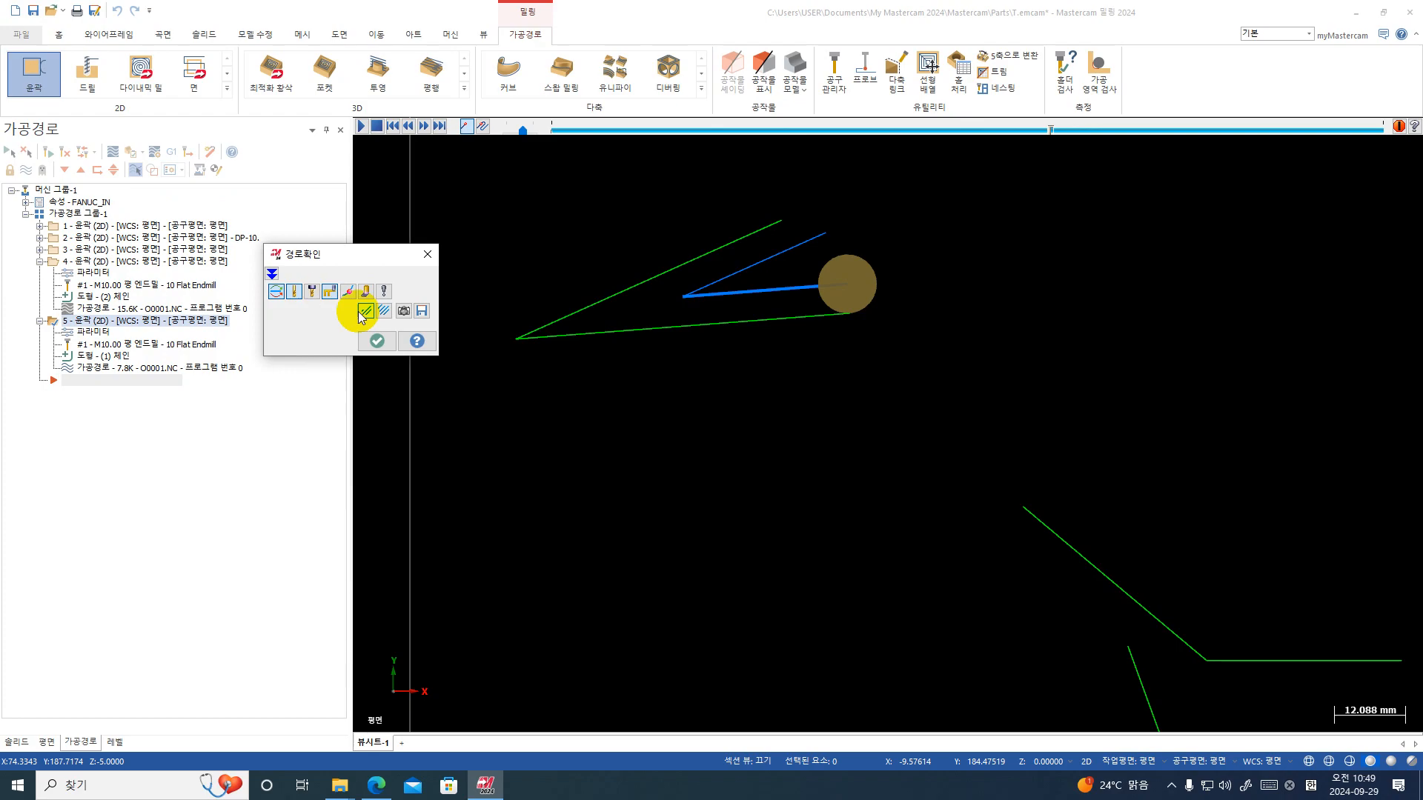
{"action": "left_click", "coordinate": [366, 292]}
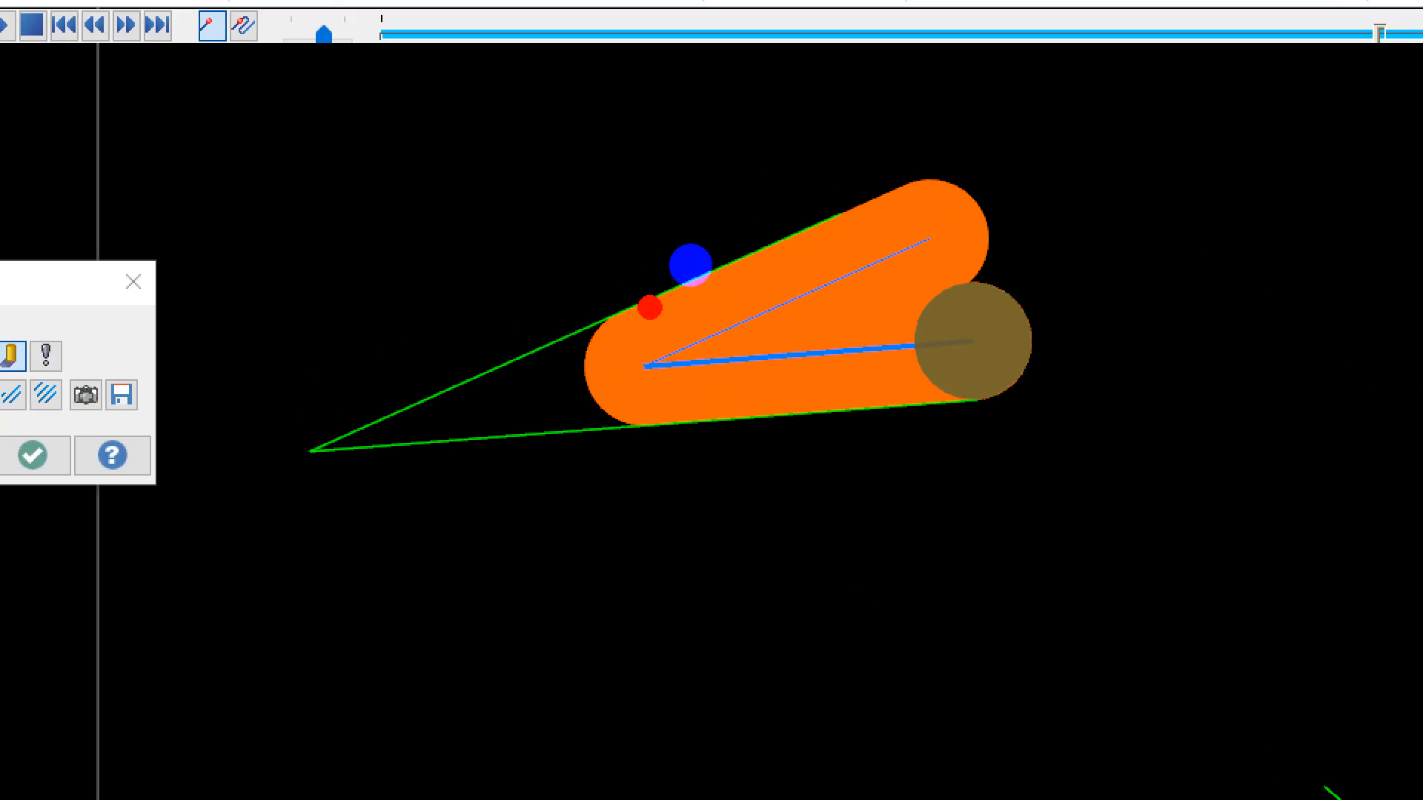
{"action": "left_click_drag", "start_coordinate": [833, 247], "coordinate": [663, 319]}
{"action": "mouse_move", "coordinate": [686, 271]}
{"action": "left_mouse_down"}
{"action": "mouse_move", "coordinate": [687, 258]}
{"action": "mouse_move", "coordinate": [696, 333]}
{"action": "mouse_move", "coordinate": [751, 309]}
{"action": "left_mouse_up"}
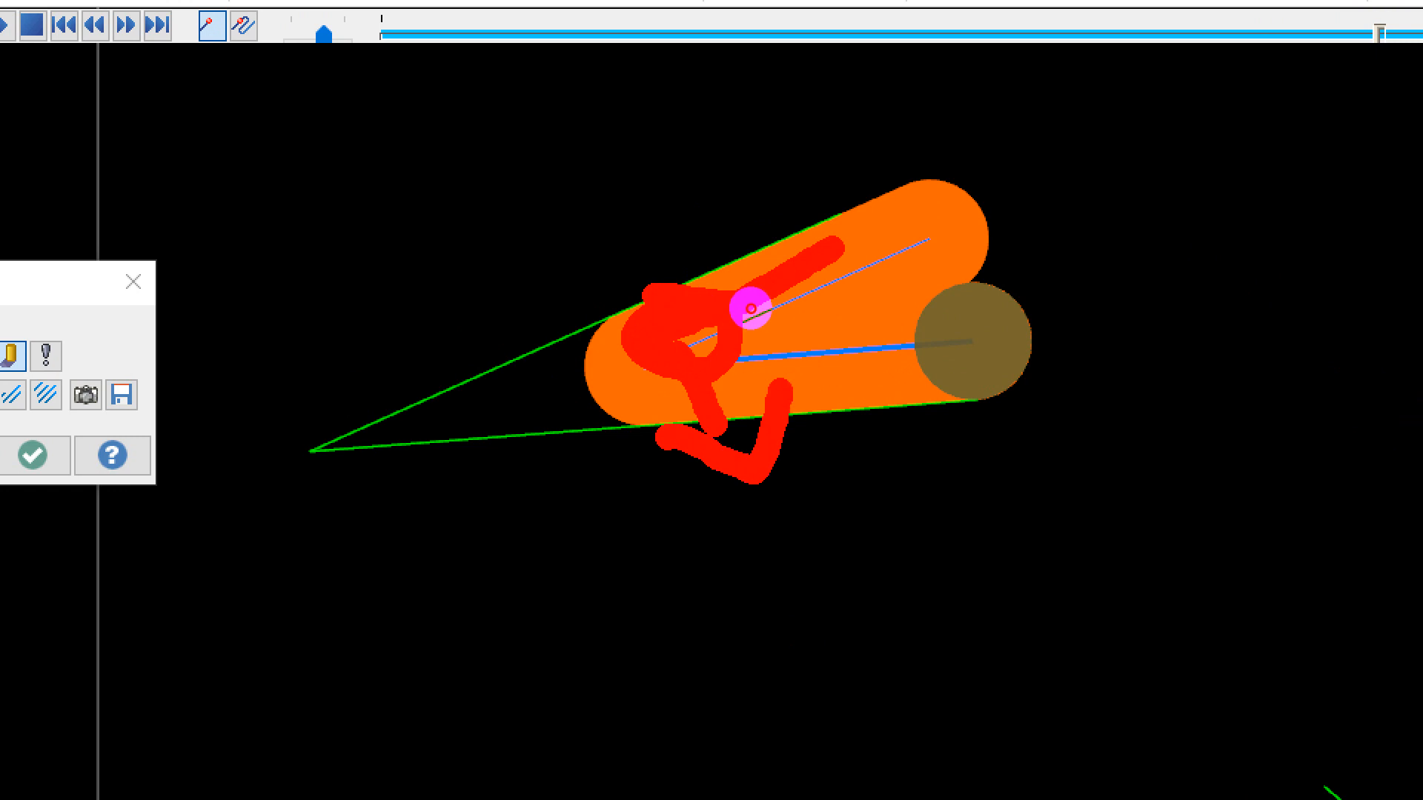
{"action": "left_click_drag", "start_coordinate": [639, 301], "coordinate": [705, 272]}
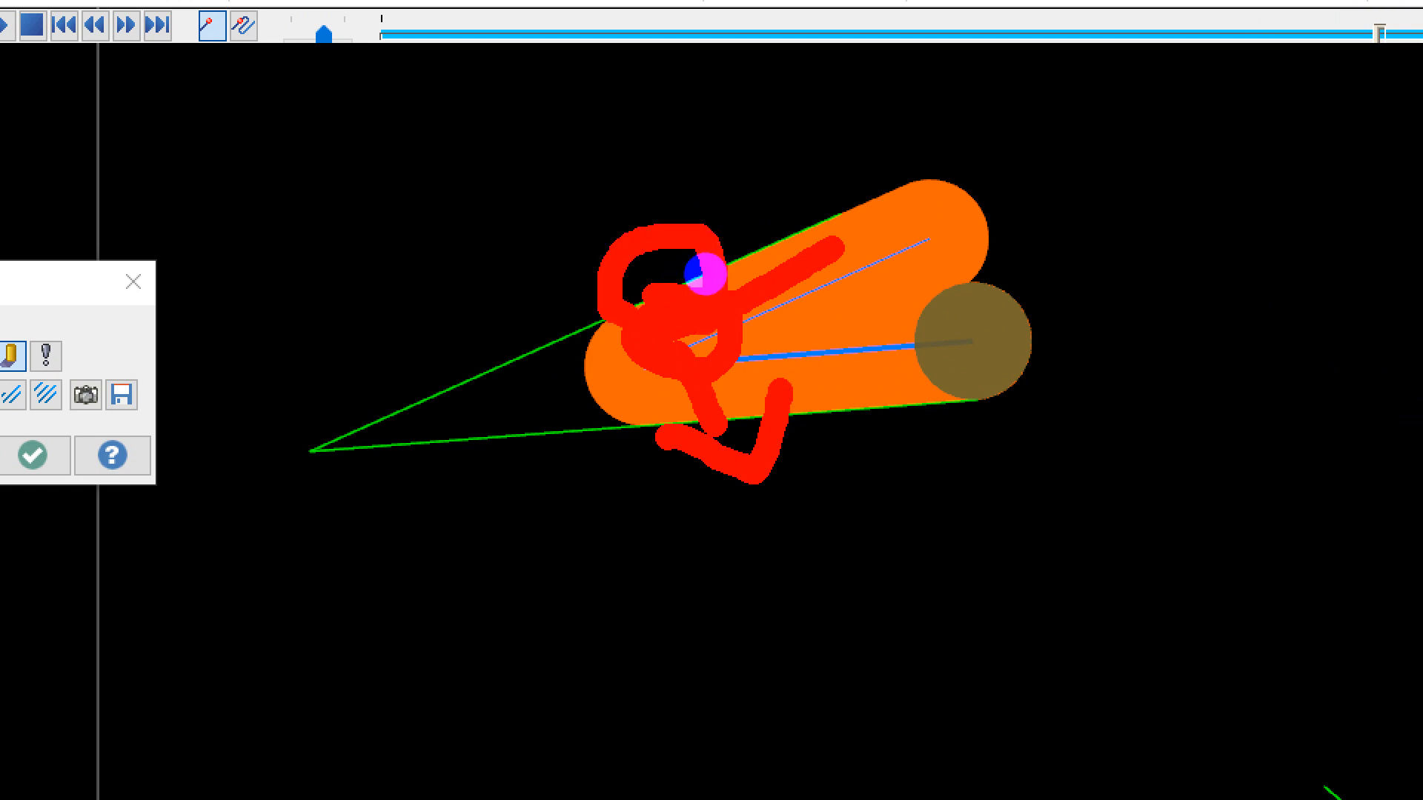
{"action": "key", "text": "Escape"}
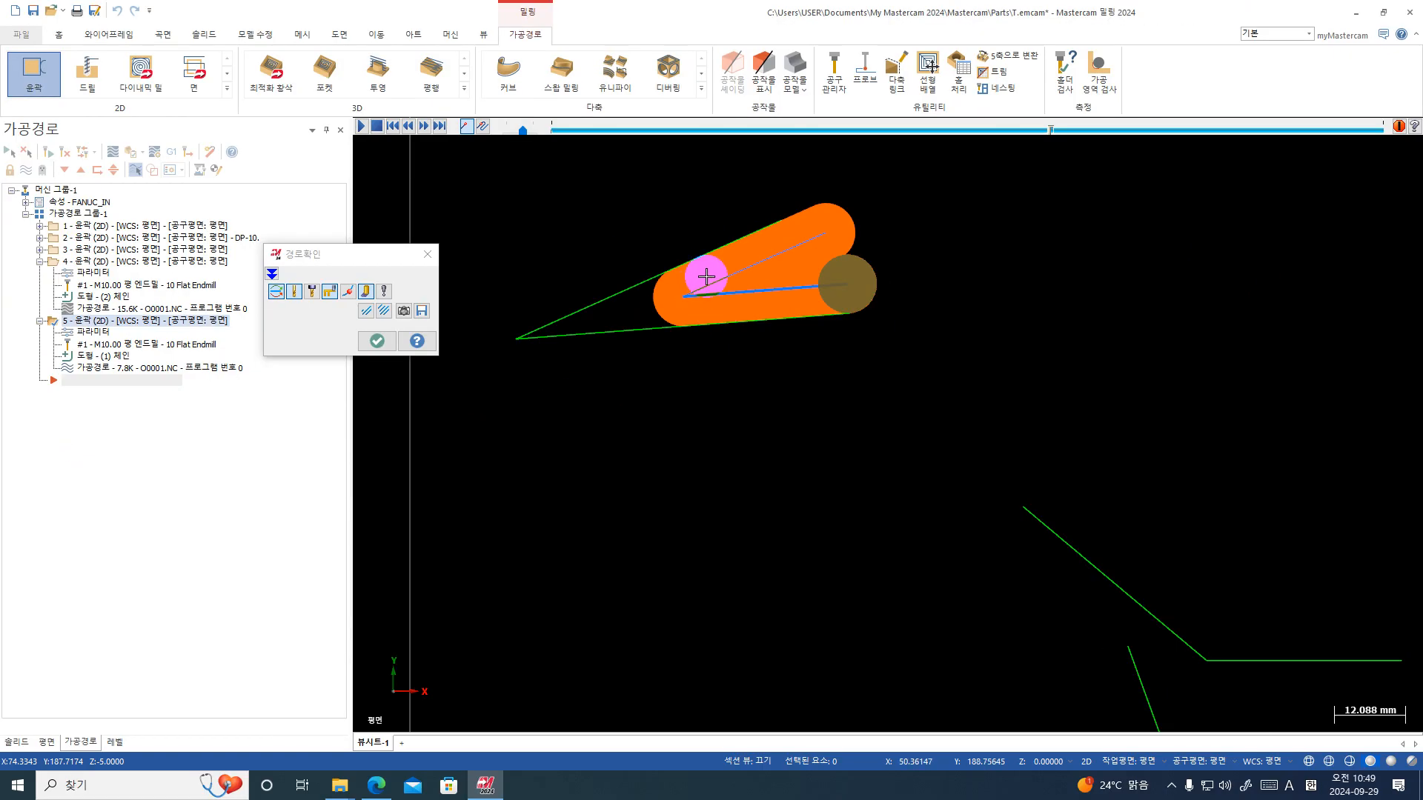
{"action": "scroll", "coordinate": [633, 248], "scroll_direction": "up", "scroll_amount": 1}
{"action": "scroll", "coordinate": [646, 250], "scroll_direction": "up", "scroll_amount": 1}
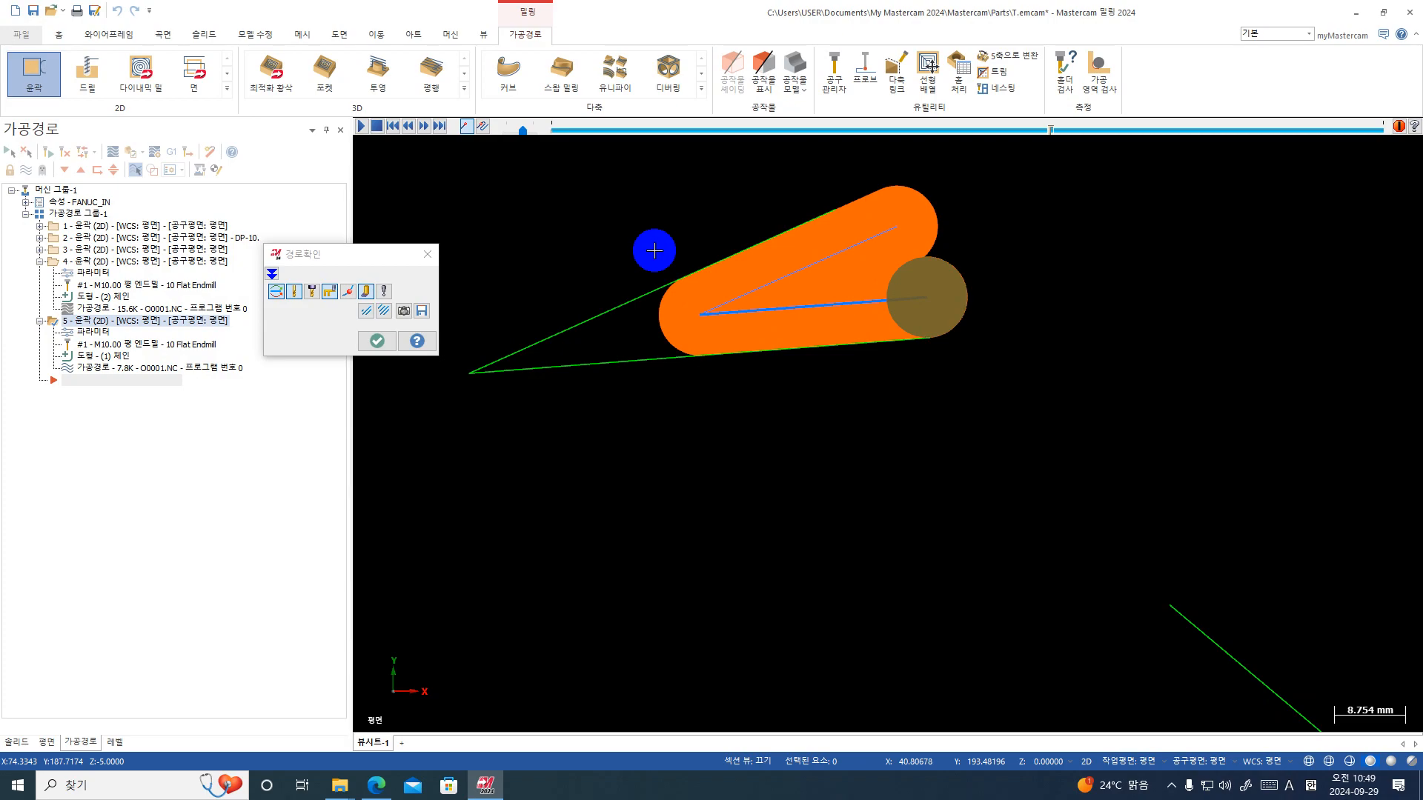
{"action": "key", "text": "ctrl+1"}
{"action": "left_click", "coordinate": [667, 252]}
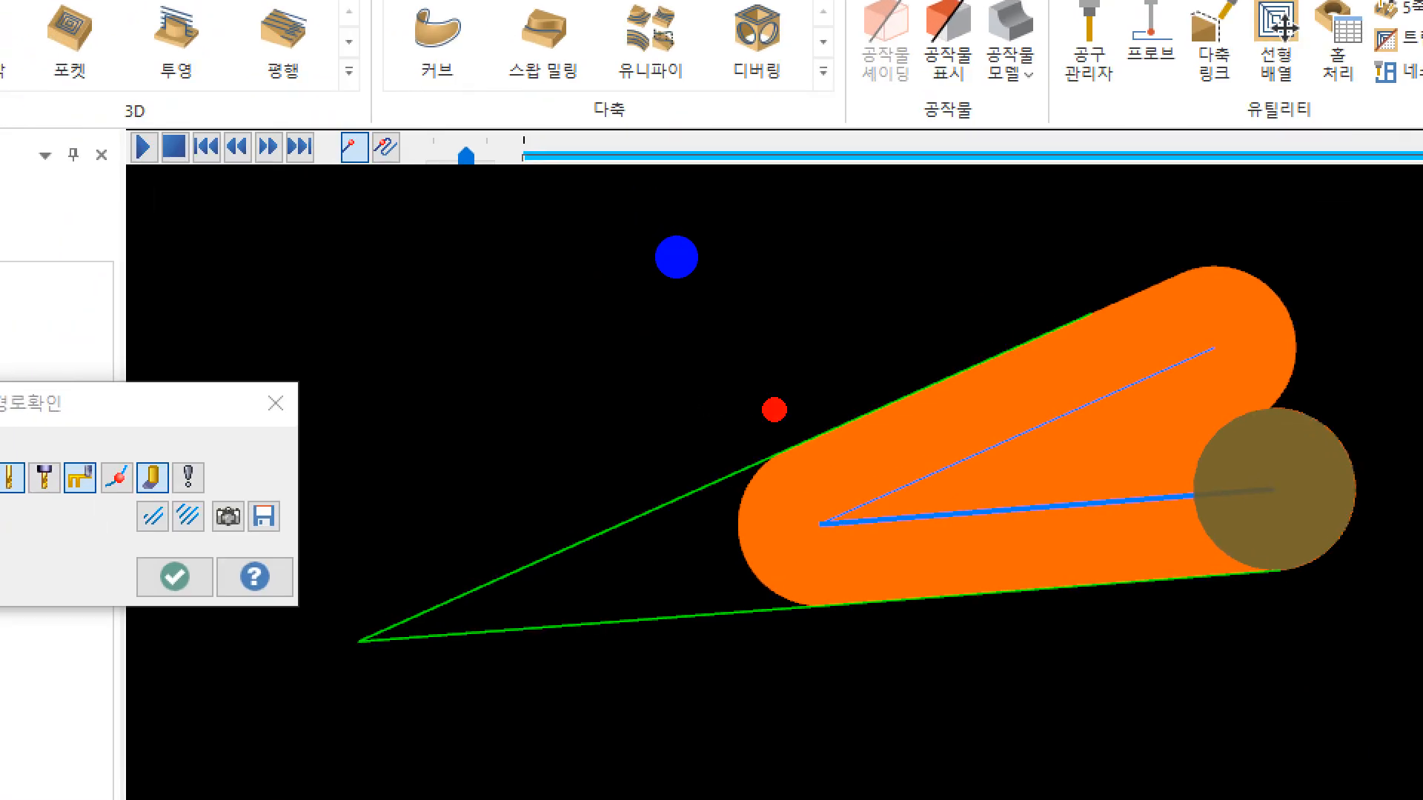
{"action": "mouse_move", "coordinate": [1121, 334]}
{"action": "left_mouse_down"}
{"action": "mouse_move", "coordinate": [975, 403]}
{"action": "mouse_move", "coordinate": [775, 467]}
{"action": "mouse_move", "coordinate": [796, 612]}
{"action": "left_mouse_up"}
{"action": "left_click_drag", "start_coordinate": [737, 588], "coordinate": [837, 556]}
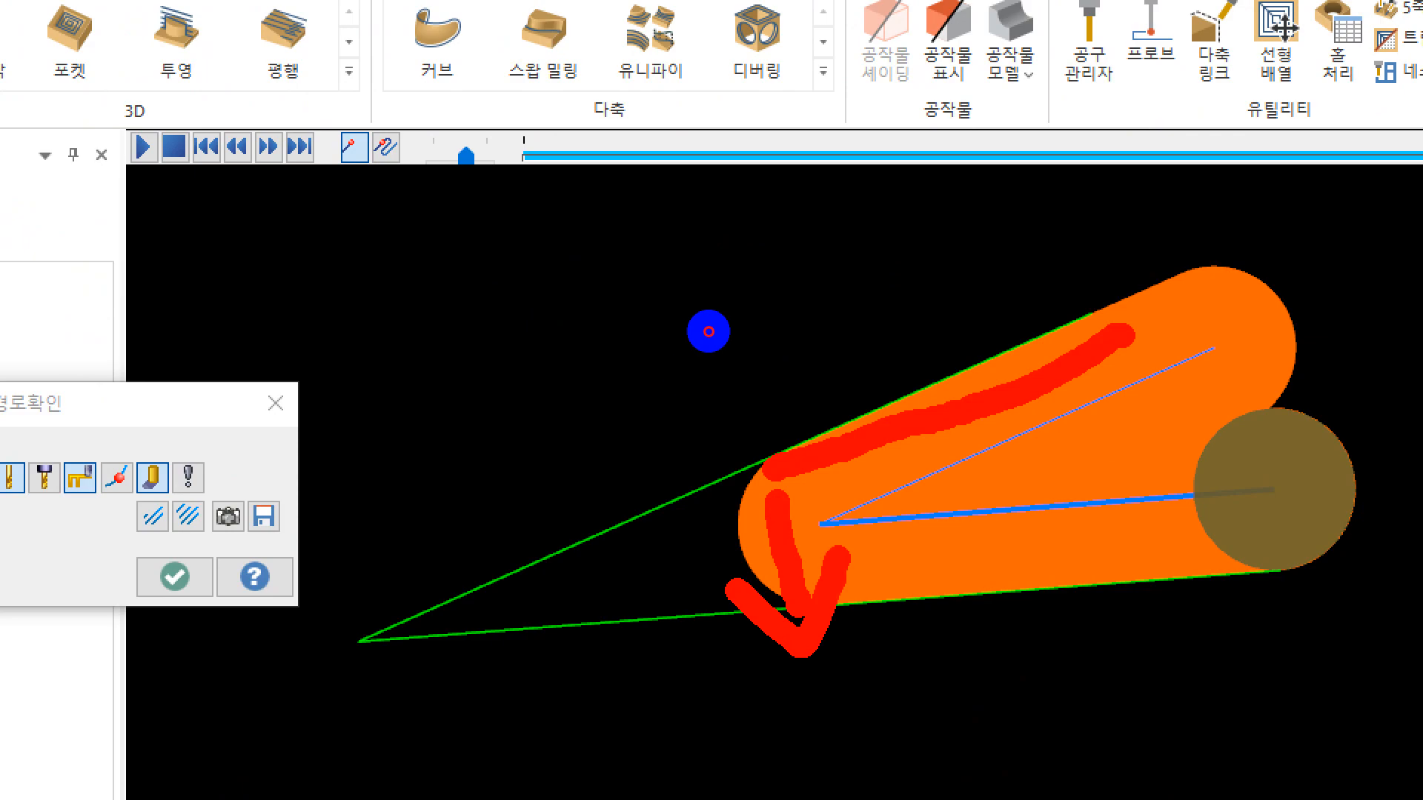
{"action": "mouse_move", "coordinate": [783, 604]}
{"action": "left_mouse_down"}
{"action": "mouse_move", "coordinate": [808, 653]}
{"action": "mouse_move", "coordinate": [977, 565]}
{"action": "left_mouse_up"}
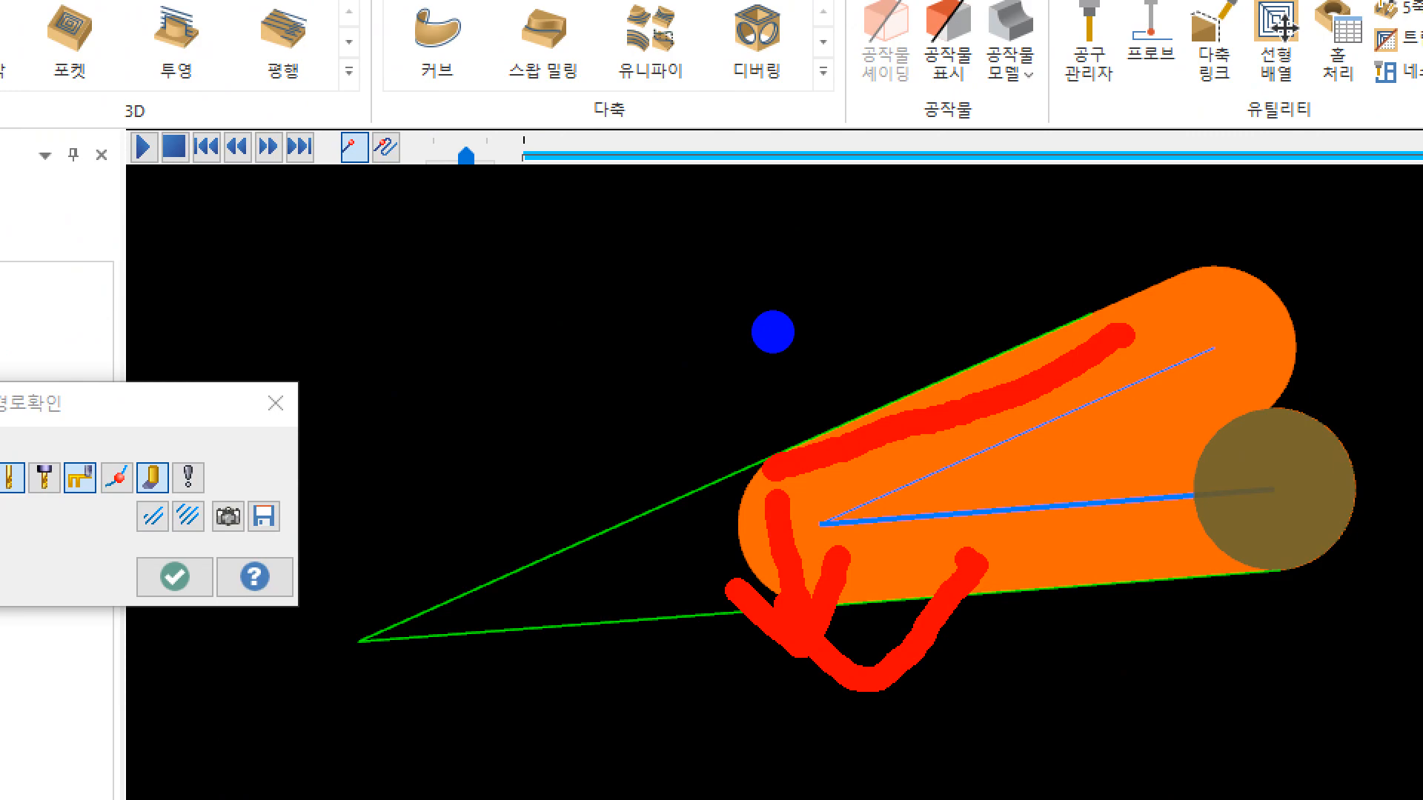
{"action": "key", "text": "Escape"}
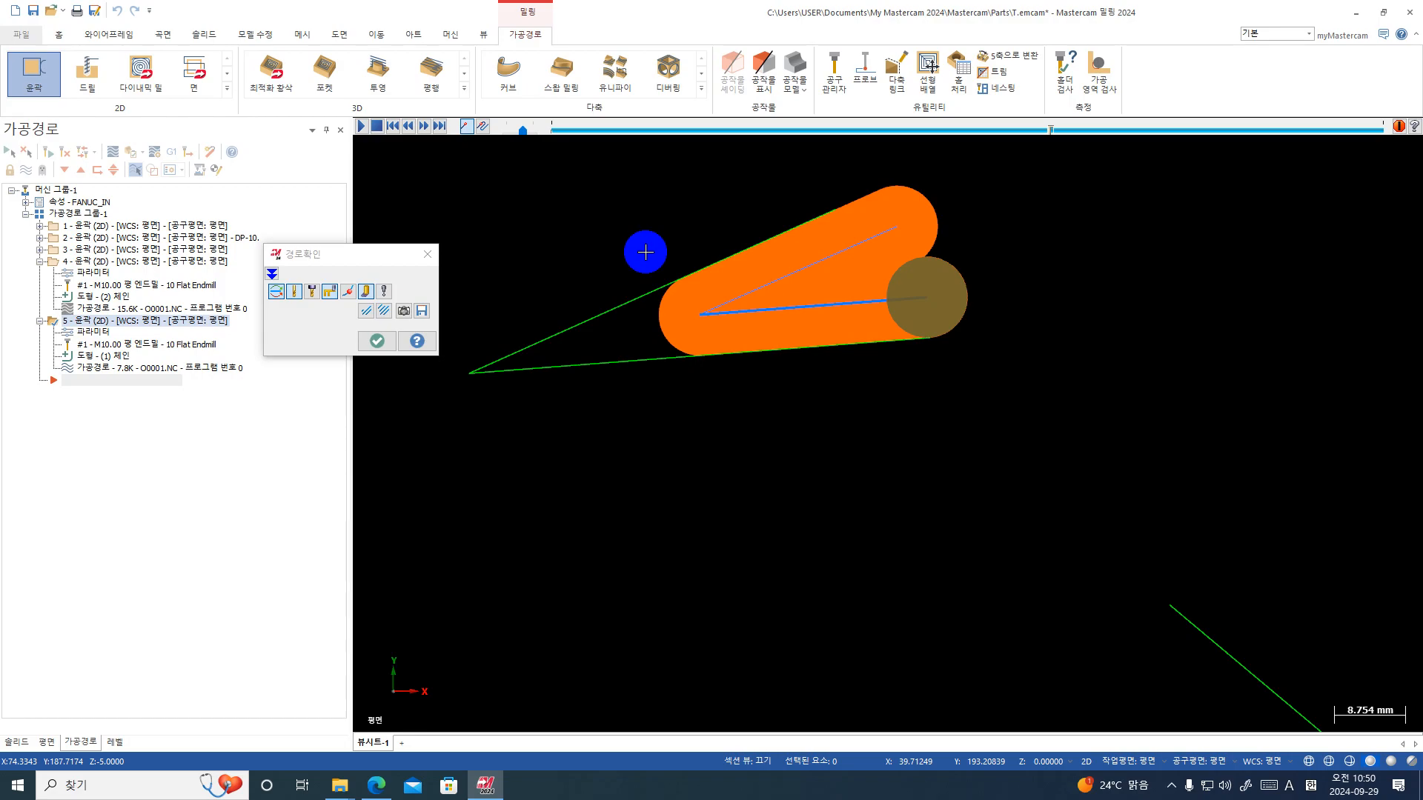
- Close the backplot, set contour operation 5's inside corner rounding radius (내부코너 라운딩 처리반경) to 0.5 and regenerate the toolpath
{"action": "left_click", "coordinate": [429, 256]}
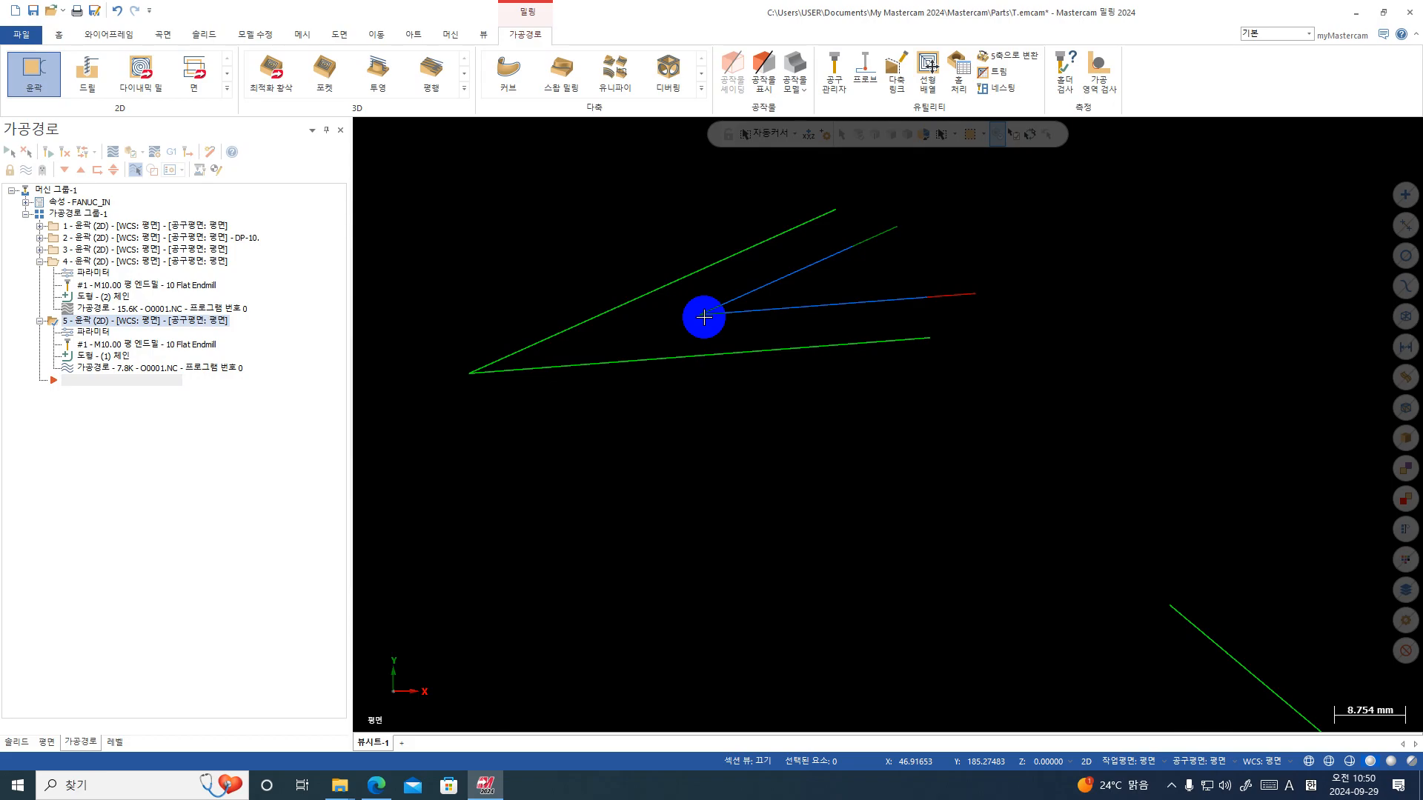
{"action": "left_click", "coordinate": [94, 331]}
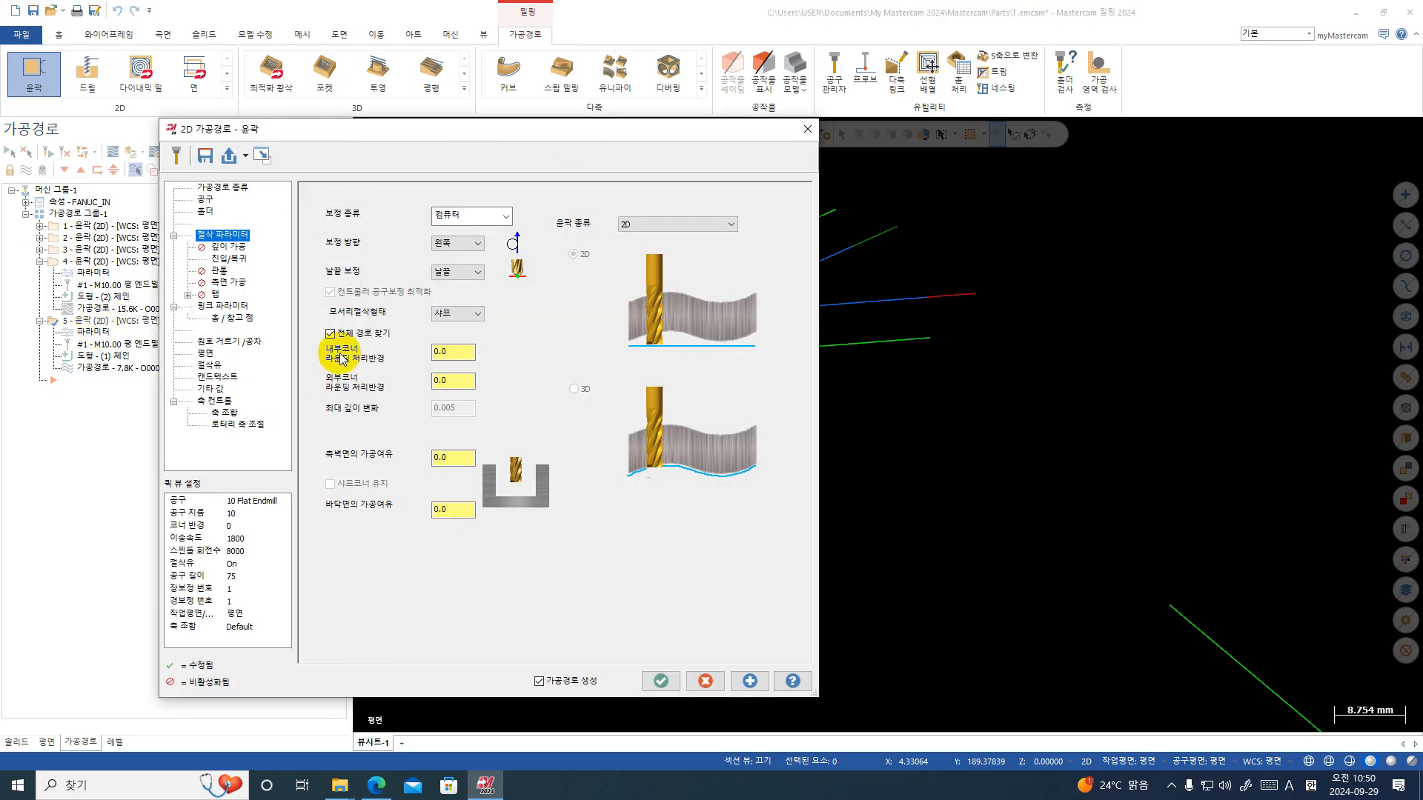
{"action": "double_click", "coordinate": [441, 352]}
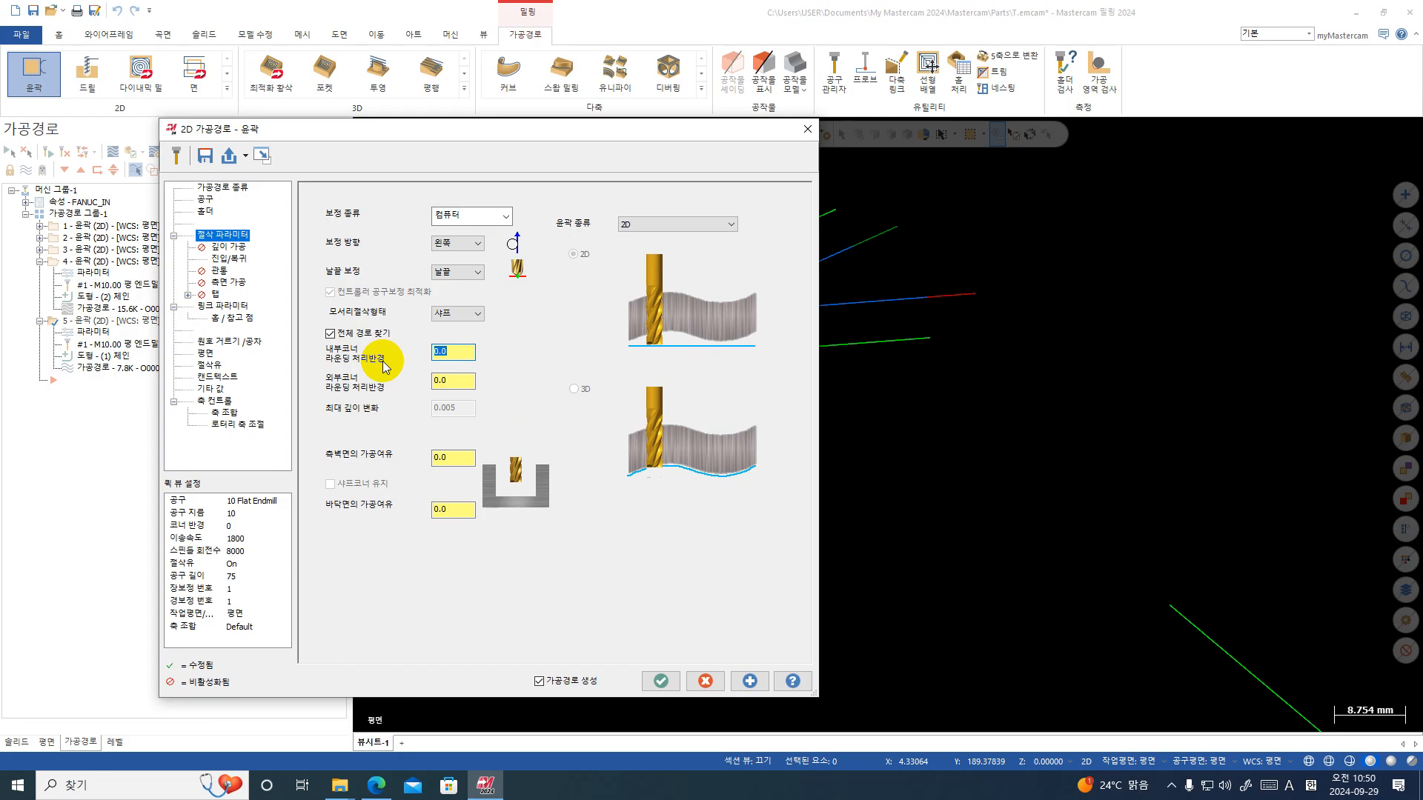
{"action": "type", "text": "10*0.056"}
{"action": "key", "text": "Return"}
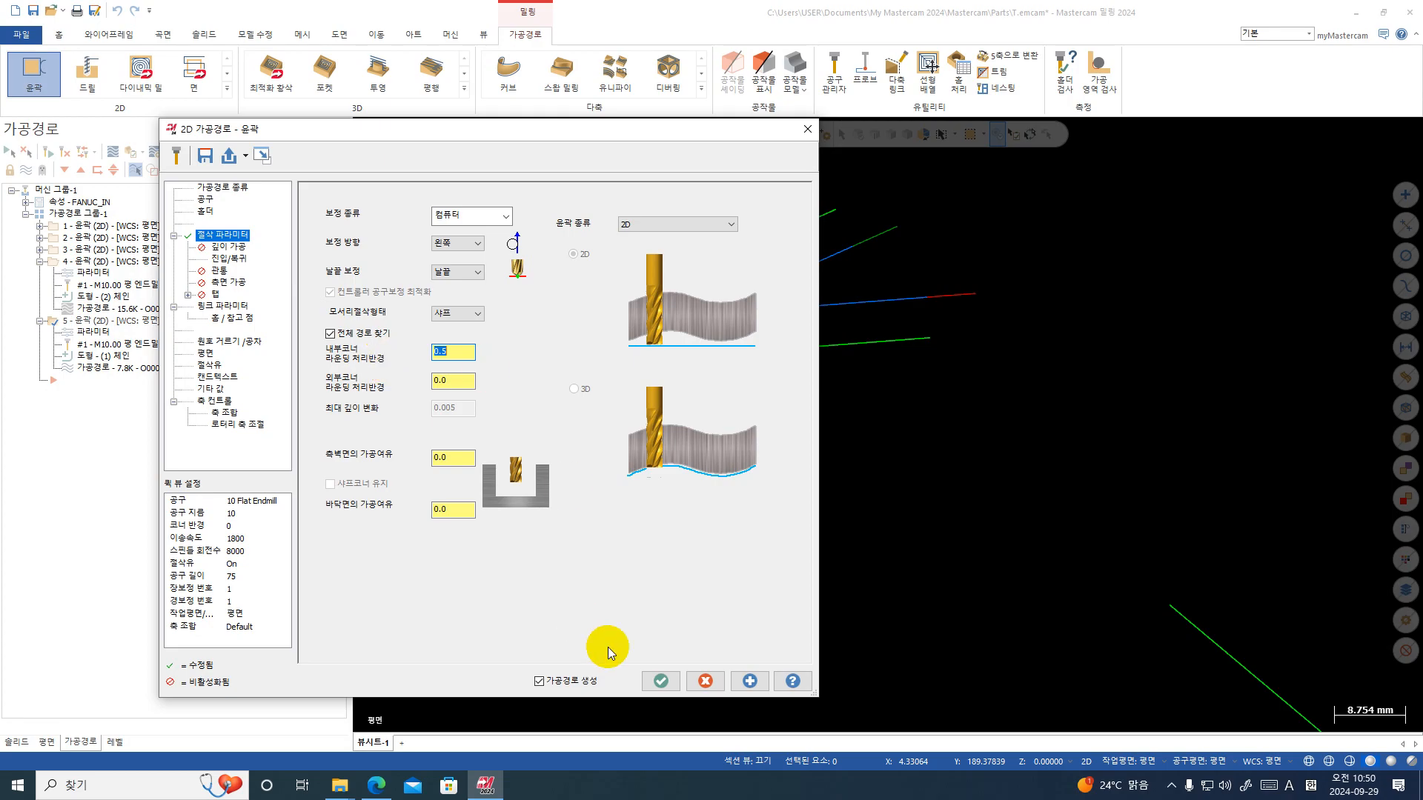
{"action": "left_click", "coordinate": [660, 681]}
- Backplot the regenerated contour operation 5 to examine the rounded tool motion inside the acute corner
{"action": "left_click", "coordinate": [111, 154]}
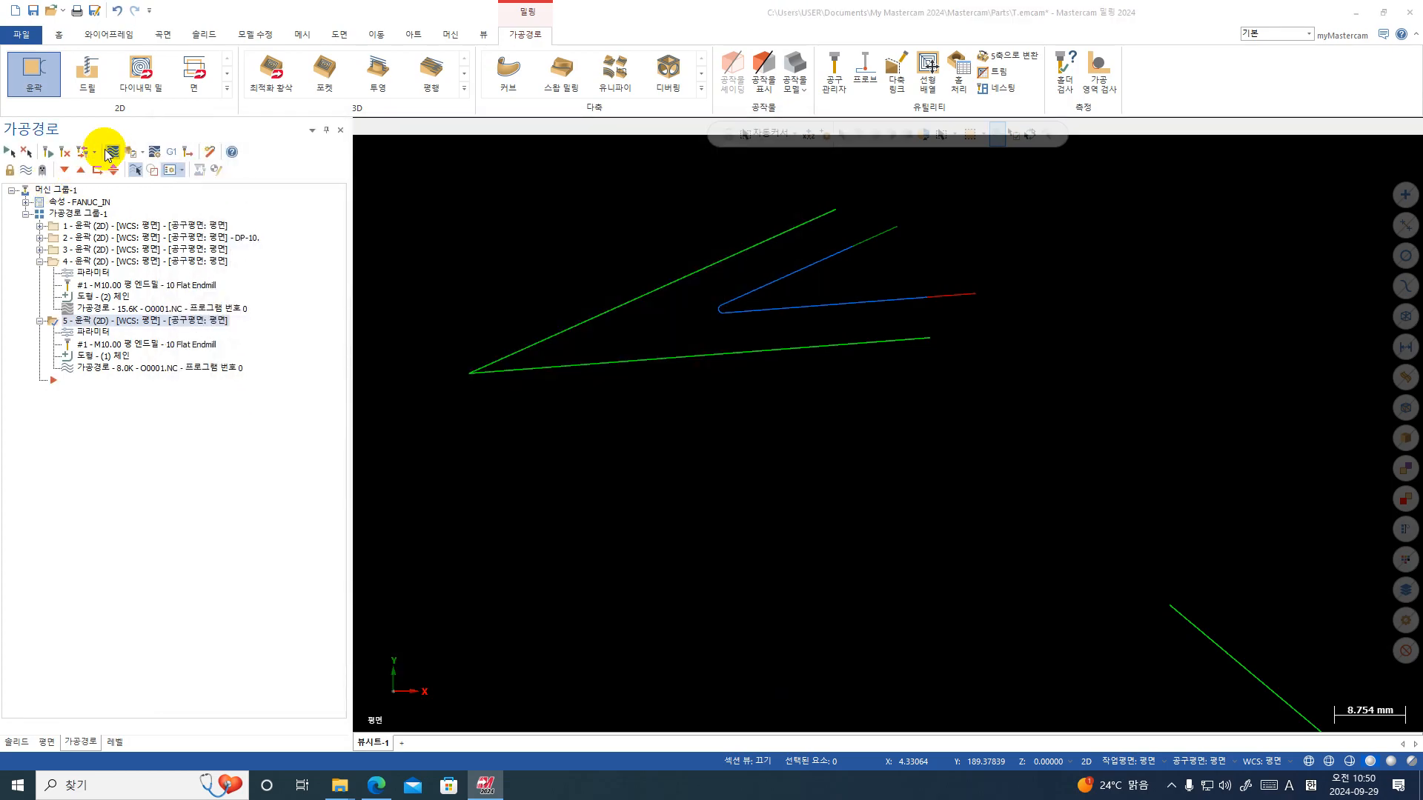
{"action": "scroll", "coordinate": [742, 276], "scroll_direction": "up", "scroll_amount": 2}
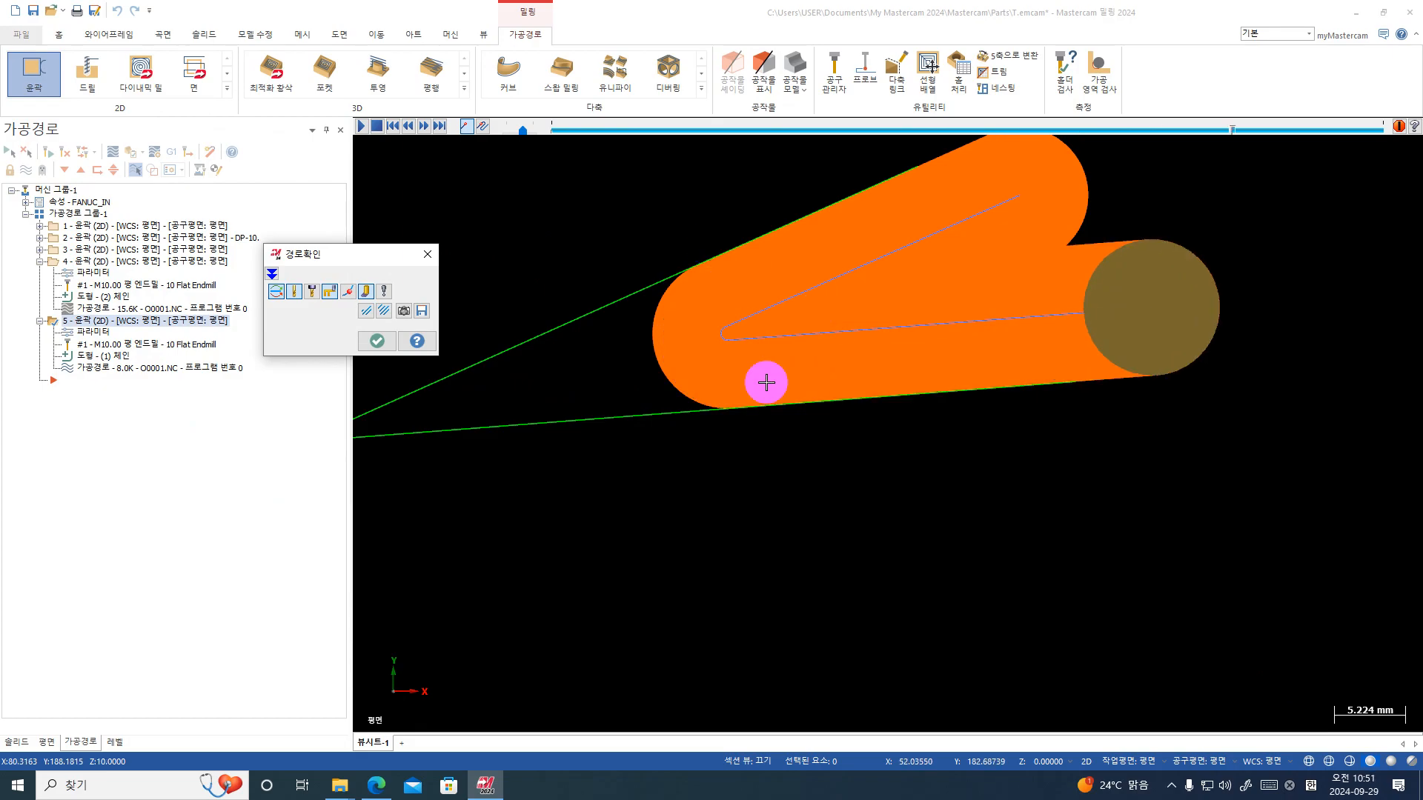
{"action": "key", "text": "Escape"}
{"action": "scroll", "coordinate": [773, 391], "scroll_direction": "down", "scroll_amount": 1}
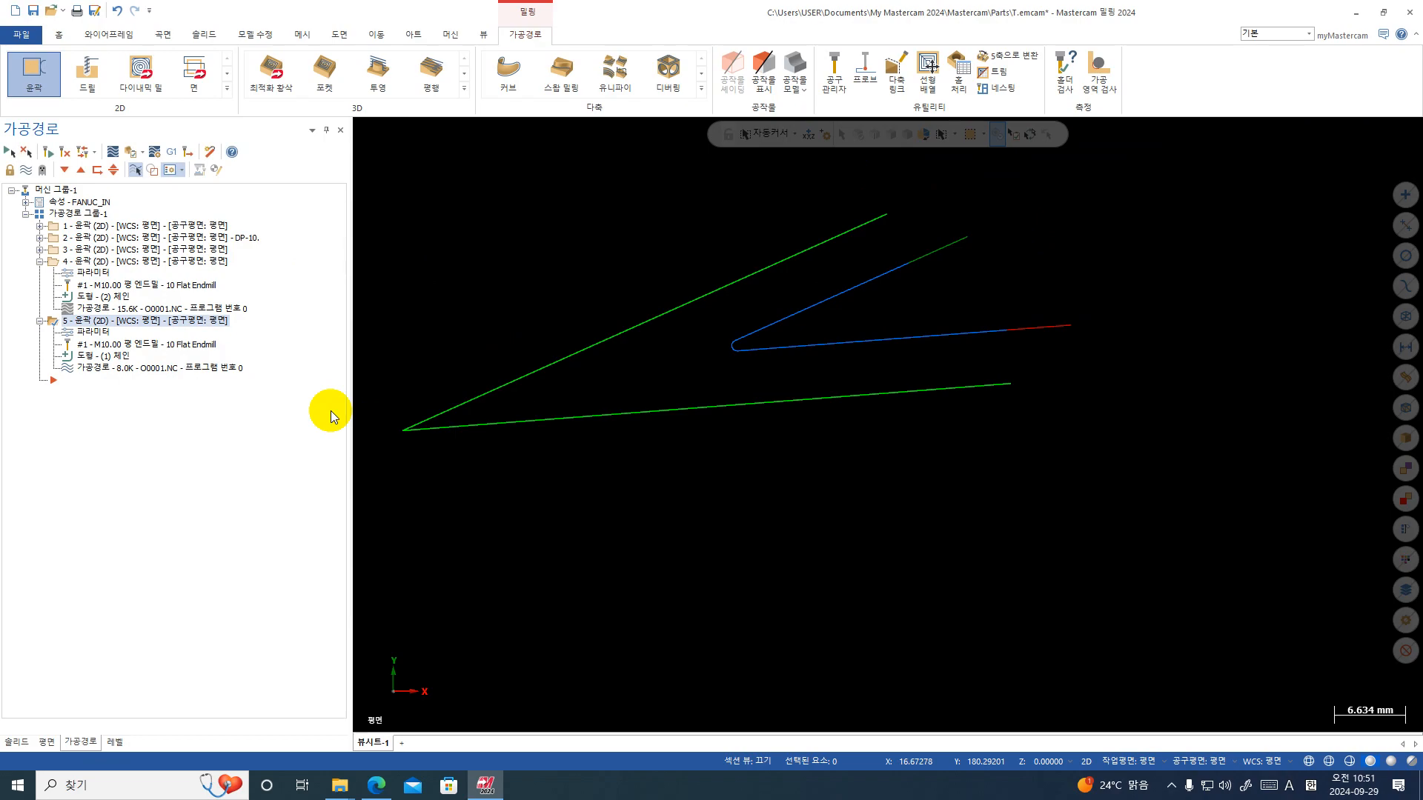
- Open the cut parameters of contour operation 5
{"action": "left_click", "coordinate": [75, 331]}
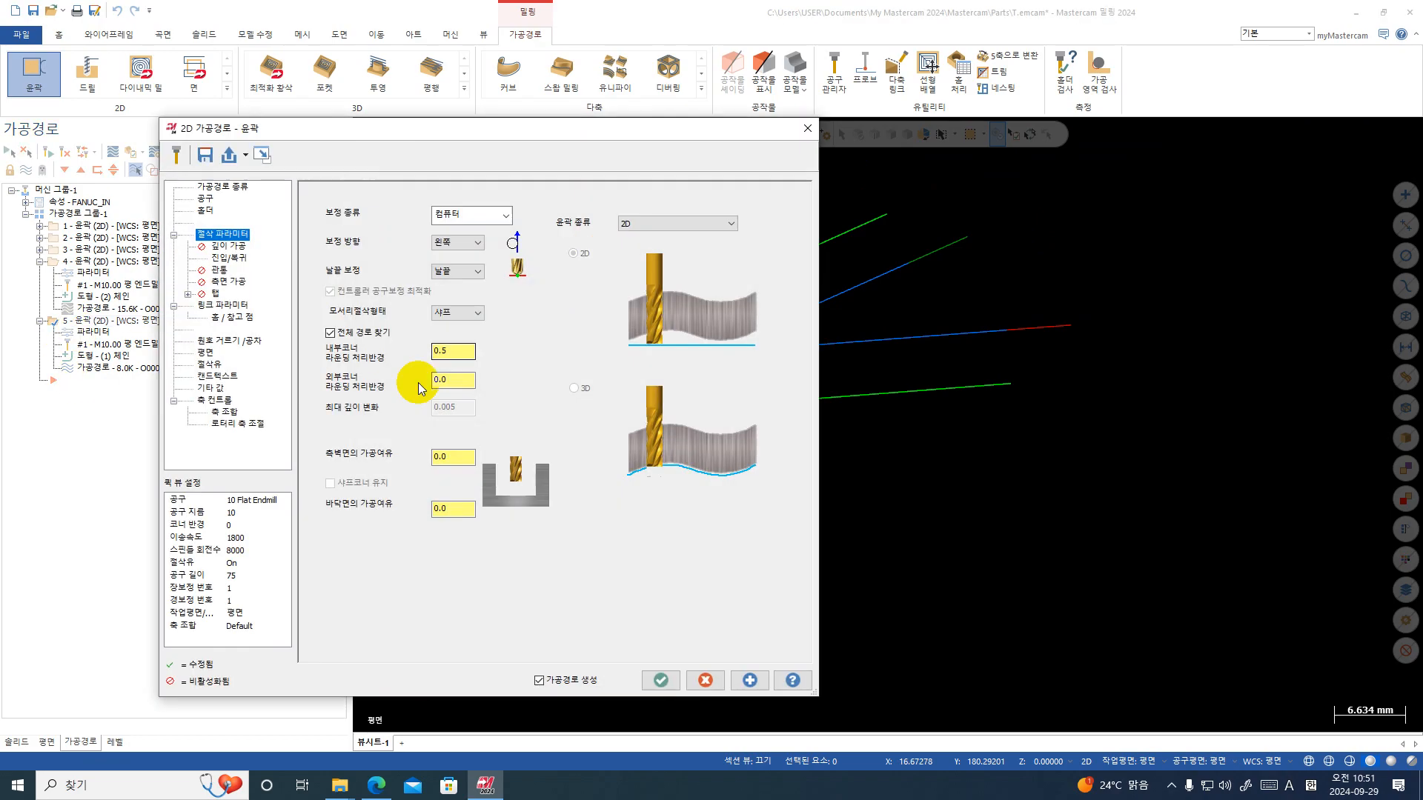